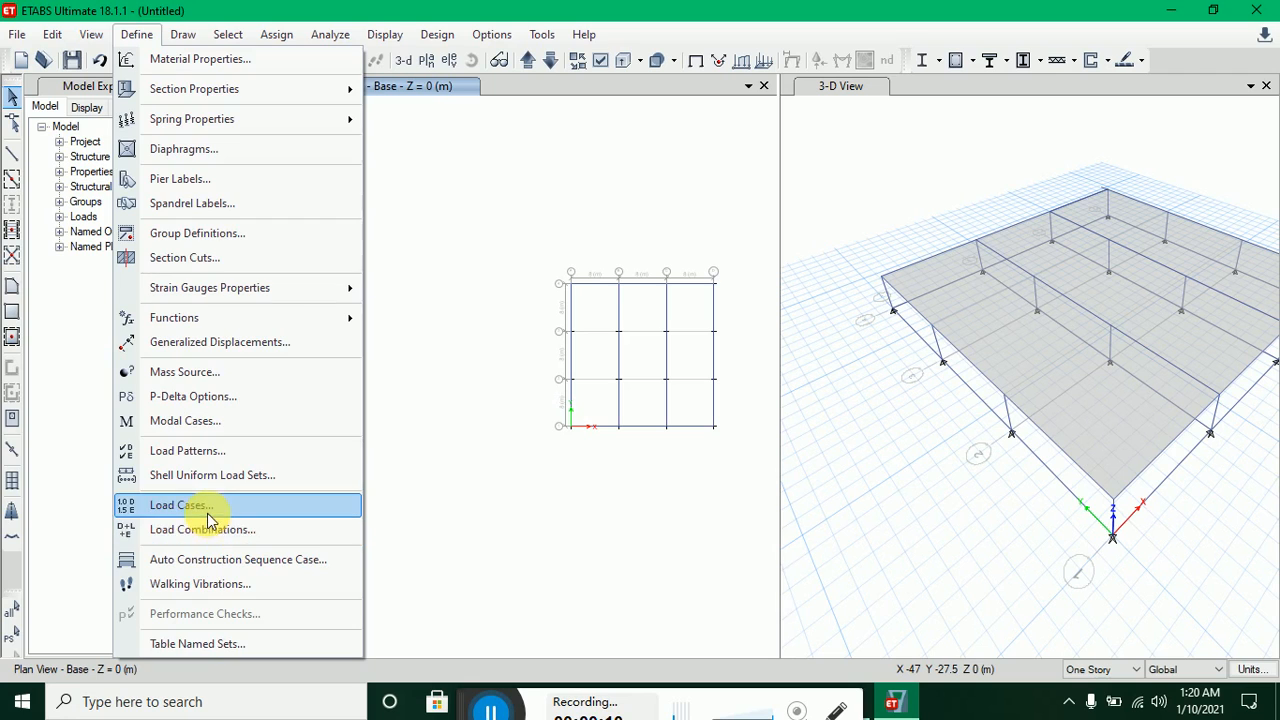
- Review the defined load cases and load patterns without changing them
{"action": "left_click", "coordinate": [178, 505]}
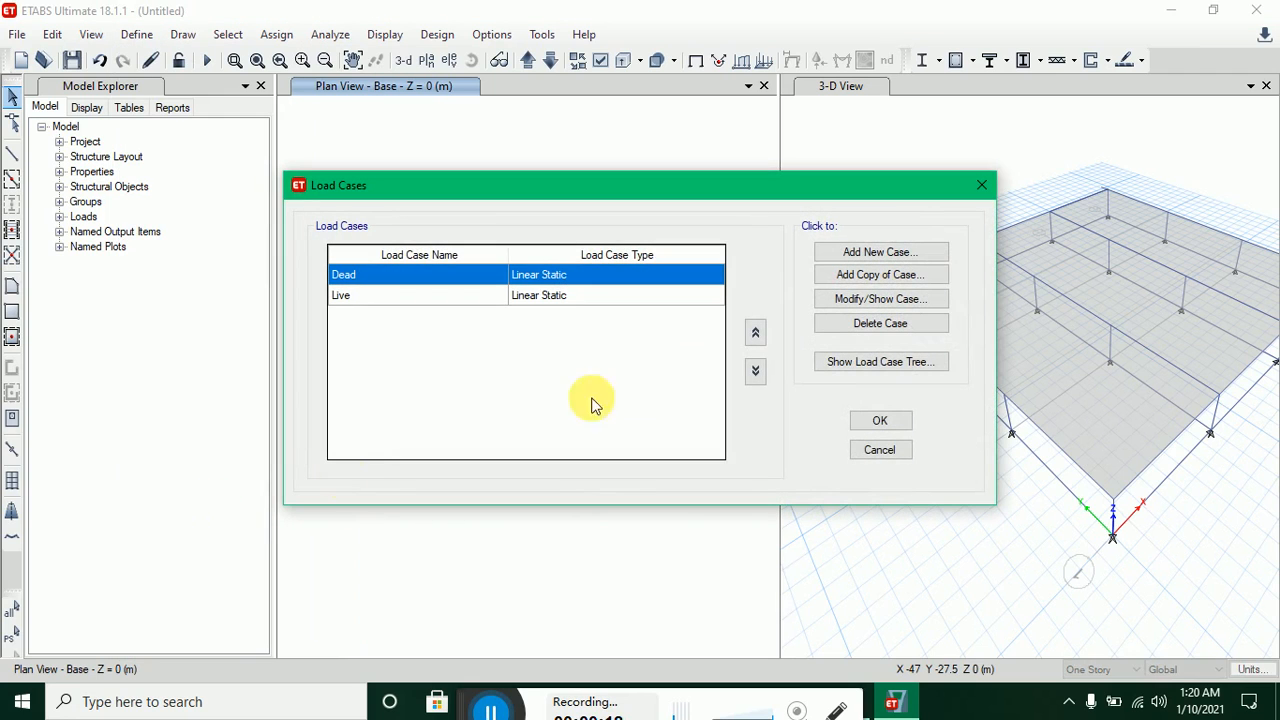
{"action": "left_click", "coordinate": [879, 424]}
{"action": "left_click", "coordinate": [137, 34]}
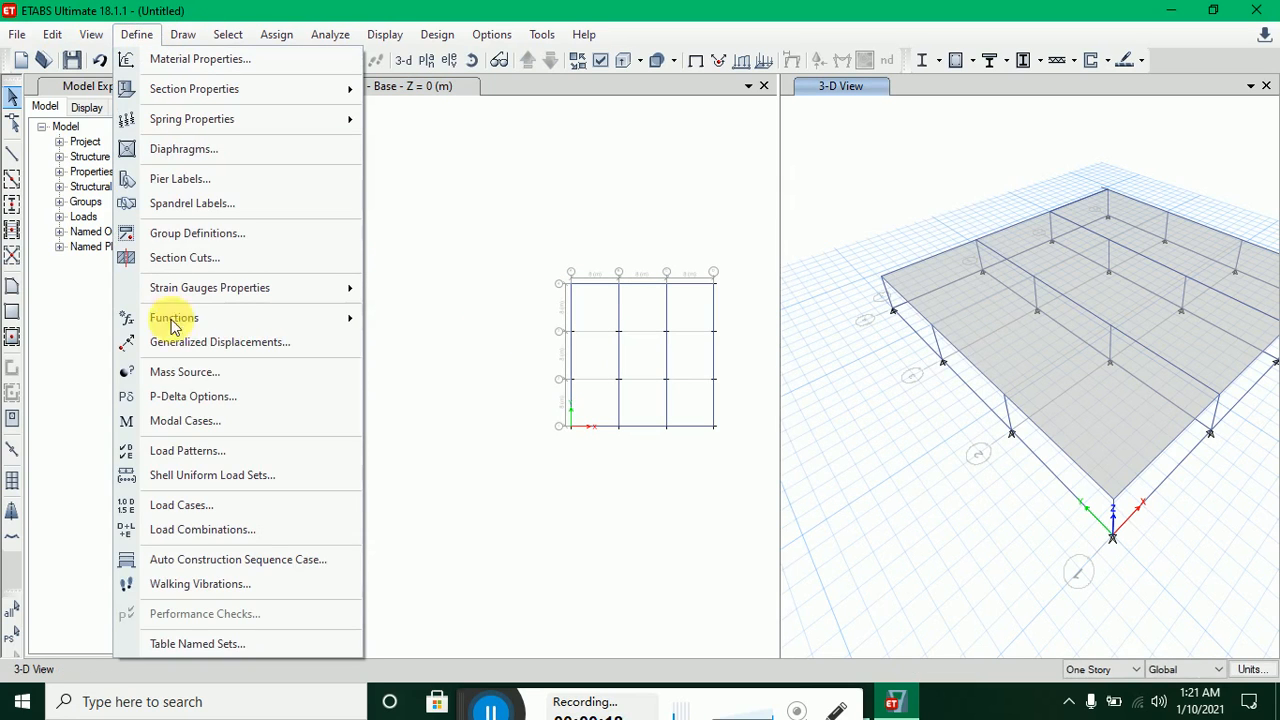
{"action": "left_click", "coordinate": [190, 451]}
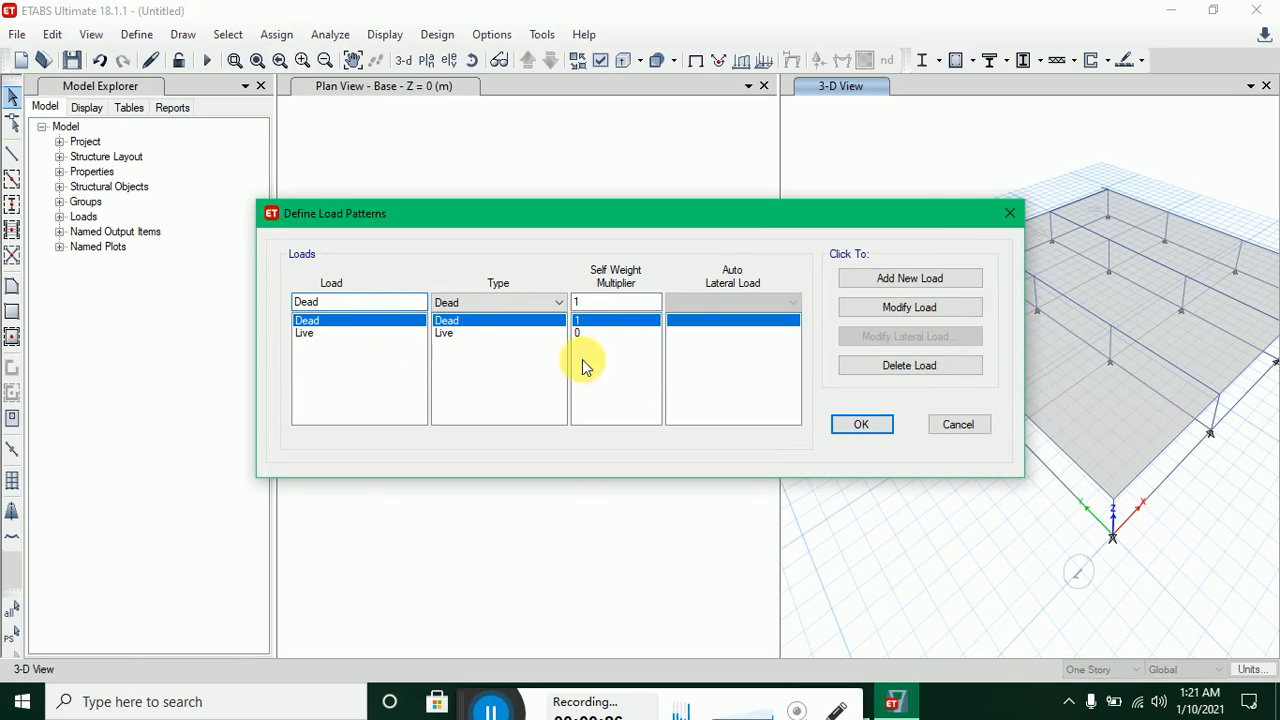
{"action": "left_click", "coordinate": [855, 426]}
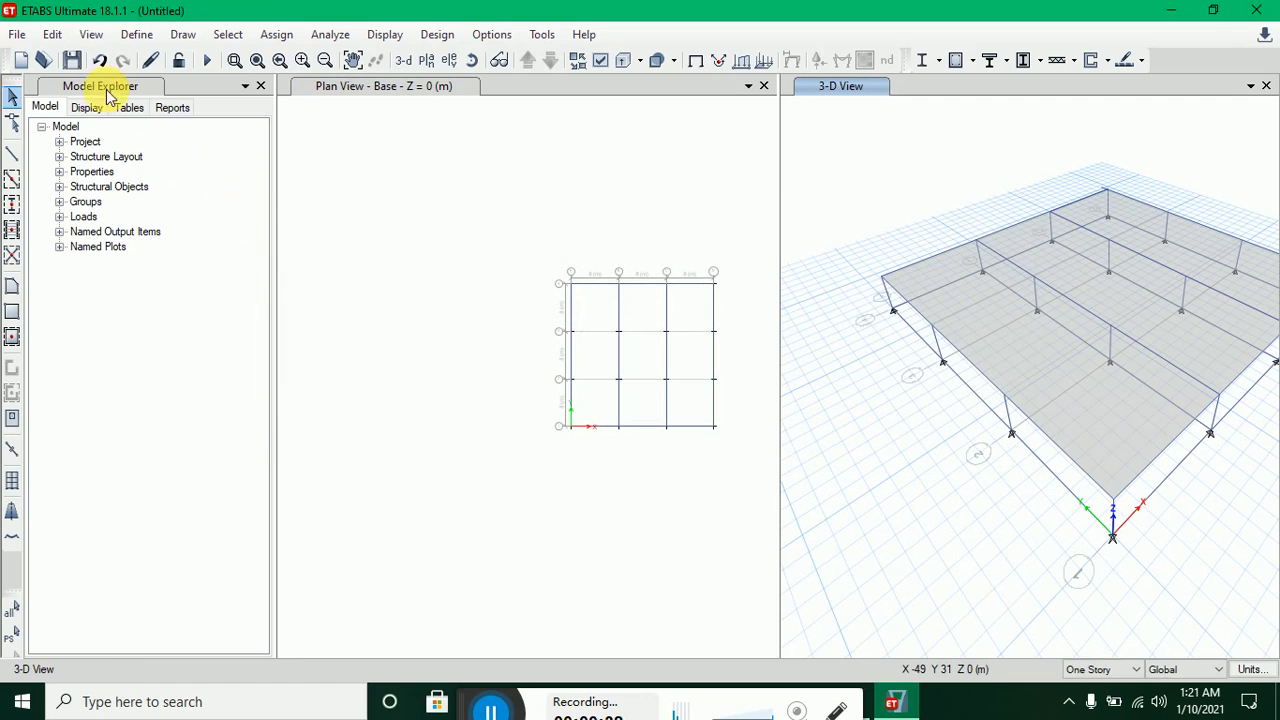
{"action": "left_click", "coordinate": [135, 35]}
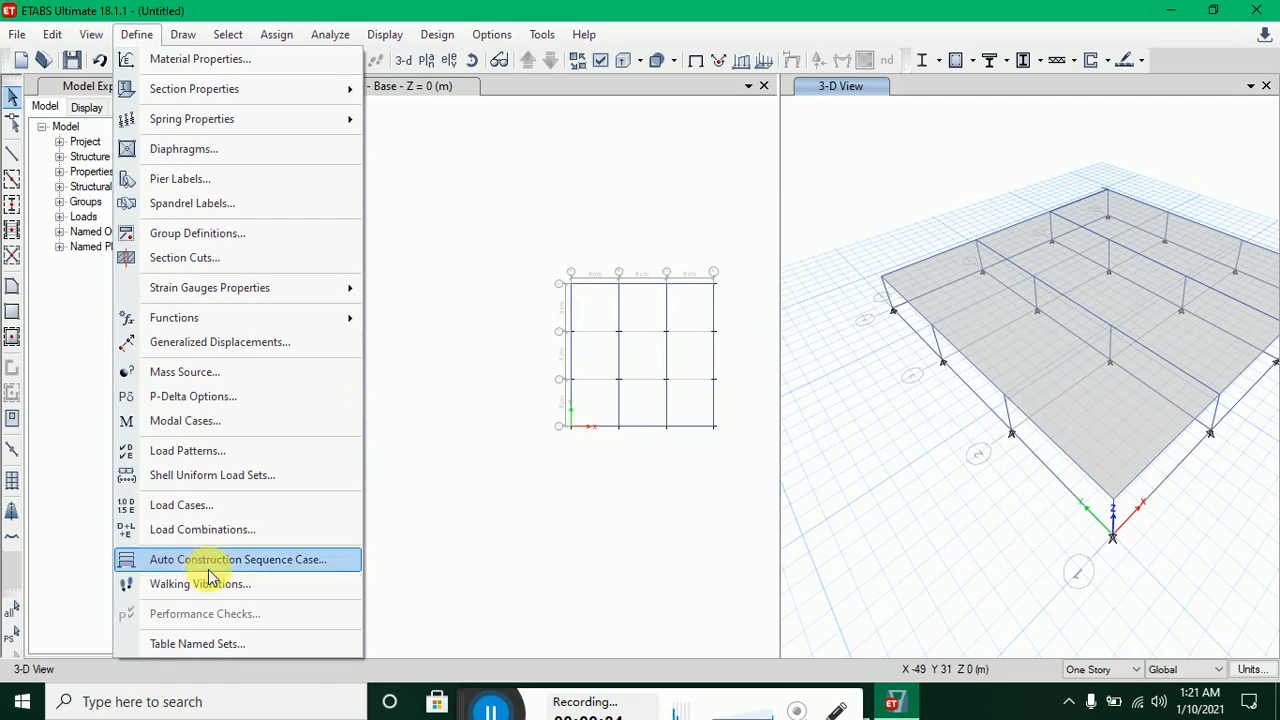
{"action": "left_click", "coordinate": [481, 173]}
- Select all beams in the model by object type
{"action": "left_click", "coordinate": [228, 35]}
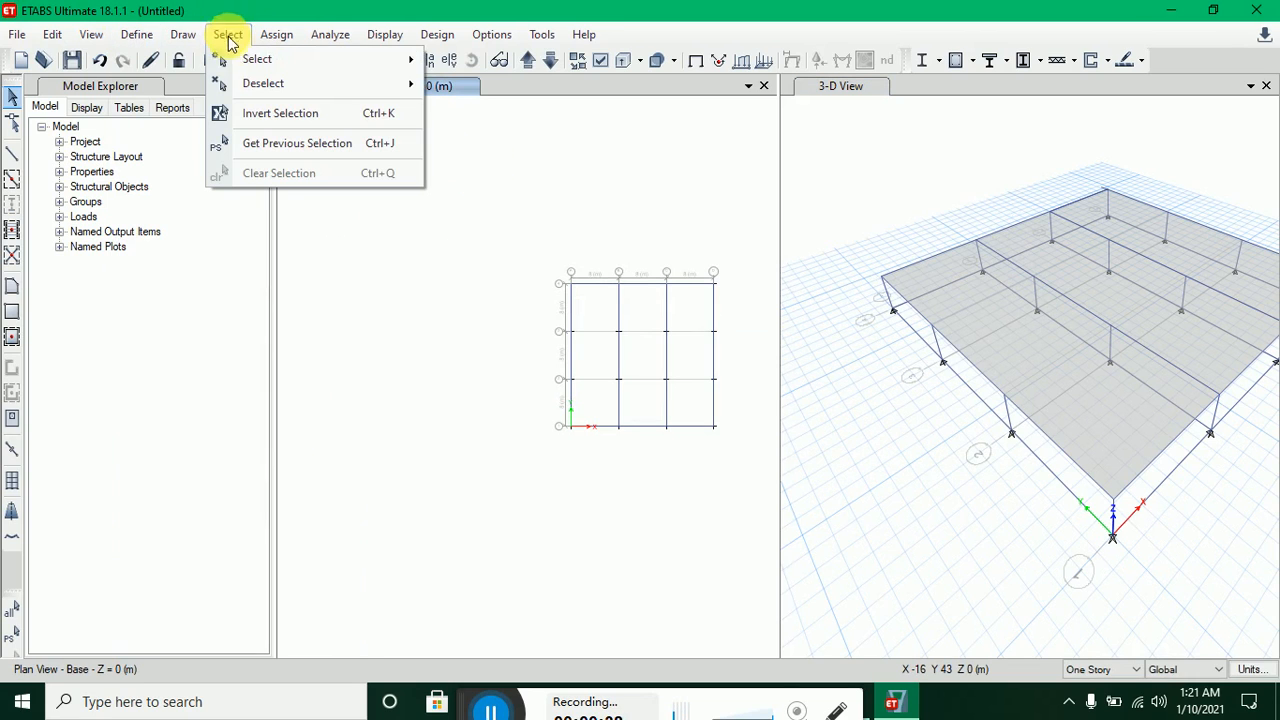
{"action": "mouse_move", "coordinate": [255, 60]}
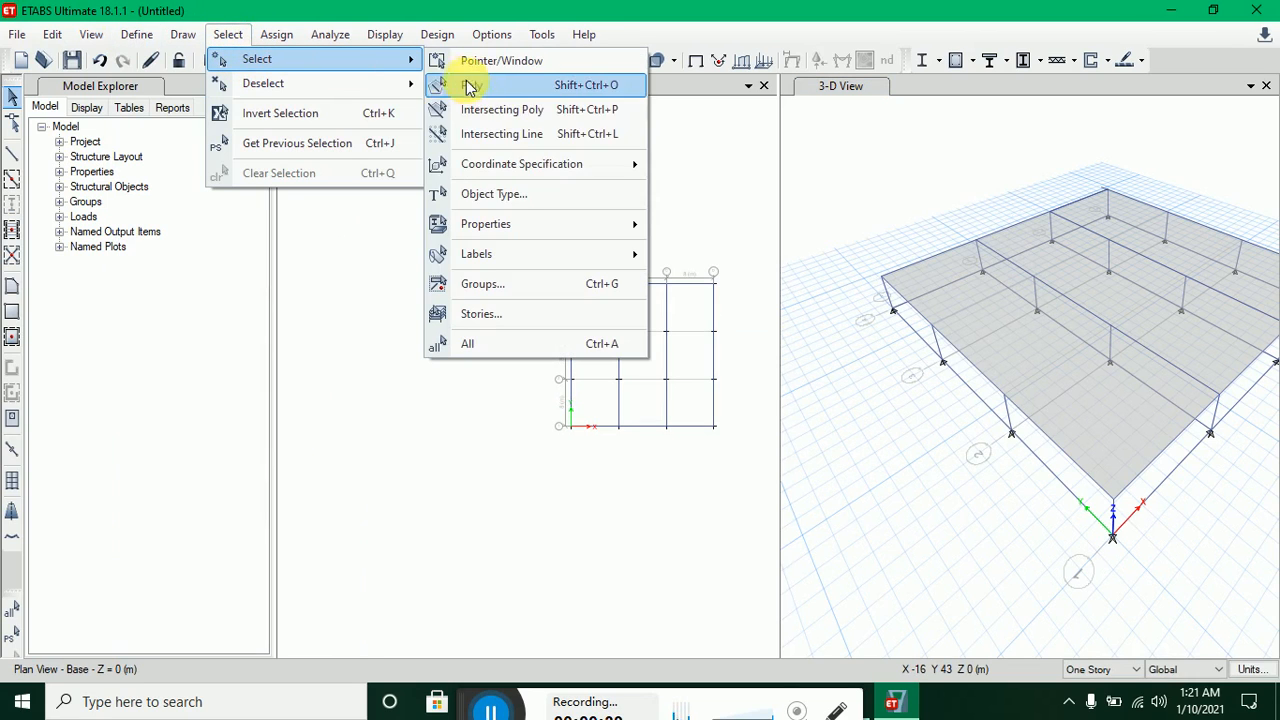
{"action": "left_click", "coordinate": [509, 196]}
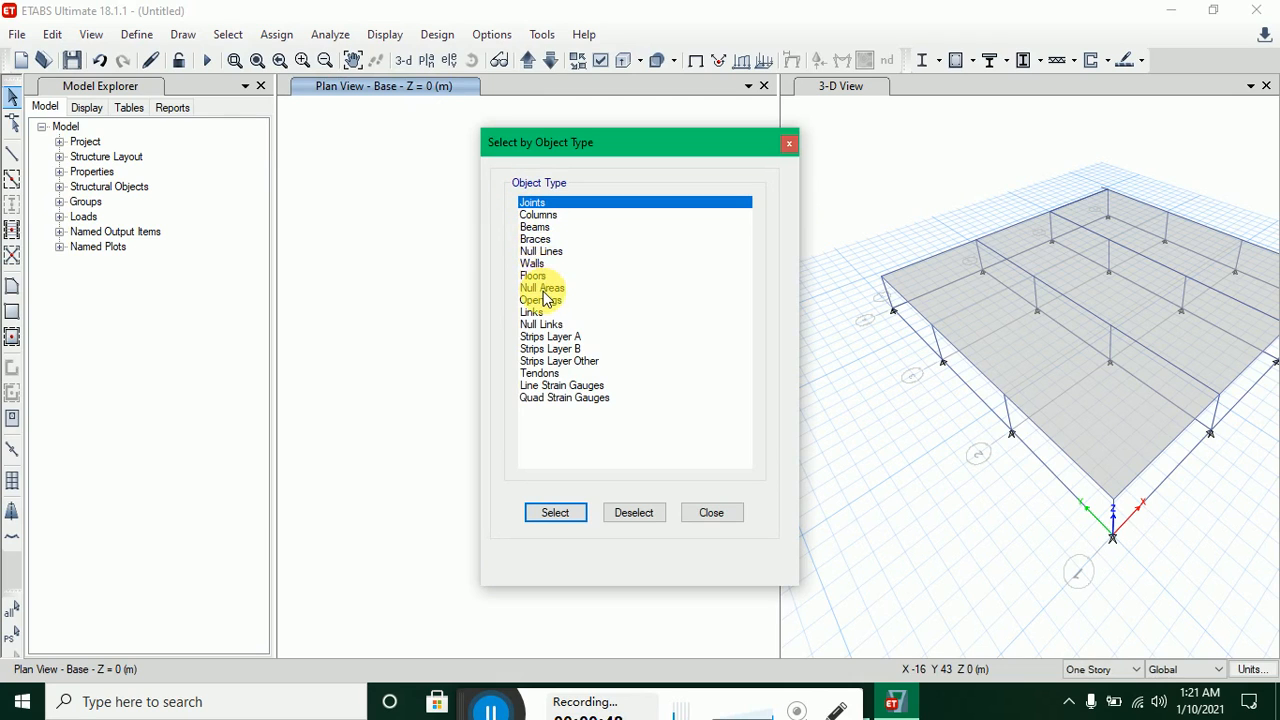
{"action": "left_click", "coordinate": [535, 227]}
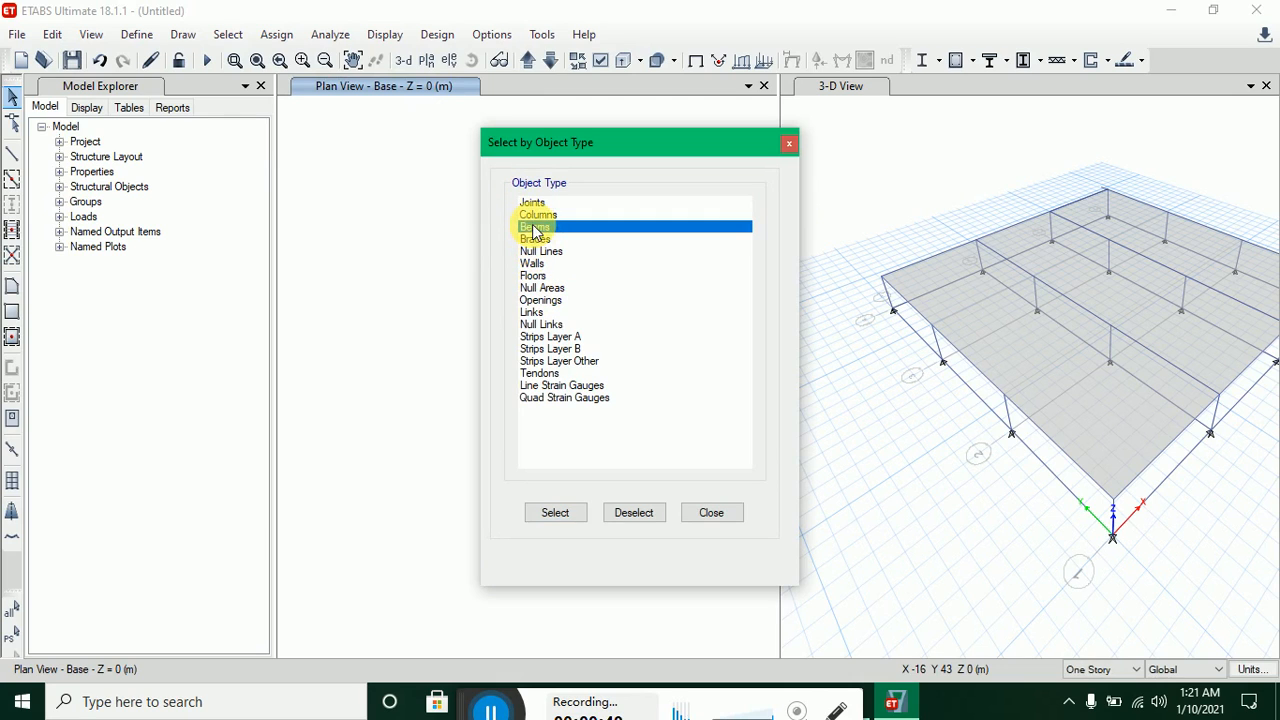
{"action": "left_click", "coordinate": [558, 513]}
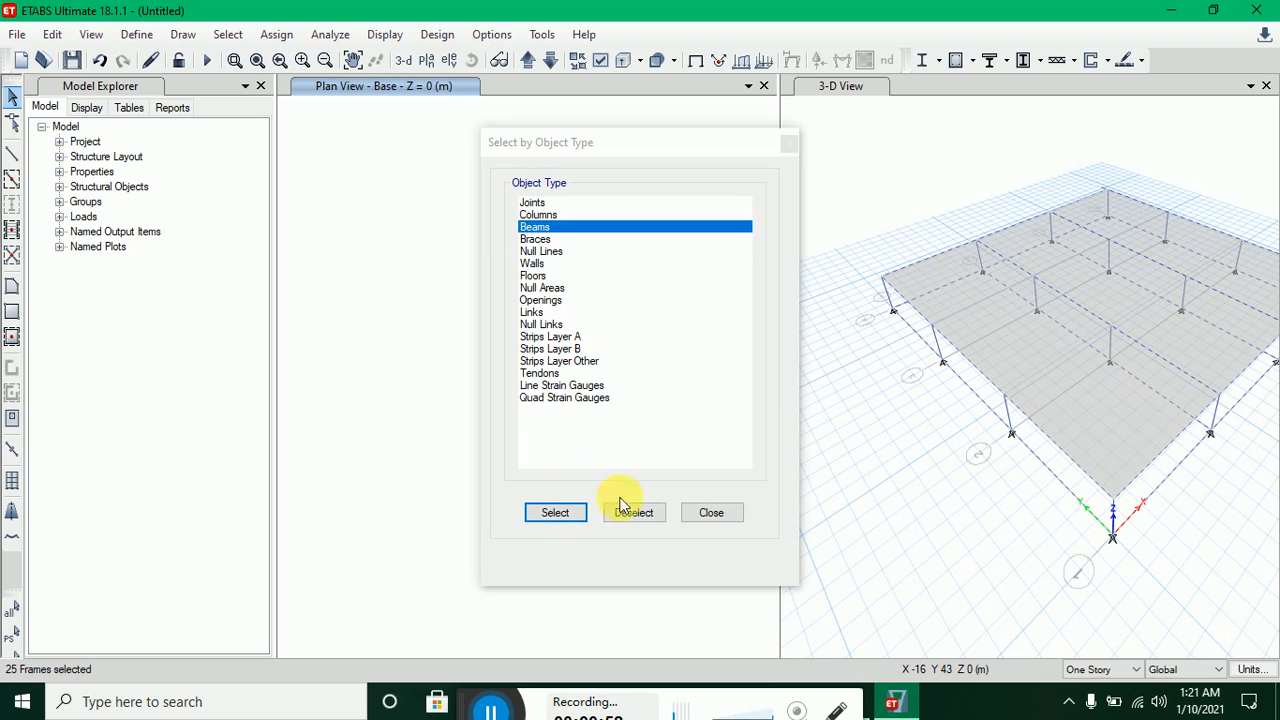
{"action": "left_click", "coordinate": [711, 513]}
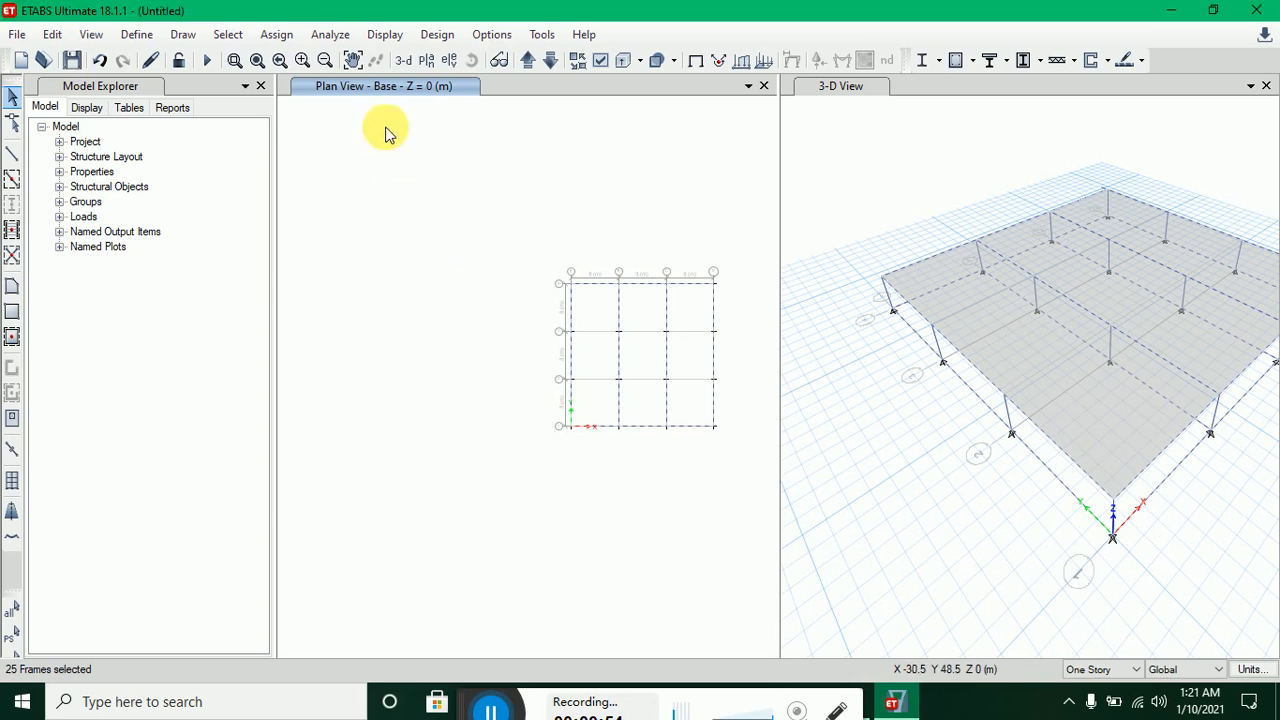
- Assign a uniform distributed gravity load of 4.5 kN/m to the selected beams under the Dead load pattern, replacing existing loads
{"action": "left_click", "coordinate": [277, 34]}
{"action": "left_click", "coordinate": [312, 85]}
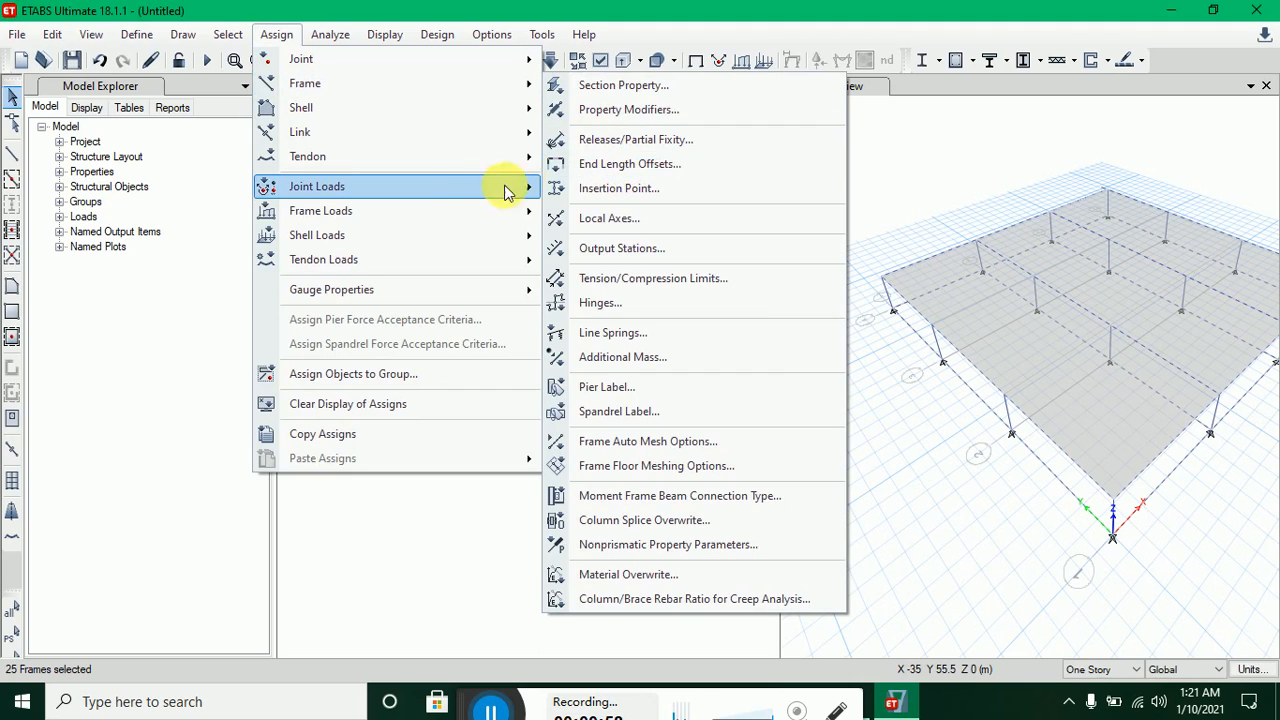
{"action": "mouse_move", "coordinate": [452, 217]}
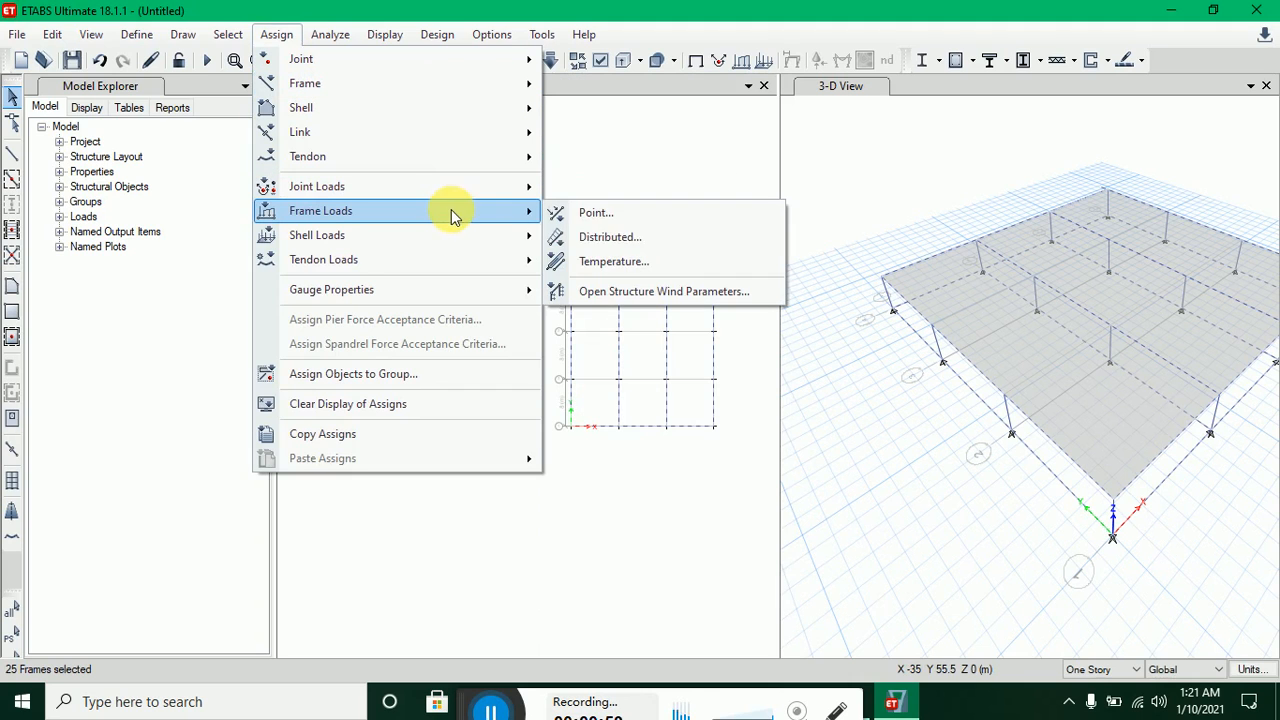
{"action": "left_click", "coordinate": [612, 239]}
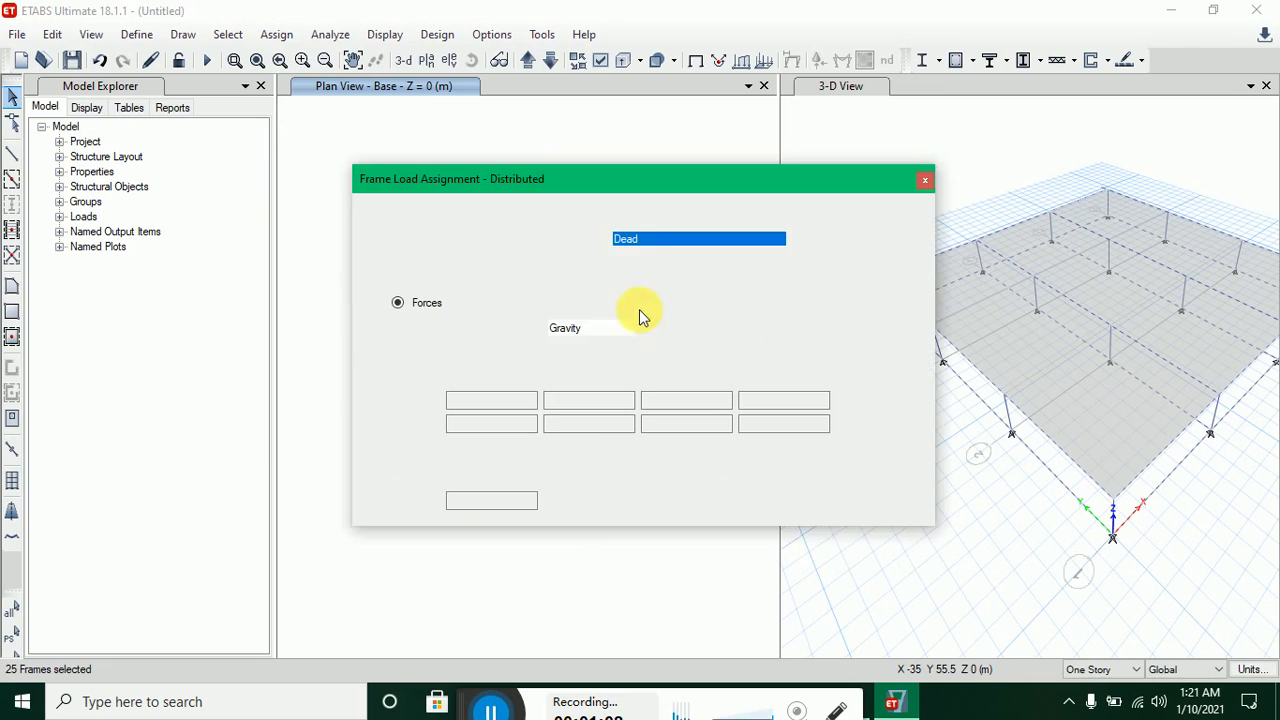
{"action": "left_click", "coordinate": [477, 500]}
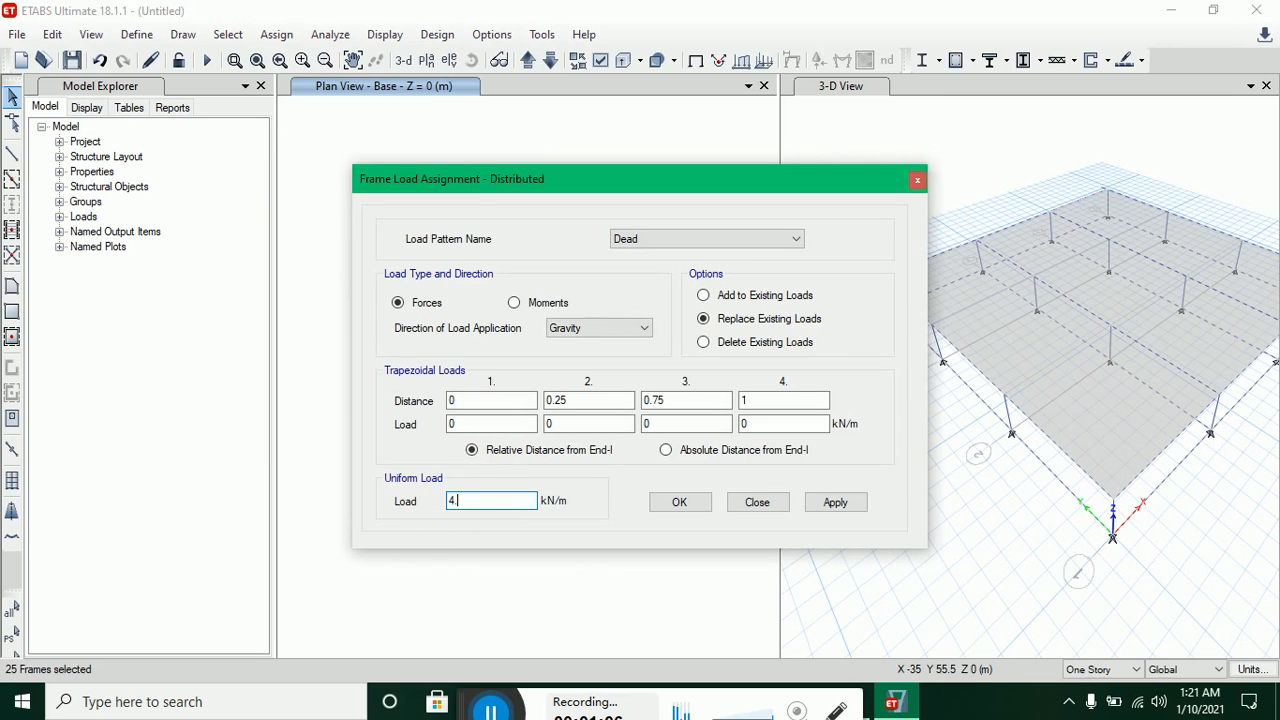
{"action": "left_click", "coordinate": [852, 508]}
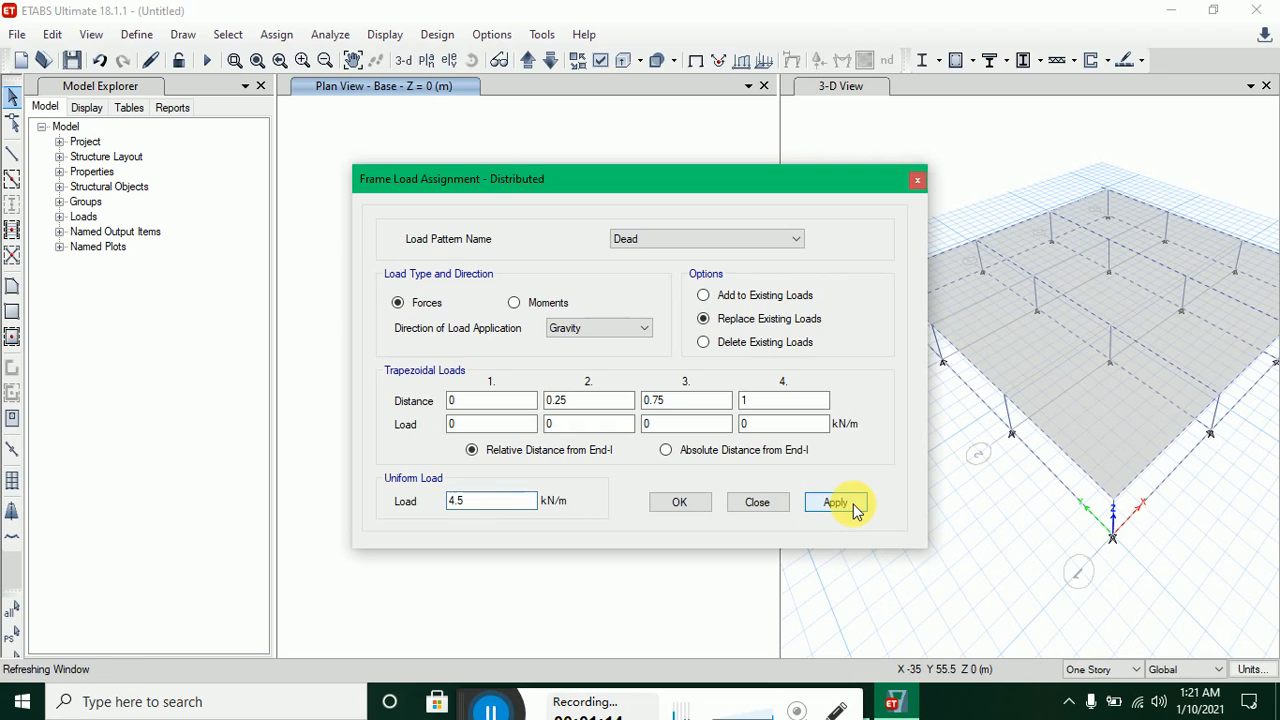
{"action": "left_click", "coordinate": [684, 513]}
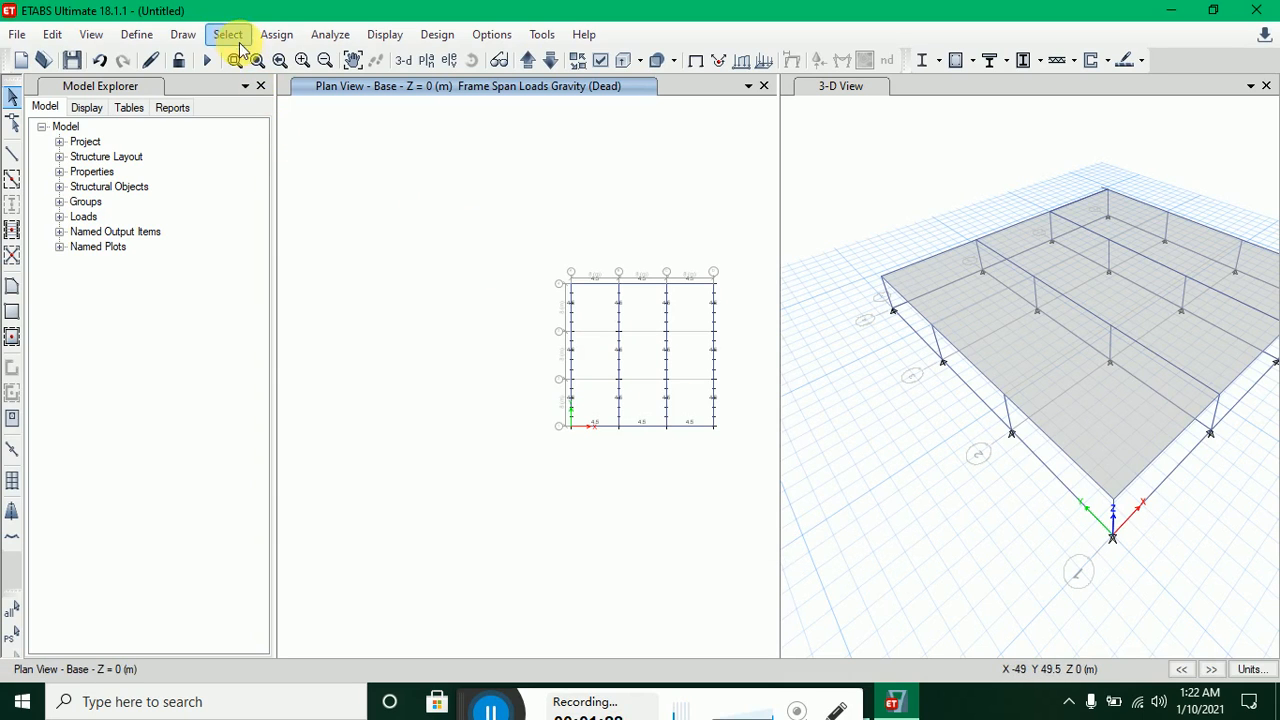
- Assign a uniform gravity shell load of 3 kN/m² to the floor slab under the Dead pattern, replacing existing loads
{"action": "left_click", "coordinate": [1040, 337]}
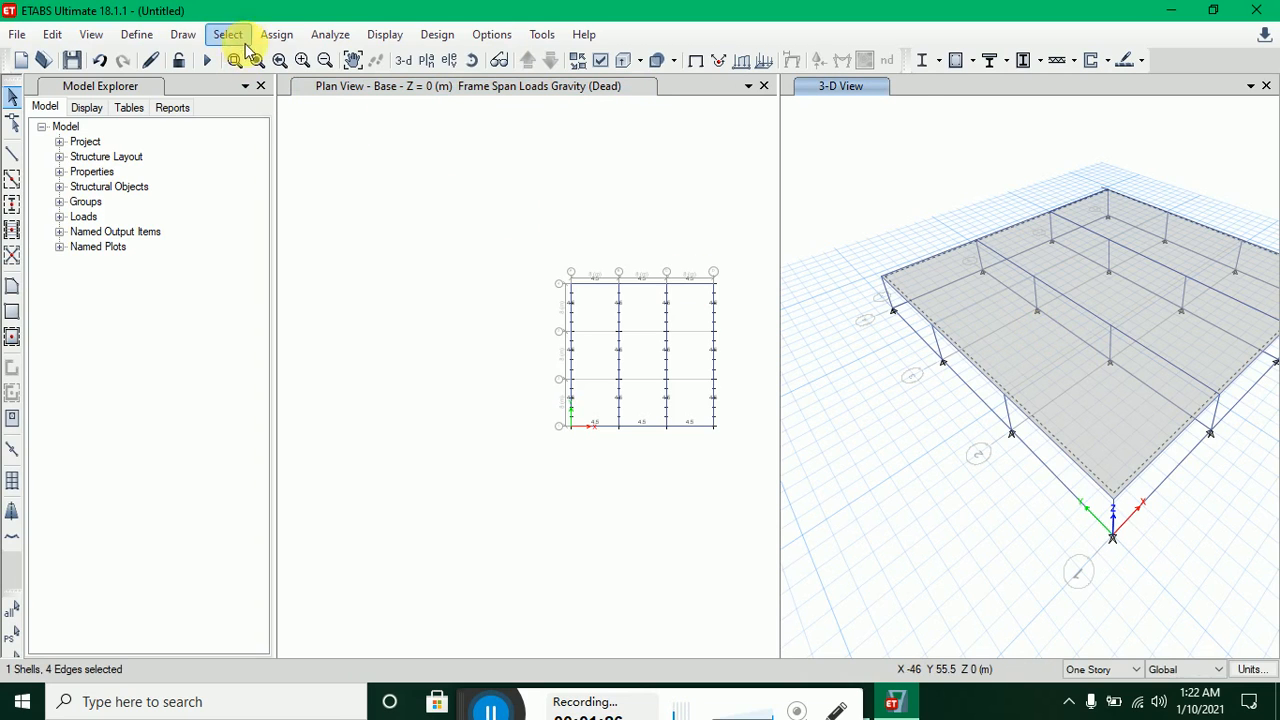
{"action": "left_click", "coordinate": [277, 36]}
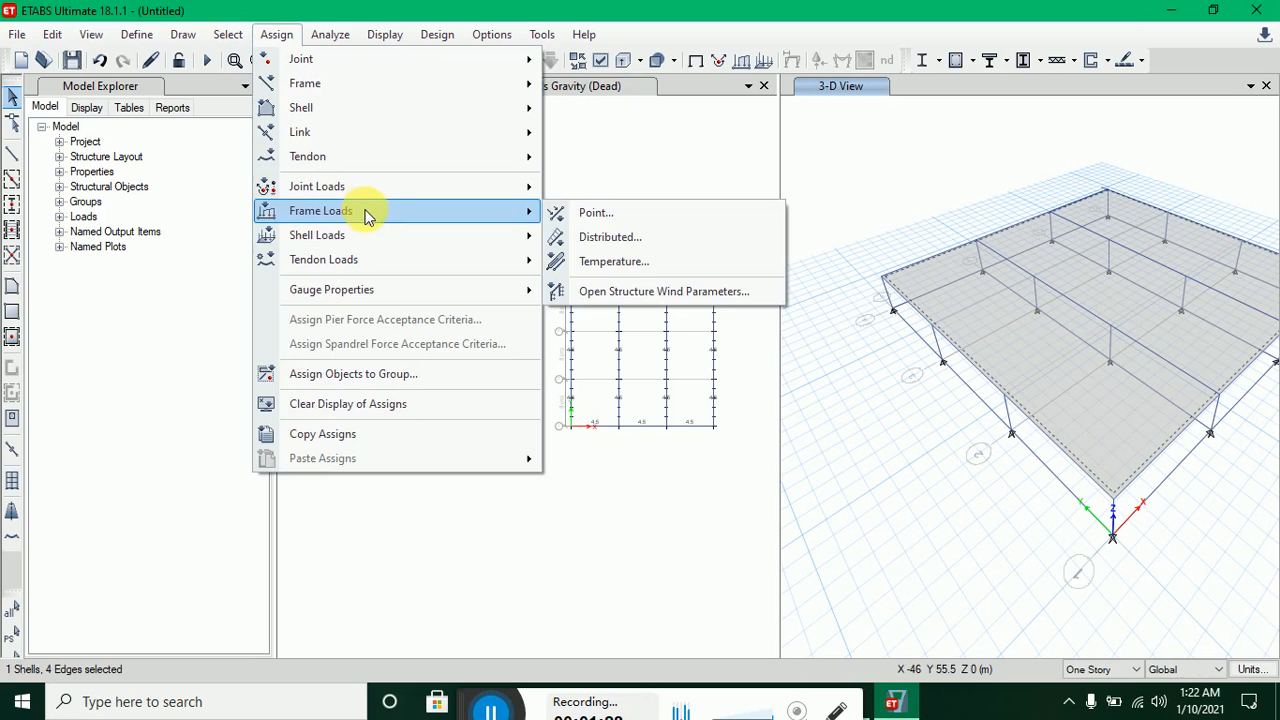
{"action": "mouse_move", "coordinate": [380, 236]}
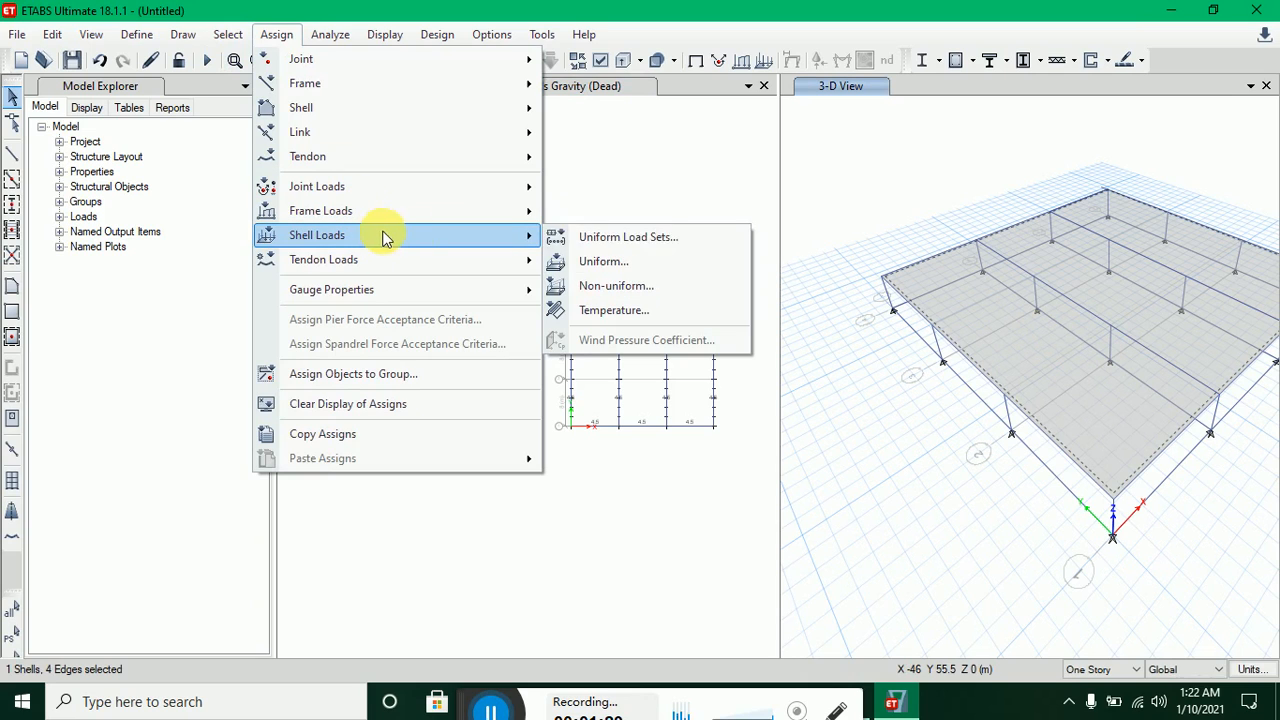
{"action": "left_click", "coordinate": [620, 264]}
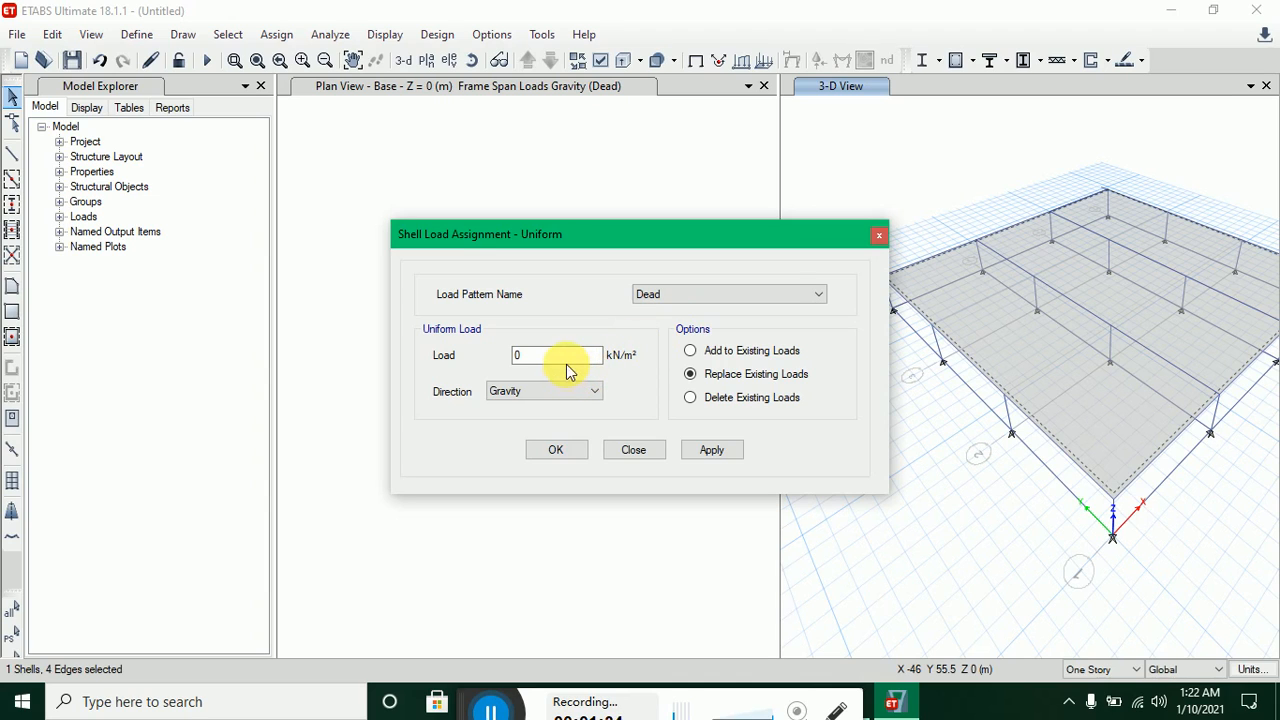
{"action": "double_click", "coordinate": [517, 356]}
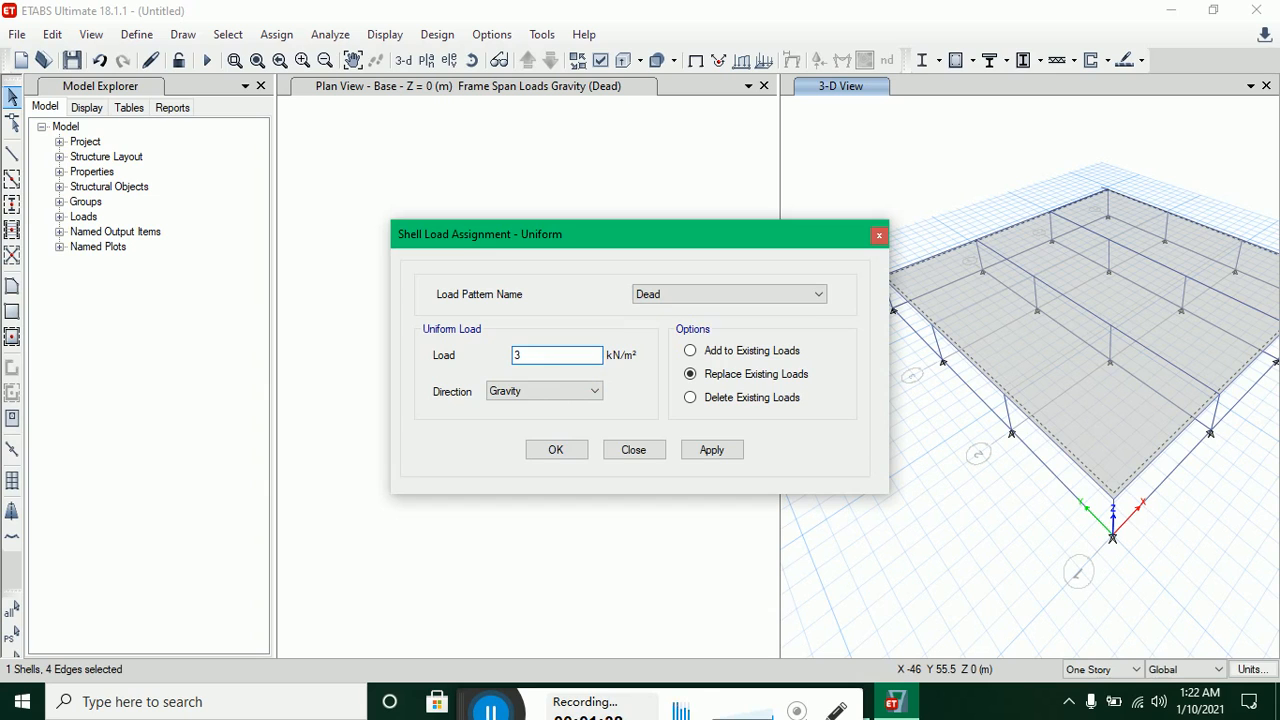
{"action": "left_click", "coordinate": [709, 451]}
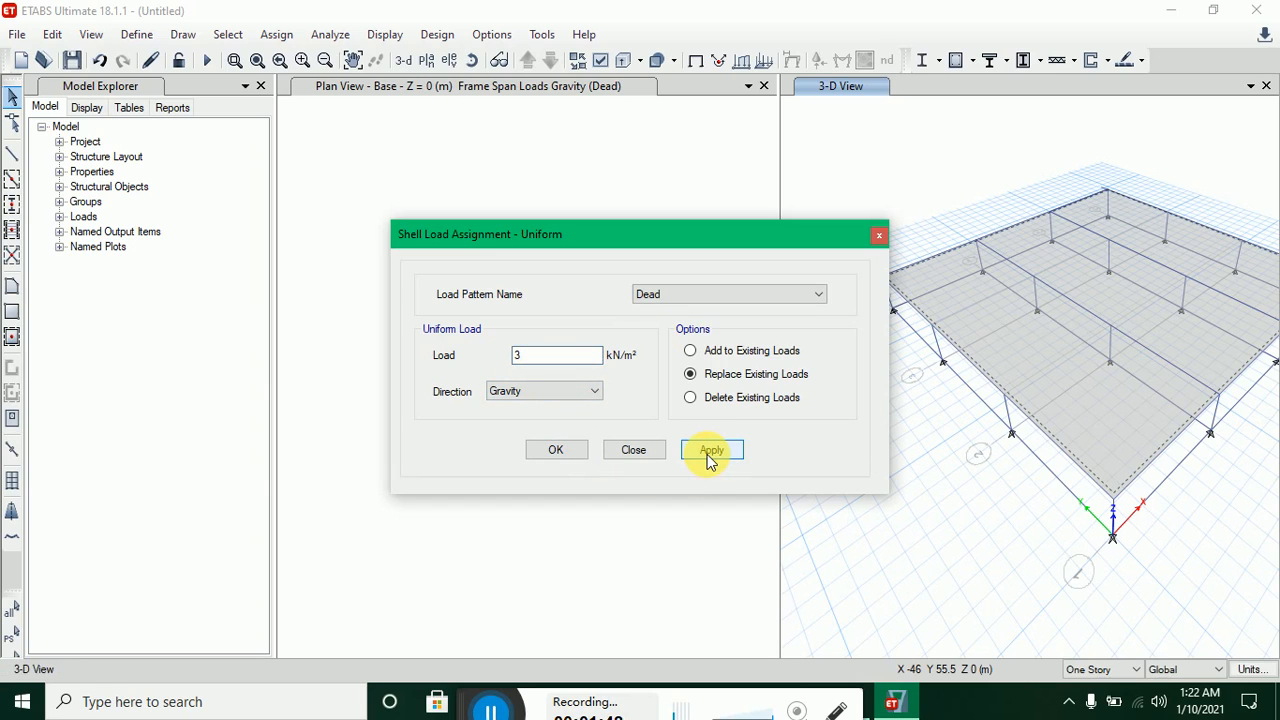
{"action": "left_click", "coordinate": [581, 453]}
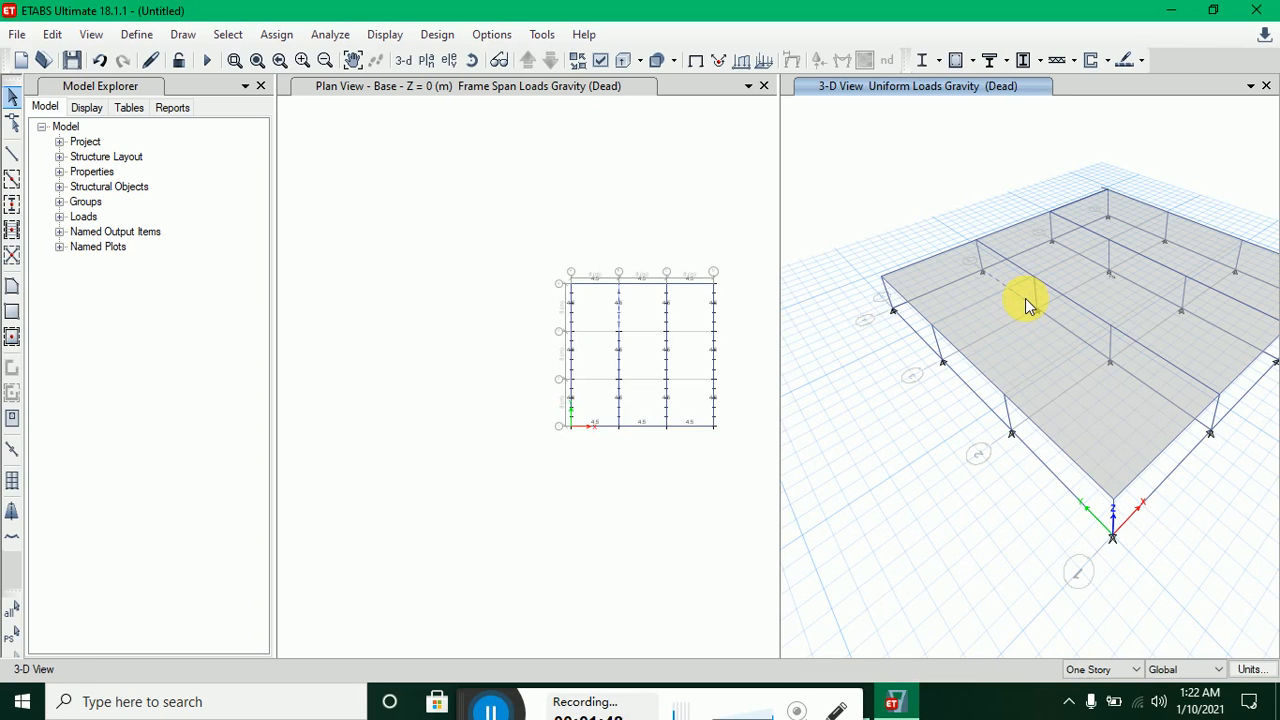
{"action": "scroll", "coordinate": [698, 343], "scroll_direction": "up", "scroll_amount": 5}
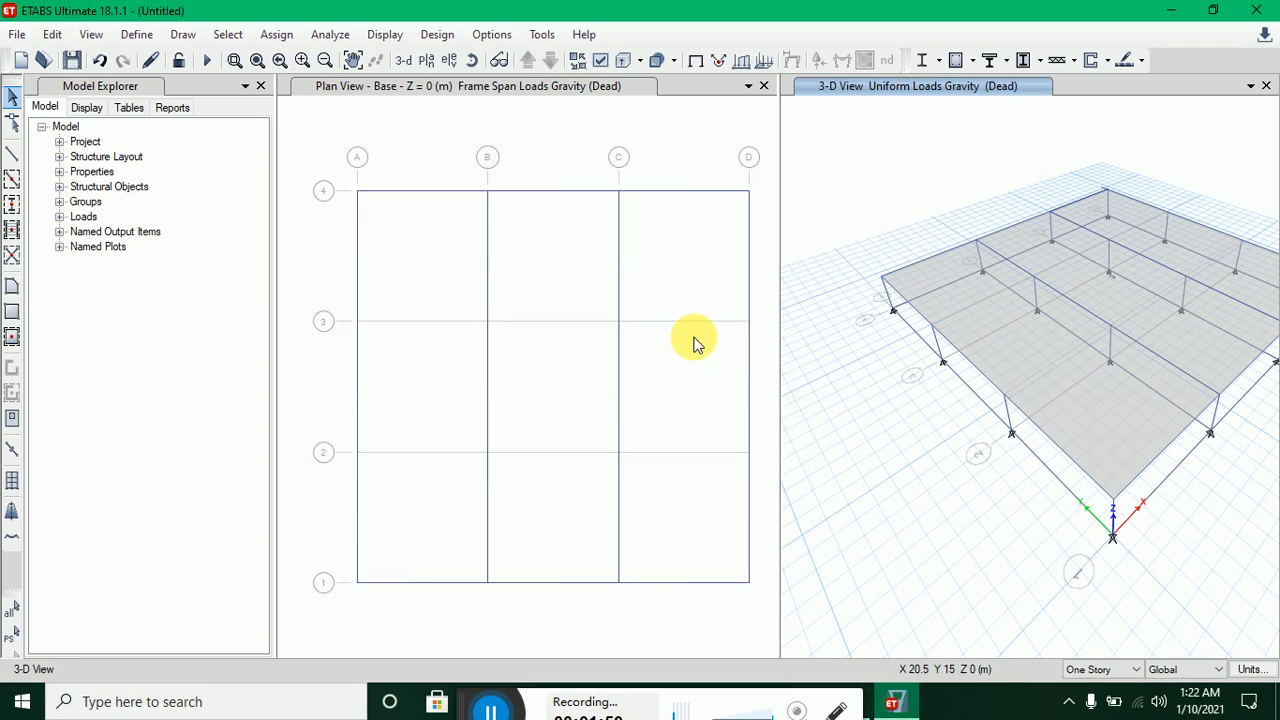
{"action": "scroll", "coordinate": [698, 343], "scroll_direction": "down", "scroll_amount": 3}
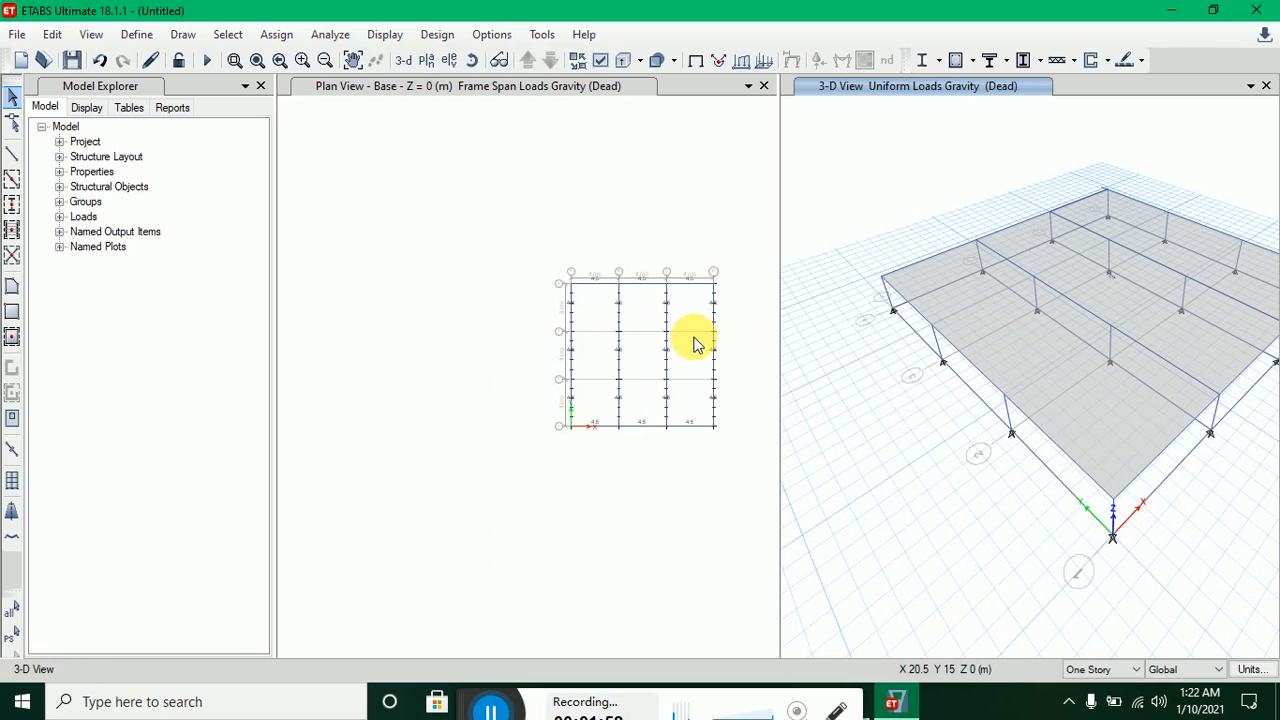
{"action": "scroll", "coordinate": [686, 340], "scroll_direction": "up", "scroll_amount": 3}
{"action": "scroll", "coordinate": [683, 340], "scroll_direction": "down", "scroll_amount": 3}
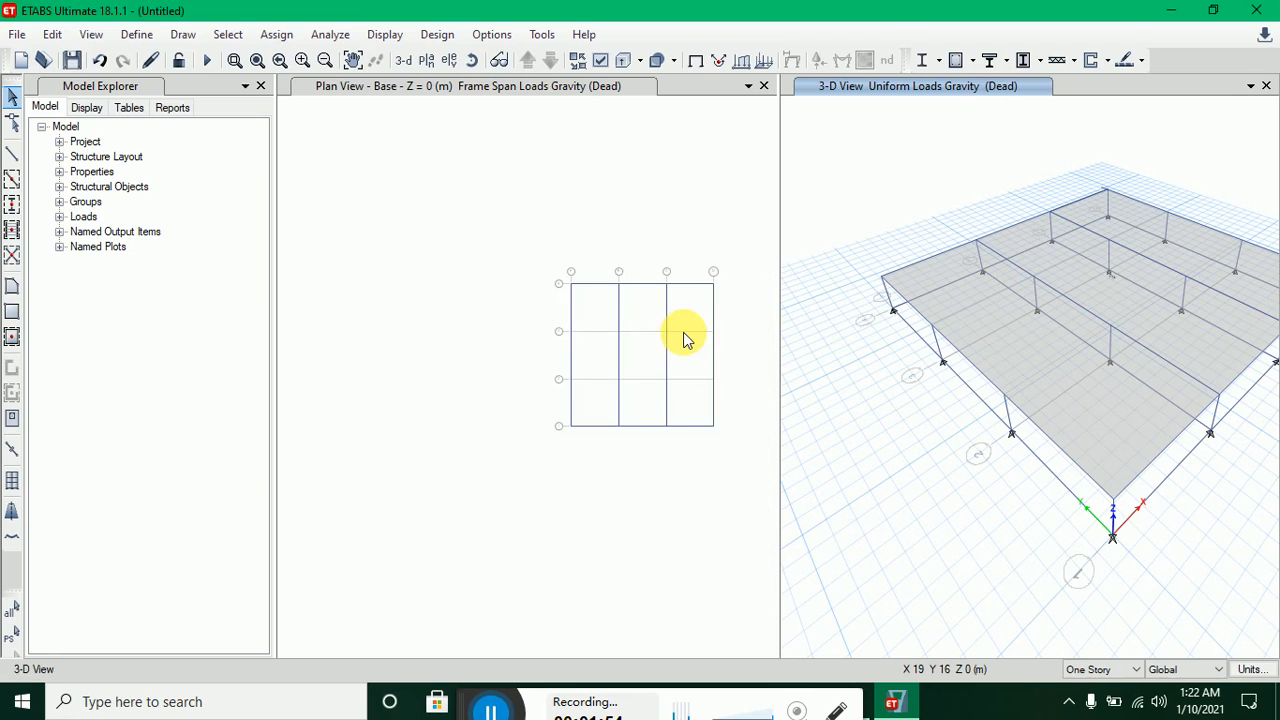
- View the Check Model options and dismiss them without running a check
{"action": "left_click", "coordinate": [329, 34]}
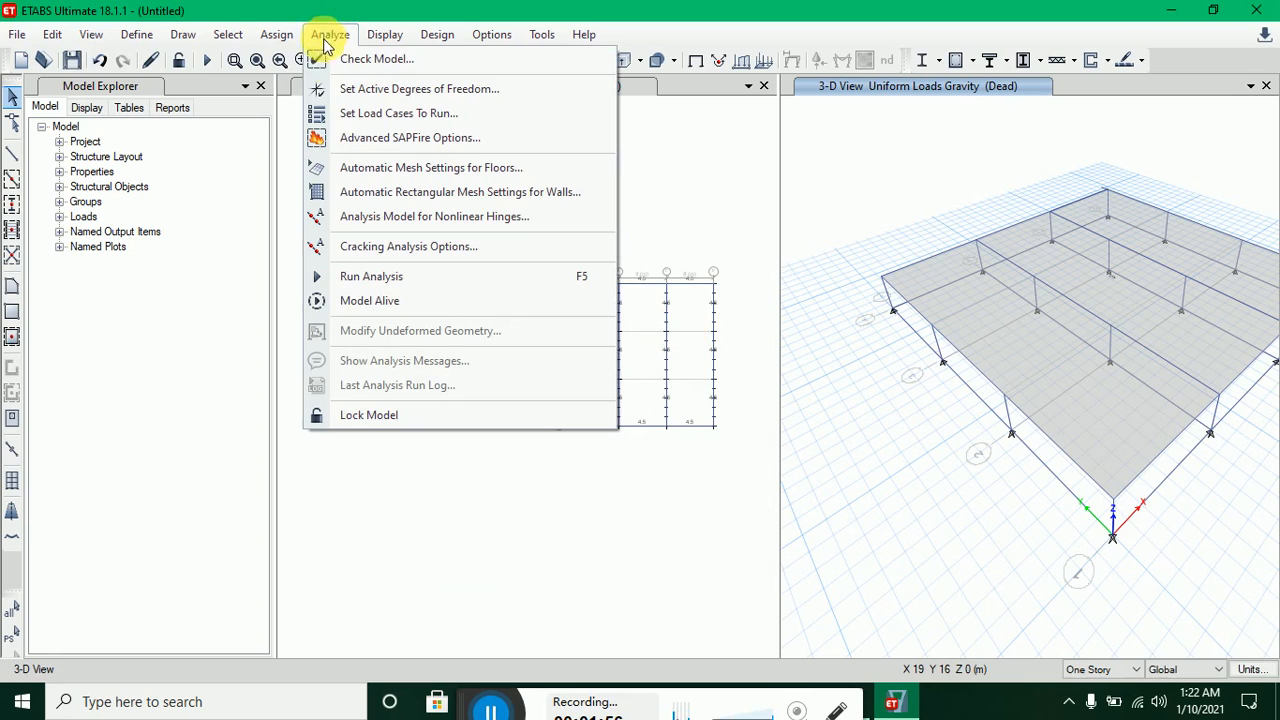
{"action": "left_click", "coordinate": [354, 60]}
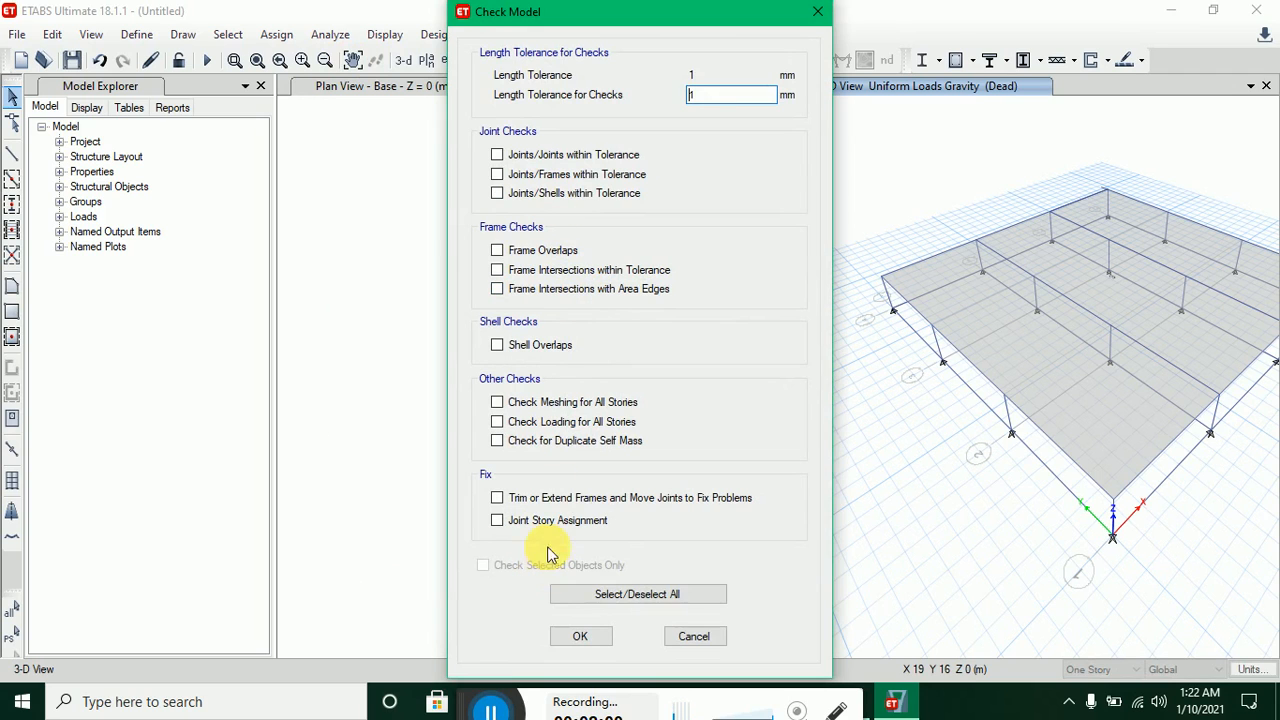
{"action": "left_click", "coordinate": [690, 637]}
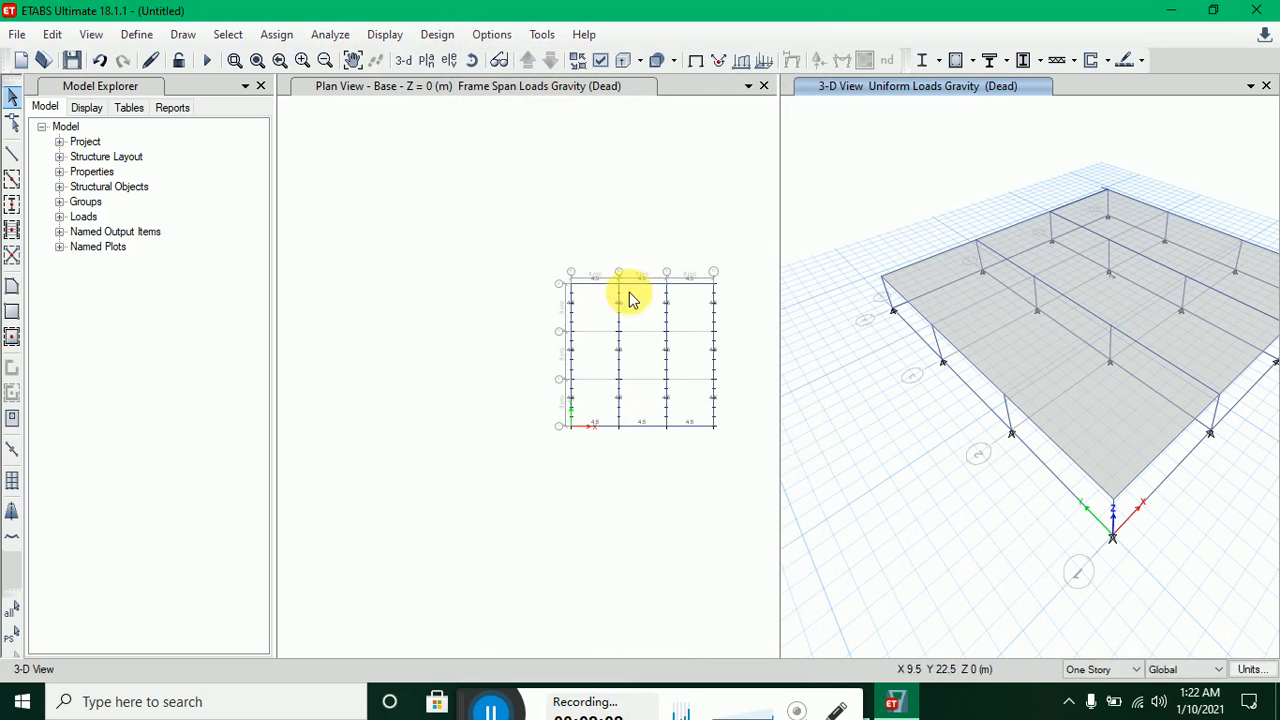
- Show the Base level in plan and select all of its joints and frames with a selection window
{"action": "left_click", "coordinate": [527, 101]}
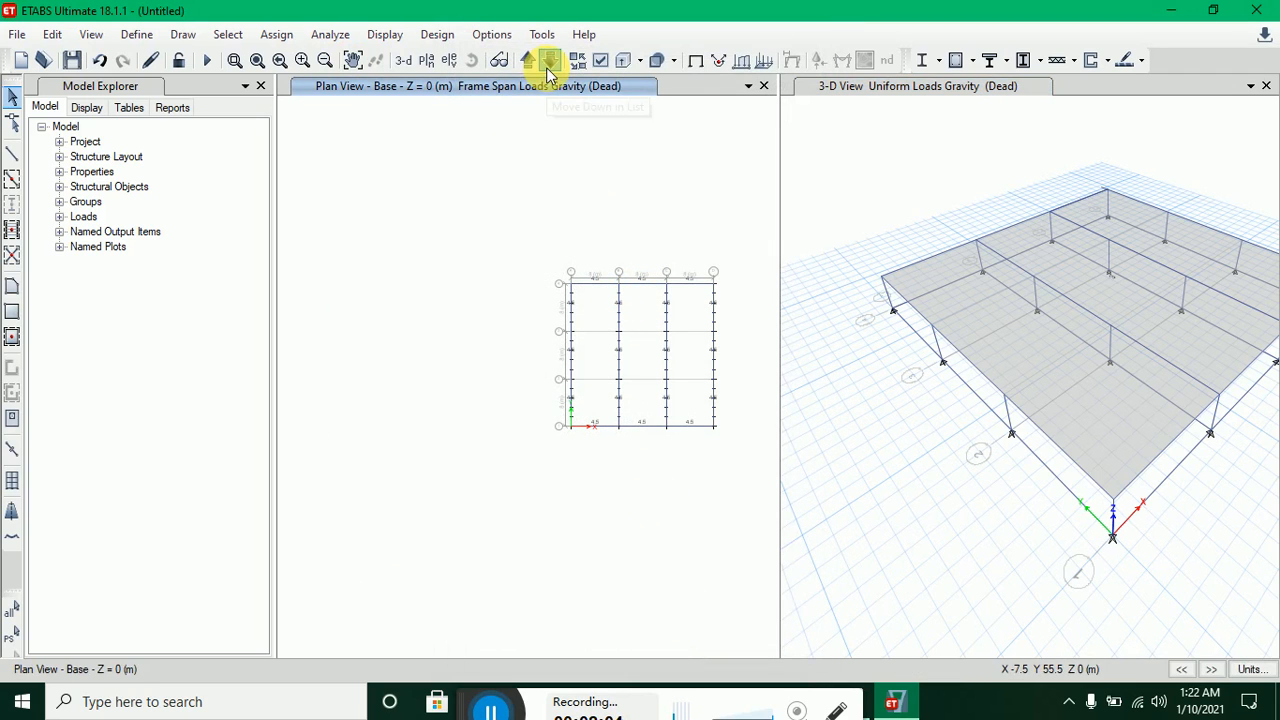
{"action": "left_click", "coordinate": [549, 62]}
{"action": "left_click", "coordinate": [549, 62]}
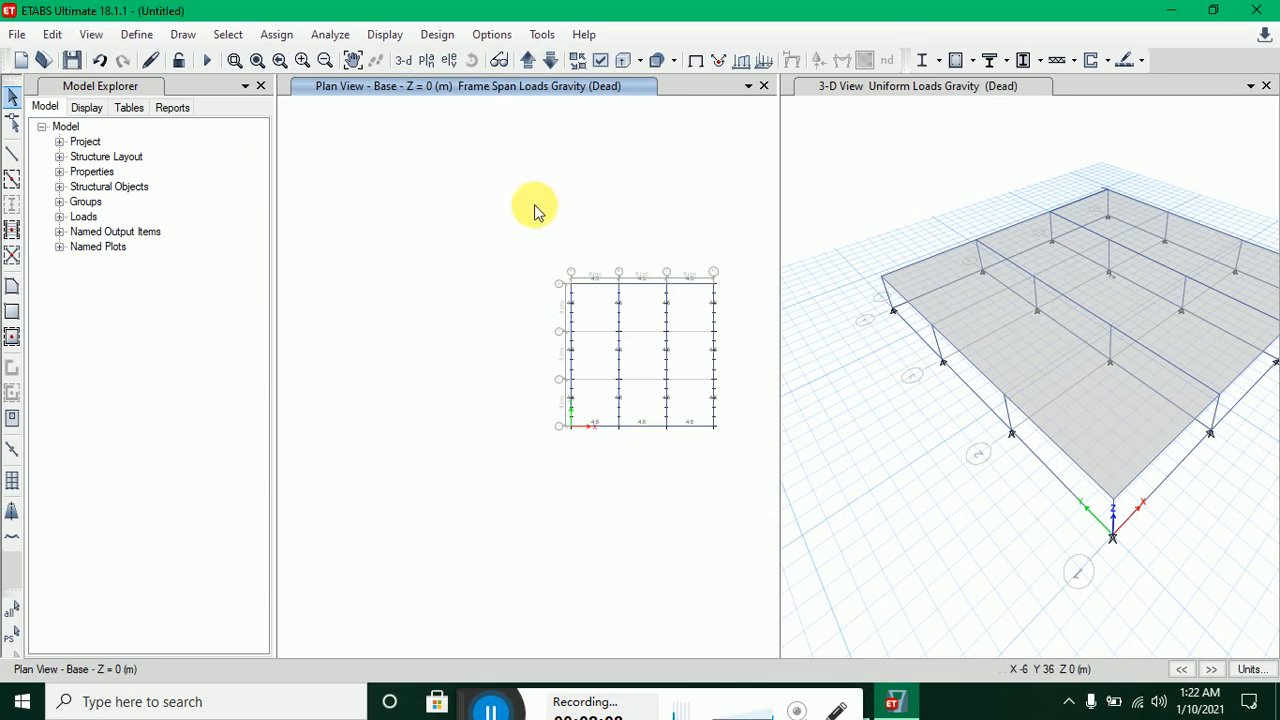
{"action": "left_click_drag", "start_coordinate": [542, 246], "coordinate": [725, 453]}
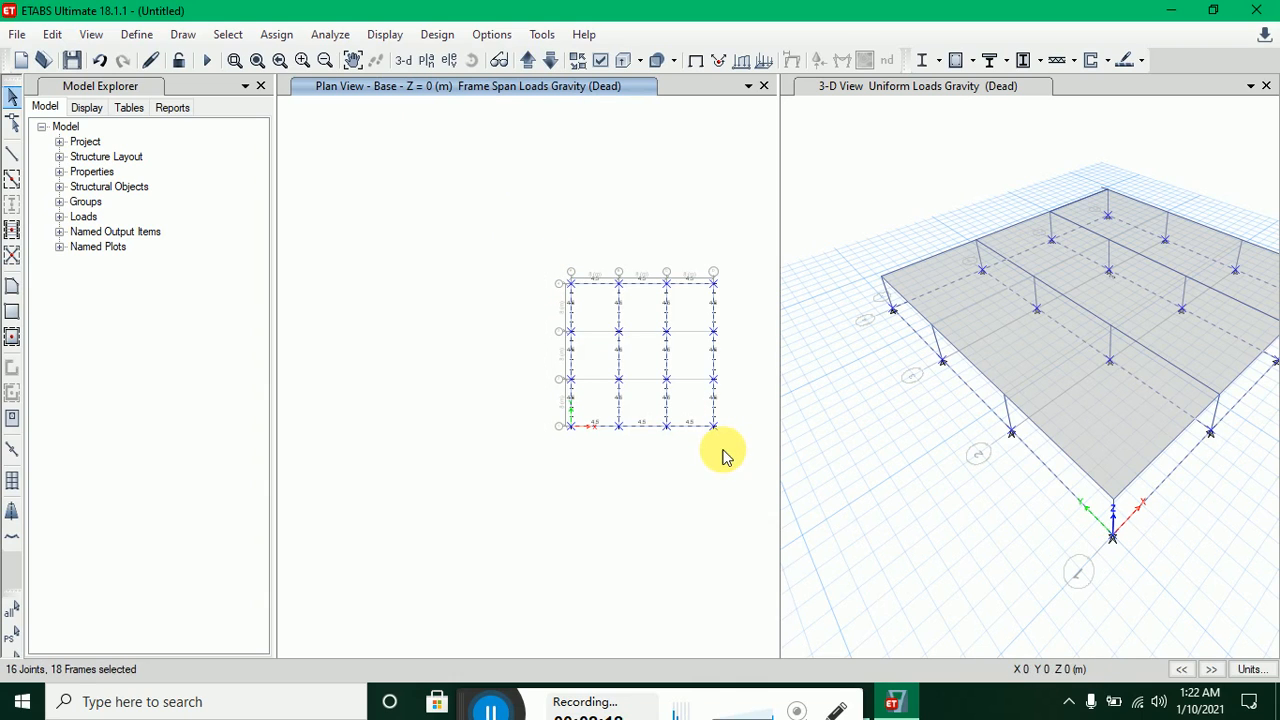
- Deselect every frame in the Base plan so that only the base joints remain selected
{"action": "left_click", "coordinate": [642, 426]}
{"action": "left_click", "coordinate": [684, 425]}
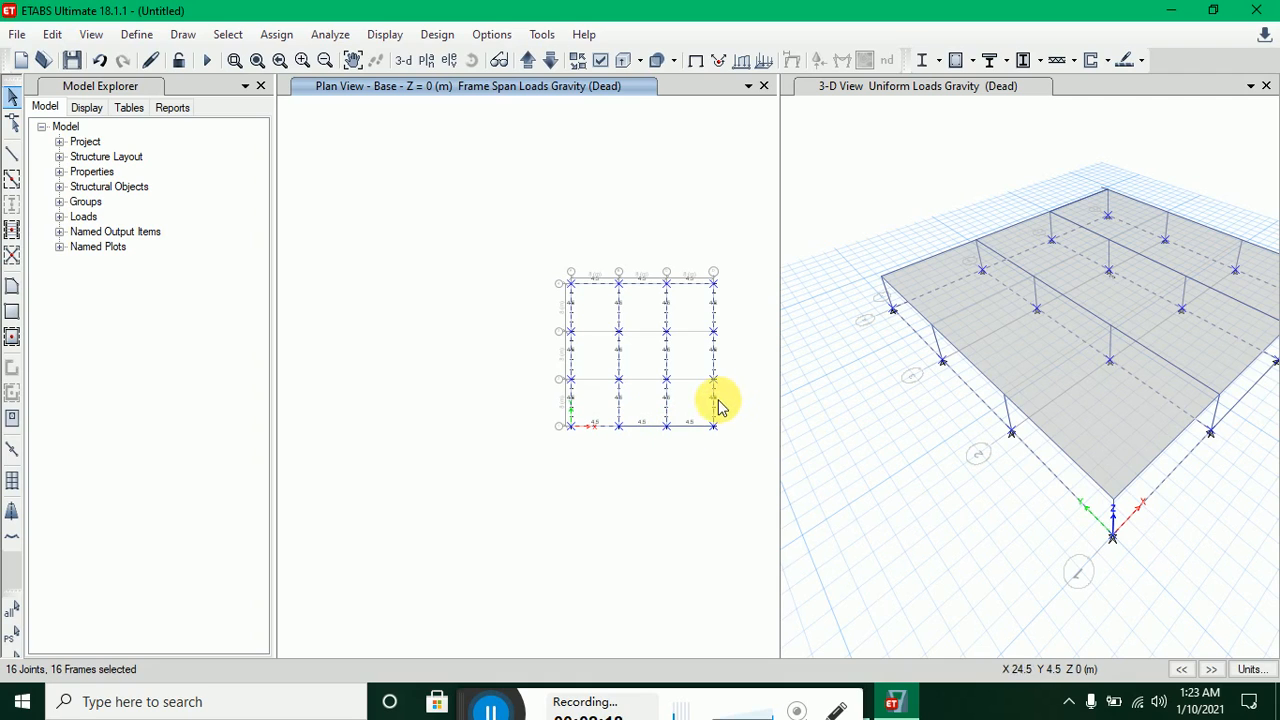
{"action": "left_click", "coordinate": [667, 404]}
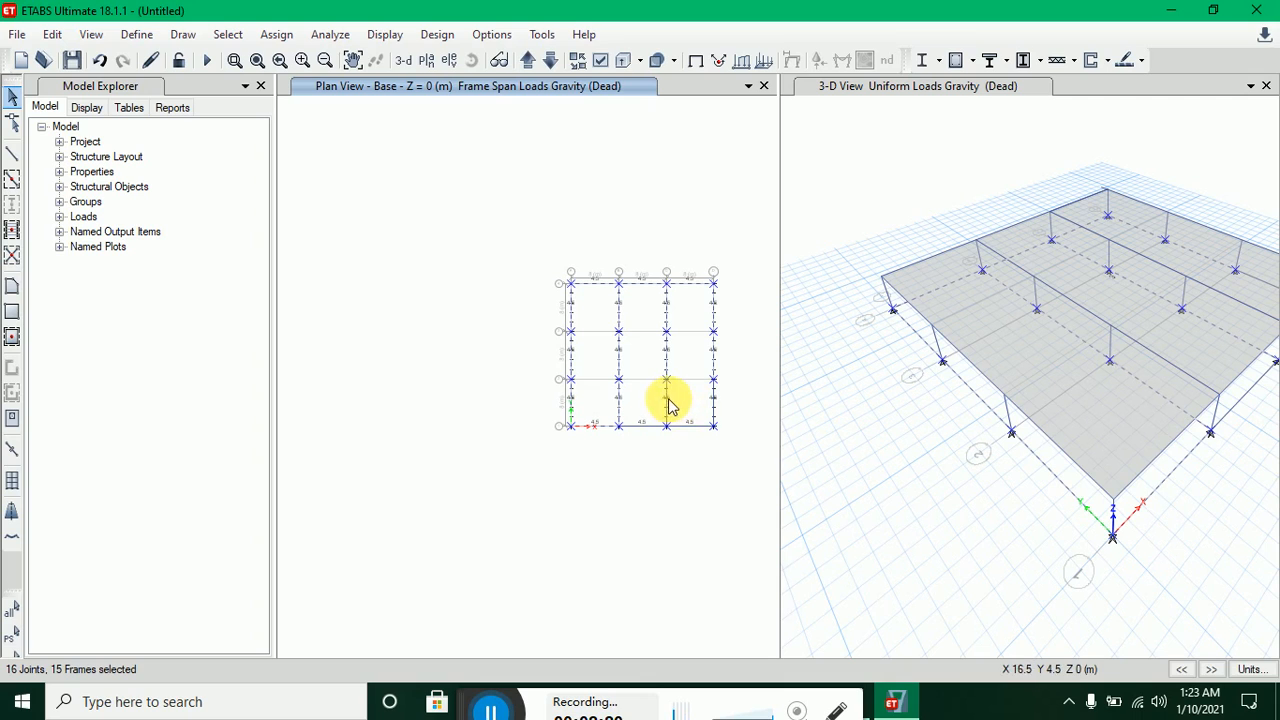
{"action": "left_click", "coordinate": [618, 404]}
{"action": "left_click", "coordinate": [572, 404]}
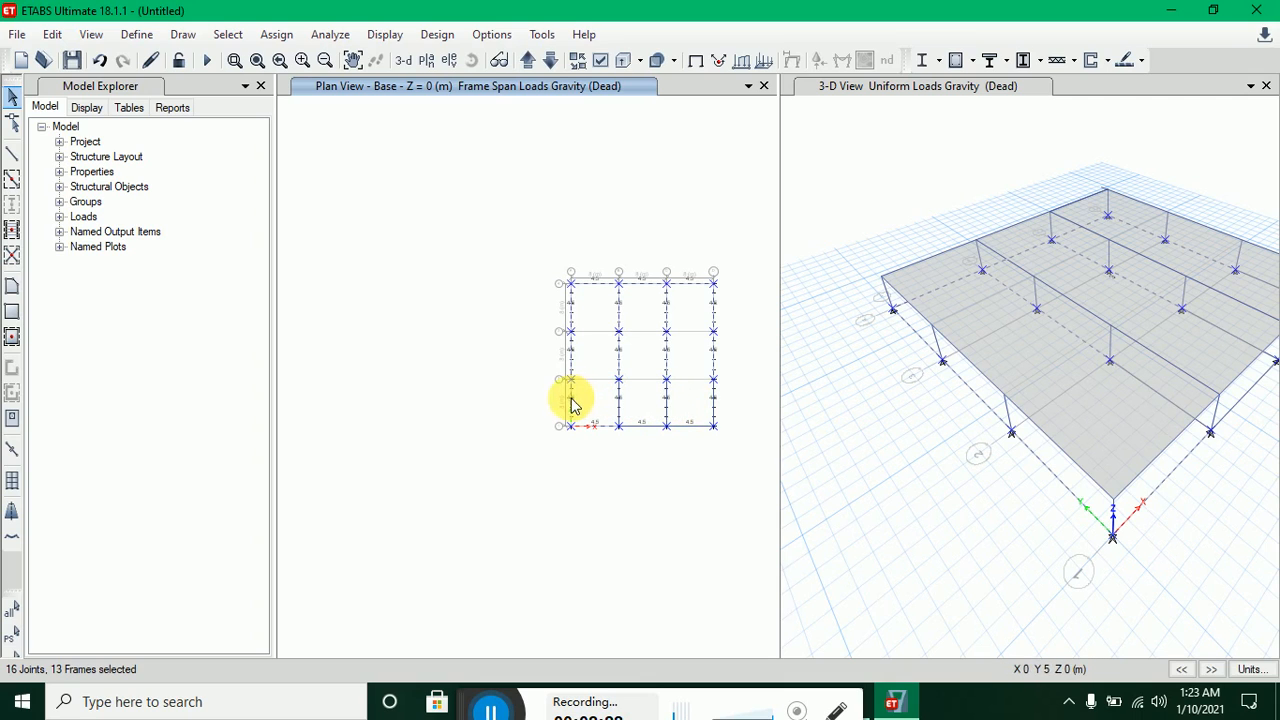
{"action": "left_click", "coordinate": [572, 399]}
{"action": "left_click", "coordinate": [571, 357]}
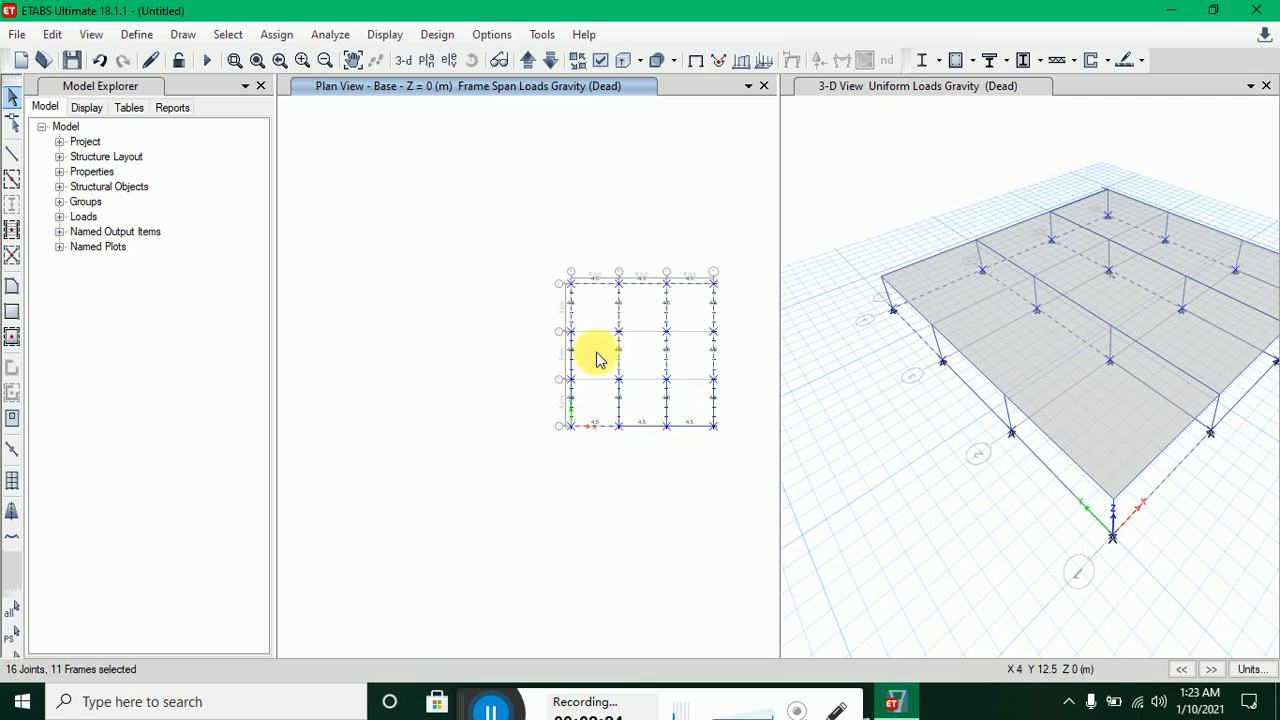
{"action": "left_click", "coordinate": [664, 355]}
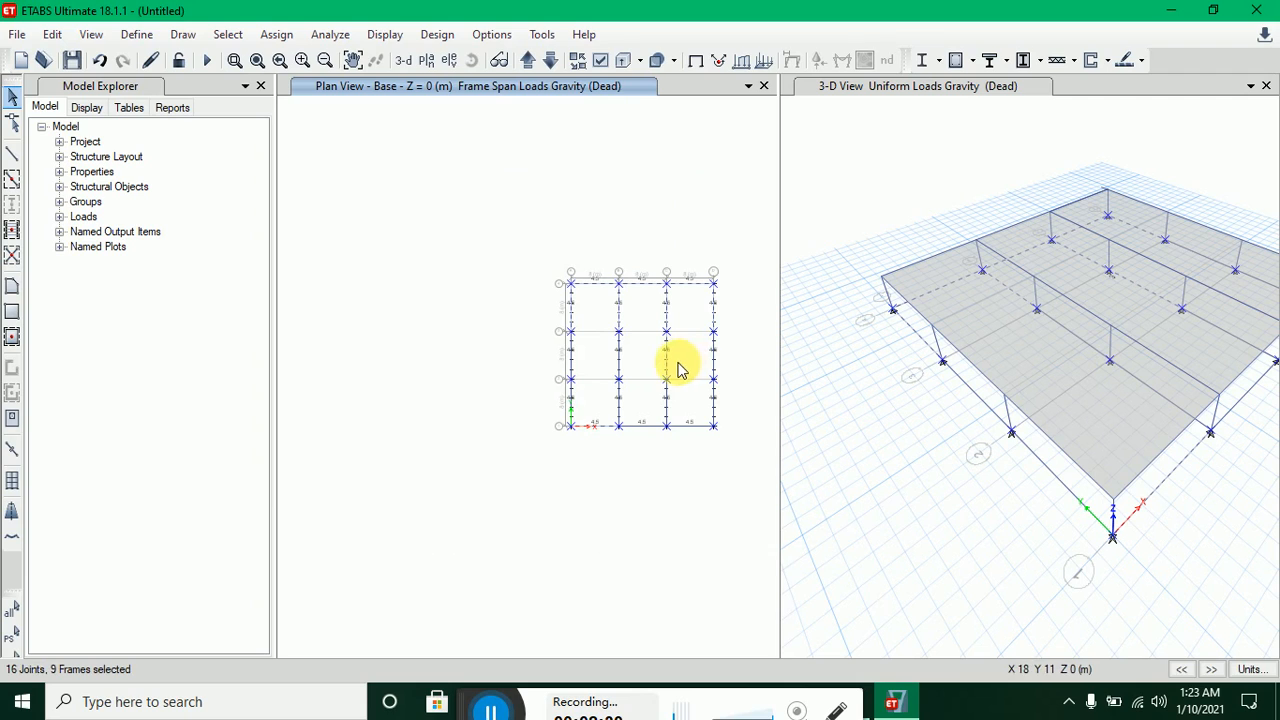
{"action": "left_click", "coordinate": [668, 366]}
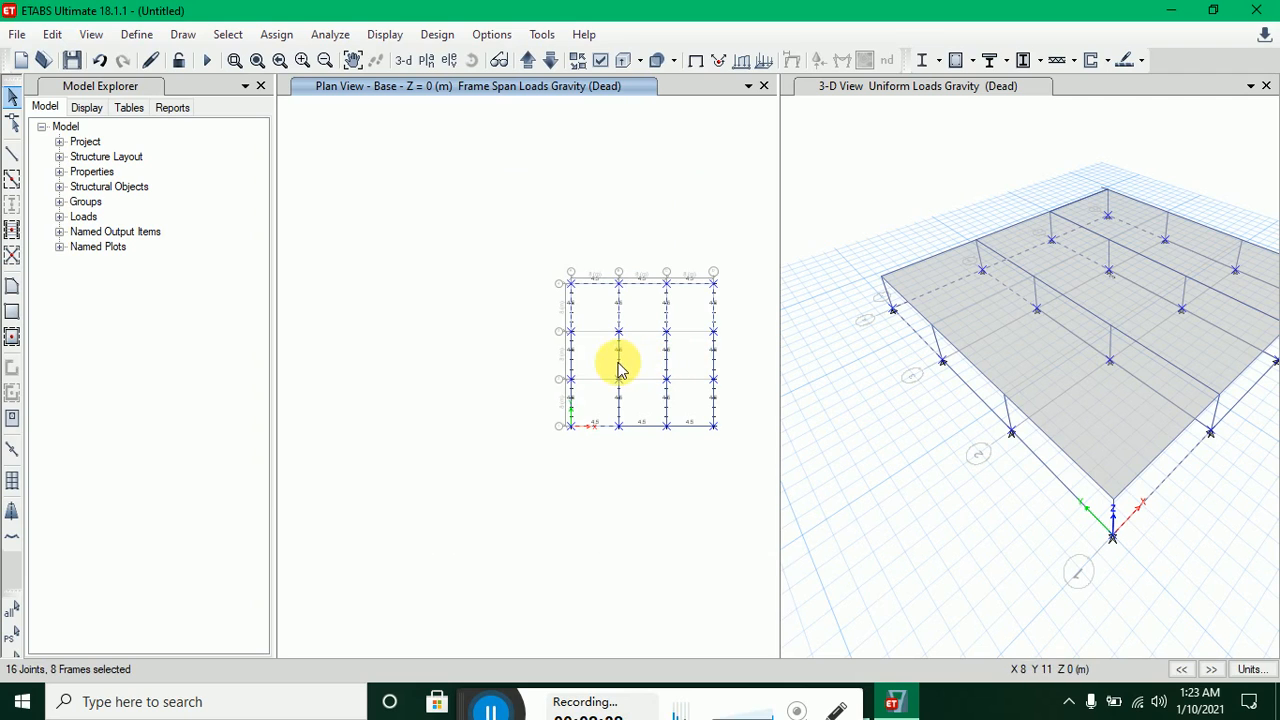
{"action": "left_click", "coordinate": [710, 362]}
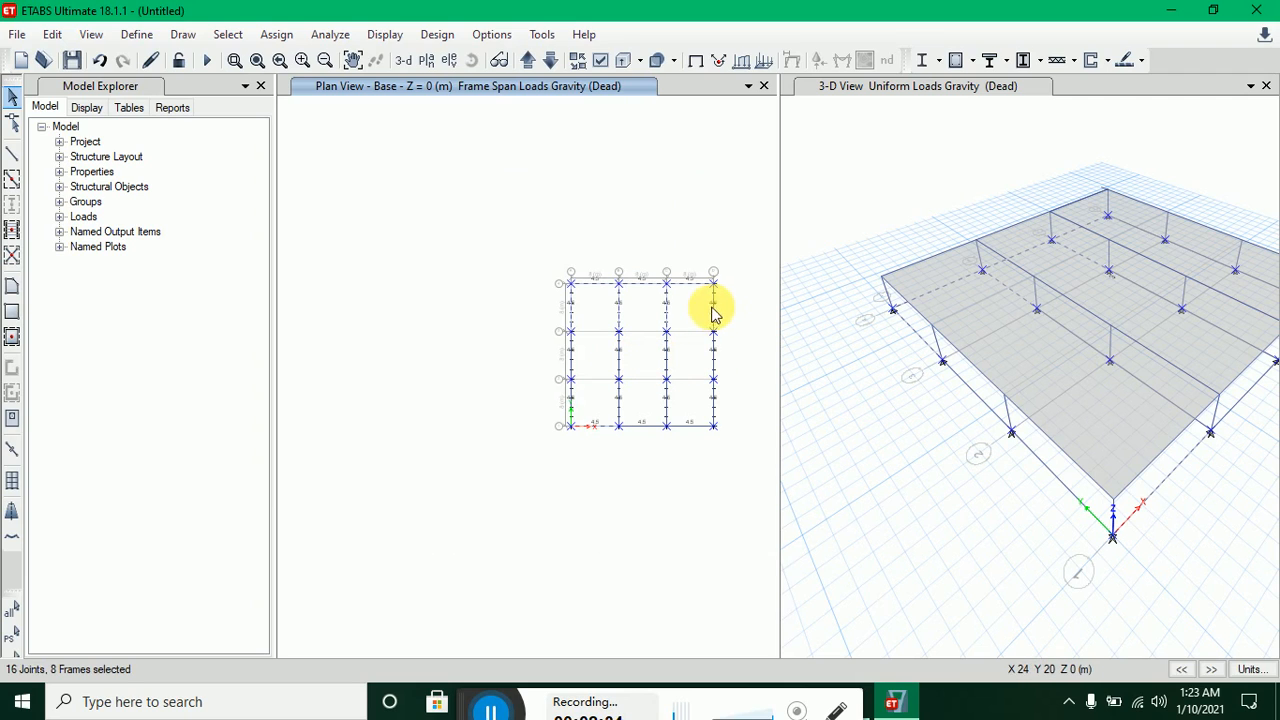
{"action": "left_click", "coordinate": [712, 312]}
{"action": "left_click", "coordinate": [618, 318]}
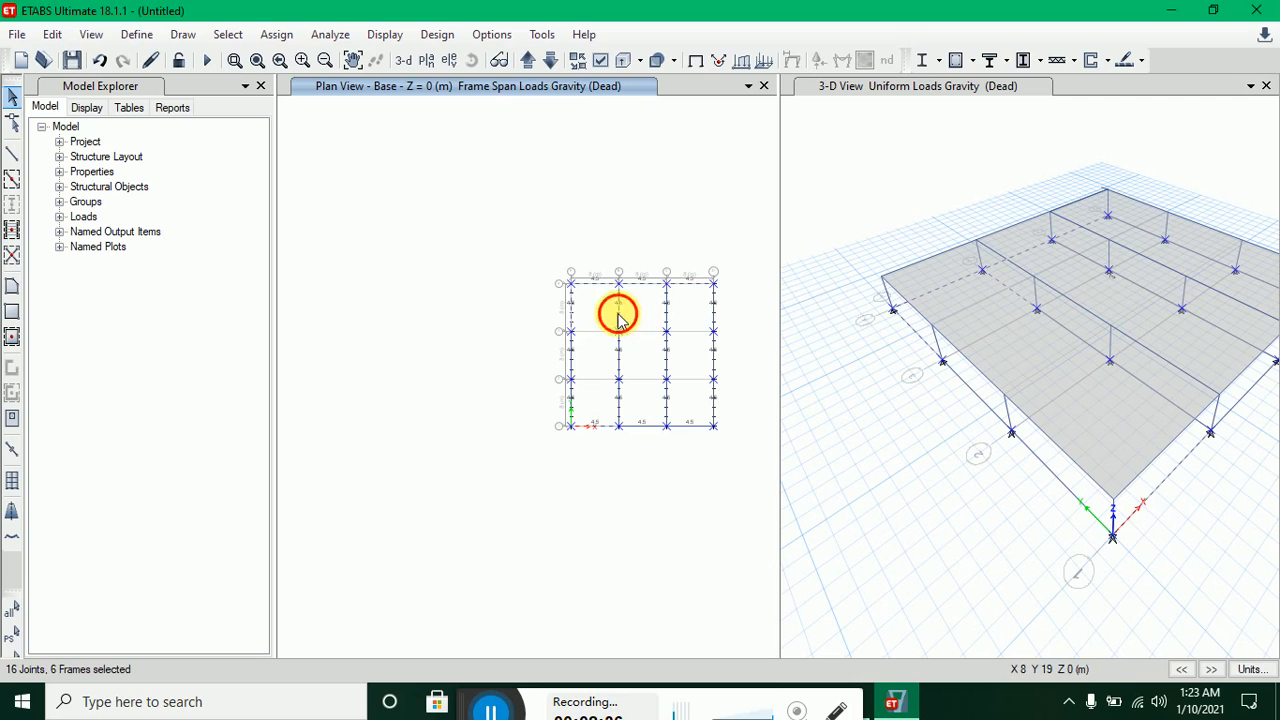
{"action": "left_click", "coordinate": [573, 320]}
{"action": "left_click", "coordinate": [592, 290]}
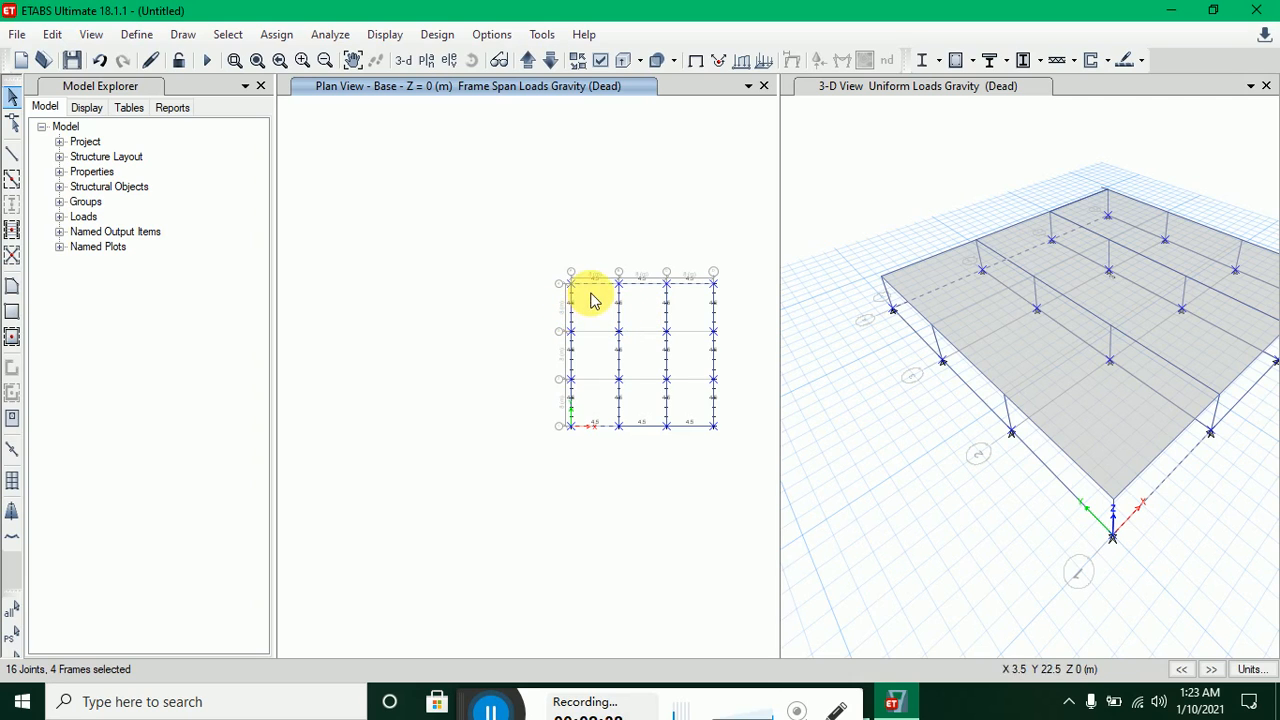
{"action": "left_click", "coordinate": [632, 288]}
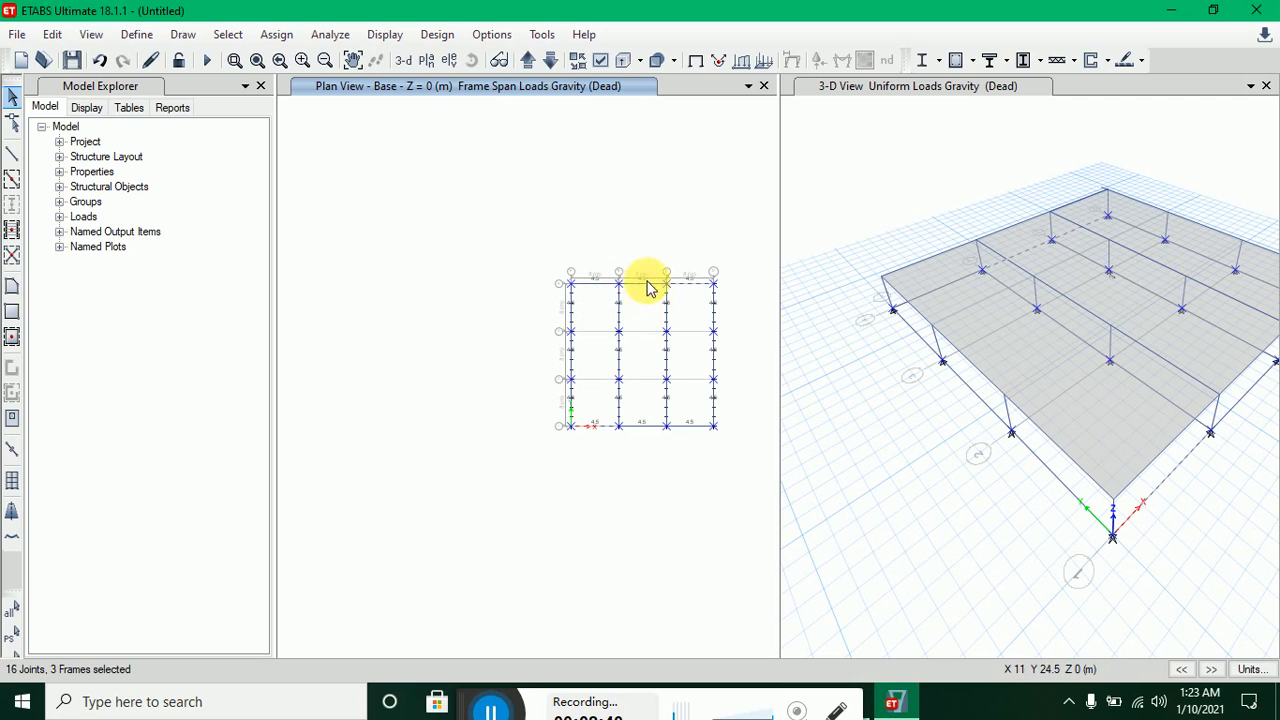
{"action": "left_click", "coordinate": [682, 290]}
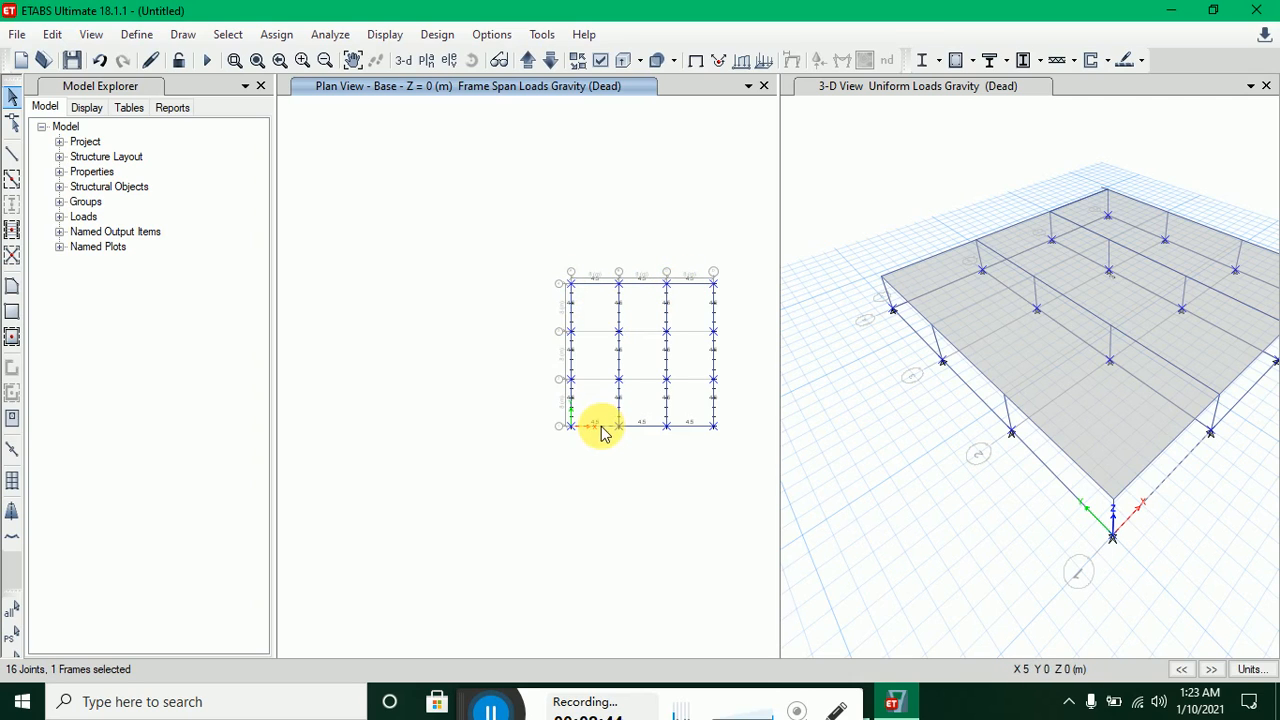
{"action": "scroll", "coordinate": [571, 386], "scroll_direction": "up", "scroll_amount": 3}
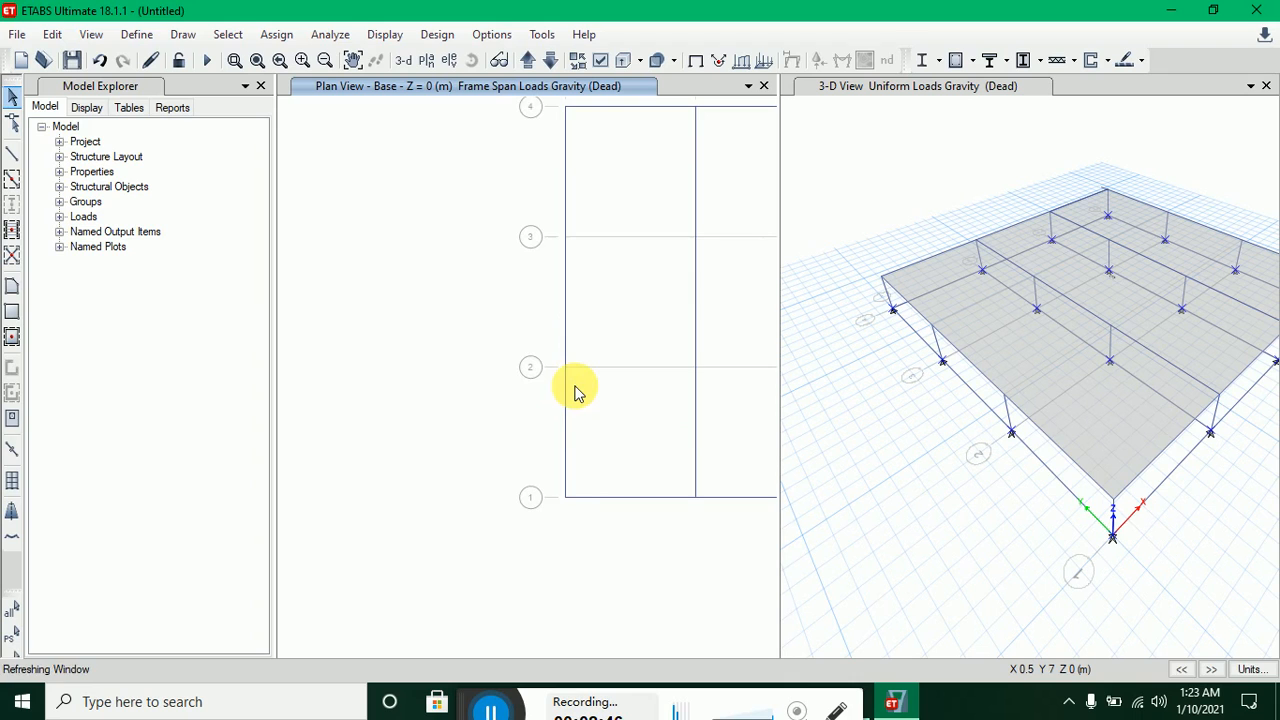
{"action": "scroll", "coordinate": [571, 386], "scroll_direction": "down", "scroll_amount": 5}
{"action": "scroll", "coordinate": [575, 390], "scroll_direction": "up", "scroll_amount": 4}
{"action": "scroll", "coordinate": [575, 390], "scroll_direction": "down", "scroll_amount": 2}
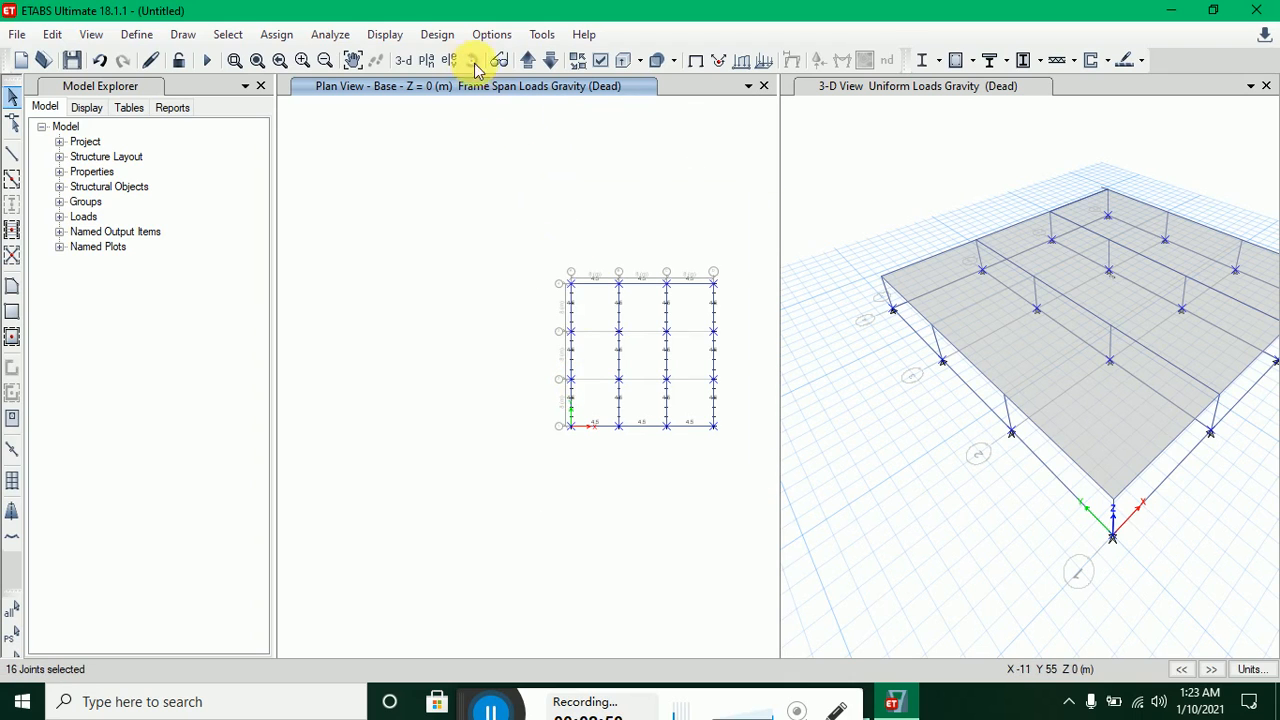
- Assign fixed restraints to the selected base joints, restraining translation and rotation in X, Y and Z
{"action": "left_click", "coordinate": [281, 42]}
{"action": "mouse_move", "coordinate": [291, 58]}
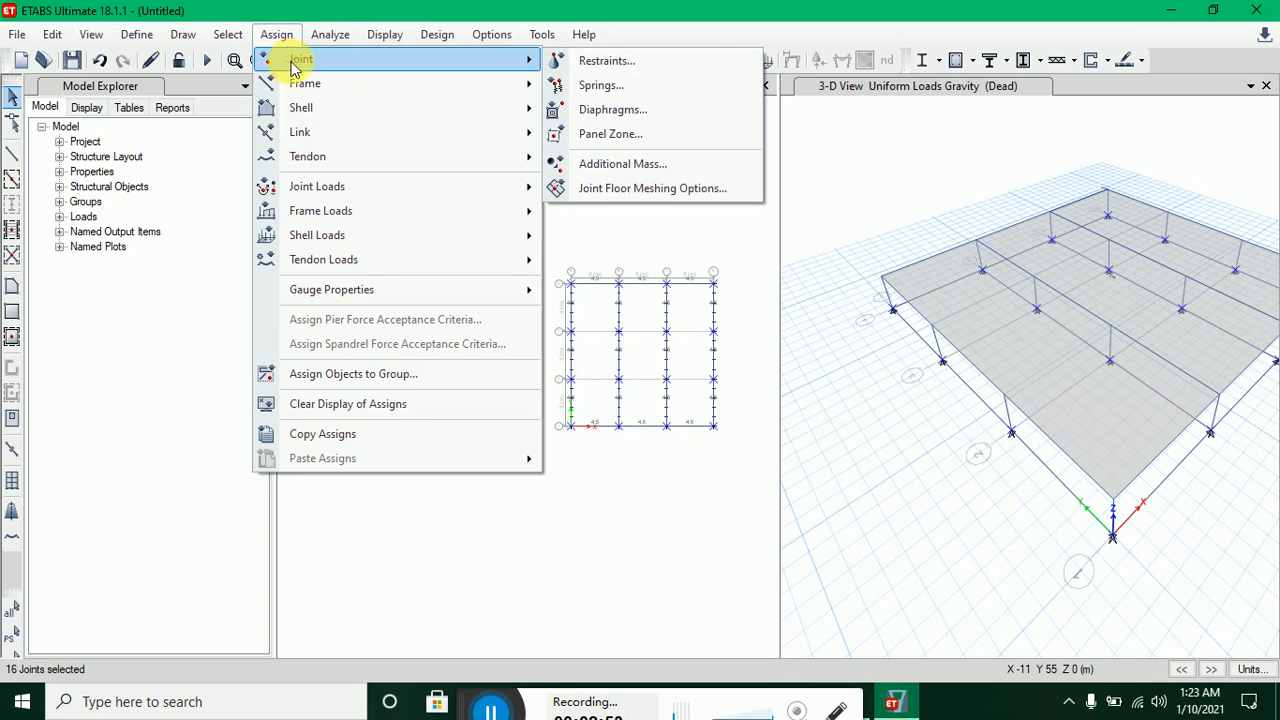
{"action": "left_click", "coordinate": [592, 60]}
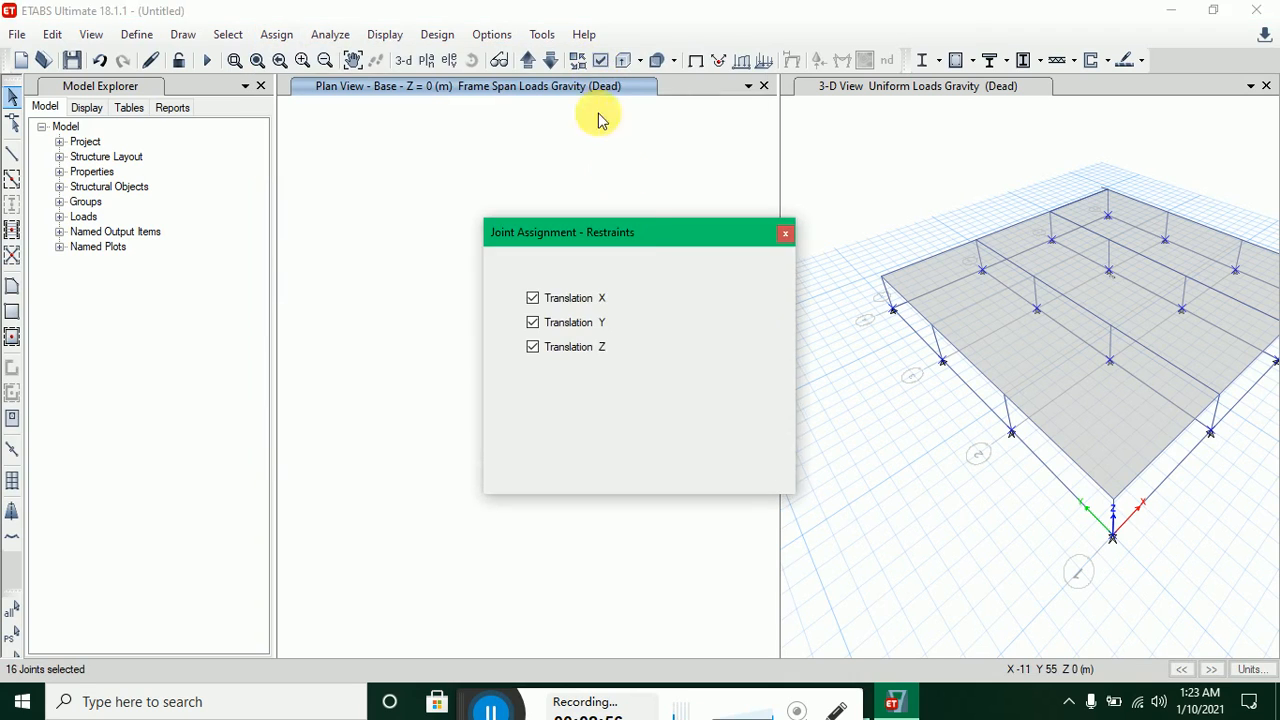
{"action": "left_click", "coordinate": [570, 405]}
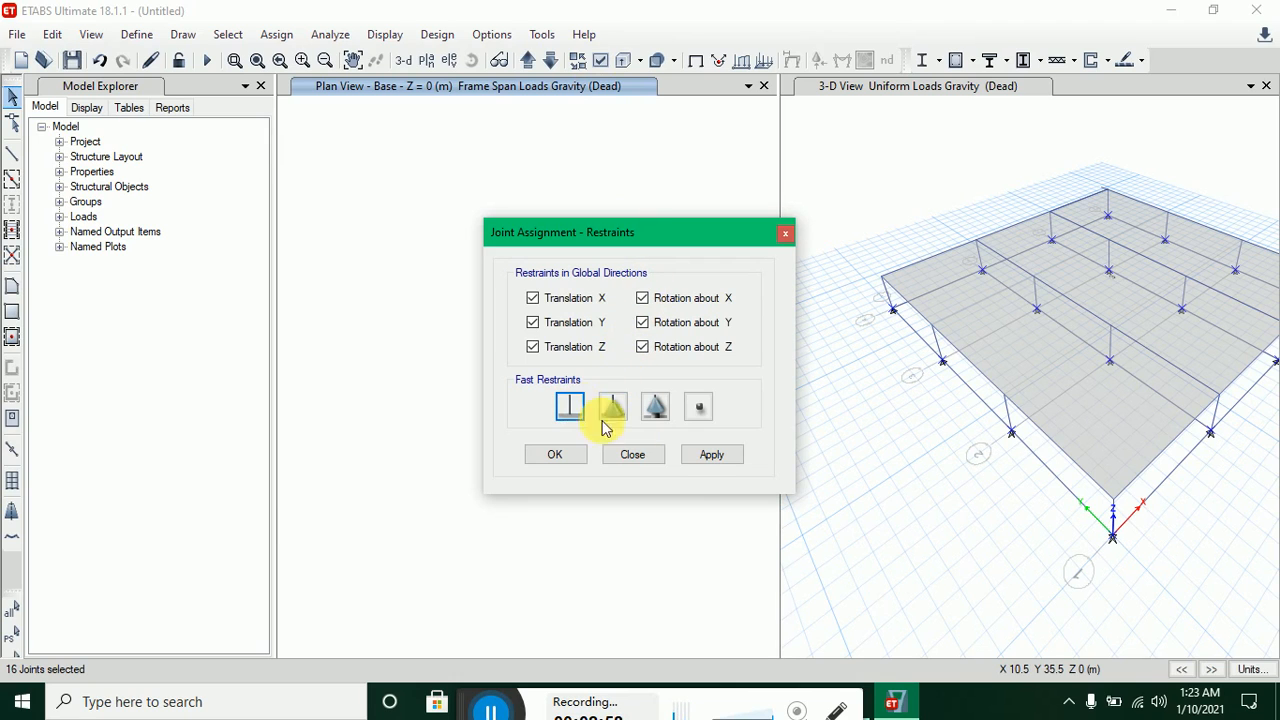
{"action": "left_click", "coordinate": [695, 458]}
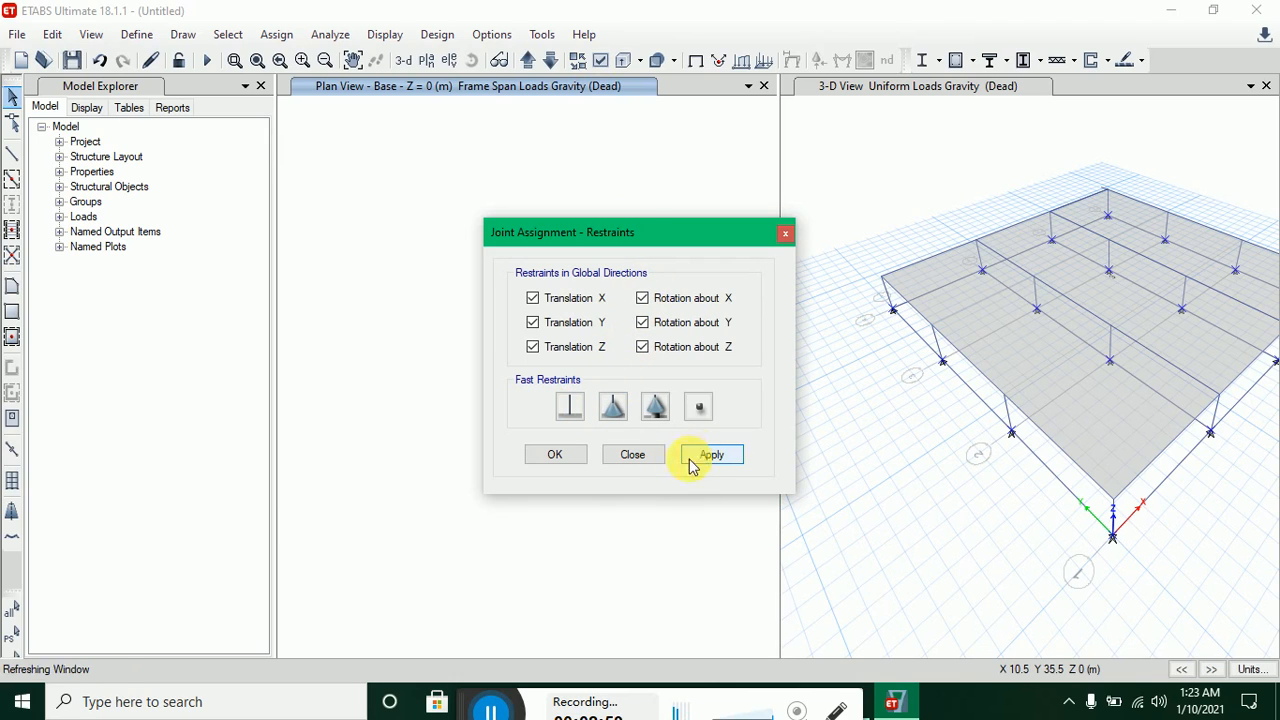
{"action": "left_click", "coordinate": [556, 455]}
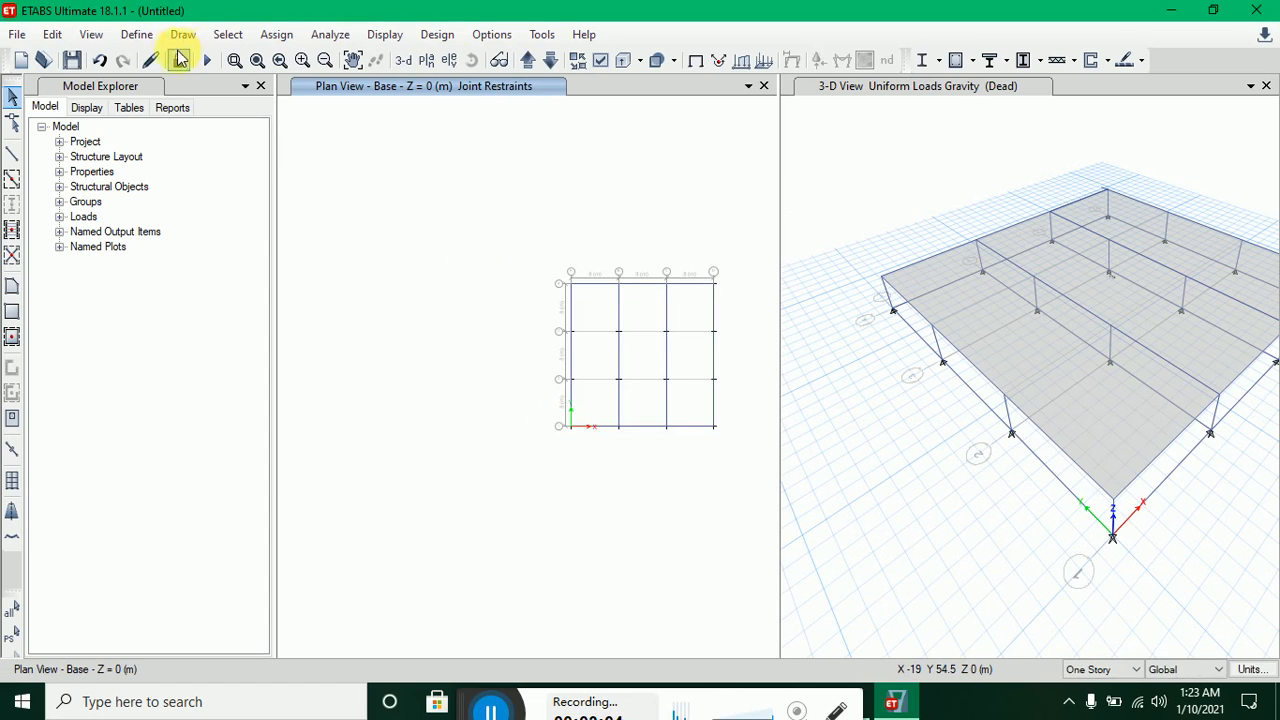
- Add layer A design strips on Story1 along the X-direction grid lines of G1 with automatic strip width
{"action": "left_click", "coordinate": [140, 38]}
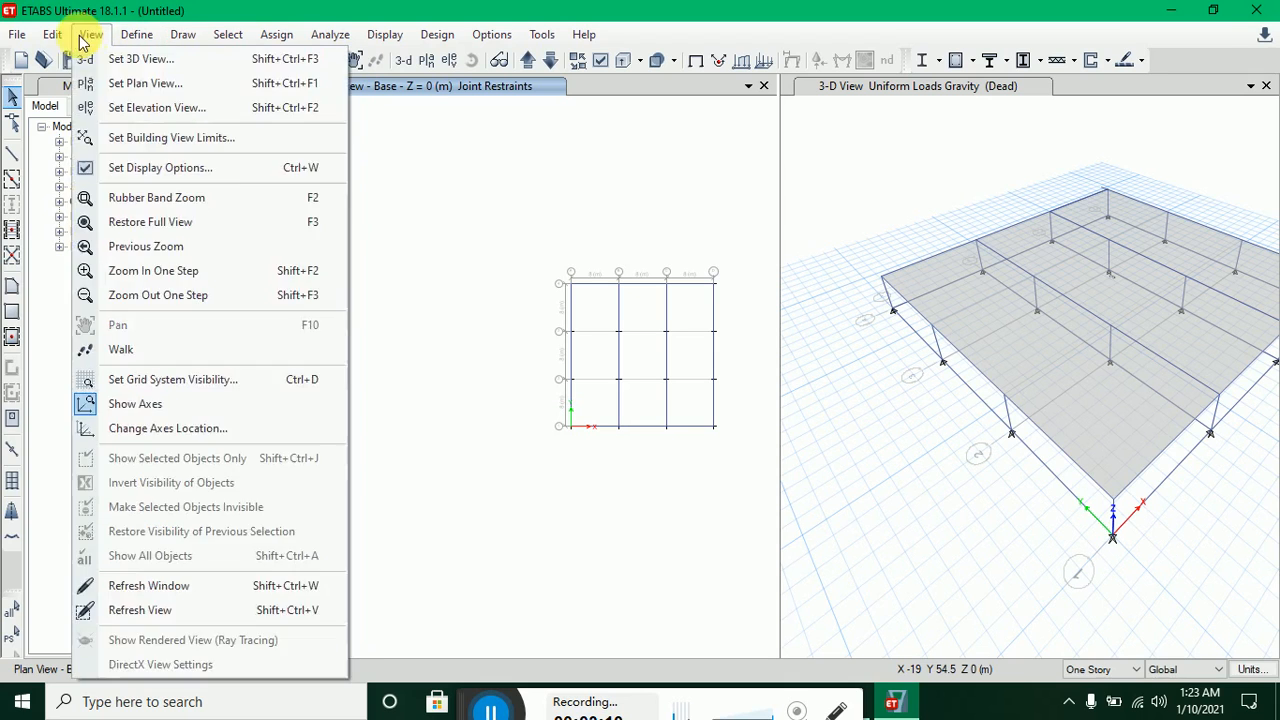
{"action": "mouse_move", "coordinate": [63, 36]}
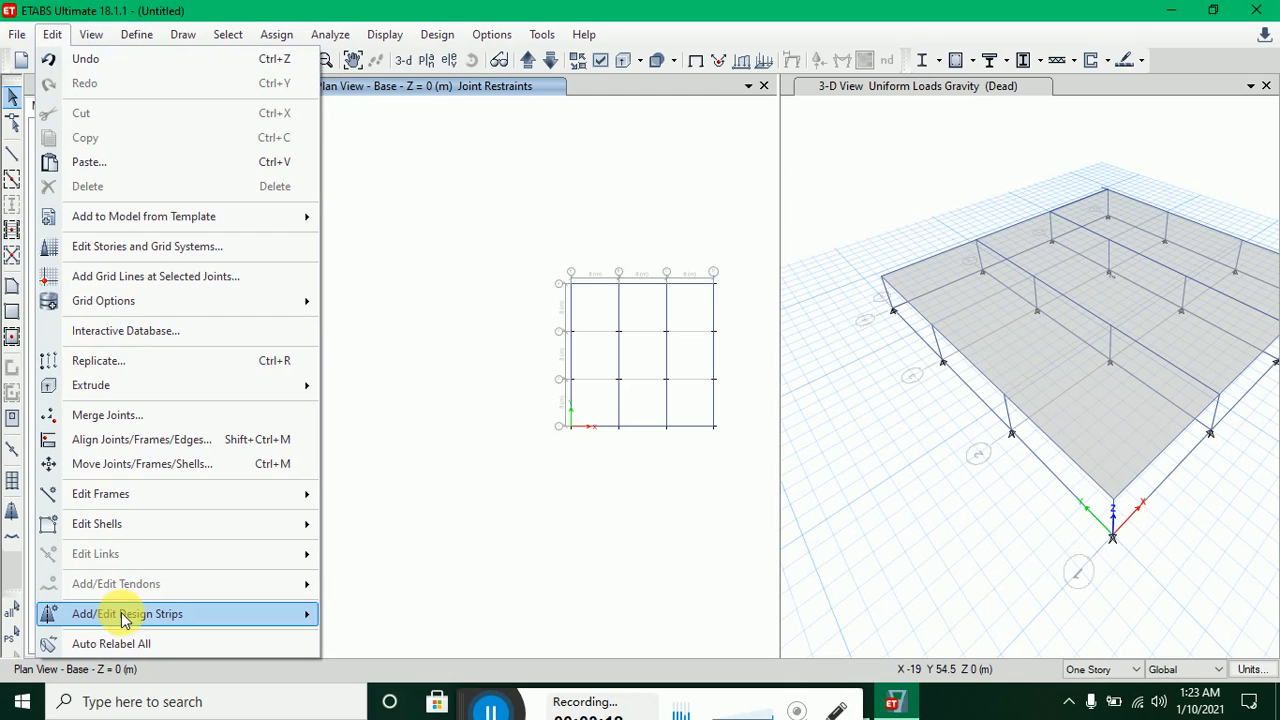
{"action": "mouse_move", "coordinate": [122, 614]}
{"action": "left_click", "coordinate": [389, 627]}
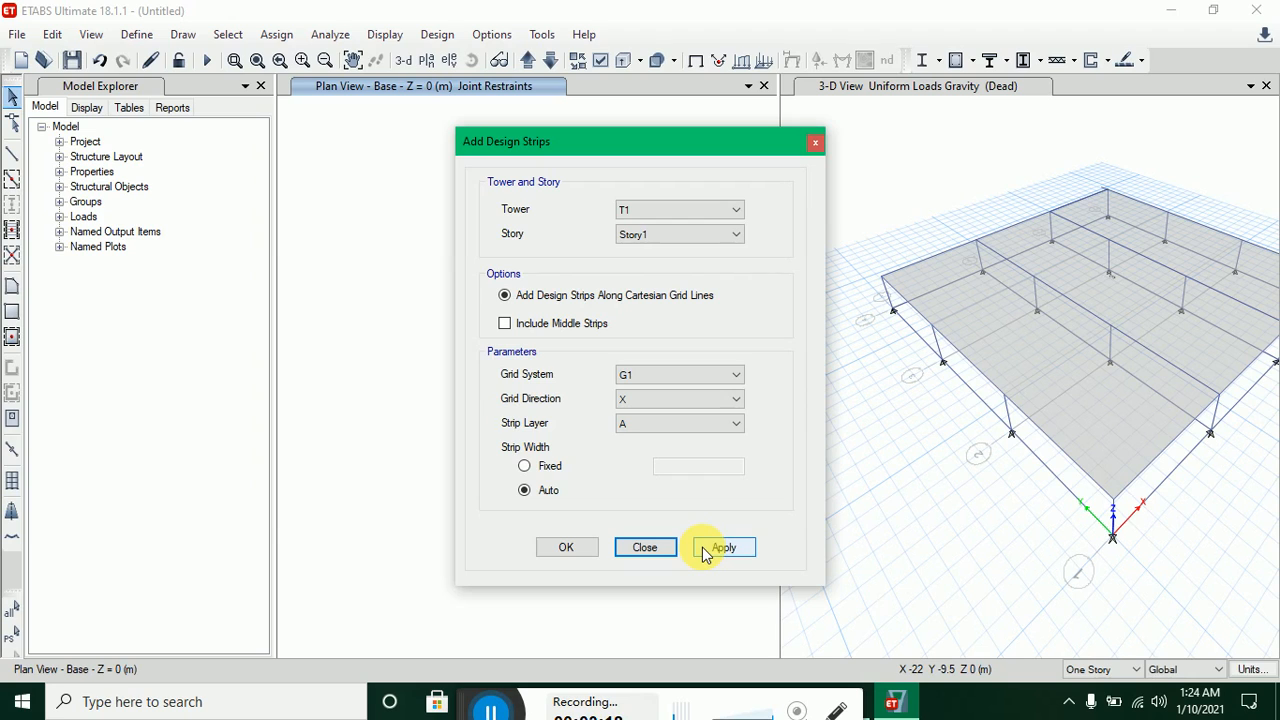
{"action": "left_click", "coordinate": [722, 547]}
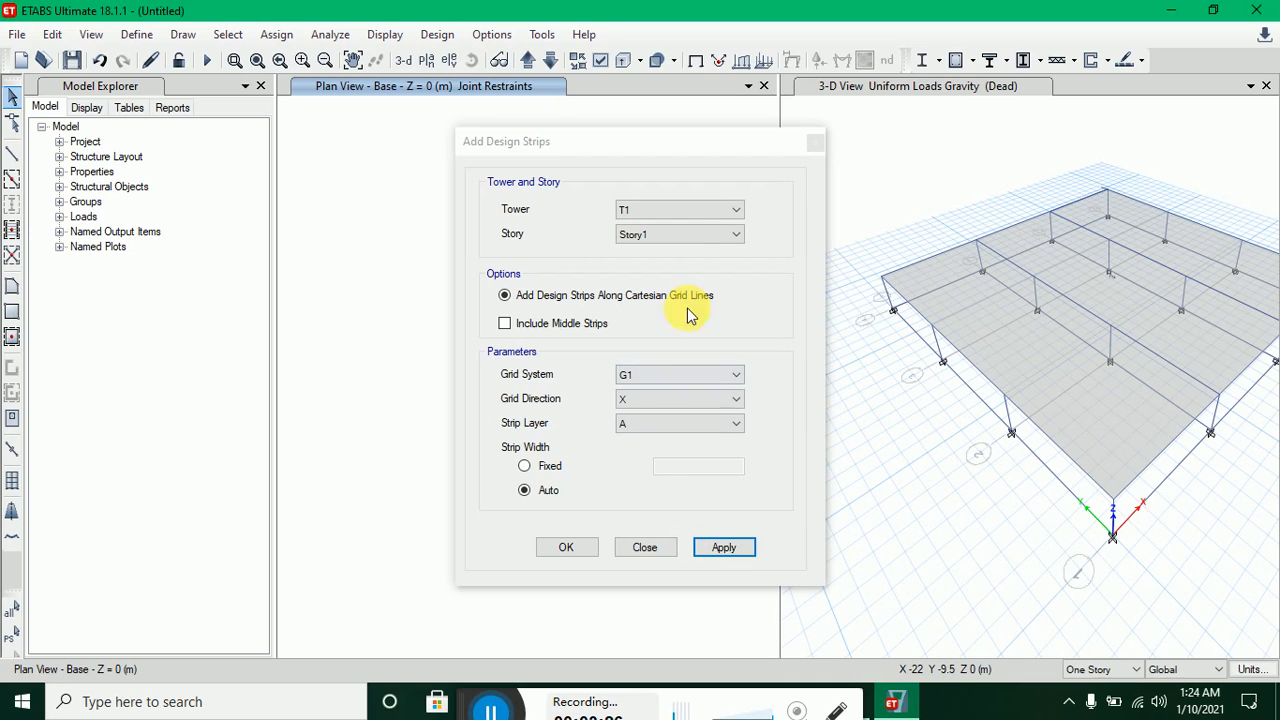
- Add layer B design strips on Story1 along the X-direction grid lines with automatic width, and show the Story1 plan
{"action": "left_click", "coordinate": [678, 233]}
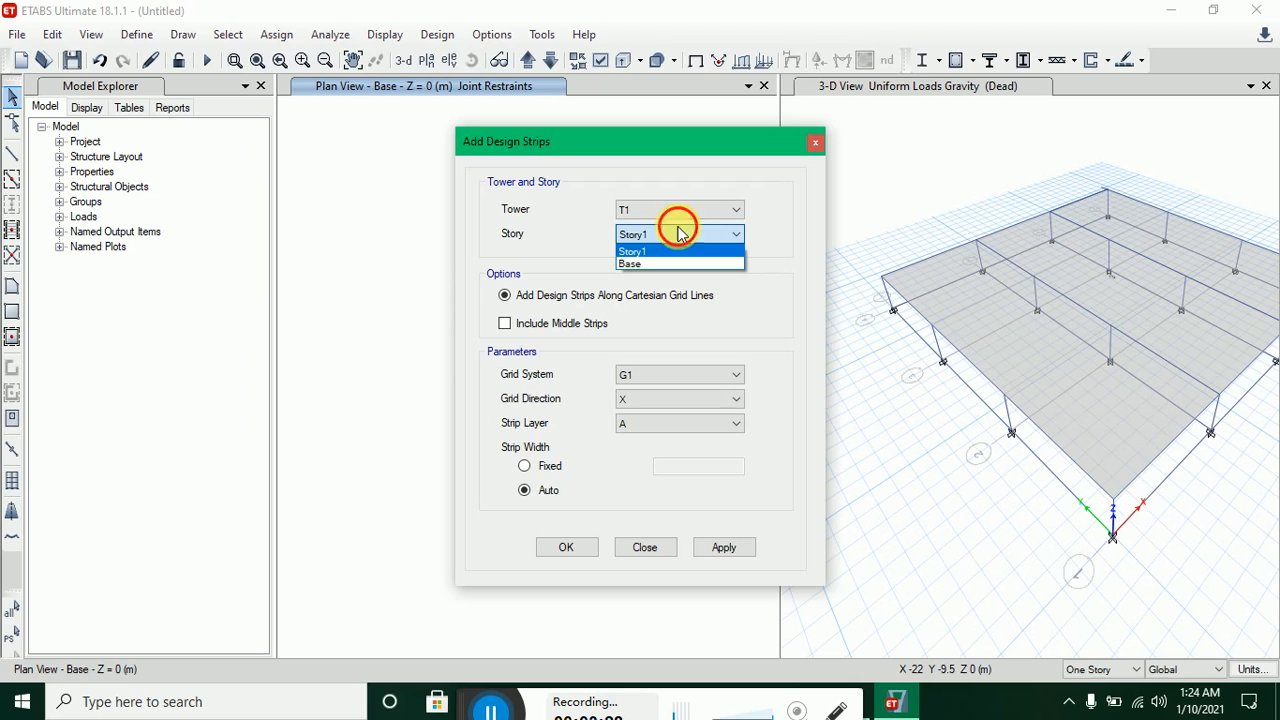
{"action": "left_click", "coordinate": [678, 233]}
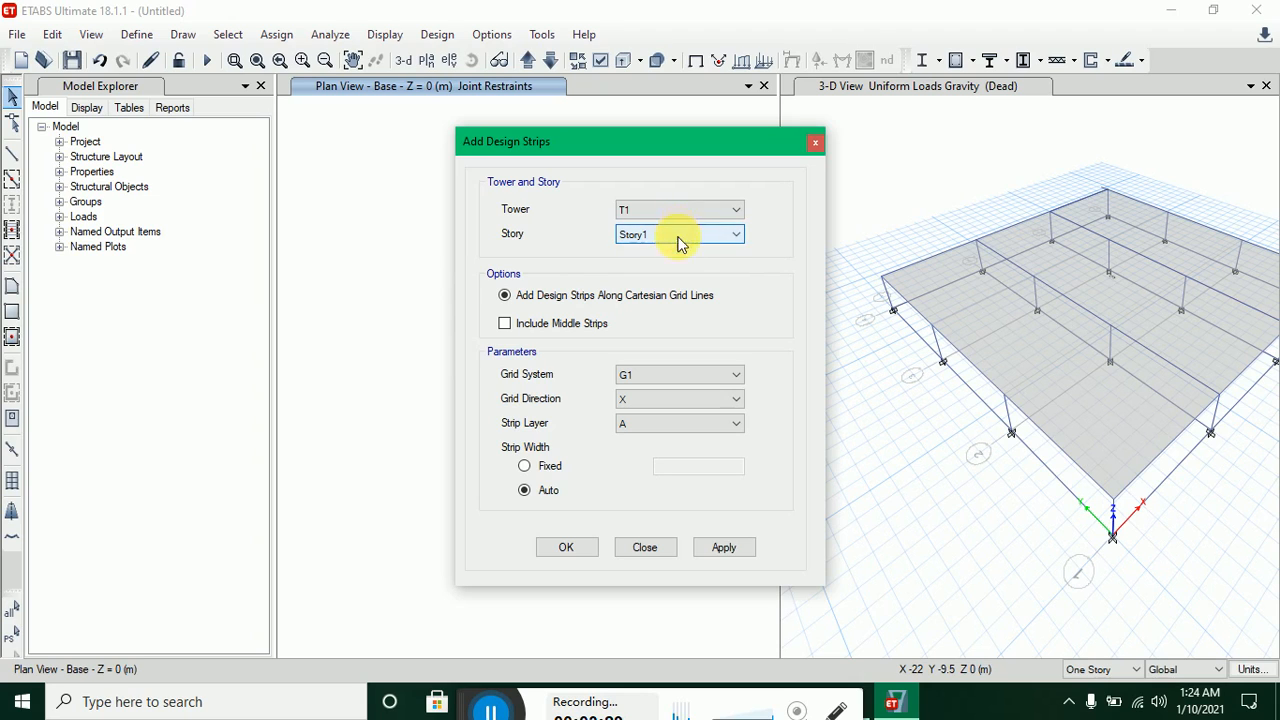
{"action": "left_click", "coordinate": [678, 422]}
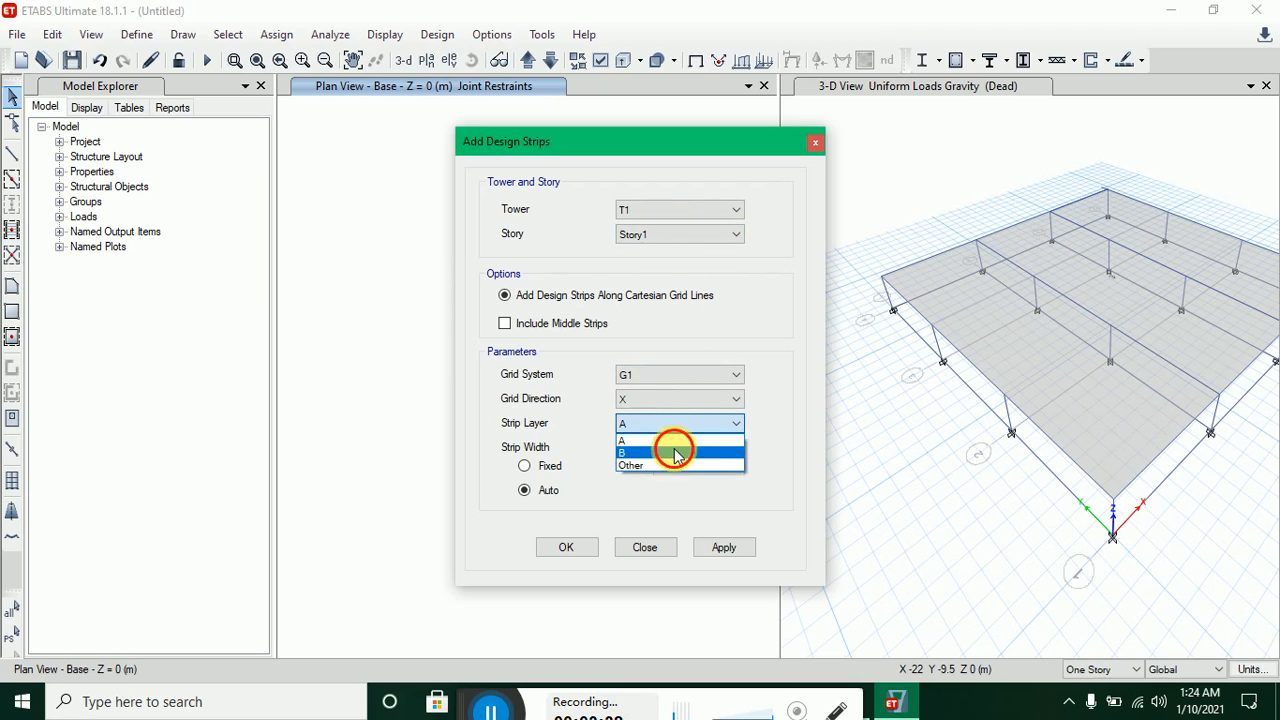
{"action": "left_click", "coordinate": [674, 452]}
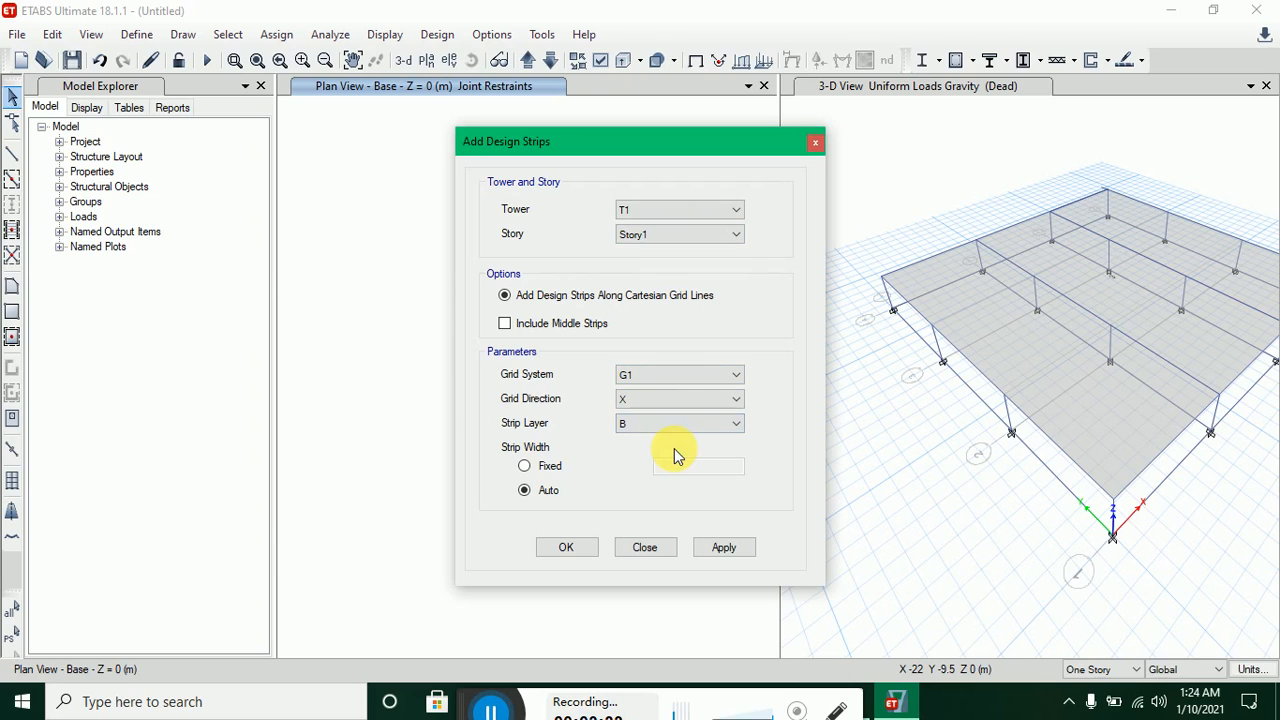
{"action": "left_click", "coordinate": [726, 553]}
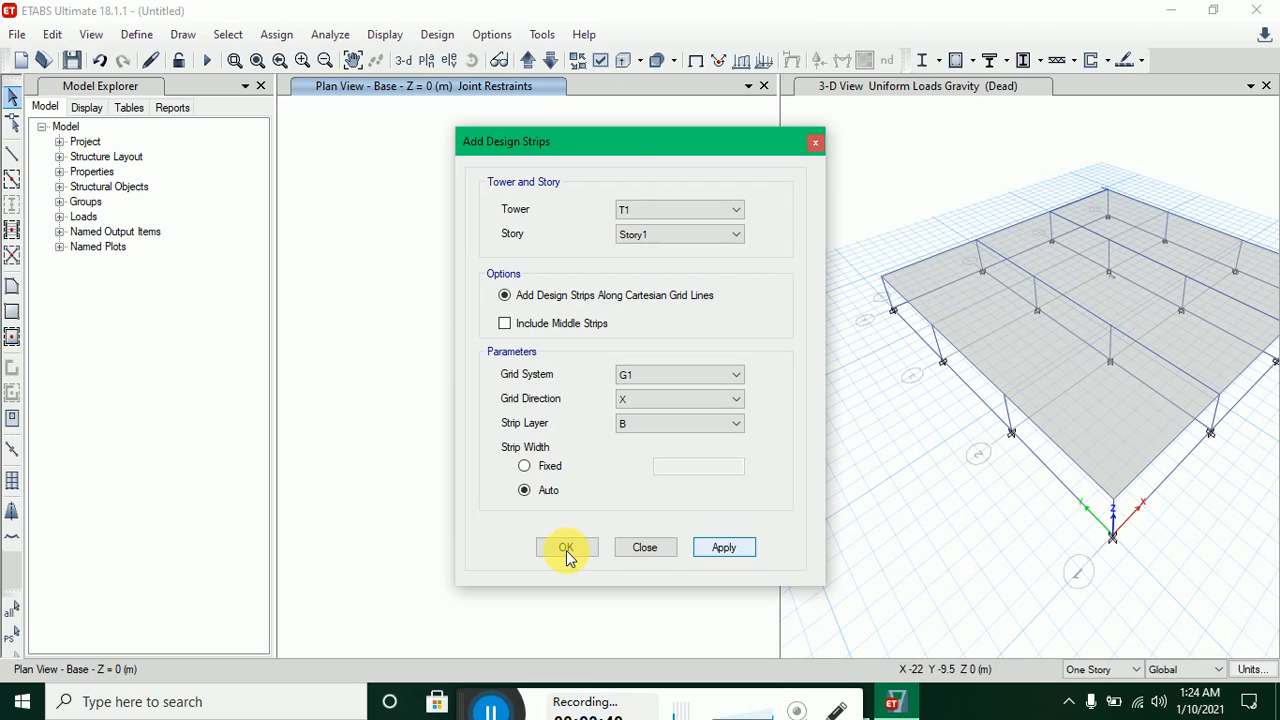
{"action": "left_click", "coordinate": [505, 325]}
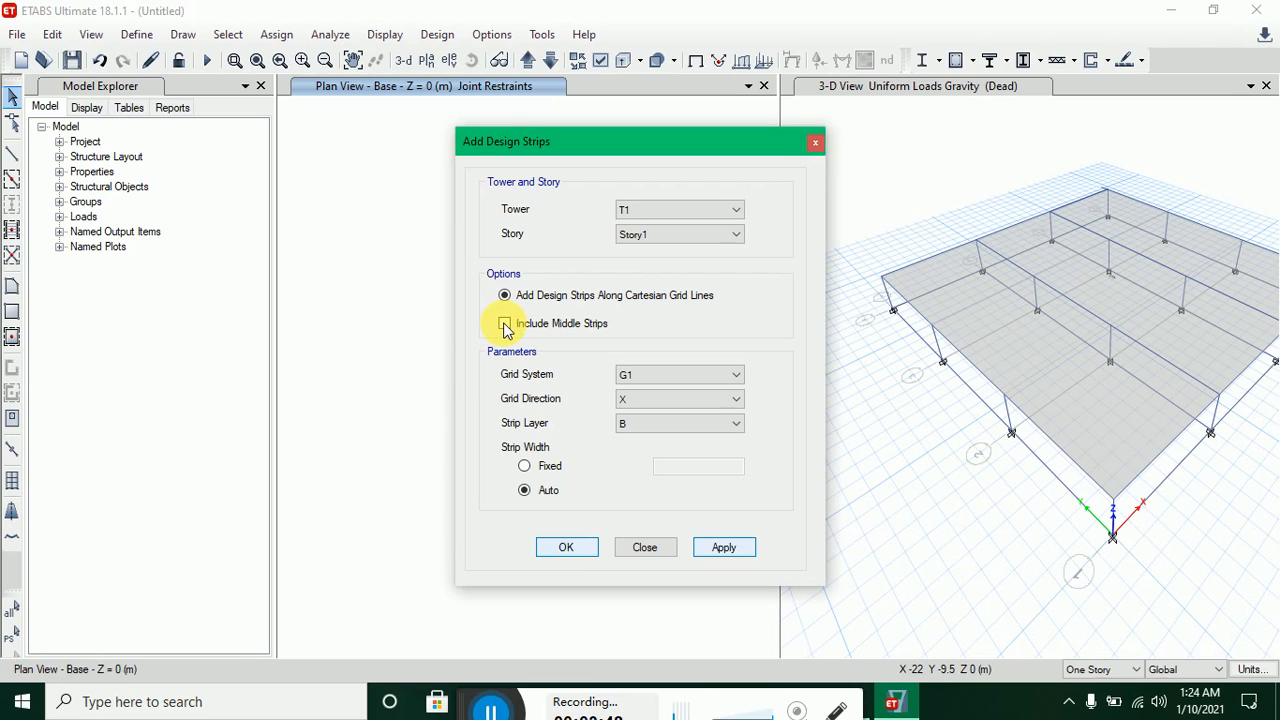
{"action": "left_click", "coordinate": [589, 549]}
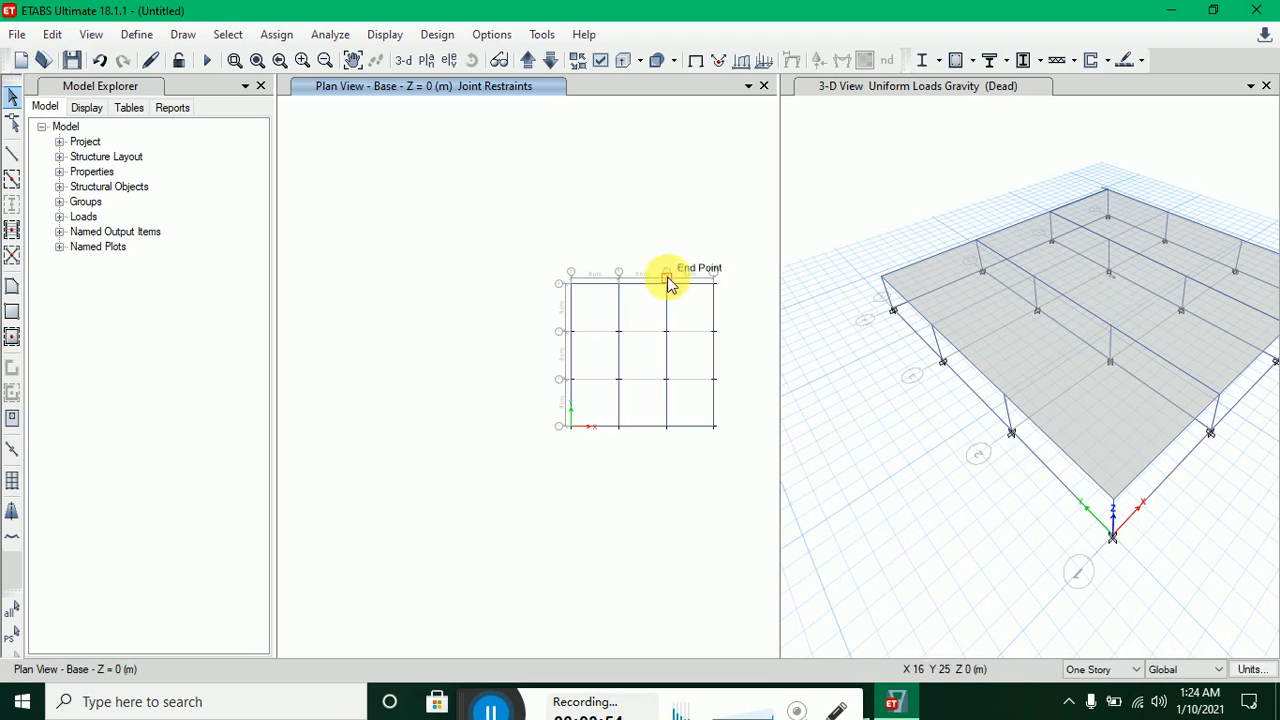
{"action": "left_click", "coordinate": [527, 60]}
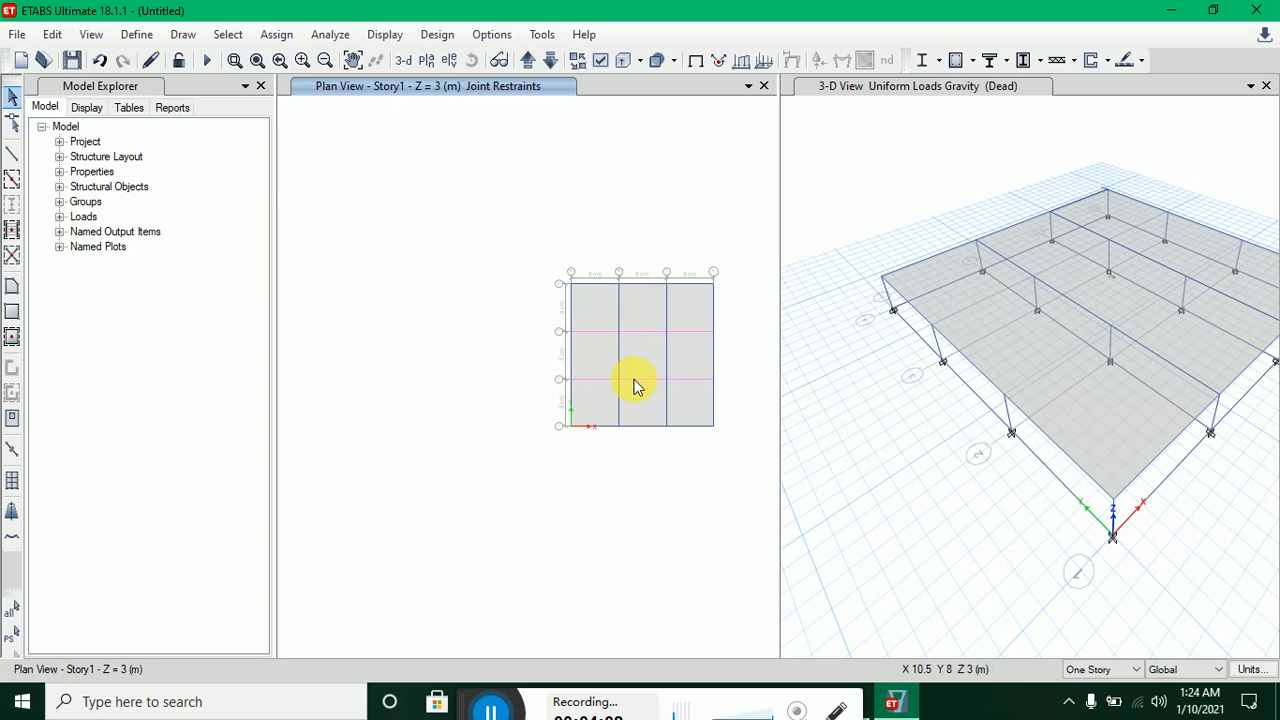
- Check the model with all joint, frame, shell, meshing, loading and self-mass checks, plus frame trimming and joint story assignment fixes
{"action": "left_click", "coordinate": [330, 35]}
{"action": "left_click", "coordinate": [347, 55]}
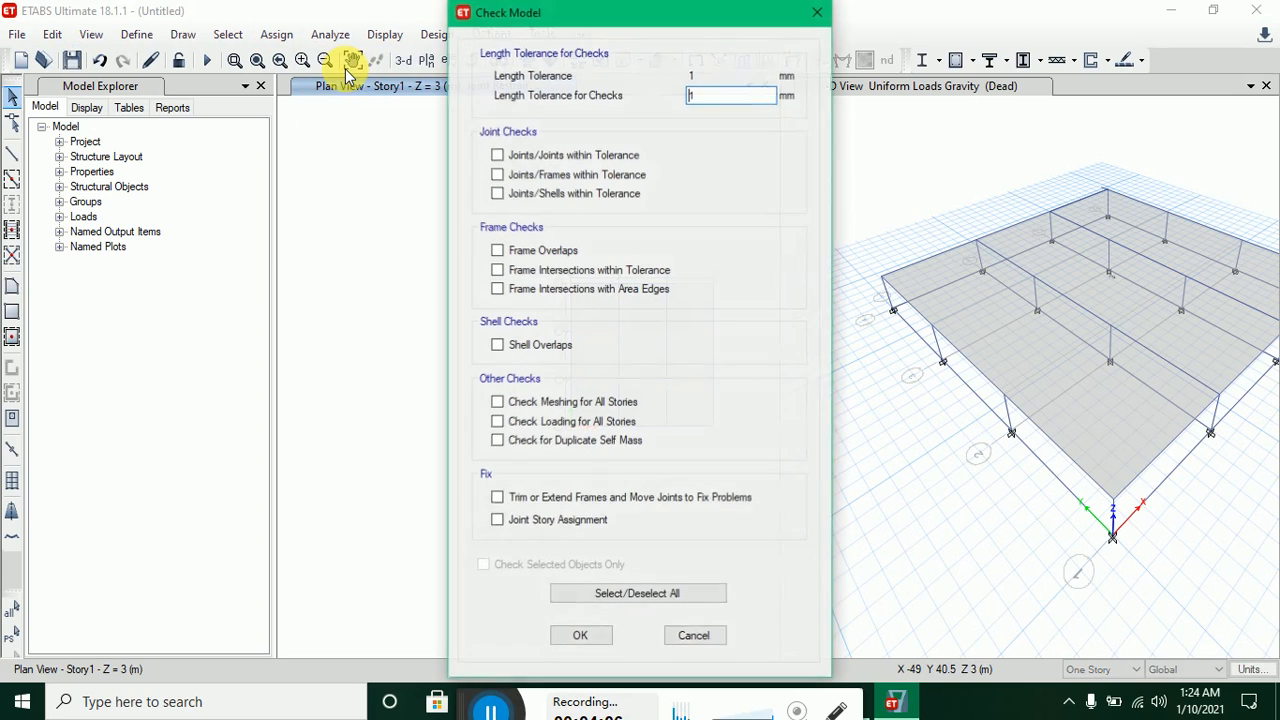
{"action": "left_click", "coordinate": [603, 598]}
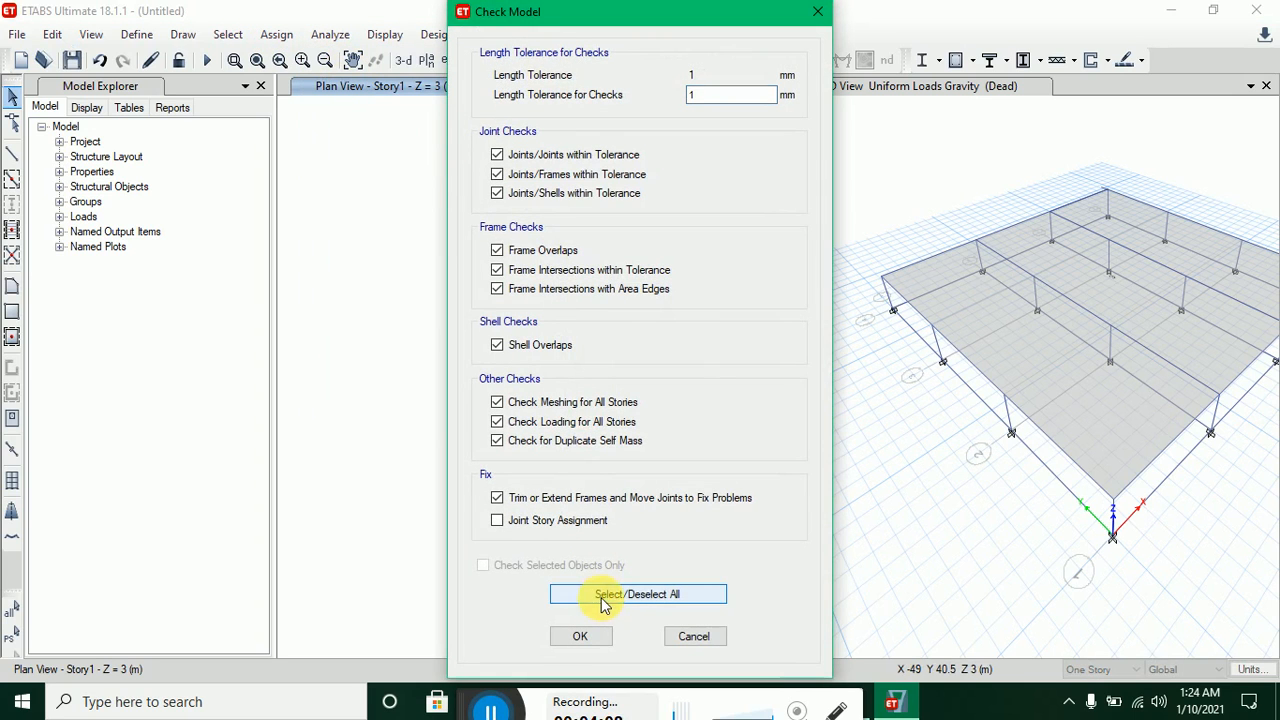
{"action": "left_click", "coordinate": [530, 522]}
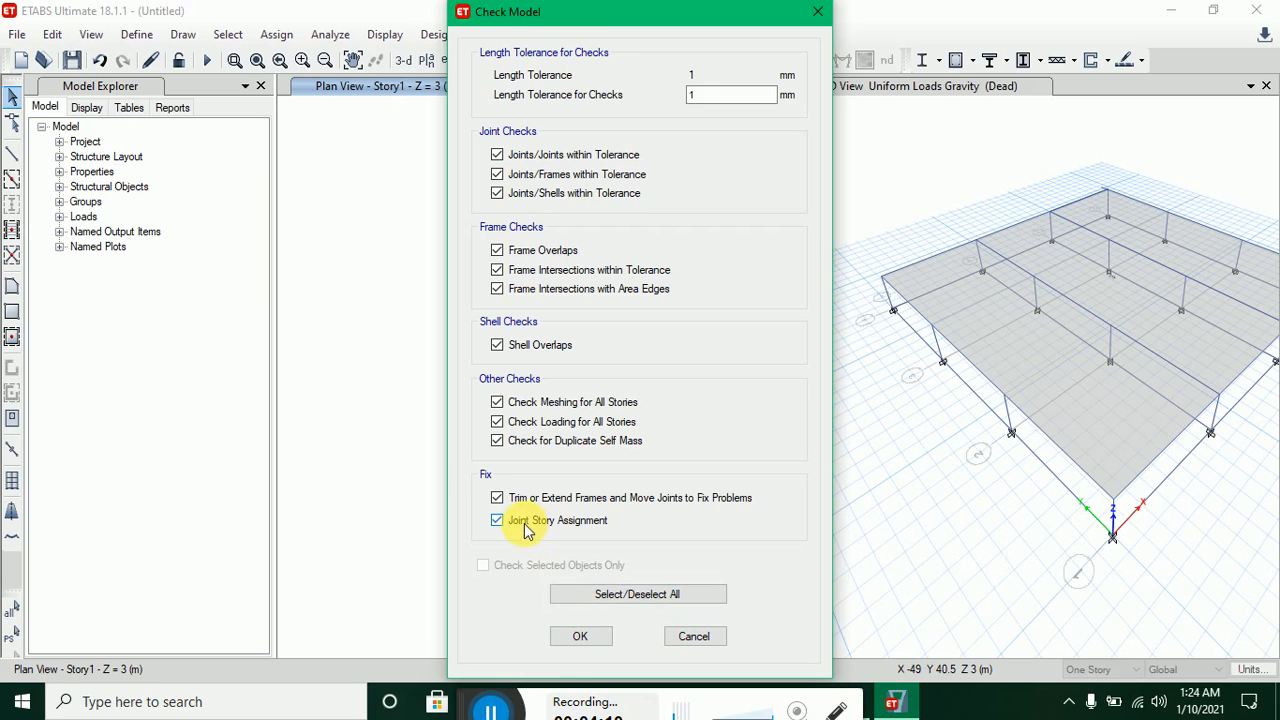
{"action": "left_click", "coordinate": [583, 638]}
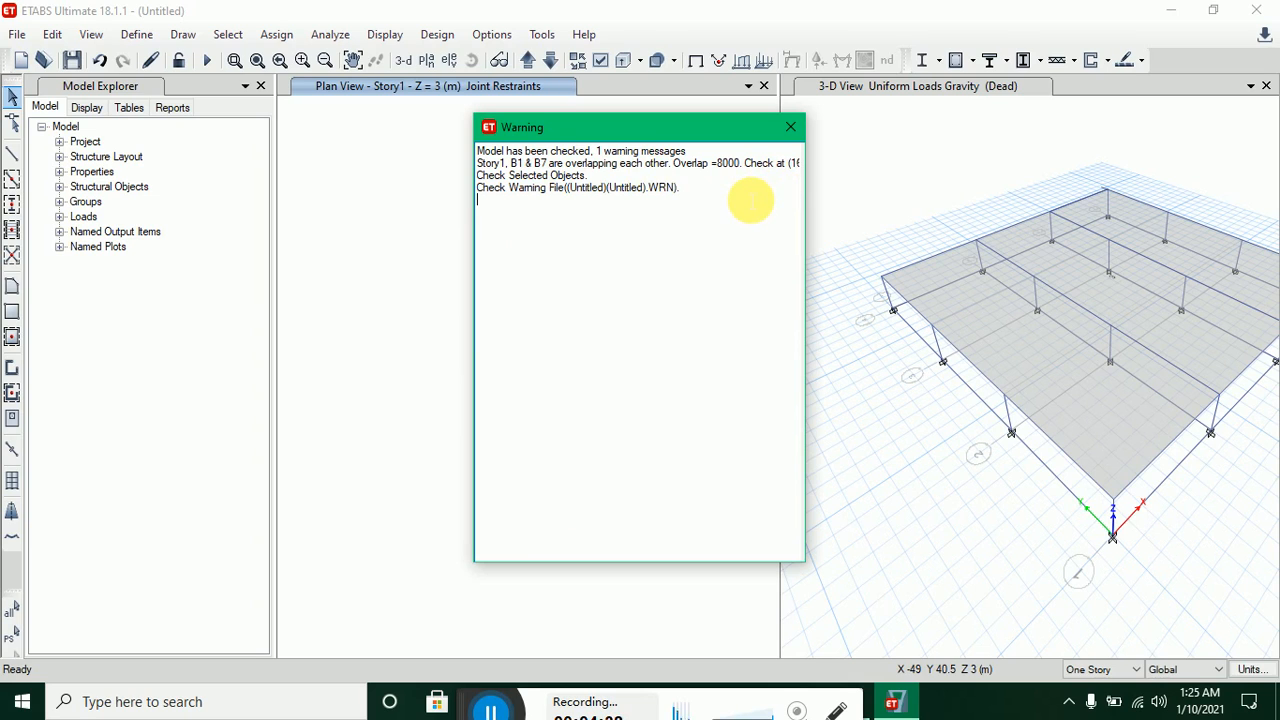
- Read the full text of the model check warnings, including the reported location, and close the report
{"action": "scroll", "coordinate": [751, 200], "scroll_direction": "right", "scroll_amount": 4}
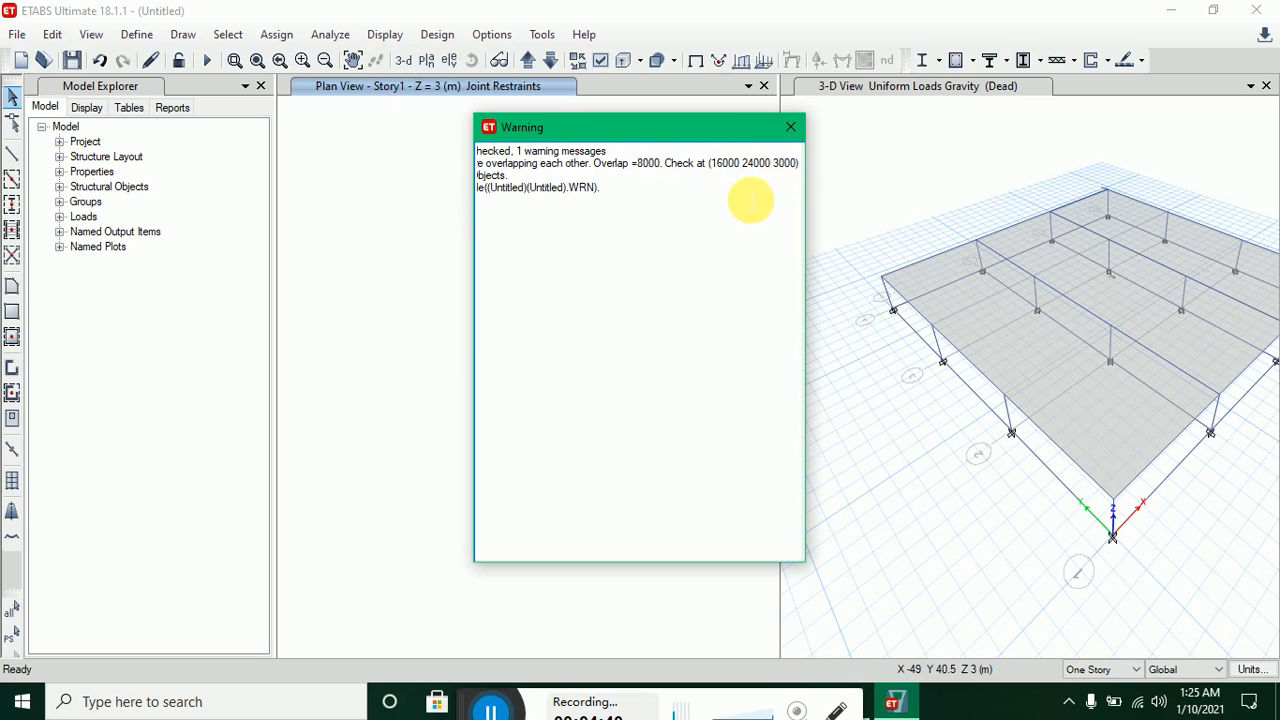
{"action": "scroll", "coordinate": [751, 200], "scroll_direction": "left", "scroll_amount": 1}
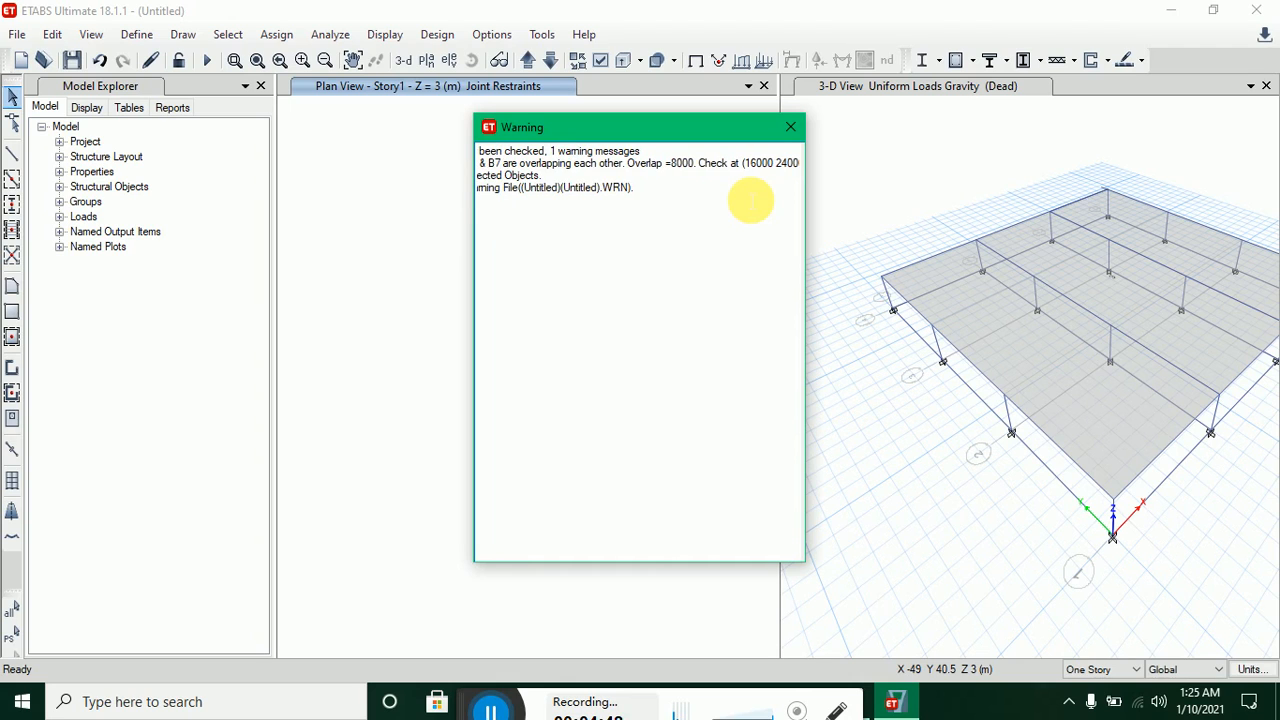
{"action": "scroll", "coordinate": [751, 200], "scroll_direction": "left", "scroll_amount": 2}
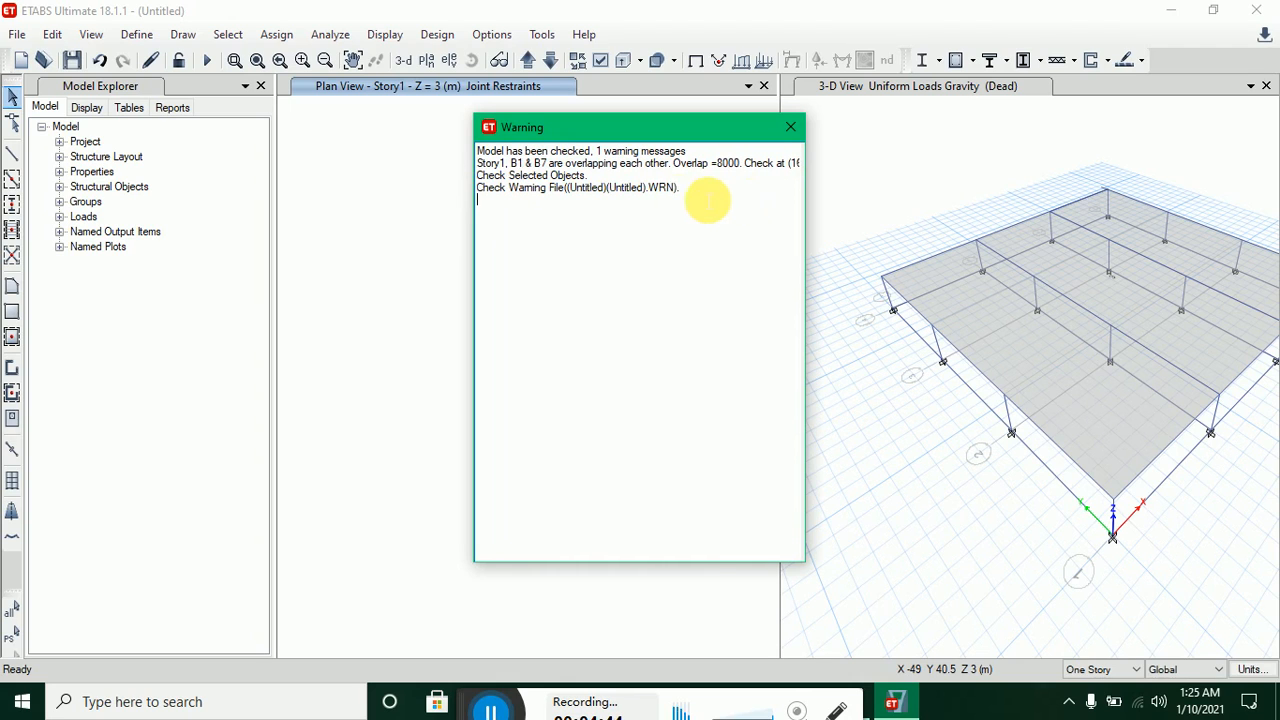
{"action": "left_click", "coordinate": [783, 136]}
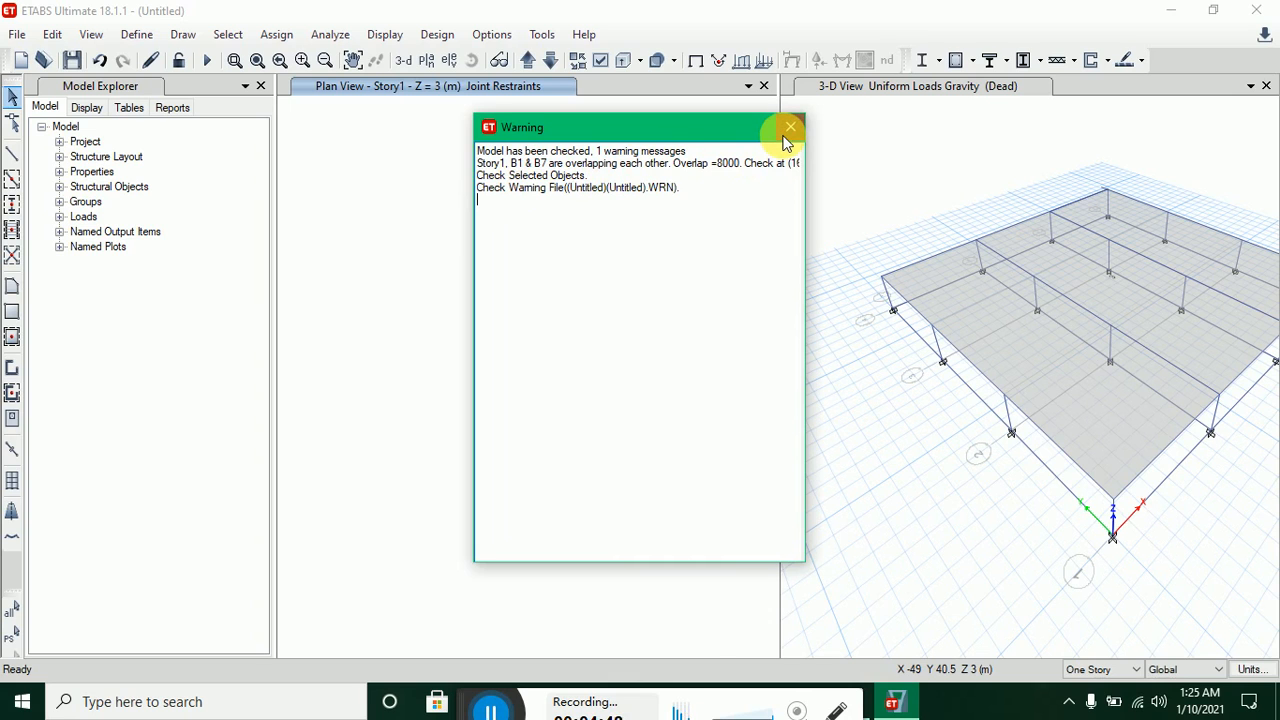
- Examine the Story1 plan and the 3-D view around the beams along the grid lines for the reported frame overlap
{"action": "scroll", "coordinate": [646, 240], "scroll_direction": "up", "scroll_amount": 3}
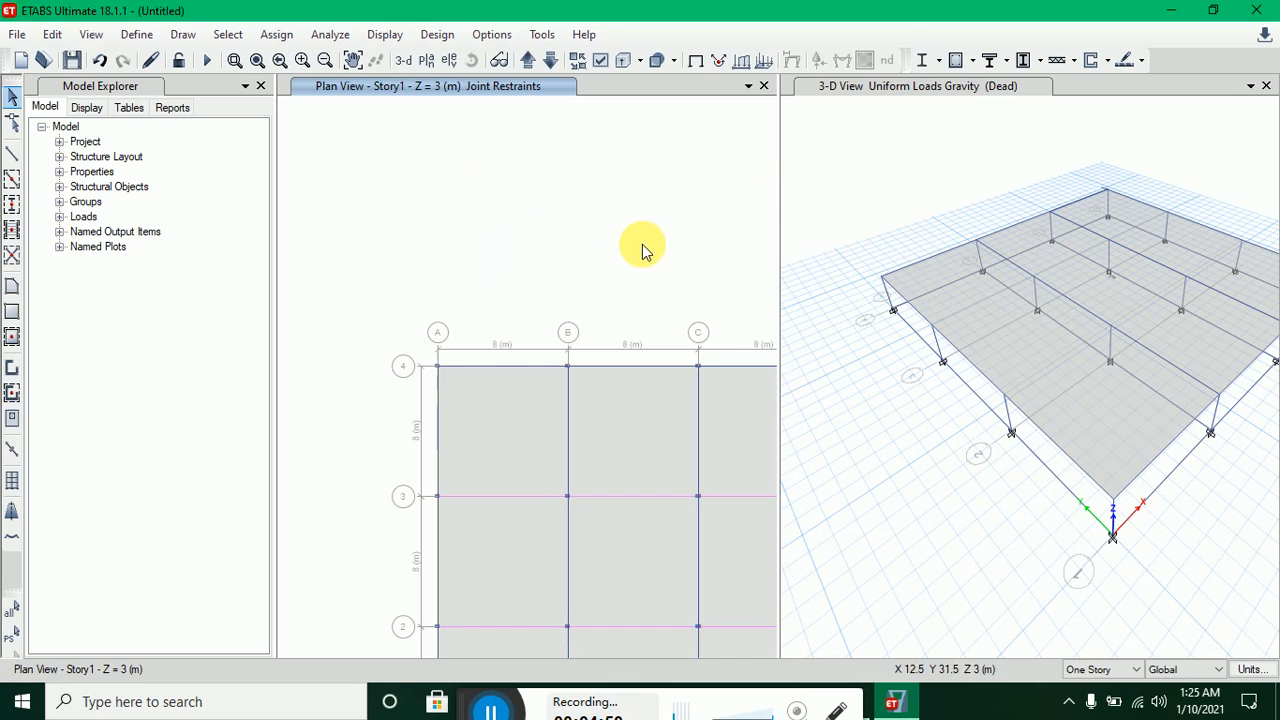
{"action": "middle_click_drag", "start_coordinate": [642, 244], "coordinate": [592, 140]}
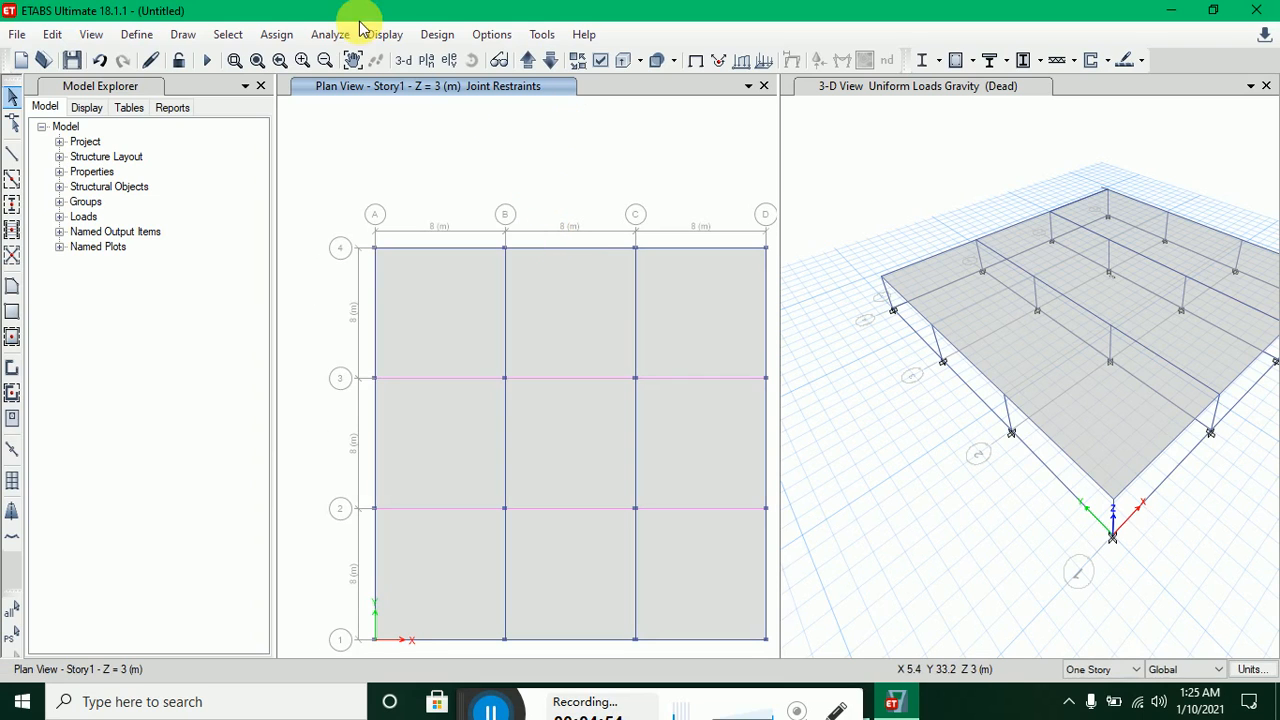
{"action": "scroll", "coordinate": [500, 272], "scroll_direction": "up", "scroll_amount": 3}
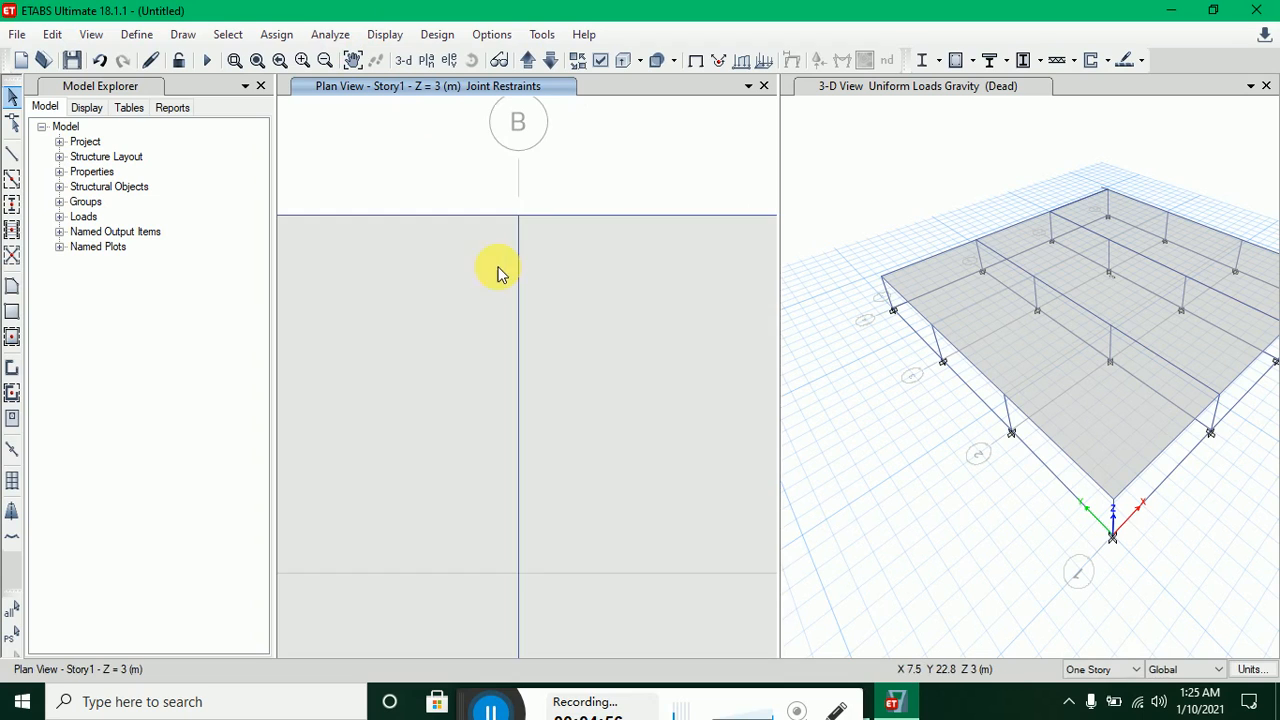
{"action": "scroll", "coordinate": [500, 272], "scroll_direction": "up", "scroll_amount": 2}
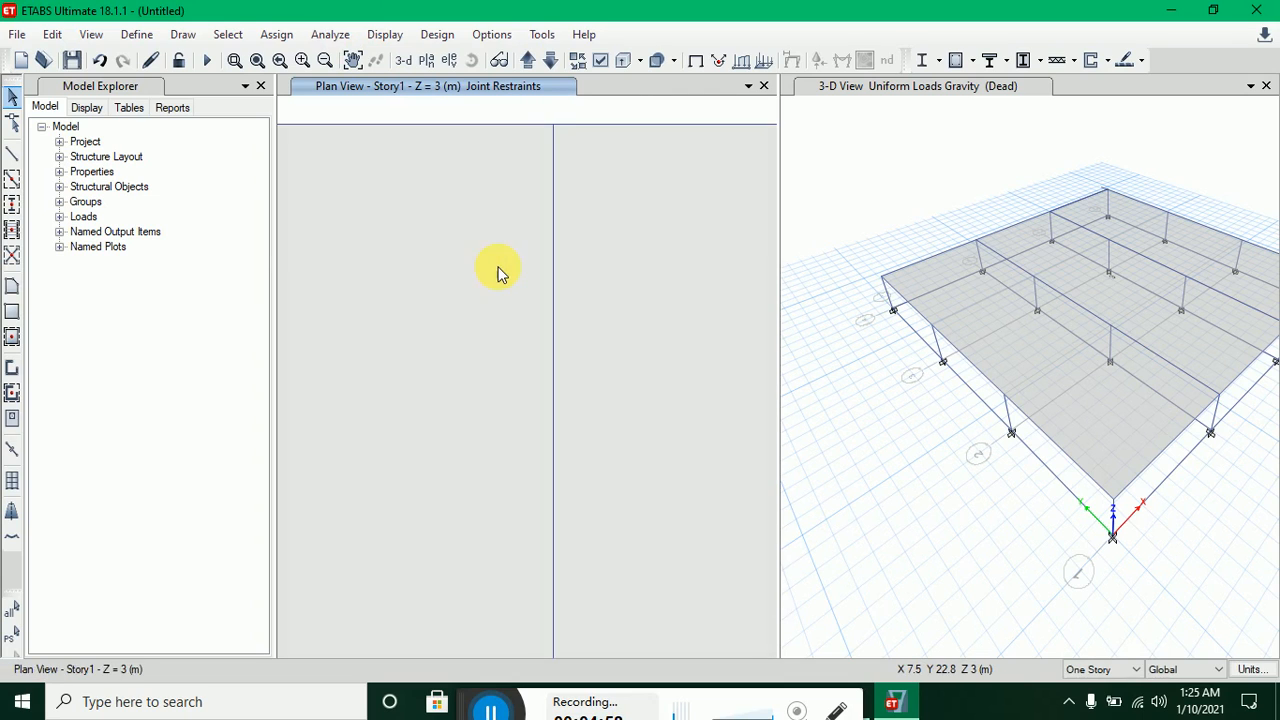
{"action": "scroll", "coordinate": [500, 272], "scroll_direction": "down", "scroll_amount": 5}
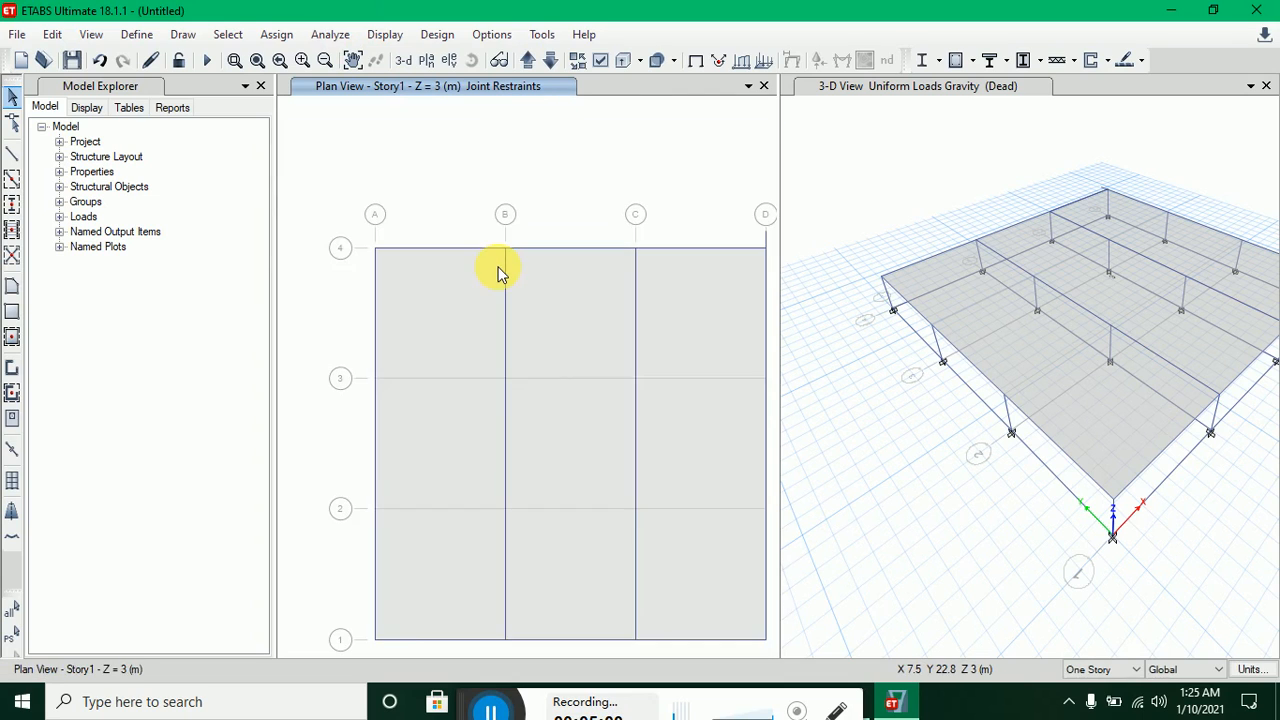
{"action": "scroll", "coordinate": [500, 272], "scroll_direction": "down", "scroll_amount": 4}
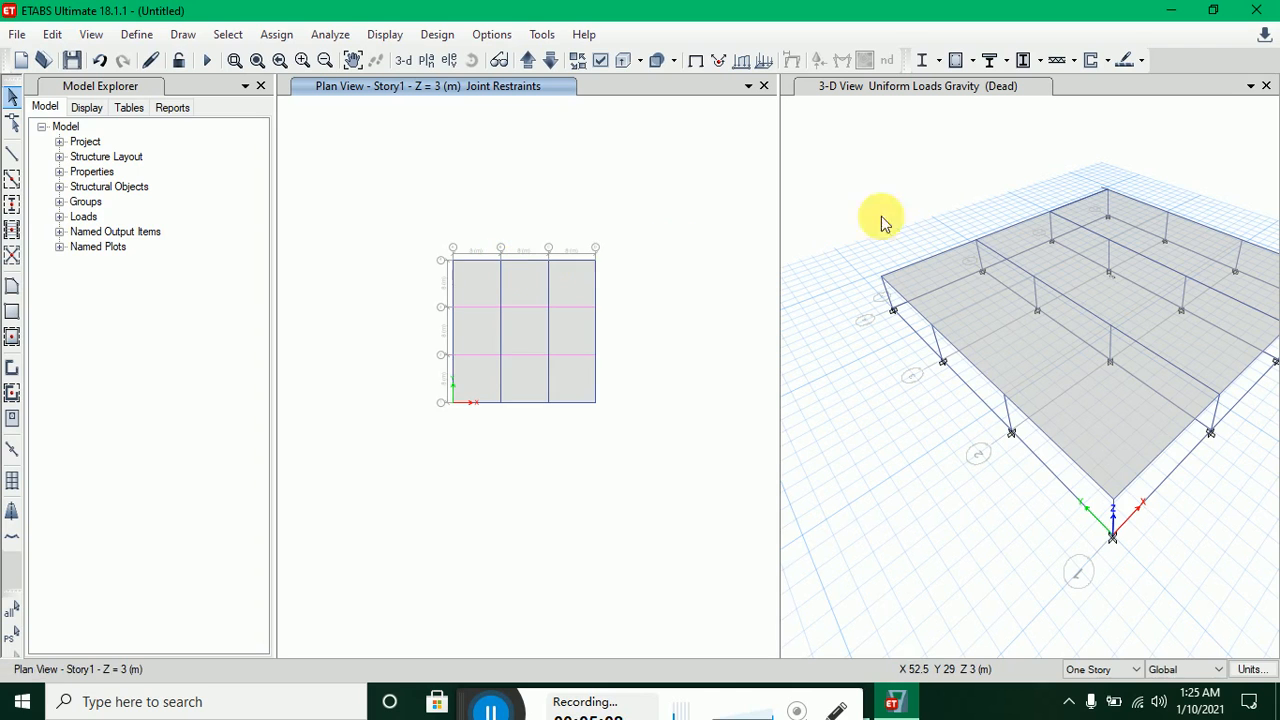
{"action": "scroll", "coordinate": [1126, 275], "scroll_direction": "up", "scroll_amount": 3}
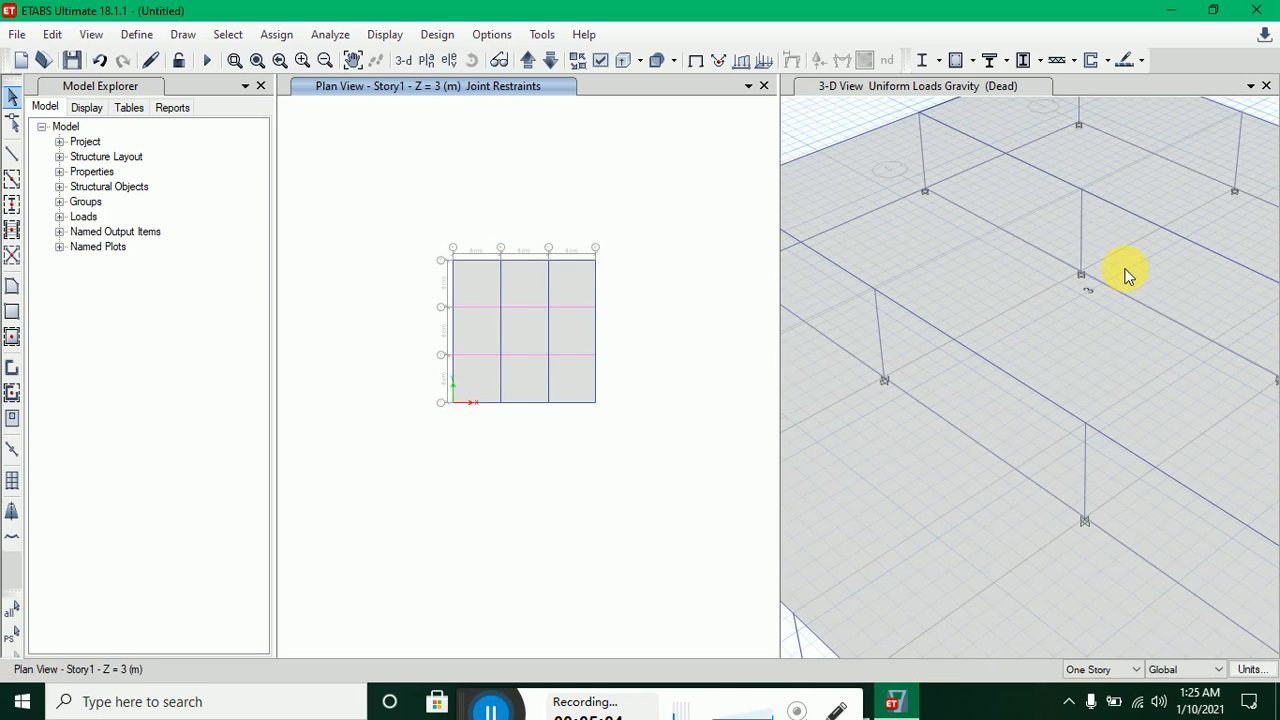
{"action": "scroll", "coordinate": [1126, 275], "scroll_direction": "up", "scroll_amount": 3}
{"action": "scroll", "coordinate": [1126, 275], "scroll_direction": "down", "scroll_amount": 3}
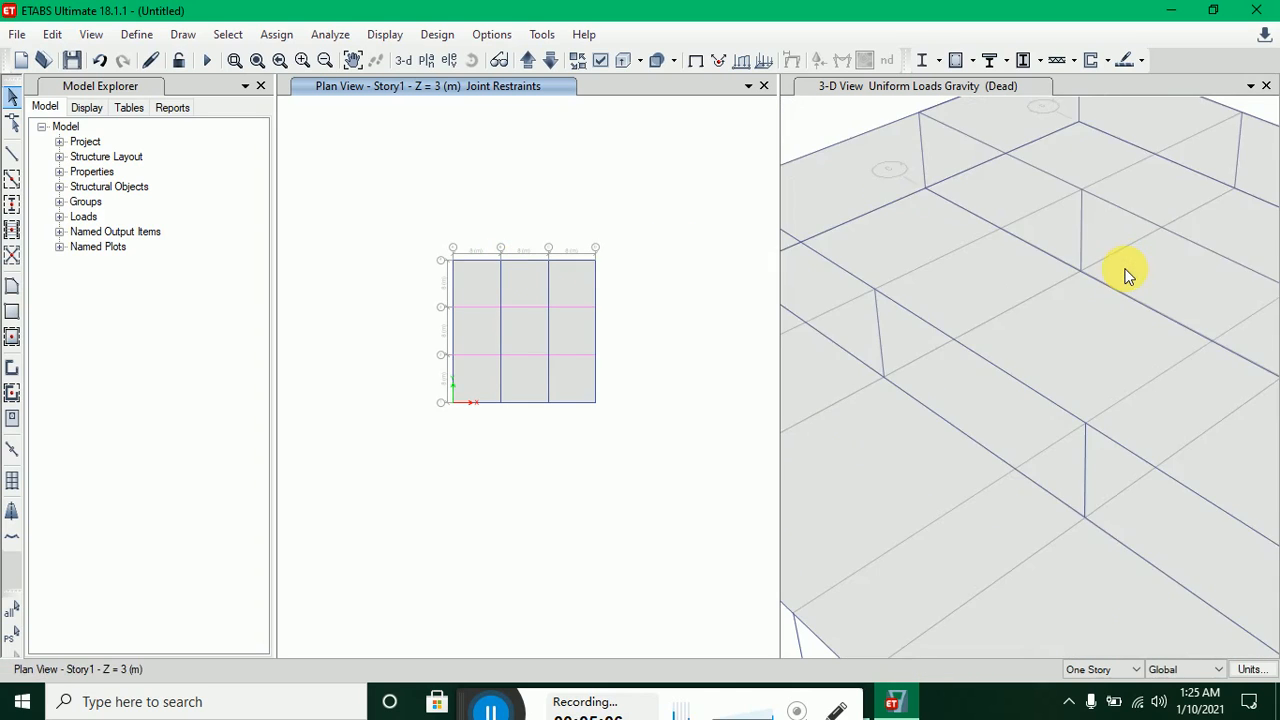
{"action": "scroll", "coordinate": [1126, 275], "scroll_direction": "down", "scroll_amount": 5}
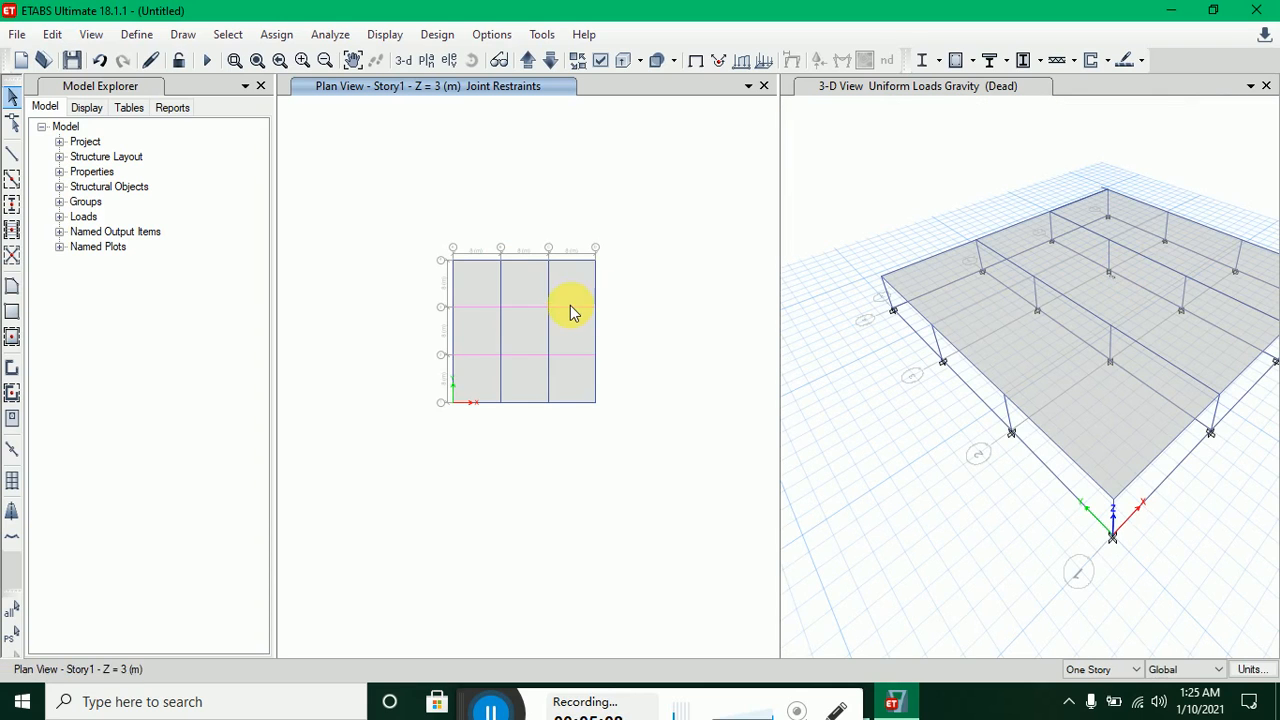
{"action": "scroll", "coordinate": [570, 312], "scroll_direction": "up", "scroll_amount": 3}
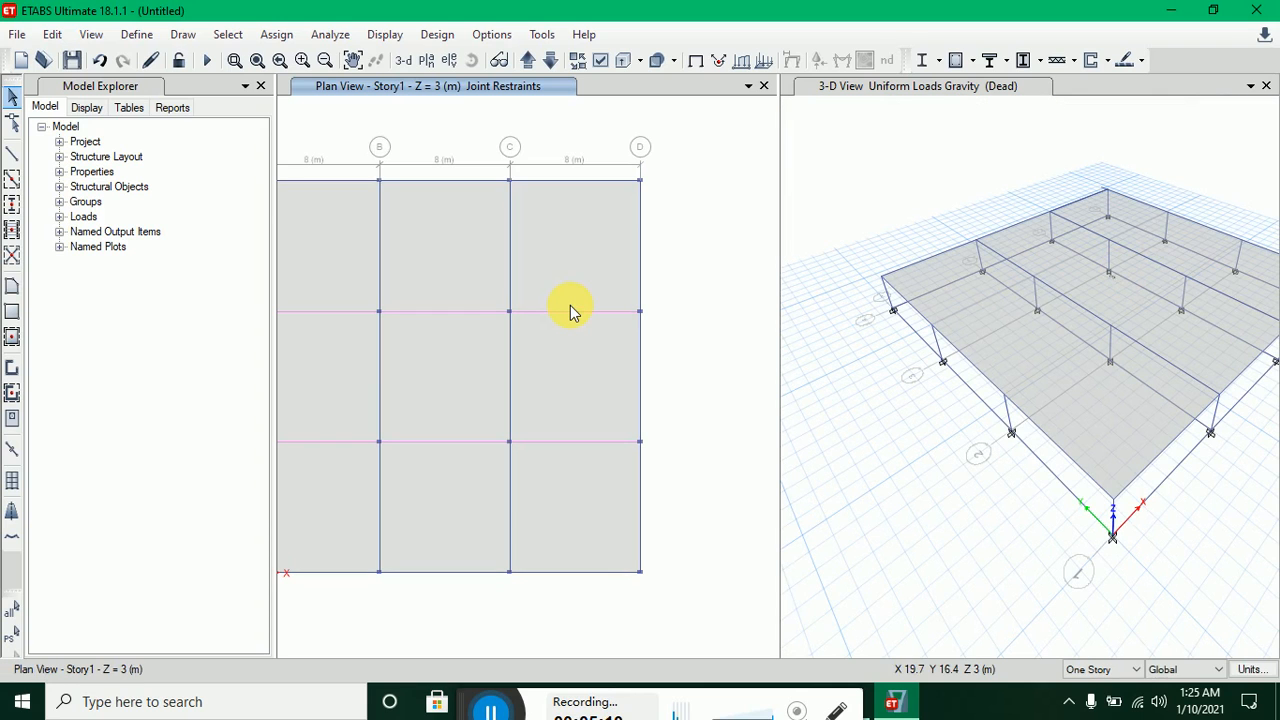
{"action": "scroll", "coordinate": [570, 312], "scroll_direction": "up", "scroll_amount": 3}
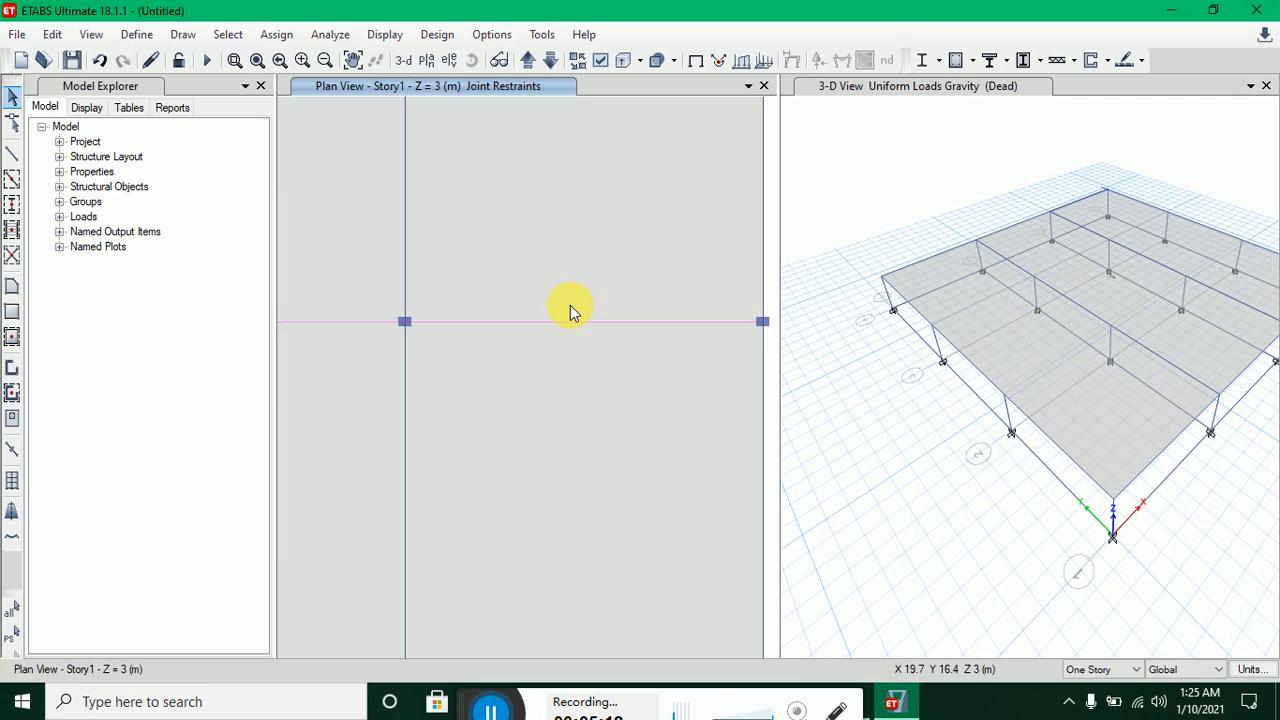
{"action": "scroll", "coordinate": [570, 312], "scroll_direction": "down", "scroll_amount": 3}
{"action": "scroll", "coordinate": [570, 312], "scroll_direction": "down", "scroll_amount": 3}
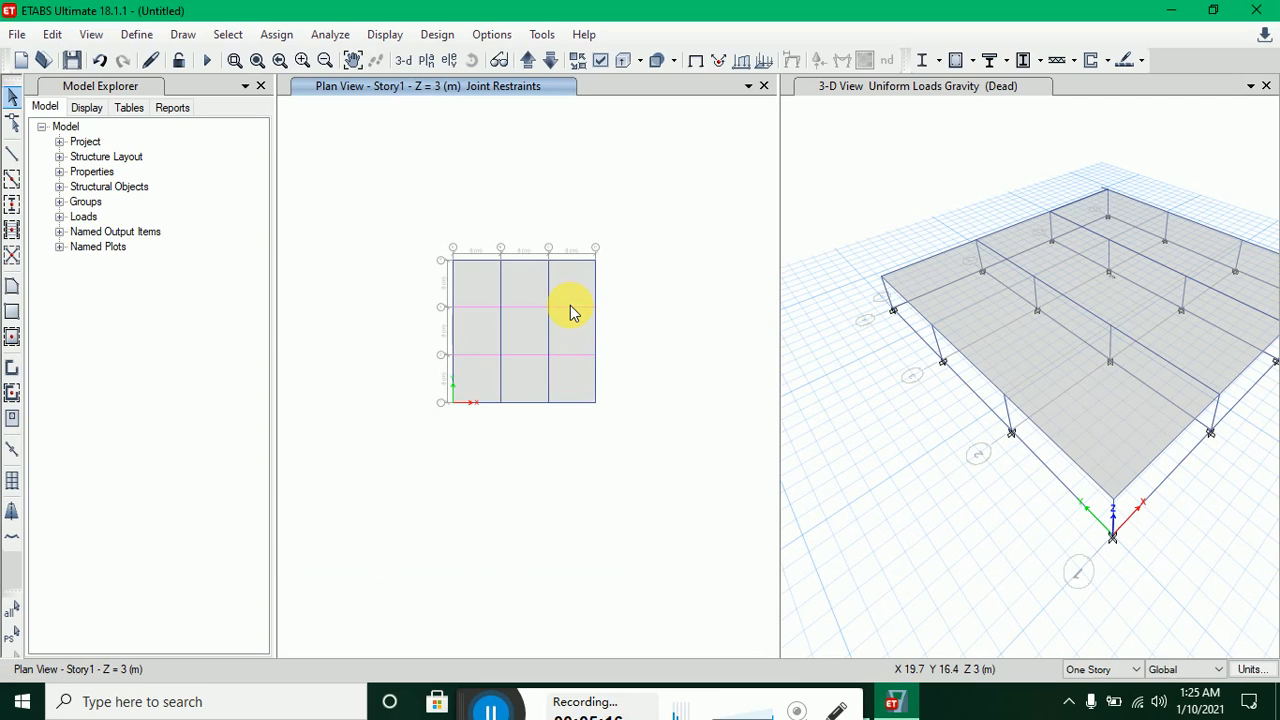
- Start the analysis run and create a folder named ETBS in Documents for saving the model file
{"action": "left_click", "coordinate": [332, 36]}
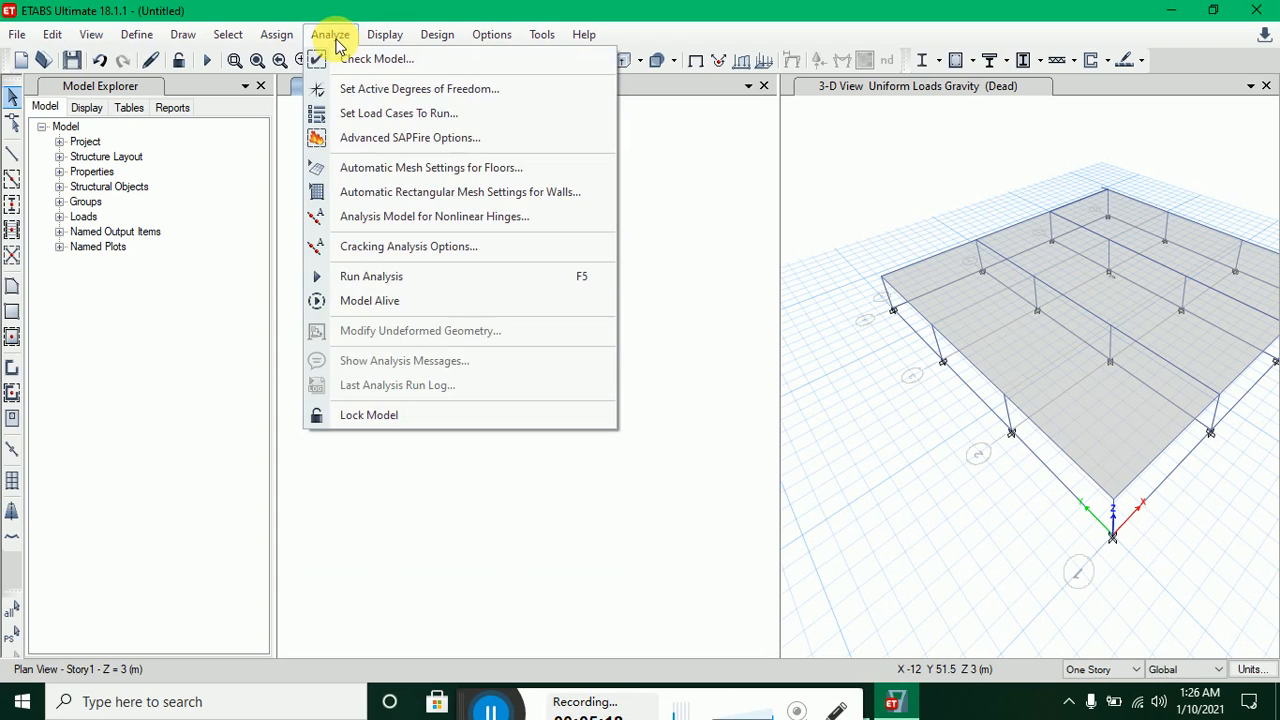
{"action": "left_click", "coordinate": [366, 276]}
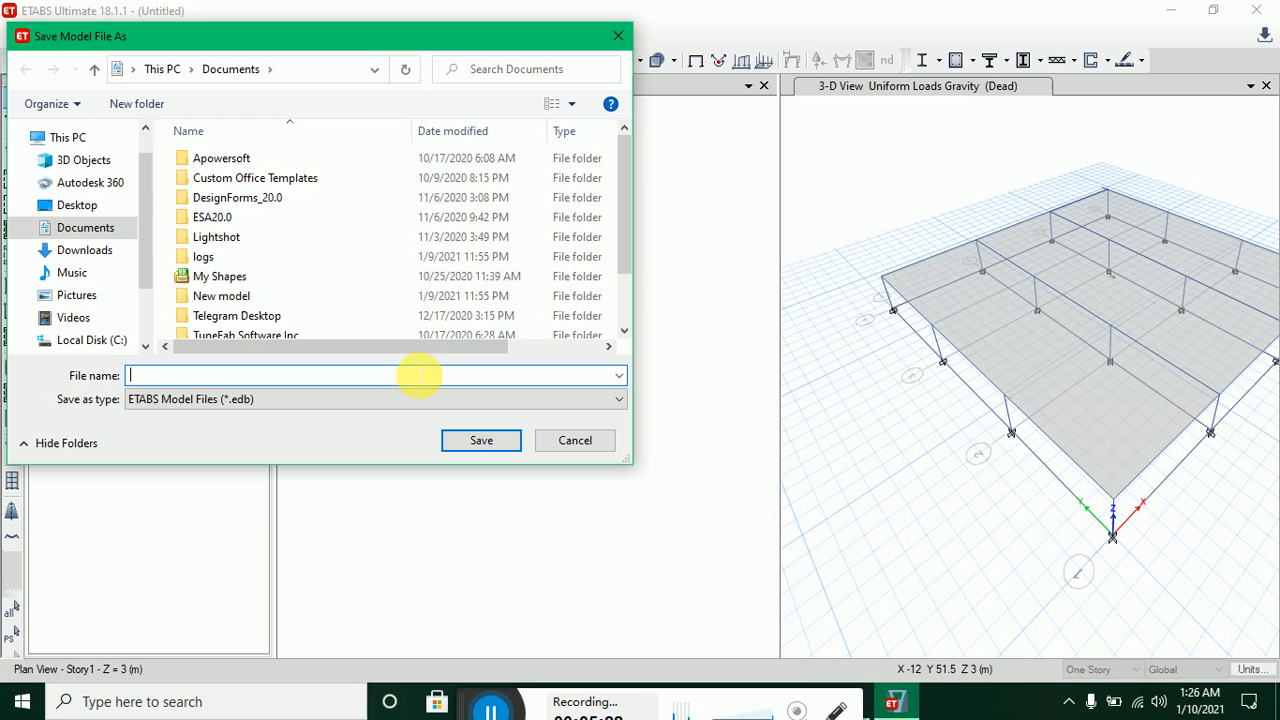
{"action": "left_click", "coordinate": [95, 255]}
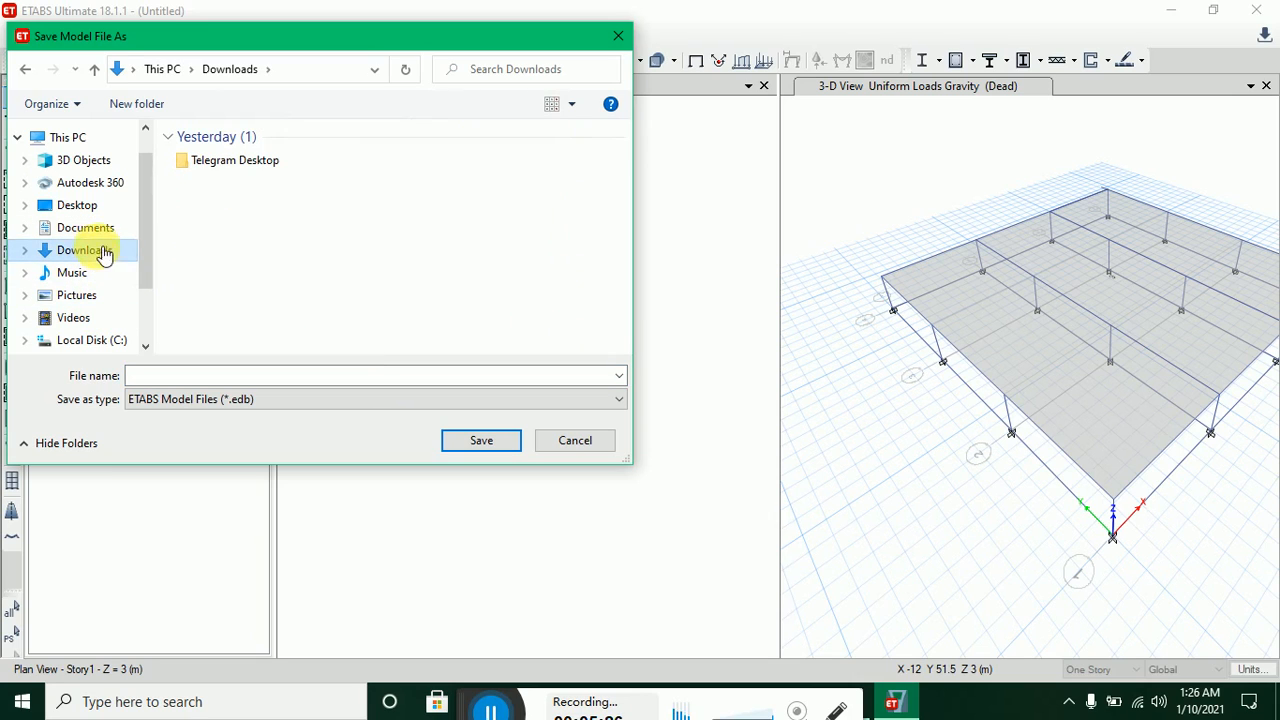
{"action": "left_click", "coordinate": [95, 230]}
{"action": "left_click", "coordinate": [218, 376]}
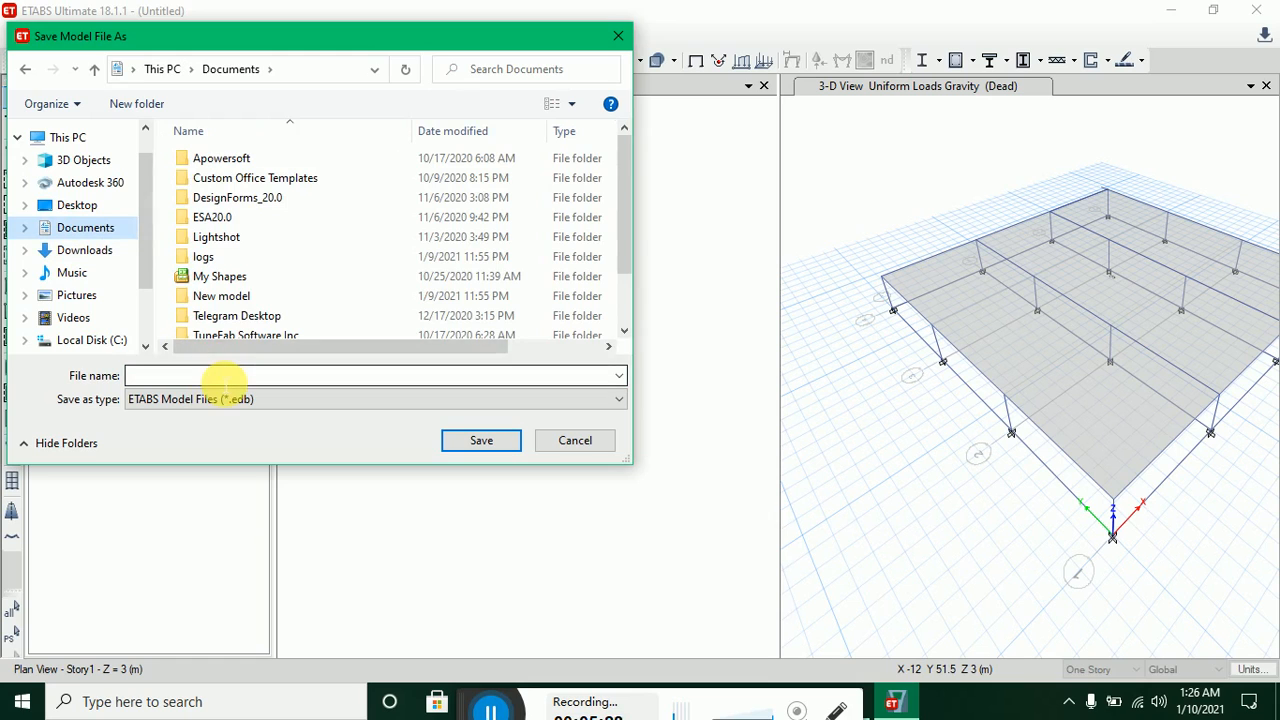
{"action": "left_click", "coordinate": [130, 104]}
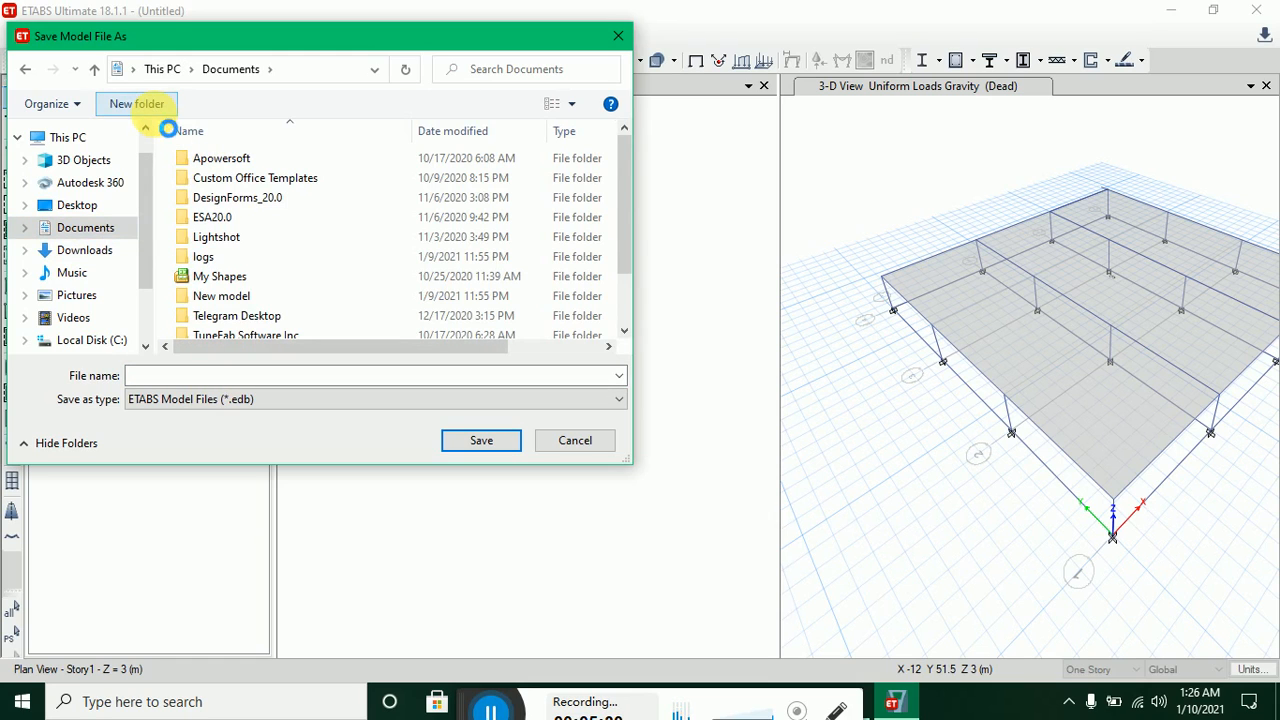
{"action": "type", "text": "E"}
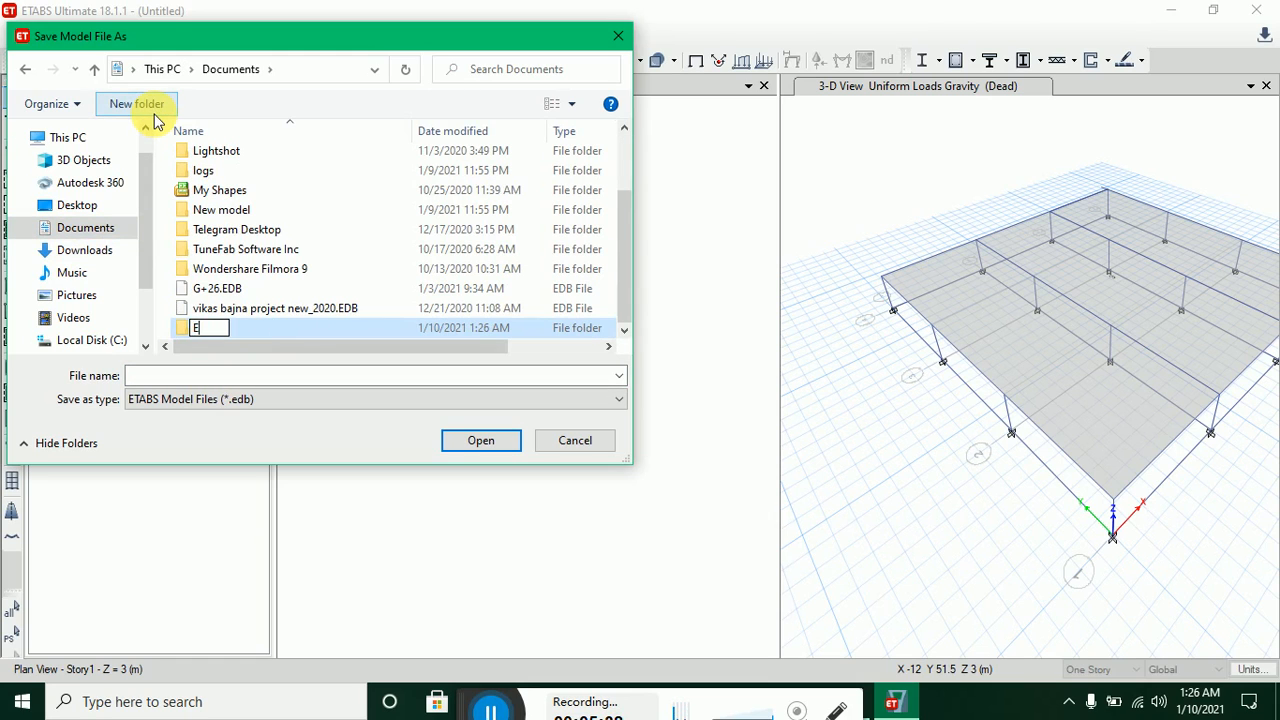
{"action": "type", "text": "TBS"}
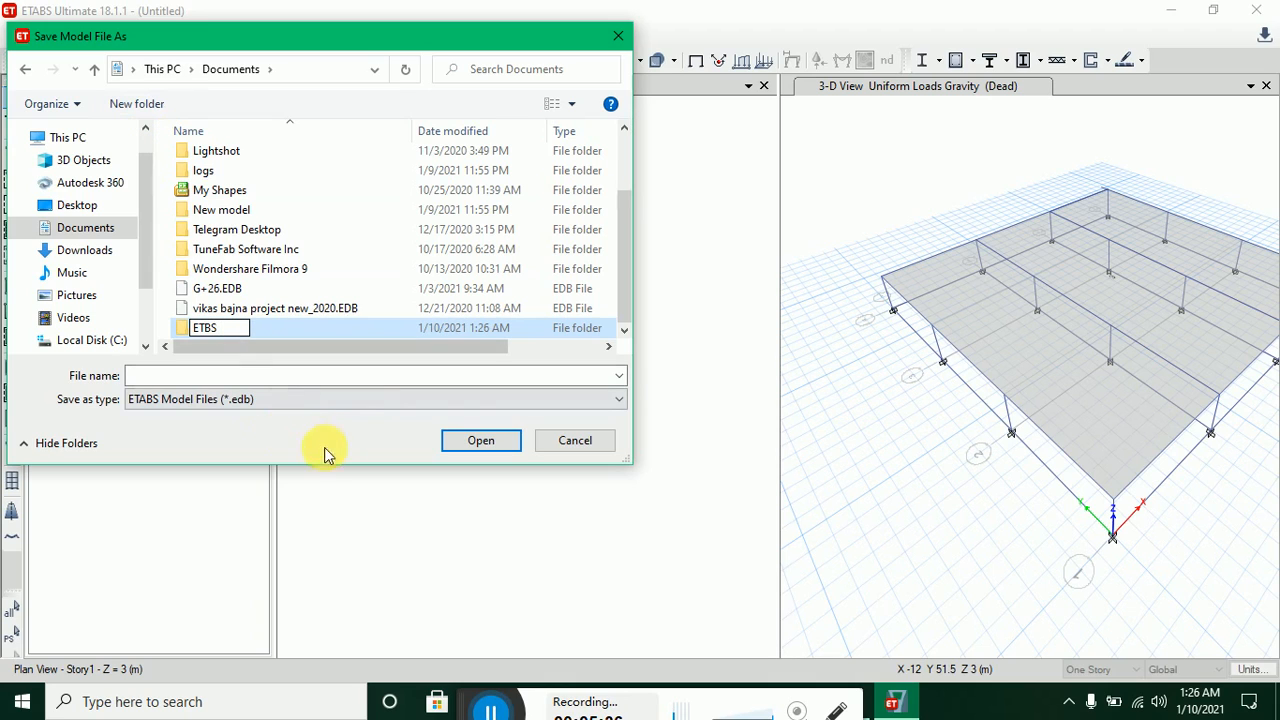
{"action": "left_click", "coordinate": [460, 443]}
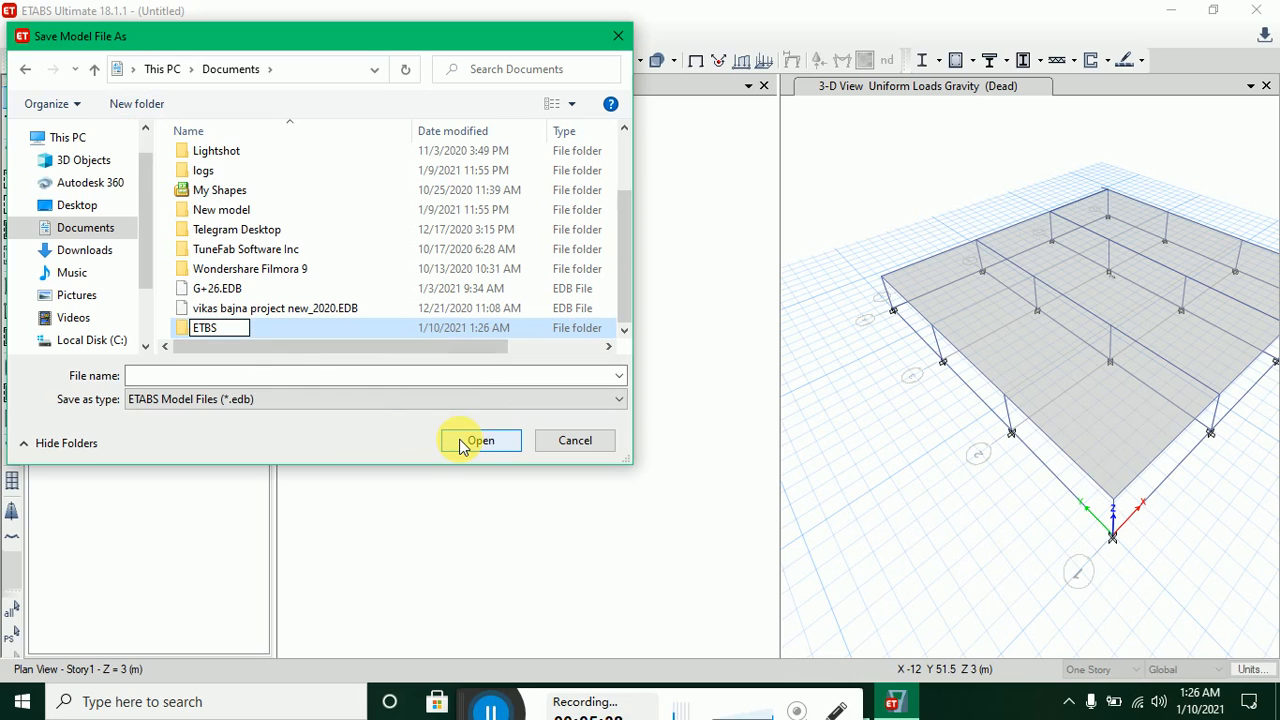
{"action": "left_click", "coordinate": [461, 444]}
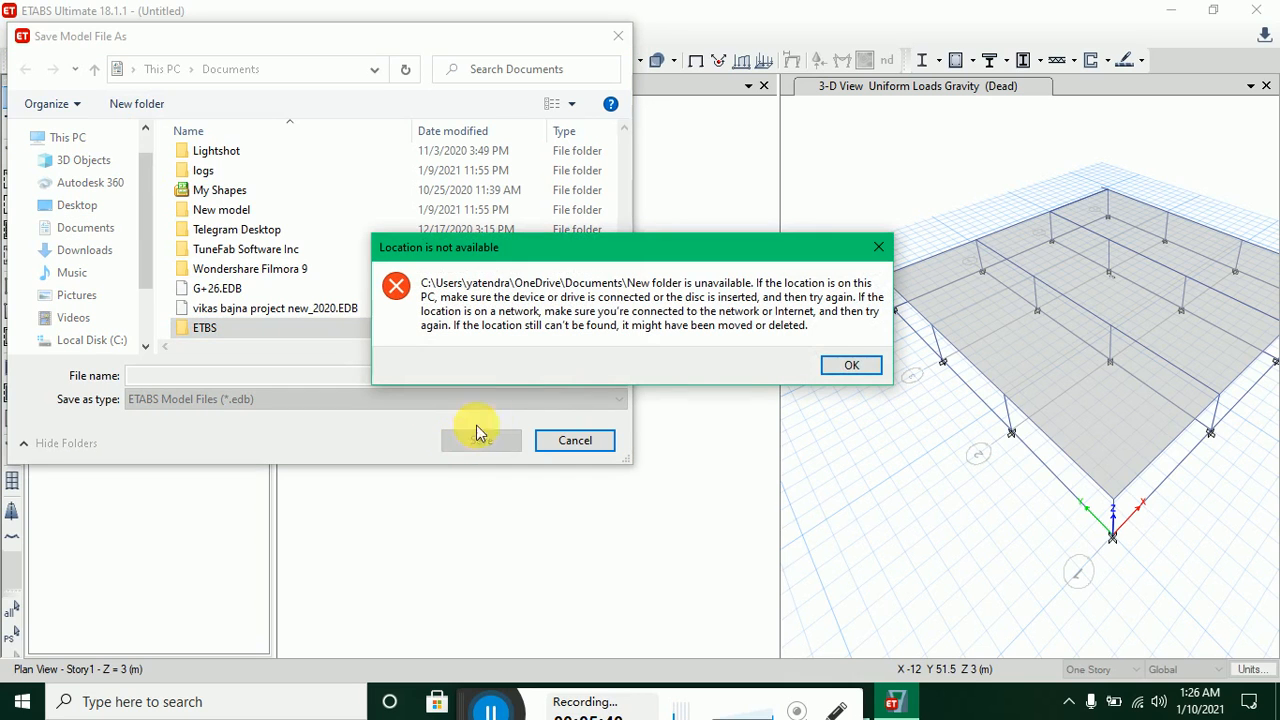
{"action": "left_click", "coordinate": [853, 367]}
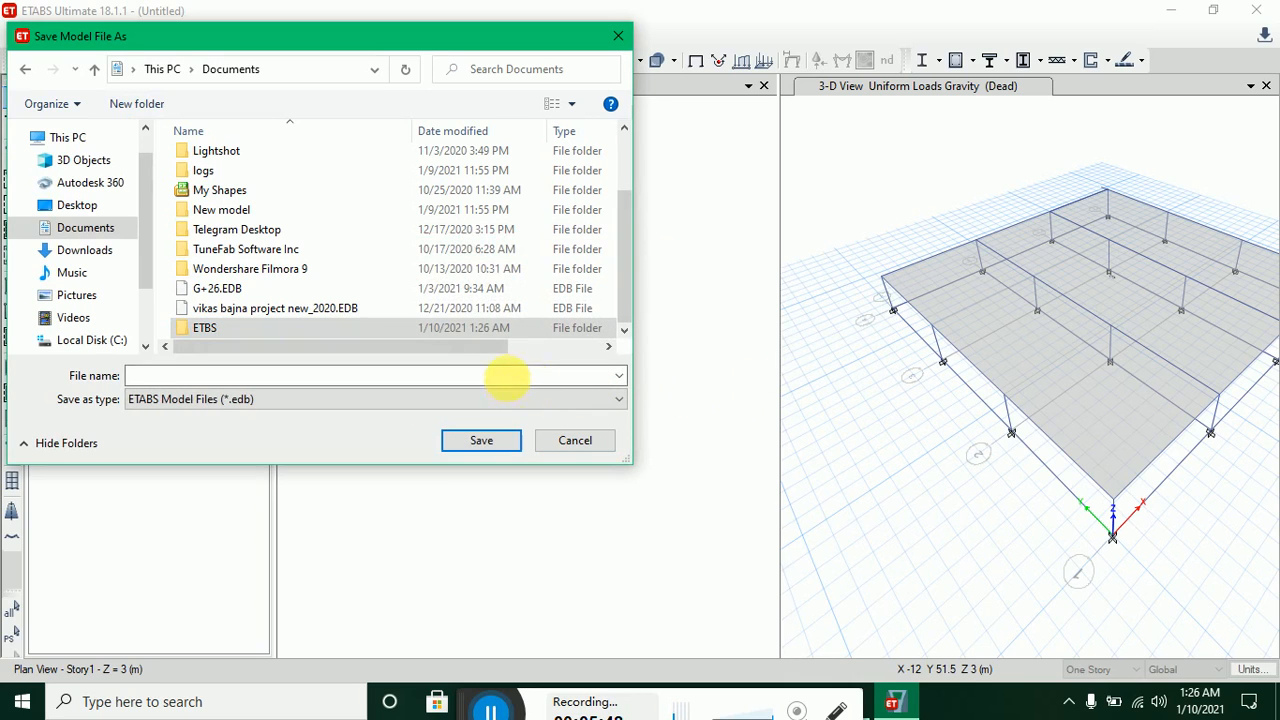
- Save the model as PROJECT G+1 in the ETBS folder and let the analysis run
{"action": "left_click", "coordinate": [506, 378]}
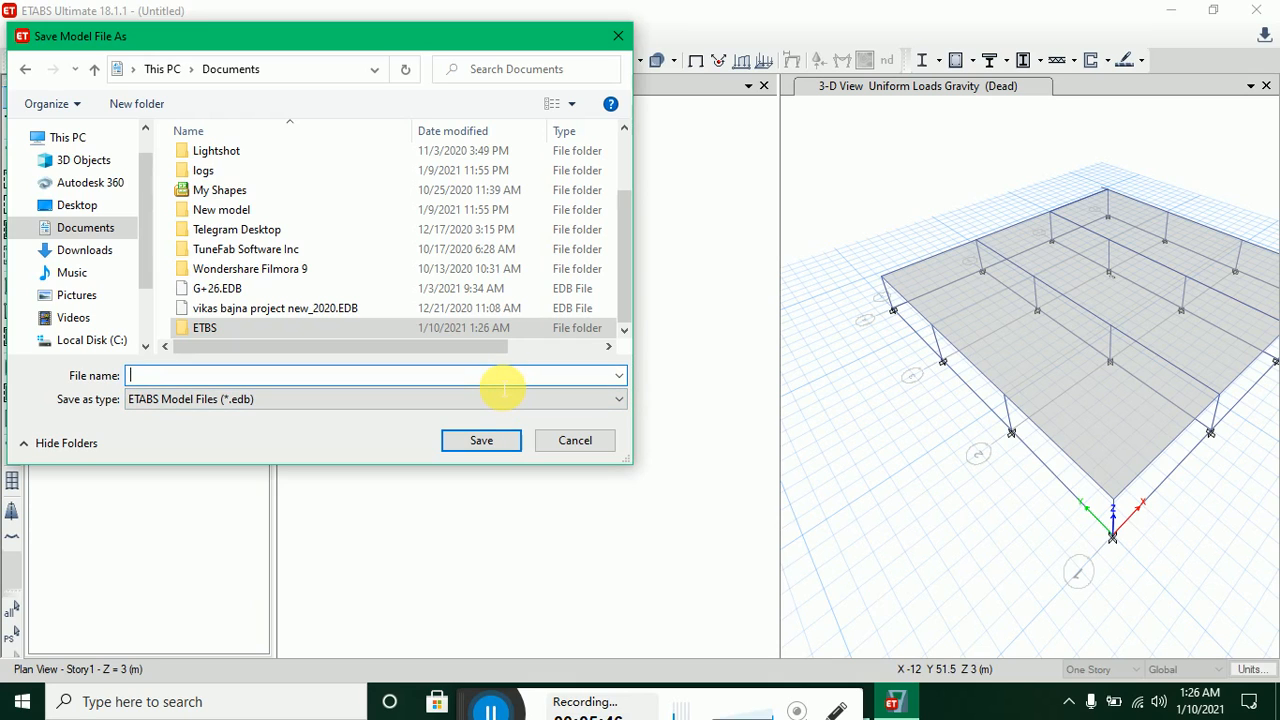
{"action": "type", "text": "PROJECT G+1"}
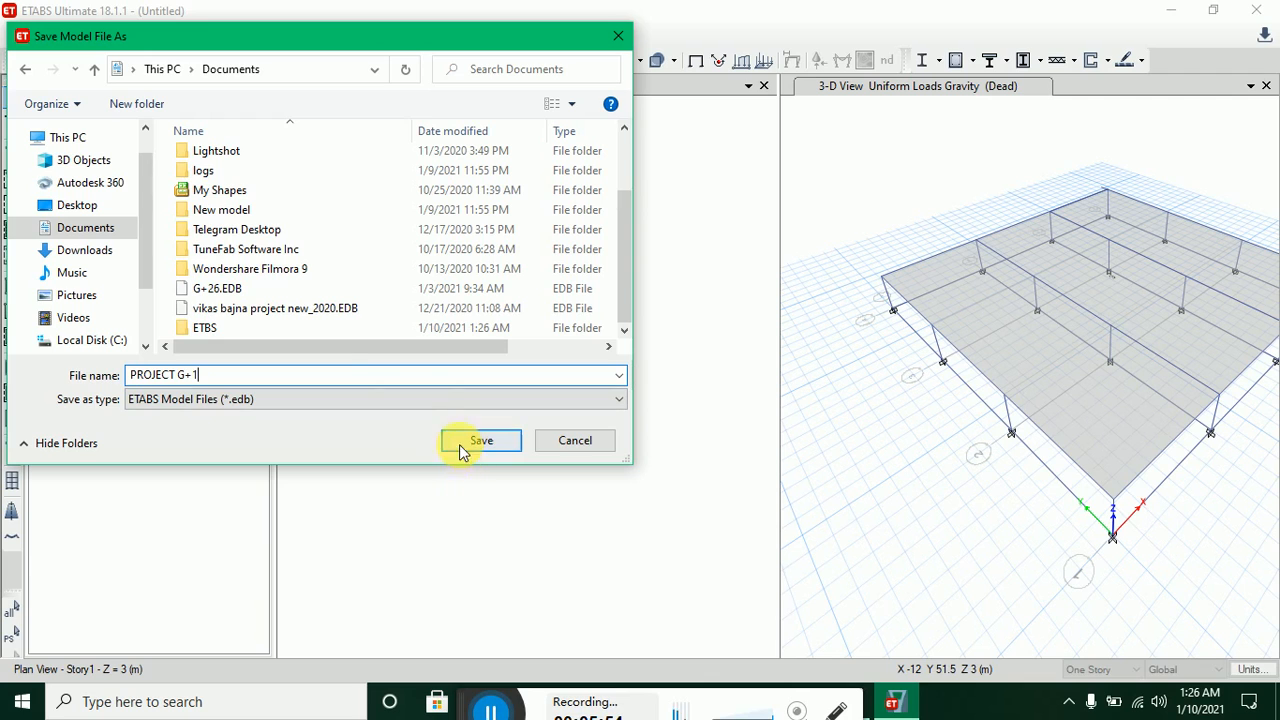
{"action": "left_click", "coordinate": [330, 327]}
{"action": "left_click", "coordinate": [491, 443]}
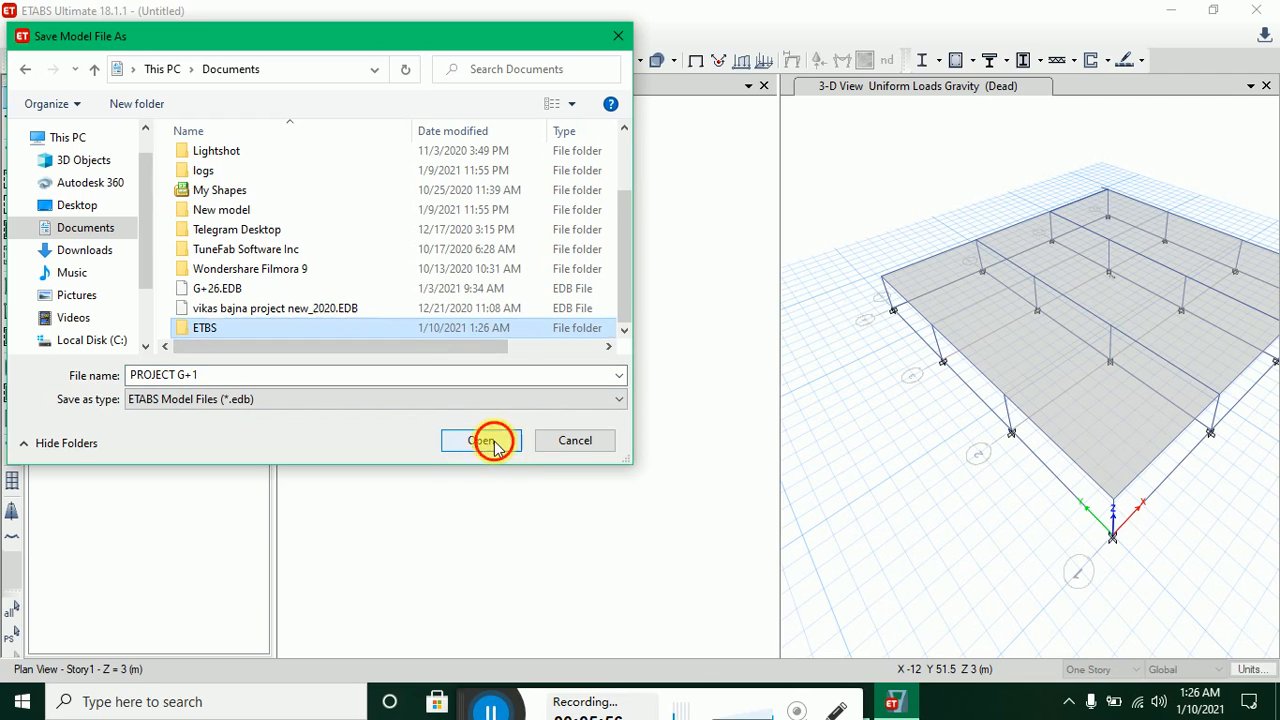
{"action": "left_click", "coordinate": [494, 444]}
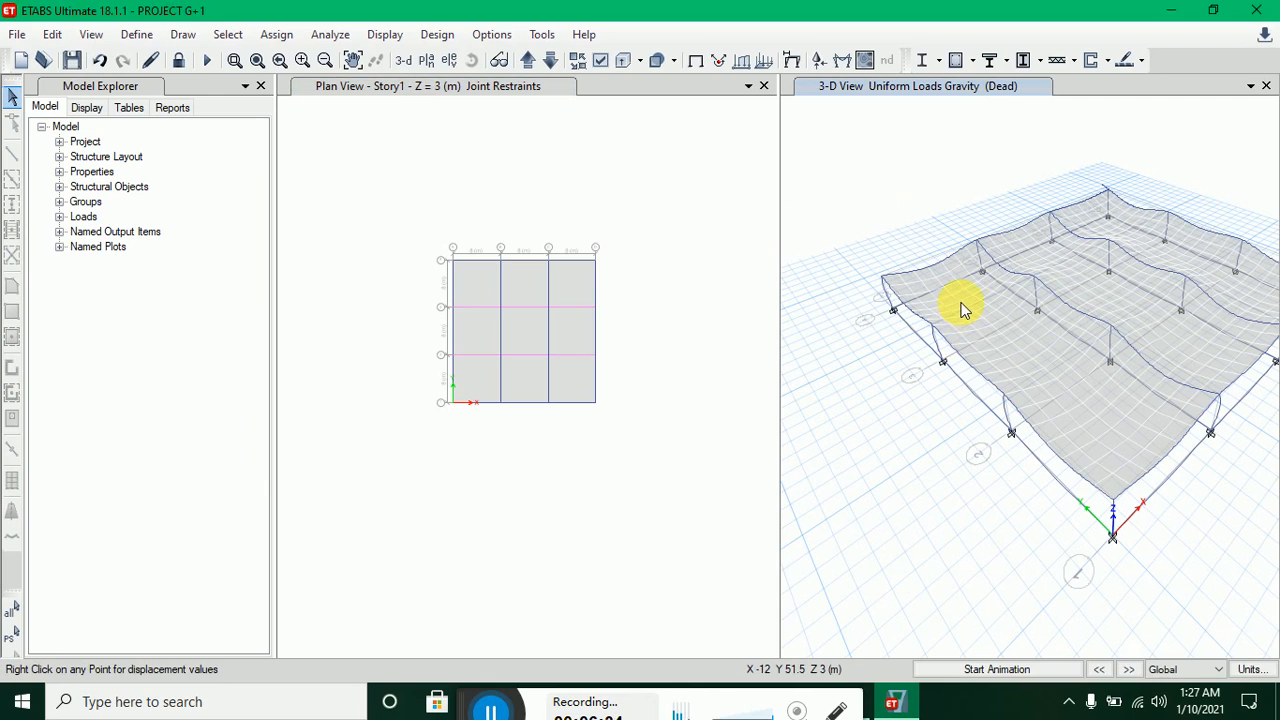
- Inspect the displacement values under the Dead load at several joints on the deformed slab in the 3-D view
{"action": "right_click", "coordinate": [1052, 246]}
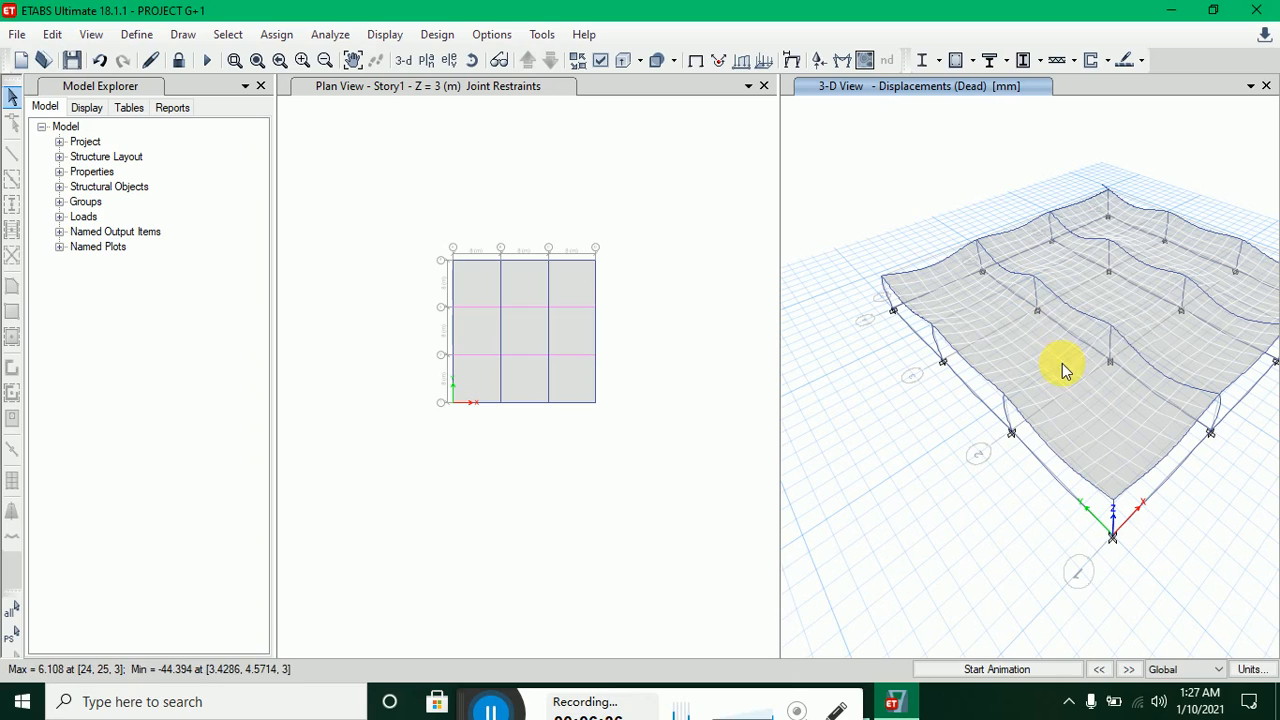
{"action": "right_click", "coordinate": [1108, 430]}
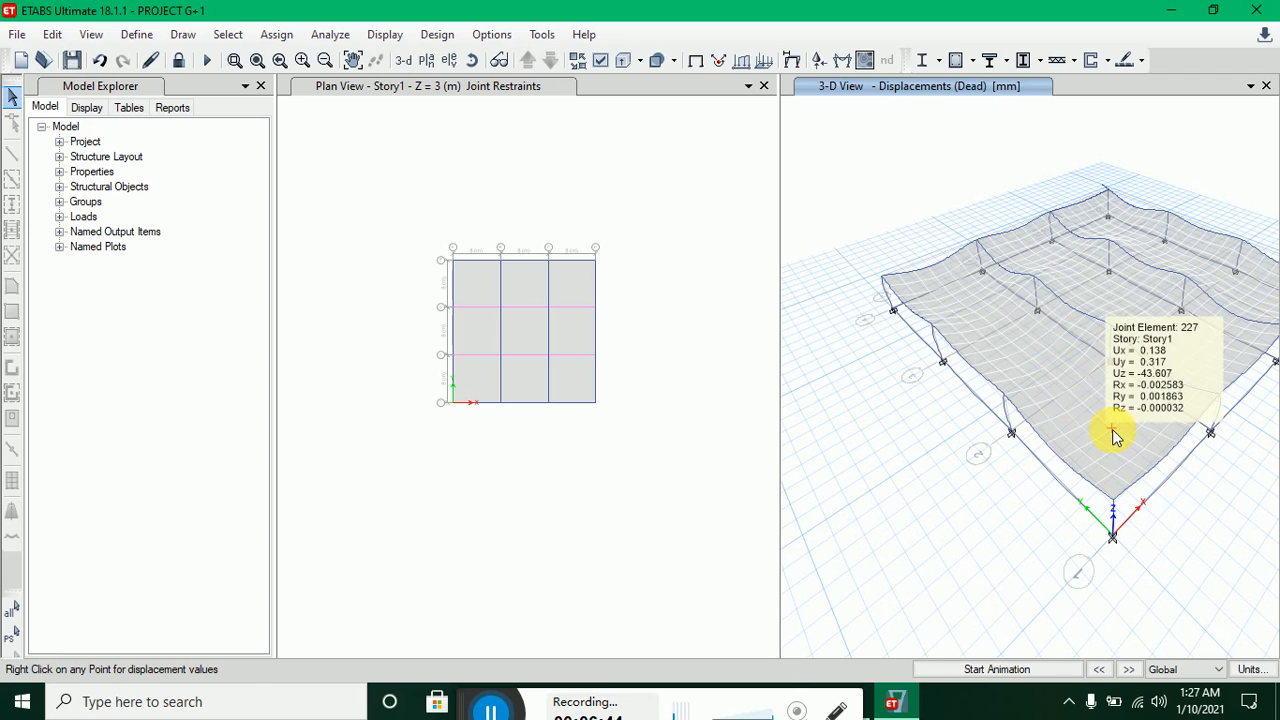
{"action": "right_click", "coordinate": [1050, 381]}
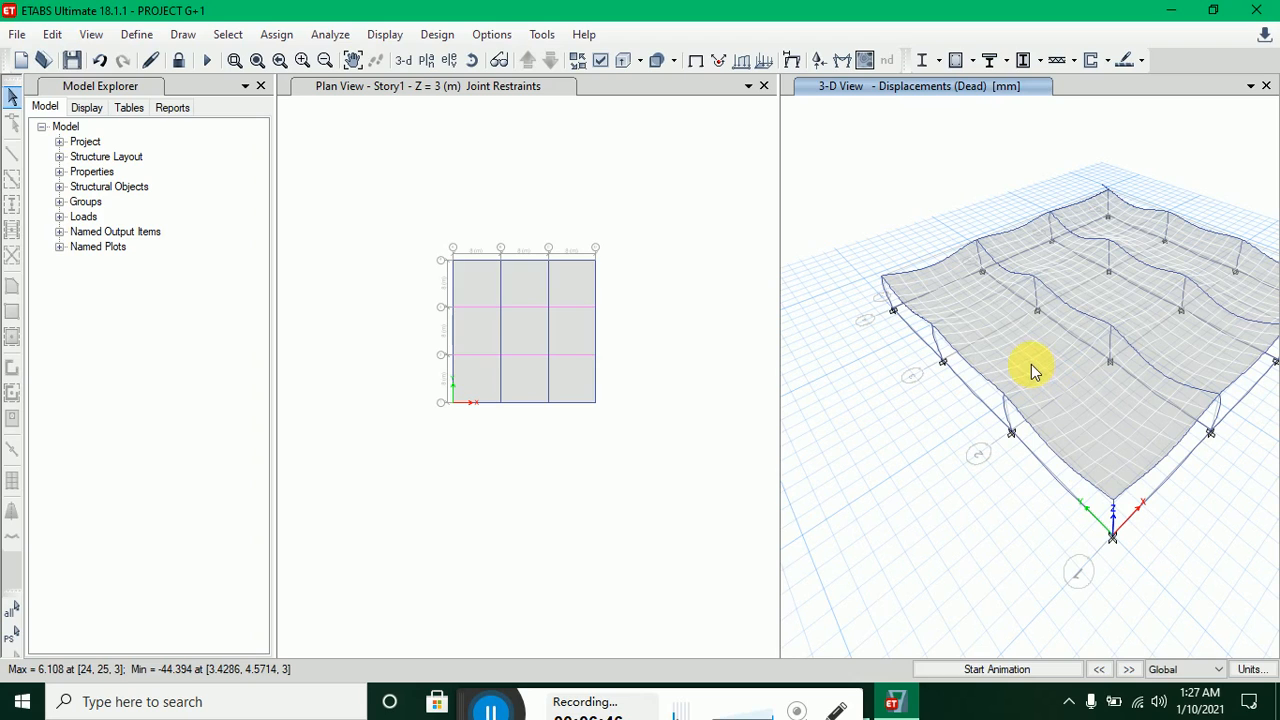
{"action": "right_click", "coordinate": [1031, 364]}
{"action": "mouse_move", "coordinate": [1045, 242]}
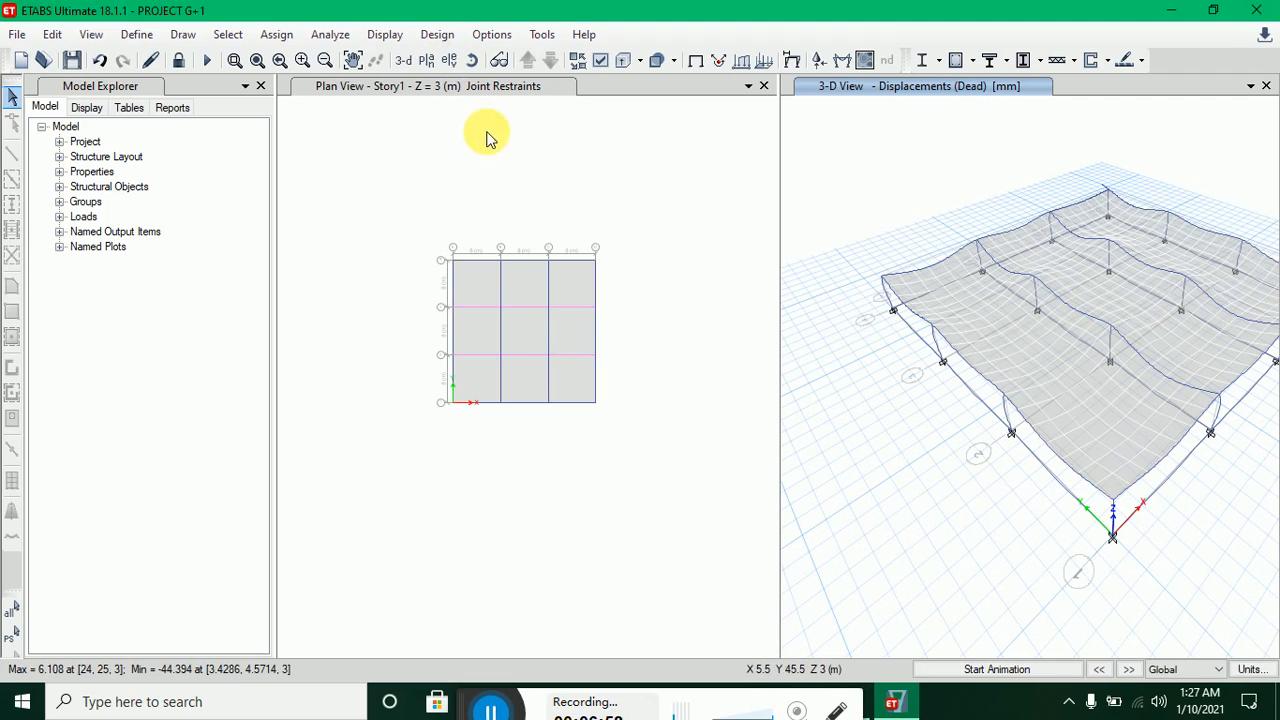
- Check the load combinations selected for concrete frame design, leaving the selection without changes
{"action": "left_click", "coordinate": [438, 40]}
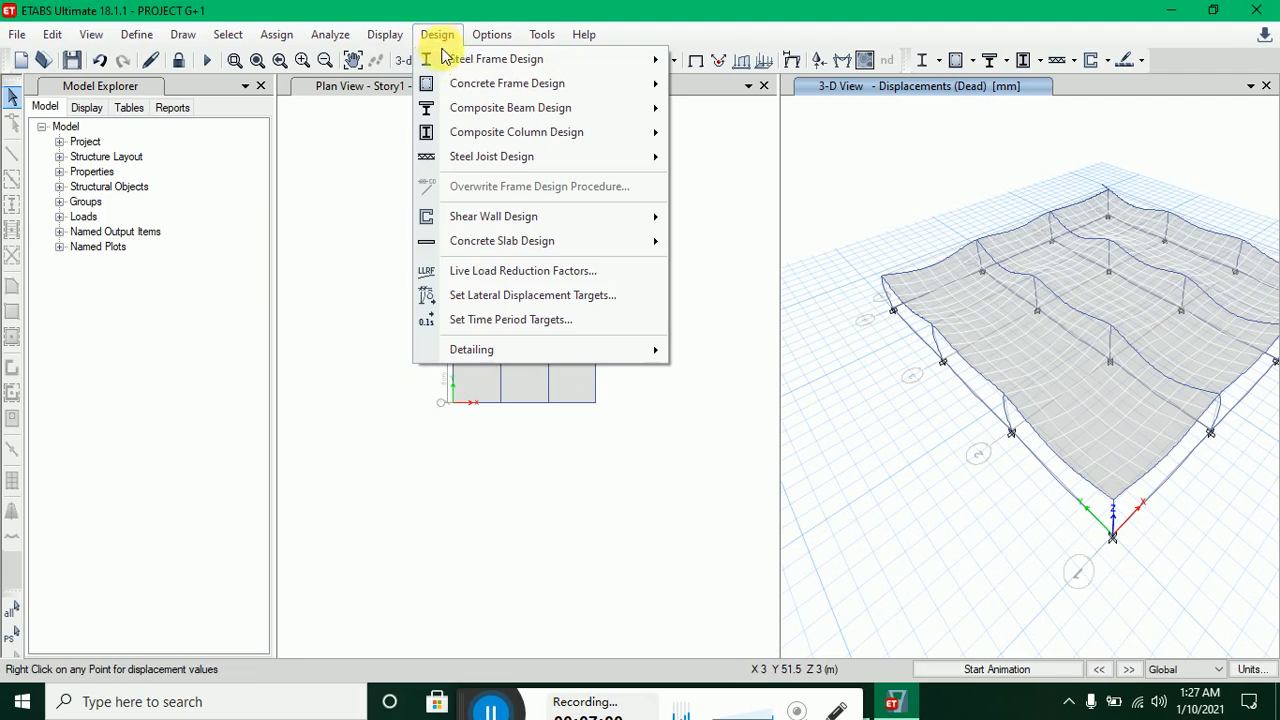
{"action": "mouse_move", "coordinate": [460, 83]}
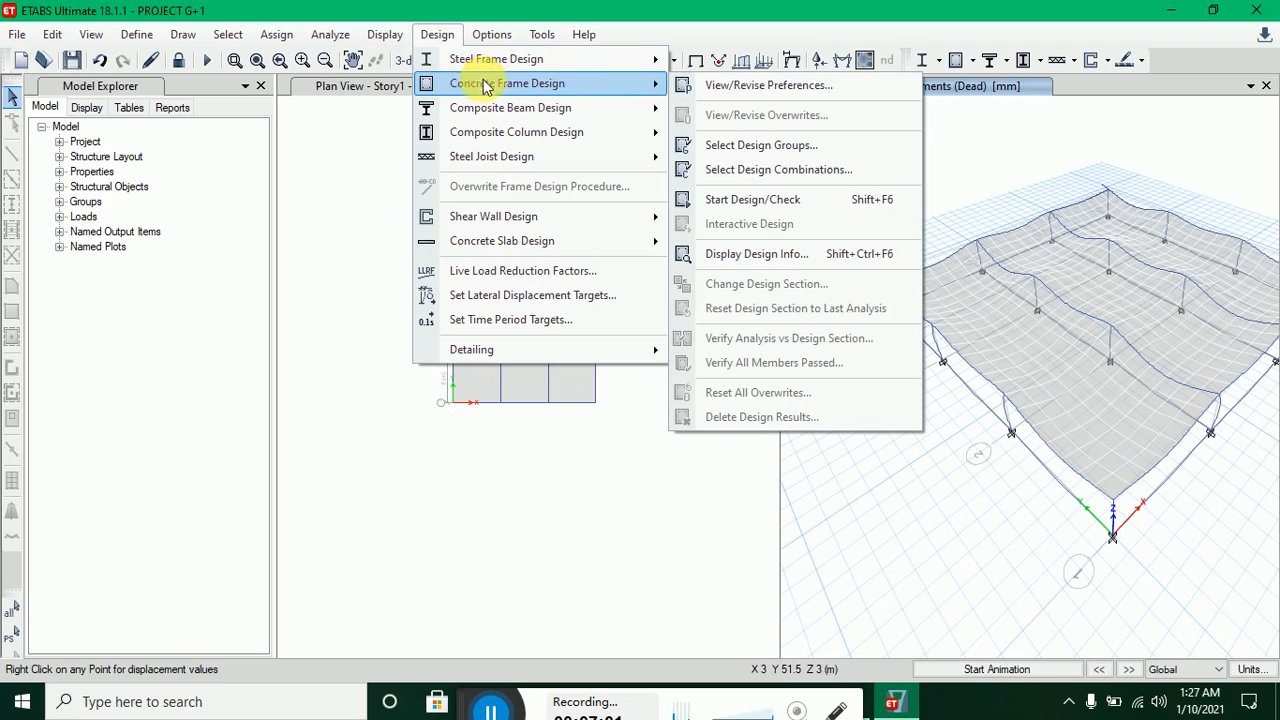
{"action": "left_click", "coordinate": [776, 169]}
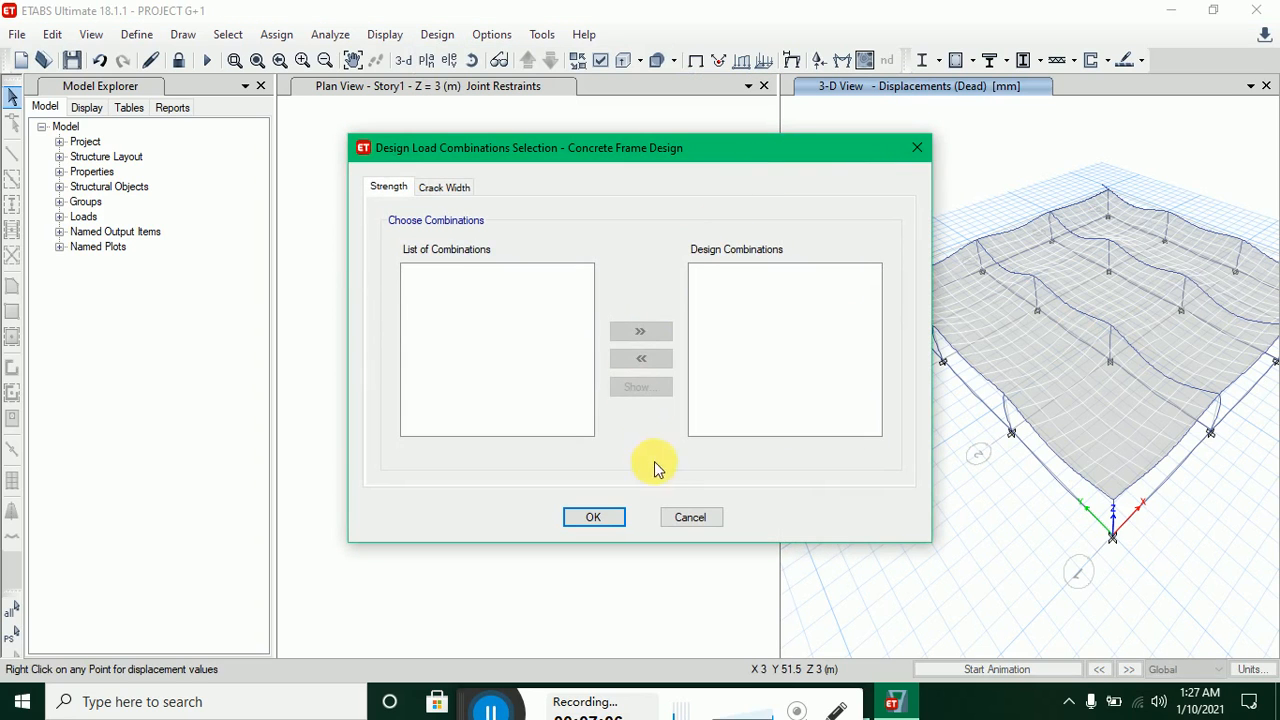
{"action": "left_click", "coordinate": [687, 517]}
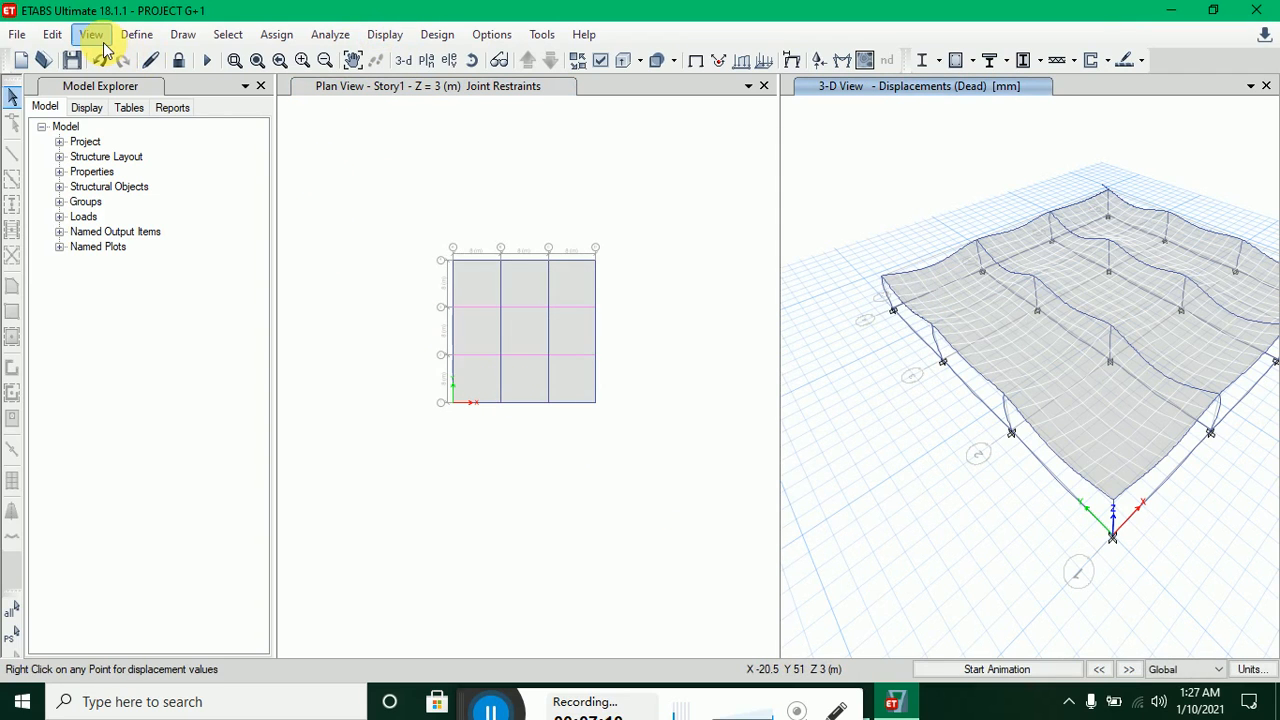
- Add the default design load combinations for concrete frame design and concrete slab design
{"action": "left_click", "coordinate": [137, 38]}
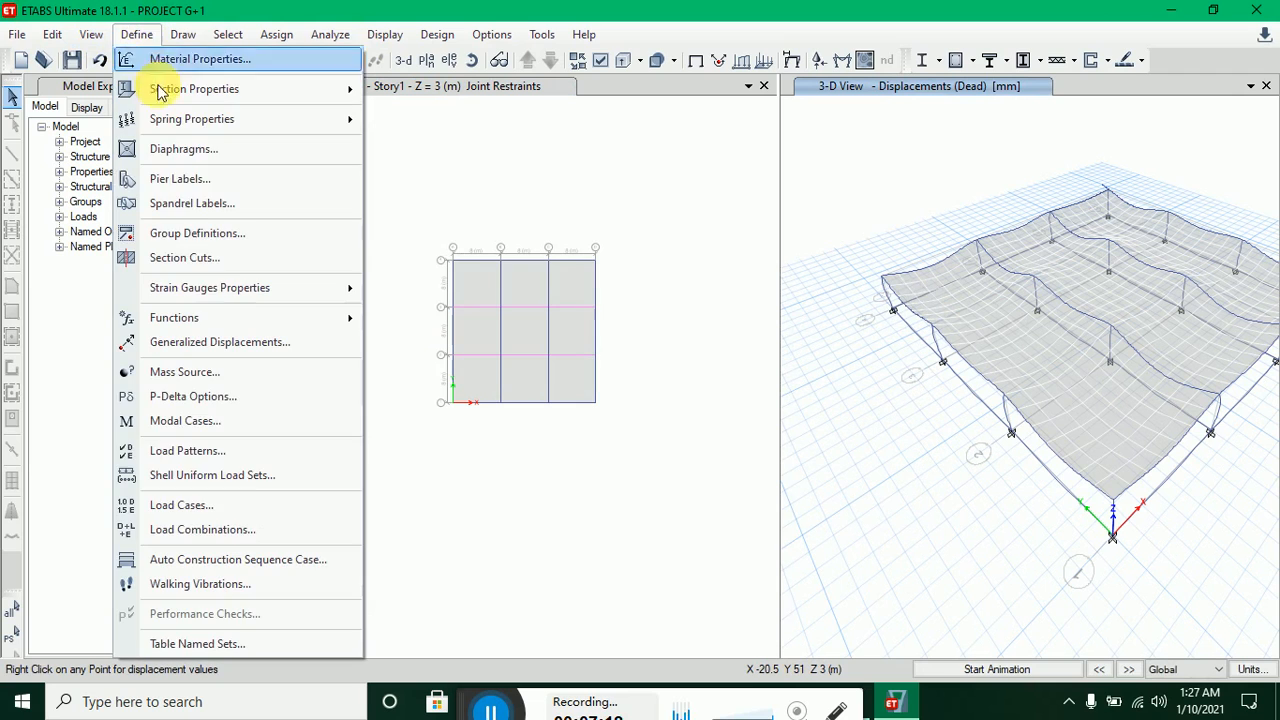
{"action": "left_click", "coordinate": [242, 532]}
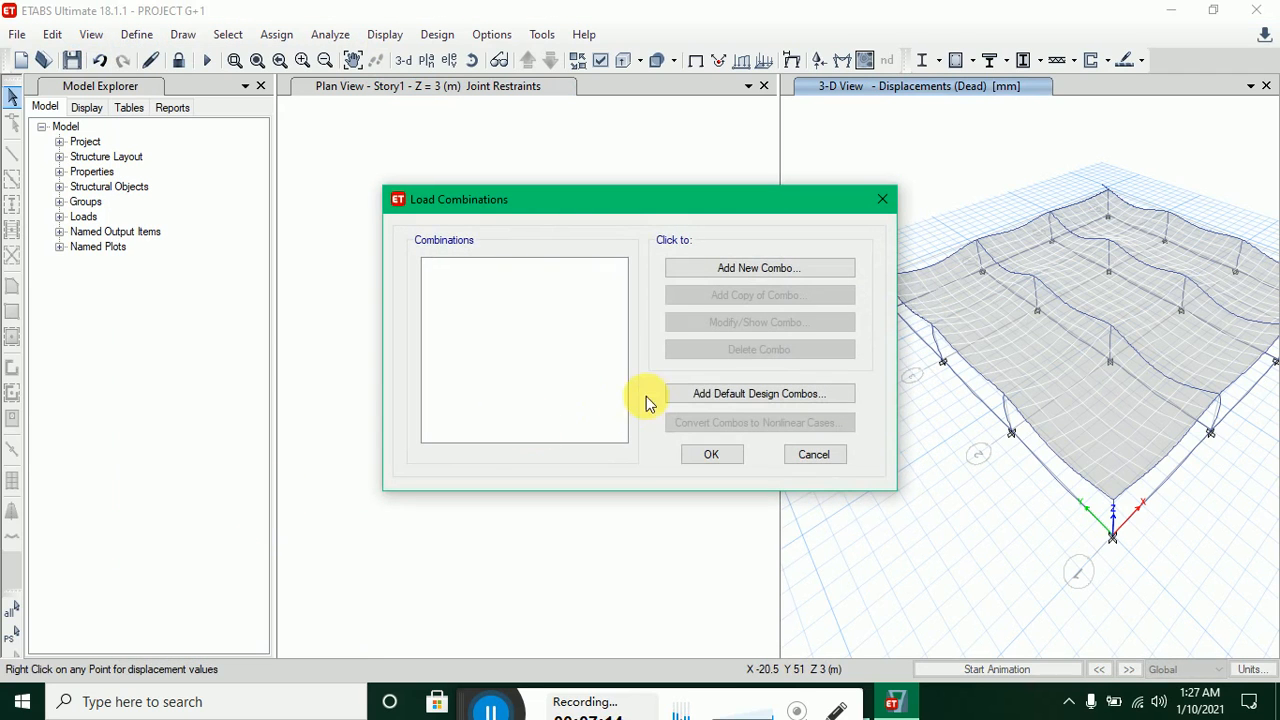
{"action": "left_click", "coordinate": [697, 395]}
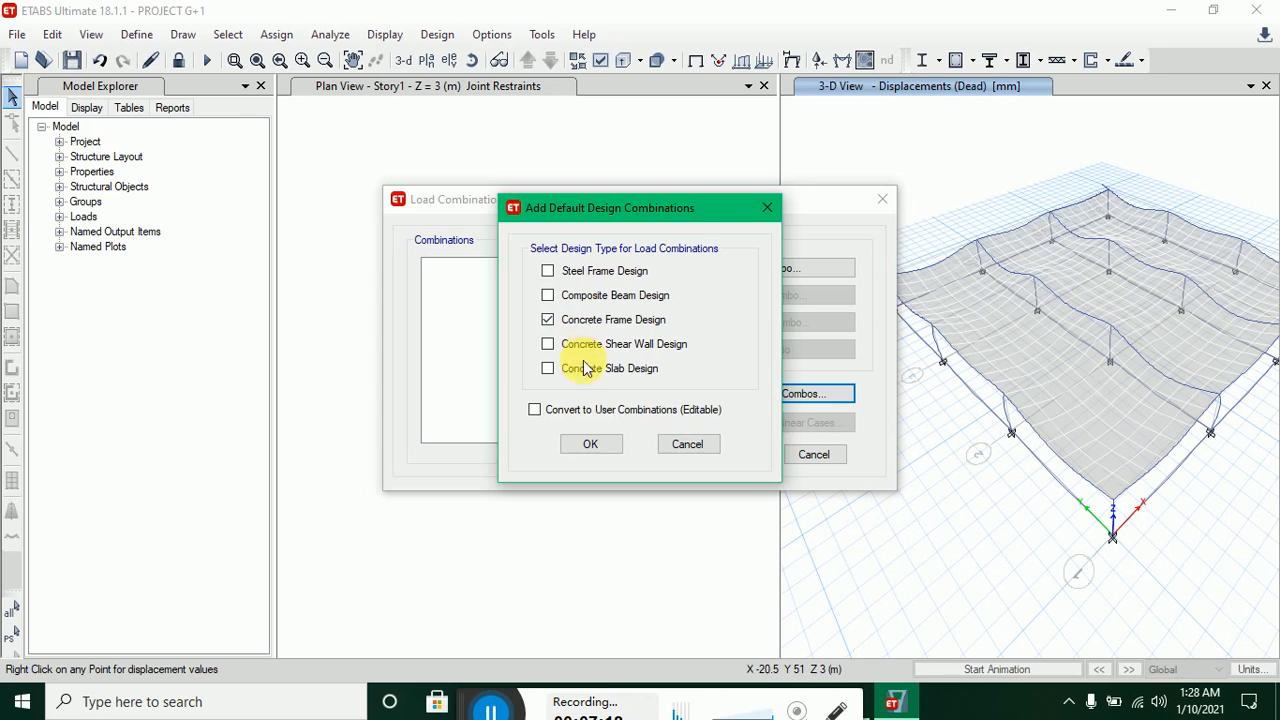
{"action": "left_click", "coordinate": [591, 444]}
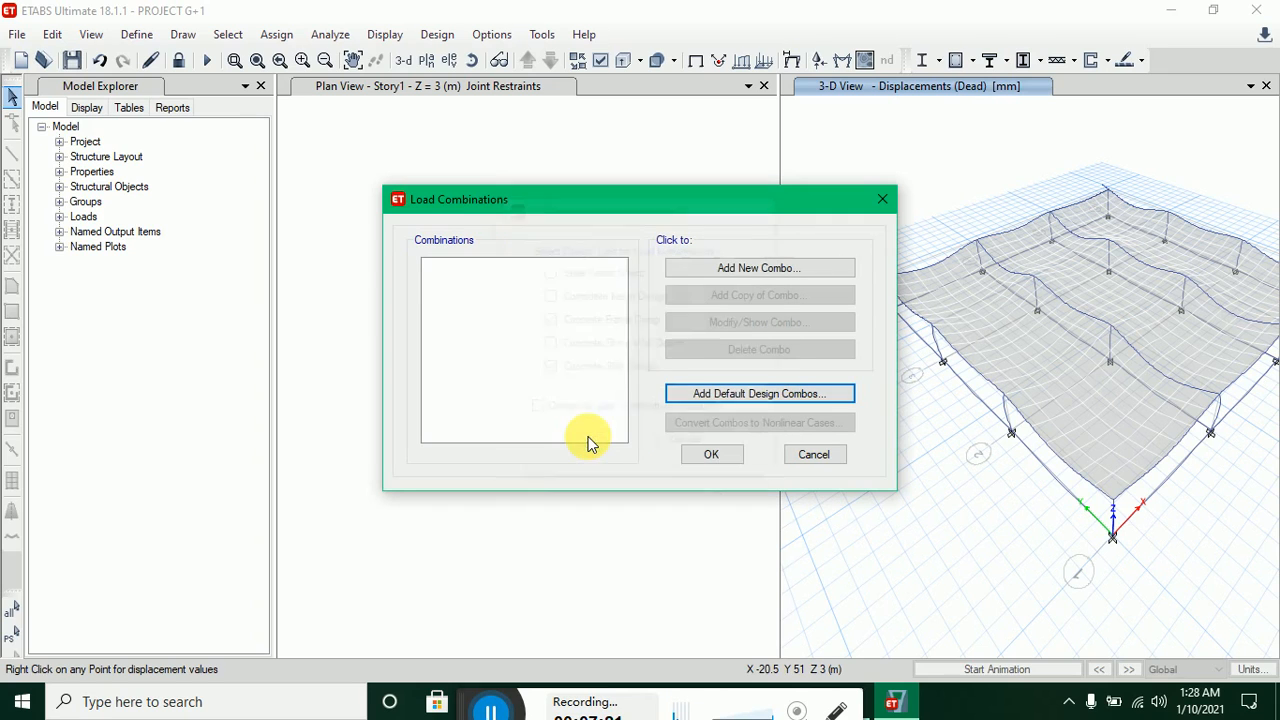
{"action": "left_click", "coordinate": [710, 456]}
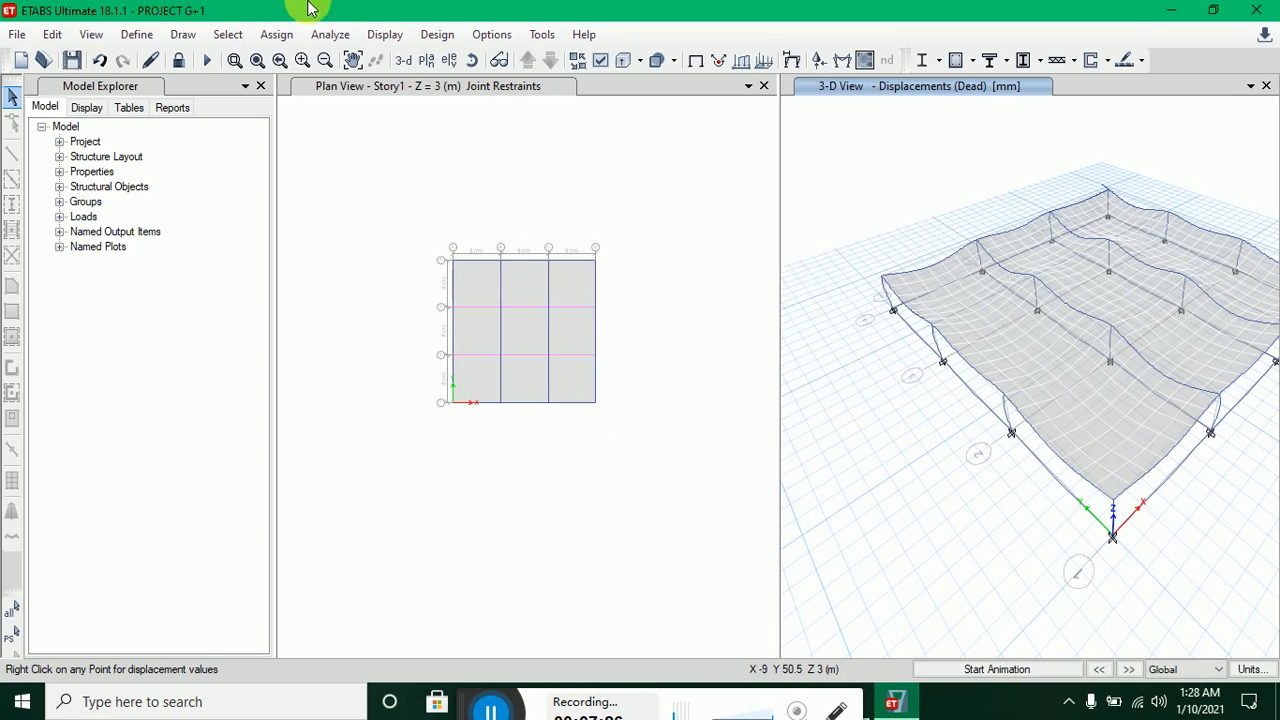
- Accept DCon1 and DCon2 as the strength design combinations for concrete frame design
{"action": "left_click", "coordinate": [430, 36]}
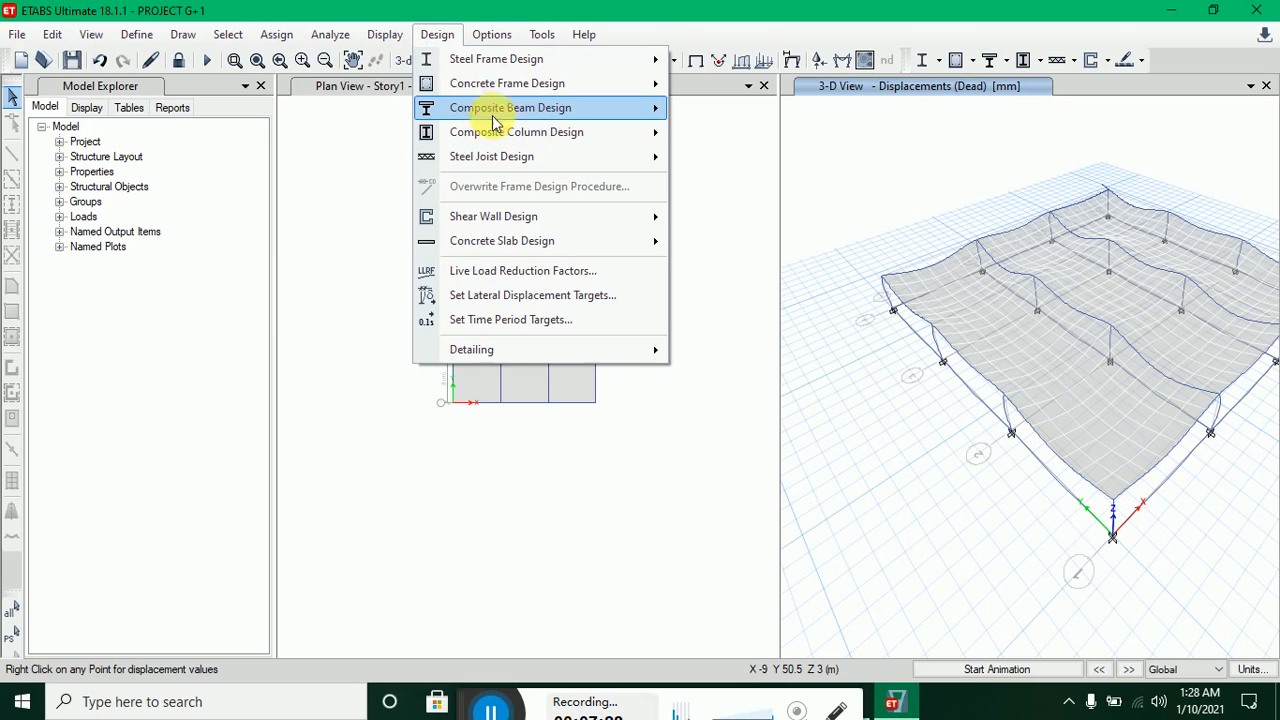
{"action": "mouse_move", "coordinate": [506, 86]}
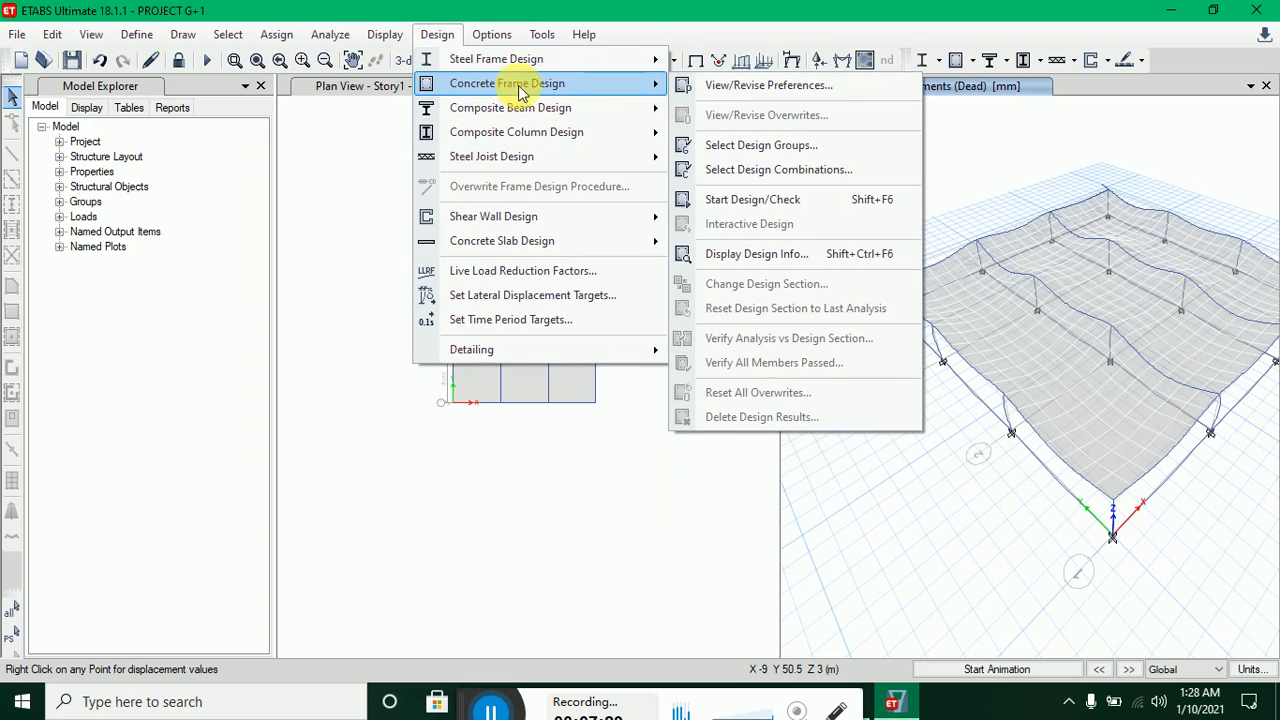
{"action": "left_click", "coordinate": [745, 170]}
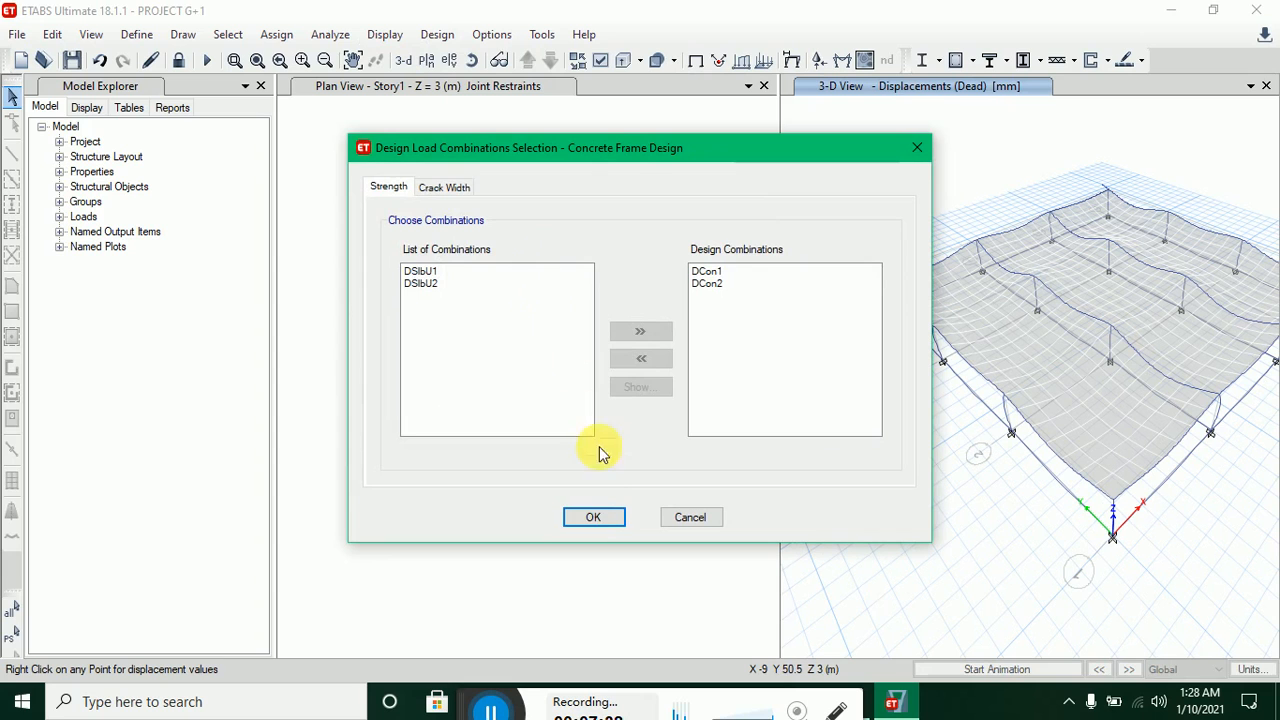
{"action": "left_click", "coordinate": [596, 518]}
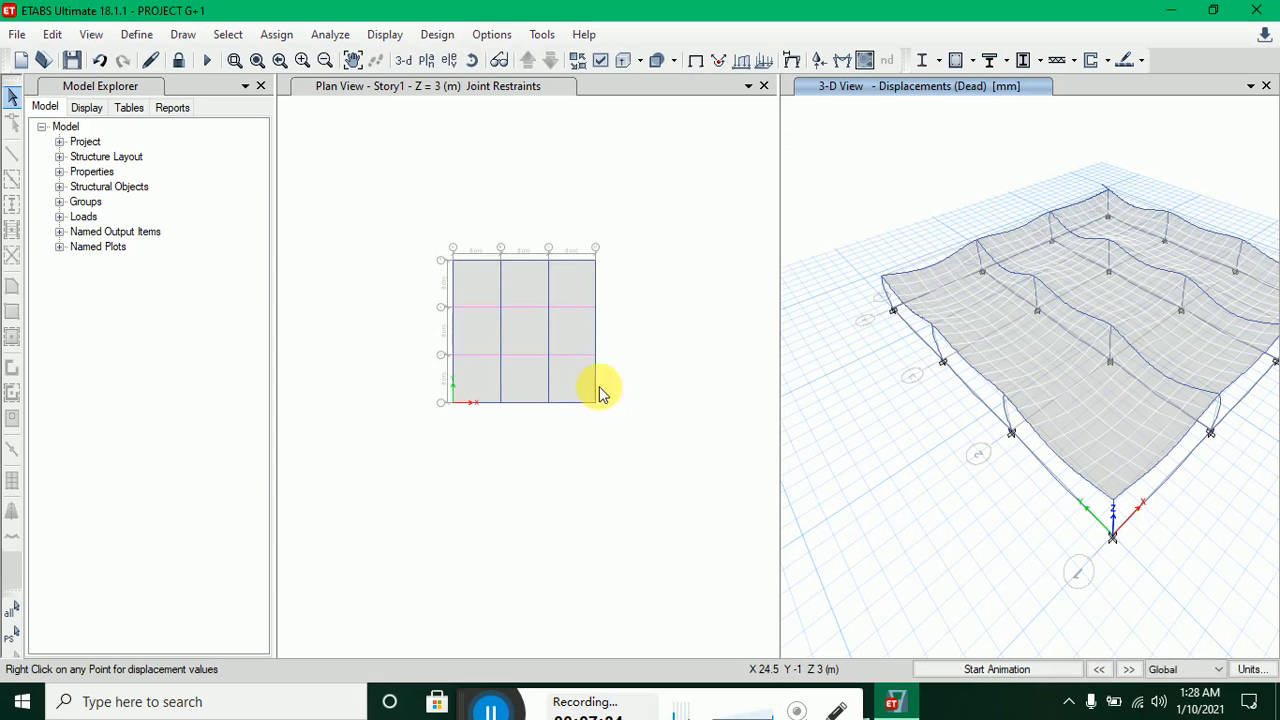
- Run the concrete frame design check on the model
{"action": "left_click", "coordinate": [437, 34]}
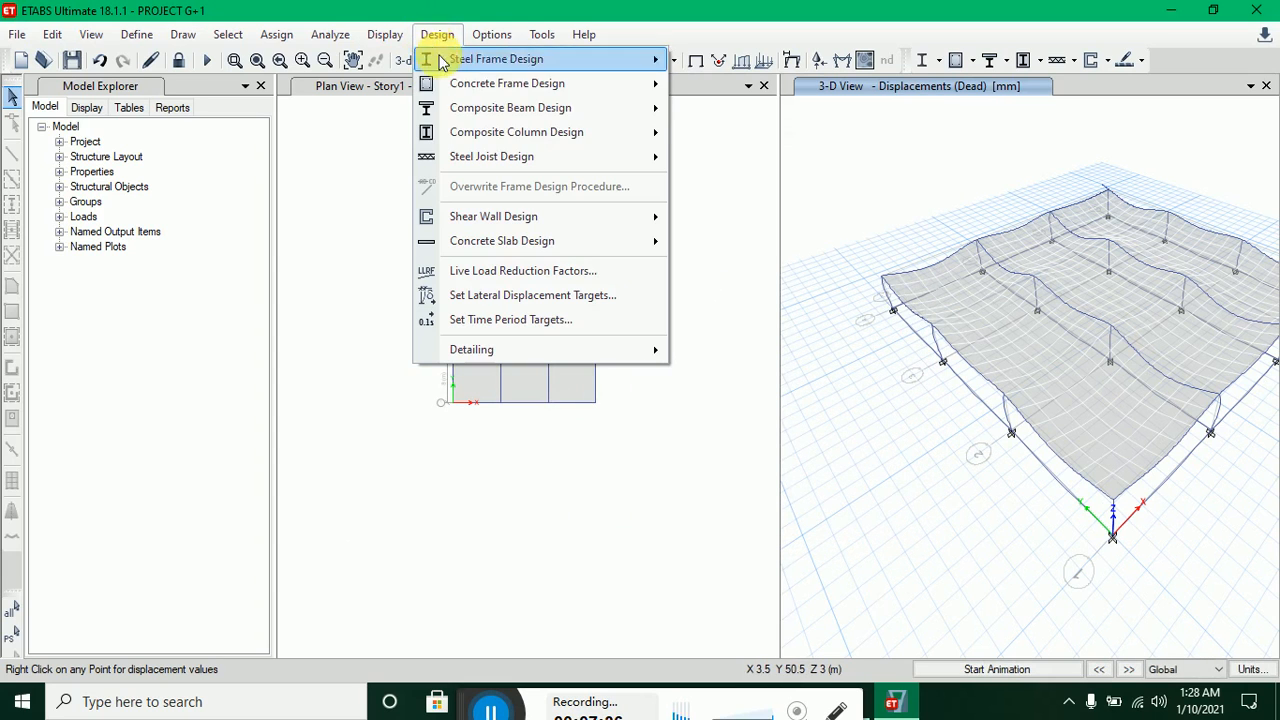
{"action": "mouse_move", "coordinate": [485, 86]}
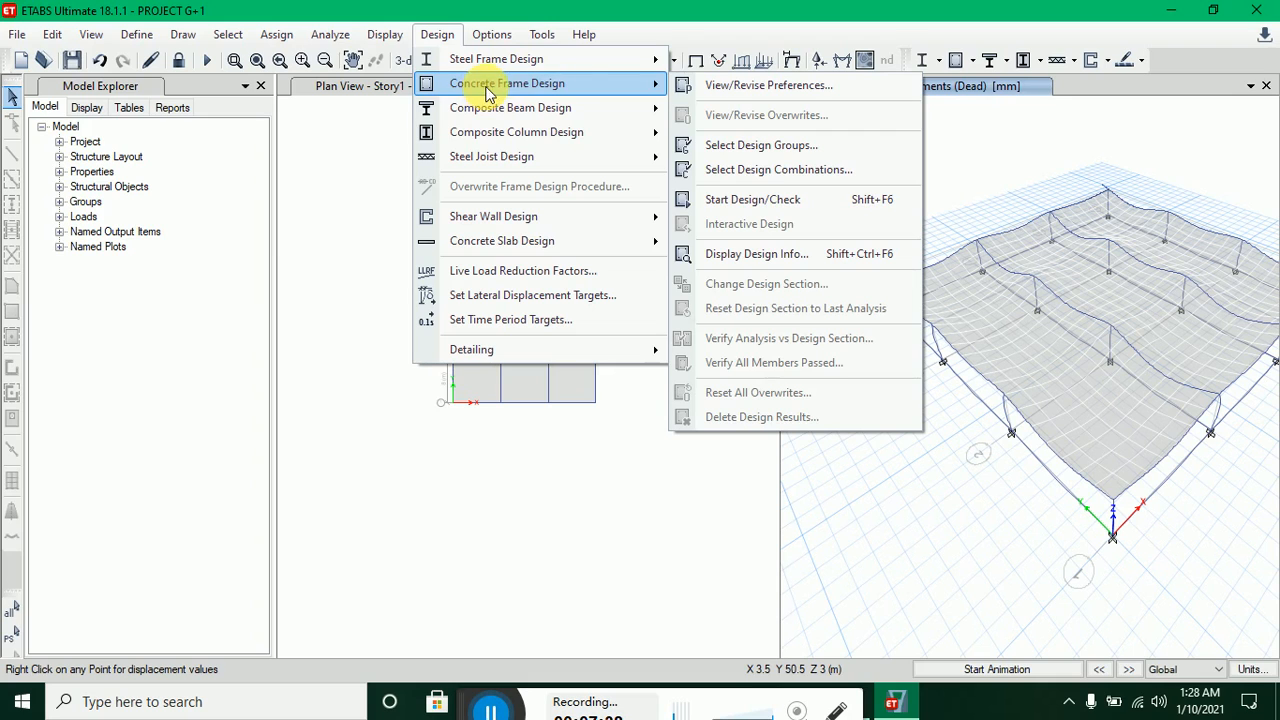
{"action": "left_click", "coordinate": [752, 200]}
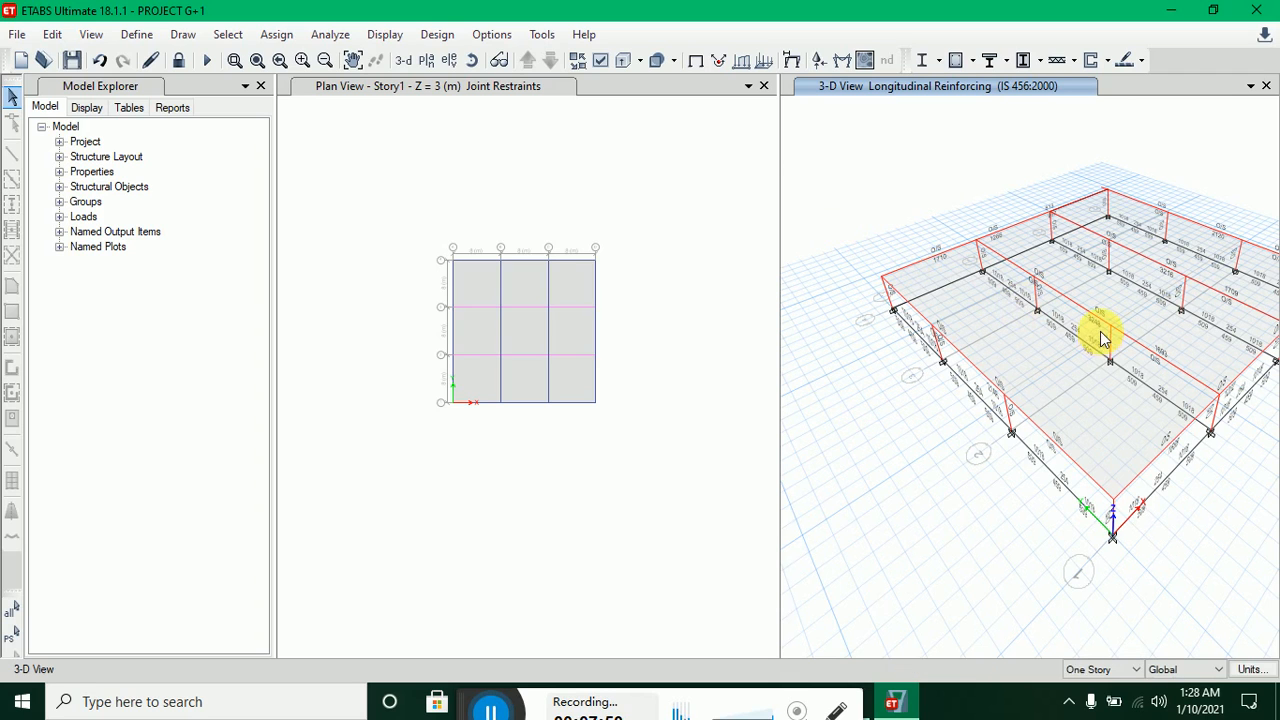
- Examine the longitudinal reinforcement results on the beams and columns in the 3-D view, looking for overstressed members
{"action": "mouse_move", "coordinate": [1040, 290]}
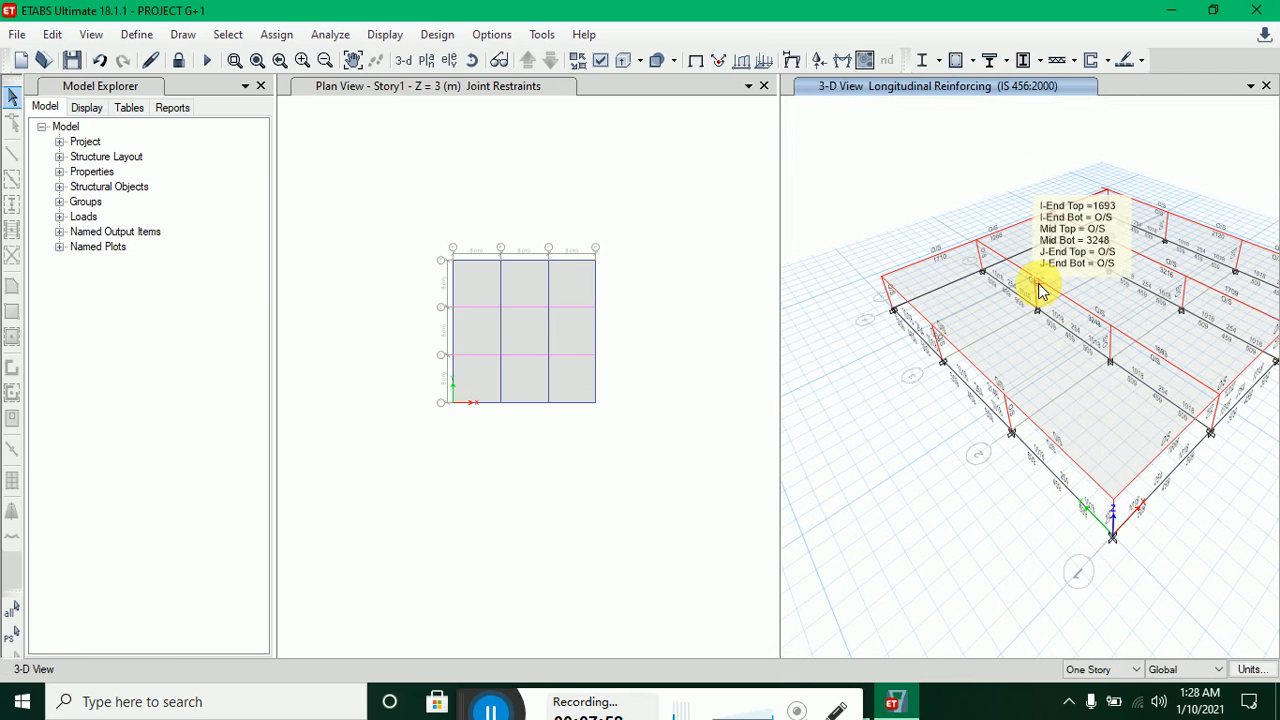
{"action": "scroll", "coordinate": [1040, 290], "scroll_direction": "up", "scroll_amount": 3}
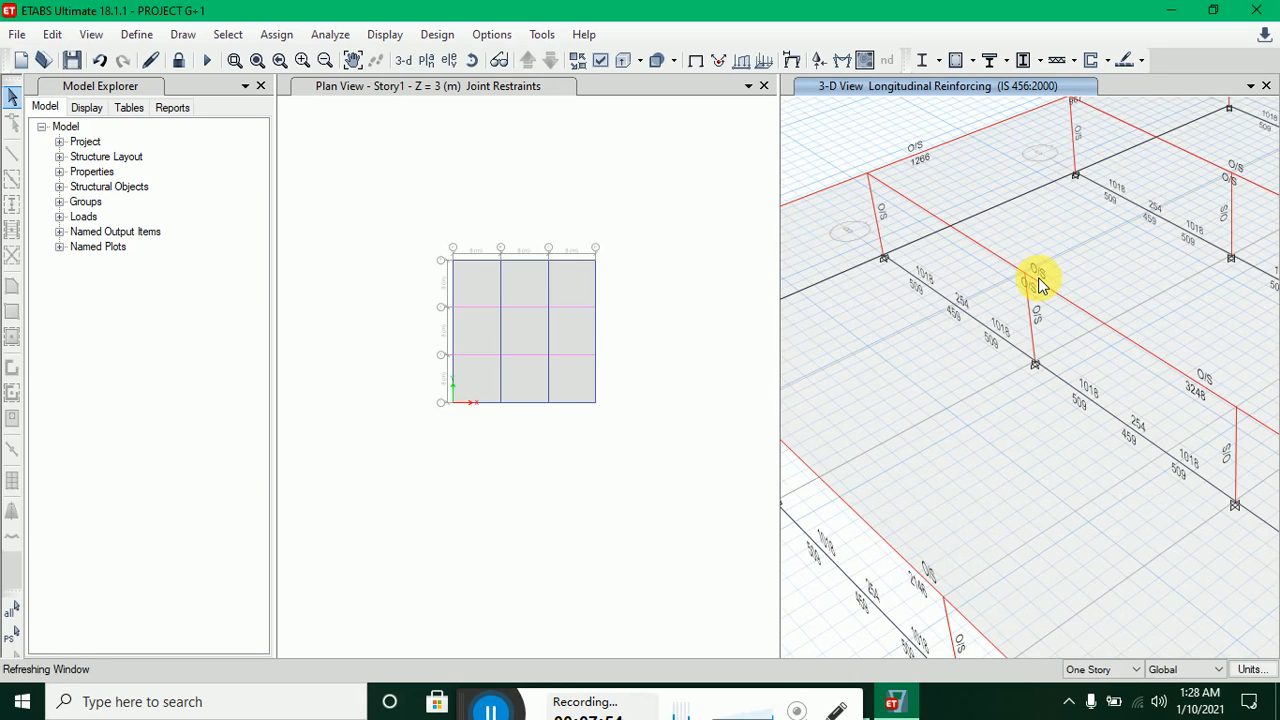
{"action": "scroll", "coordinate": [1052, 285], "scroll_direction": "down", "scroll_amount": 4}
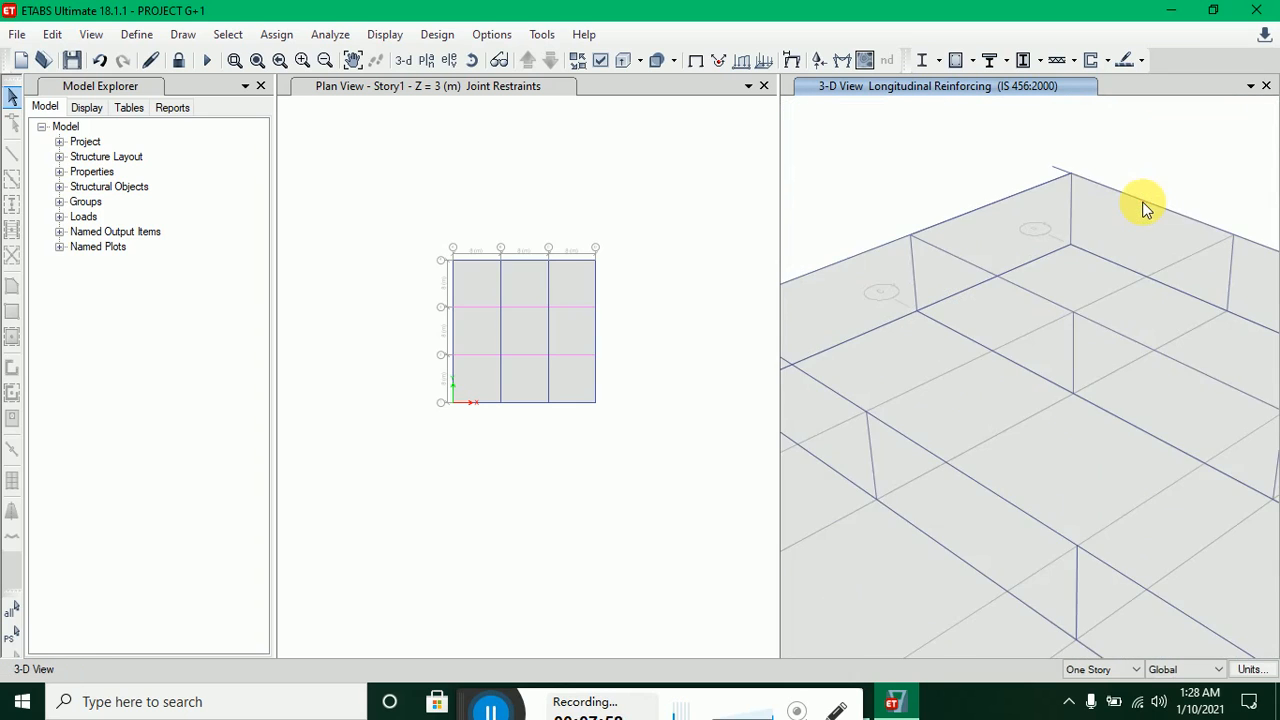
{"action": "scroll", "coordinate": [1143, 206], "scroll_direction": "up", "scroll_amount": 3}
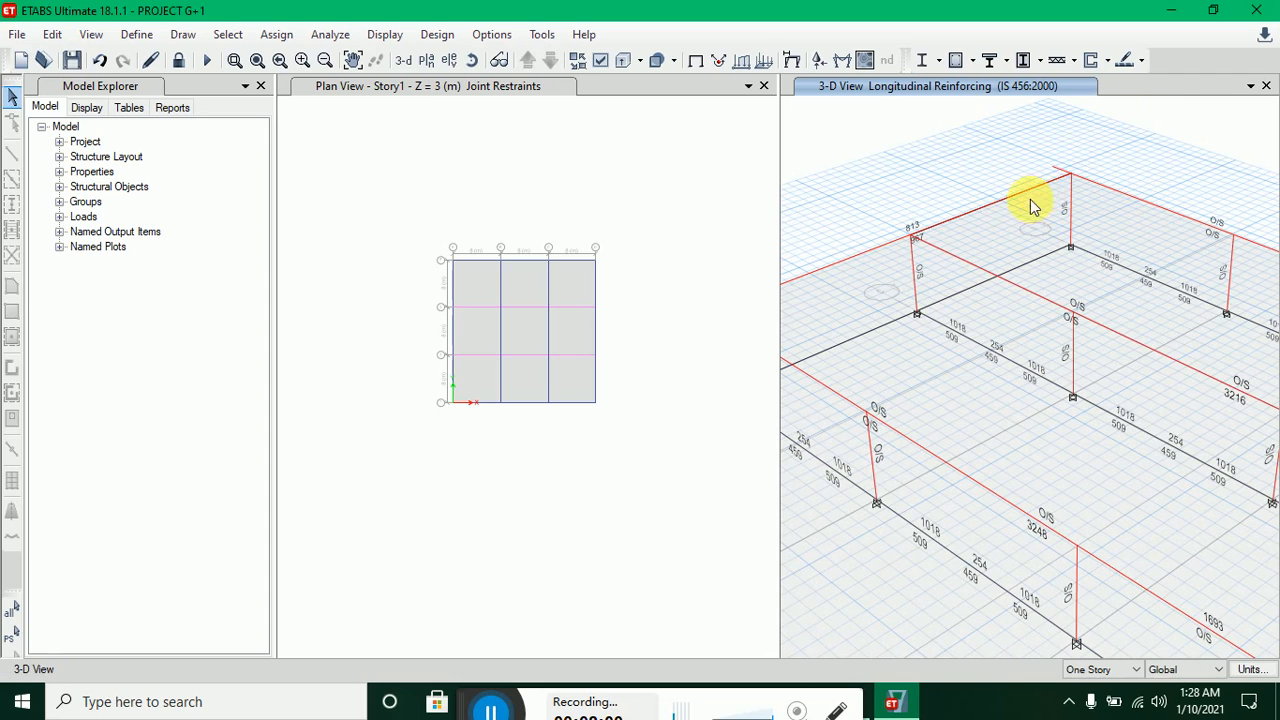
{"action": "scroll", "coordinate": [605, 238], "scroll_direction": "up", "scroll_amount": 4}
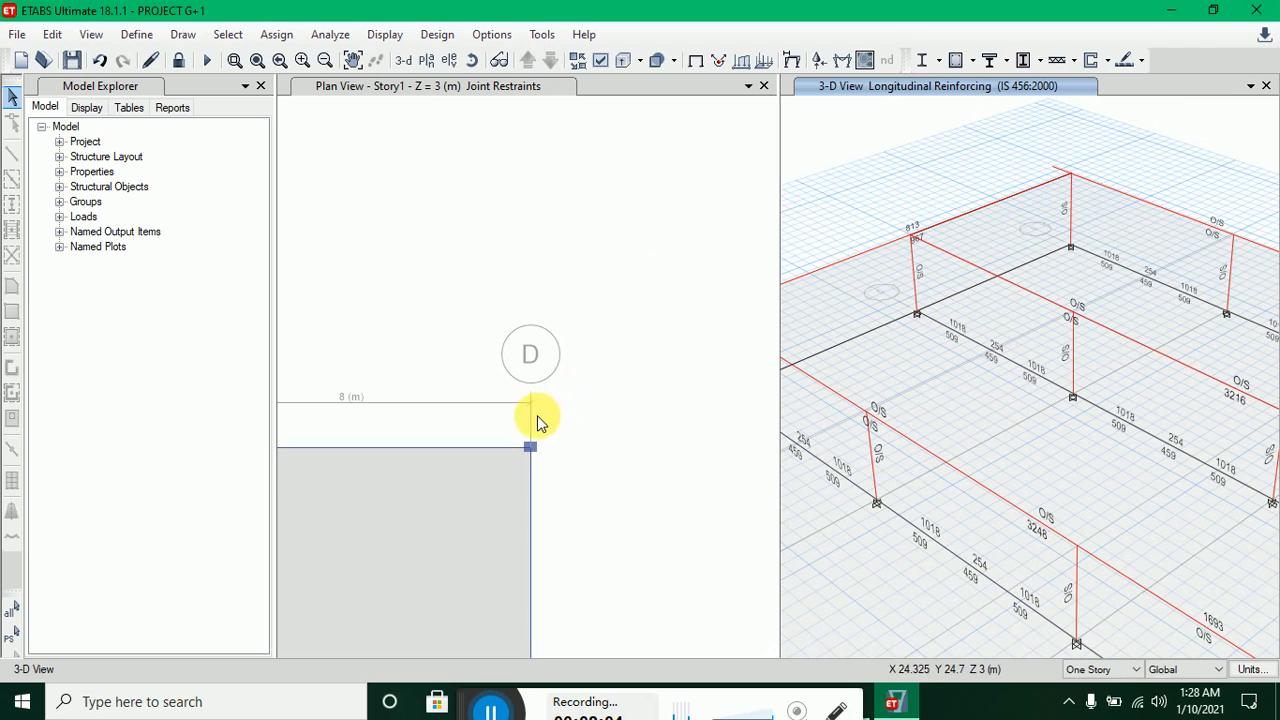
{"action": "scroll", "coordinate": [988, 175], "scroll_direction": "down", "scroll_amount": 3}
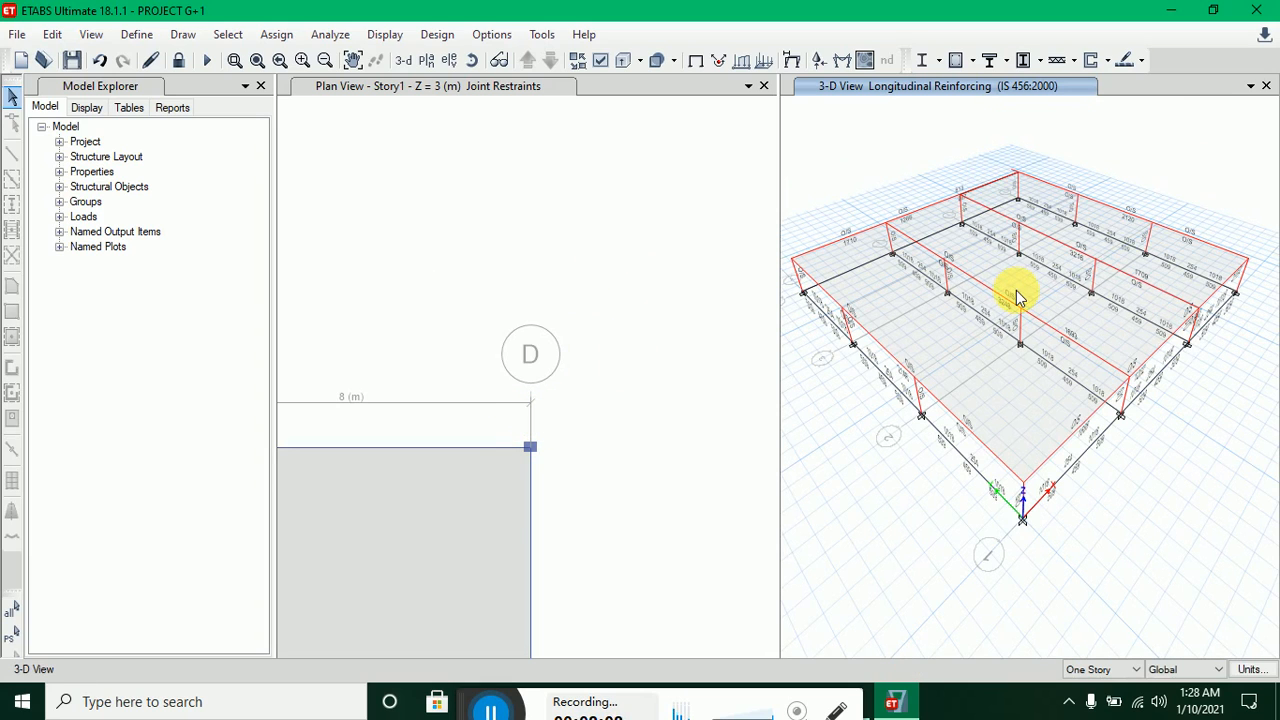
{"action": "scroll", "coordinate": [1018, 297], "scroll_direction": "up", "scroll_amount": 4}
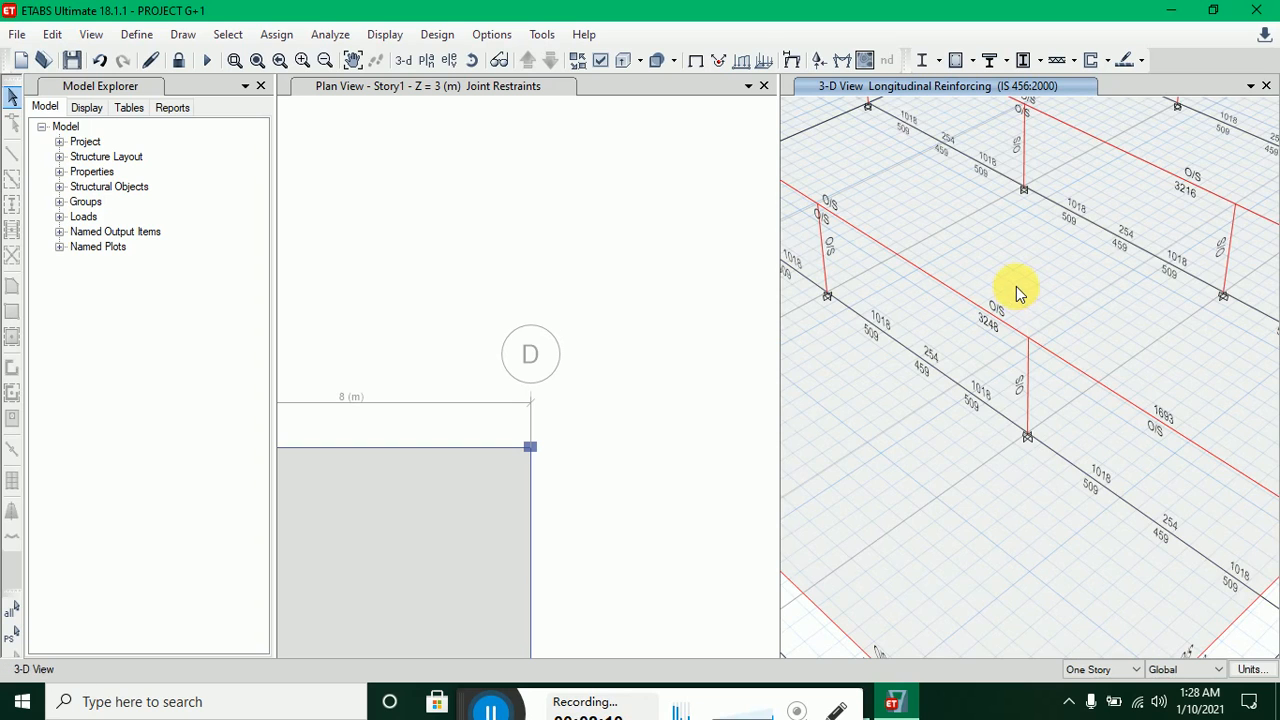
{"action": "scroll", "coordinate": [1018, 292], "scroll_direction": "down", "scroll_amount": 4}
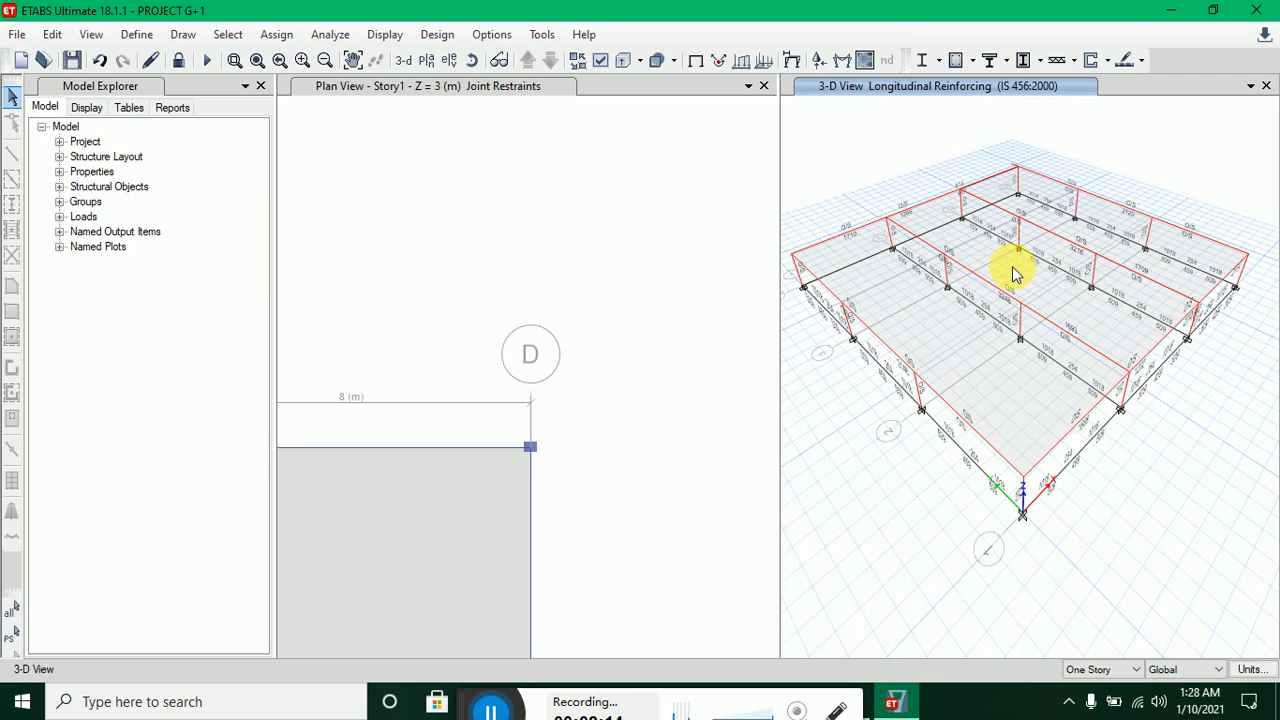
{"action": "scroll", "coordinate": [1012, 266], "scroll_direction": "up", "scroll_amount": 4}
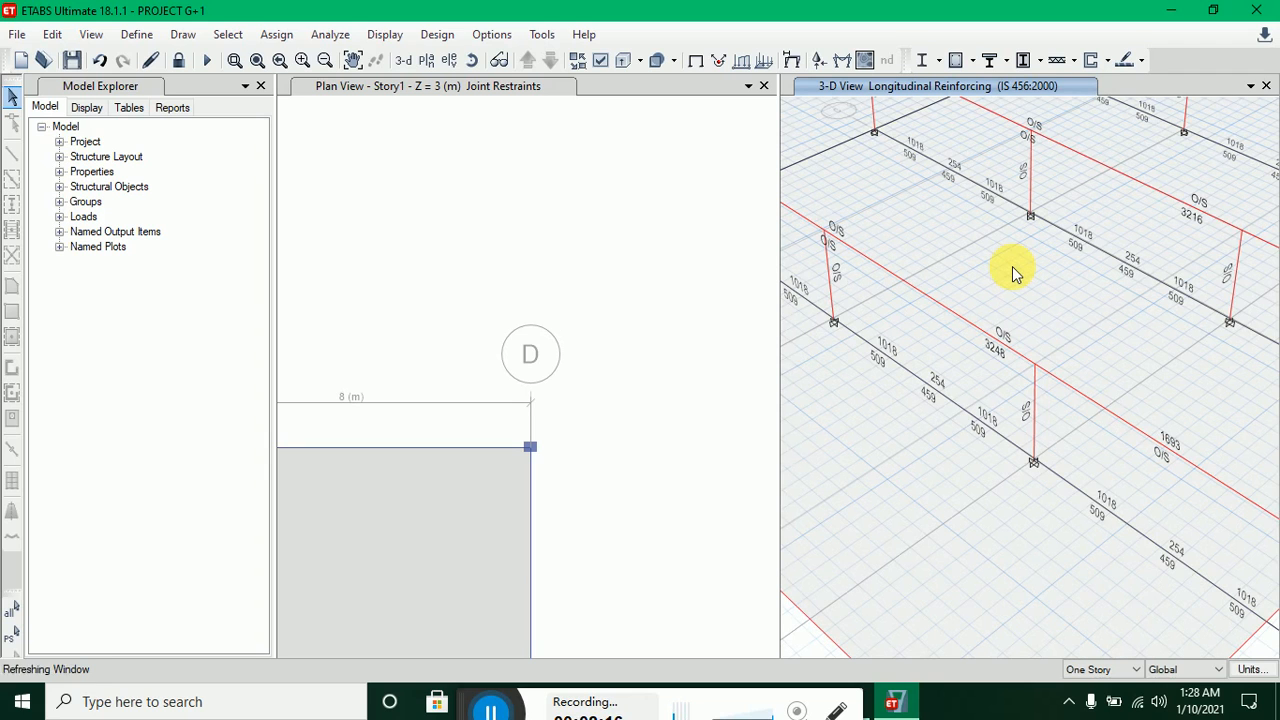
{"action": "scroll", "coordinate": [1013, 248], "scroll_direction": "down", "scroll_amount": 4}
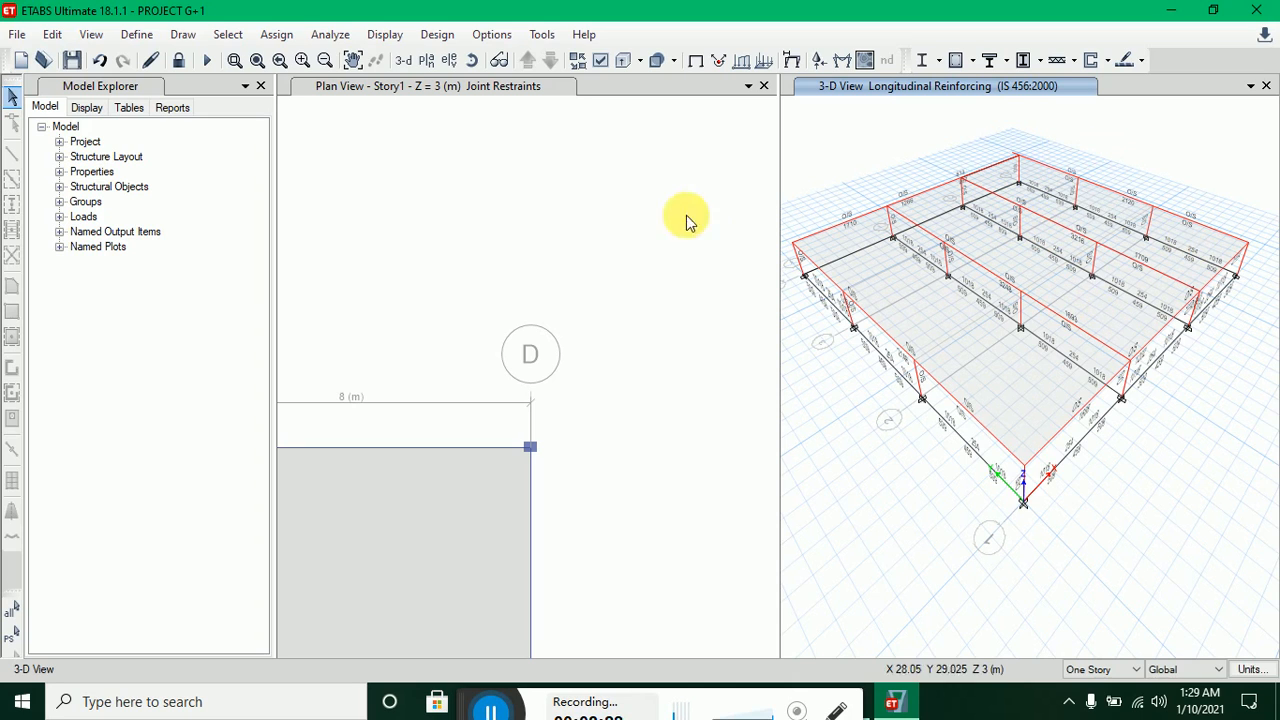
- Unlock the model, discarding its analysis results, and delete the Story1 edge beam along grid line D
{"action": "left_click", "coordinate": [180, 61]}
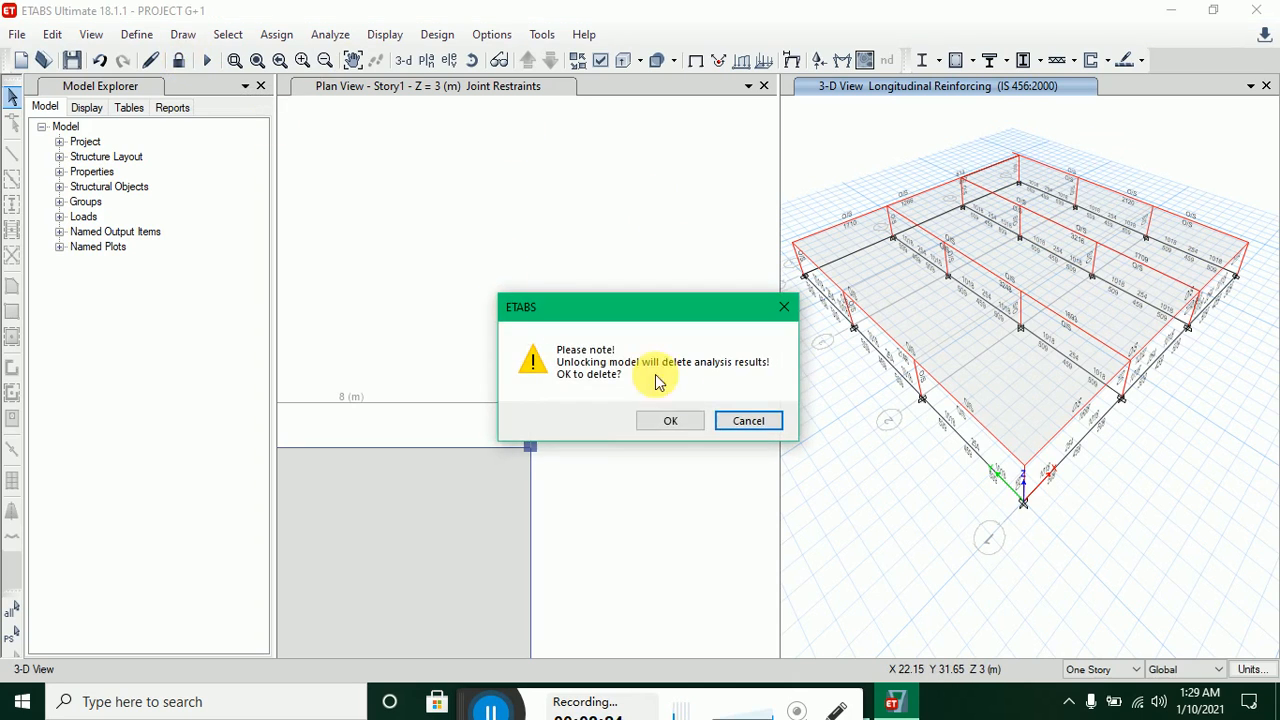
{"action": "left_click", "coordinate": [672, 422]}
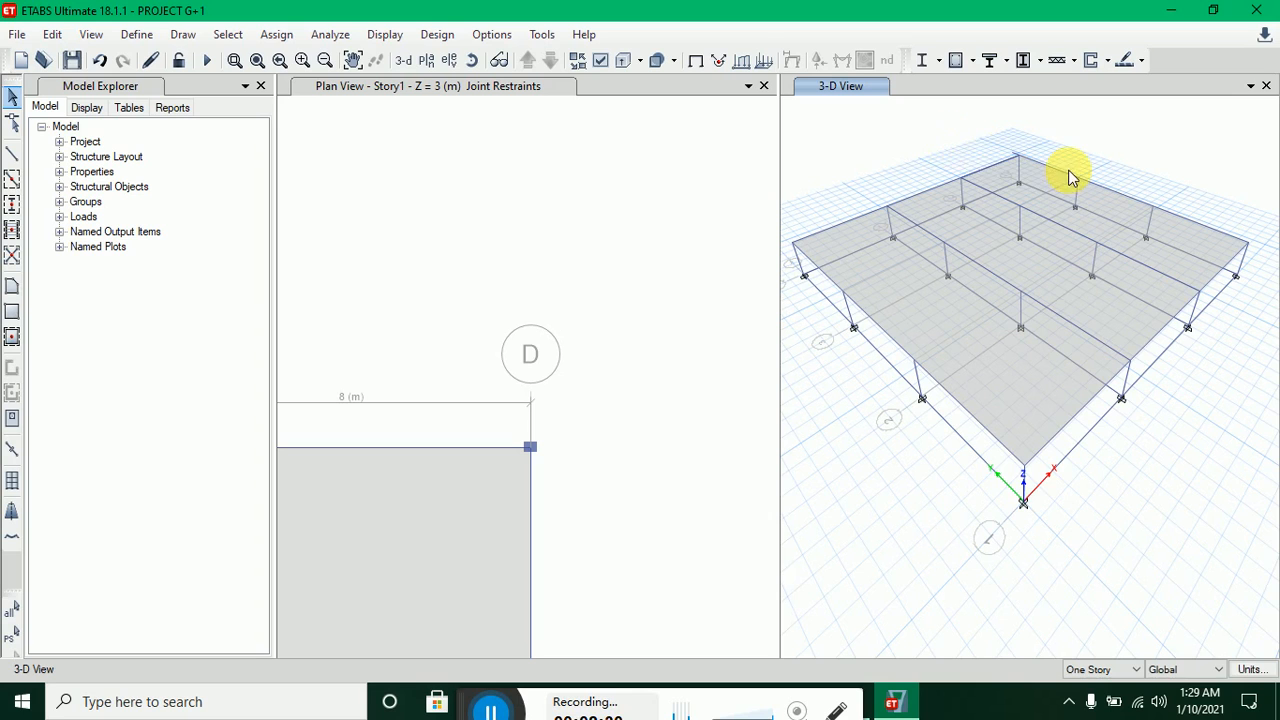
{"action": "scroll", "coordinate": [1040, 165], "scroll_direction": "up", "scroll_amount": 3}
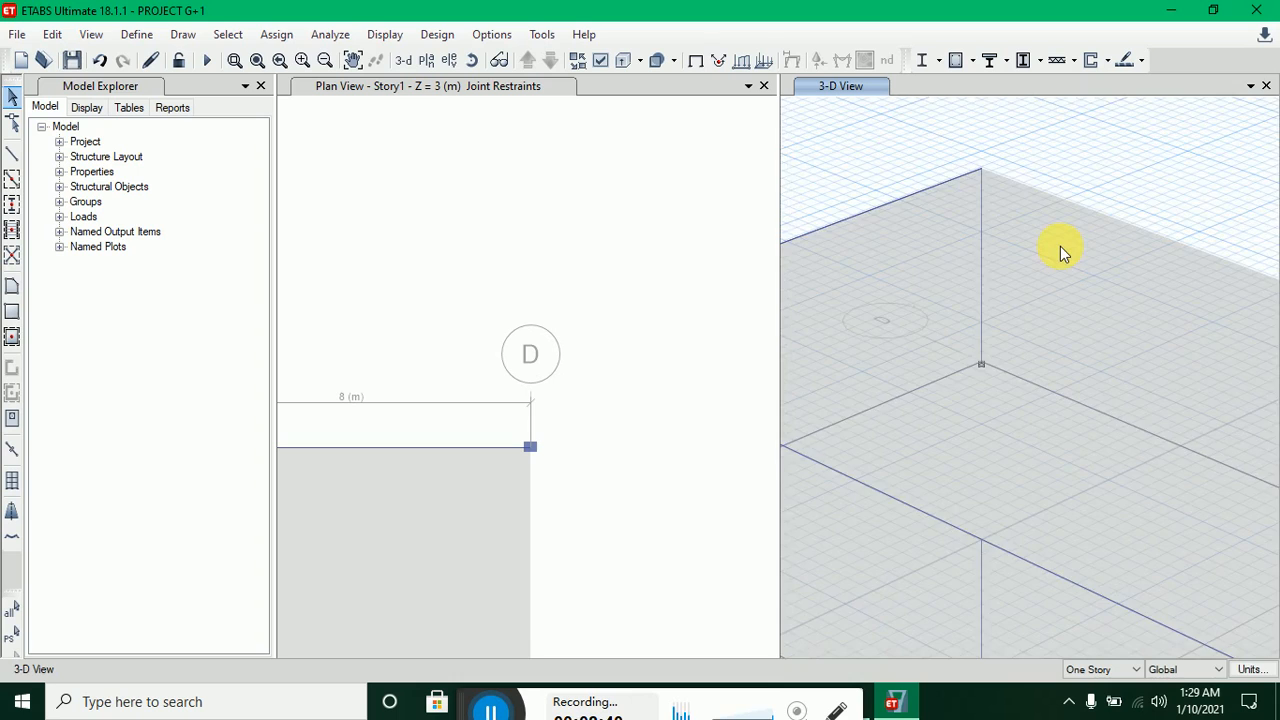
{"action": "scroll", "coordinate": [1060, 246], "scroll_direction": "down", "scroll_amount": 5}
{"action": "scroll", "coordinate": [1056, 290], "scroll_direction": "down", "scroll_amount": 3}
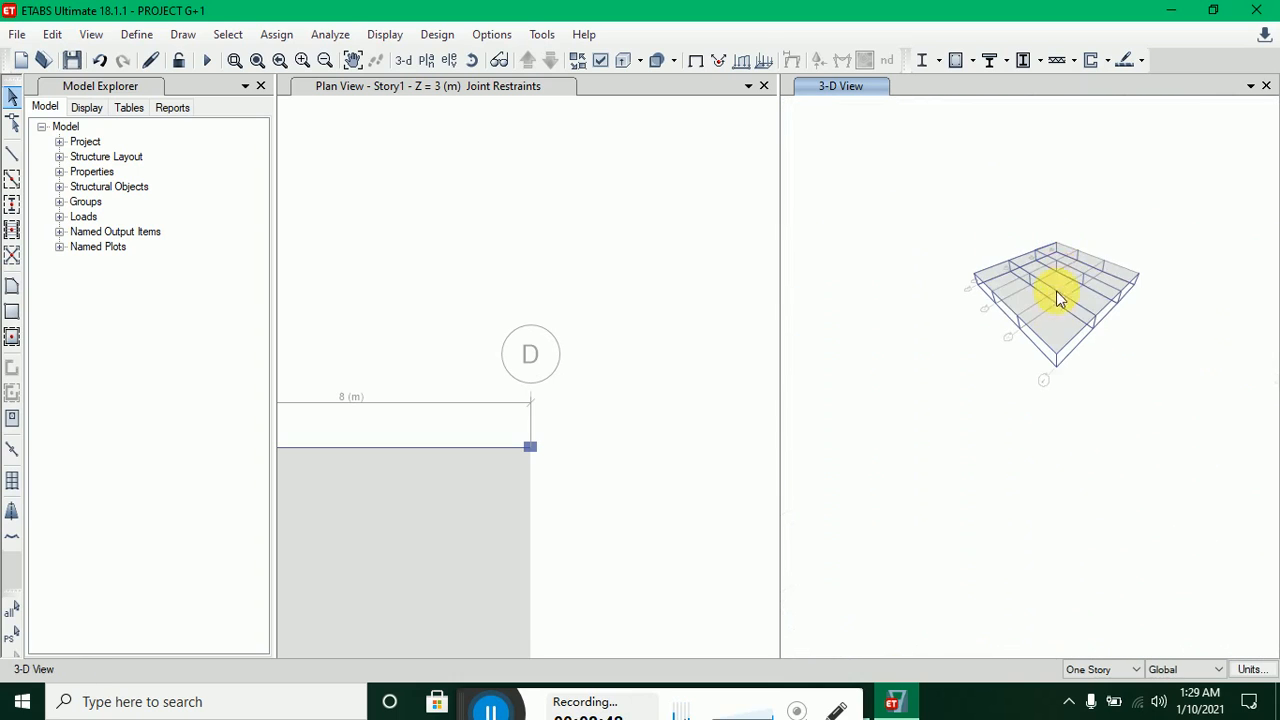
{"action": "scroll", "coordinate": [336, 284], "scroll_direction": "down", "scroll_amount": 4}
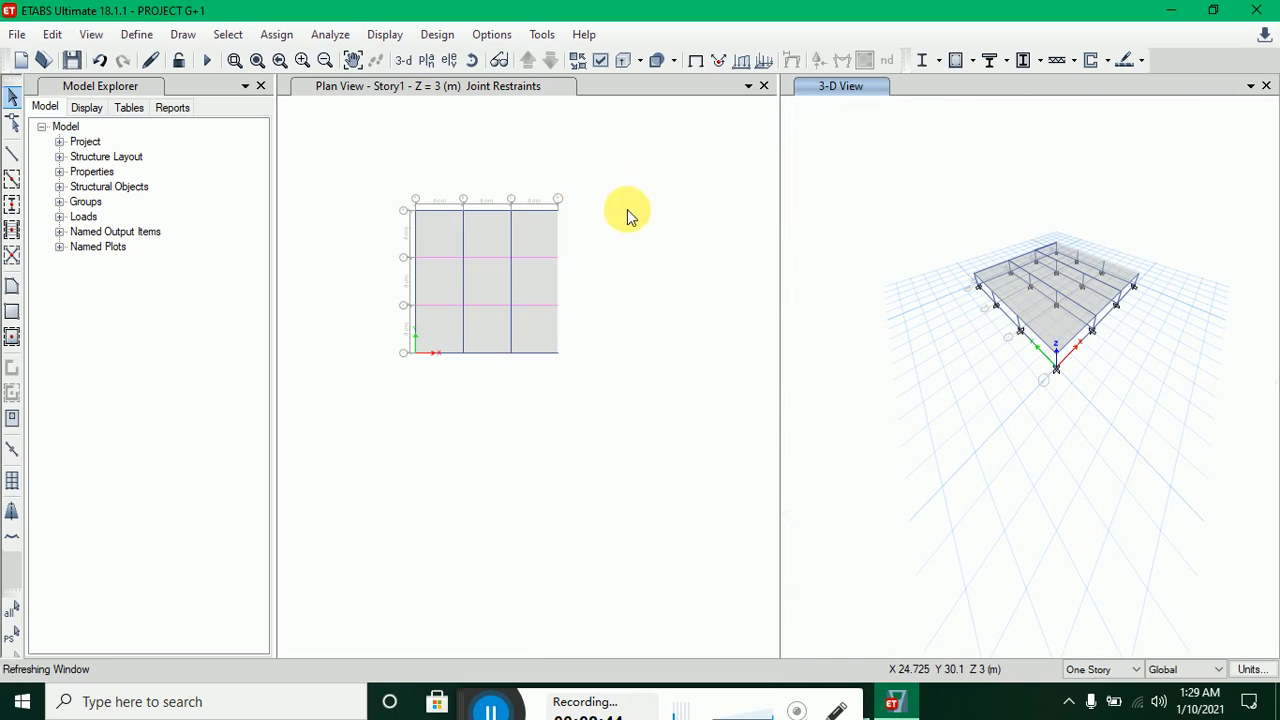
- Rename the BEAM 230*300 frame section as BEAM 230*350 and set its depth to 350 mm
{"action": "left_click", "coordinate": [12, 179]}
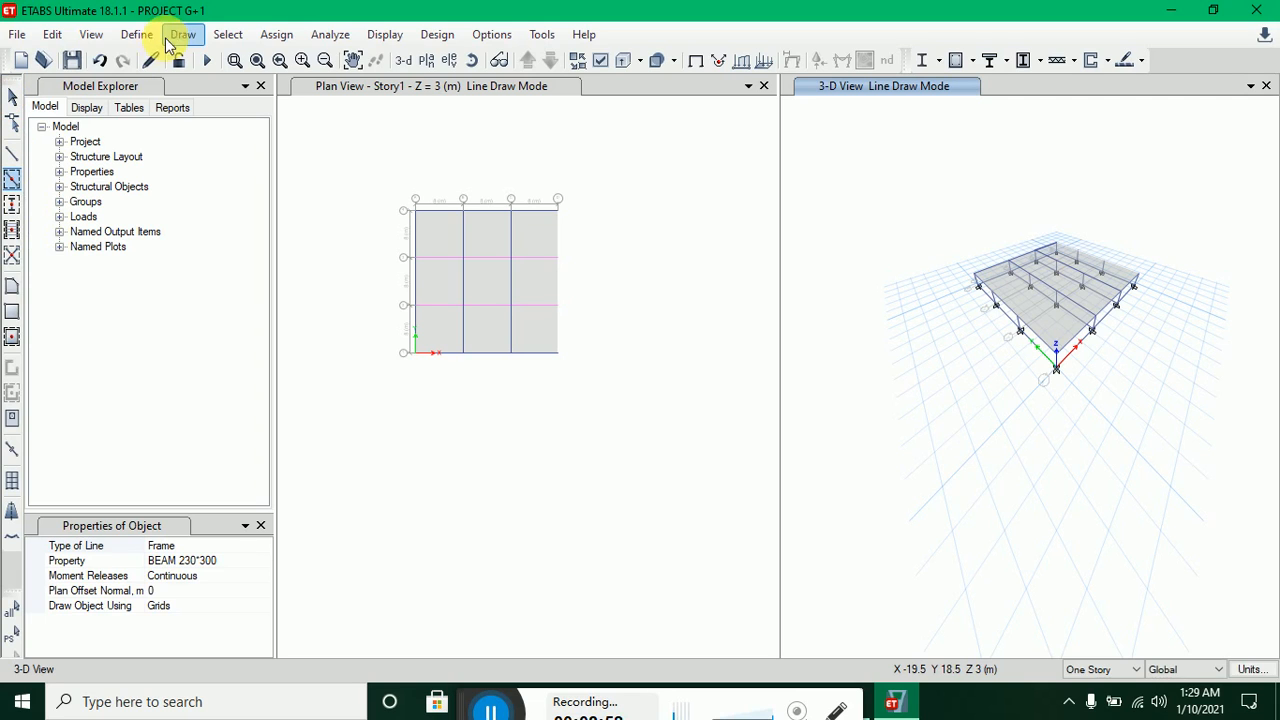
{"action": "left_click", "coordinate": [139, 36]}
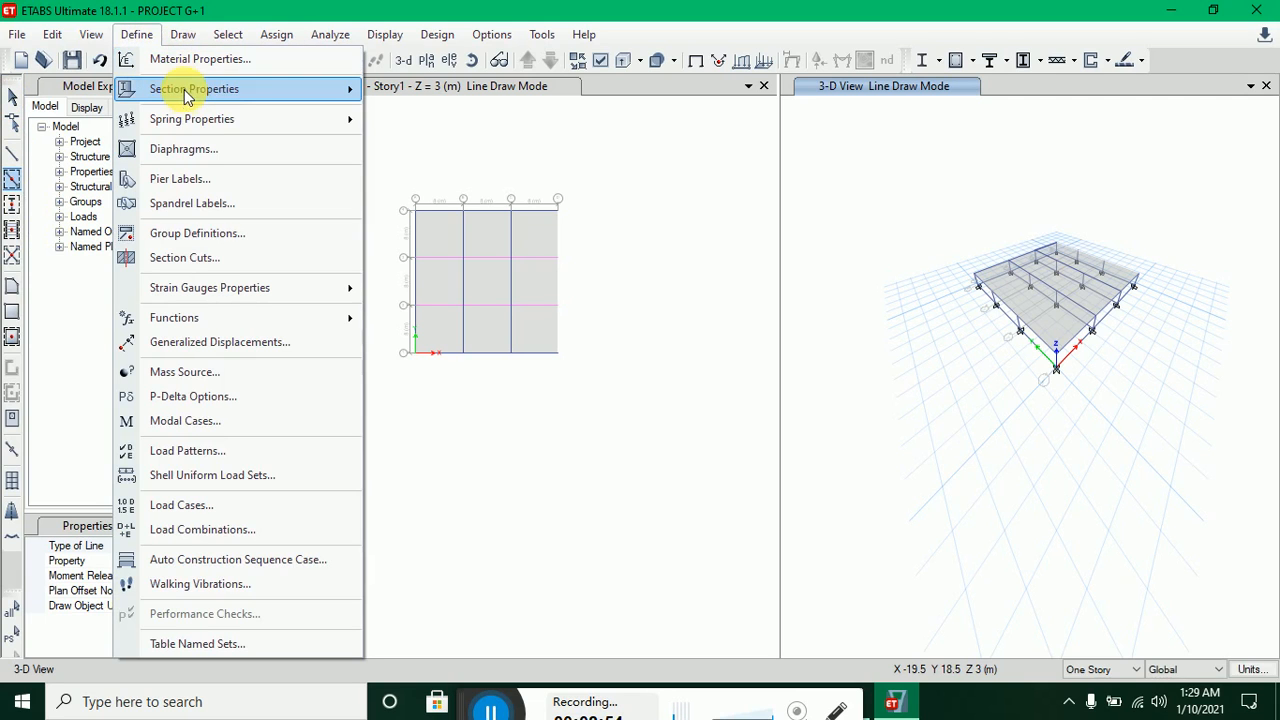
{"action": "mouse_move", "coordinate": [185, 92]}
{"action": "left_click", "coordinate": [420, 91]}
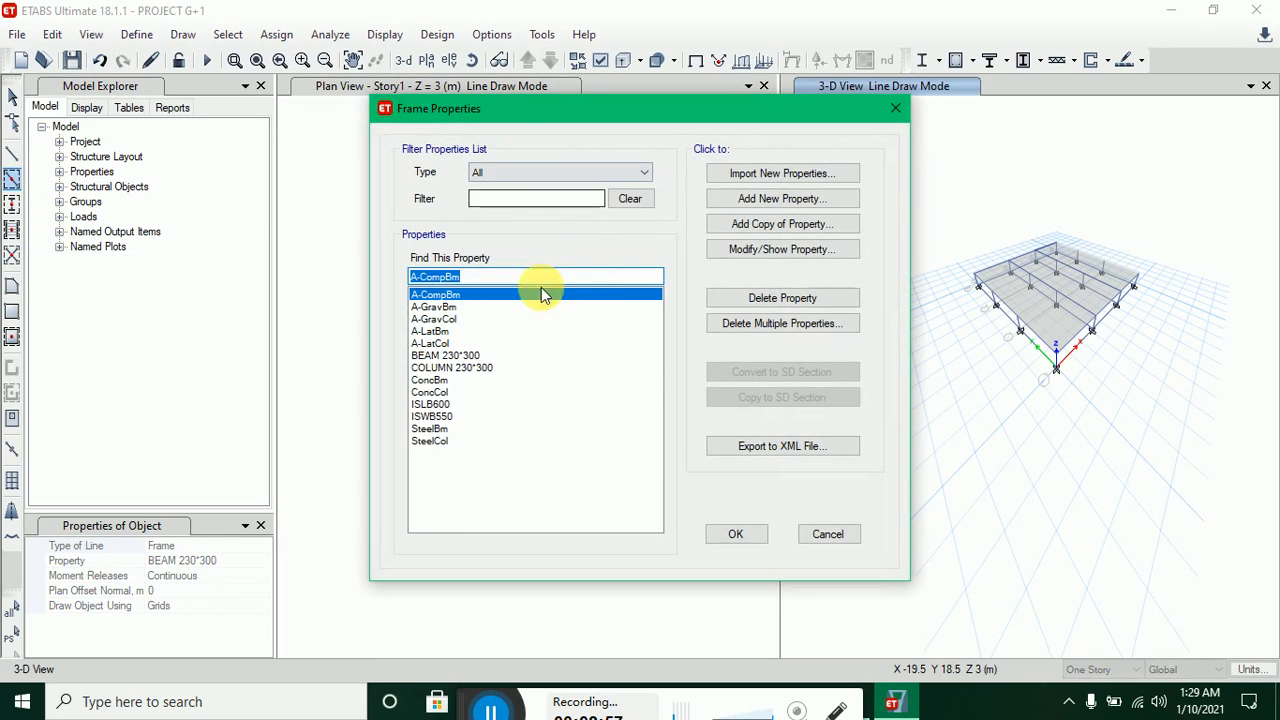
{"action": "left_click", "coordinate": [500, 355]}
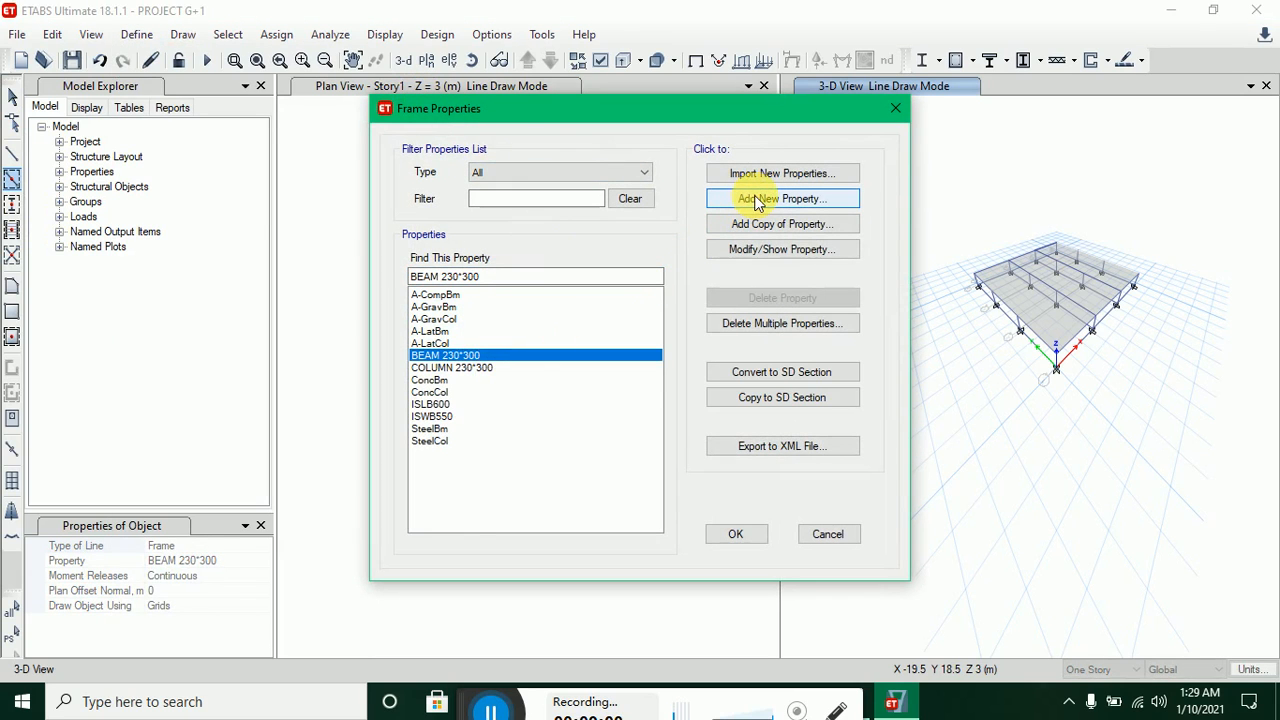
{"action": "left_click", "coordinate": [782, 250]}
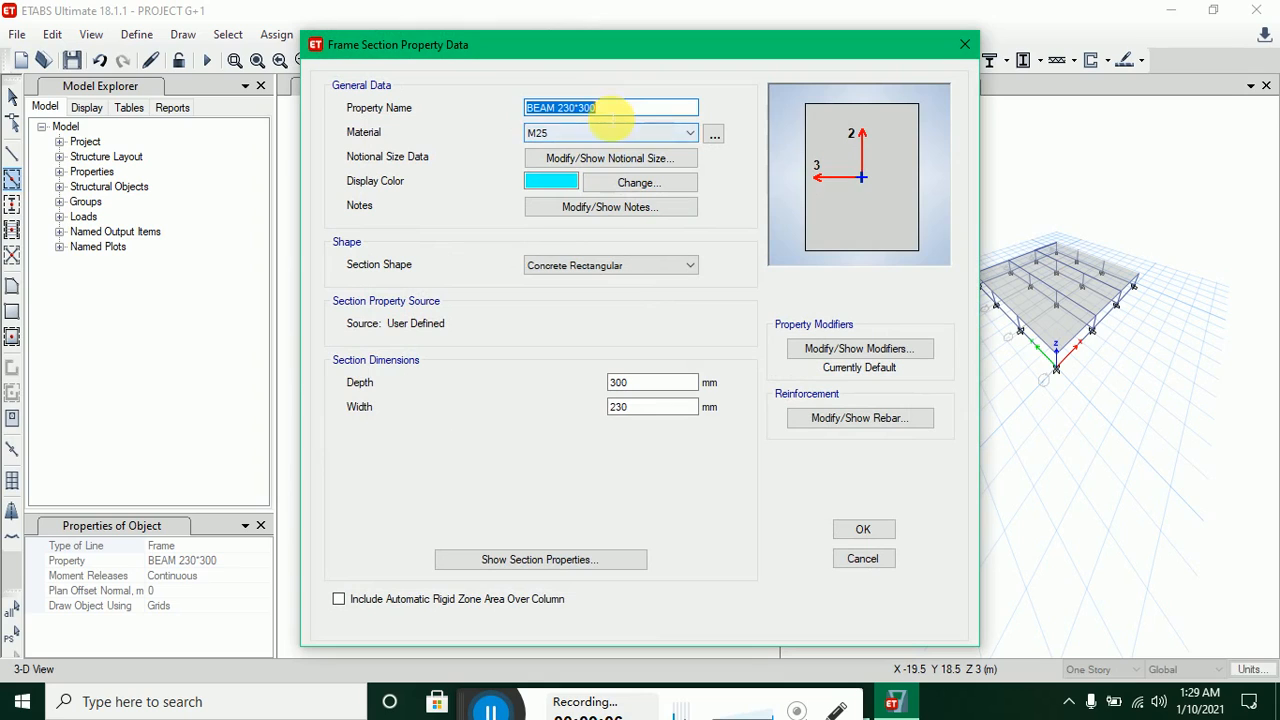
{"action": "left_click", "coordinate": [611, 113]}
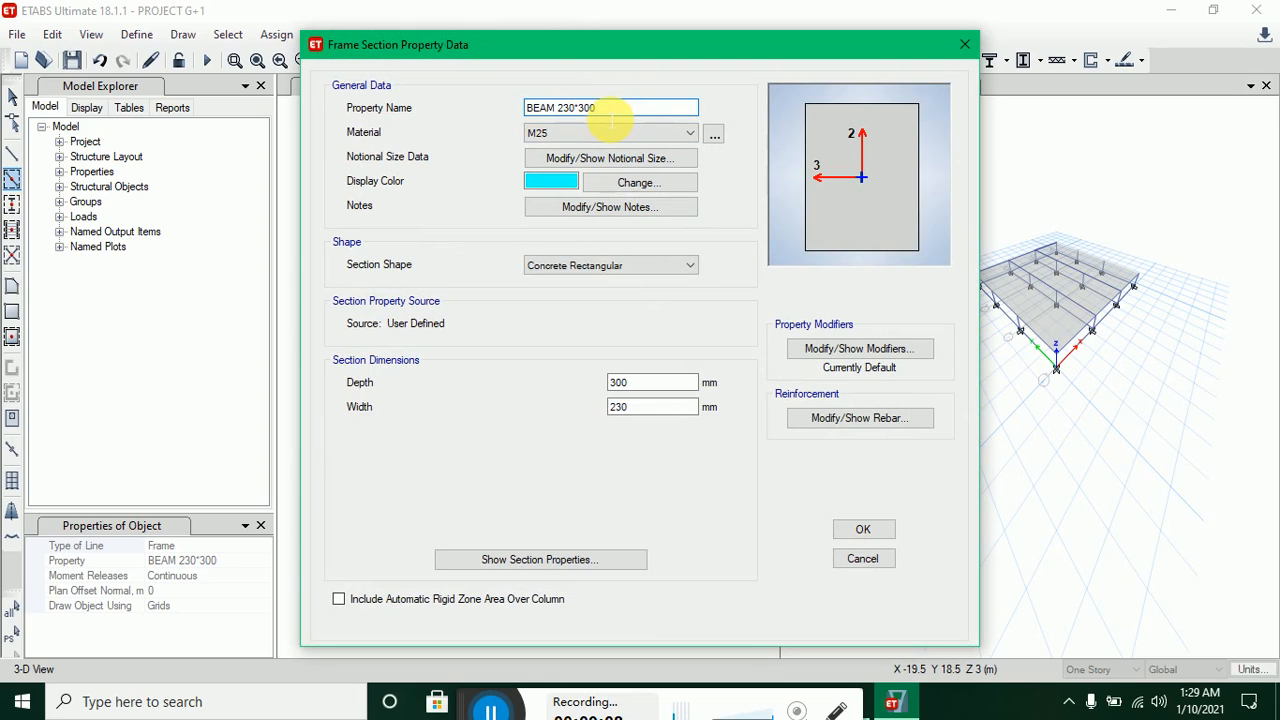
{"action": "type", "text": "50"}
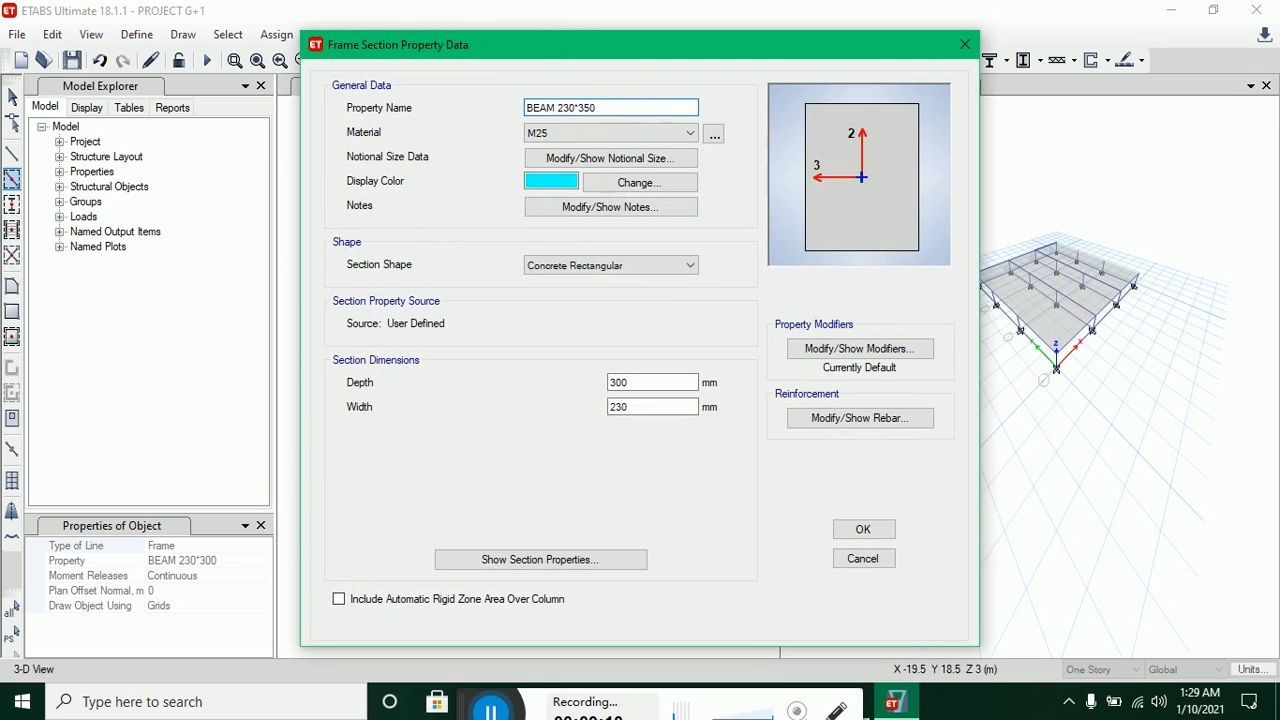
{"action": "left_click", "coordinate": [655, 384]}
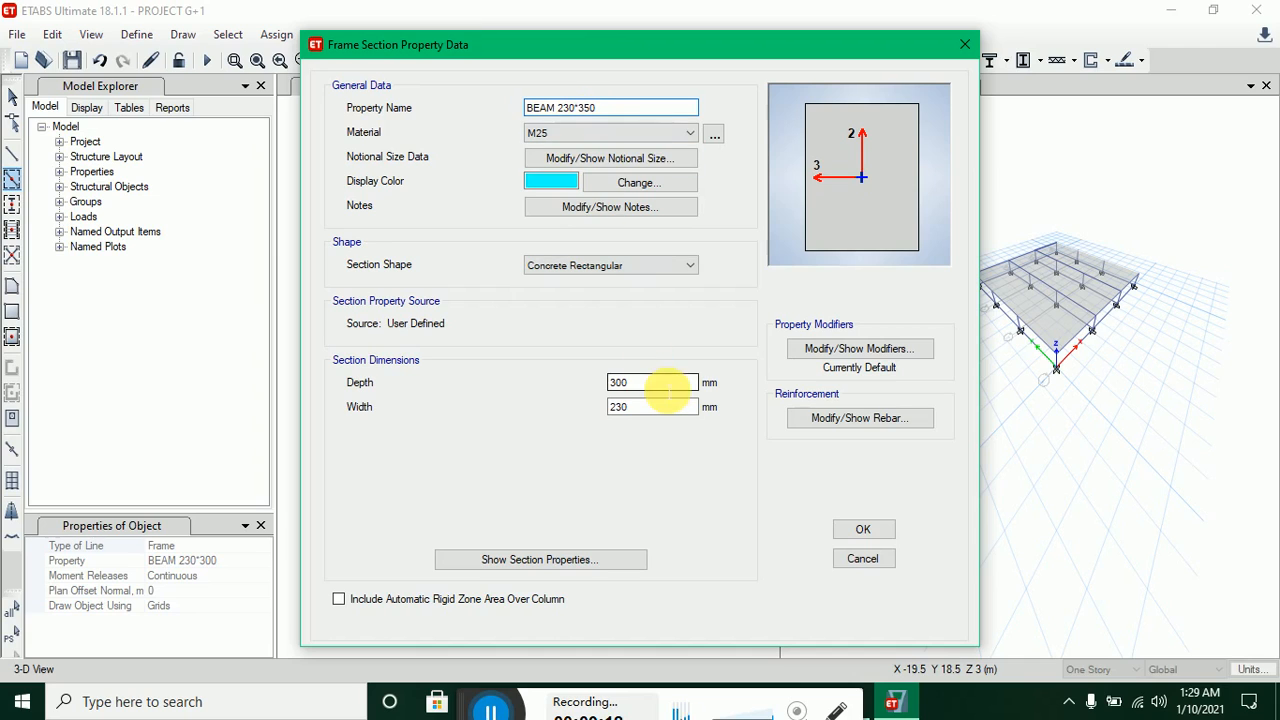
{"action": "type", "text": "5"}
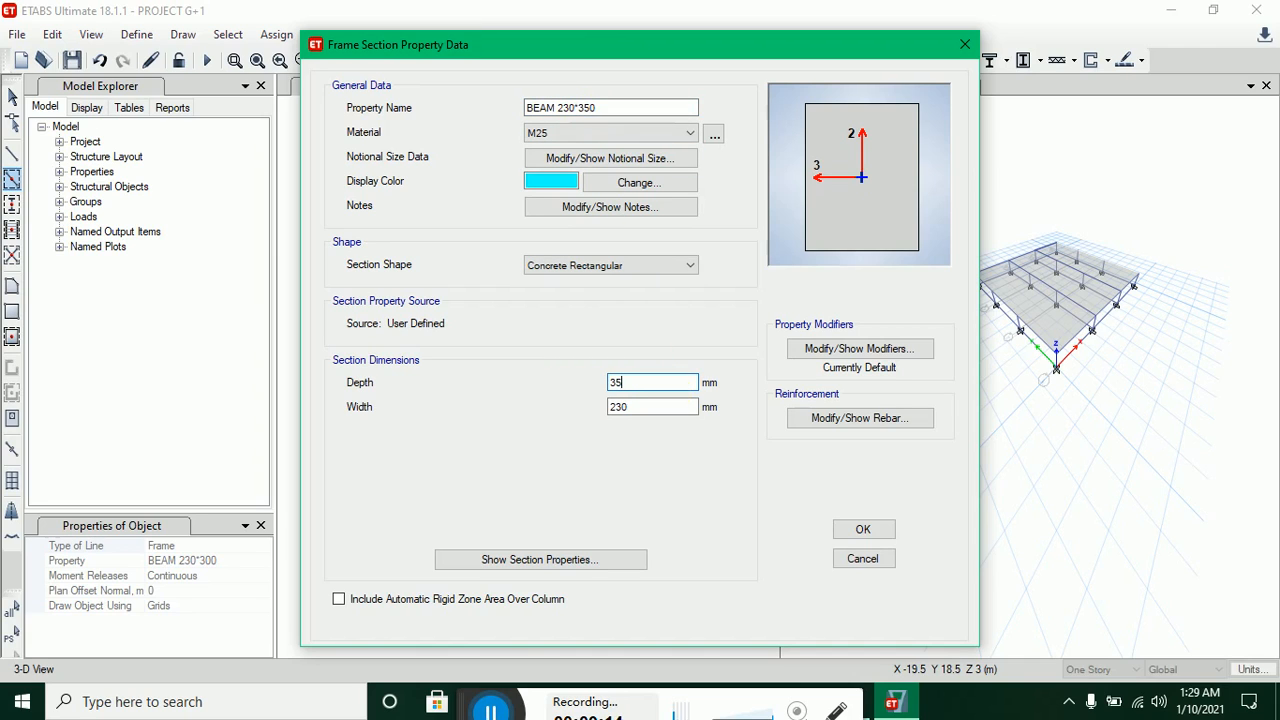
{"action": "left_click", "coordinate": [868, 532]}
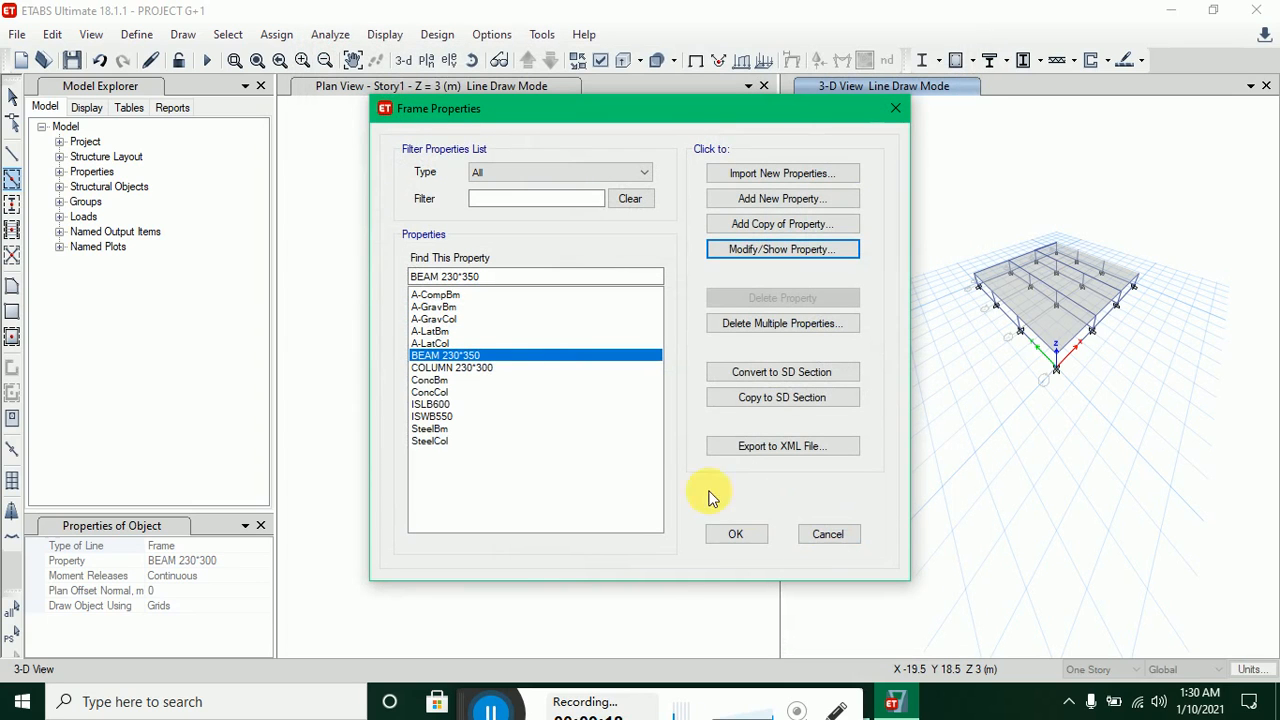
- Rename the COLUMN 230*300 frame section as COLUMN 230*450 and set its depth to 450 mm
{"action": "left_click", "coordinate": [526, 369]}
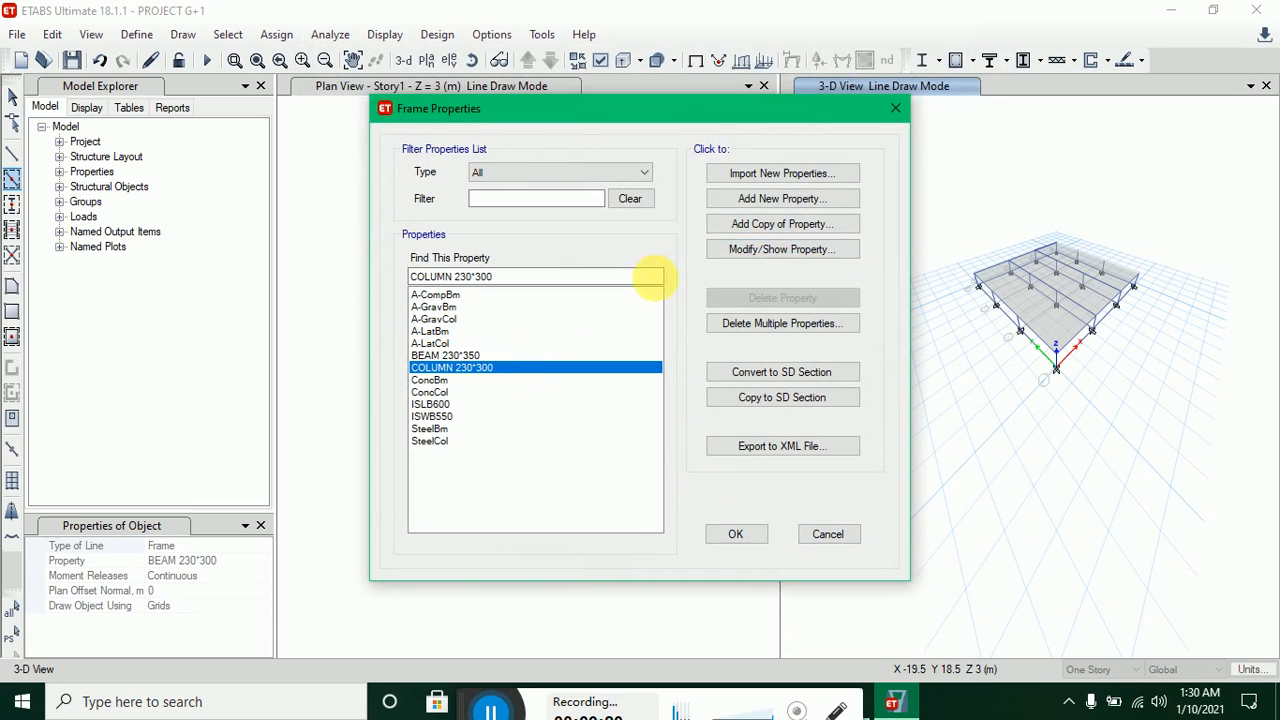
{"action": "left_click", "coordinate": [781, 250]}
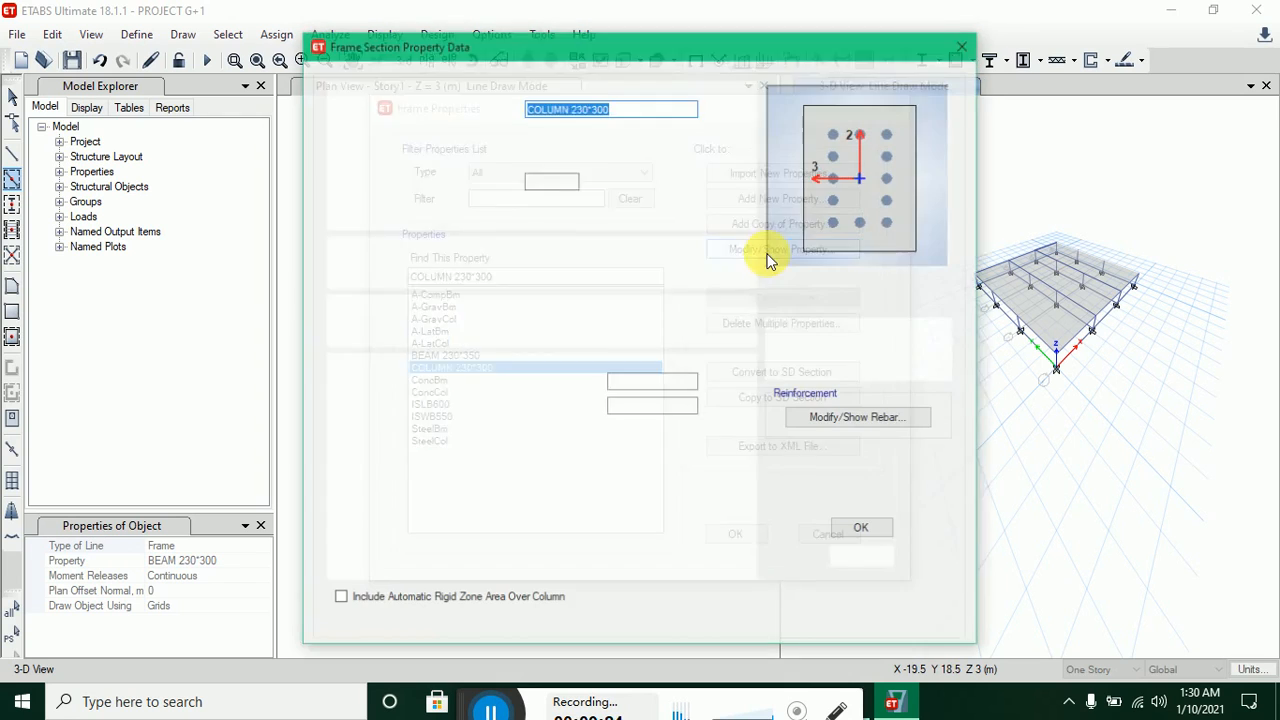
{"action": "left_click", "coordinate": [622, 110]}
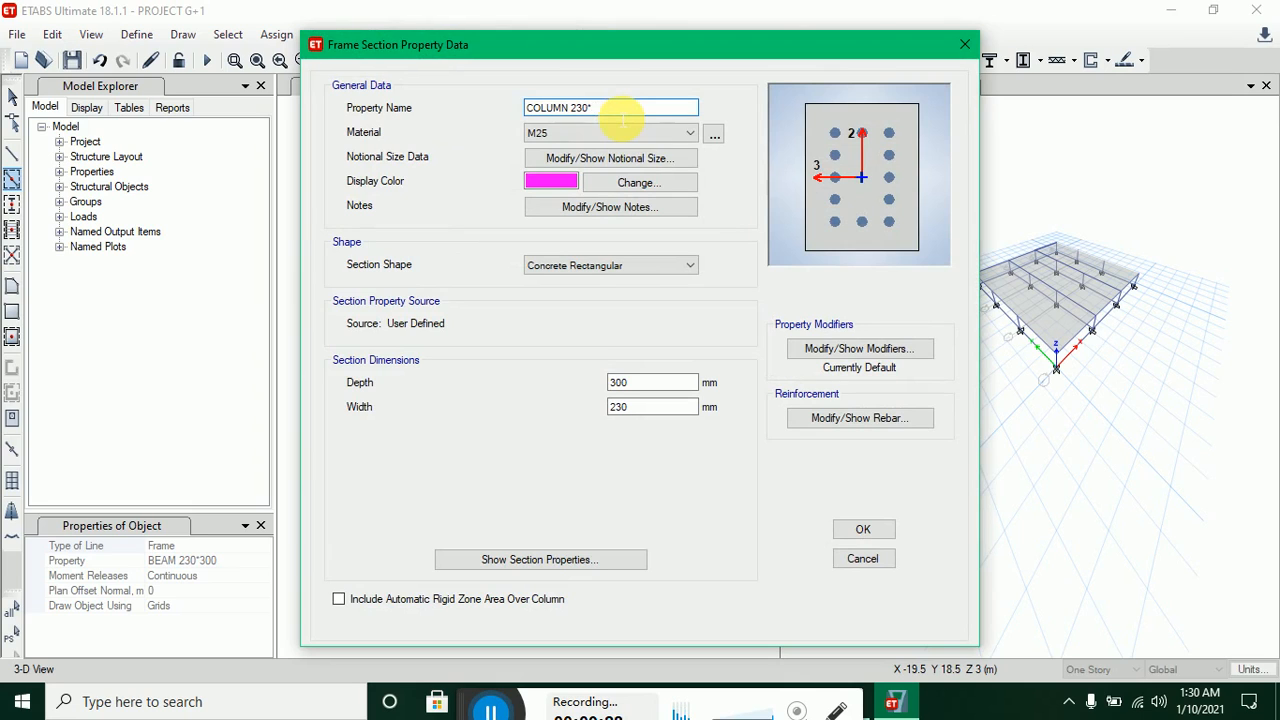
{"action": "type", "text": "400"}
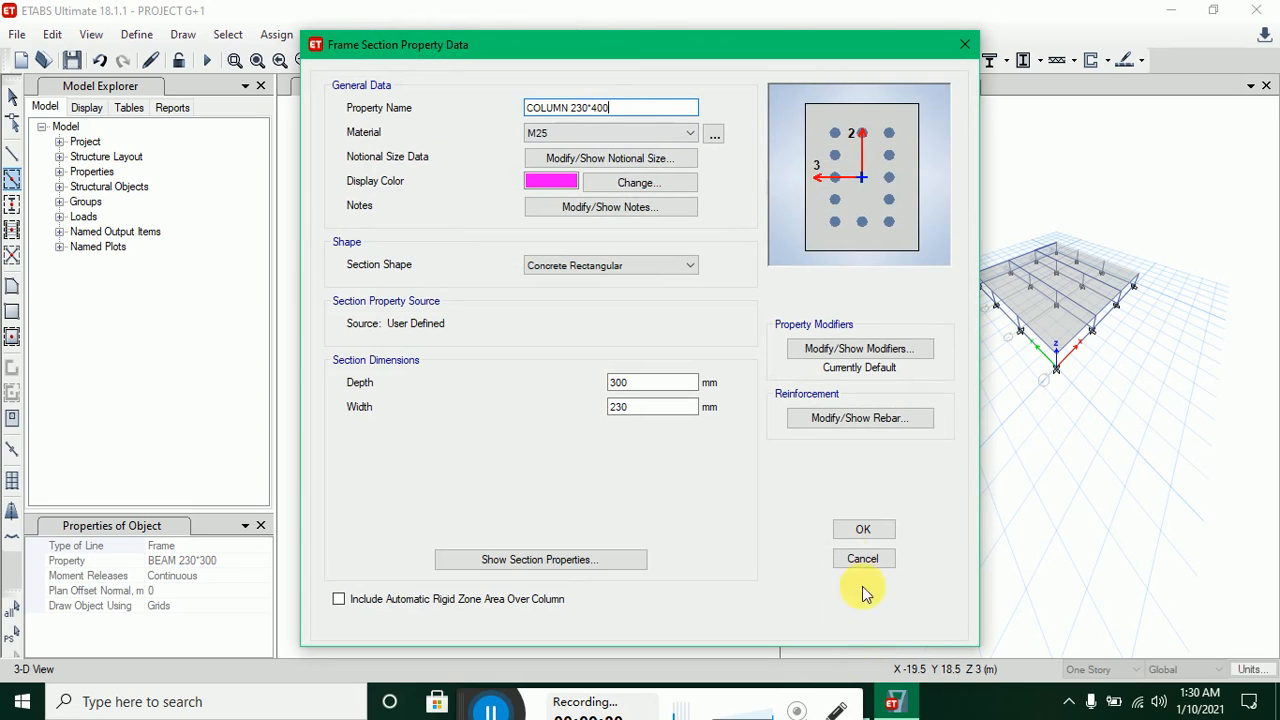
{"action": "left_click", "coordinate": [640, 383]}
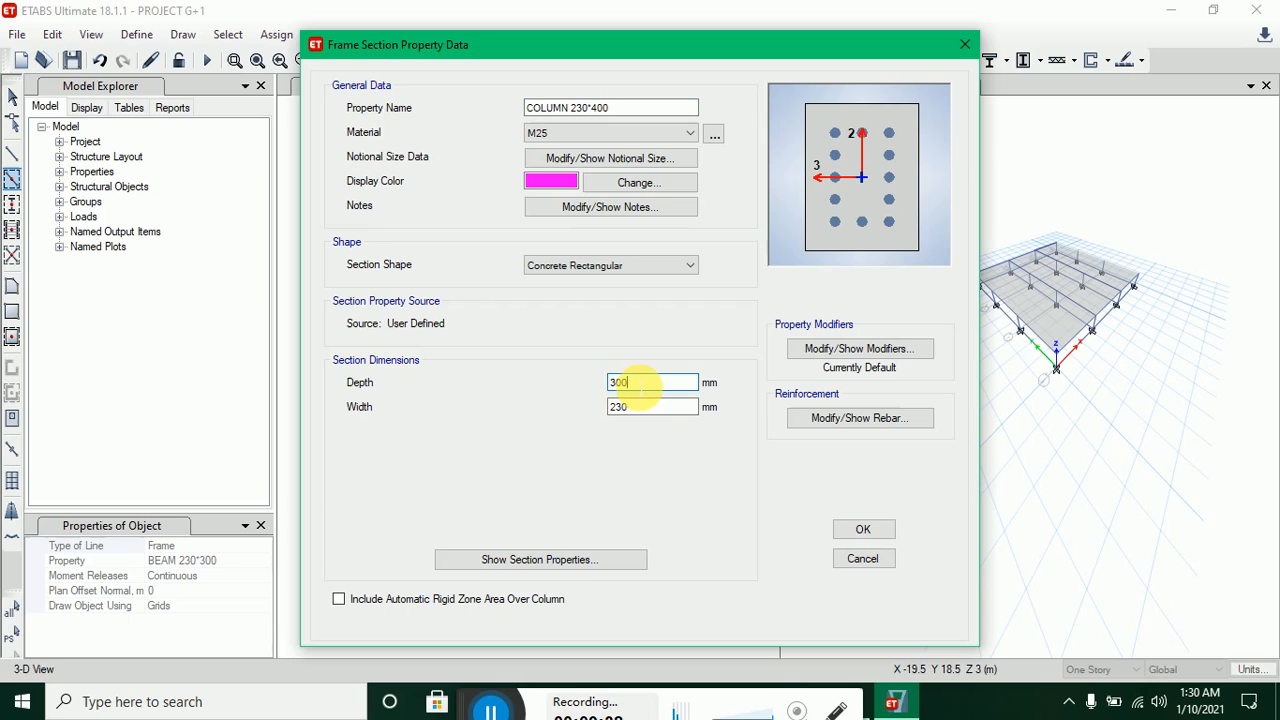
{"action": "type", "text": "40"}
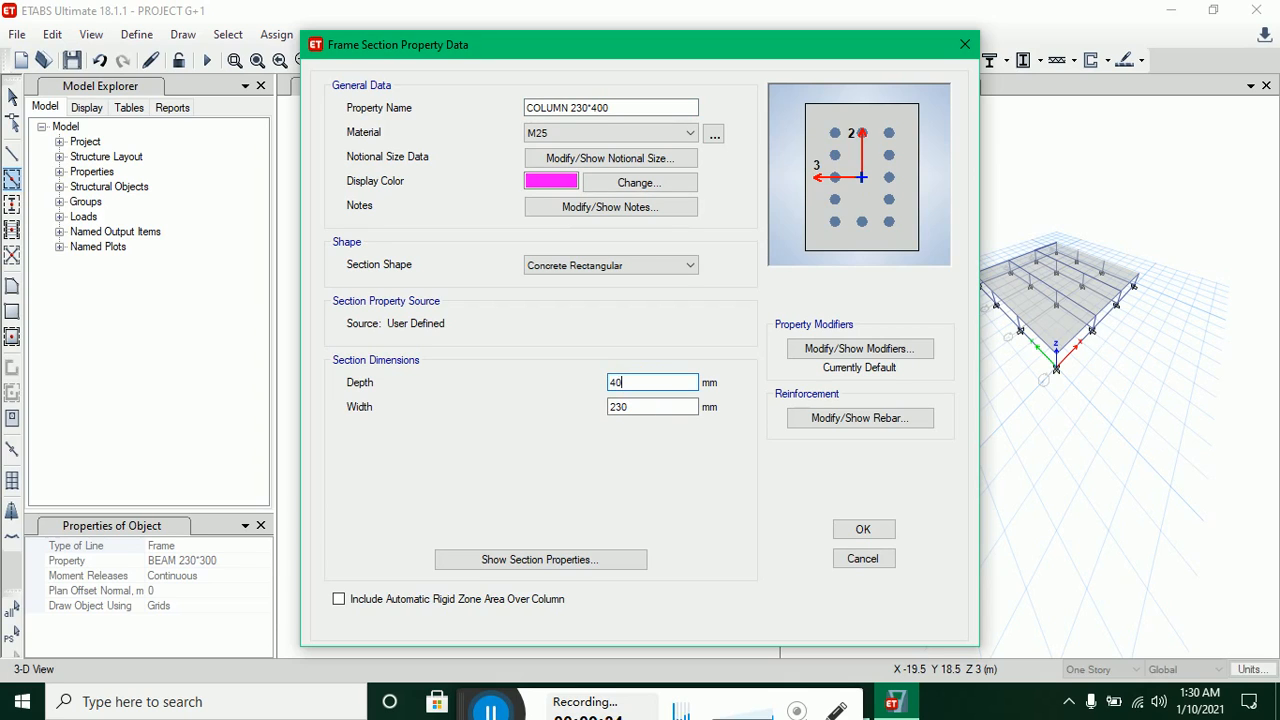
{"action": "left_click", "coordinate": [872, 529]}
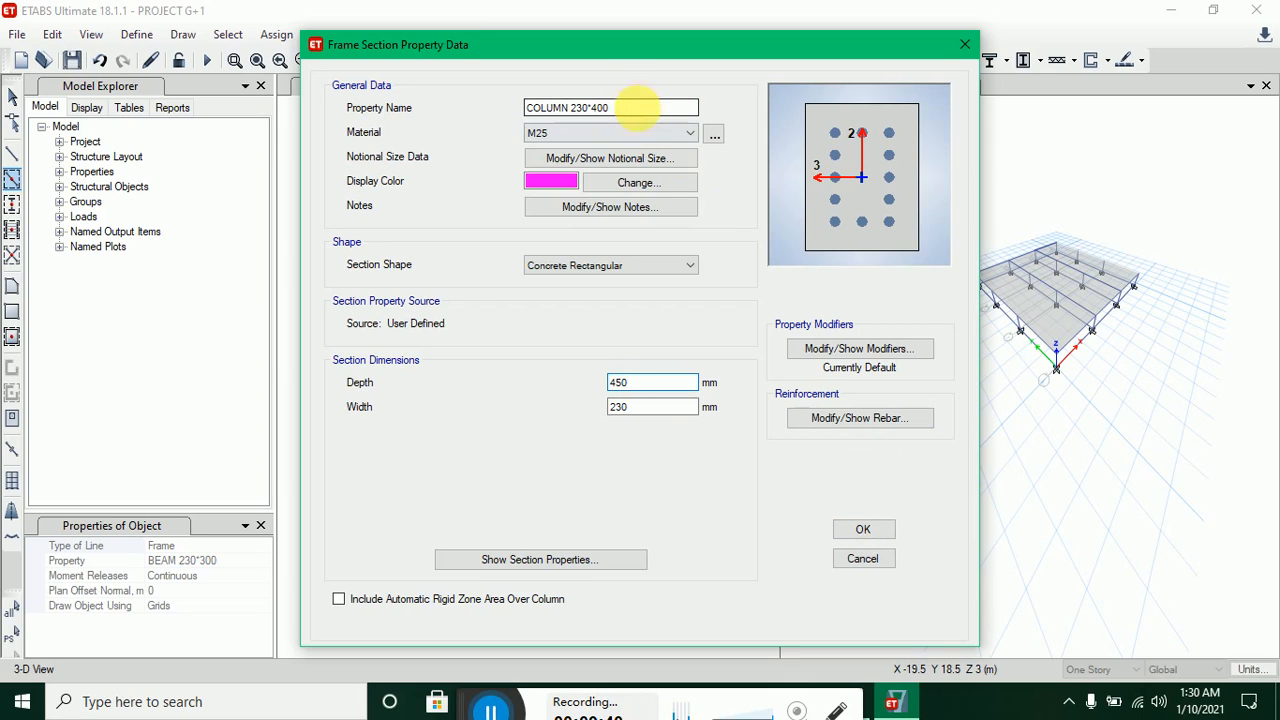
{"action": "left_click", "coordinate": [645, 115]}
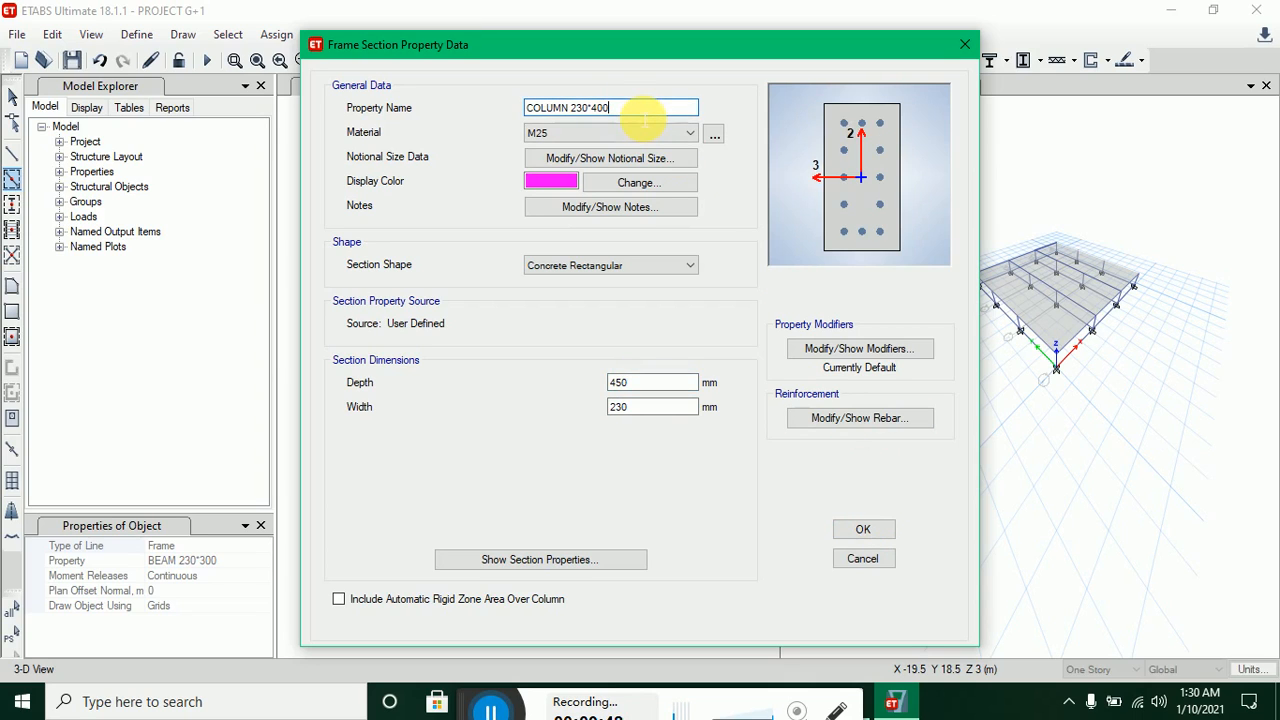
{"action": "type", "text": "5"}
{"action": "left_click", "coordinate": [848, 533]}
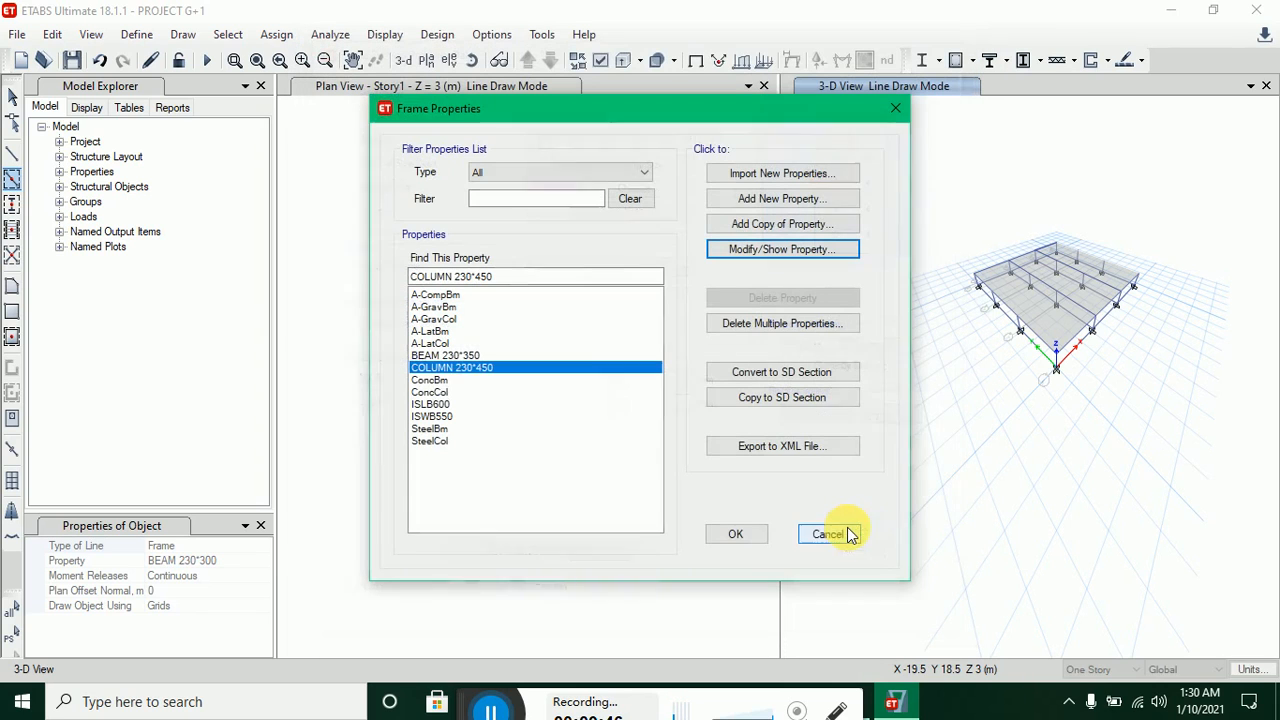
- Set the concrete beam section's depth to 450 mm, rename it BEAM 230*450, and accept the frame section changes
{"action": "left_click", "coordinate": [443, 356]}
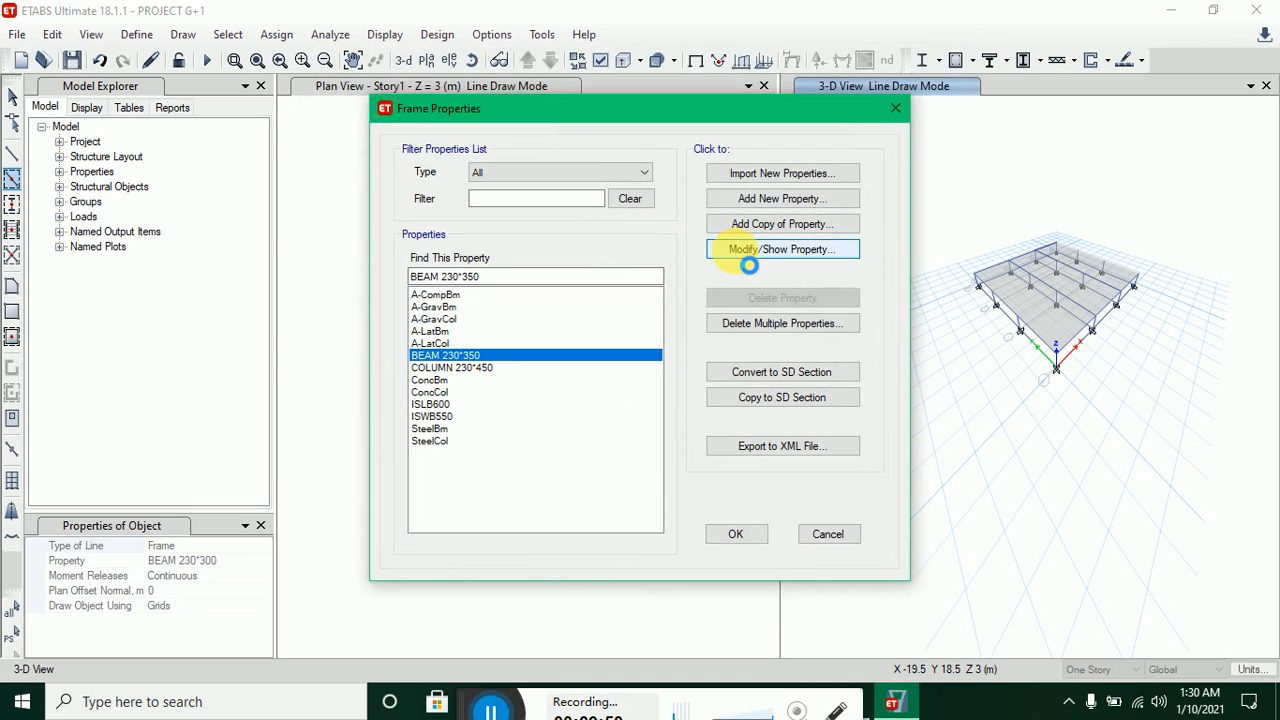
{"action": "left_click", "coordinate": [738, 250]}
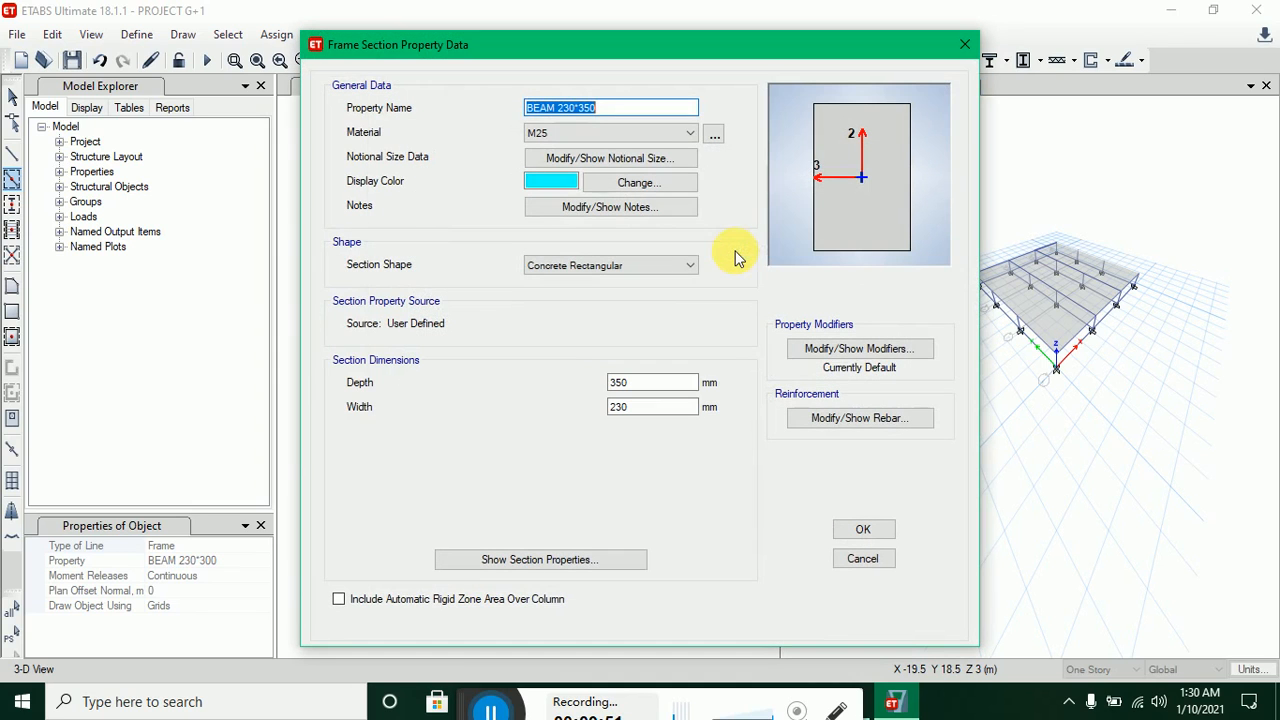
{"action": "left_click", "coordinate": [670, 384]}
{"action": "type", "text": "4"}
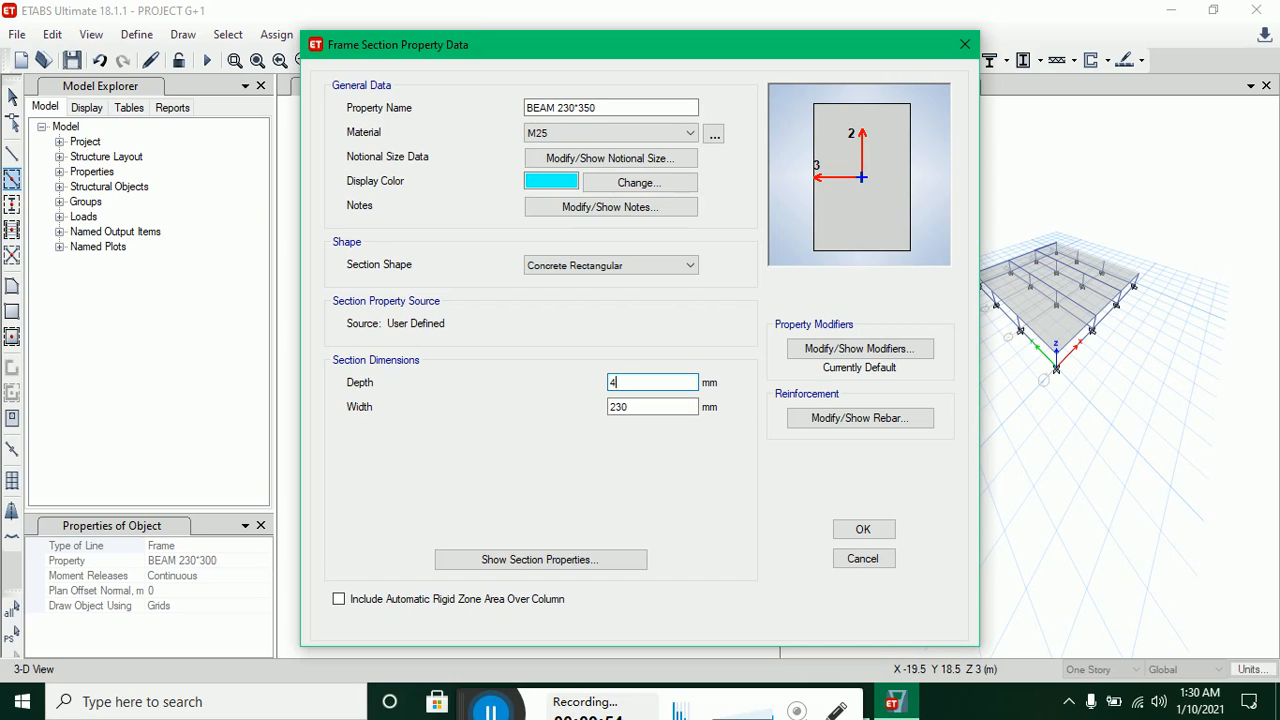
{"action": "left_click", "coordinate": [641, 106]}
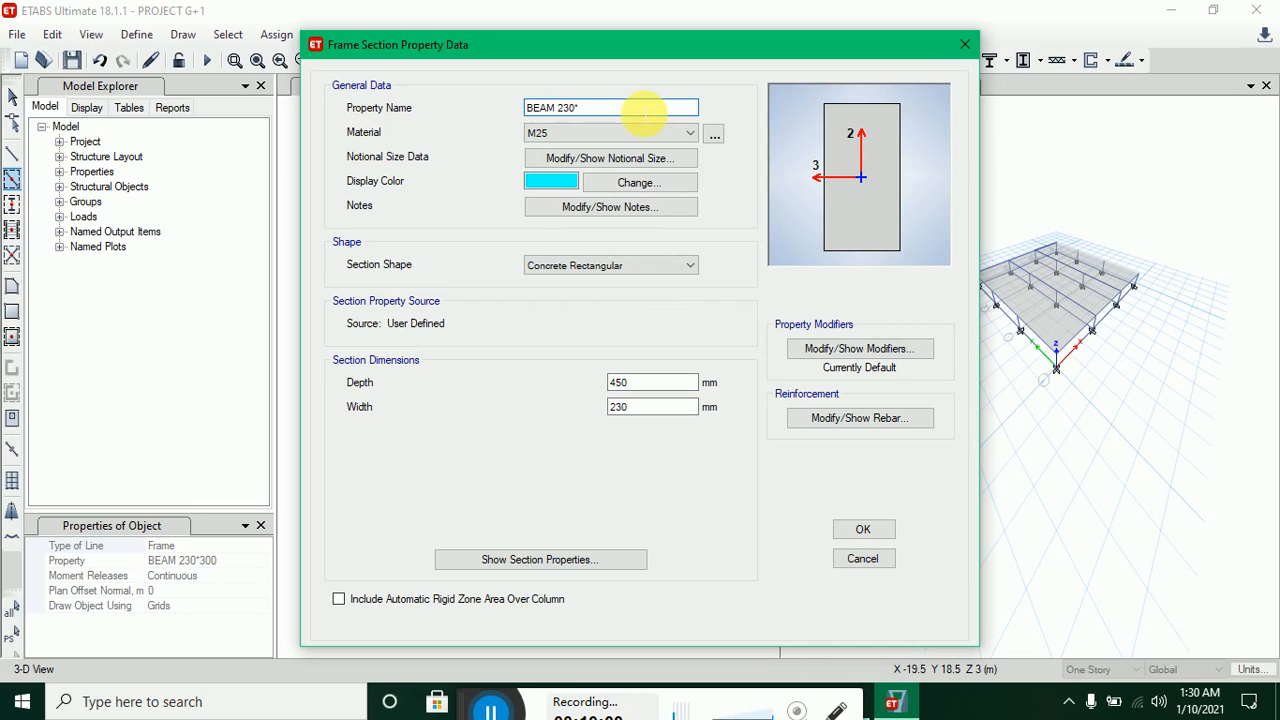
{"action": "type", "text": "450"}
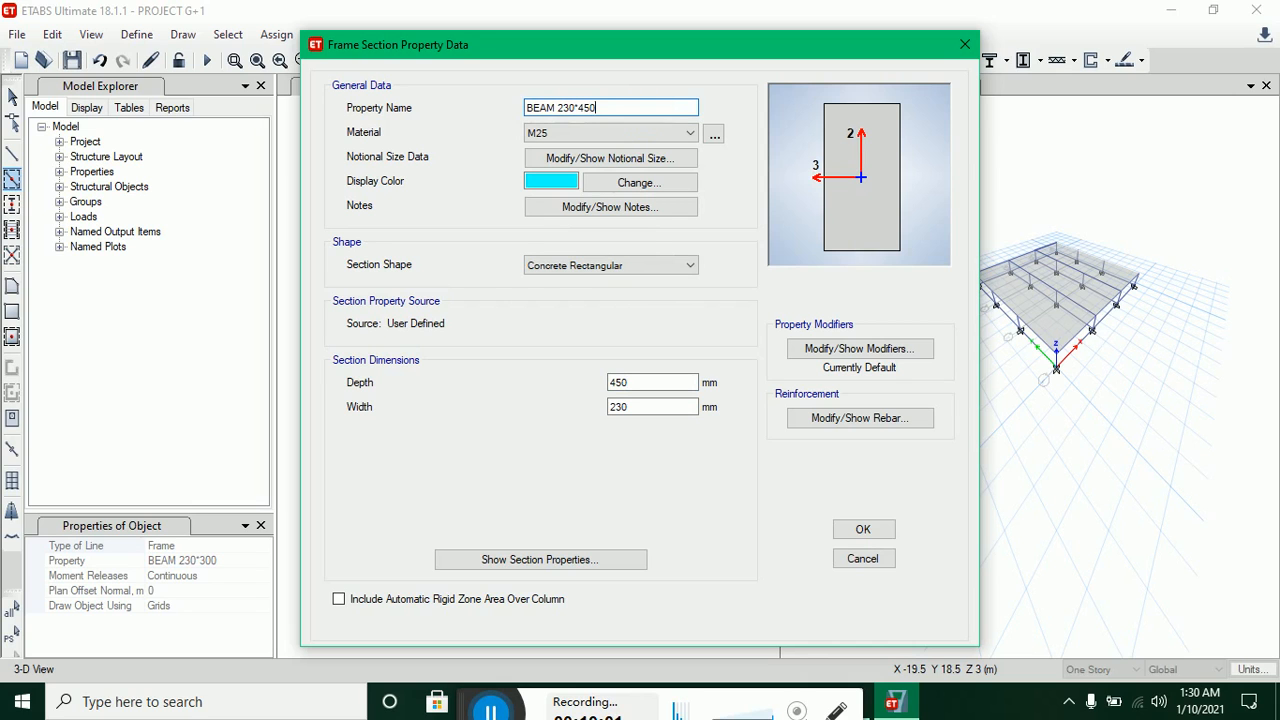
{"action": "left_click", "coordinate": [850, 531]}
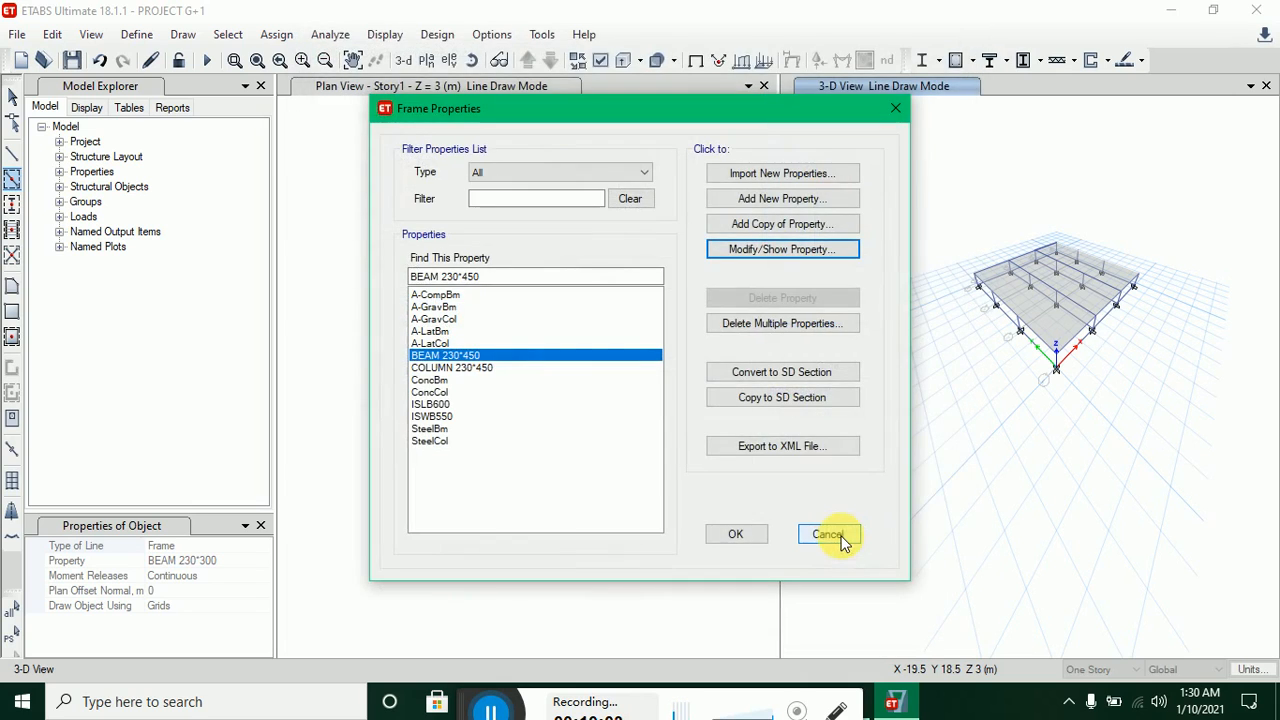
{"action": "left_click", "coordinate": [748, 539]}
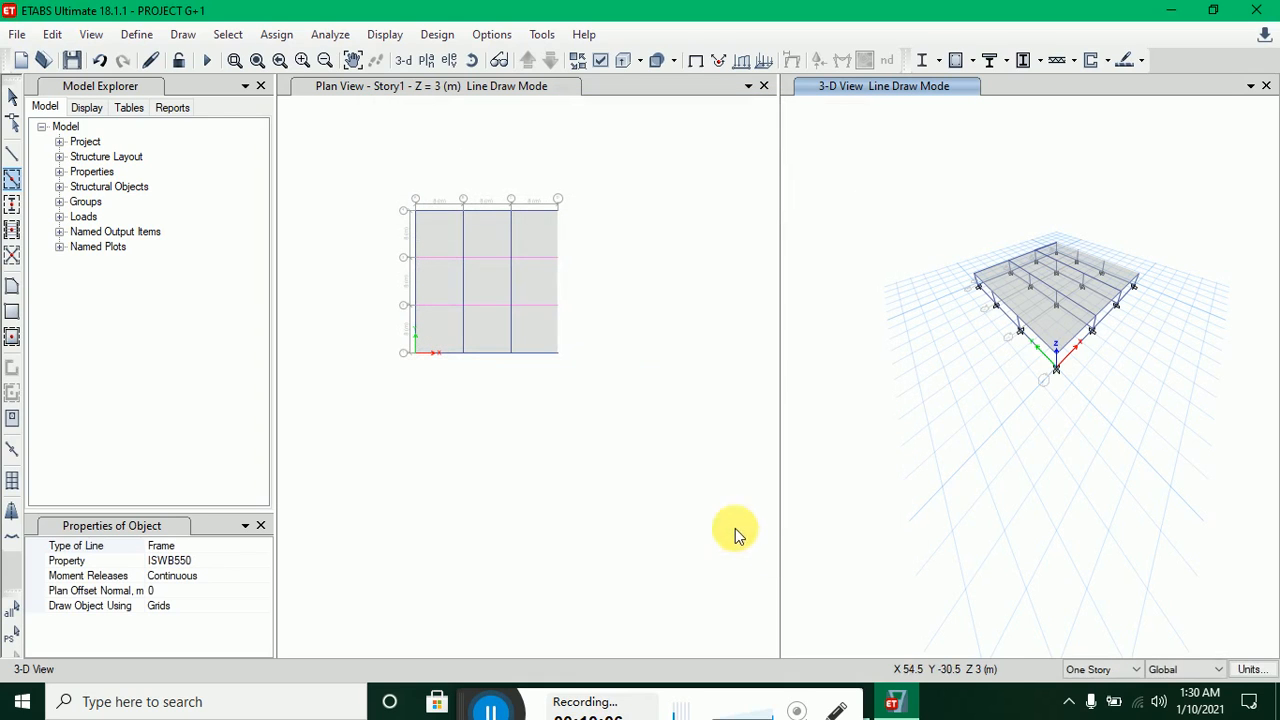
- Select all beams in the model by object type and delete them
{"action": "left_click", "coordinate": [228, 34]}
{"action": "mouse_move", "coordinate": [270, 36]}
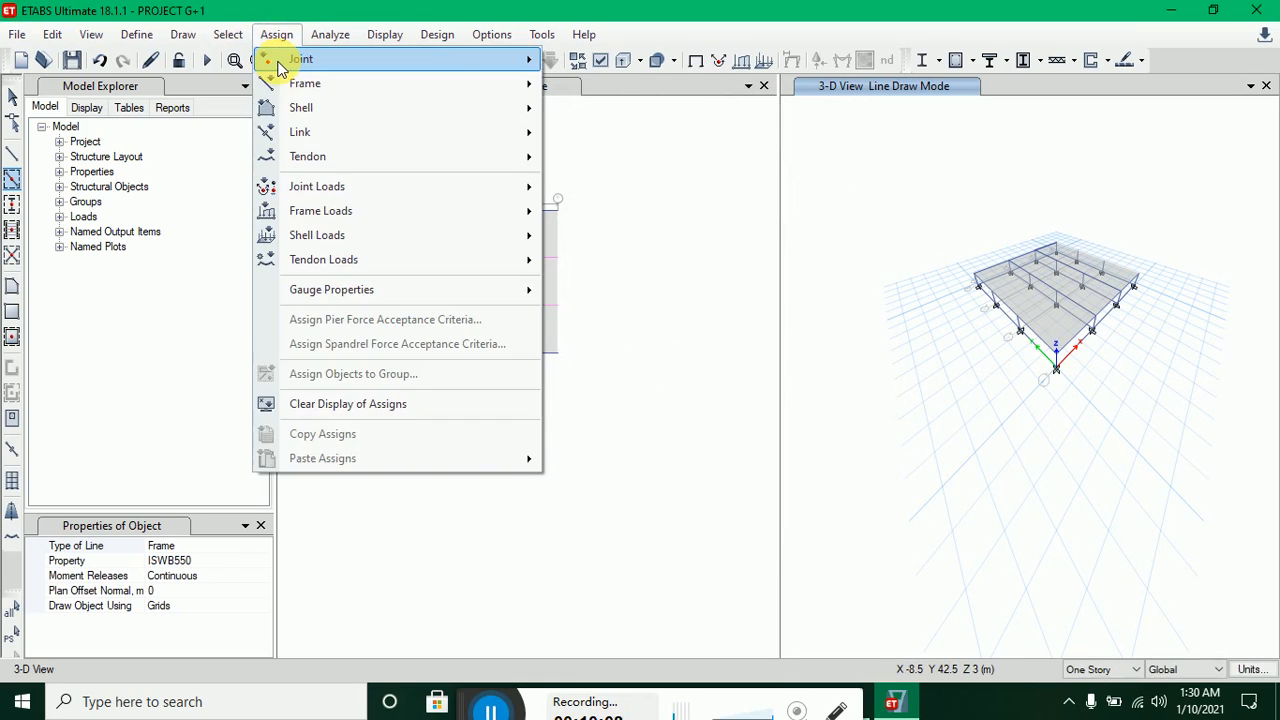
{"action": "mouse_move", "coordinate": [230, 34]}
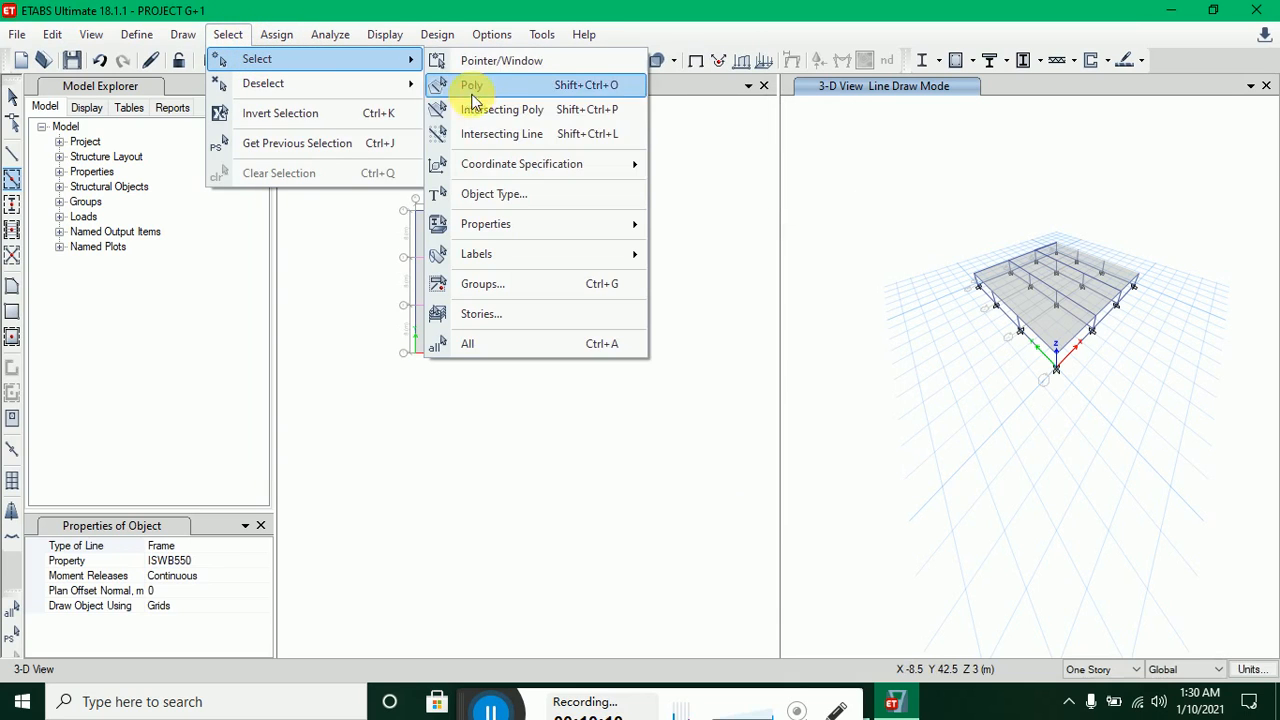
{"action": "left_click", "coordinate": [491, 193]}
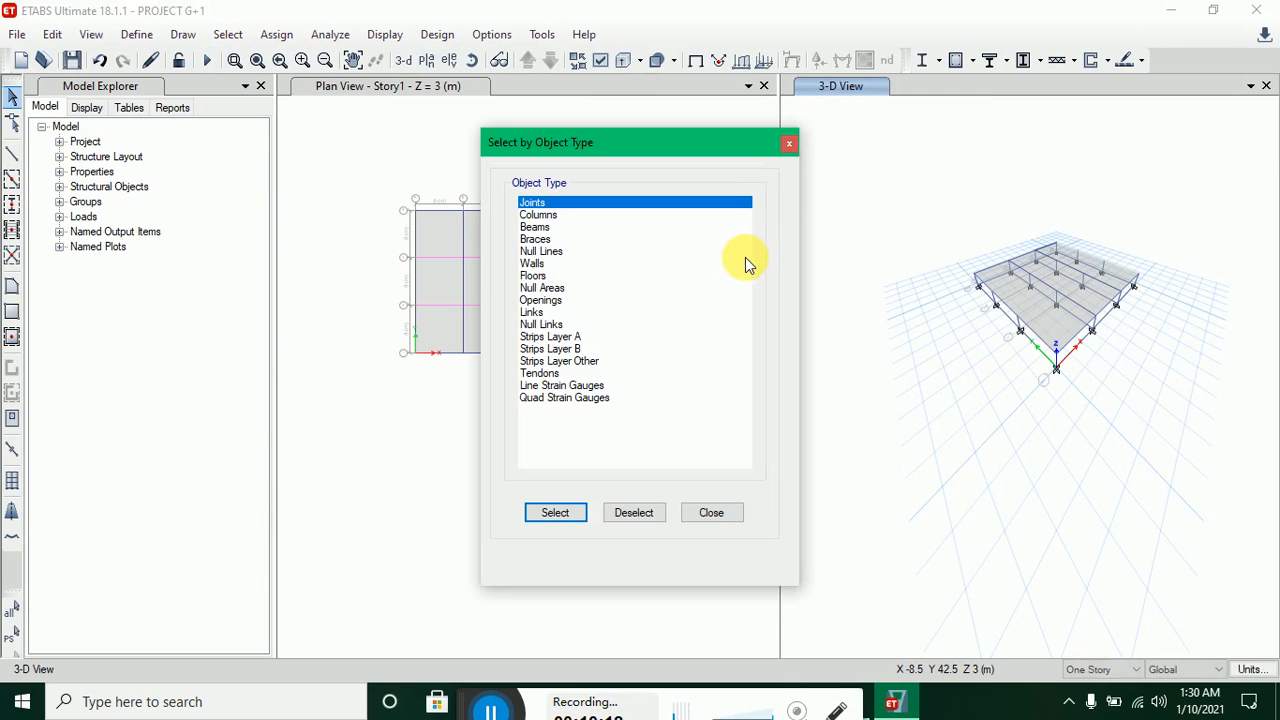
{"action": "left_click", "coordinate": [534, 228]}
{"action": "left_click", "coordinate": [570, 515]}
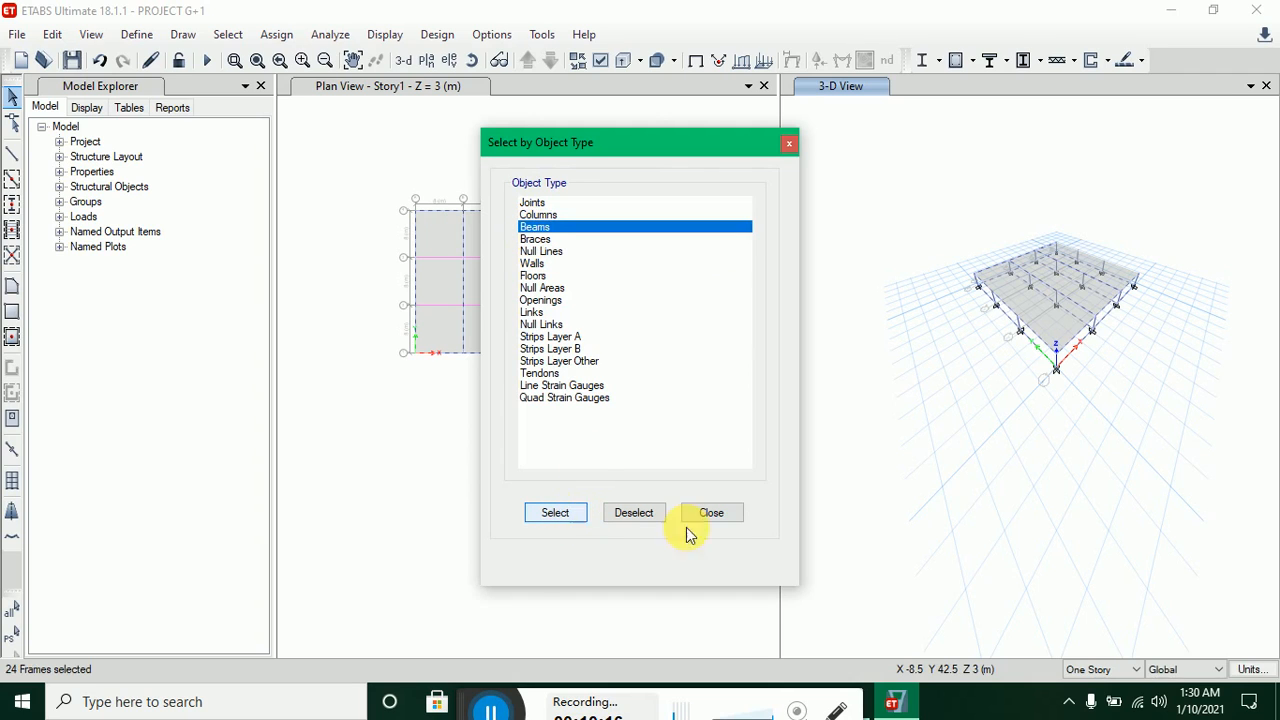
{"action": "left_click", "coordinate": [714, 514]}
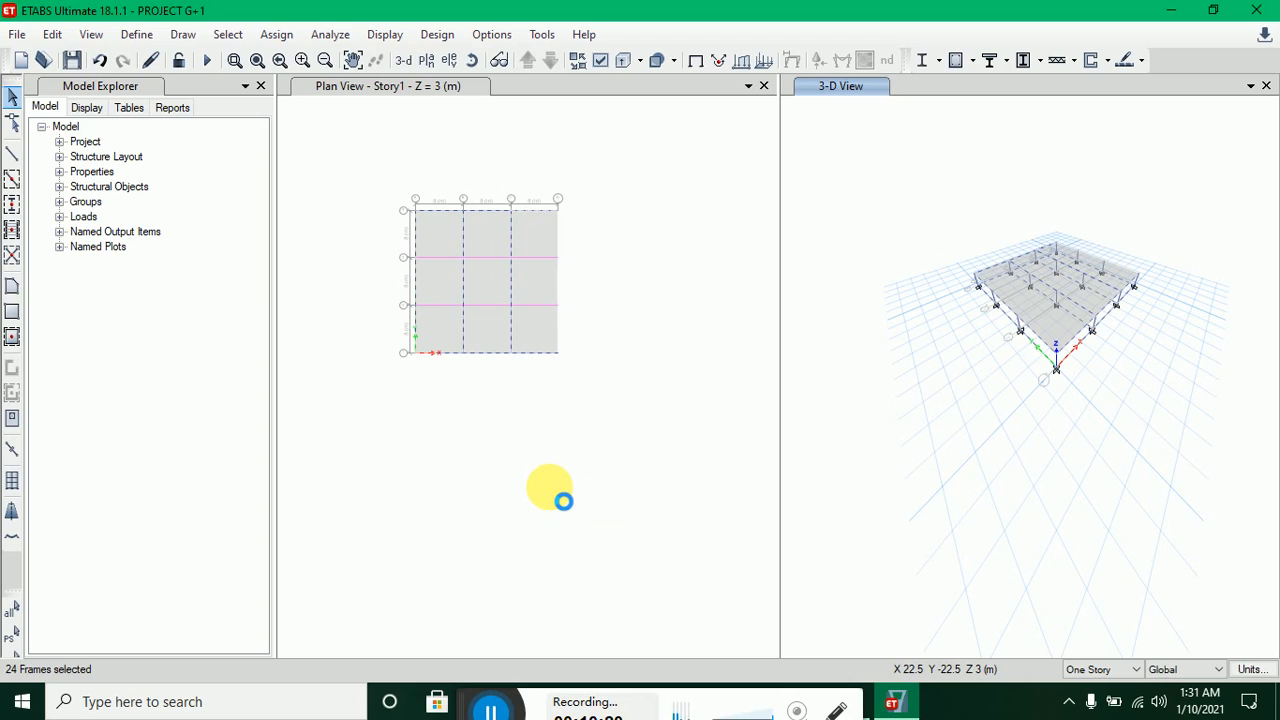
{"action": "key", "text": "Delete"}
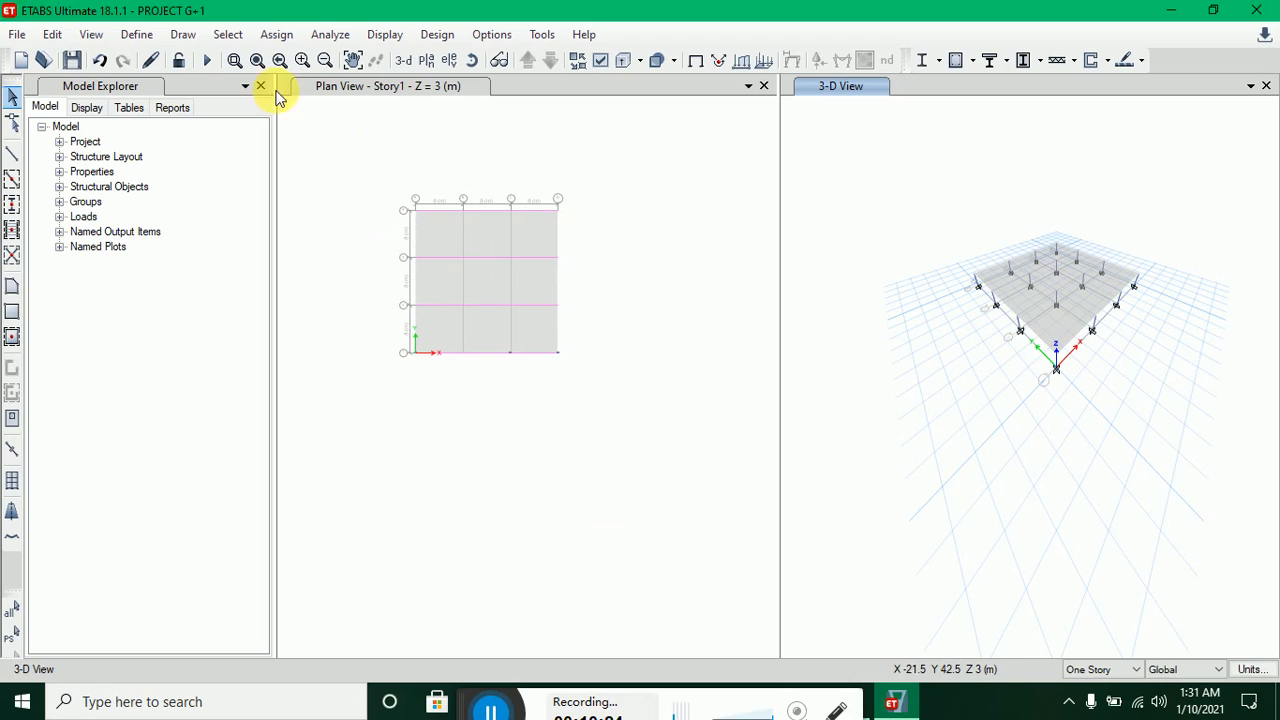
- Select all columns in the model by object type and delete them
{"action": "left_click", "coordinate": [226, 35]}
{"action": "left_click", "coordinate": [256, 59]}
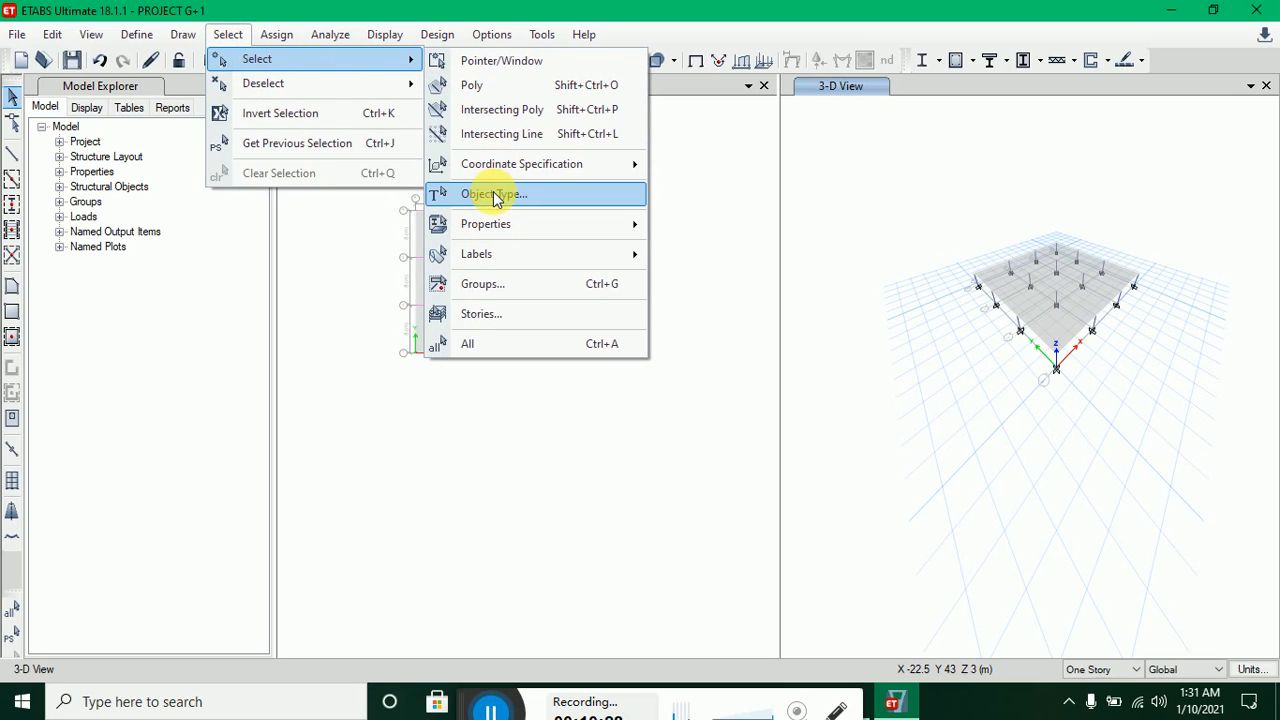
{"action": "left_click", "coordinate": [493, 196]}
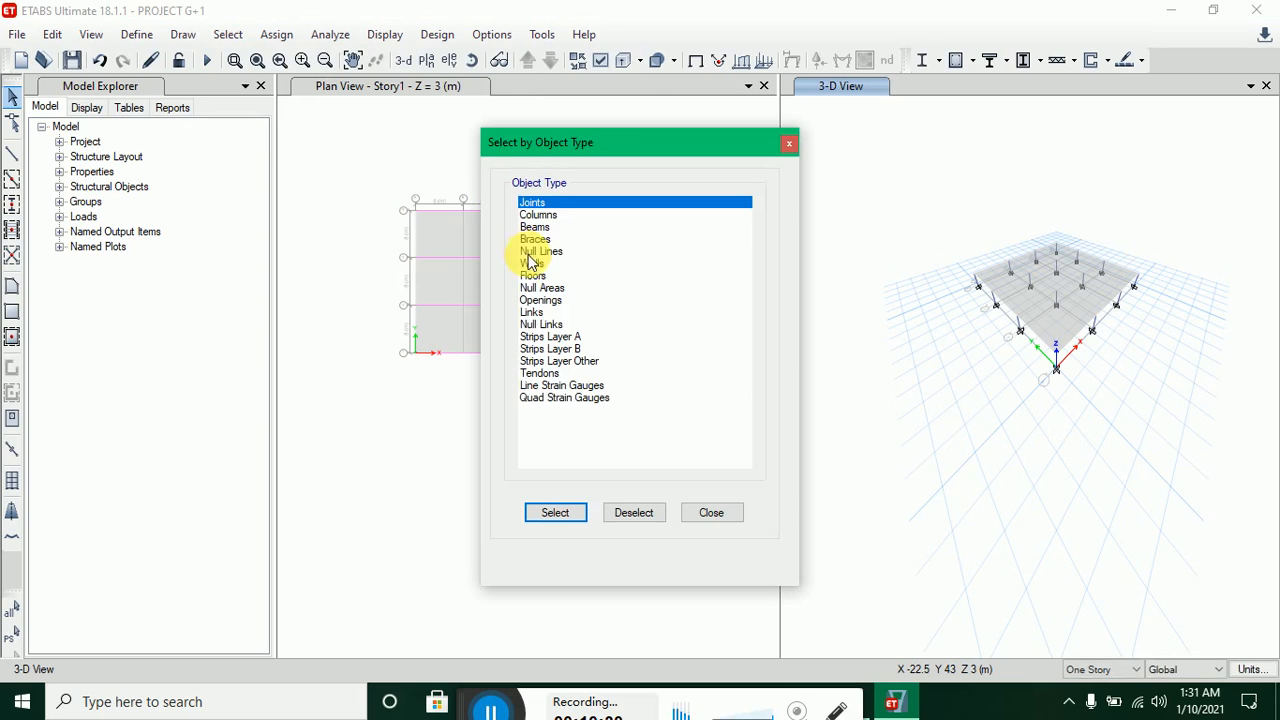
{"action": "left_click", "coordinate": [536, 214]}
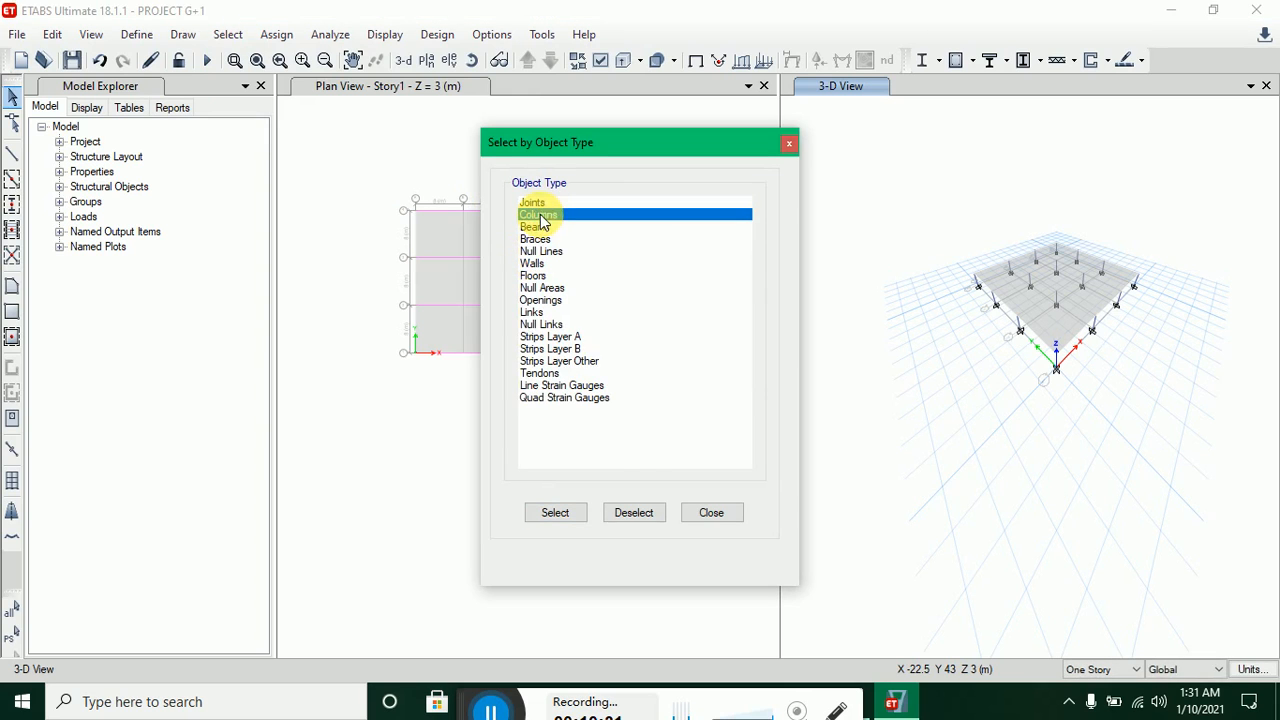
{"action": "left_click", "coordinate": [558, 513]}
{"action": "left_click", "coordinate": [712, 514]}
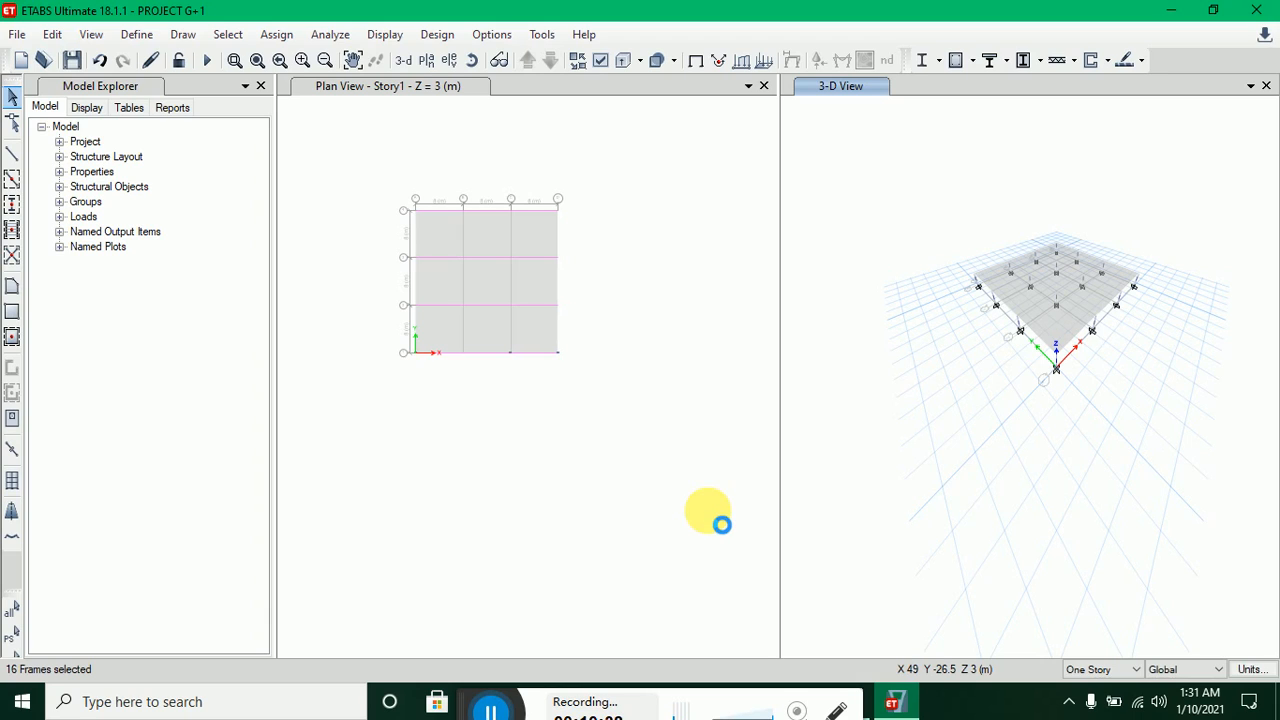
- Close the 3-D view and draw frame beams with the BEAM 230*450 property along grid line 4 on Story1
{"action": "left_click", "coordinate": [1266, 87]}
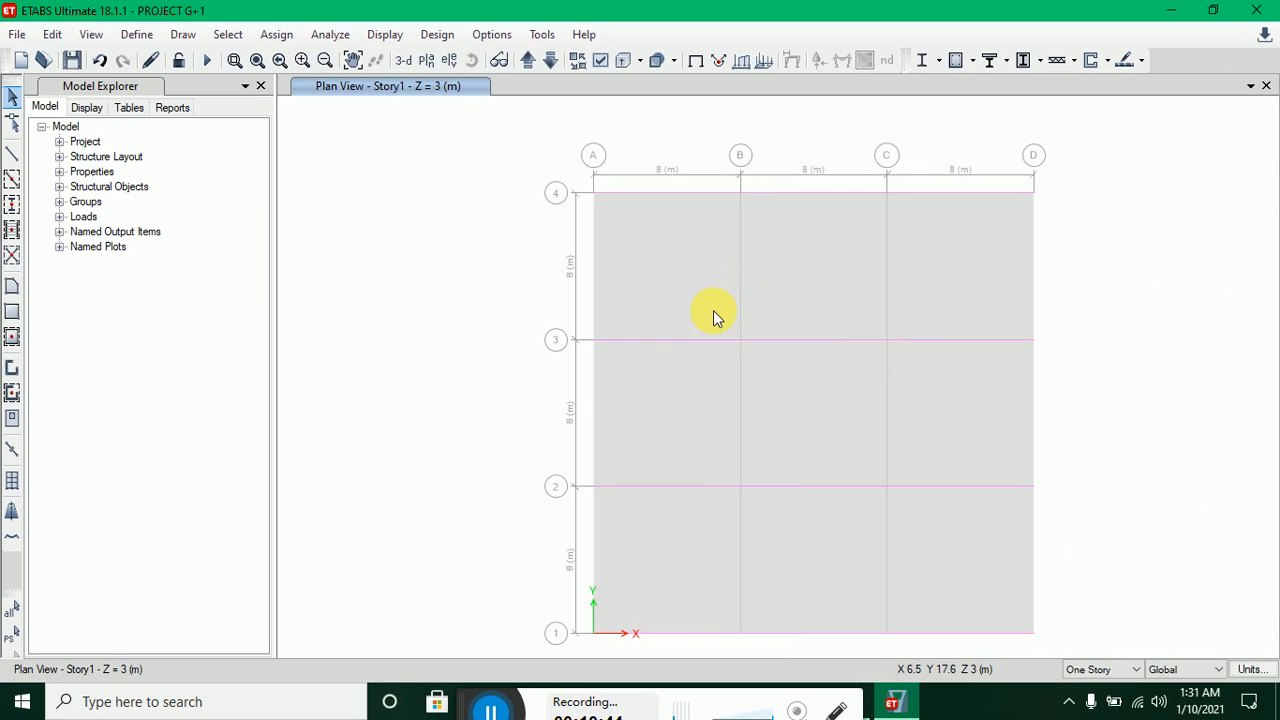
{"action": "left_click", "coordinate": [11, 182]}
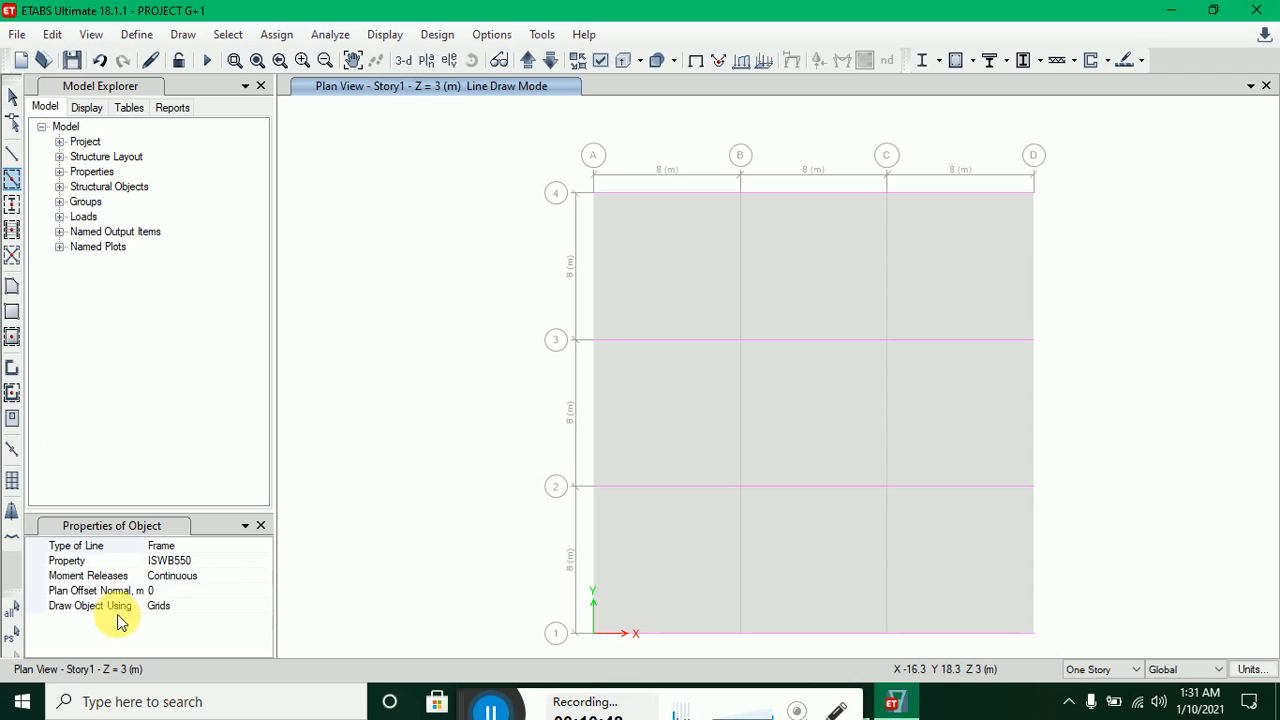
{"action": "left_click", "coordinate": [257, 563]}
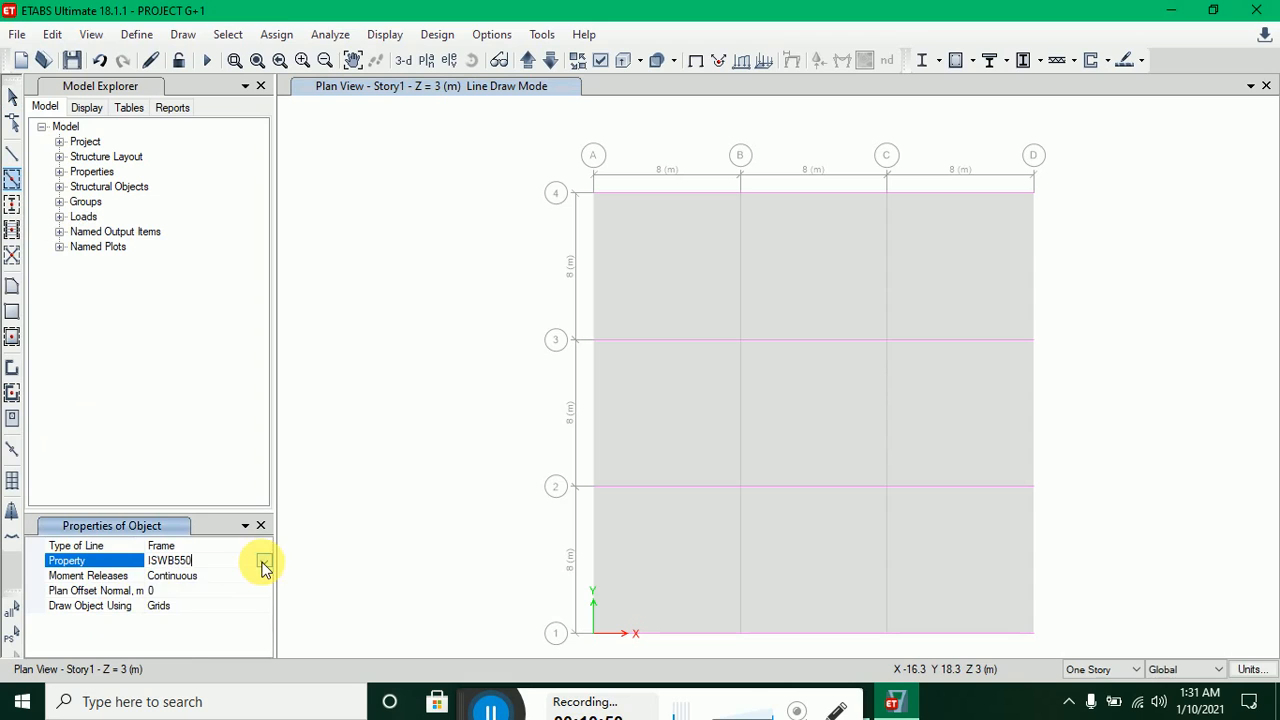
{"action": "left_click", "coordinate": [263, 561]}
{"action": "left_click", "coordinate": [226, 578]}
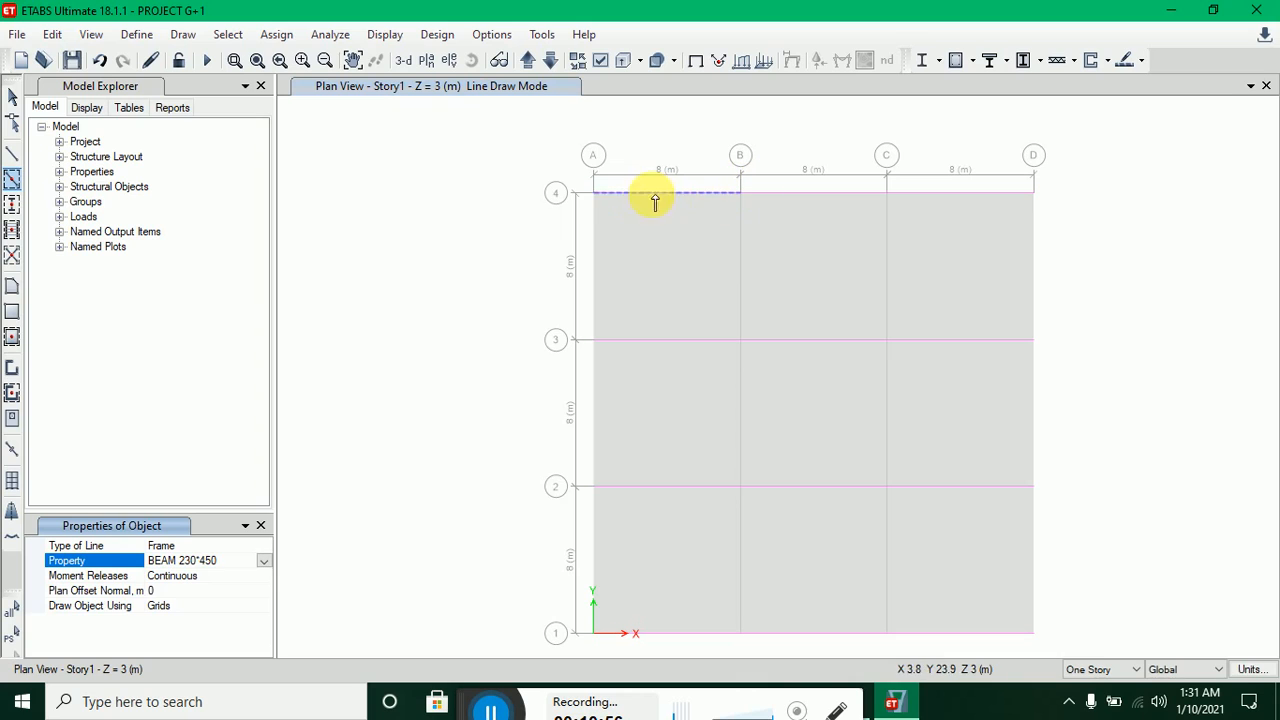
{"action": "left_click", "coordinate": [10, 172]}
{"action": "mouse_move", "coordinate": [542, 152]}
{"action": "left_mouse_down"}
{"action": "mouse_move", "coordinate": [729, 257]}
{"action": "mouse_move", "coordinate": [991, 209]}
{"action": "mouse_move", "coordinate": [1060, 218]}
{"action": "left_mouse_up"}
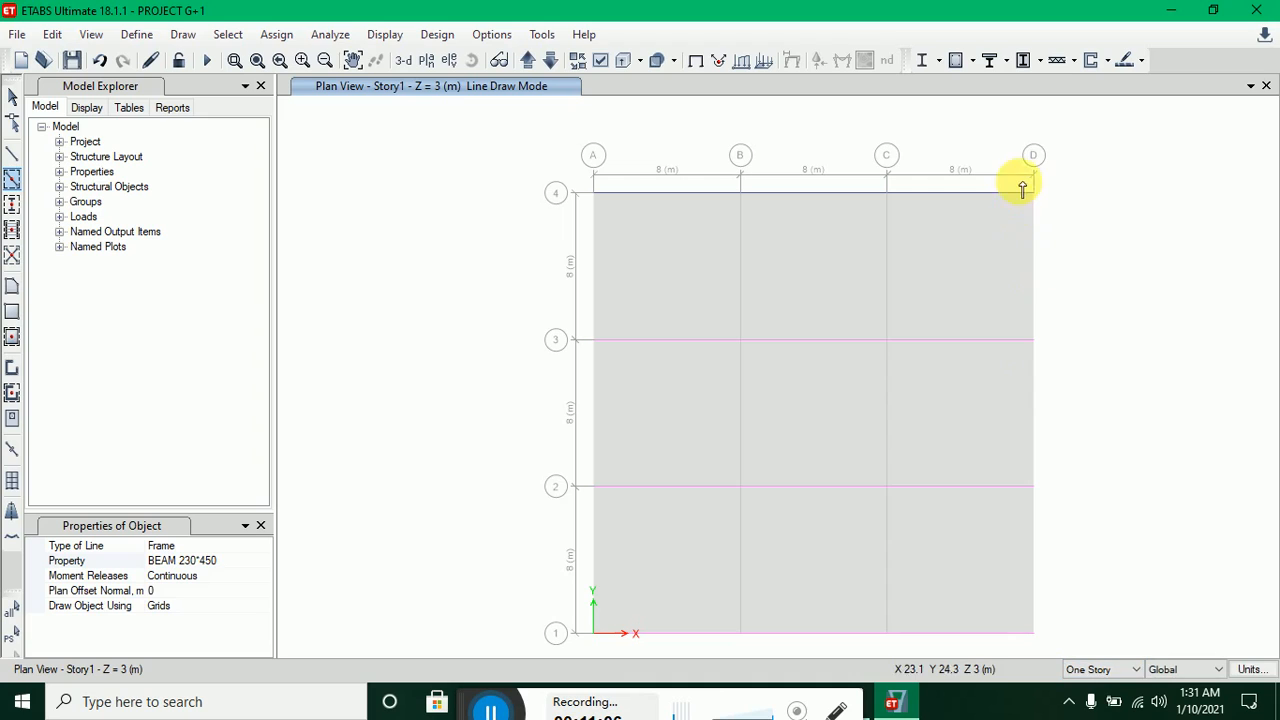
- Draw BEAM 230*450 beams on Story1 along grid lines D, 1, A, B and C
{"action": "mouse_move", "coordinate": [1030, 157]}
{"action": "left_mouse_down"}
{"action": "mouse_move", "coordinate": [1022, 486]}
{"action": "mouse_move", "coordinate": [1052, 655]}
{"action": "left_mouse_up"}
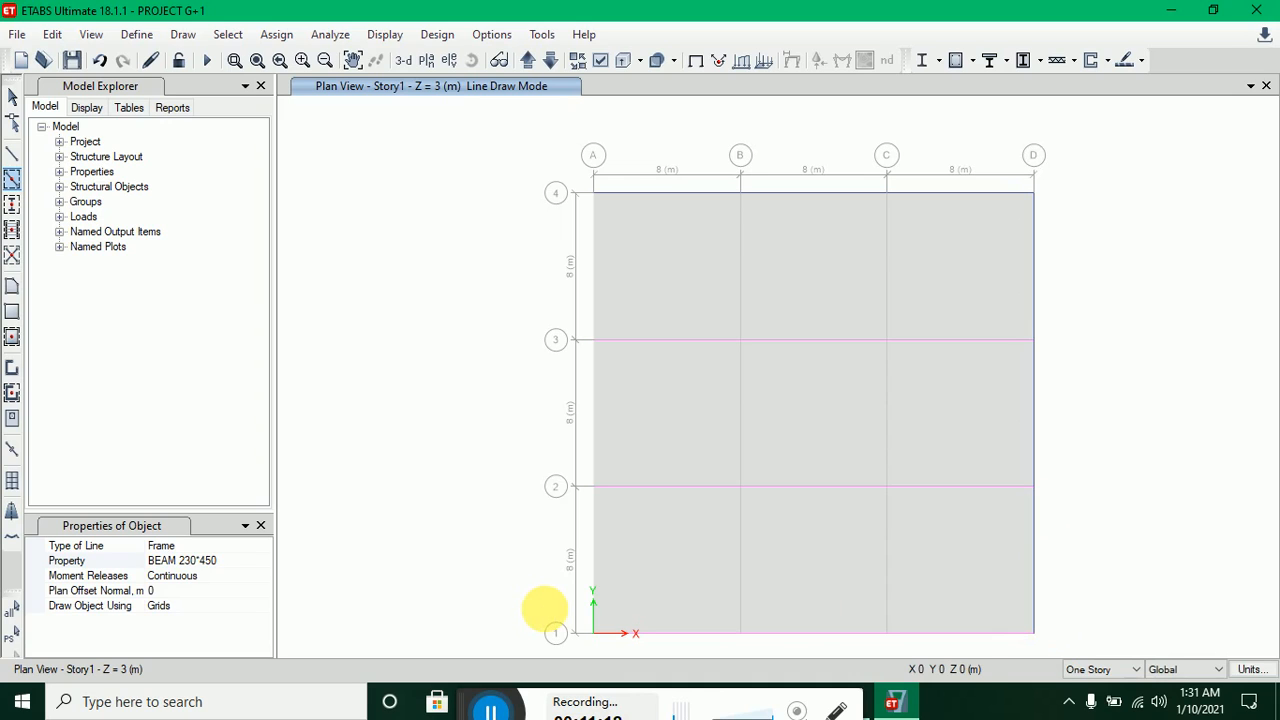
{"action": "mouse_move", "coordinate": [545, 608]}
{"action": "left_mouse_down"}
{"action": "mouse_move", "coordinate": [608, 651]}
{"action": "mouse_move", "coordinate": [1121, 665]}
{"action": "left_mouse_up"}
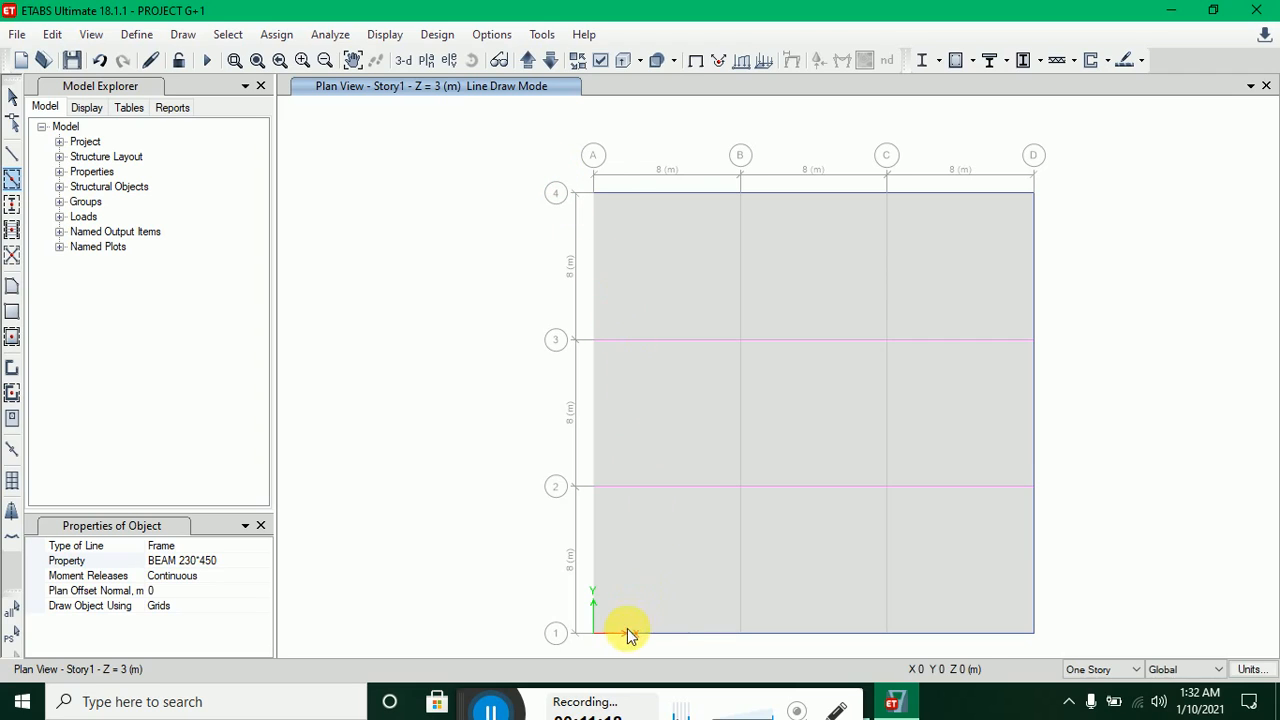
{"action": "mouse_move", "coordinate": [628, 635]}
{"action": "left_mouse_down"}
{"action": "mouse_move", "coordinate": [608, 649]}
{"action": "mouse_move", "coordinate": [620, 650]}
{"action": "left_mouse_up"}
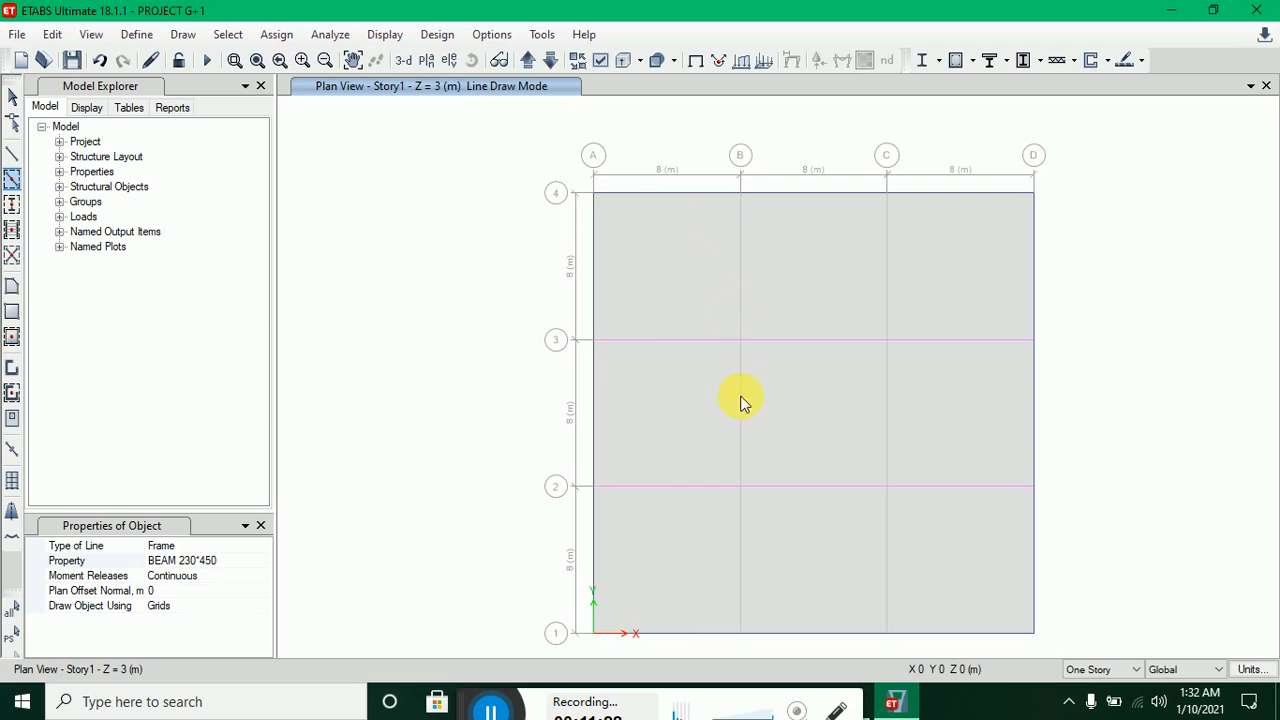
{"action": "left_click_drag", "start_coordinate": [755, 635], "coordinate": [757, 644]}
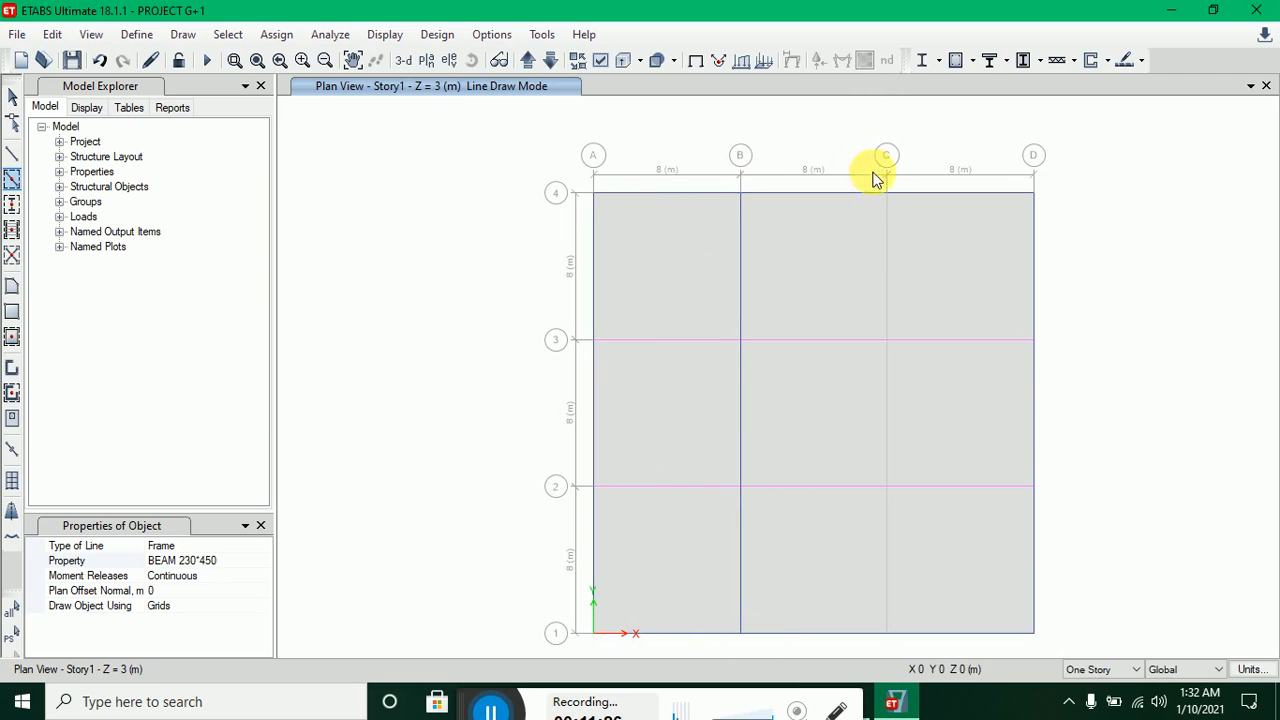
{"action": "left_click_drag", "start_coordinate": [890, 642], "coordinate": [906, 651]}
- Draw BEAM 230*450 beams on the Base plan along grid lines 4, A, 1, D, C and B
{"action": "left_click", "coordinate": [550, 60]}
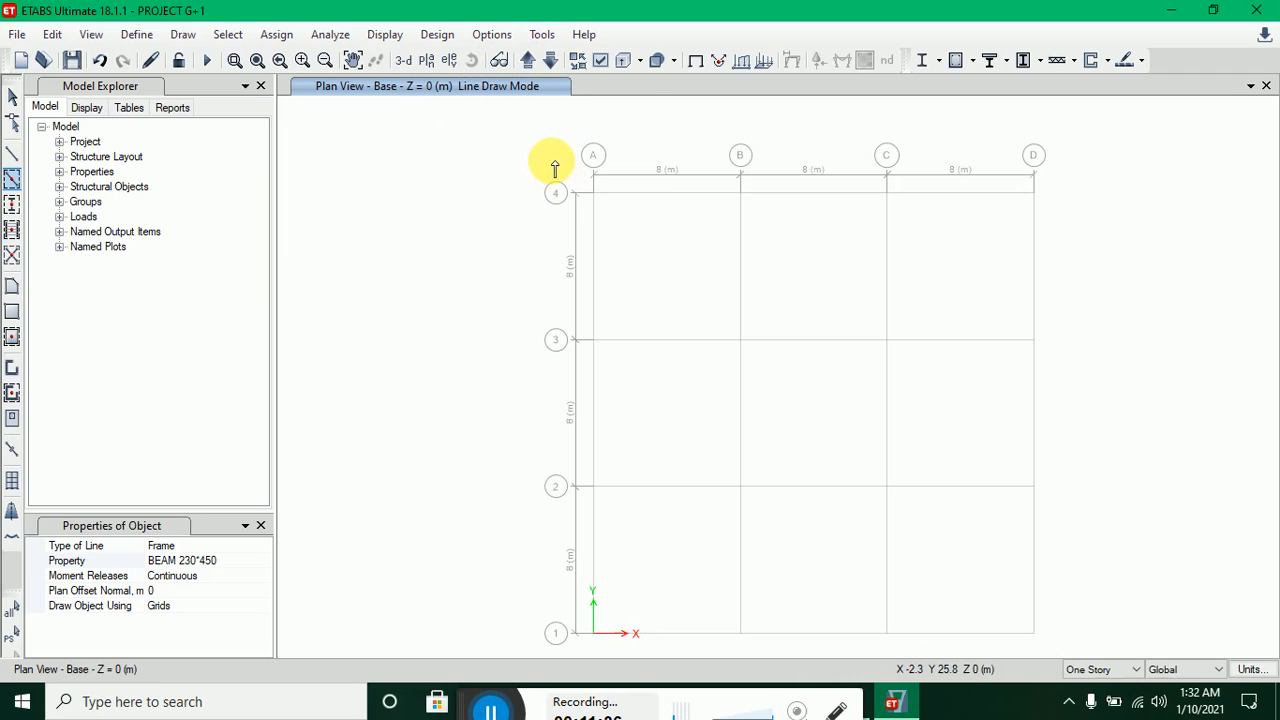
{"action": "mouse_move", "coordinate": [548, 151]}
{"action": "left_mouse_down"}
{"action": "mouse_move", "coordinate": [757, 243]}
{"action": "mouse_move", "coordinate": [1050, 252]}
{"action": "left_mouse_up"}
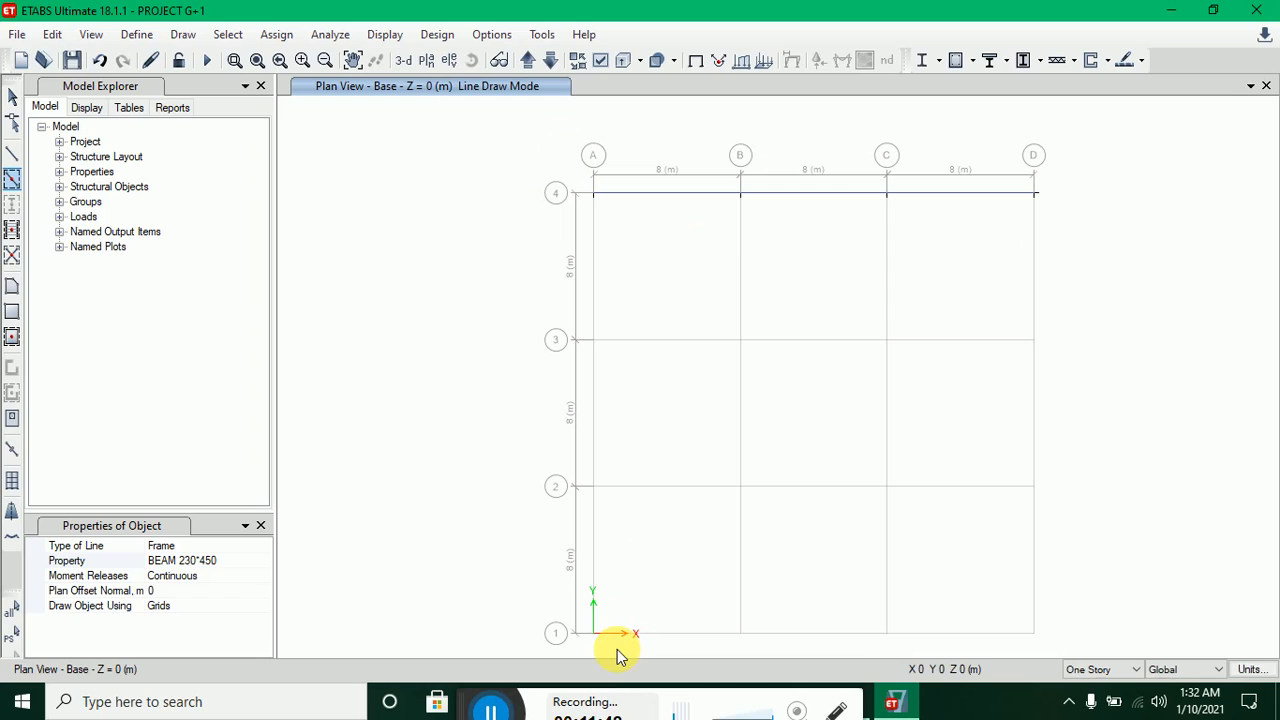
{"action": "left_click_drag", "start_coordinate": [562, 147], "coordinate": [619, 650]}
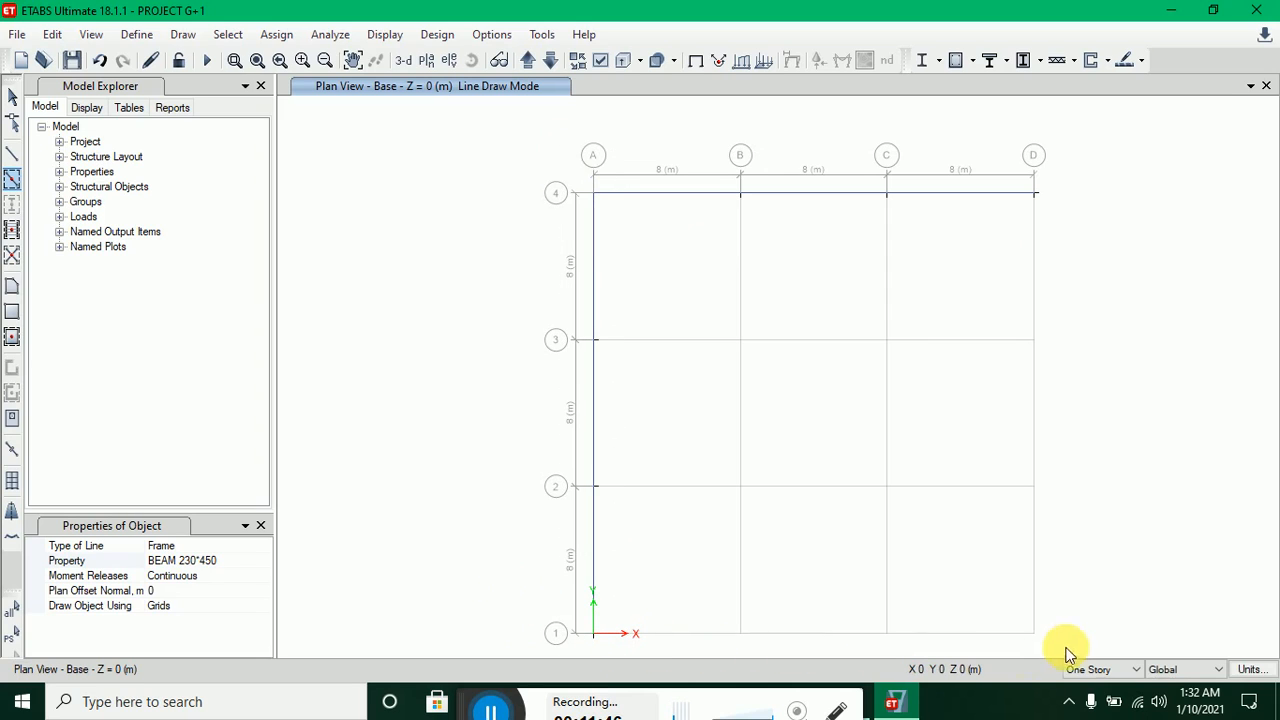
{"action": "left_click_drag", "start_coordinate": [507, 598], "coordinate": [1071, 623]}
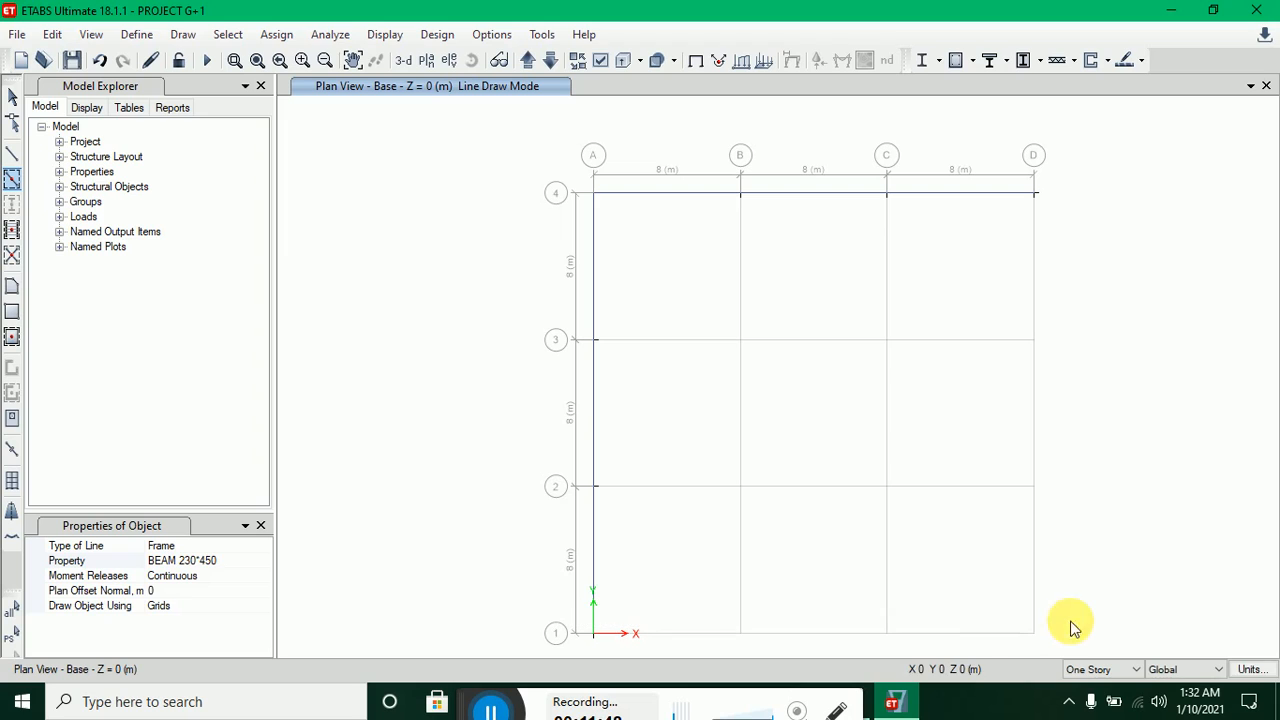
{"action": "mouse_move", "coordinate": [514, 572]}
{"action": "left_mouse_down"}
{"action": "mouse_move", "coordinate": [930, 672]}
{"action": "mouse_move", "coordinate": [1062, 650]}
{"action": "left_mouse_up"}
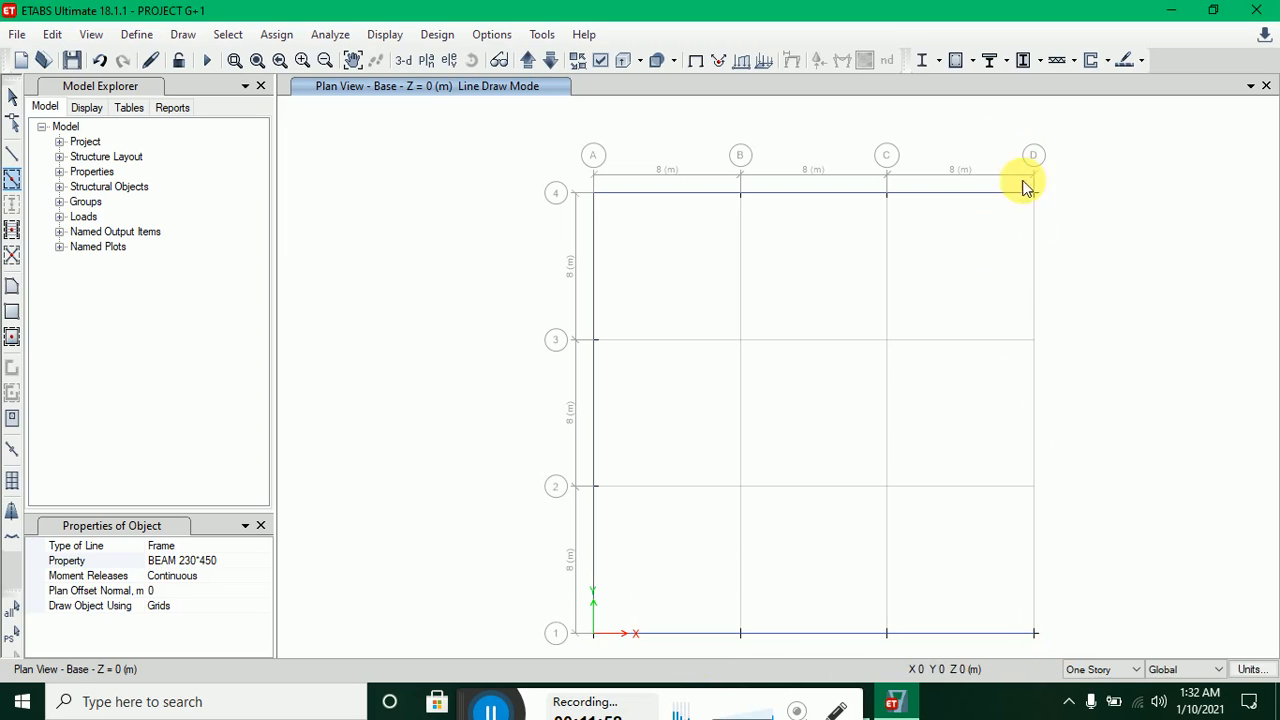
{"action": "mouse_move", "coordinate": [1023, 471]}
{"action": "left_mouse_down"}
{"action": "mouse_move", "coordinate": [1000, 631]}
{"action": "mouse_move", "coordinate": [1066, 661]}
{"action": "left_mouse_up"}
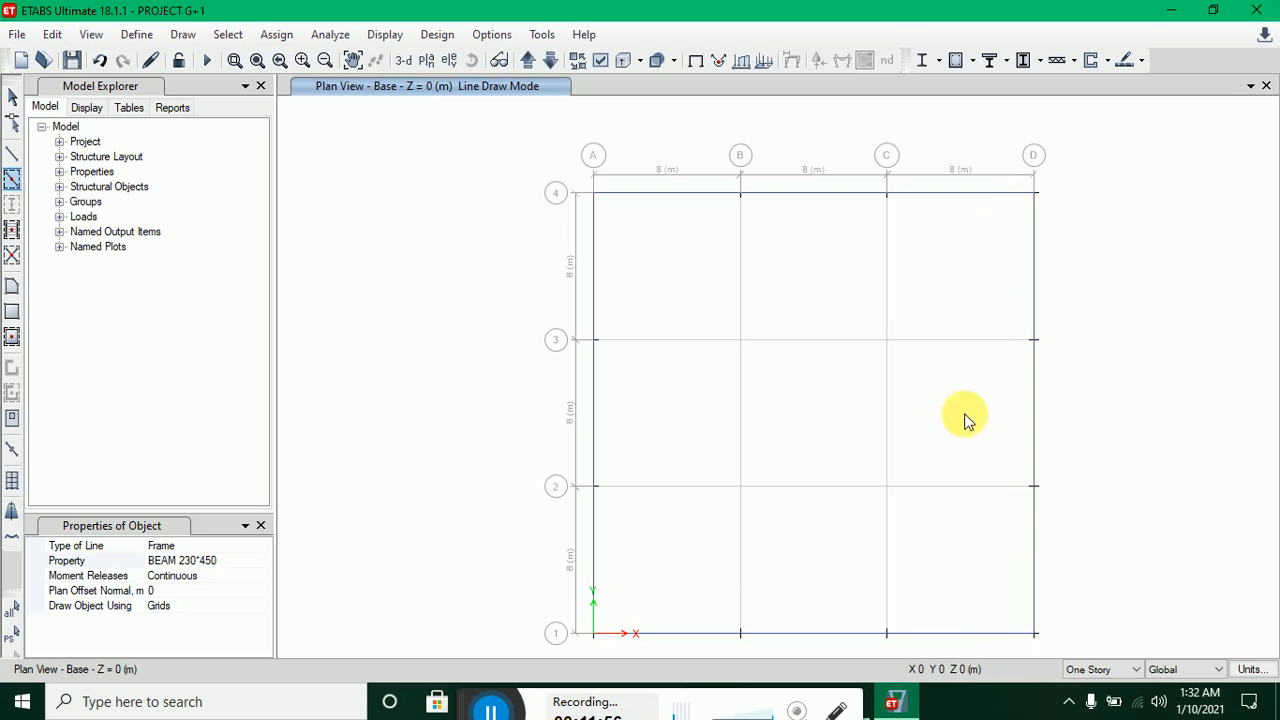
{"action": "mouse_move", "coordinate": [905, 350]}
{"action": "left_mouse_down"}
{"action": "mouse_move", "coordinate": [882, 628]}
{"action": "mouse_move", "coordinate": [903, 655]}
{"action": "left_mouse_up"}
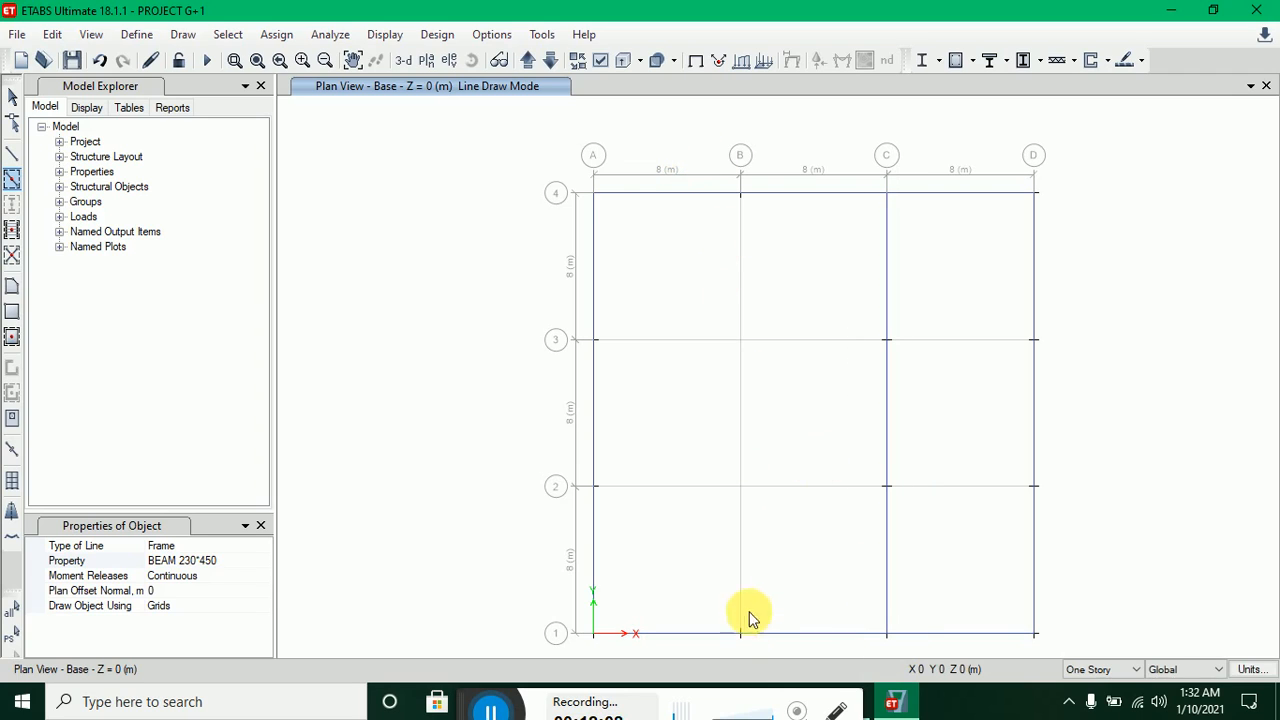
{"action": "left_click_drag", "start_coordinate": [760, 645], "coordinate": [767, 652]}
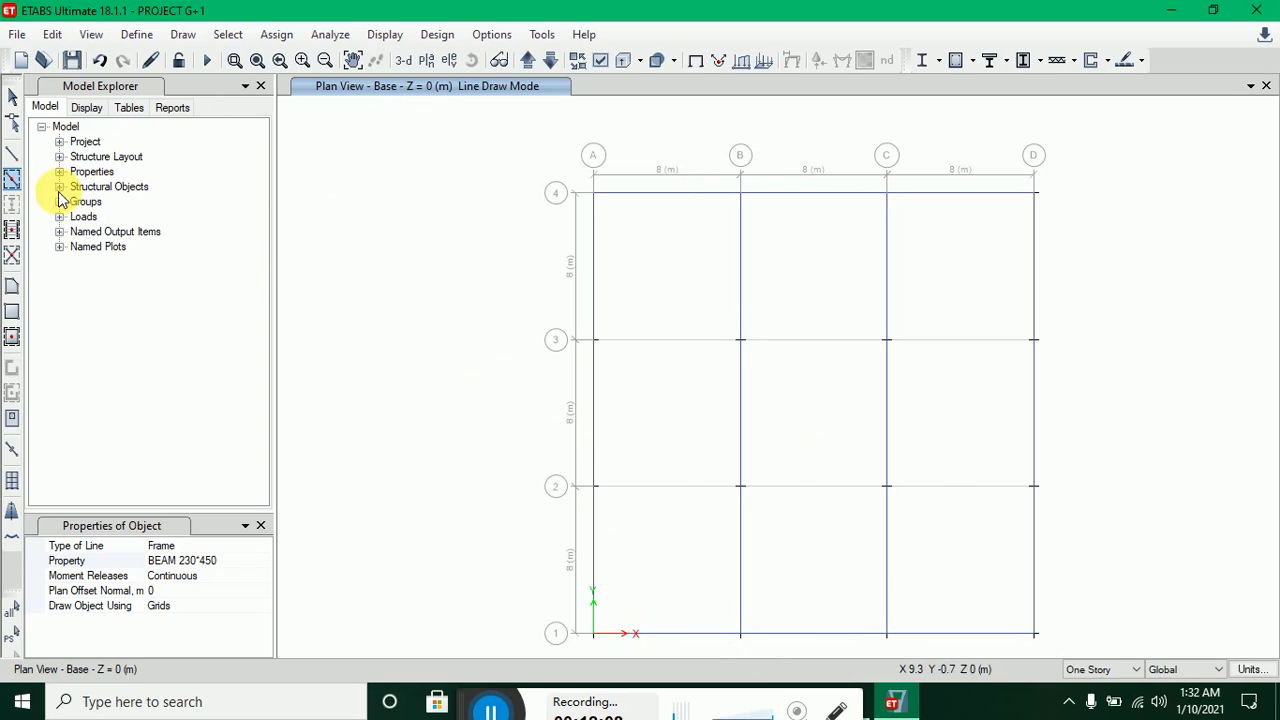
- Return to the Story1 plan, set the story scope to All Stories, and end beam drawing
{"action": "left_click", "coordinate": [527, 60]}
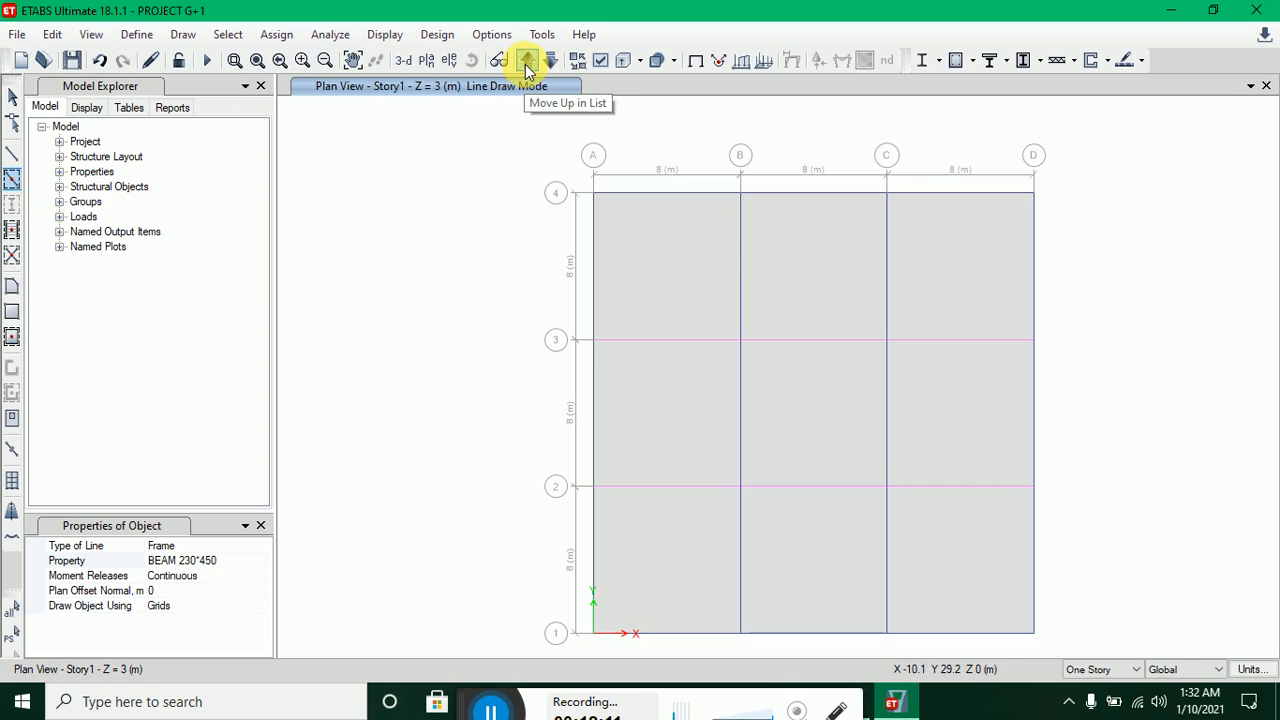
{"action": "left_click", "coordinate": [1134, 669]}
{"action": "left_click", "coordinate": [1100, 699]}
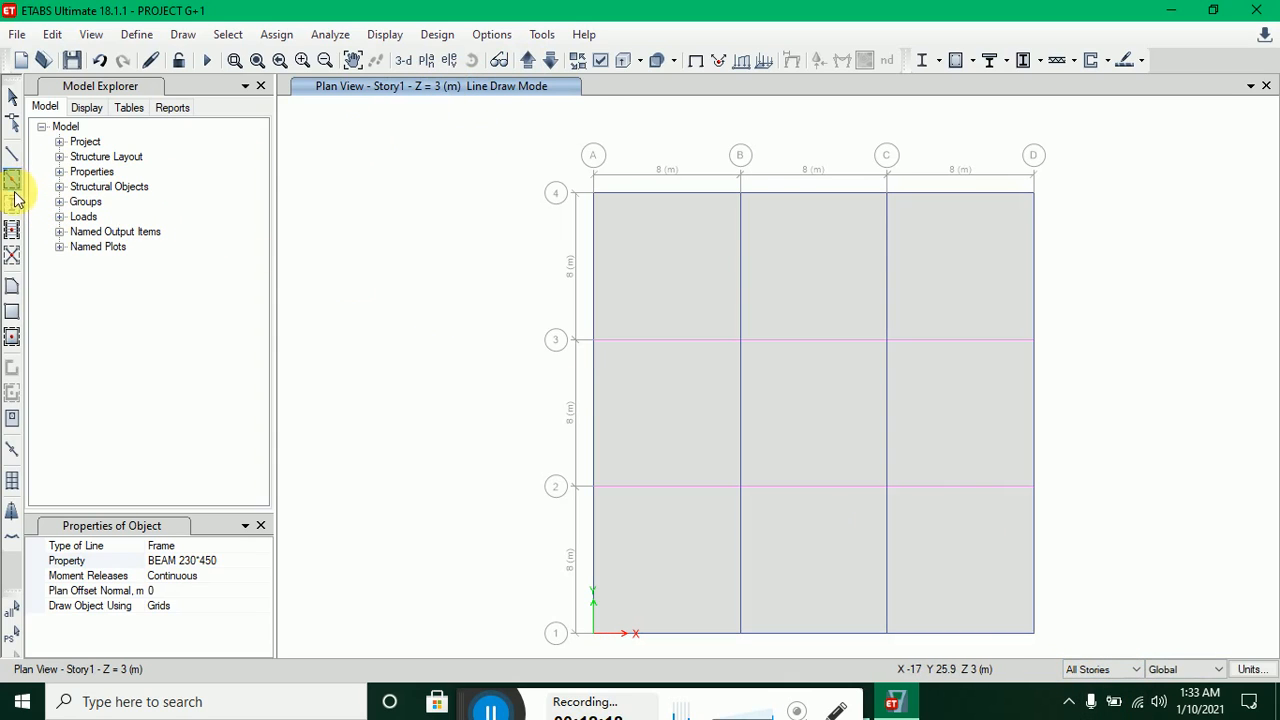
{"action": "left_click", "coordinate": [12, 95]}
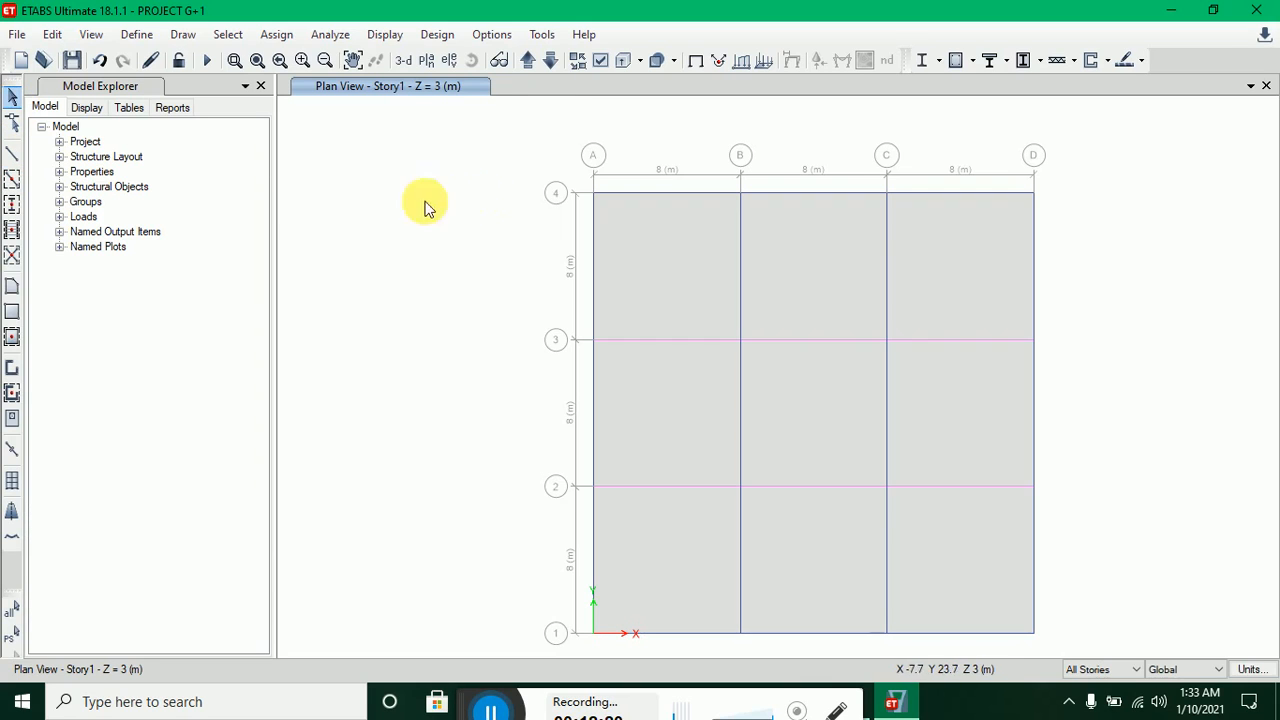
- Quick-draw columns with the COLUMN 230*450 property at the four grid intersections along grid line 4
{"action": "left_click", "coordinate": [14, 212]}
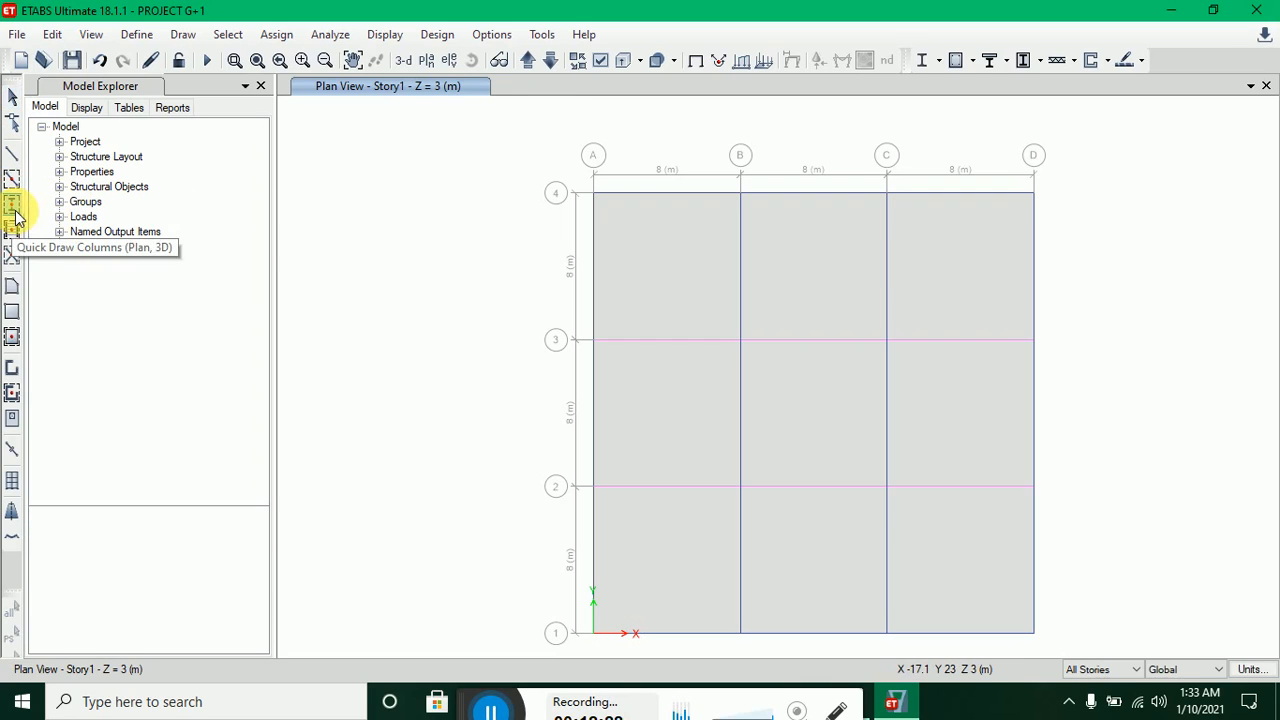
{"action": "left_click", "coordinate": [266, 562]}
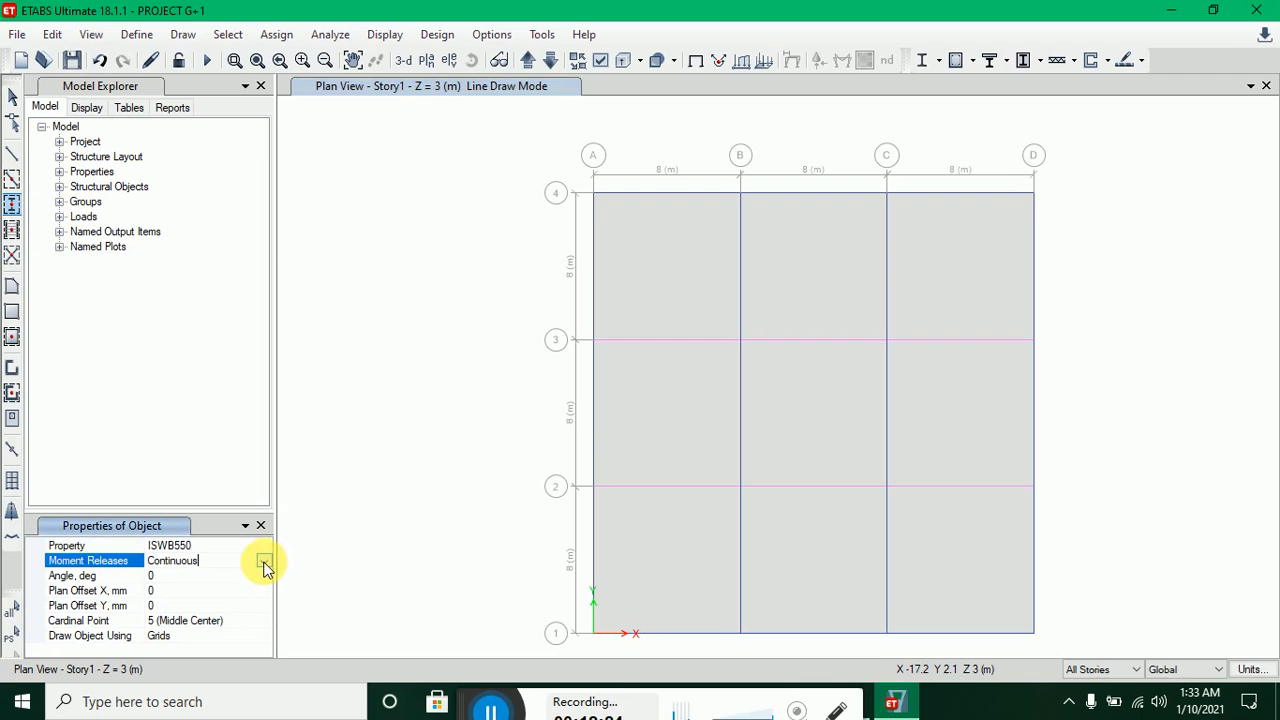
{"action": "left_click", "coordinate": [264, 545]}
{"action": "left_click", "coordinate": [264, 545]}
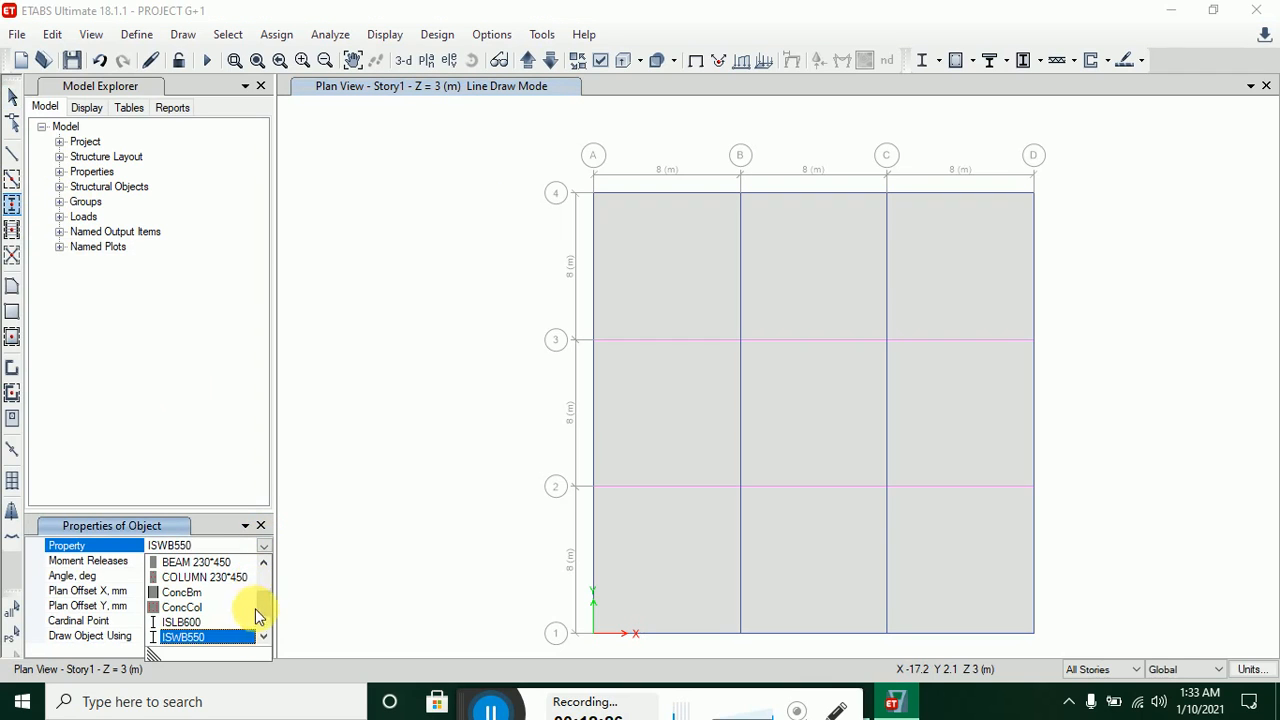
{"action": "left_click", "coordinate": [252, 578]}
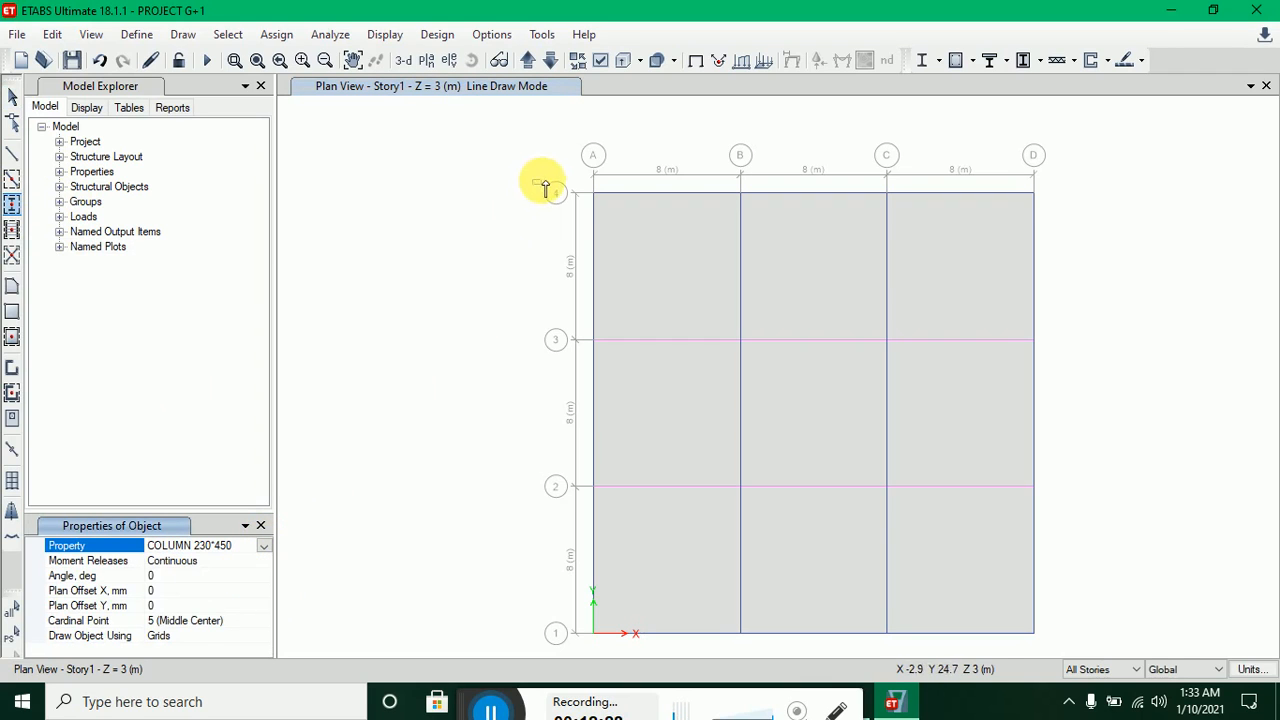
{"action": "left_click_drag", "start_coordinate": [548, 173], "coordinate": [1057, 236]}
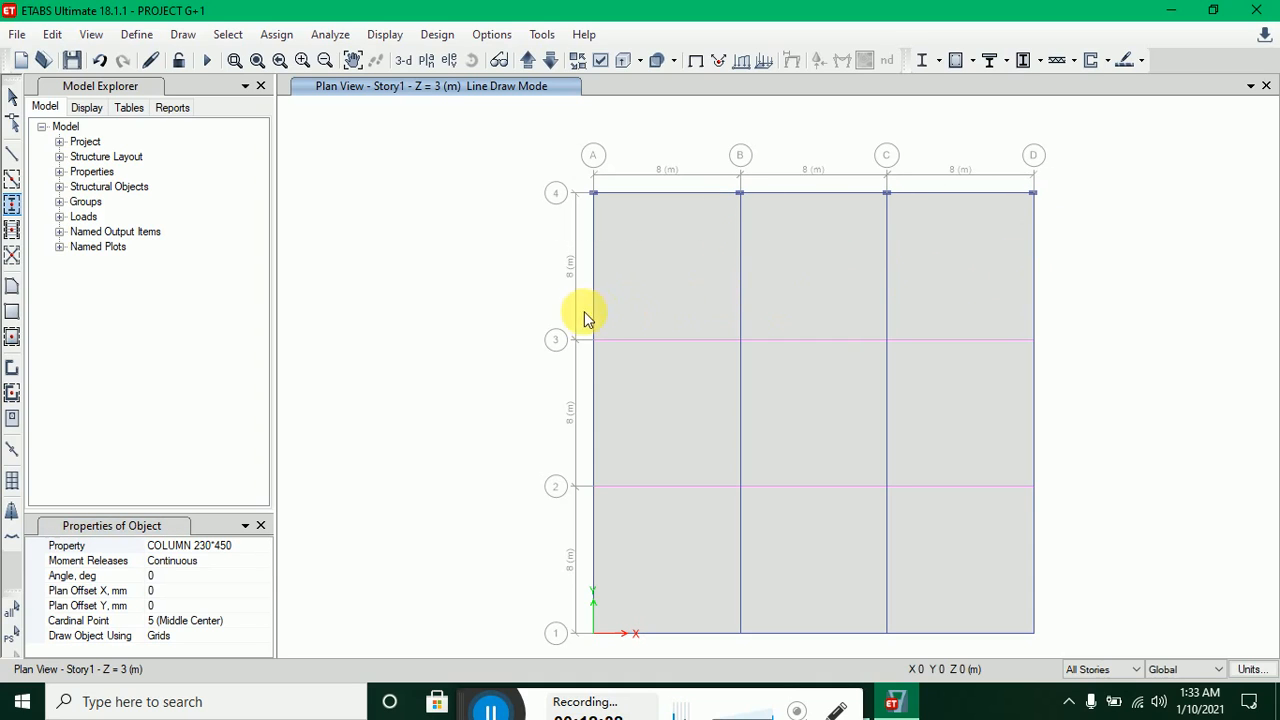
- Place COLUMN 230*450 columns at the remaining grid intersections along grid lines A, B, C and D, and finish drawing
{"action": "left_click_drag", "start_coordinate": [577, 316], "coordinate": [618, 652]}
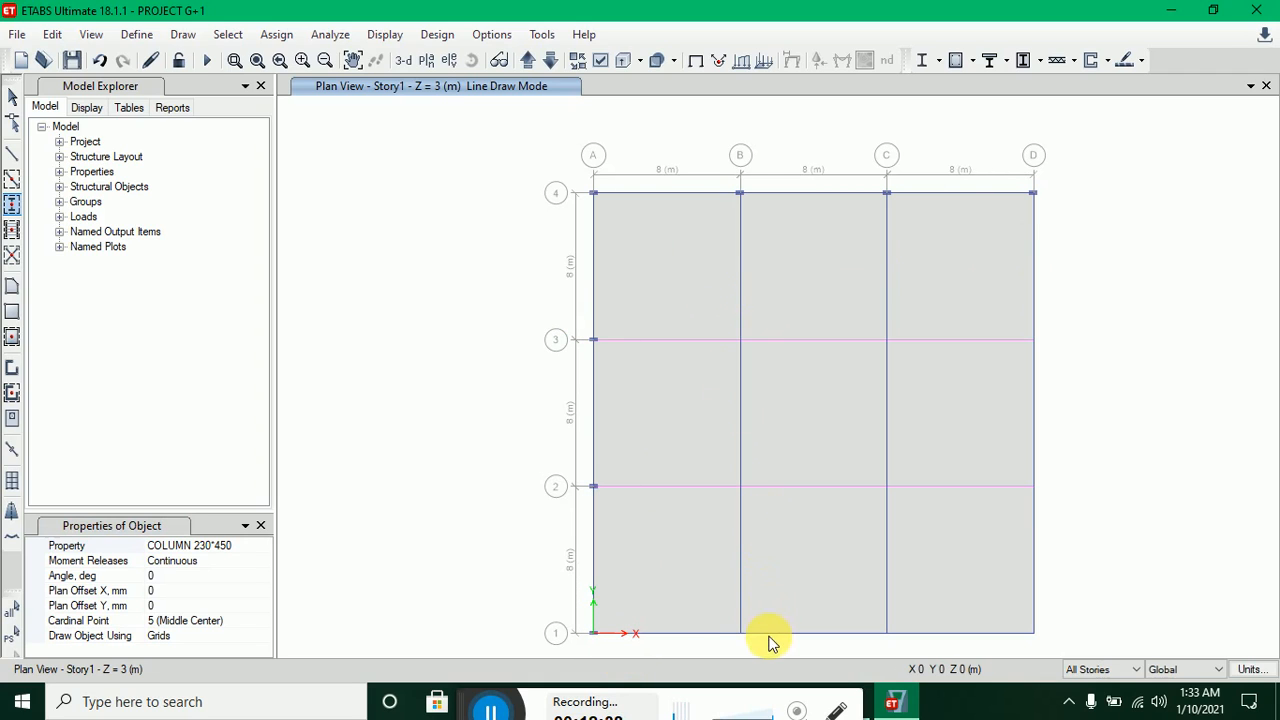
{"action": "left_click_drag", "start_coordinate": [770, 645], "coordinate": [774, 645]}
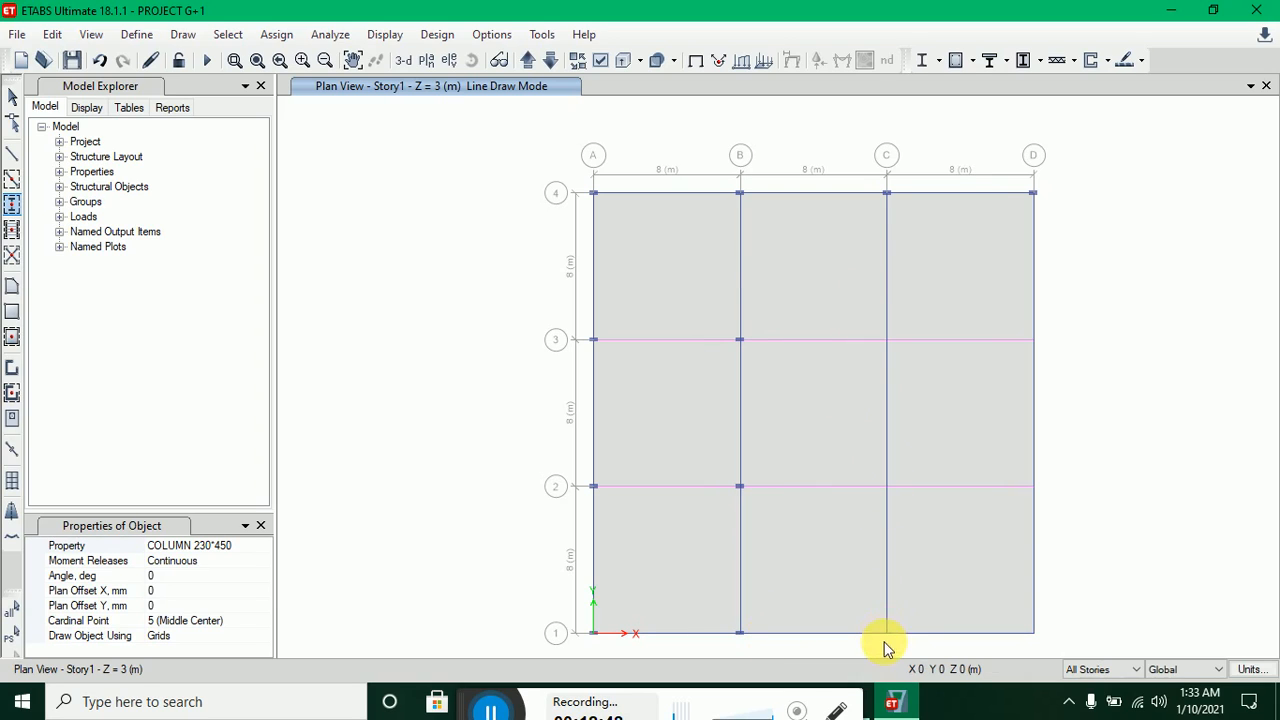
{"action": "left_click_drag", "start_coordinate": [870, 268], "coordinate": [912, 650]}
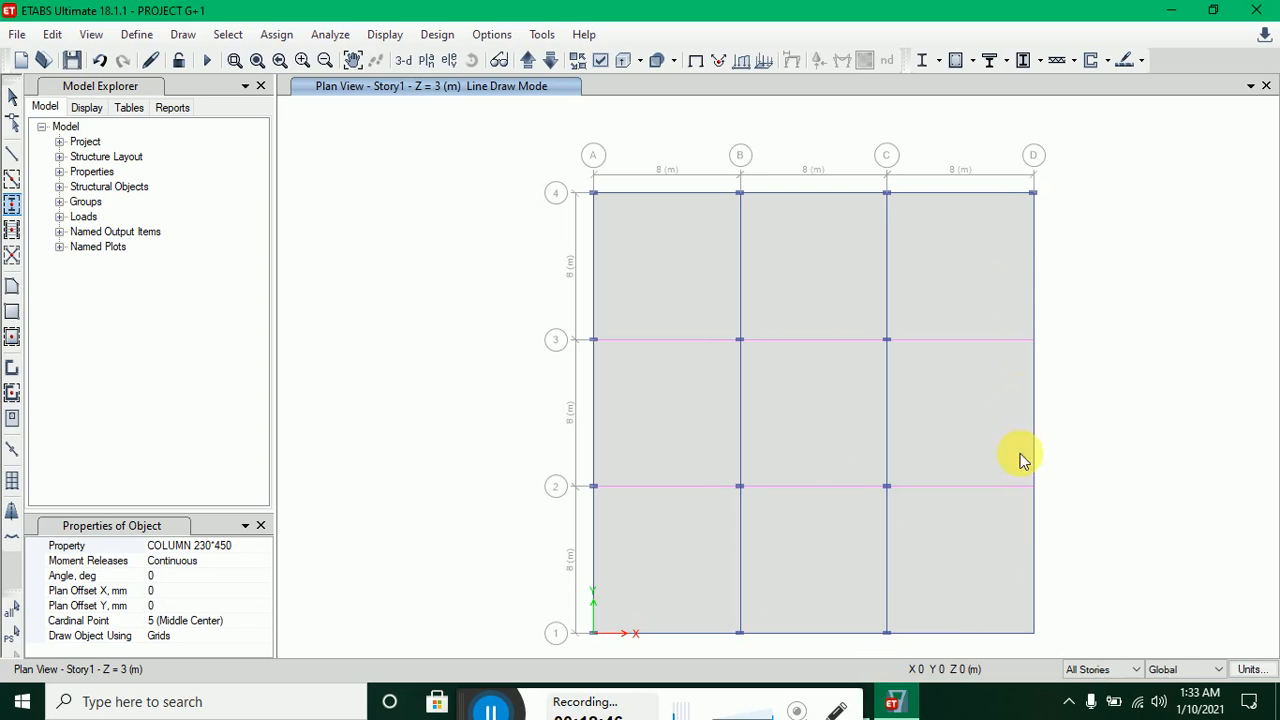
{"action": "left_click_drag", "start_coordinate": [1013, 288], "coordinate": [1051, 658]}
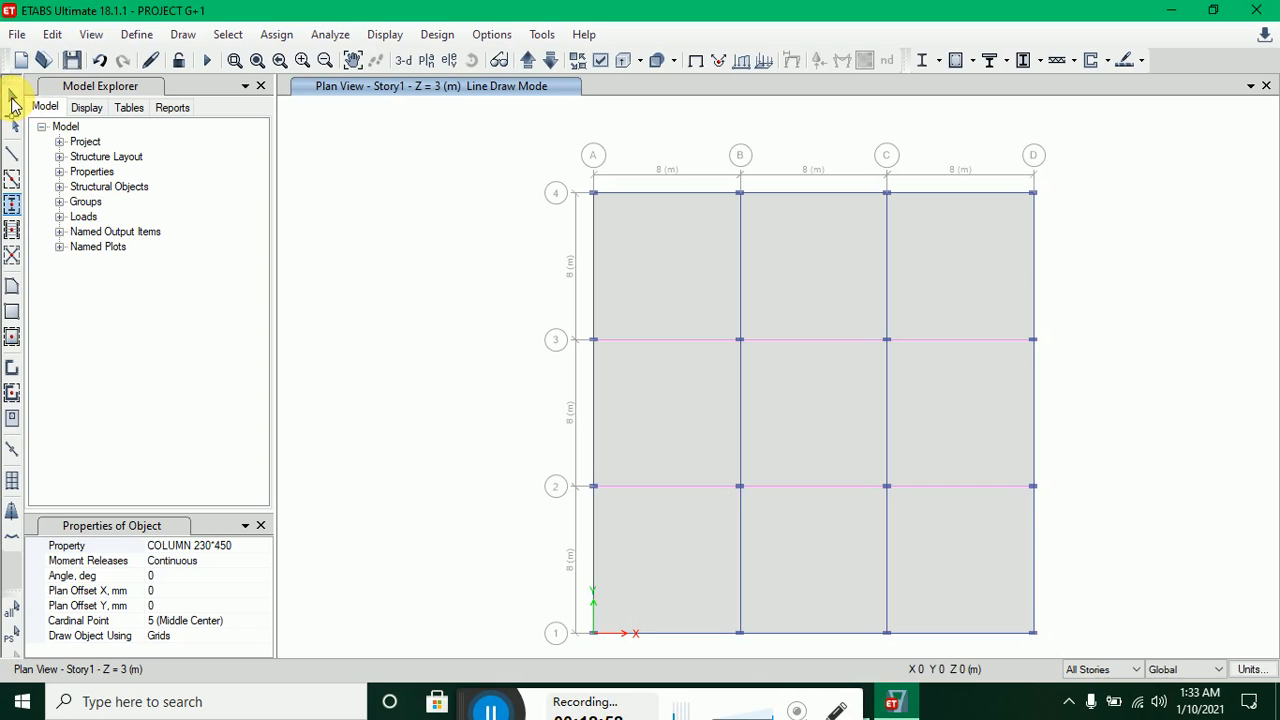
{"action": "left_click", "coordinate": [12, 98]}
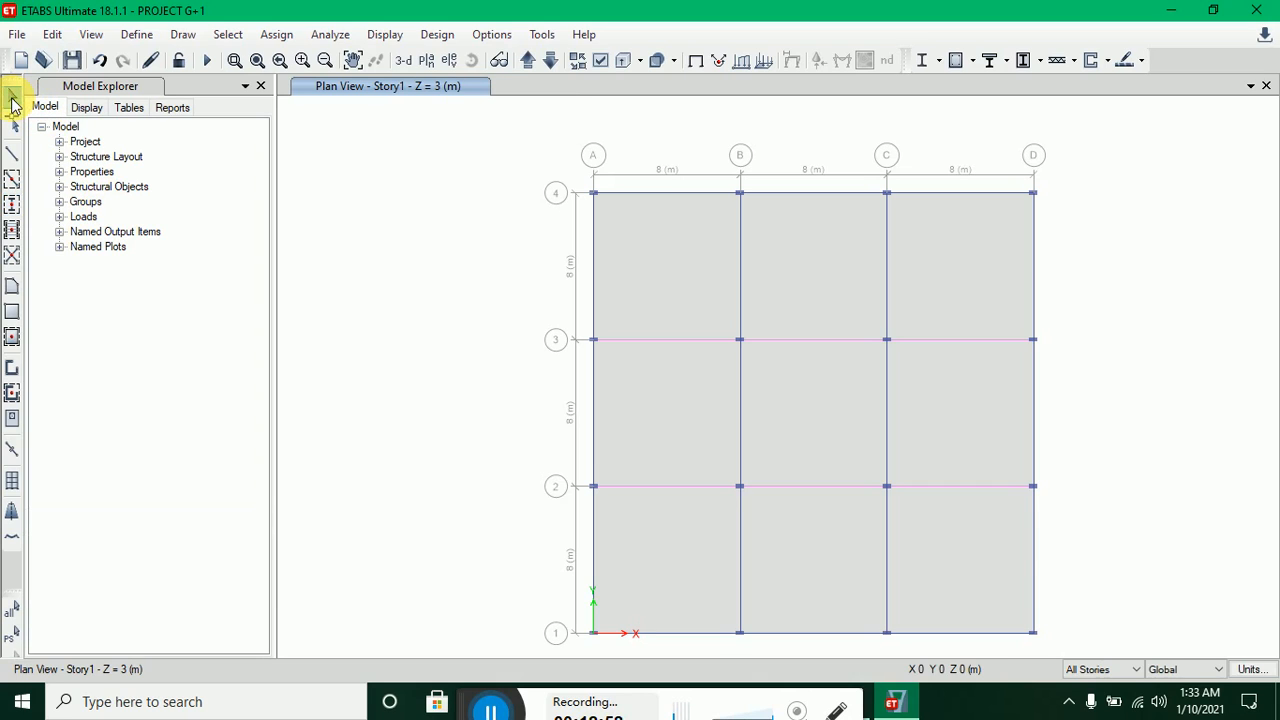
- Inspect the loads assigned to the Story1 beam on grid line 4 between A and B
{"action": "left_click", "coordinate": [671, 194]}
{"action": "right_click", "coordinate": [671, 194]}
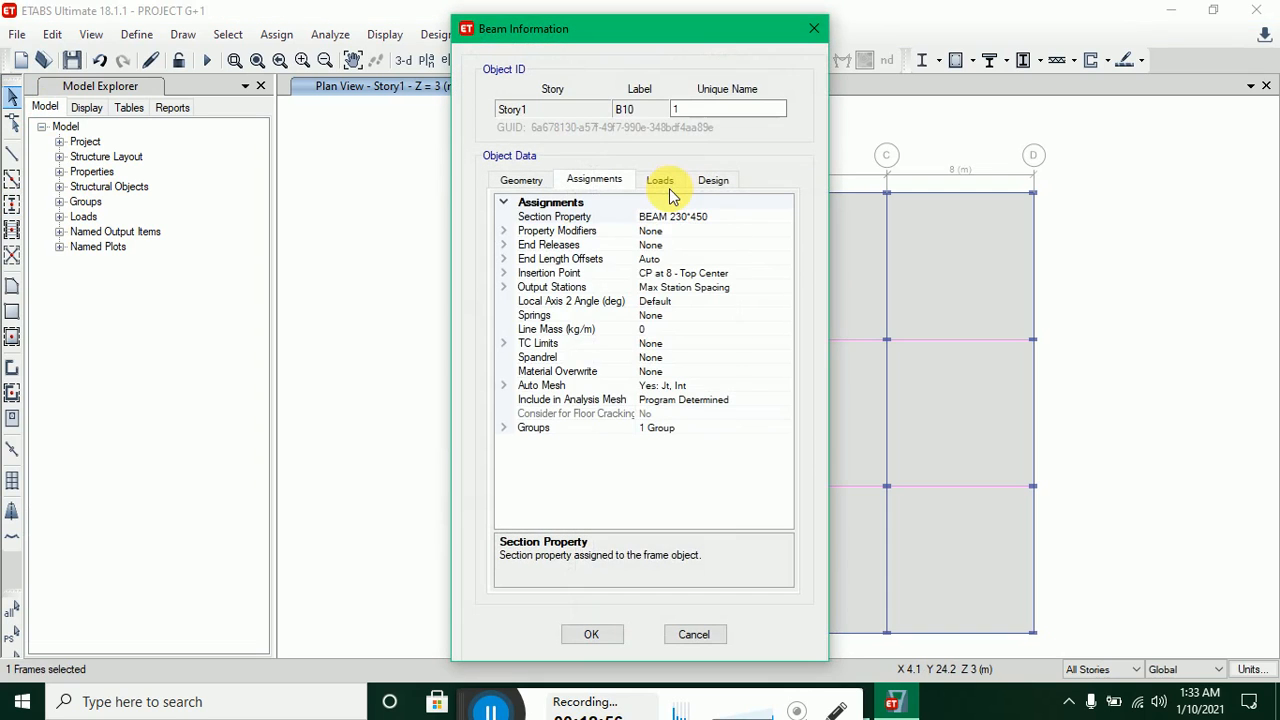
{"action": "left_click", "coordinate": [663, 182]}
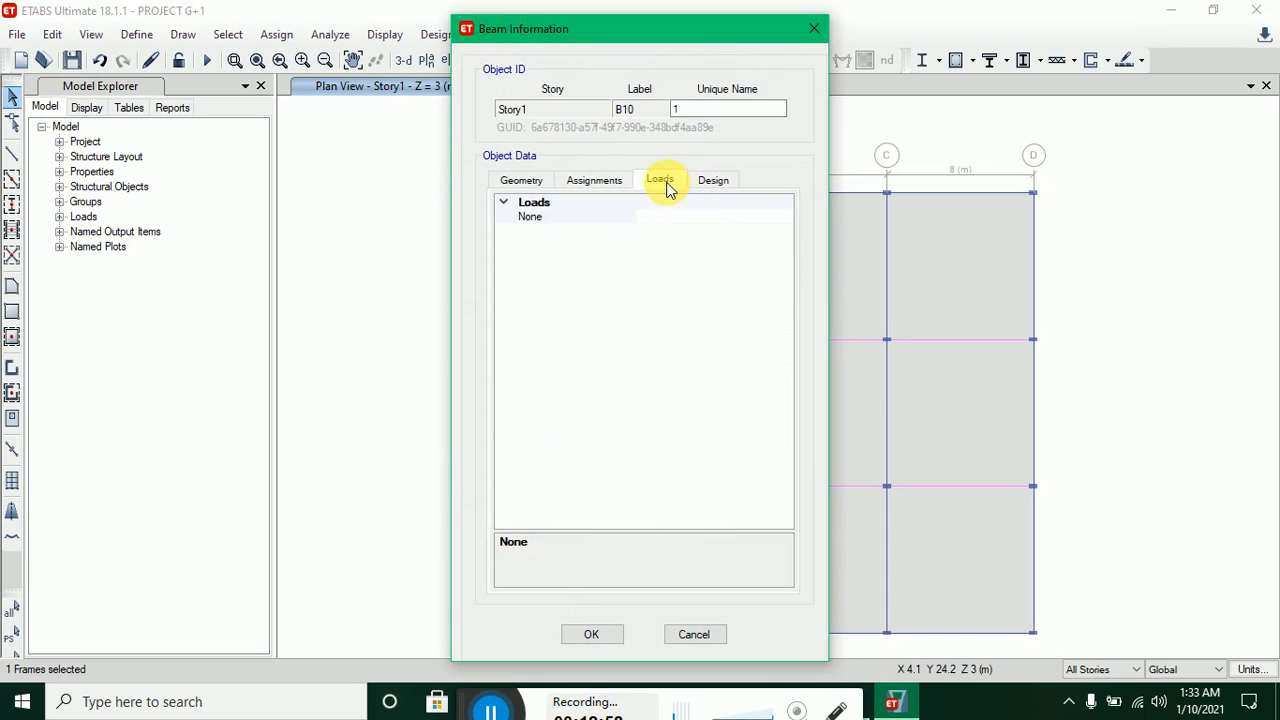
{"action": "left_click", "coordinate": [813, 28]}
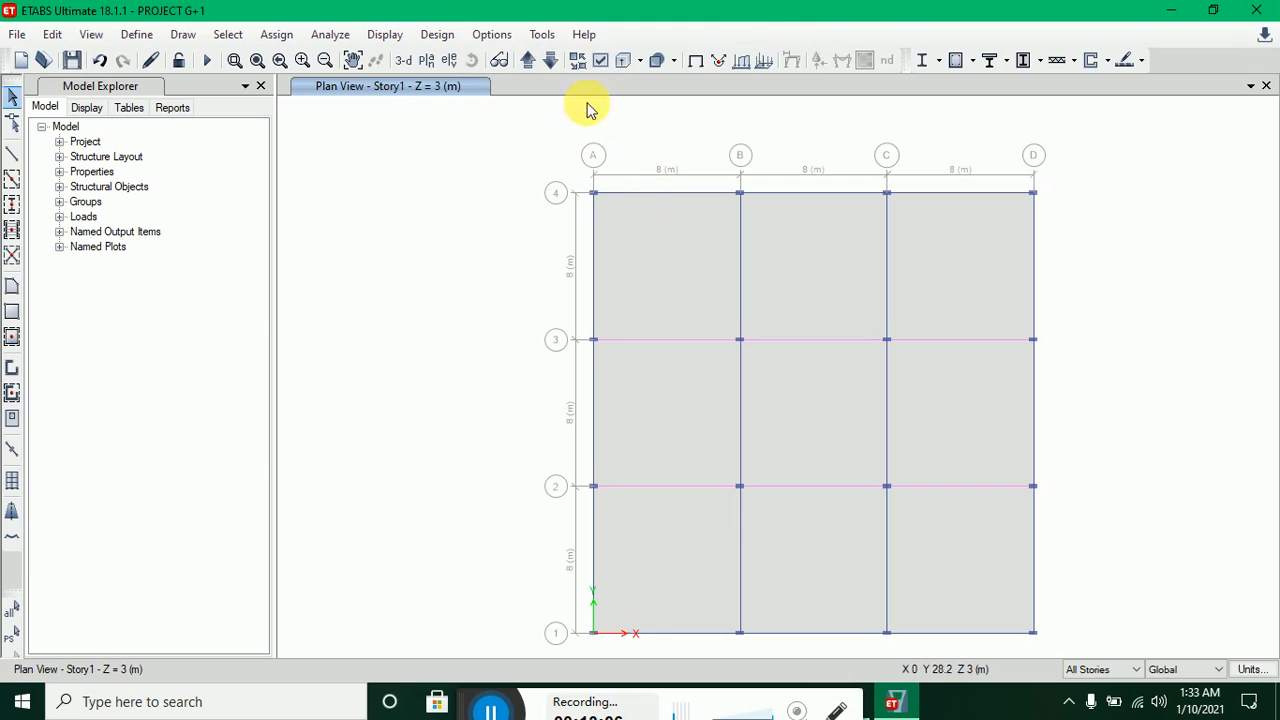
- On the Base plan, select all joints by object type and assign fixed restraints in all translations and rotations
{"action": "left_click", "coordinate": [552, 64]}
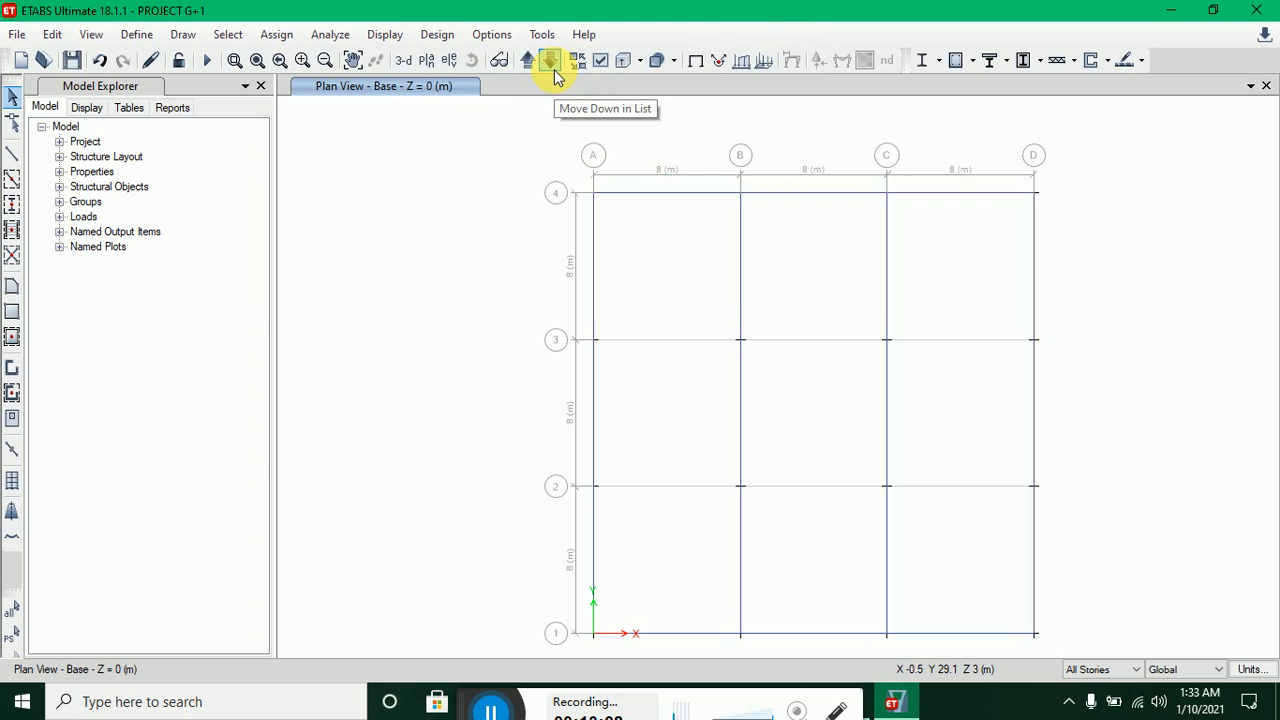
{"action": "left_click", "coordinate": [230, 34]}
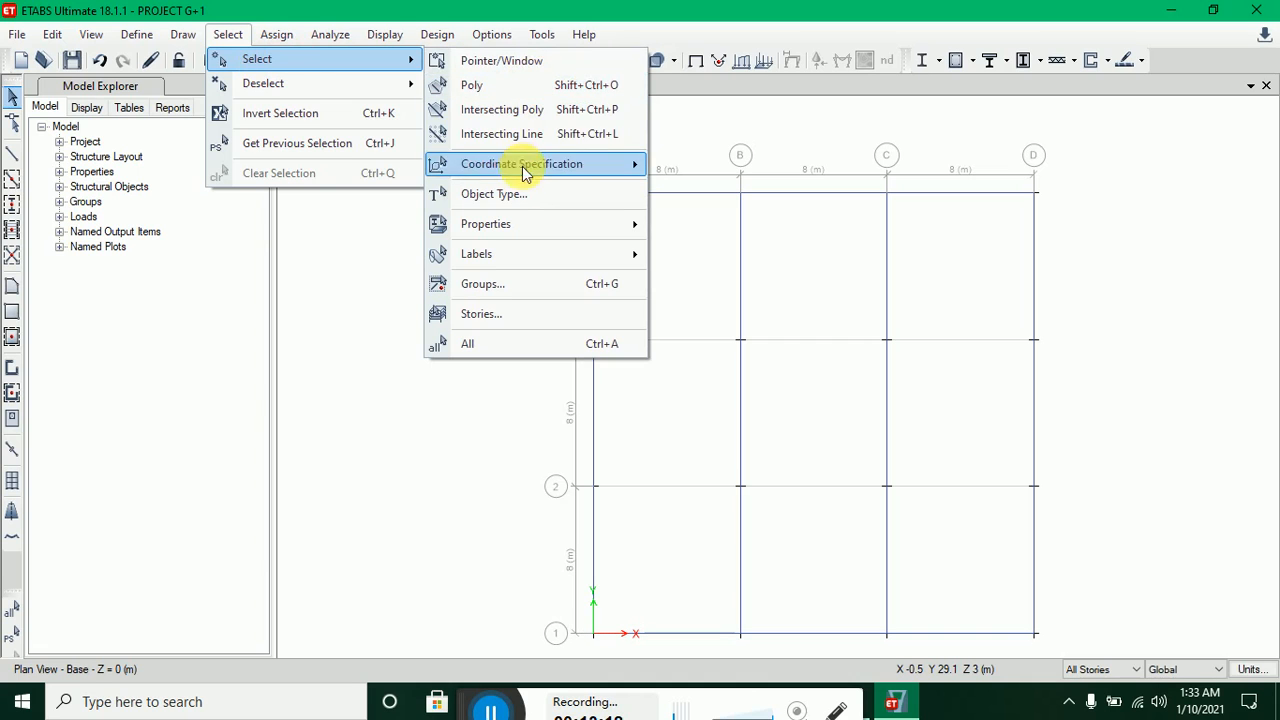
{"action": "left_click", "coordinate": [522, 198]}
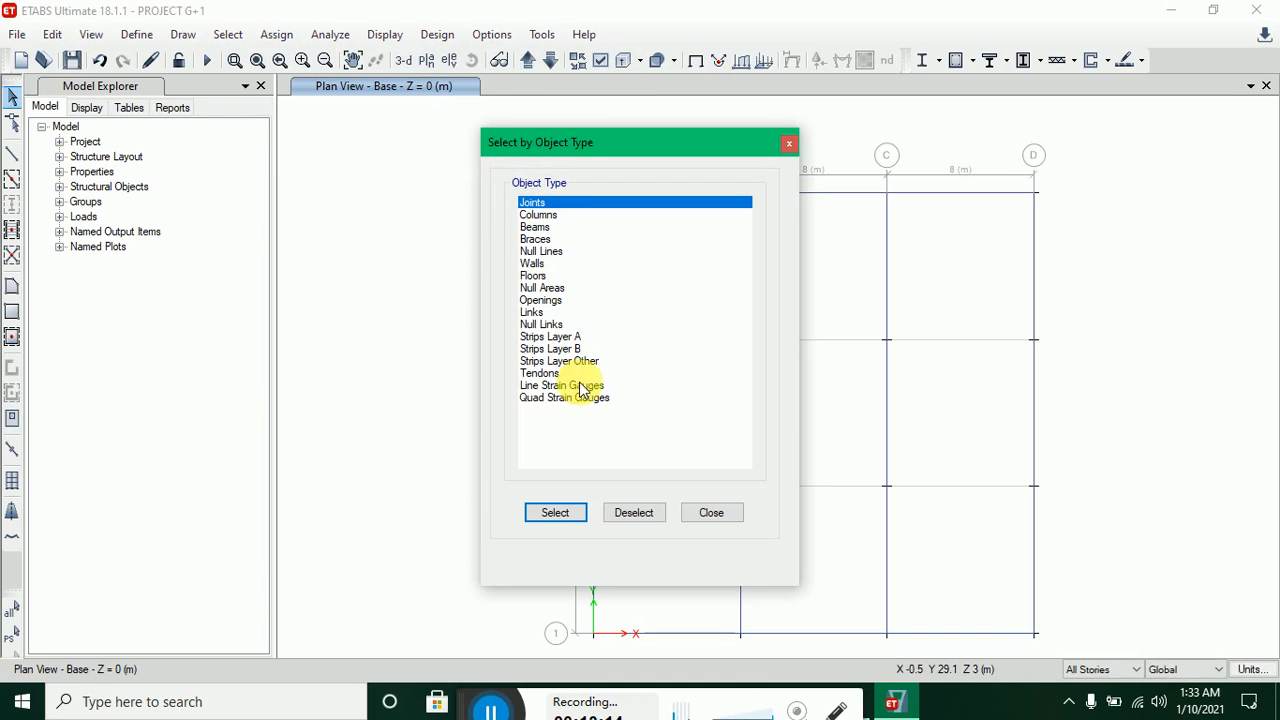
{"action": "left_click", "coordinate": [556, 513]}
{"action": "left_click", "coordinate": [711, 514]}
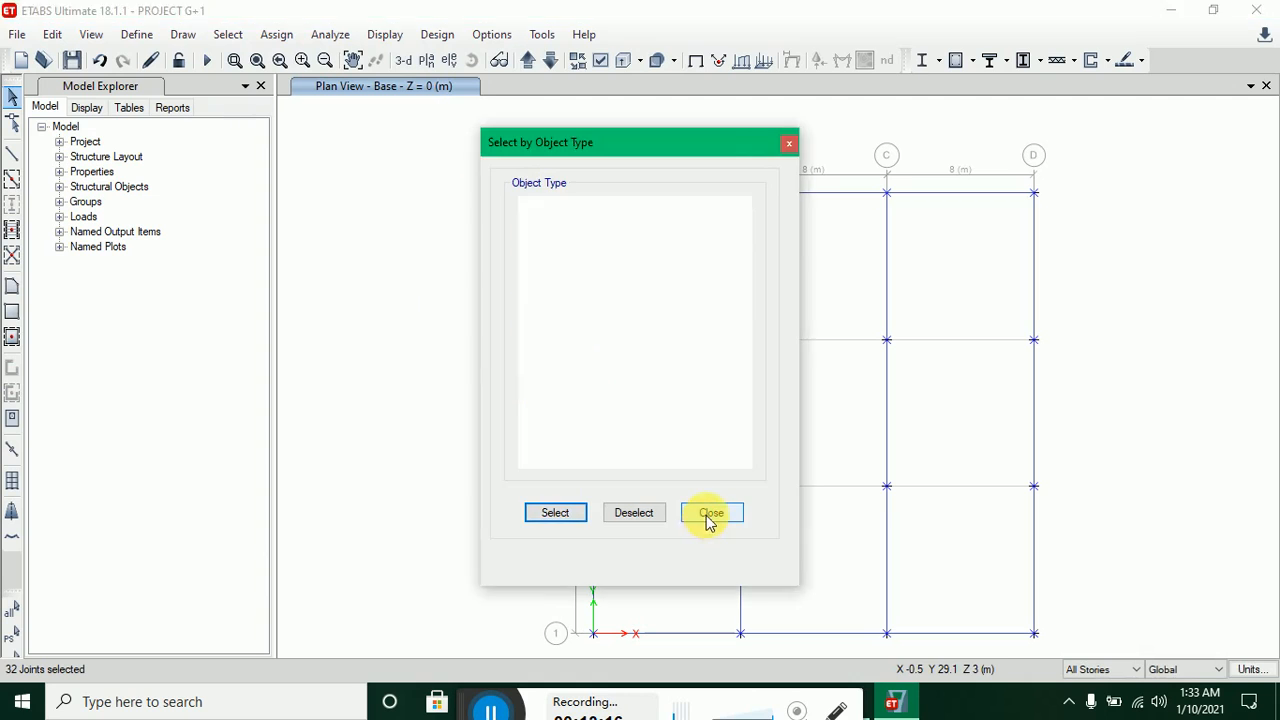
{"action": "left_click", "coordinate": [299, 39]}
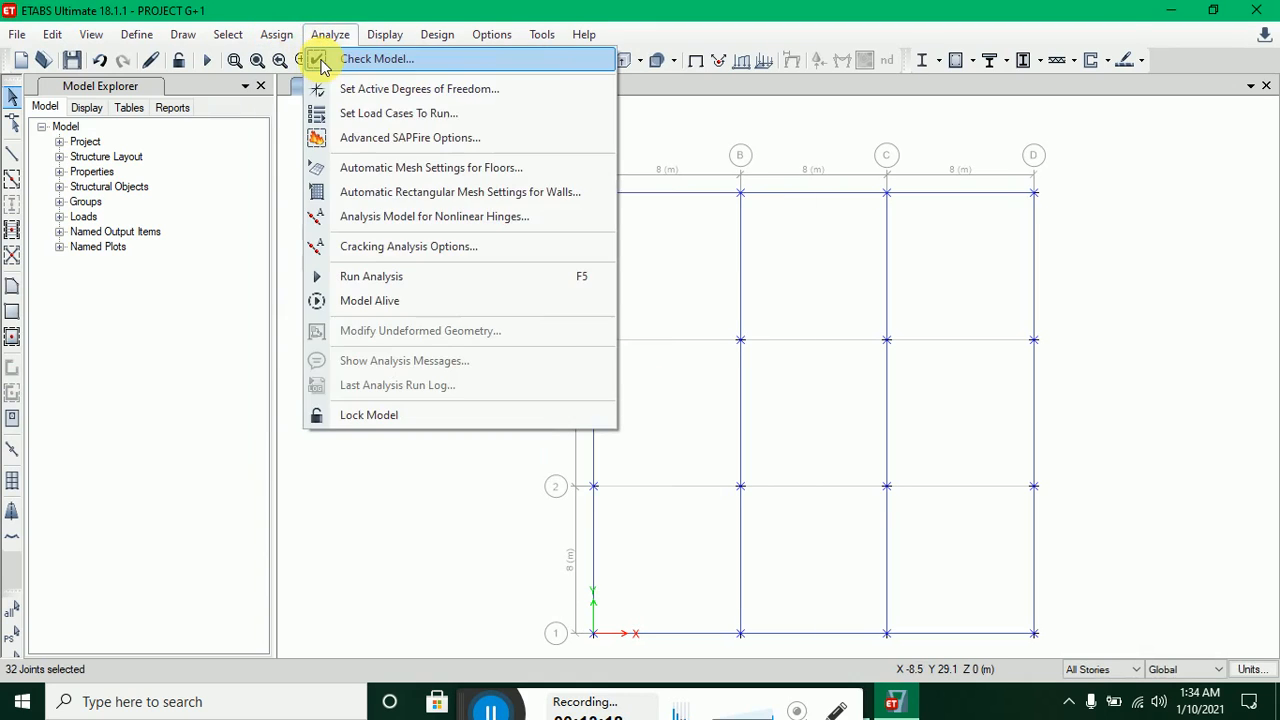
{"action": "left_click", "coordinate": [297, 40]}
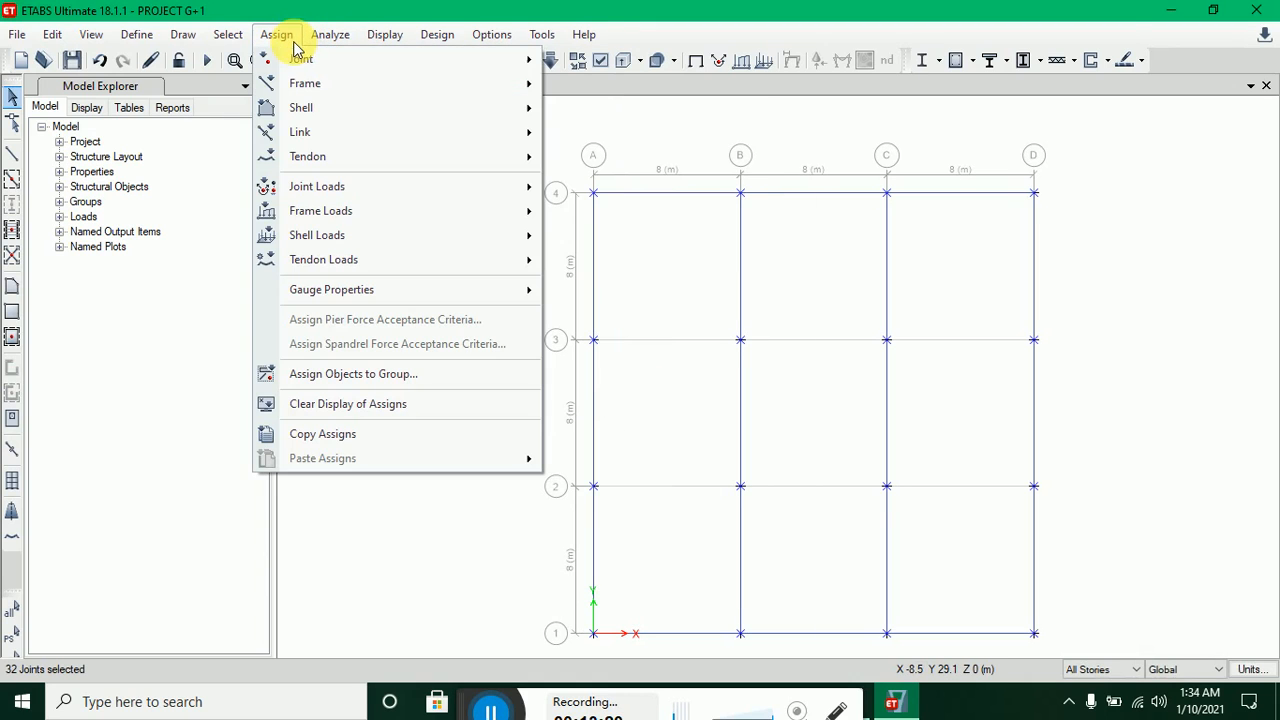
{"action": "mouse_move", "coordinate": [531, 58]}
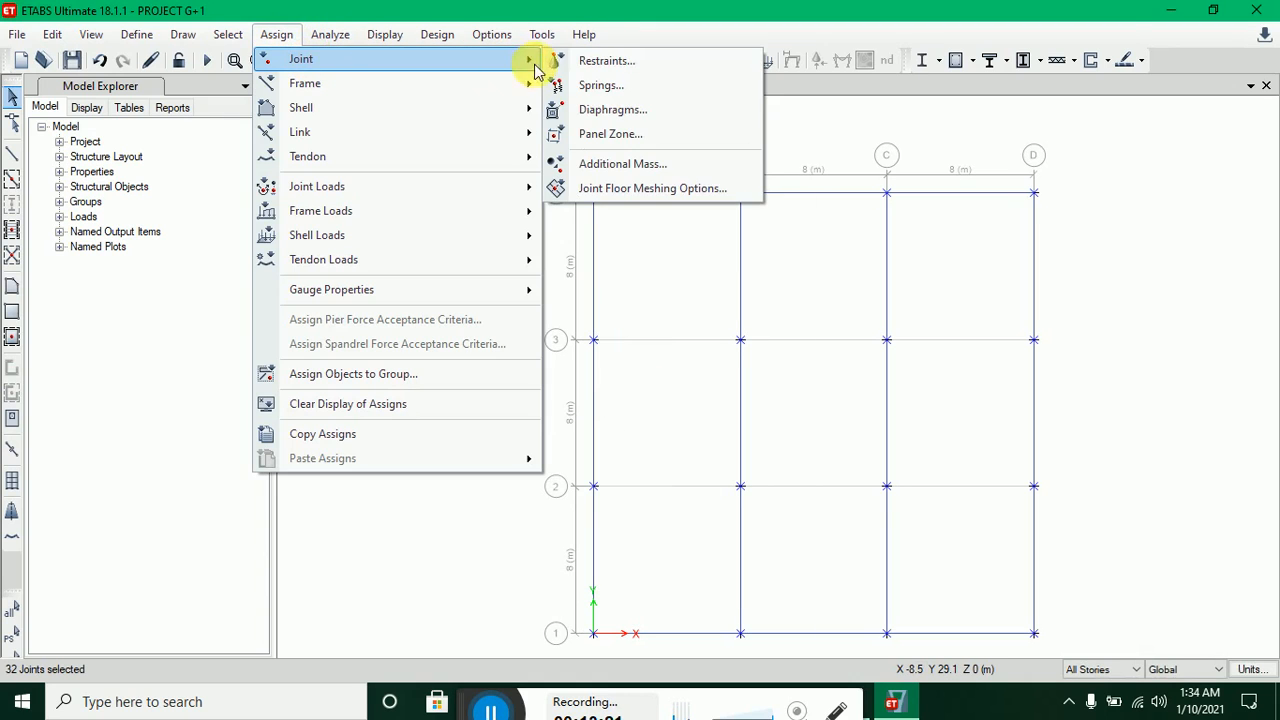
{"action": "left_click", "coordinate": [603, 60]}
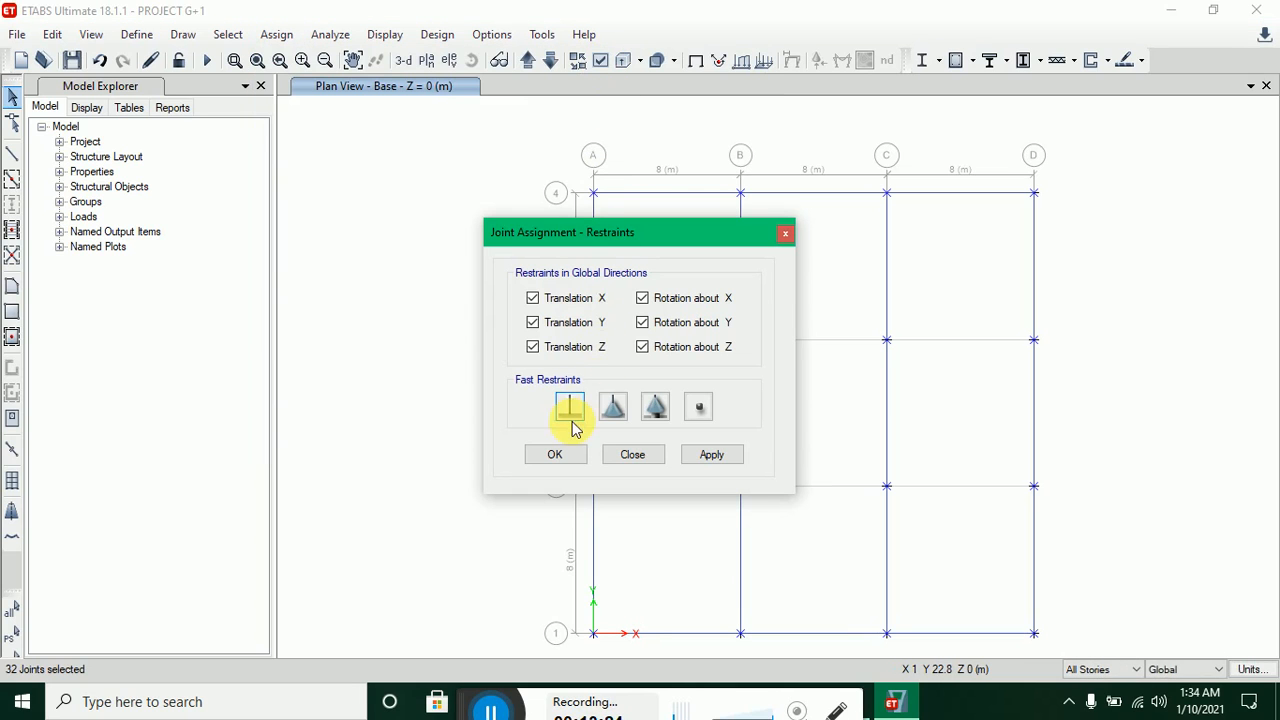
{"action": "left_click", "coordinate": [570, 408]}
{"action": "left_click", "coordinate": [705, 456]}
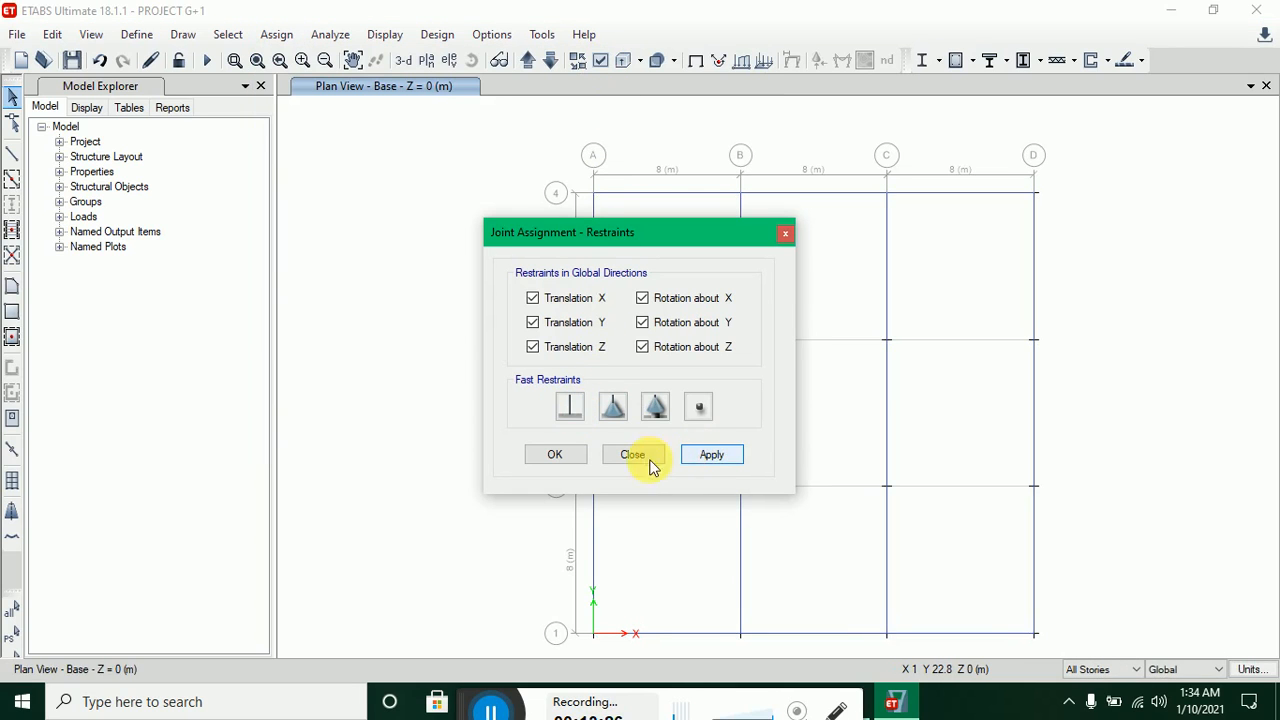
{"action": "left_click", "coordinate": [633, 456]}
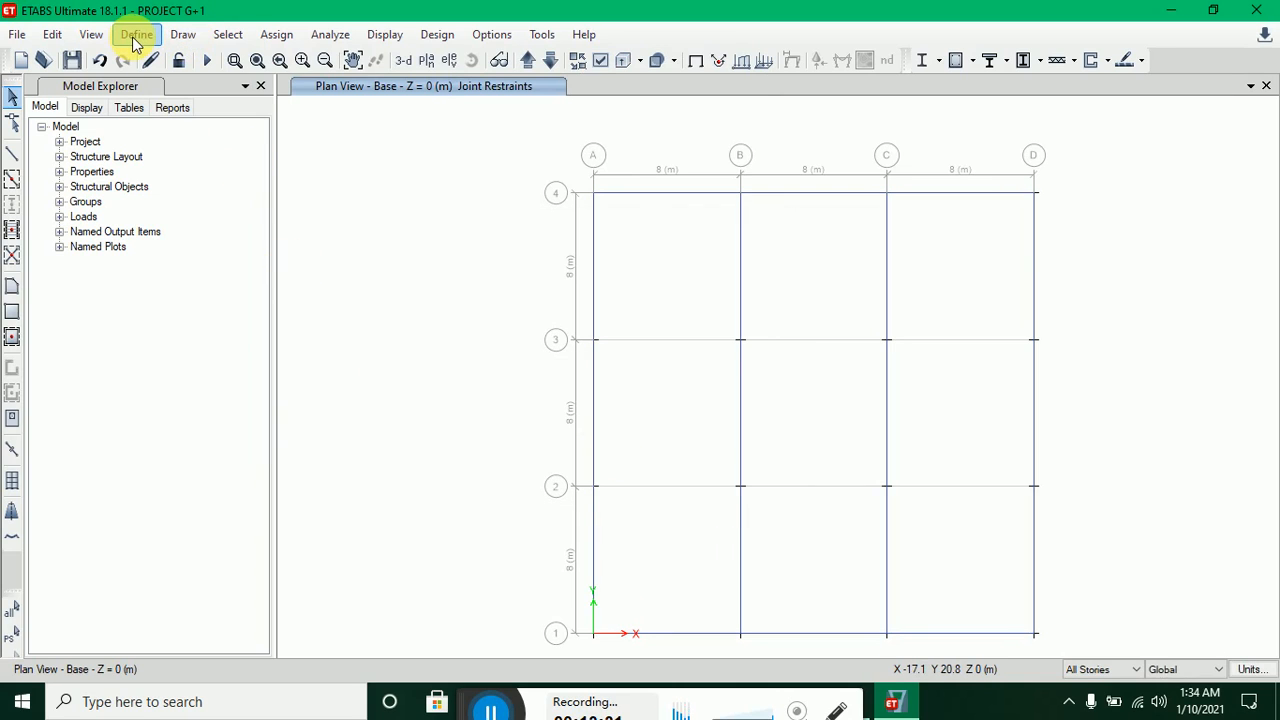
- Select all beams by object type and assign a 4.5 kN/m uniform gravity load in the Dead pattern, replacing existing loads
{"action": "left_click", "coordinate": [265, 36]}
{"action": "left_click", "coordinate": [228, 35]}
{"action": "left_click", "coordinate": [228, 35]}
{"action": "mouse_move", "coordinate": [277, 63]}
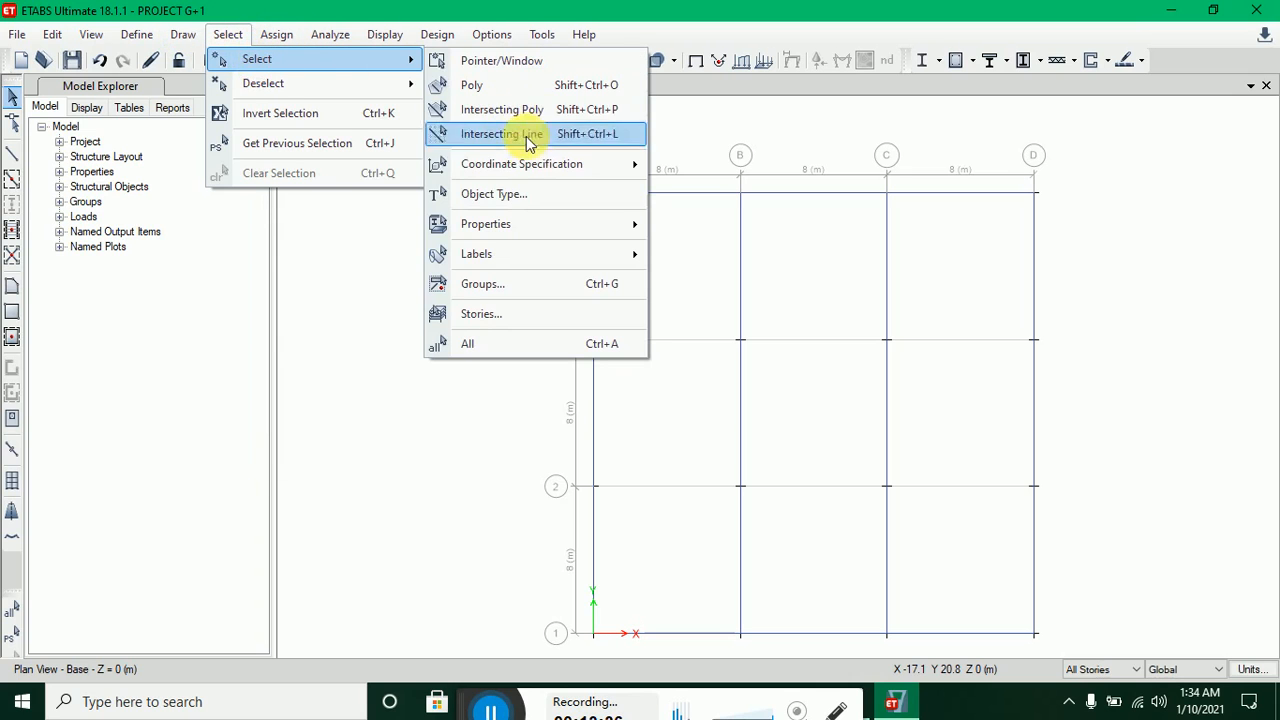
{"action": "left_click", "coordinate": [531, 200]}
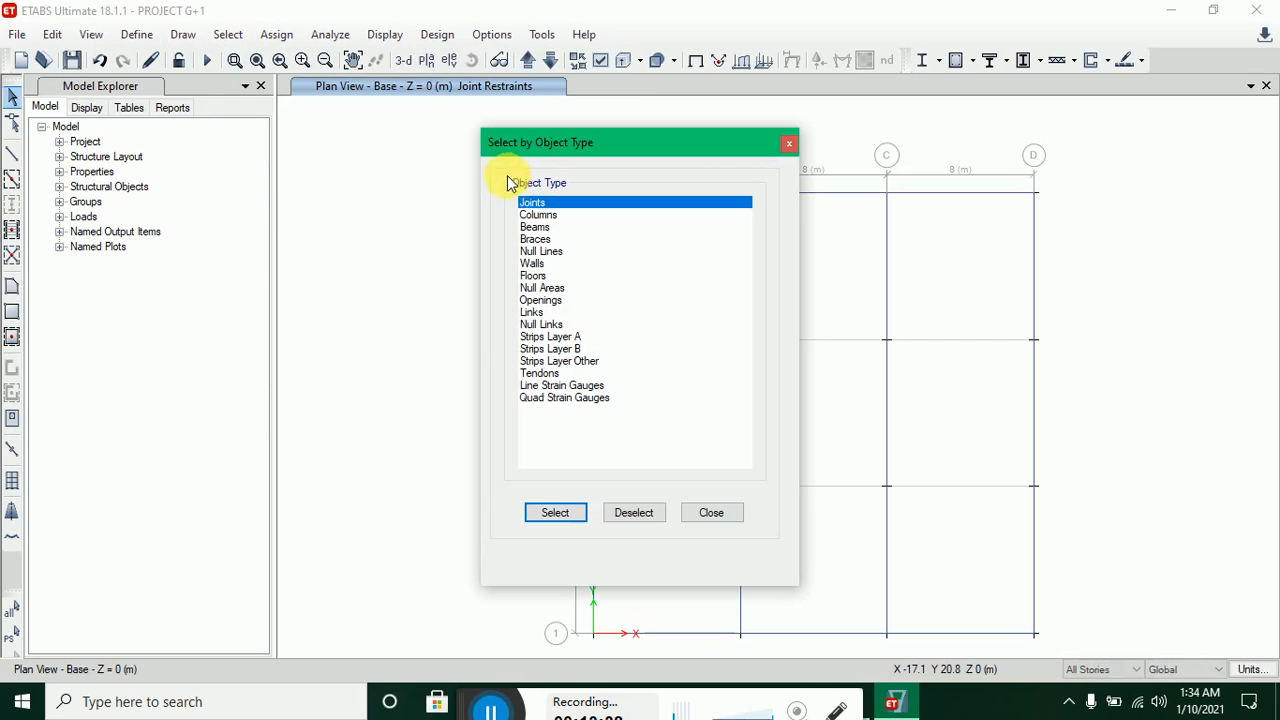
{"action": "left_click", "coordinate": [533, 228]}
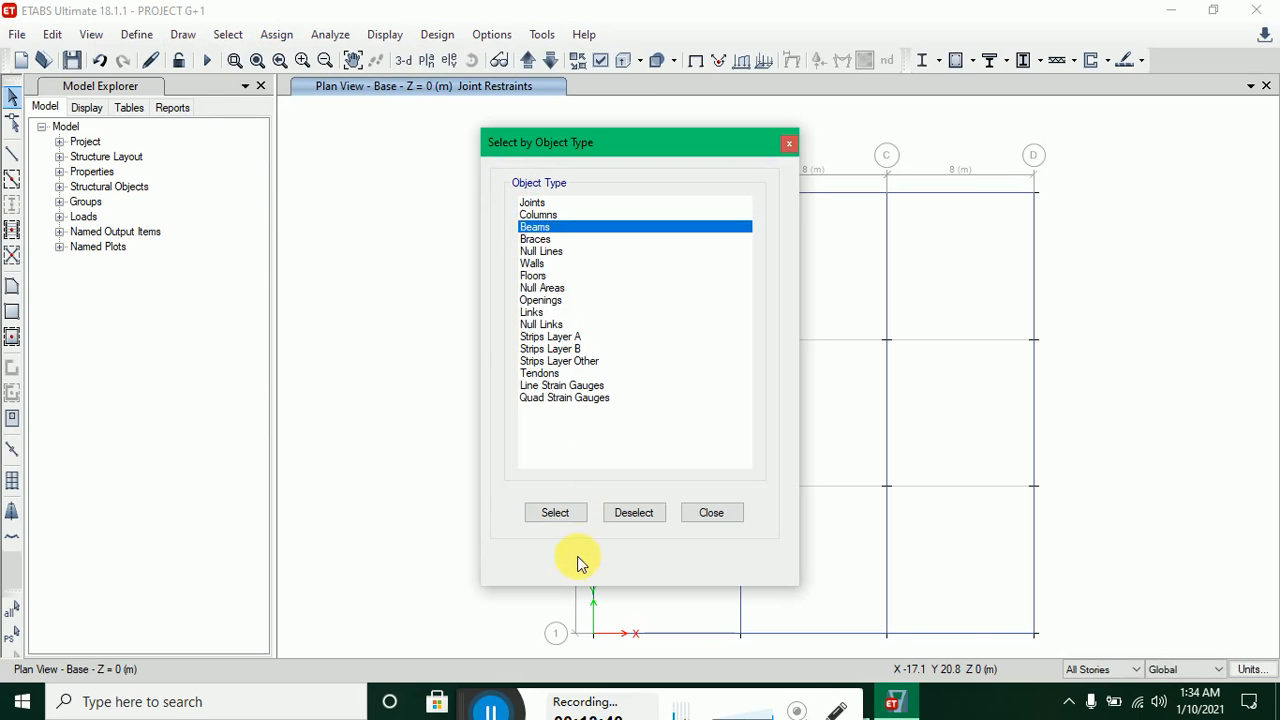
{"action": "left_click", "coordinate": [556, 513]}
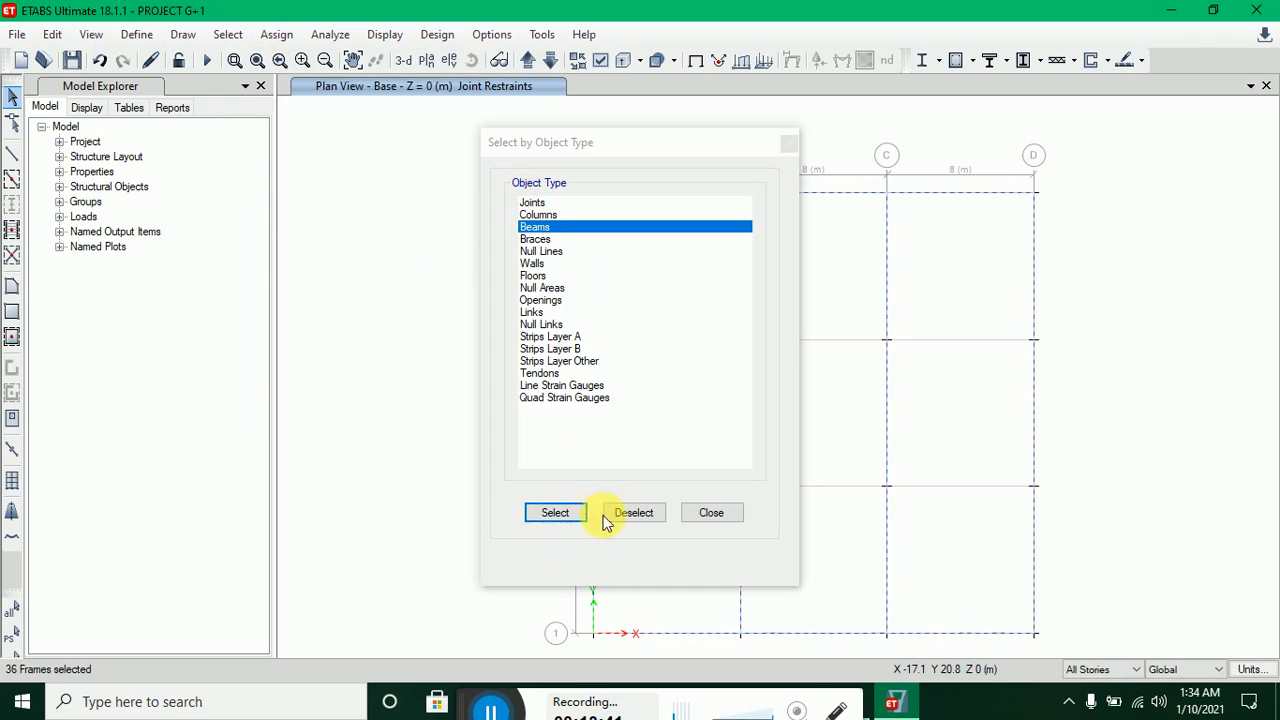
{"action": "left_click", "coordinate": [711, 513]}
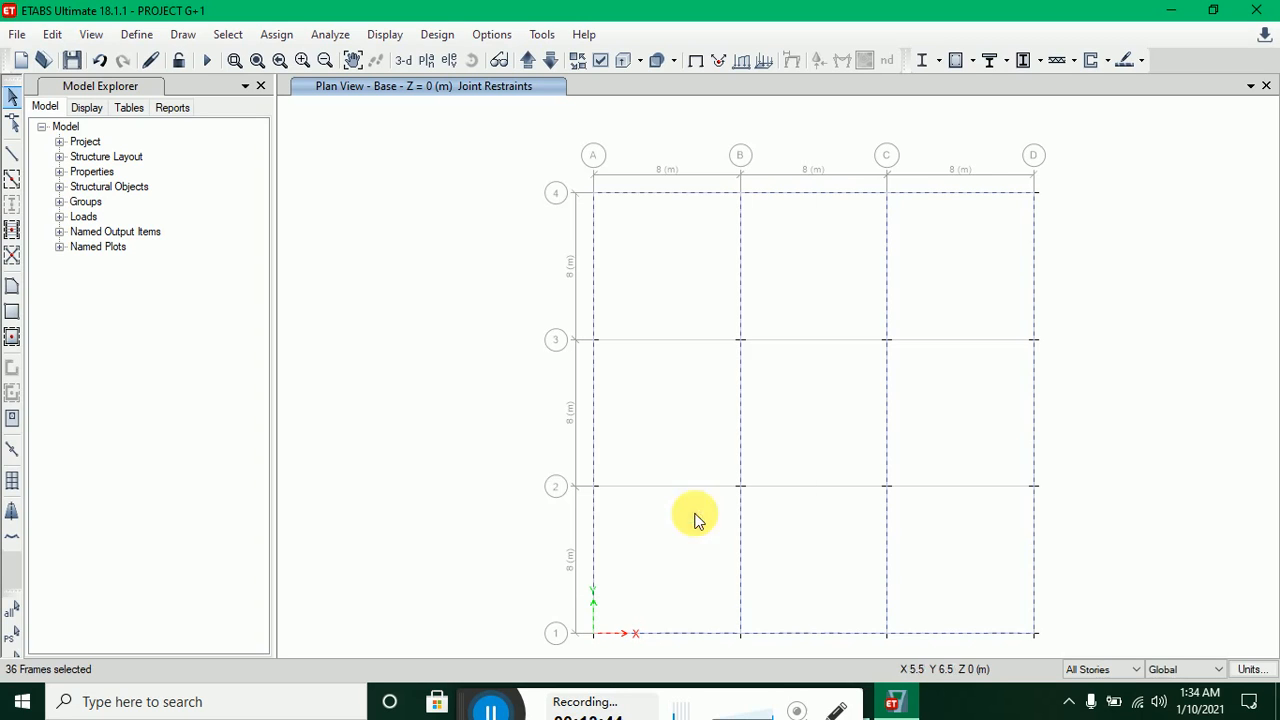
{"action": "left_click", "coordinate": [276, 34]}
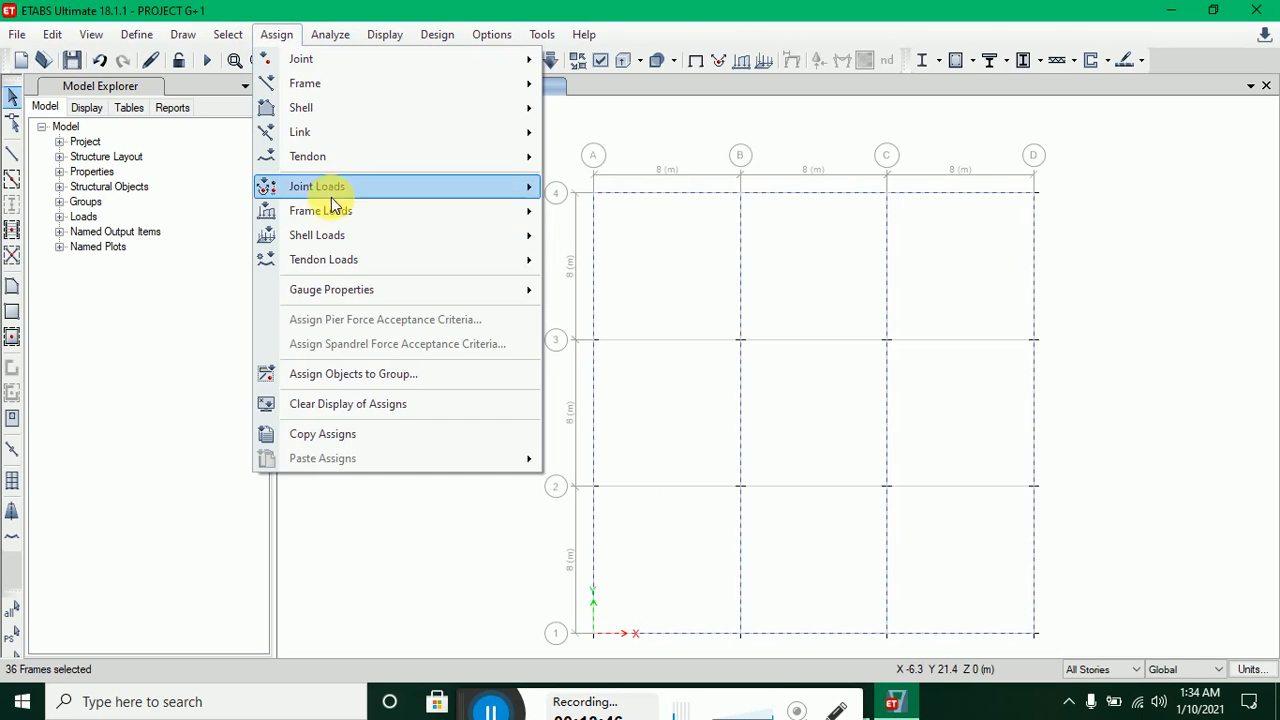
{"action": "mouse_move", "coordinate": [334, 209]}
{"action": "left_click", "coordinate": [606, 240]}
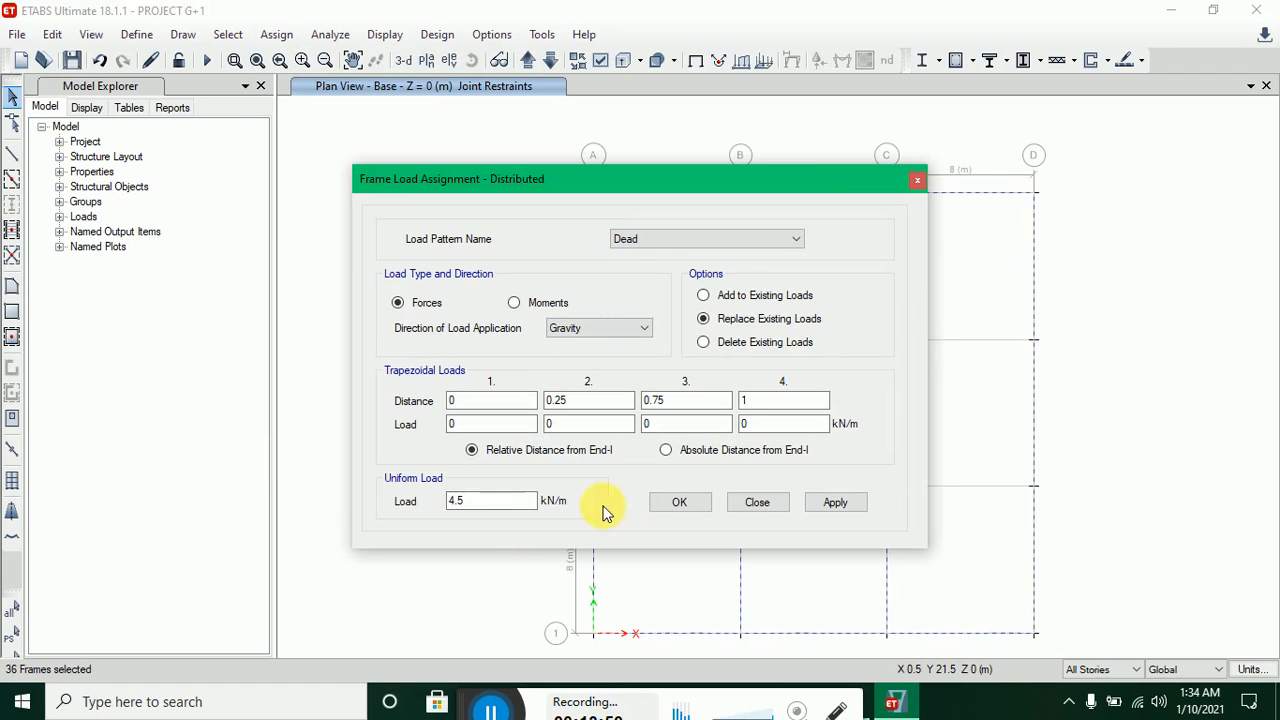
{"action": "left_click", "coordinate": [817, 504]}
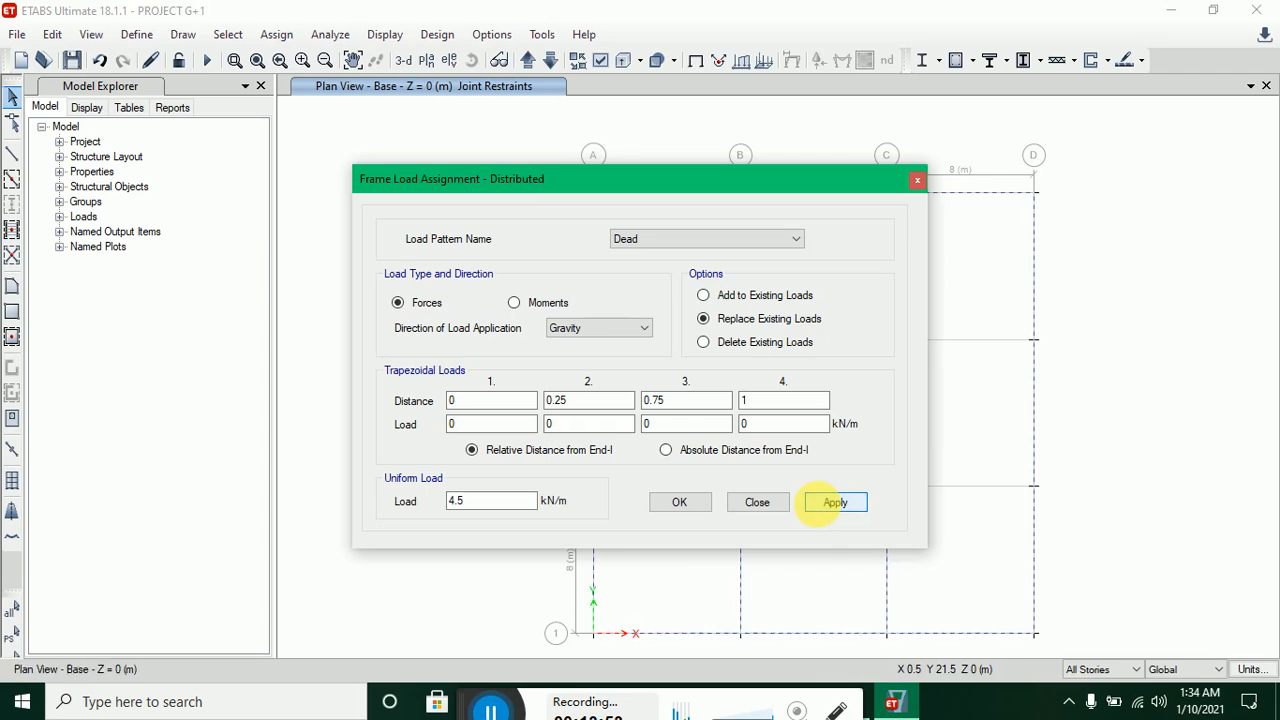
{"action": "left_click", "coordinate": [681, 502]}
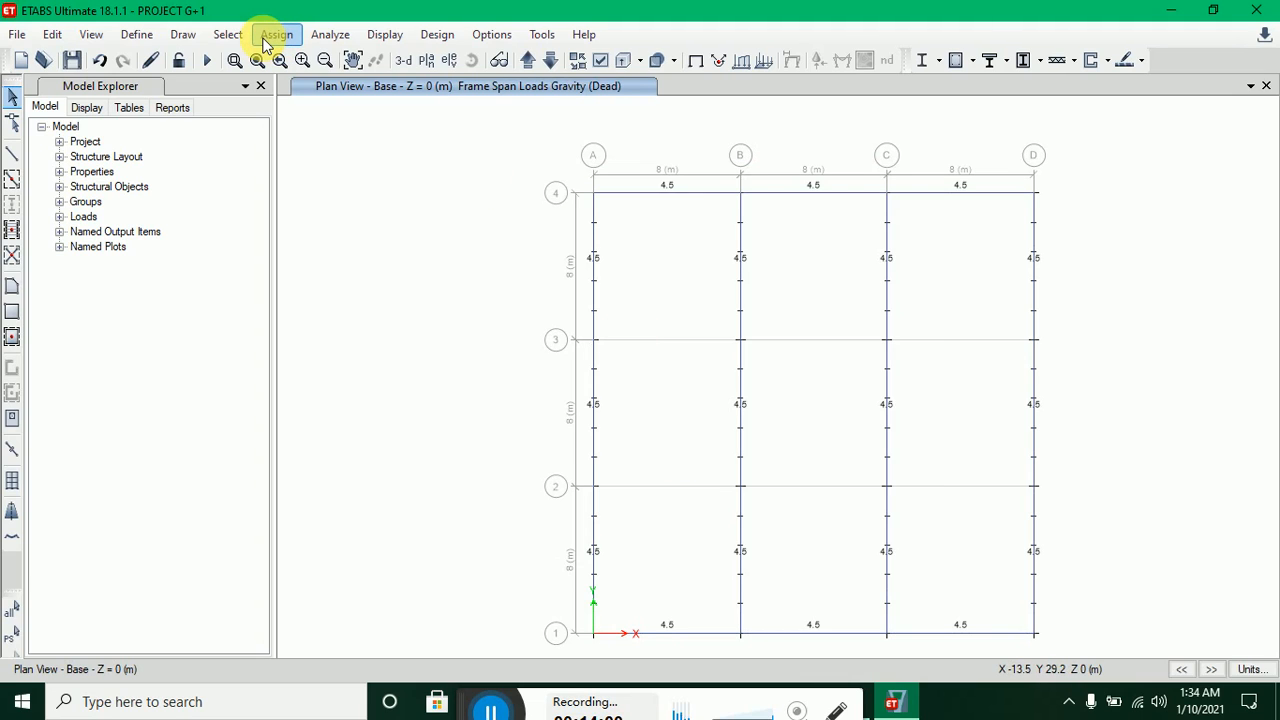
{"action": "left_click", "coordinate": [266, 44]}
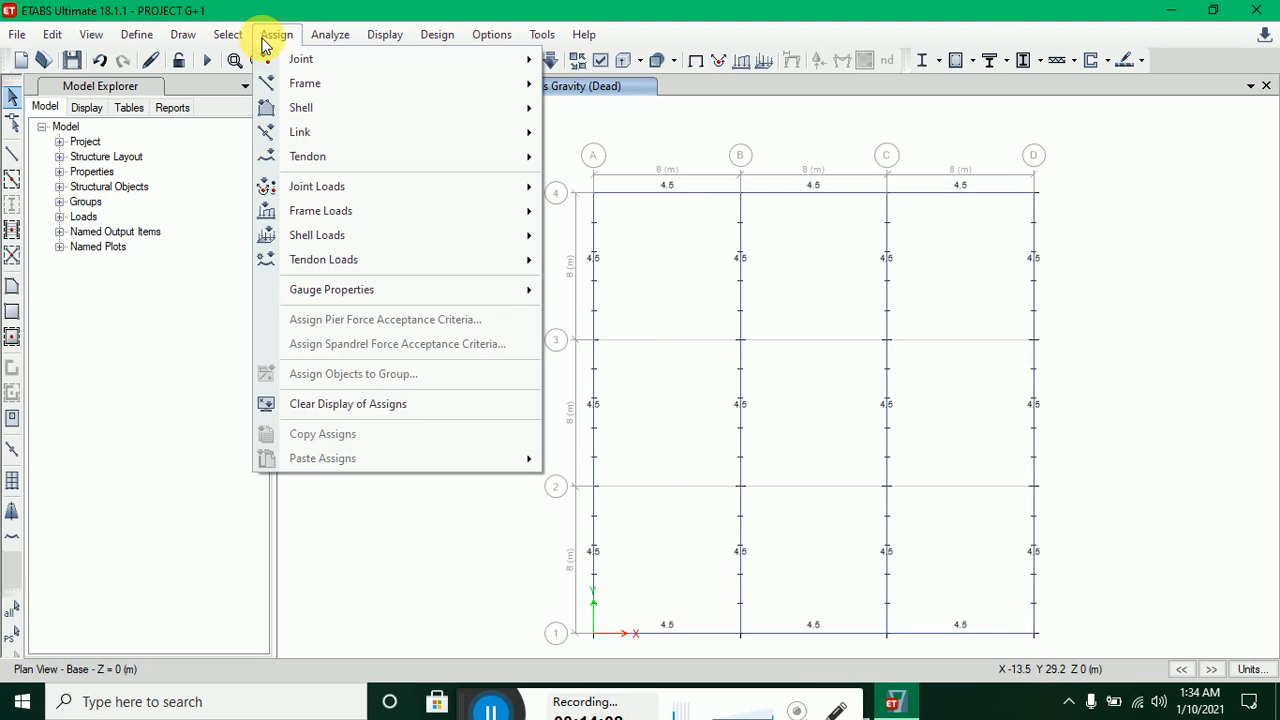
{"action": "left_click", "coordinate": [371, 586]}
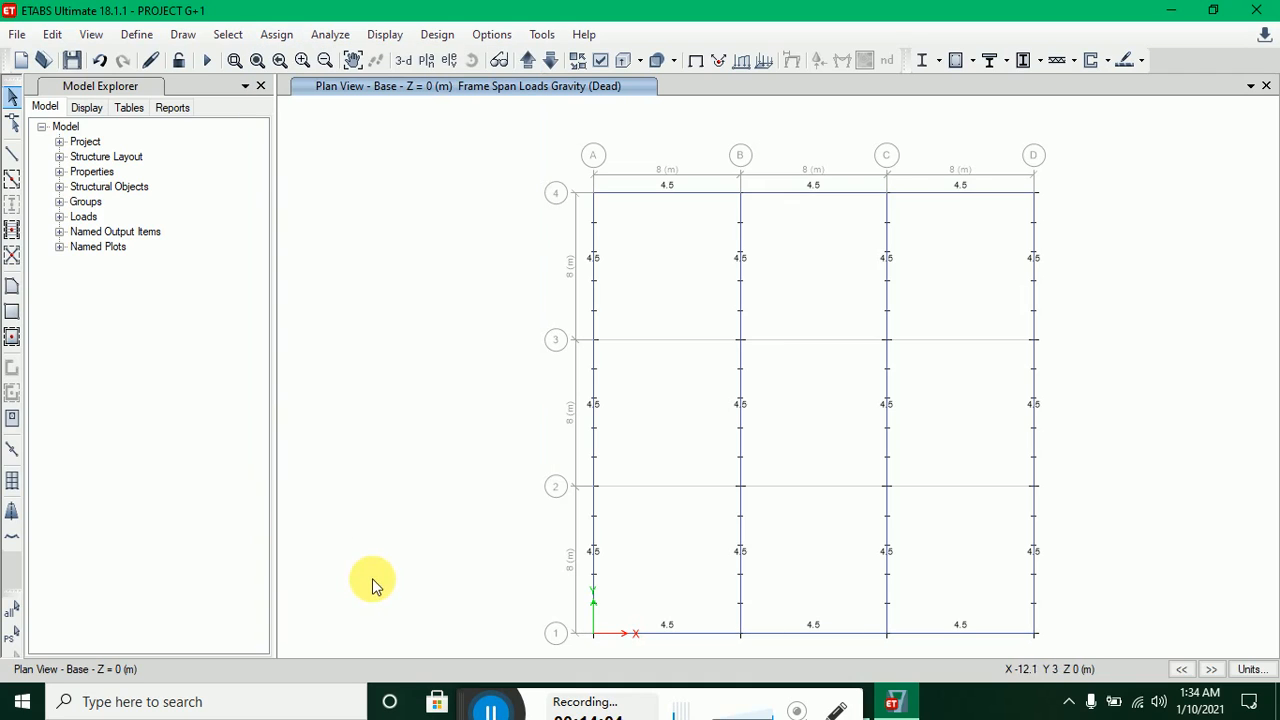
- On the Story1 plan, assign the floor slab a uniform 3 kN/m² gravity shell load in the Dead pattern, replacing existing loads
{"action": "left_click", "coordinate": [526, 62]}
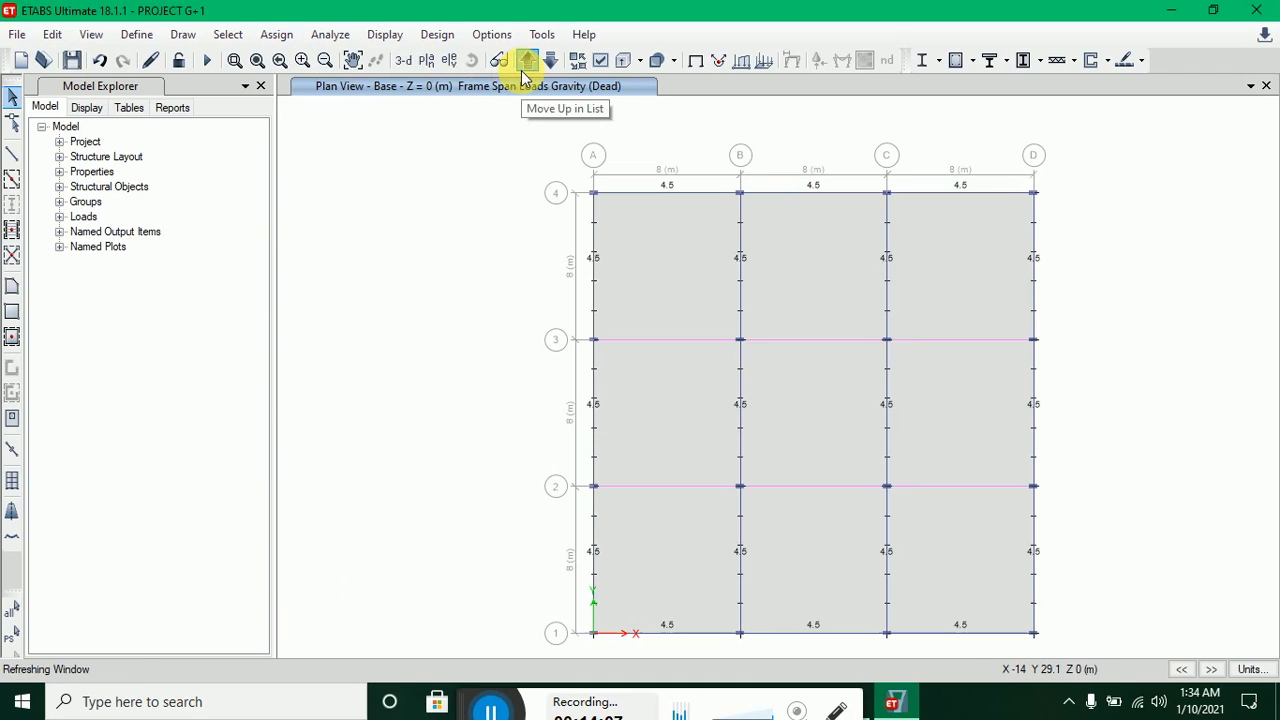
{"action": "left_click", "coordinate": [667, 259]}
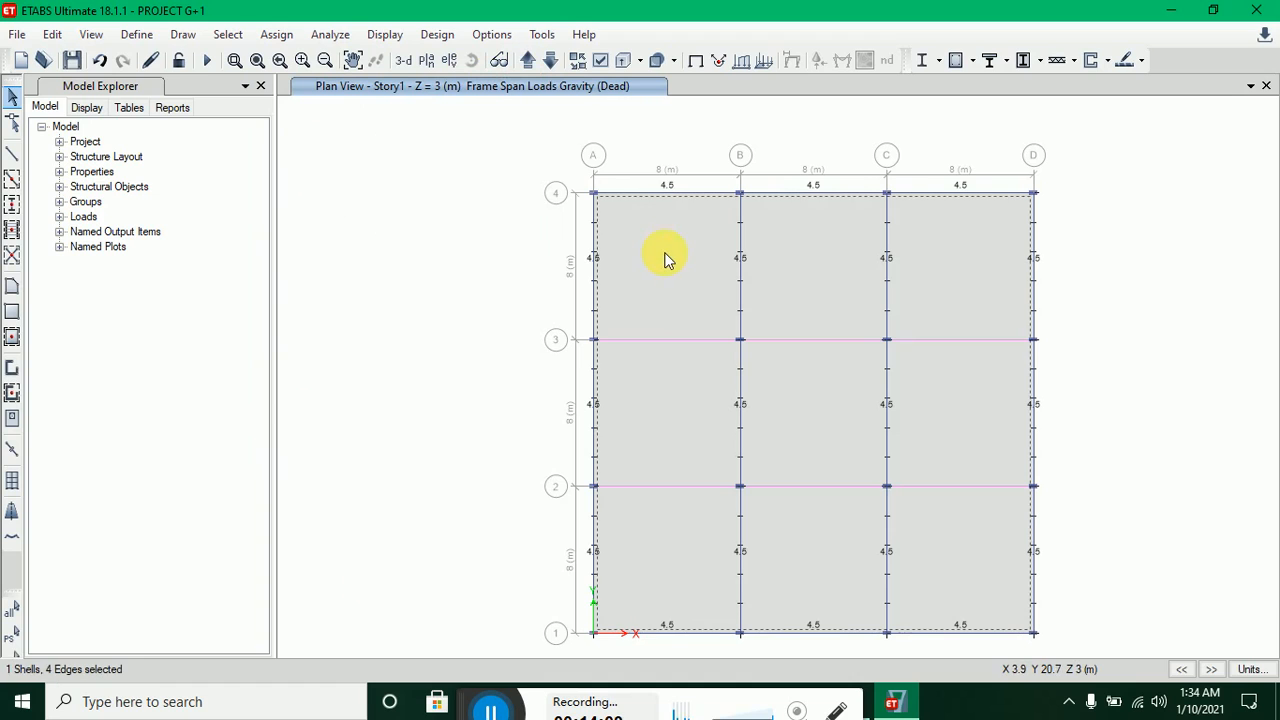
{"action": "left_click", "coordinate": [276, 34]}
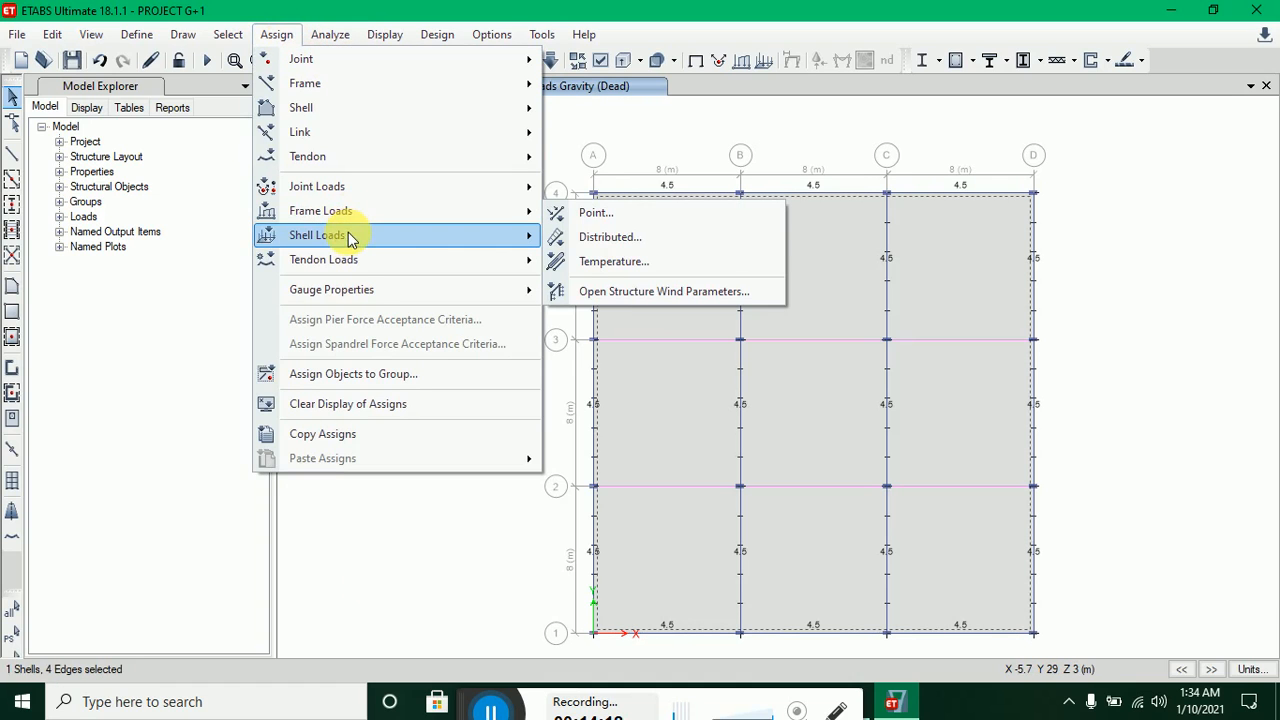
{"action": "mouse_move", "coordinate": [378, 240]}
{"action": "left_click", "coordinate": [604, 262]}
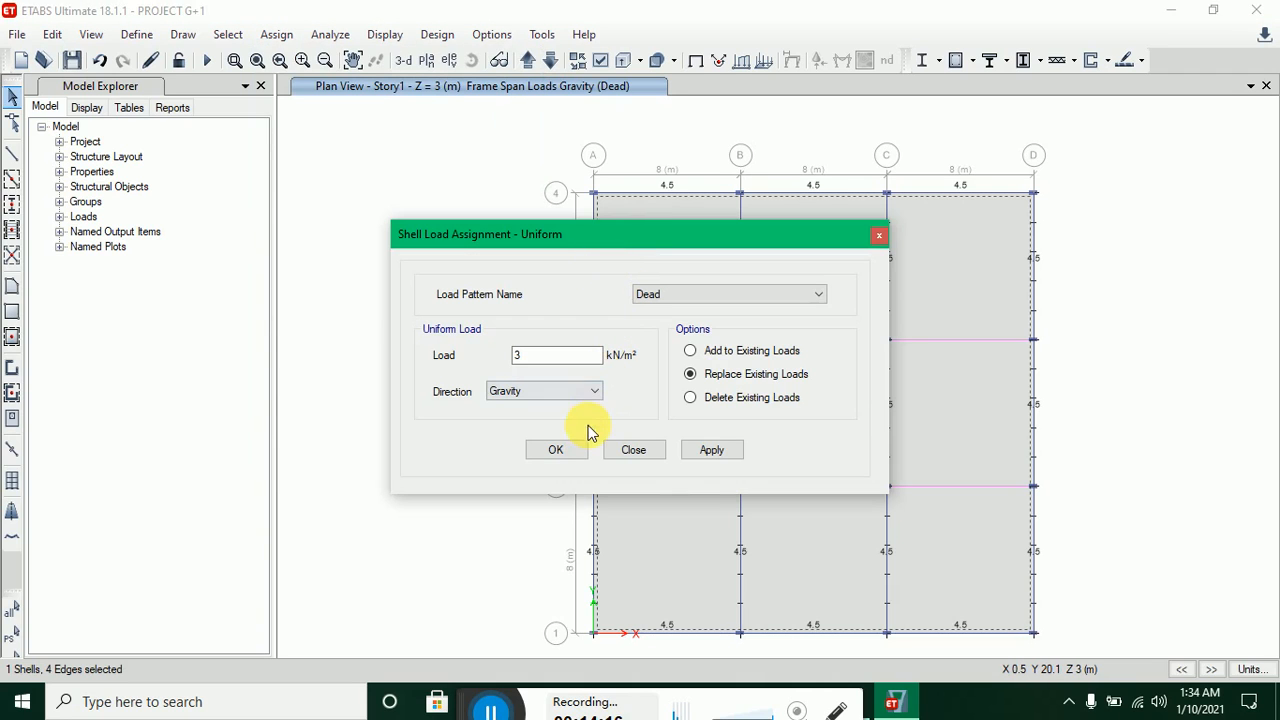
{"action": "left_click", "coordinate": [702, 456]}
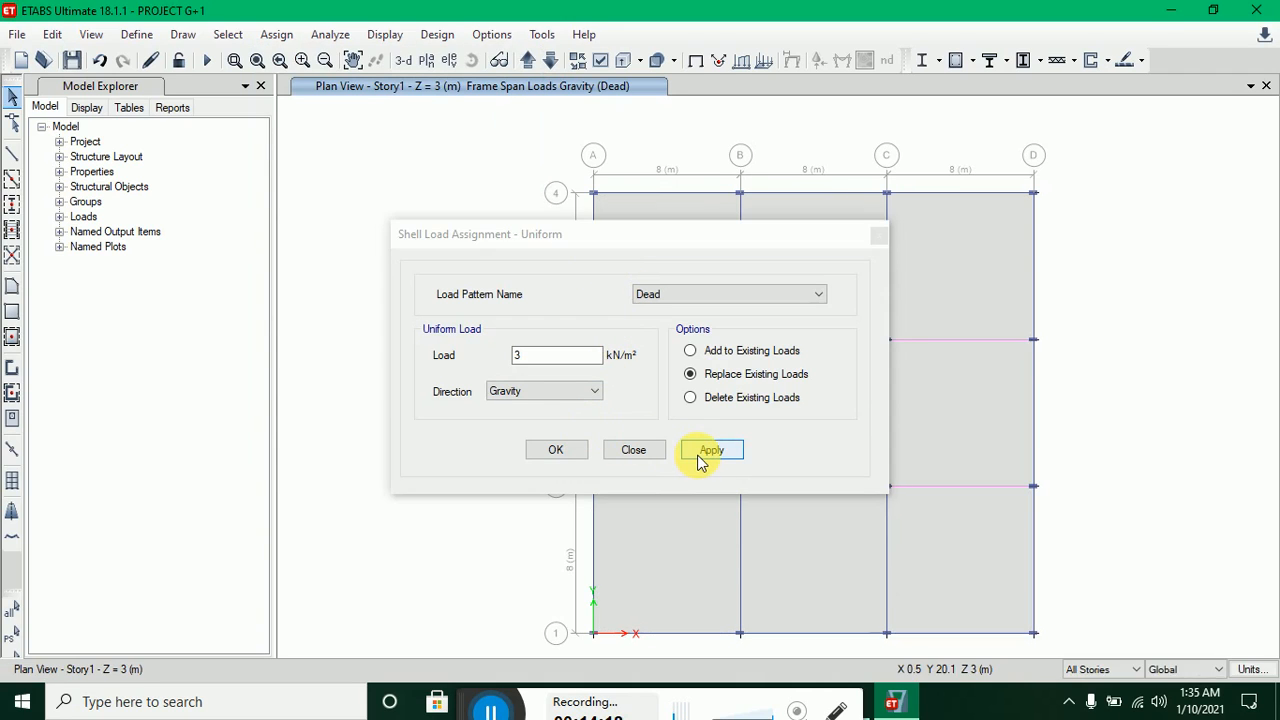
{"action": "left_click", "coordinate": [558, 451]}
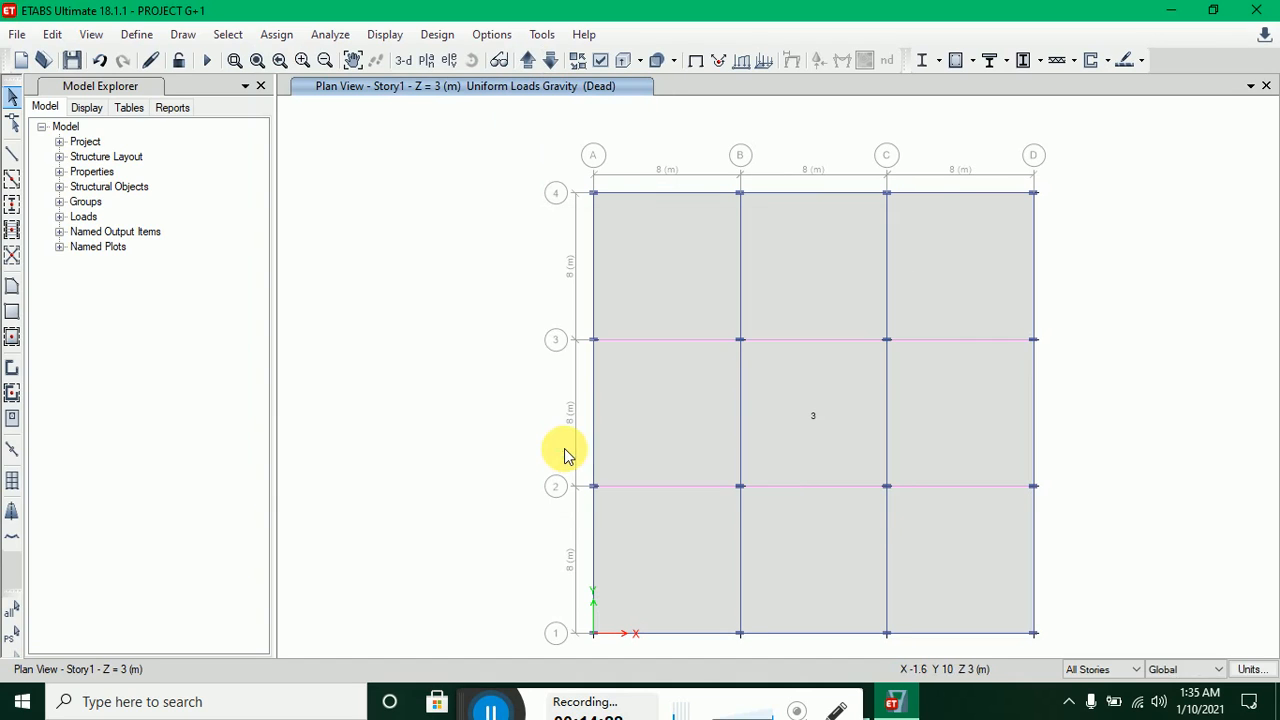
- Inspect the loads assigned to the Story1 floor slab and close its information
{"action": "right_click", "coordinate": [640, 406]}
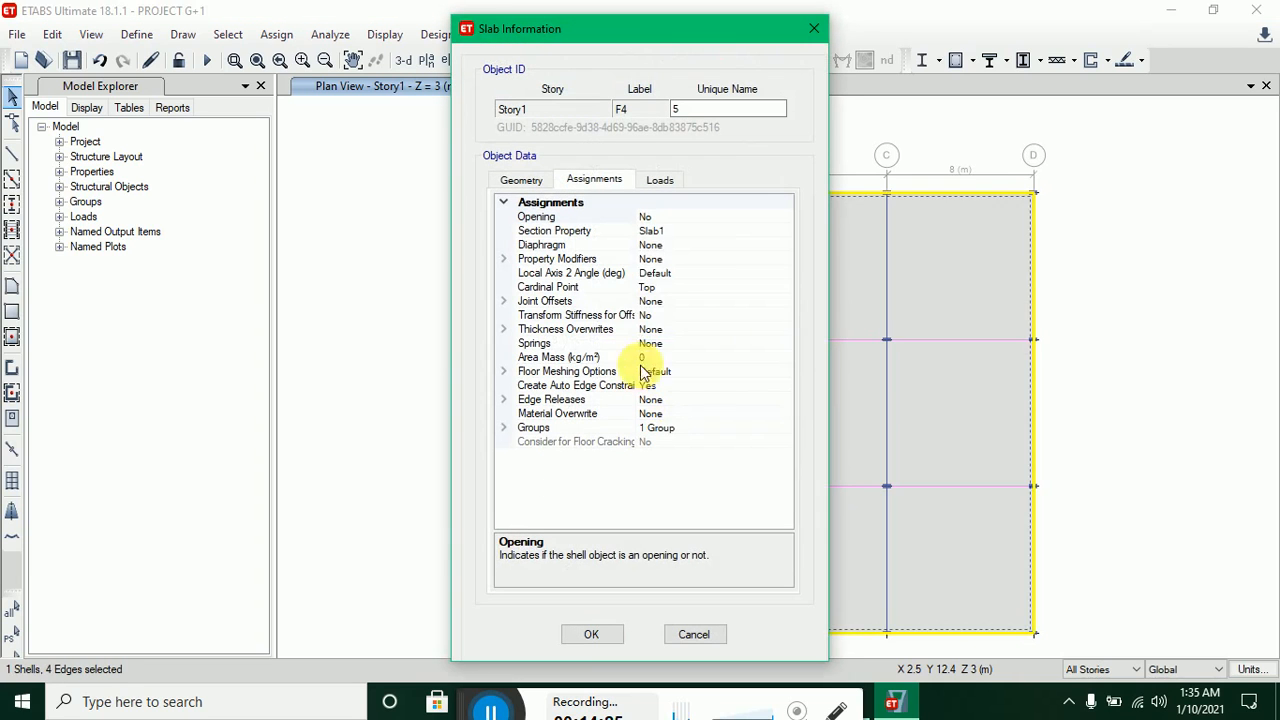
{"action": "left_click", "coordinate": [655, 180]}
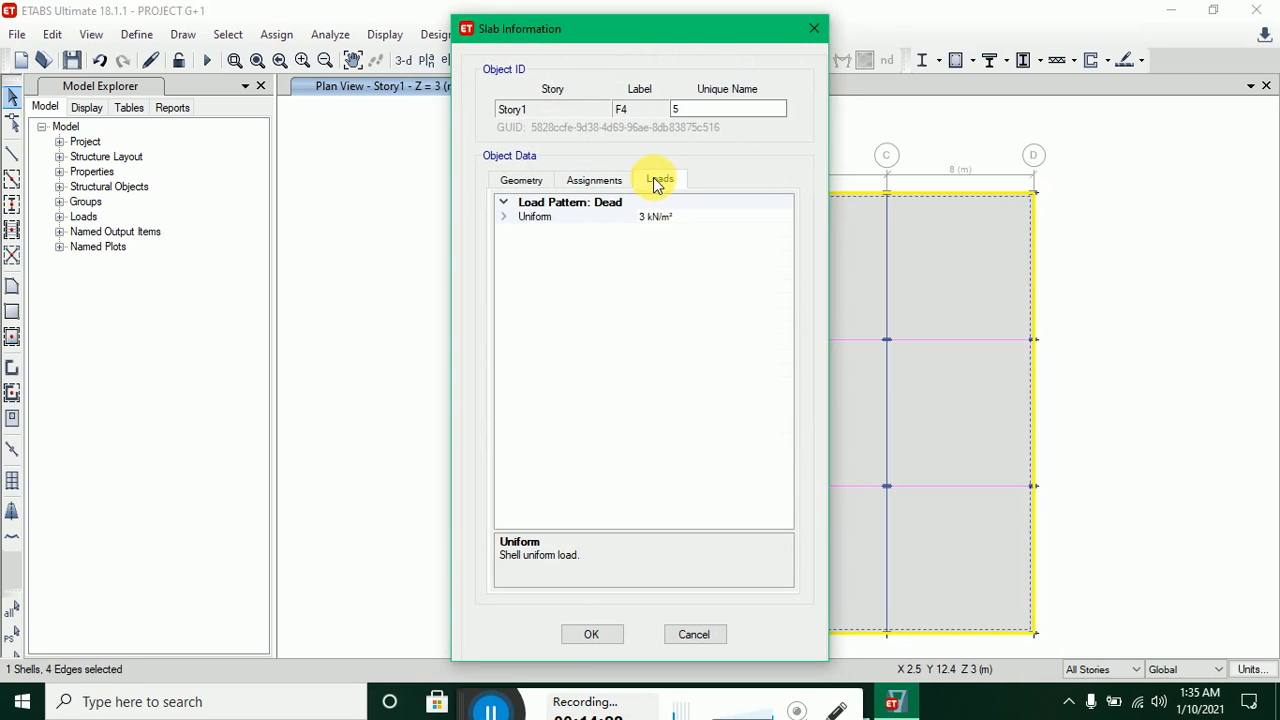
{"action": "left_click", "coordinate": [605, 635]}
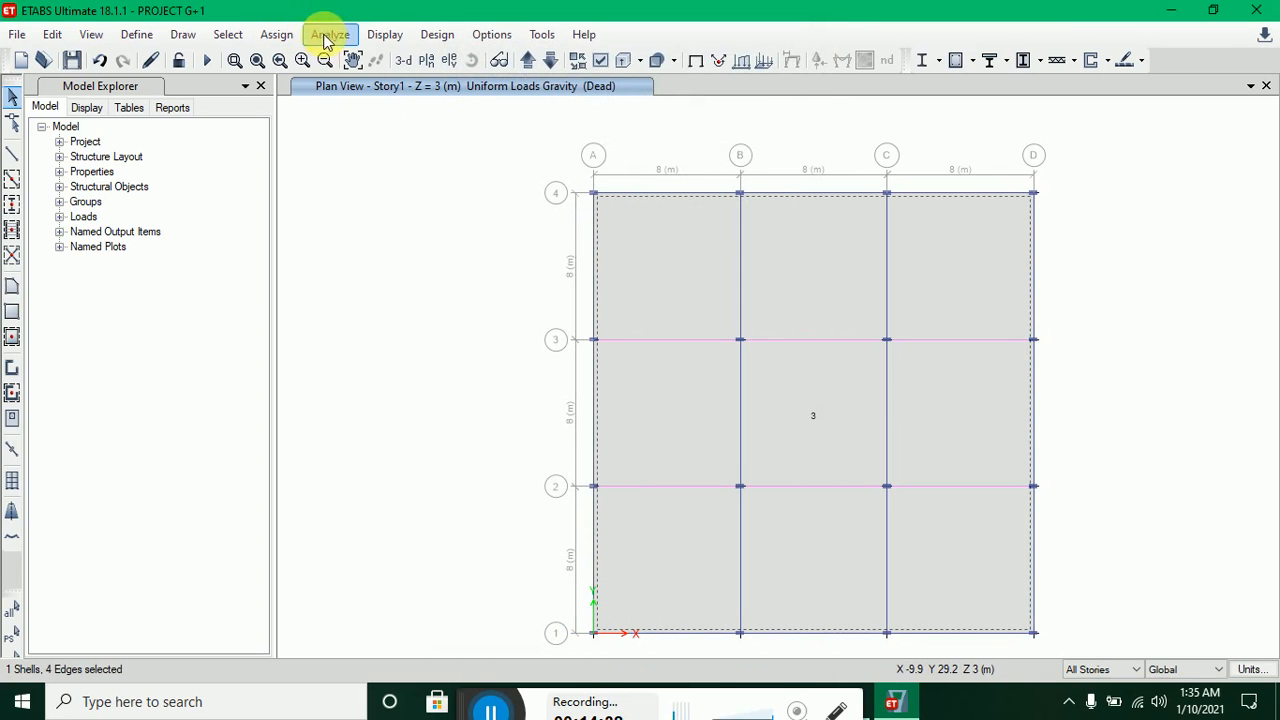
- Check the model with all joint, frame, shell and other checks plus trimming or extending frames to fix problems, and close the report
{"action": "left_click", "coordinate": [330, 35]}
{"action": "left_click", "coordinate": [337, 54]}
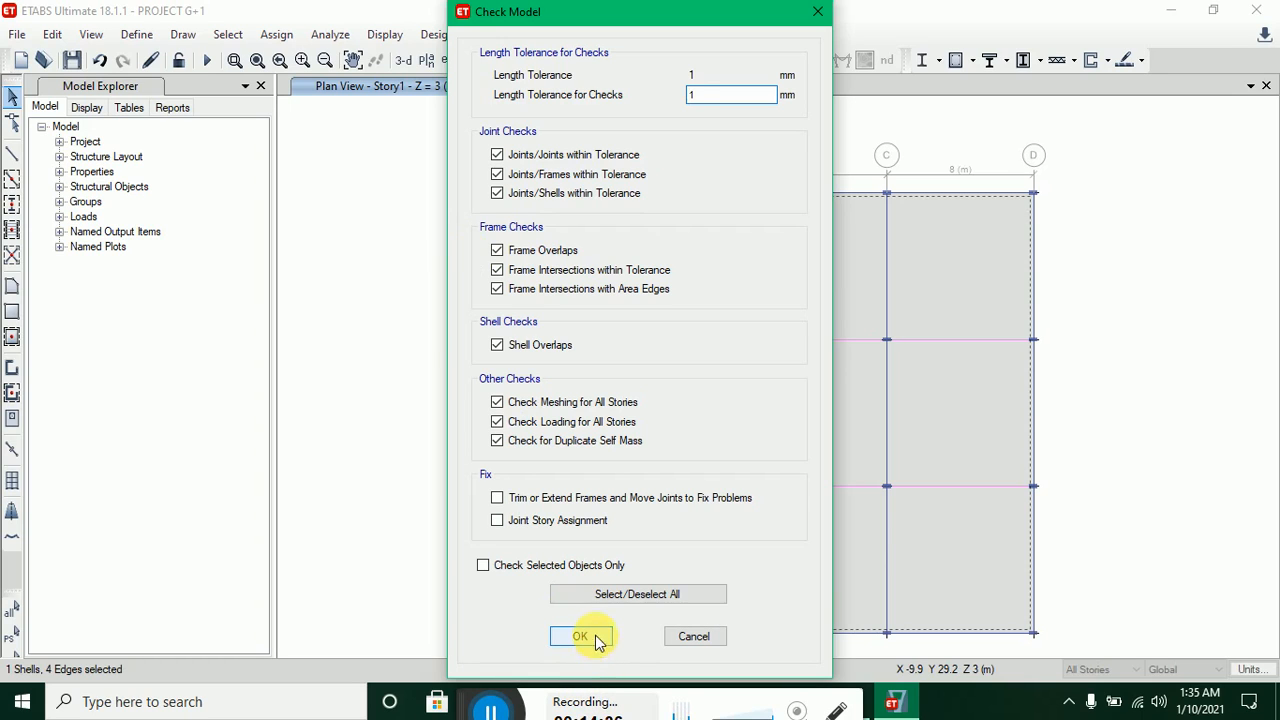
{"action": "left_click", "coordinate": [592, 597]}
{"action": "left_click", "coordinate": [597, 595]}
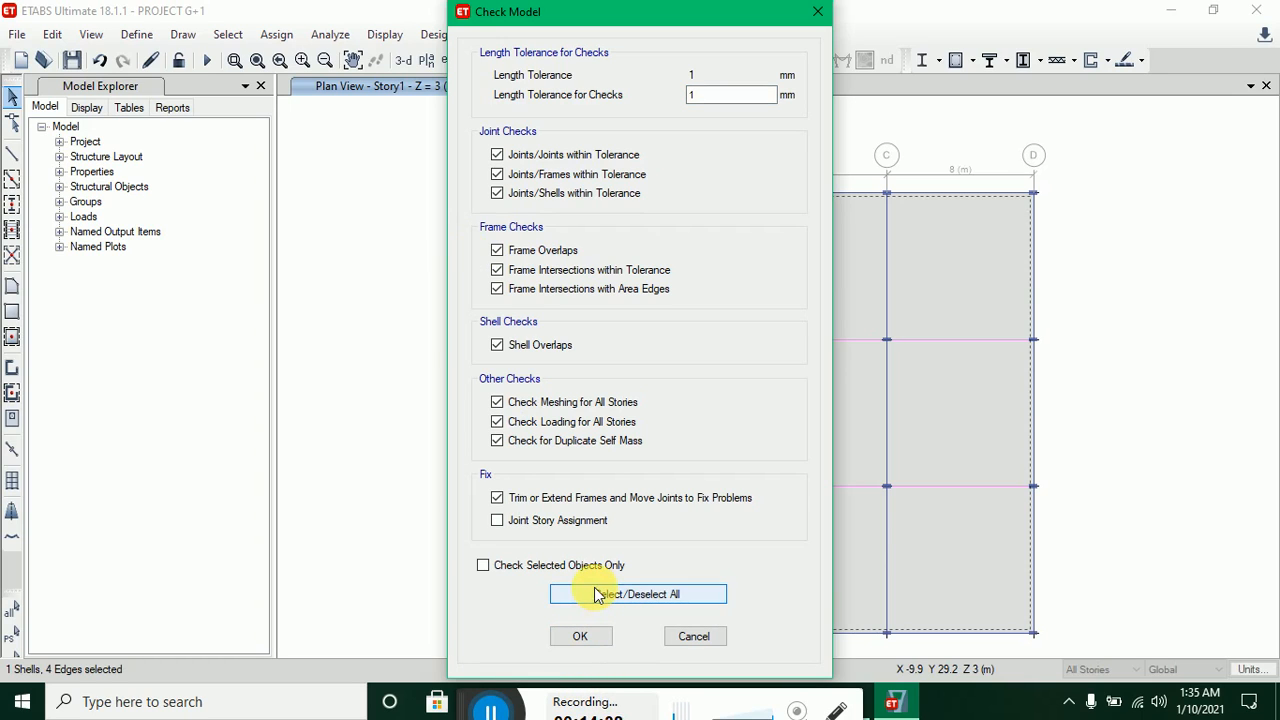
{"action": "left_click", "coordinate": [580, 636]}
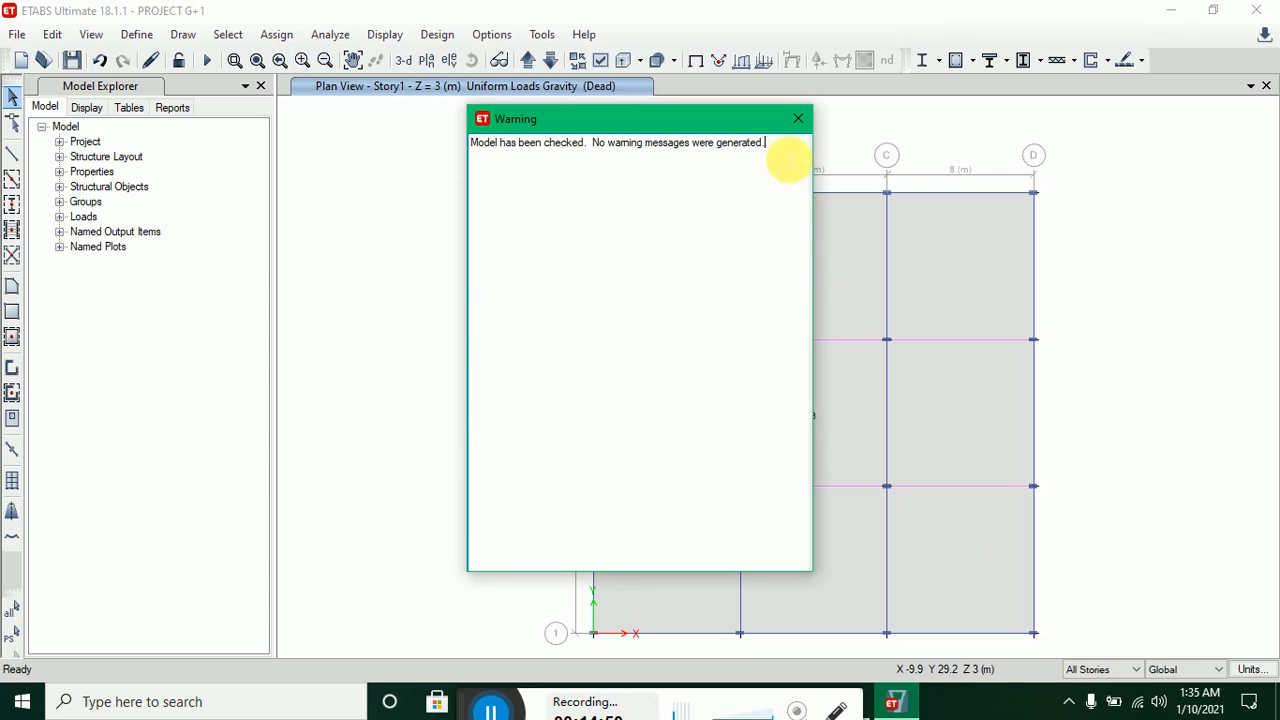
{"action": "left_click", "coordinate": [798, 118]}
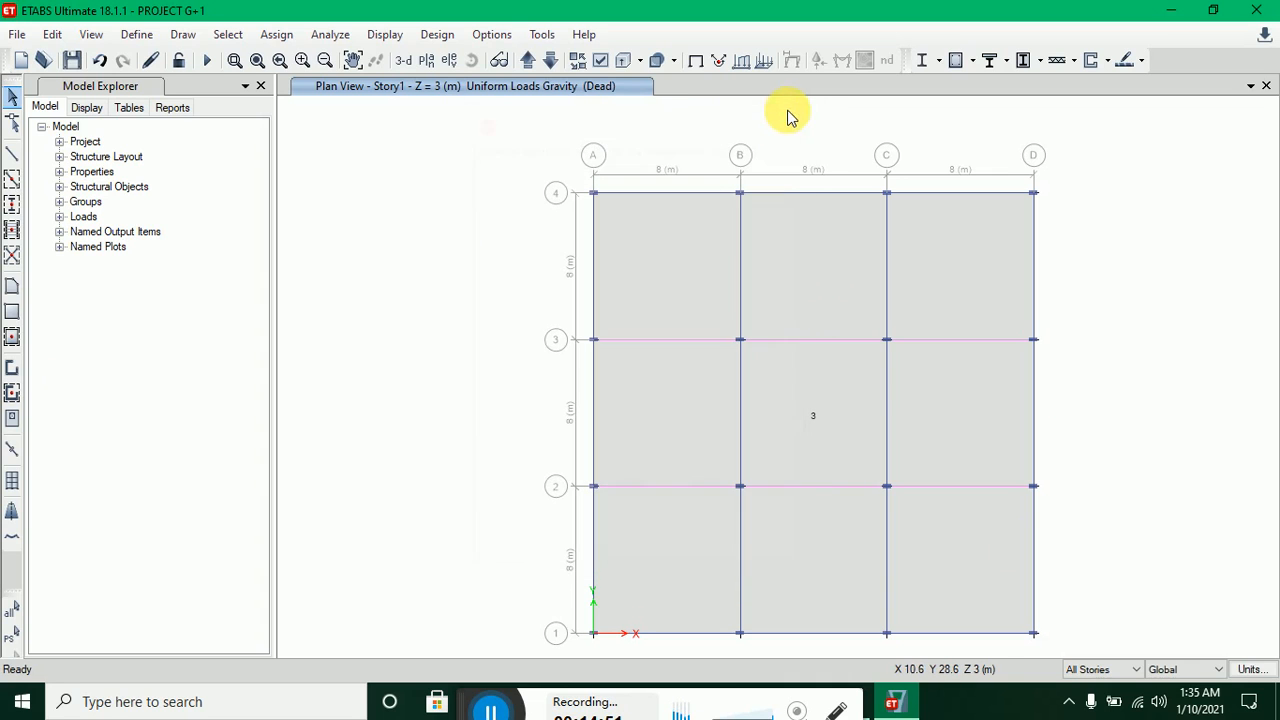
- Run the analysis and inspect the Dead load displacements at a point of the Story1 slab in an added 3-D view
{"action": "left_click", "coordinate": [330, 34]}
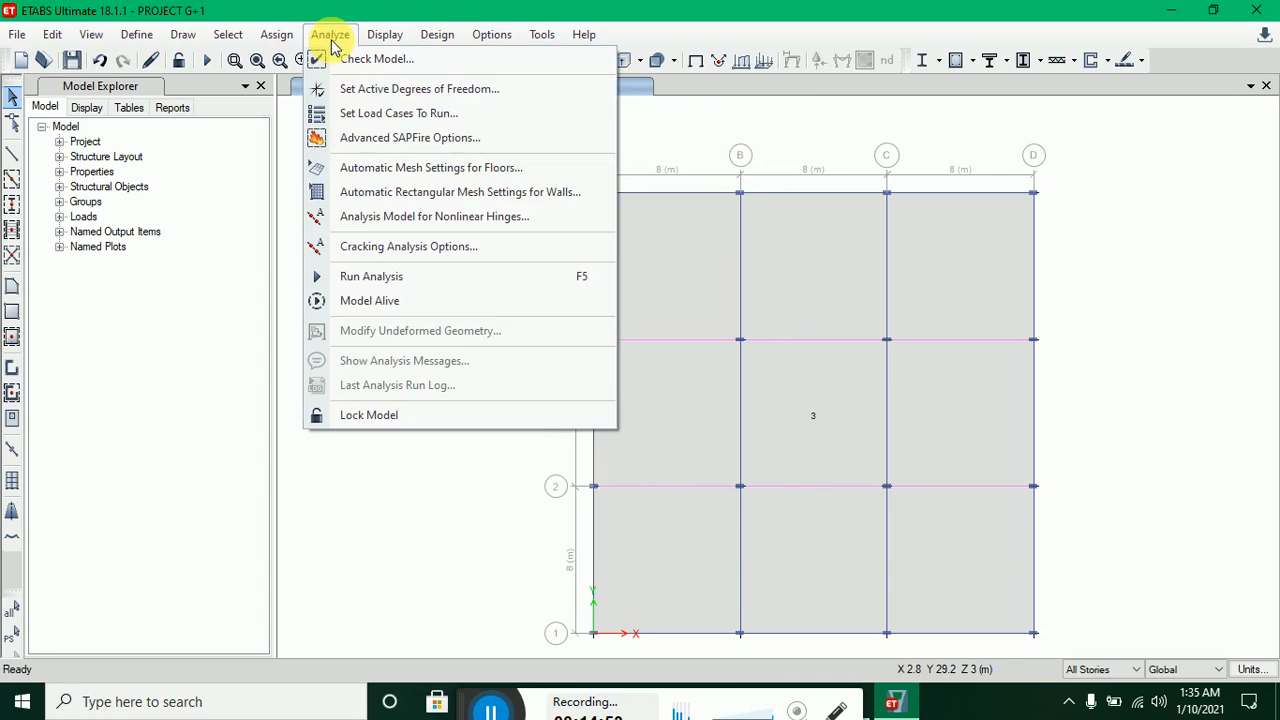
{"action": "left_click", "coordinate": [389, 279]}
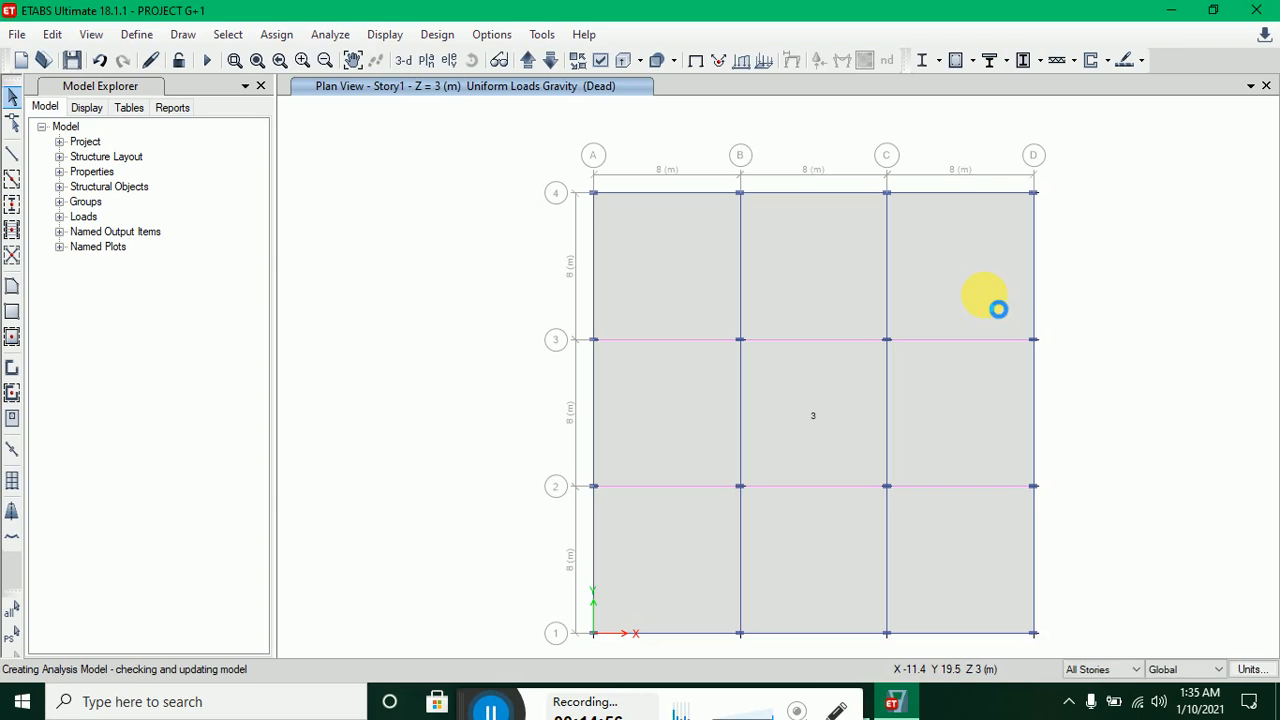
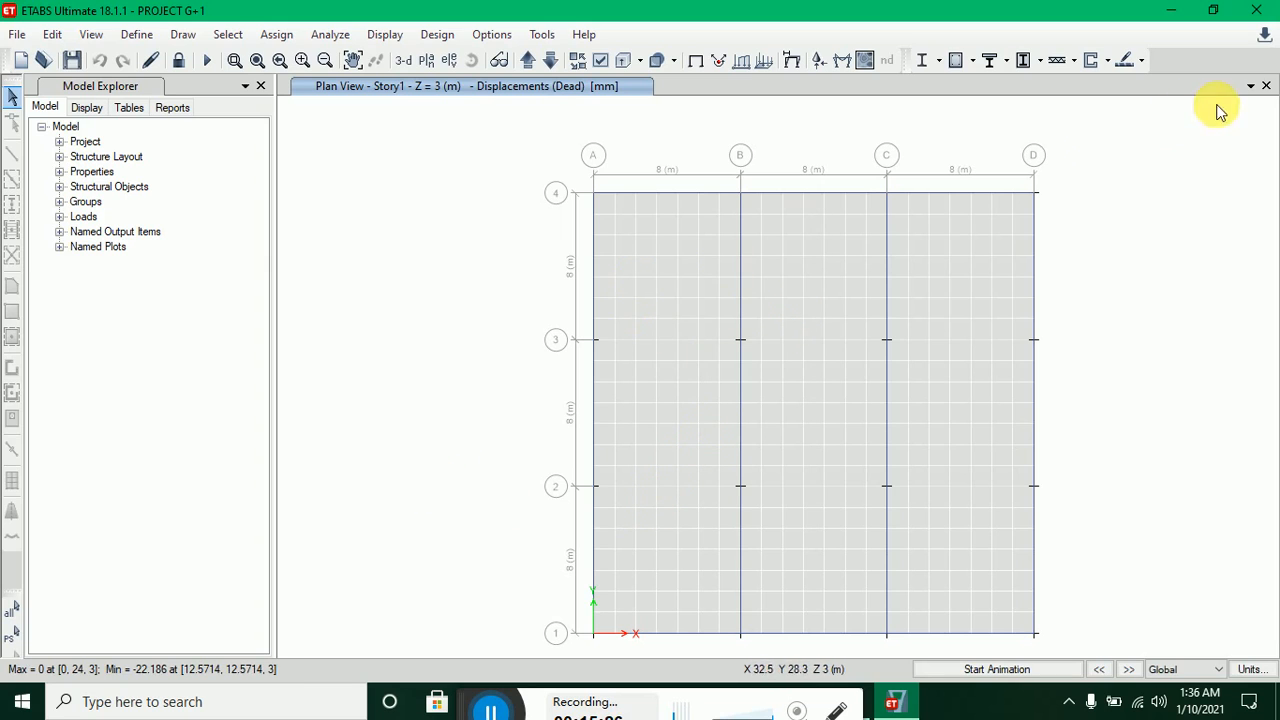
{"action": "left_click", "coordinate": [1250, 86]}
{"action": "left_click", "coordinate": [1192, 131]}
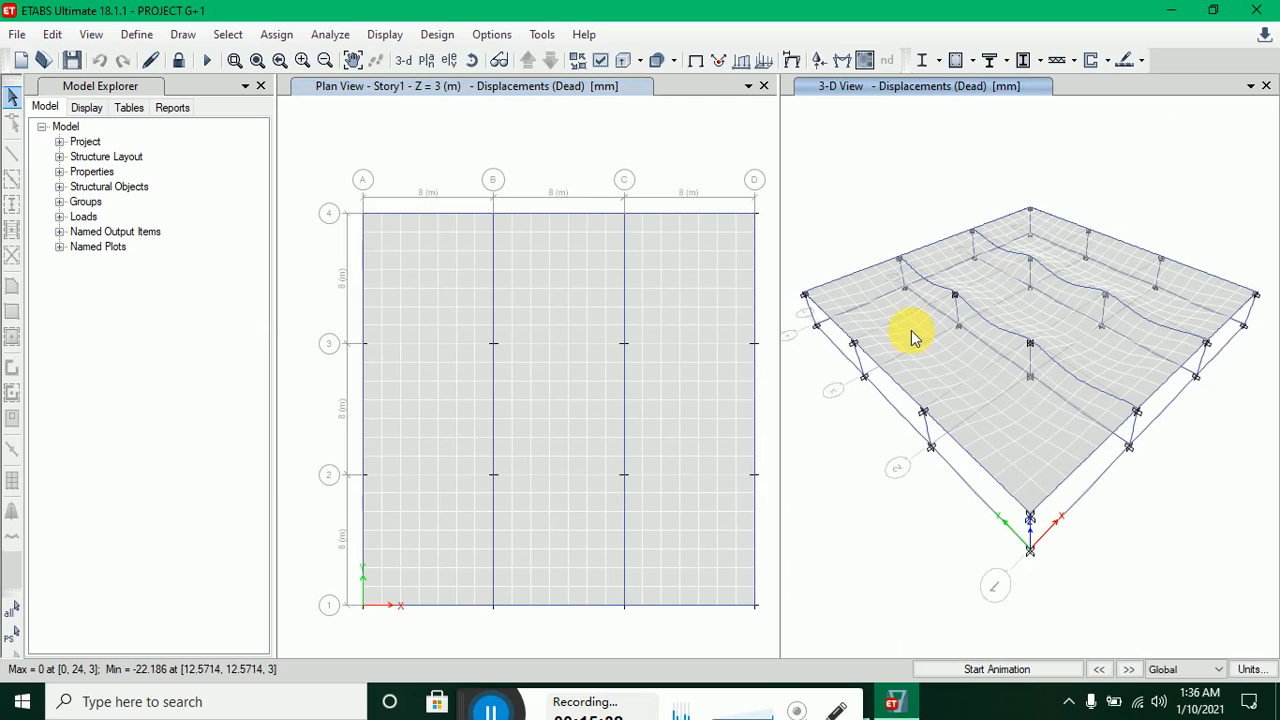
{"action": "right_click", "coordinate": [936, 344]}
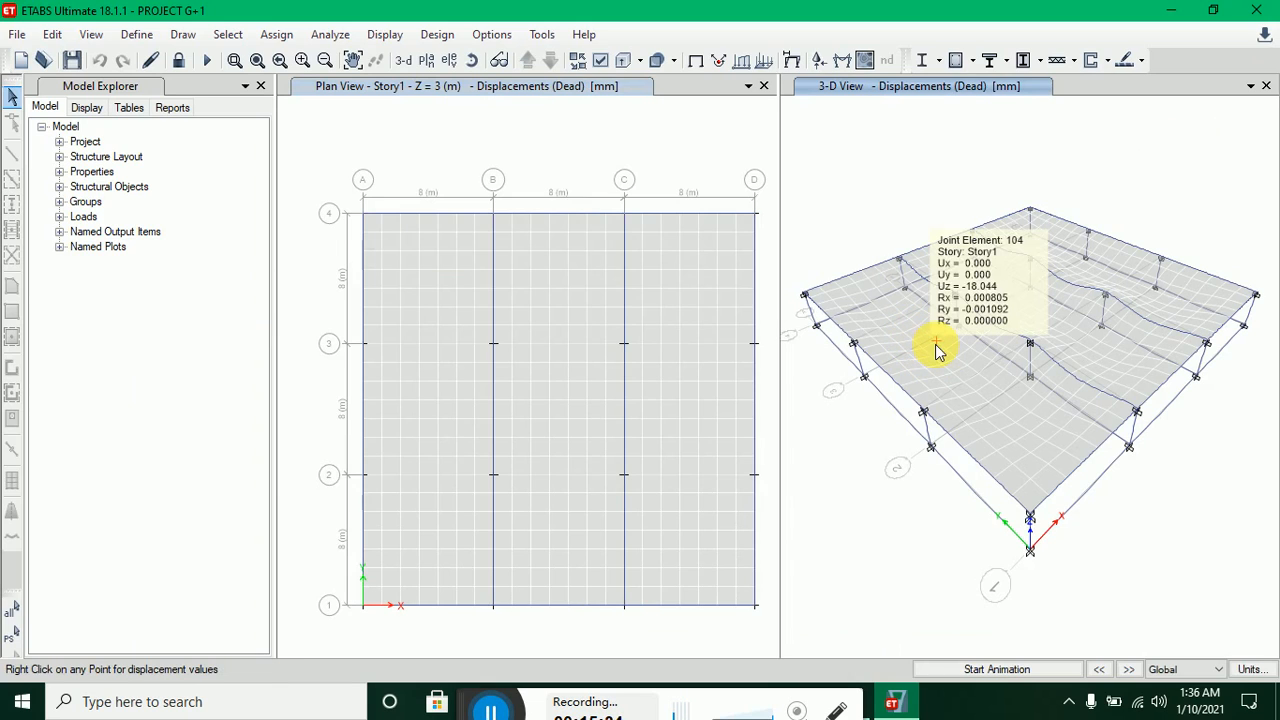
- Inspect joint displacements of the Story1 slab under the Dead load in the 3-D view
{"action": "right_click", "coordinate": [959, 350]}
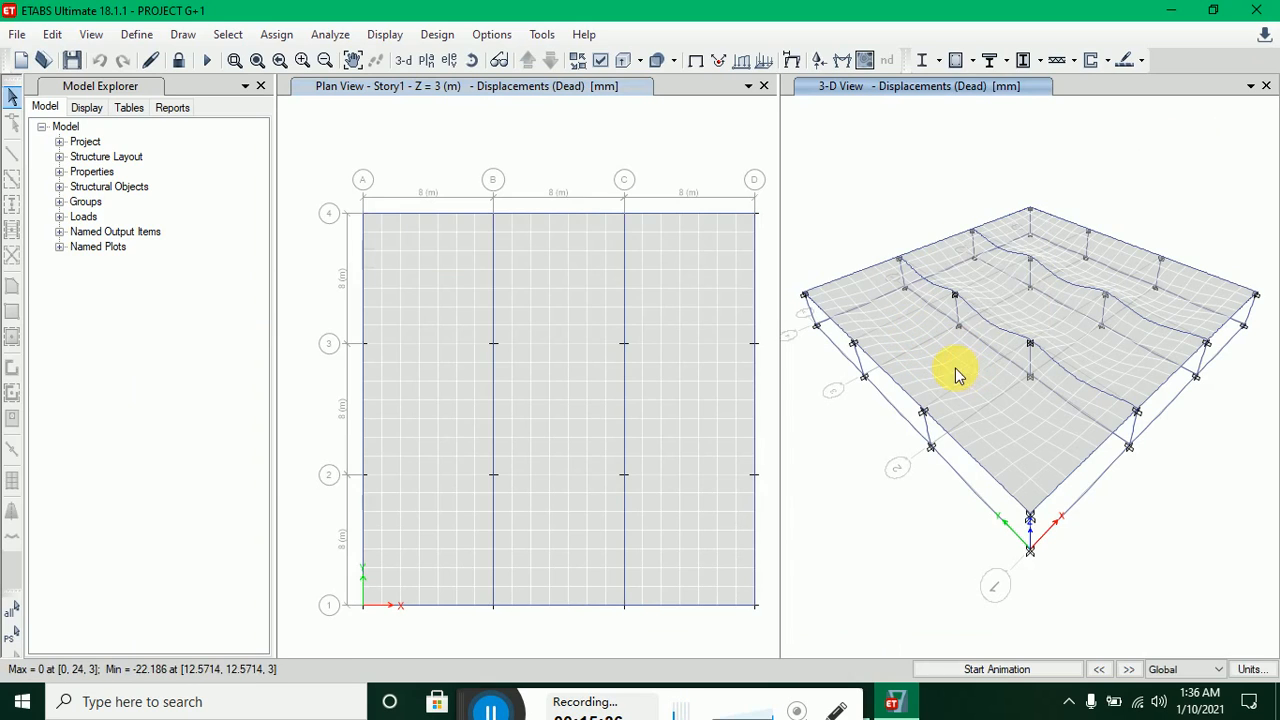
{"action": "right_click", "coordinate": [806, 310]}
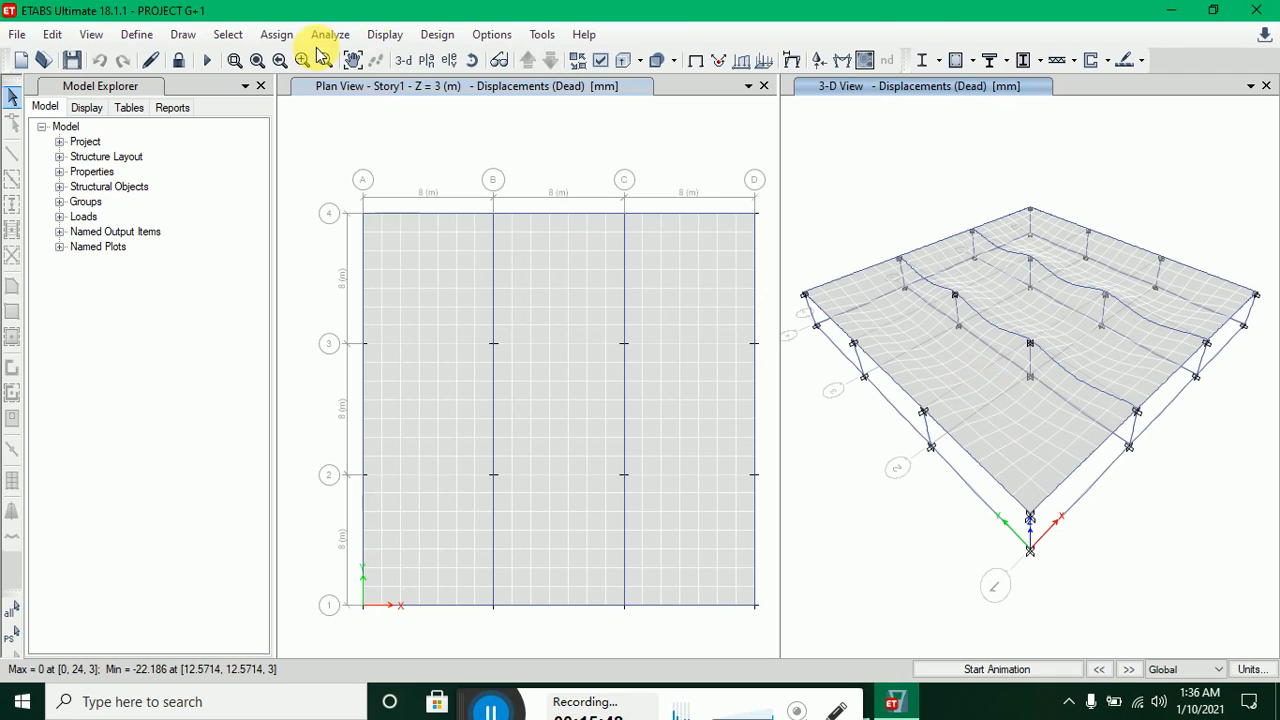
- Accept DCon1 and DCon2 as the strength design combinations and run the concrete frame design check
{"action": "left_click", "coordinate": [440, 34]}
{"action": "mouse_move", "coordinate": [468, 82]}
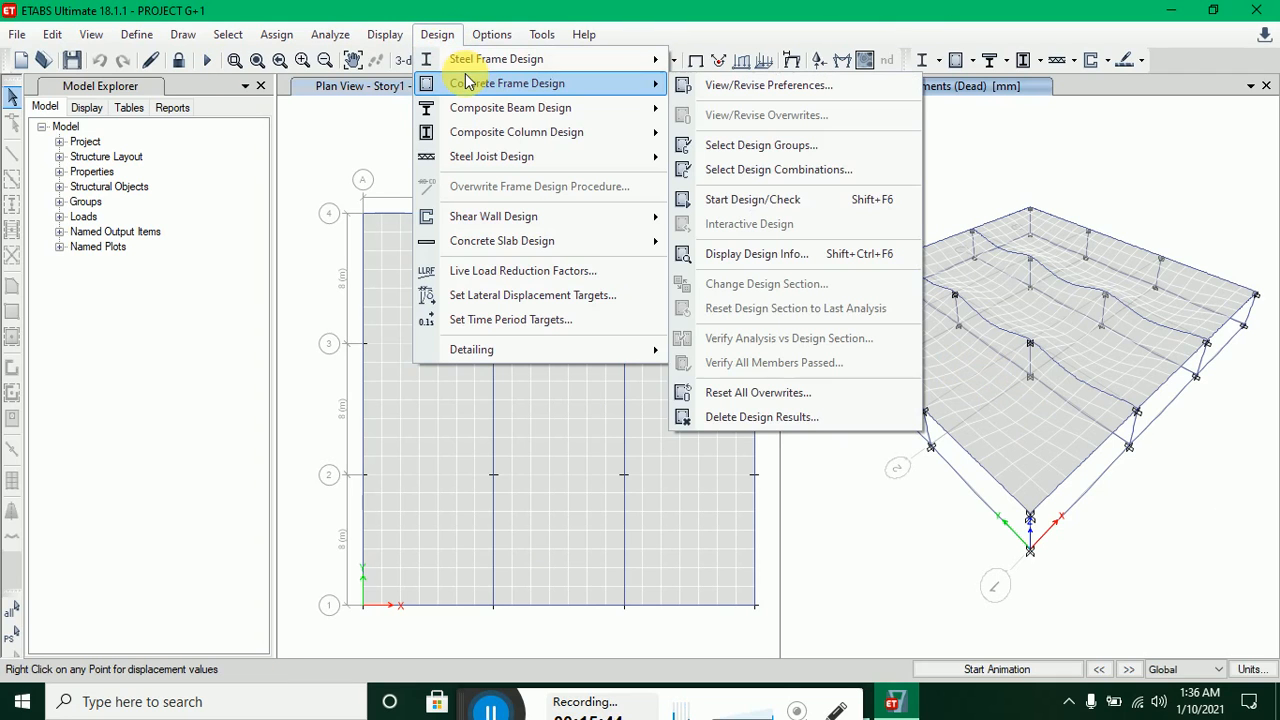
{"action": "left_click", "coordinate": [740, 170]}
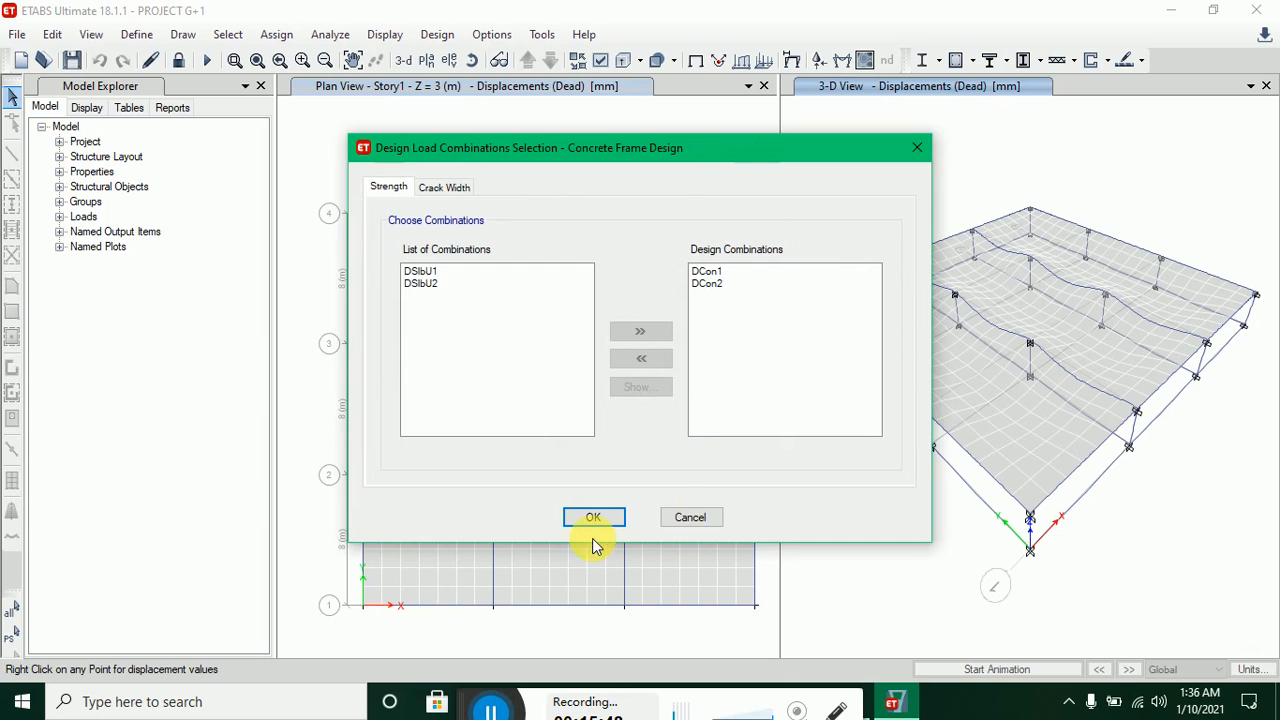
{"action": "left_click", "coordinate": [592, 519]}
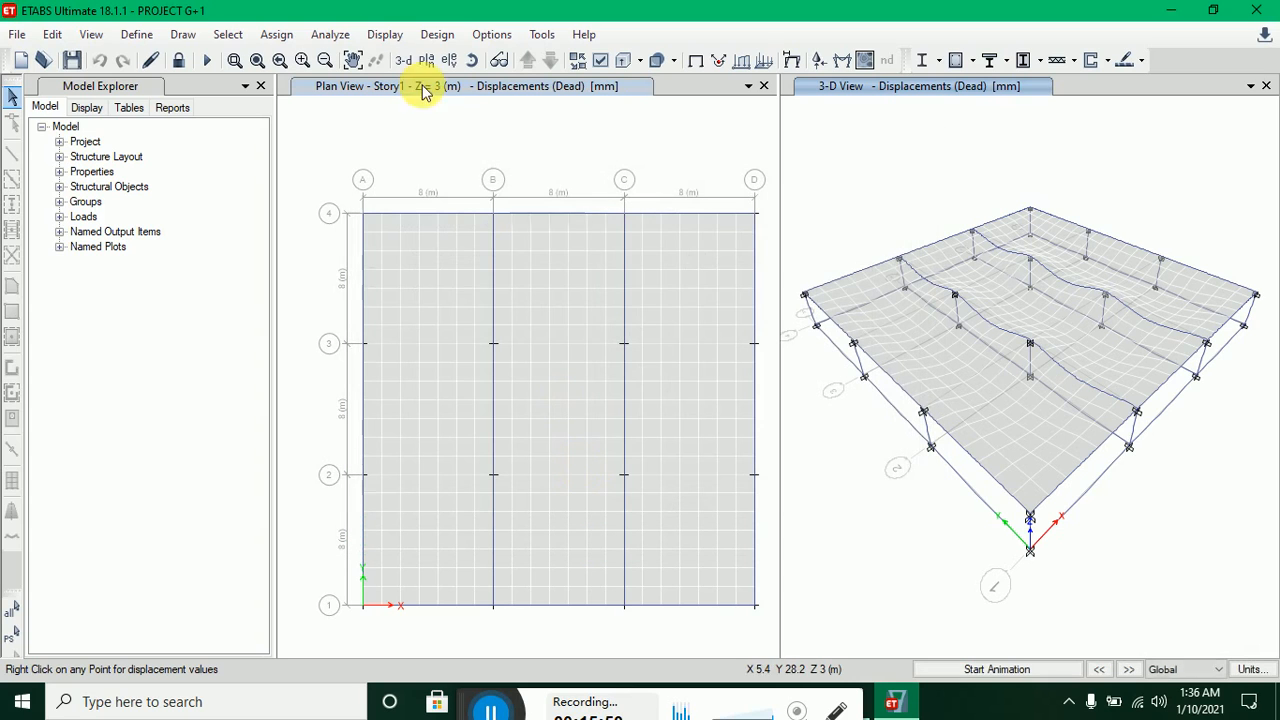
{"action": "left_click", "coordinate": [437, 34]}
{"action": "mouse_move", "coordinate": [463, 88]}
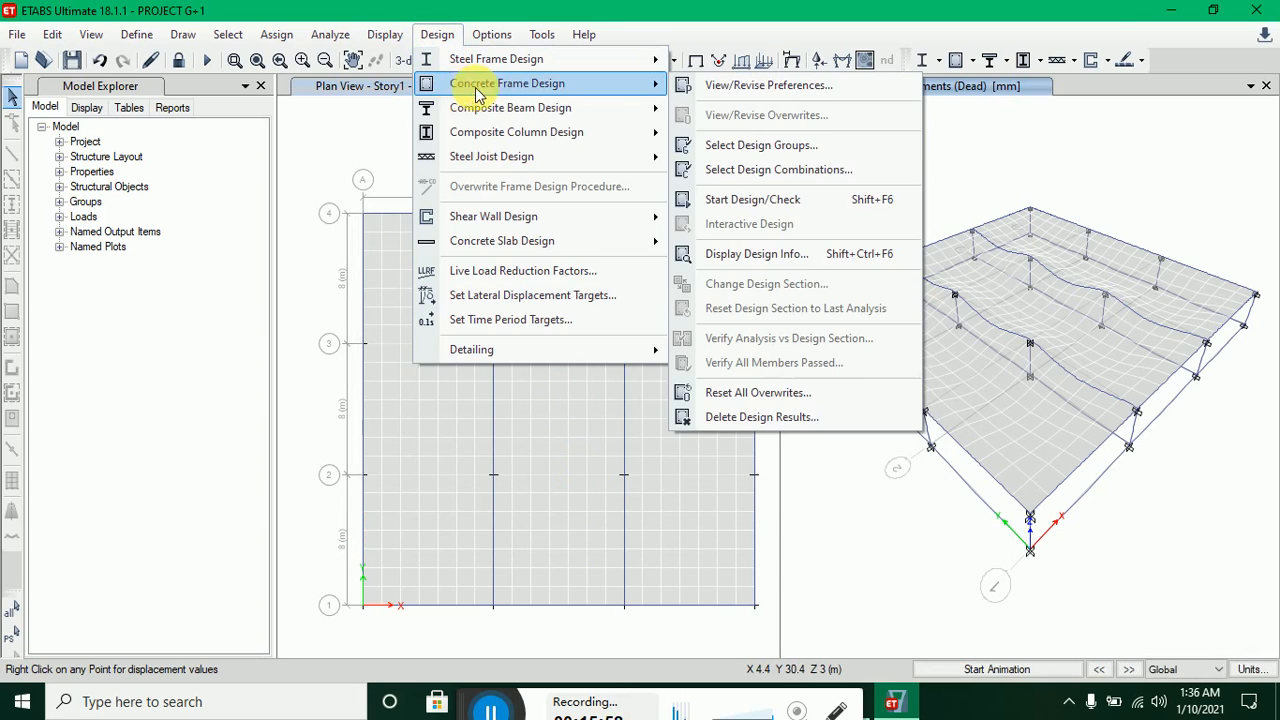
{"action": "left_click", "coordinate": [785, 198]}
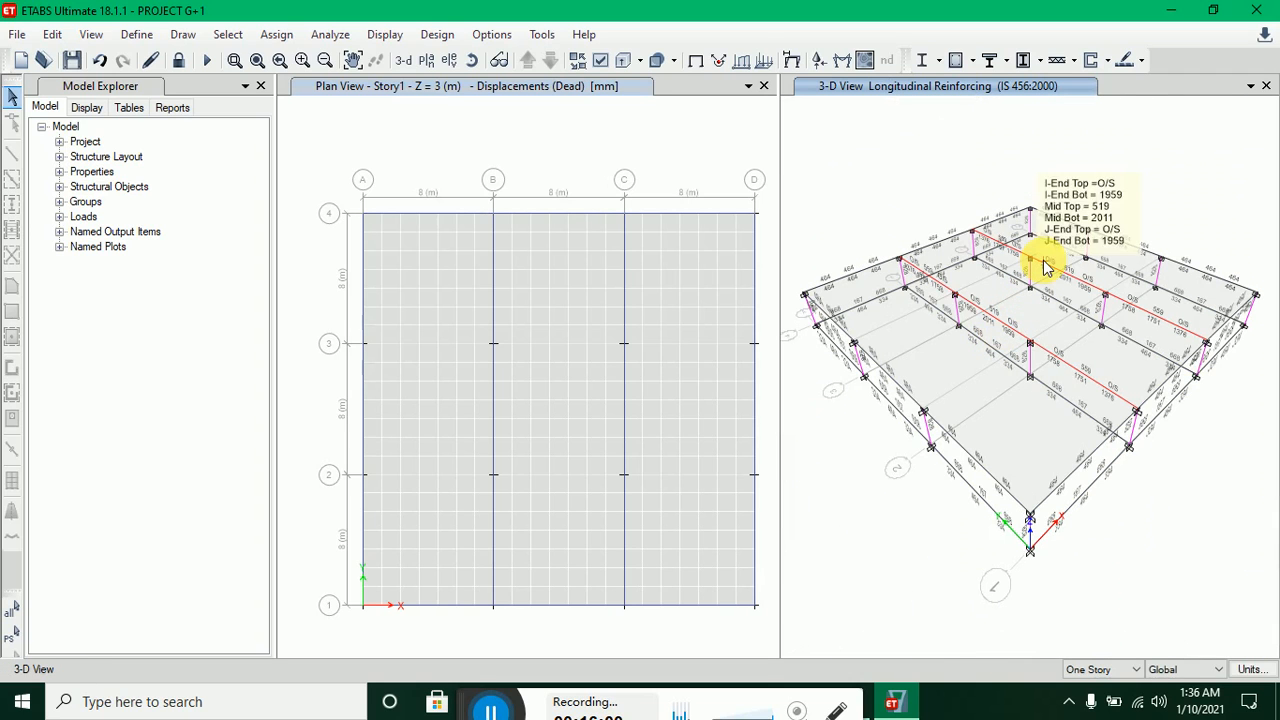
- Examine the beams' longitudinal reinforcing results and the design details summary of the Story1 beam on grid C between grids 2 and 3
{"action": "mouse_move", "coordinate": [1035, 280]}
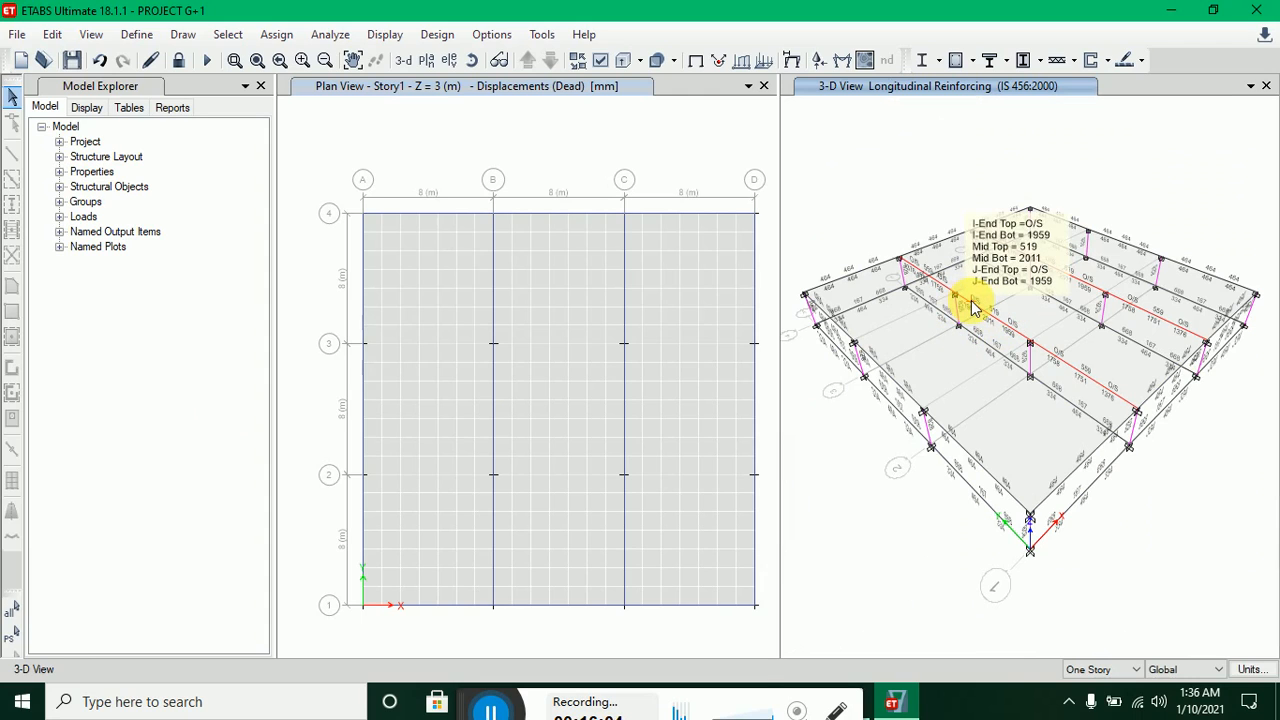
{"action": "mouse_move", "coordinate": [976, 307]}
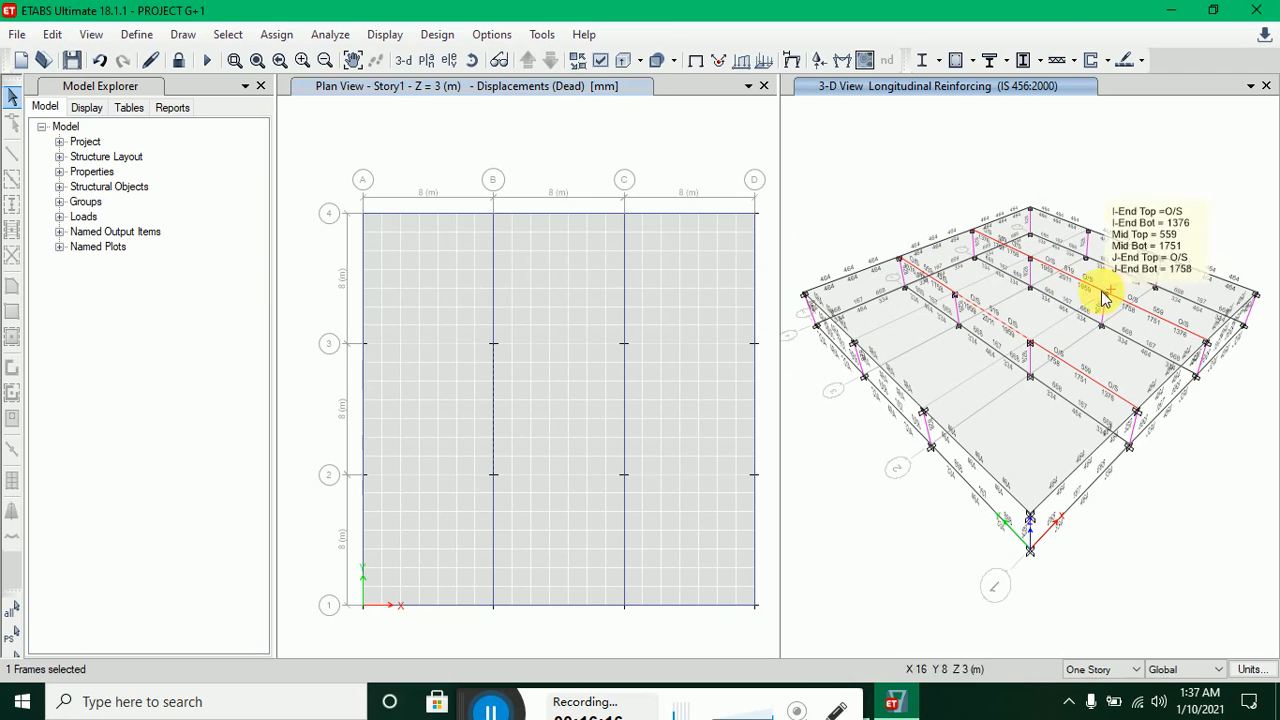
{"action": "scroll", "coordinate": [1090, 285], "scroll_direction": "up", "scroll_amount": 3}
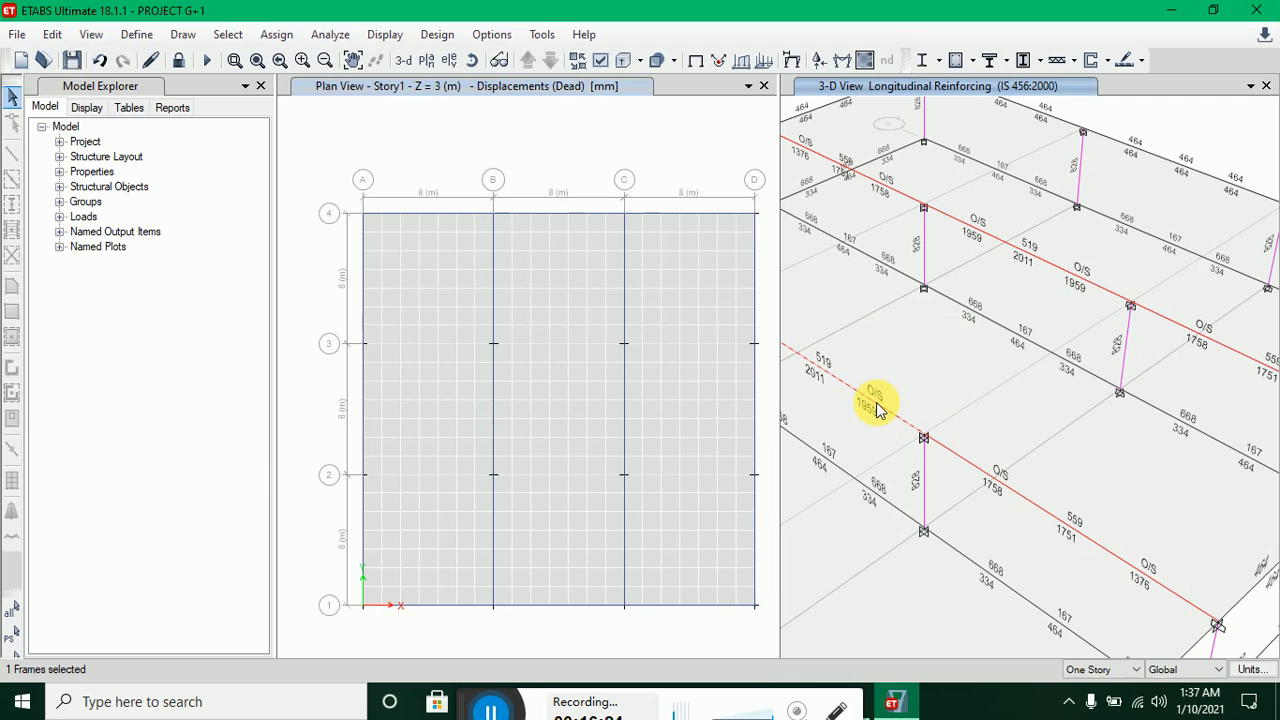
{"action": "right_click", "coordinate": [1090, 285]}
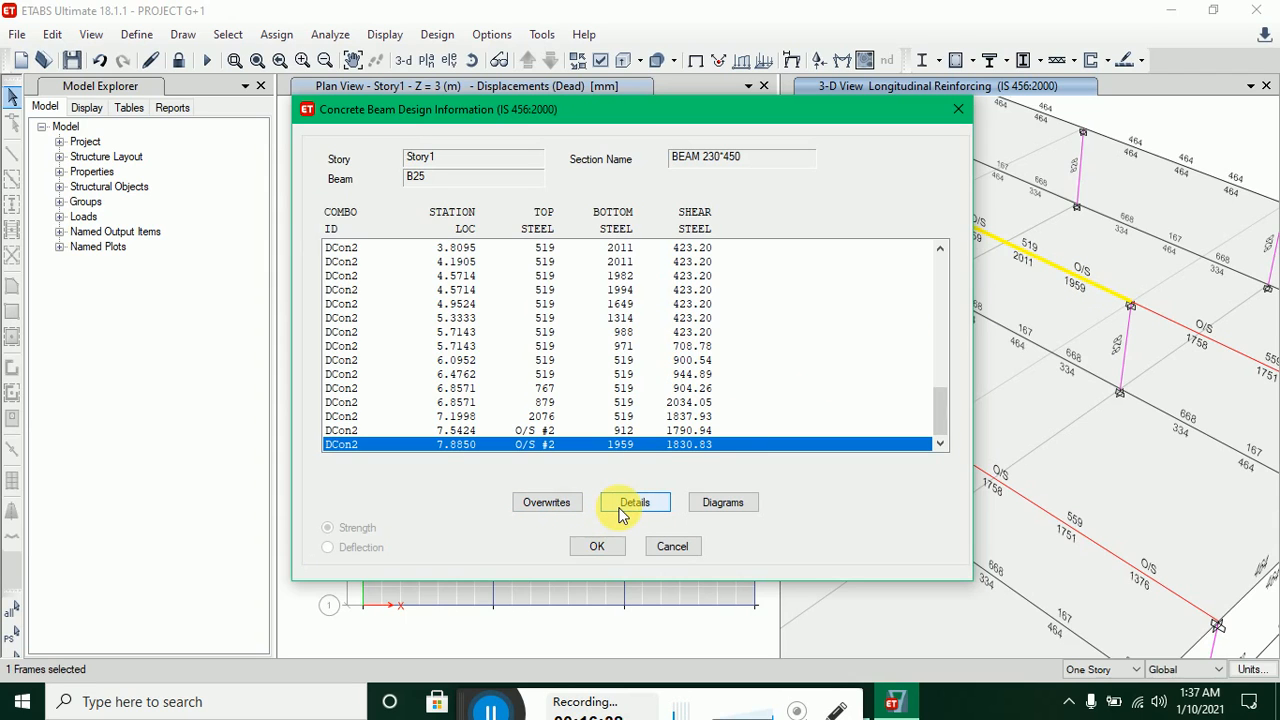
{"action": "left_click", "coordinate": [622, 508]}
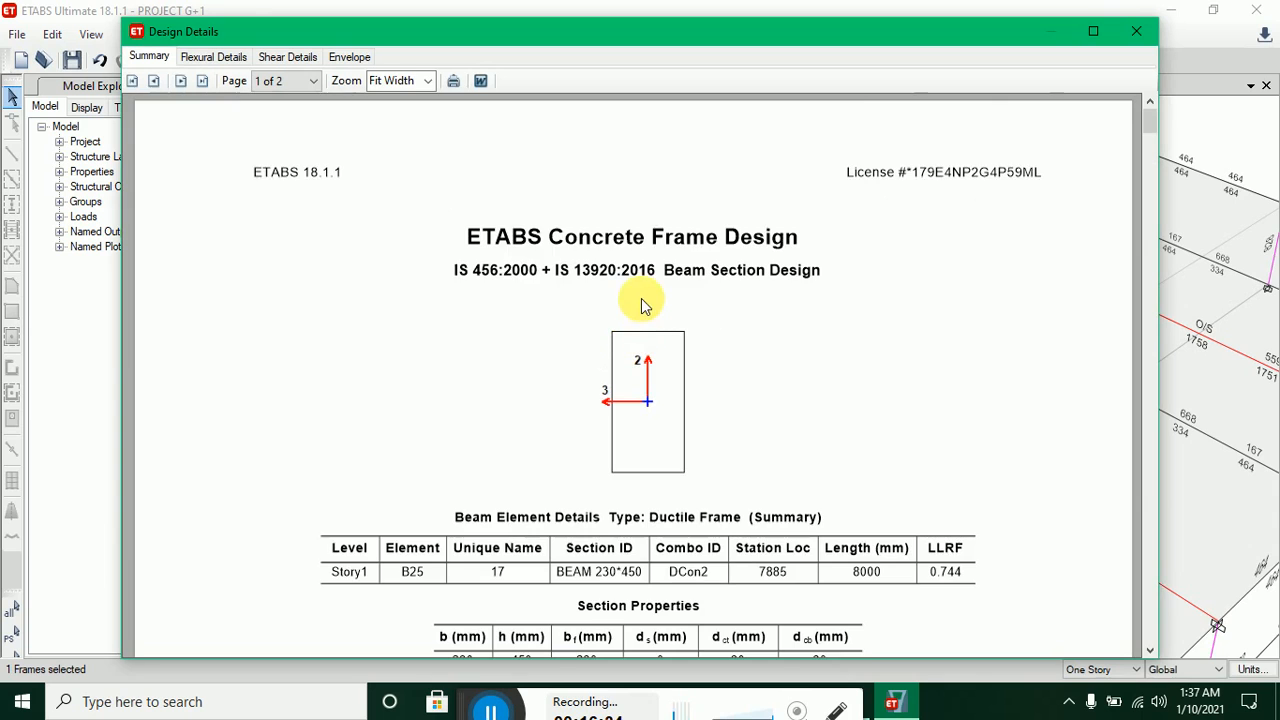
{"action": "scroll", "coordinate": [642, 298], "scroll_direction": "down", "scroll_amount": 10}
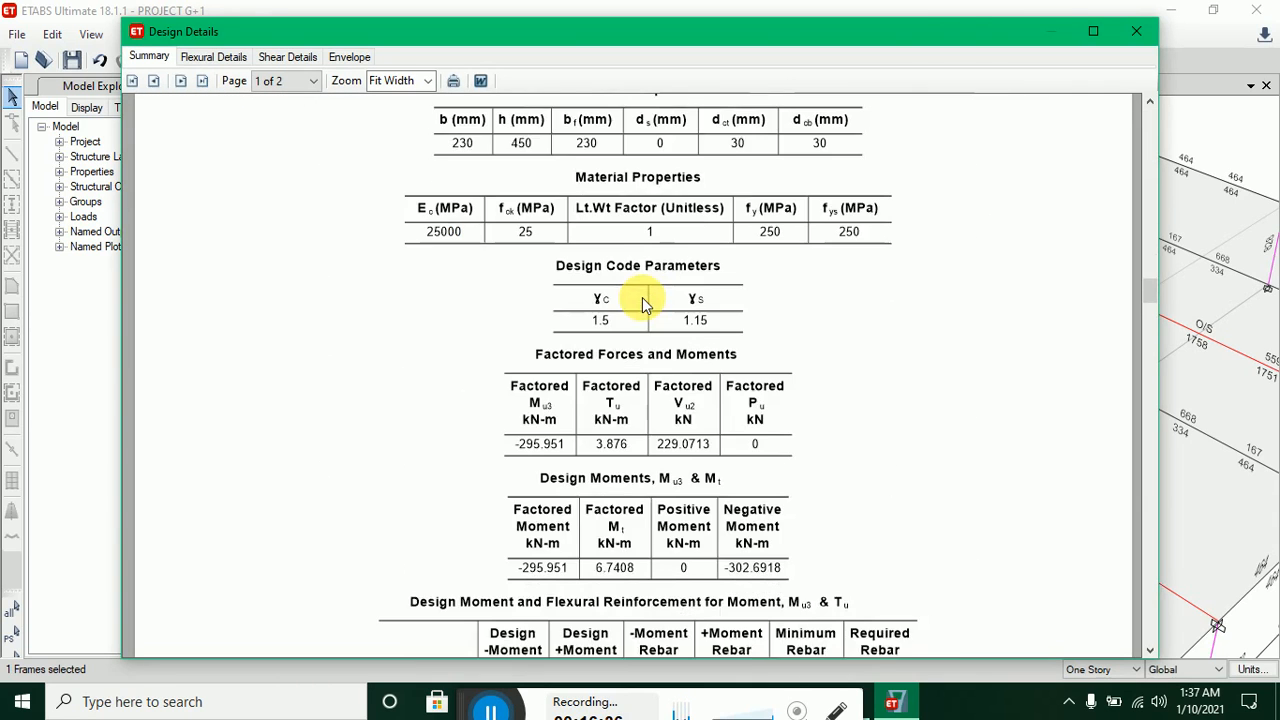
{"action": "scroll", "coordinate": [642, 297], "scroll_direction": "down", "scroll_amount": 10}
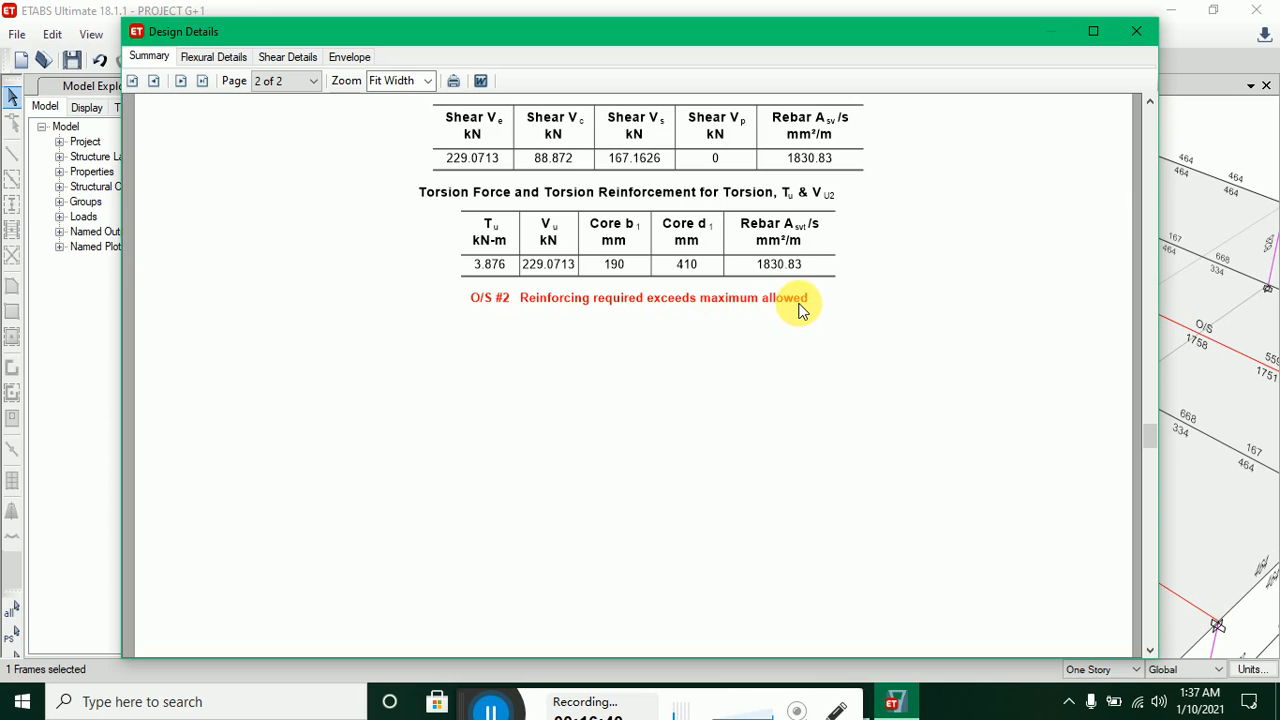
{"action": "scroll", "coordinate": [800, 310], "scroll_direction": "up", "scroll_amount": 1}
{"action": "scroll", "coordinate": [800, 310], "scroll_direction": "up", "scroll_amount": 8}
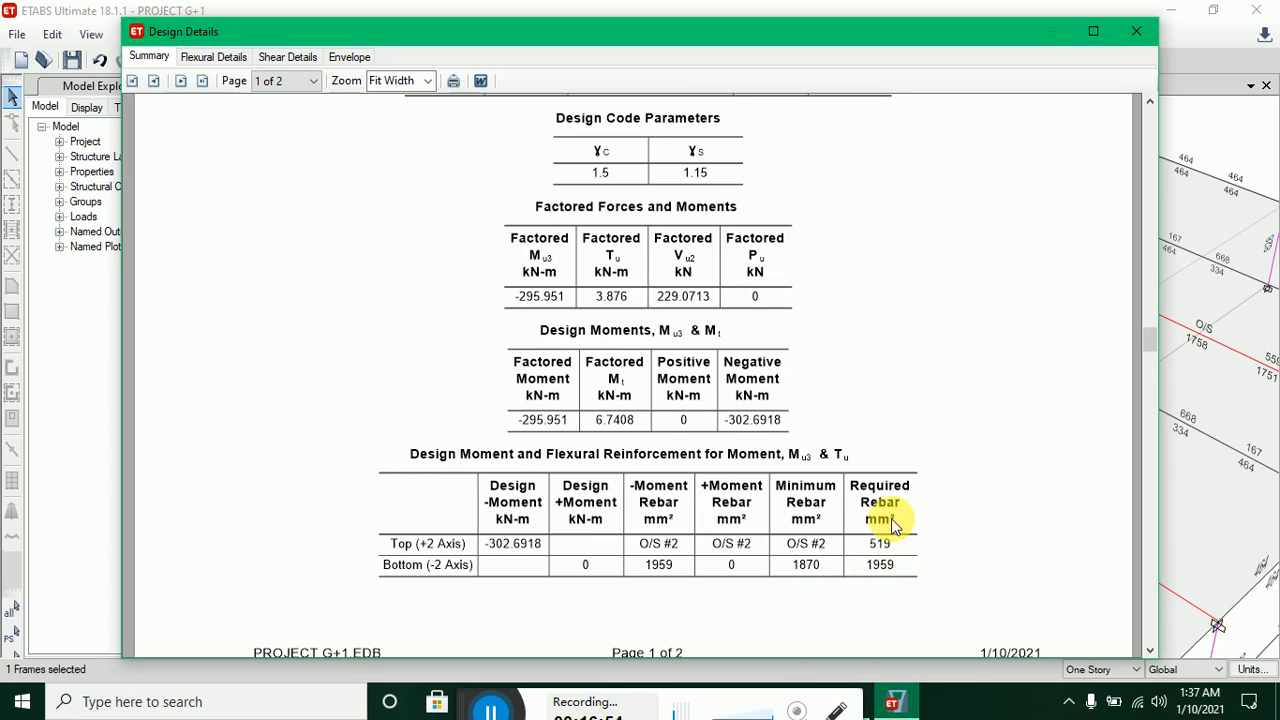
{"action": "scroll", "coordinate": [891, 518], "scroll_direction": "down", "scroll_amount": 5}
{"action": "scroll", "coordinate": [891, 518], "scroll_direction": "up", "scroll_amount": 5}
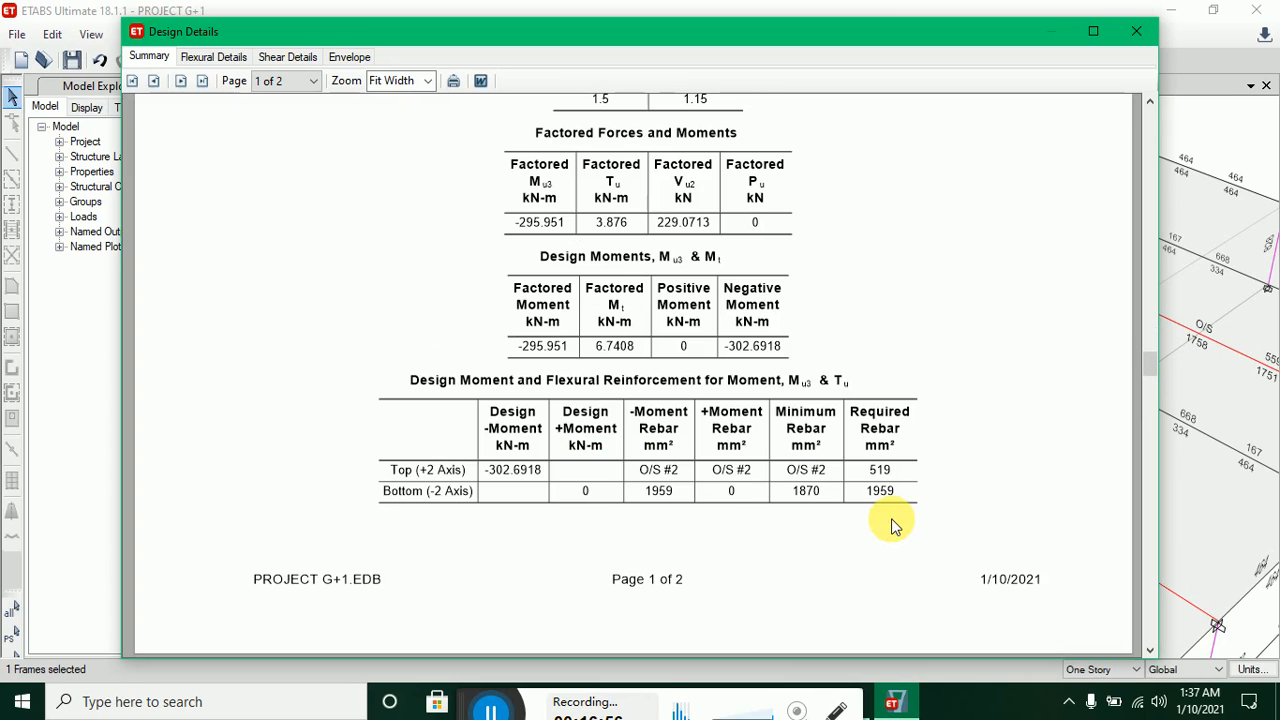
{"action": "left_click", "coordinate": [1137, 32]}
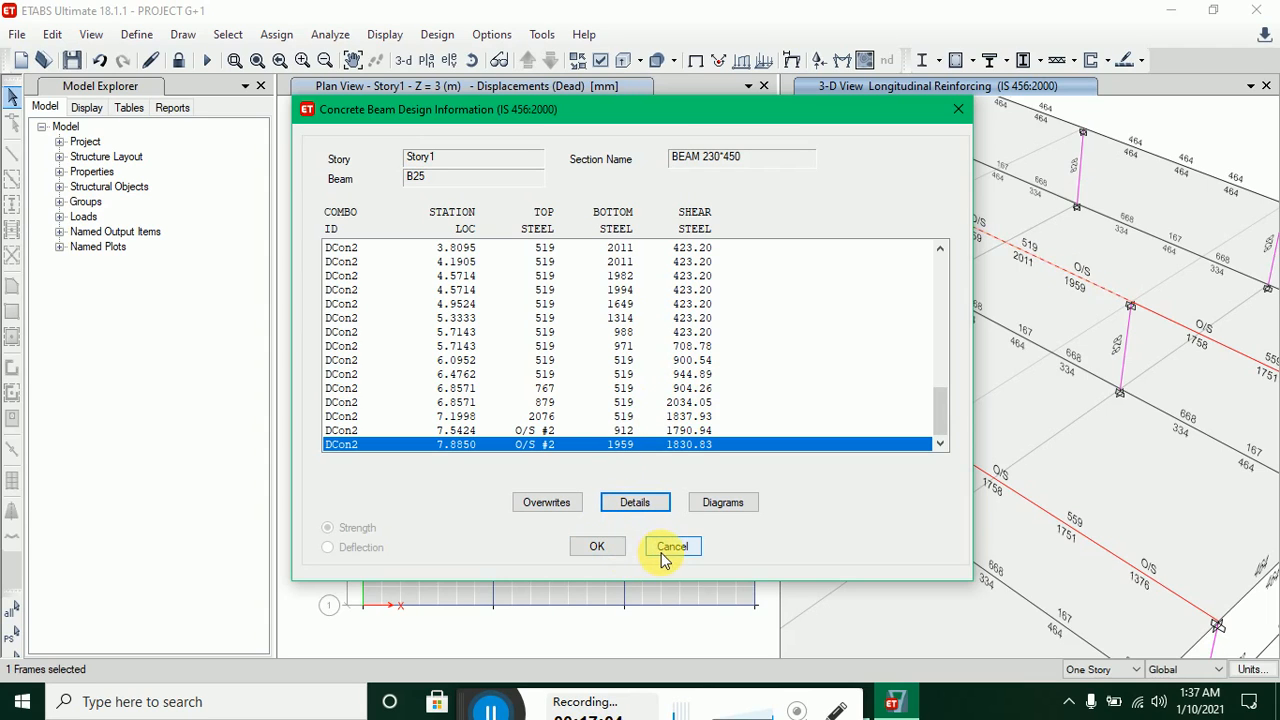
{"action": "left_click", "coordinate": [597, 546]}
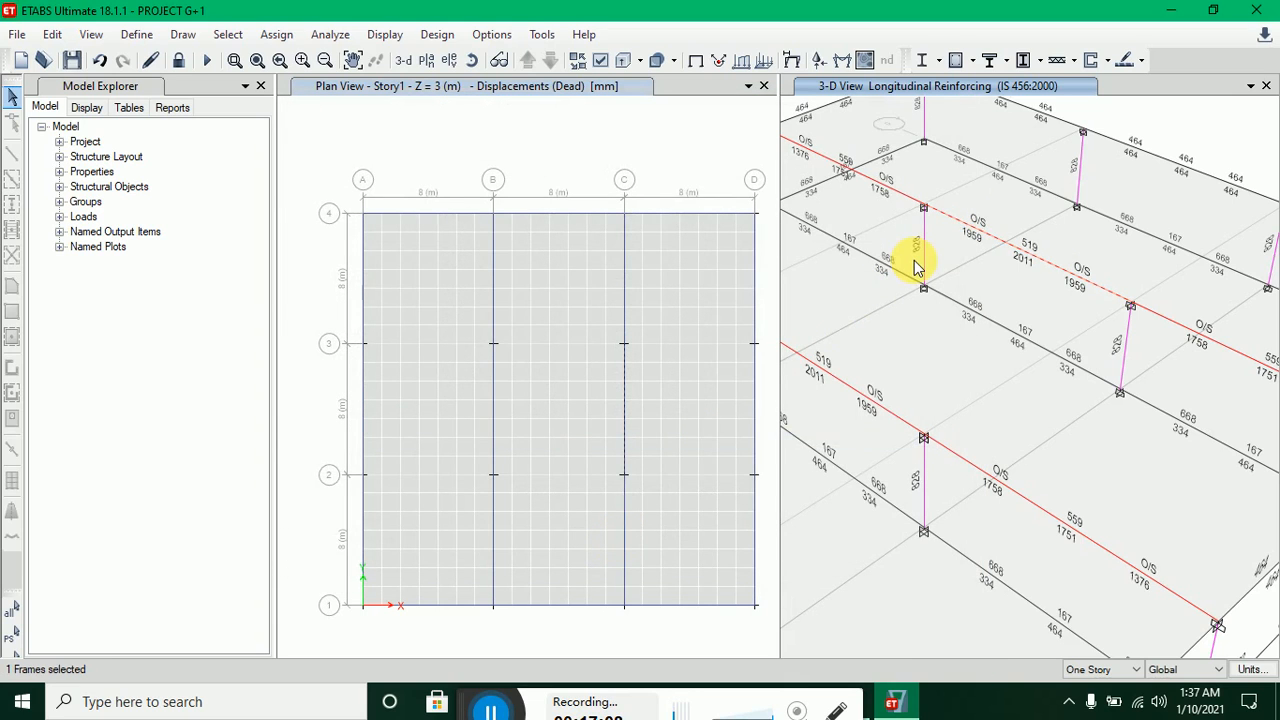
- Verify whether all concrete frame members passed the design check and select the failed ones
{"action": "scroll", "coordinate": [916, 265], "scroll_direction": "down", "scroll_amount": 5}
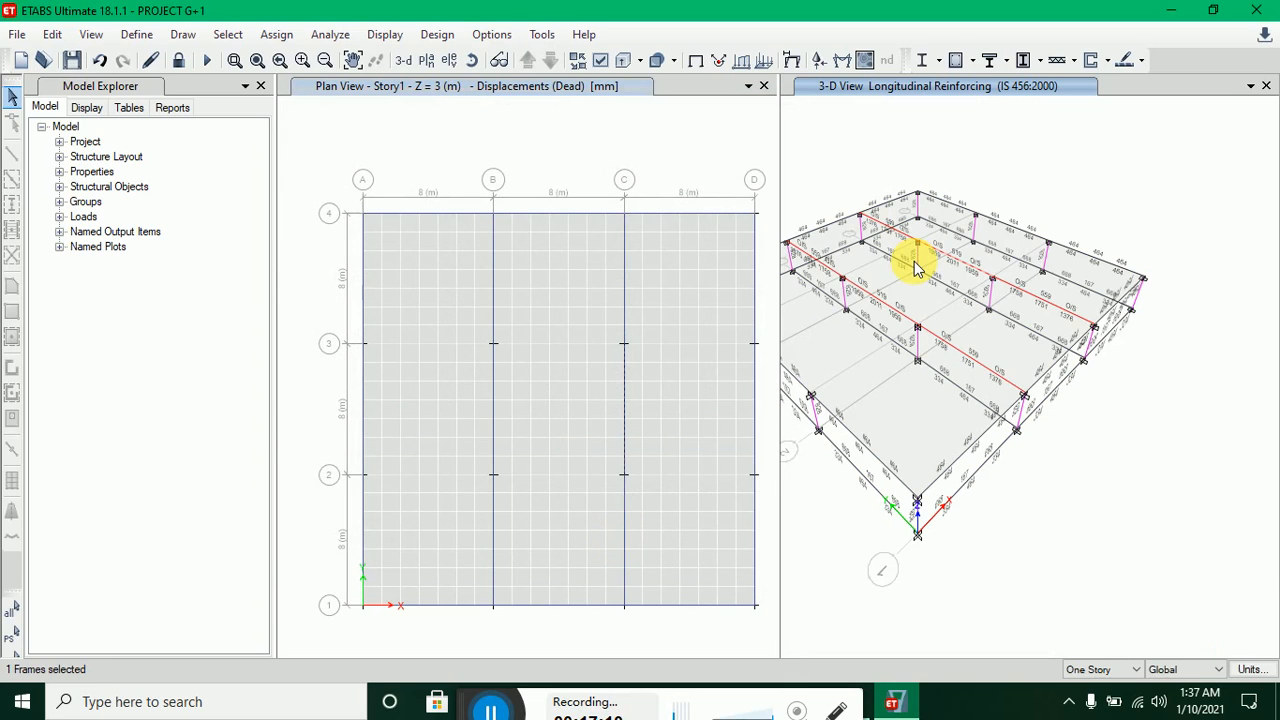
{"action": "left_click", "coordinate": [422, 40]}
{"action": "mouse_move", "coordinate": [452, 83]}
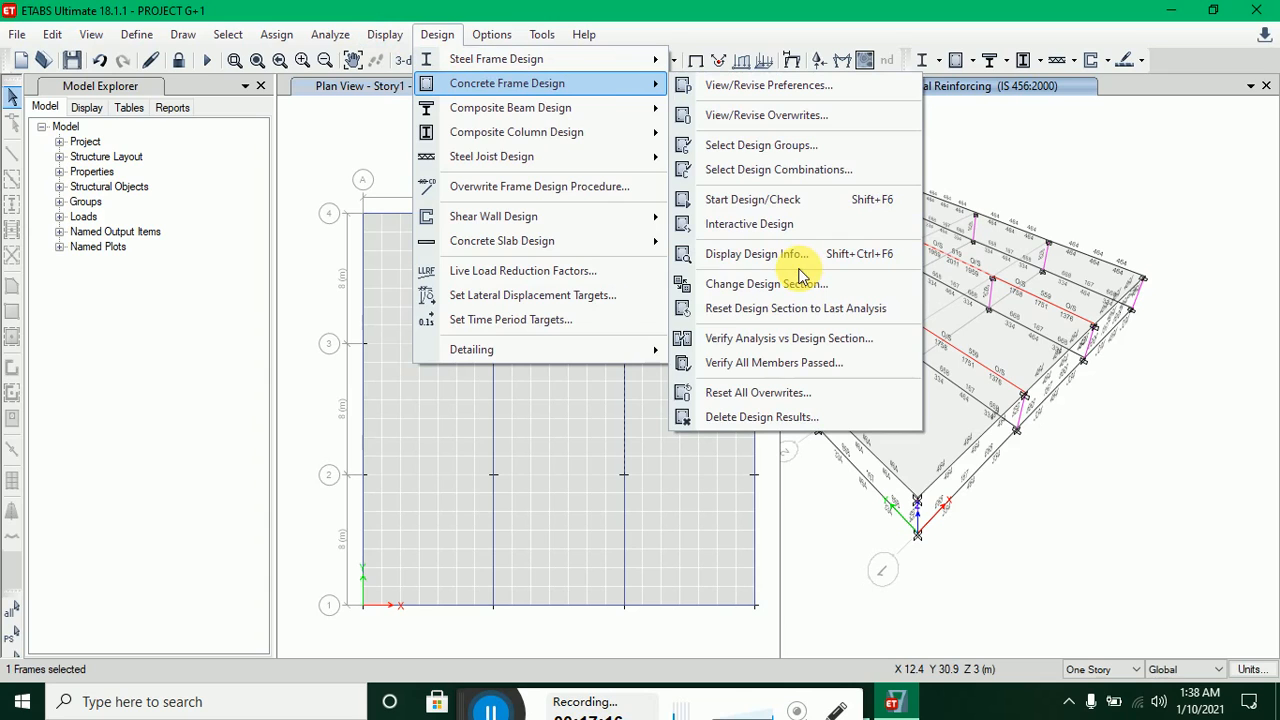
{"action": "left_click", "coordinate": [806, 363]}
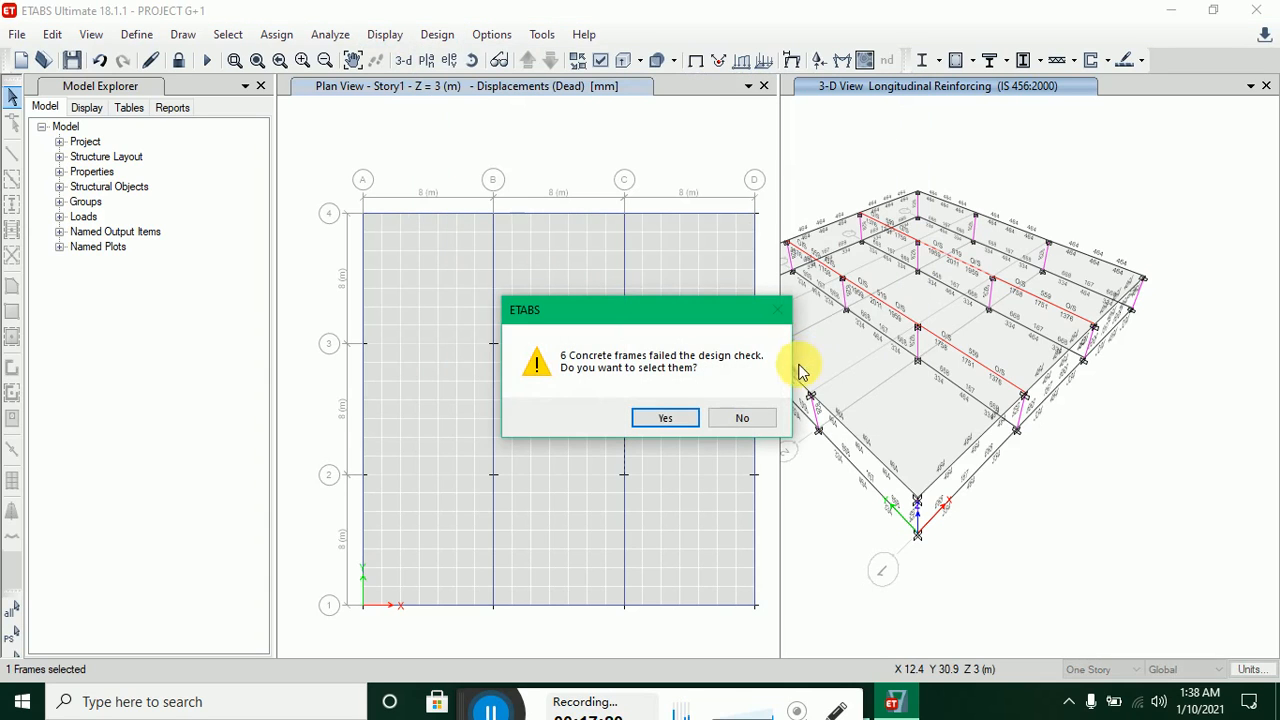
{"action": "left_click", "coordinate": [665, 421]}
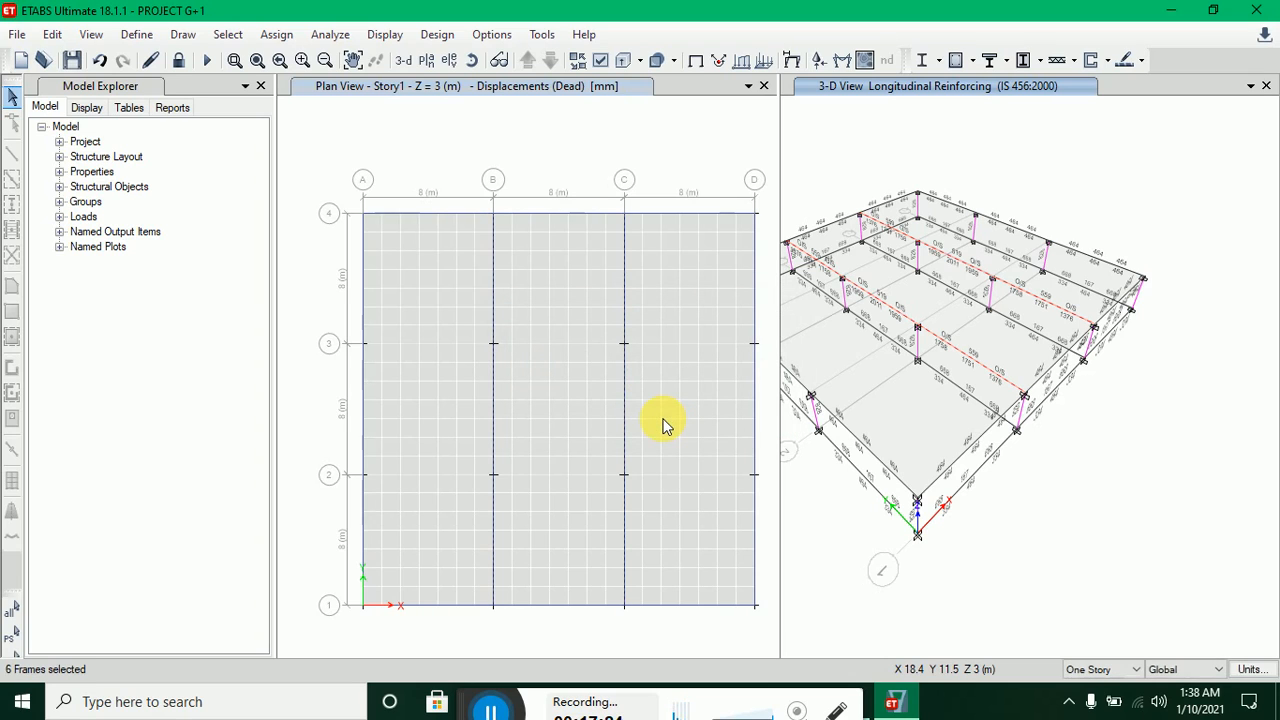
{"action": "mouse_move", "coordinate": [896, 312]}
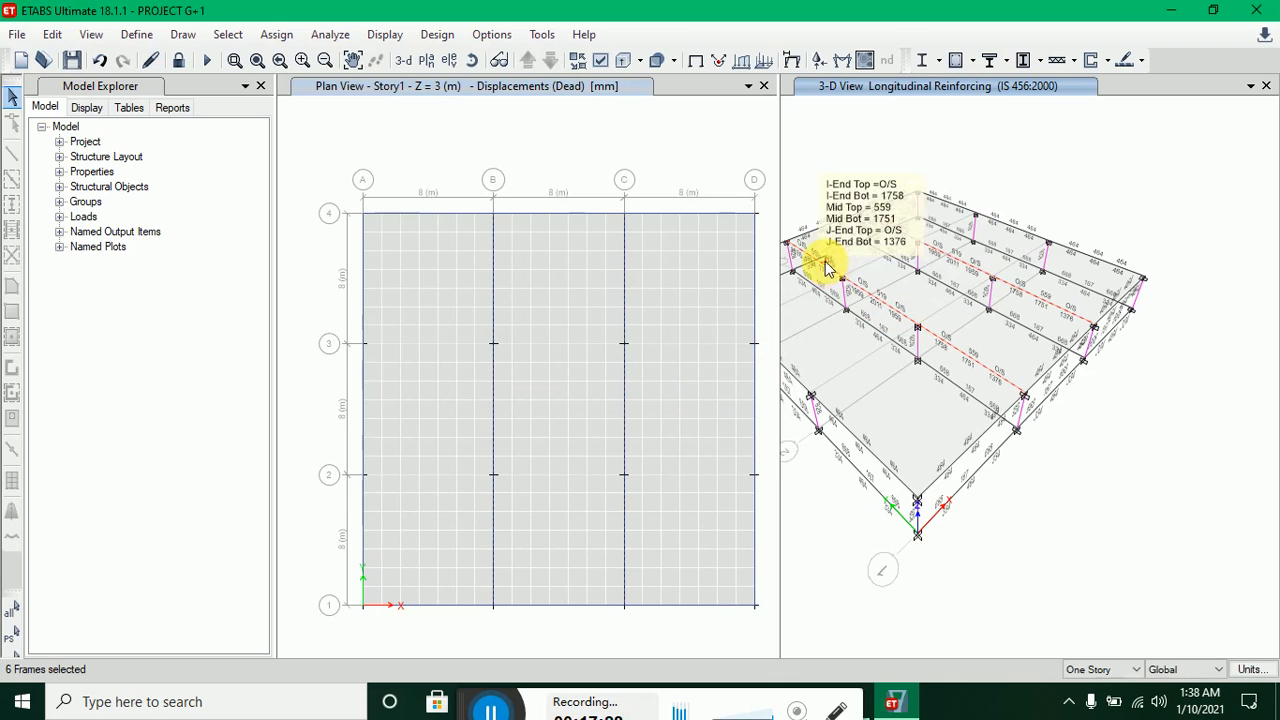
- Unlock the model, deleting the analysis results, and check the loads assigned to the beam on grid C between grids 3 and 4
{"action": "left_click", "coordinate": [180, 60]}
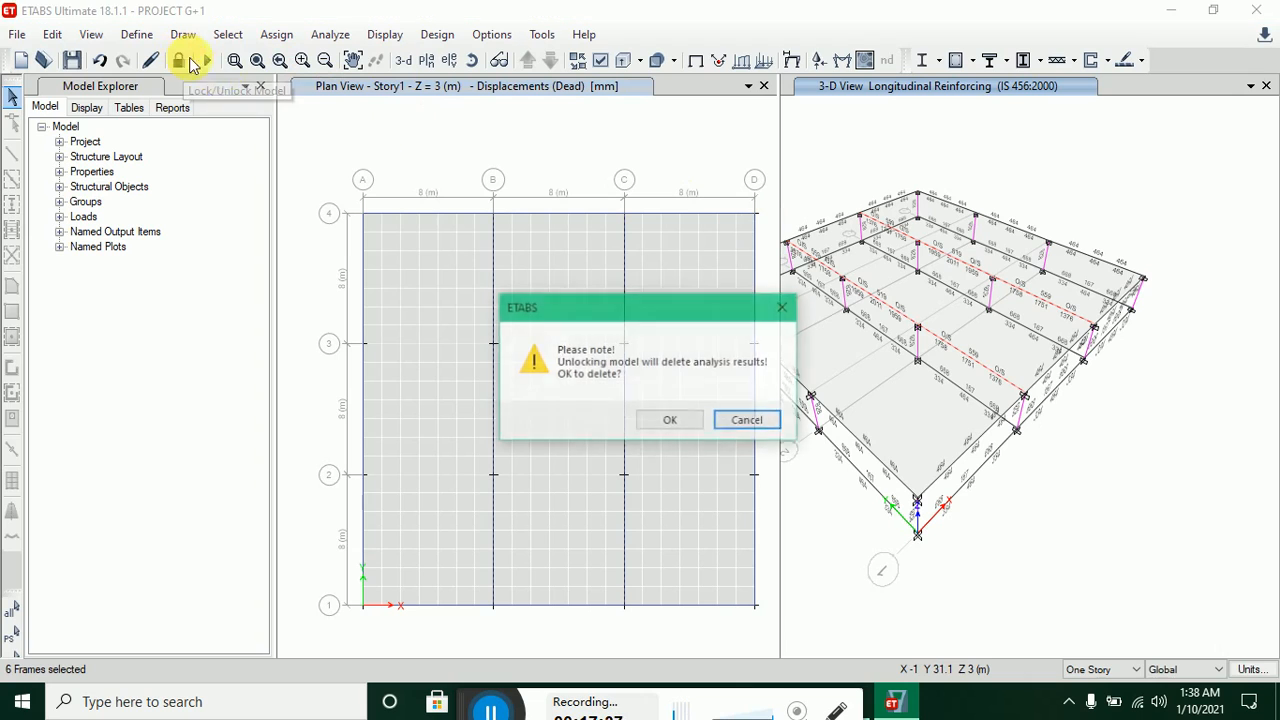
{"action": "left_click", "coordinate": [686, 428]}
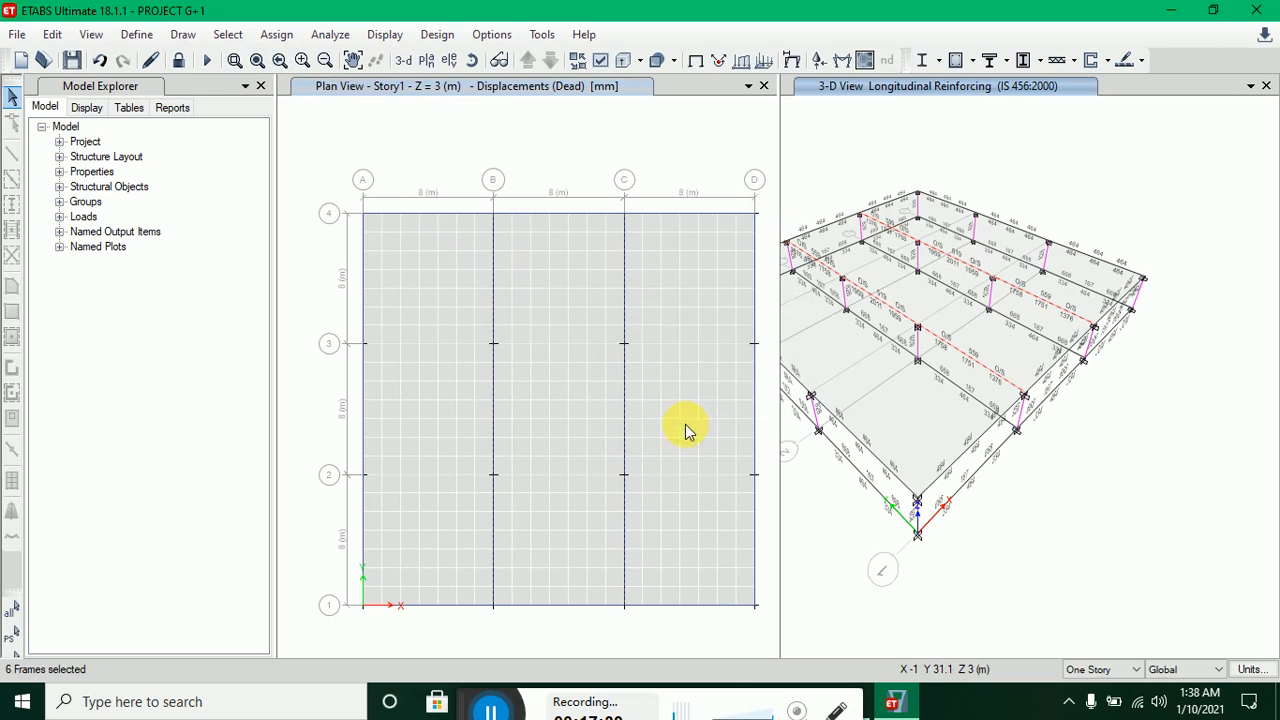
{"action": "right_click", "coordinate": [624, 311]}
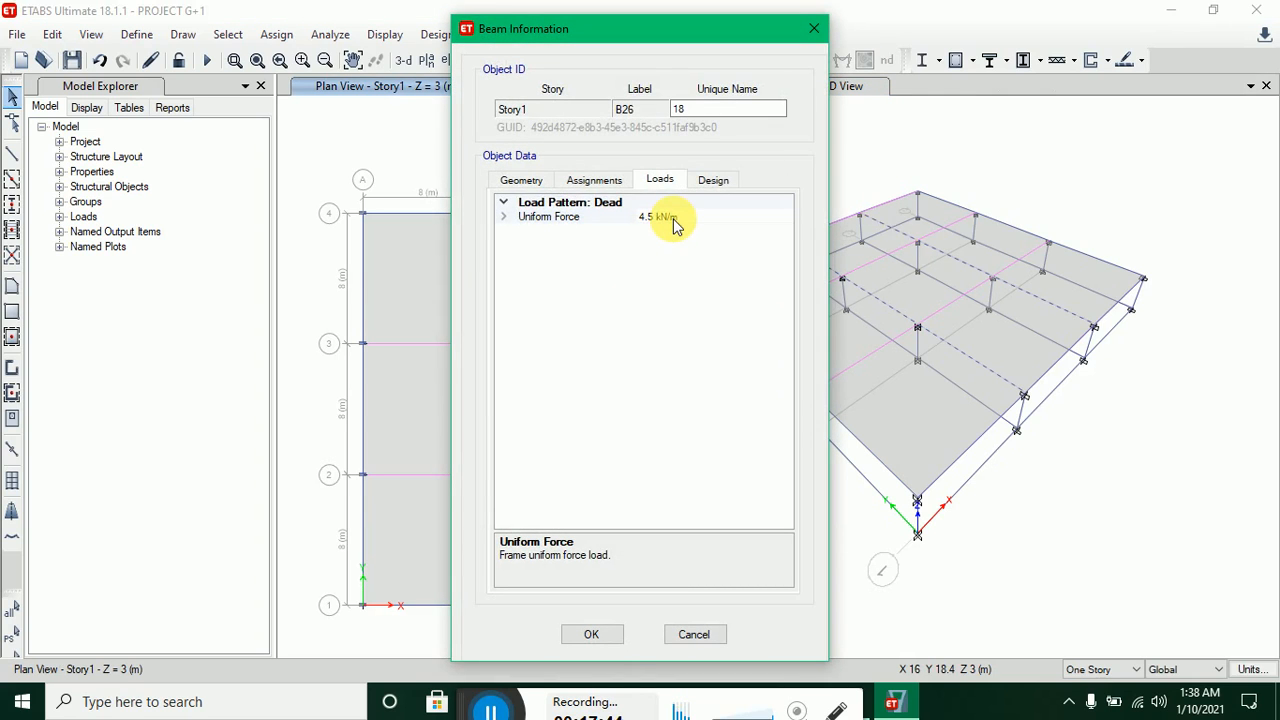
{"action": "left_click", "coordinate": [700, 635]}
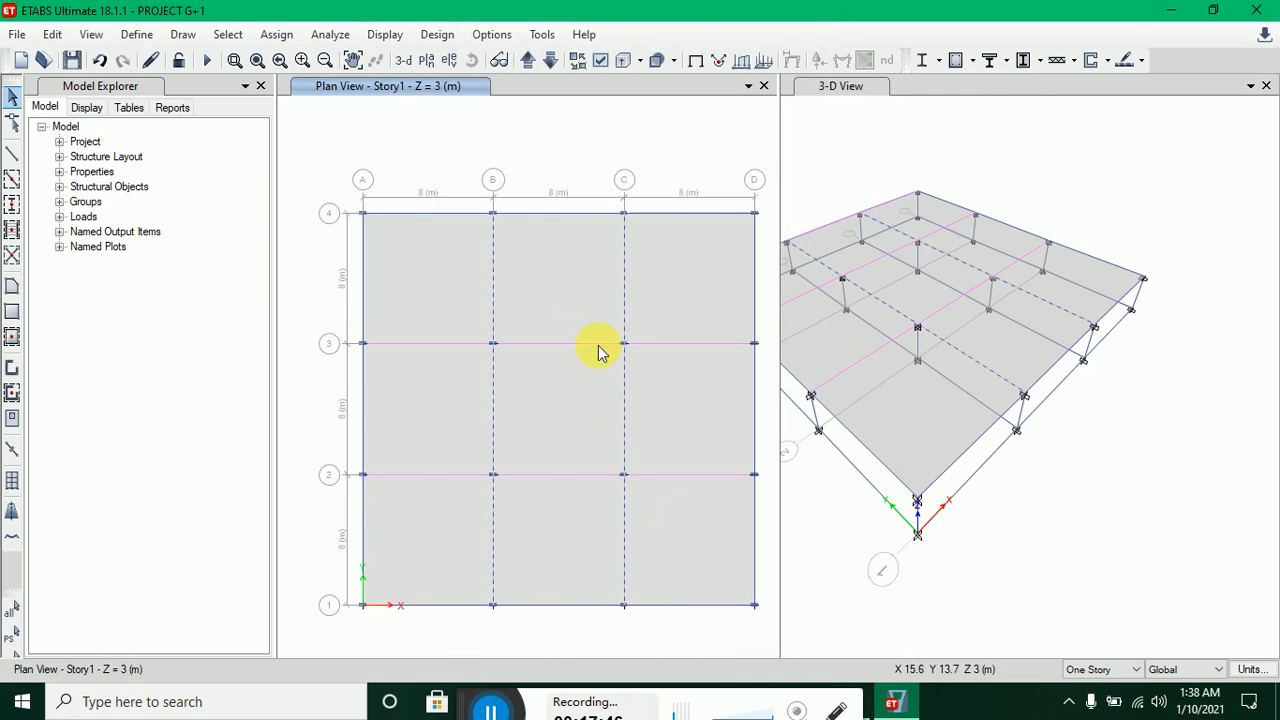
- Assign a uniform Dead load of 0 kN/m in the gravity direction to the selected beams on grids B and C, replacing existing loads
{"action": "left_click", "coordinate": [285, 35]}
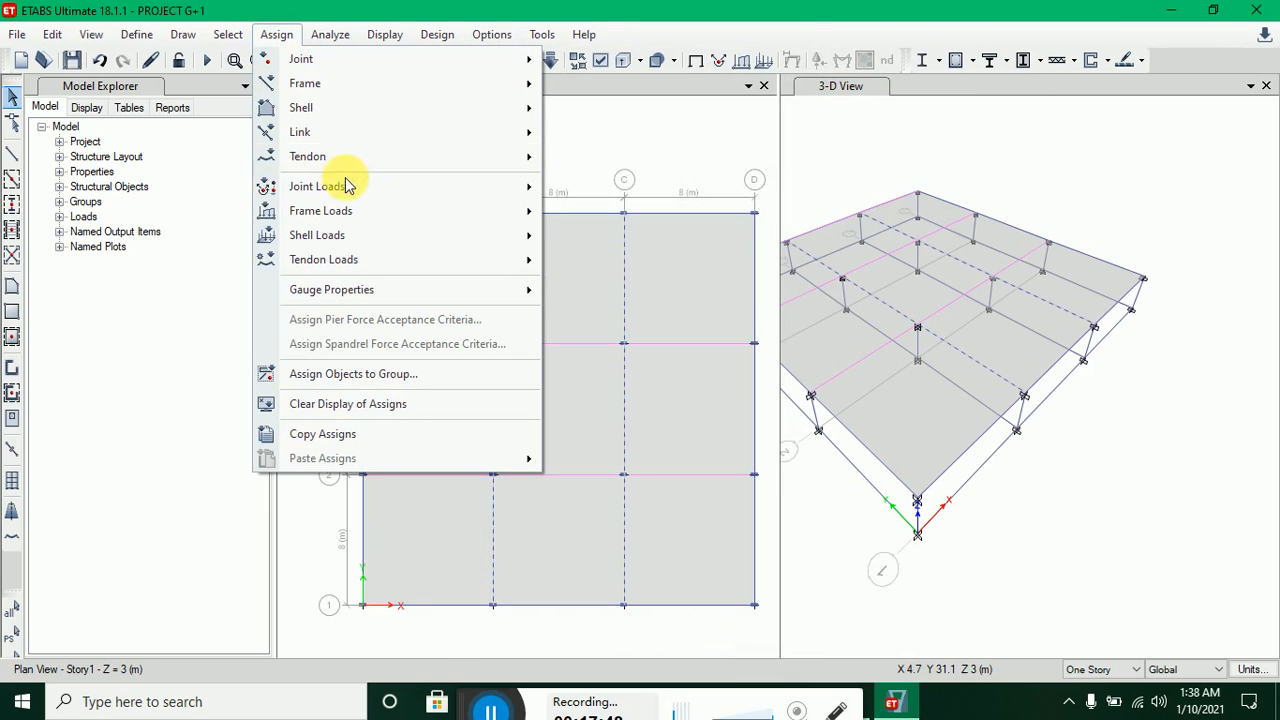
{"action": "left_click", "coordinate": [640, 248]}
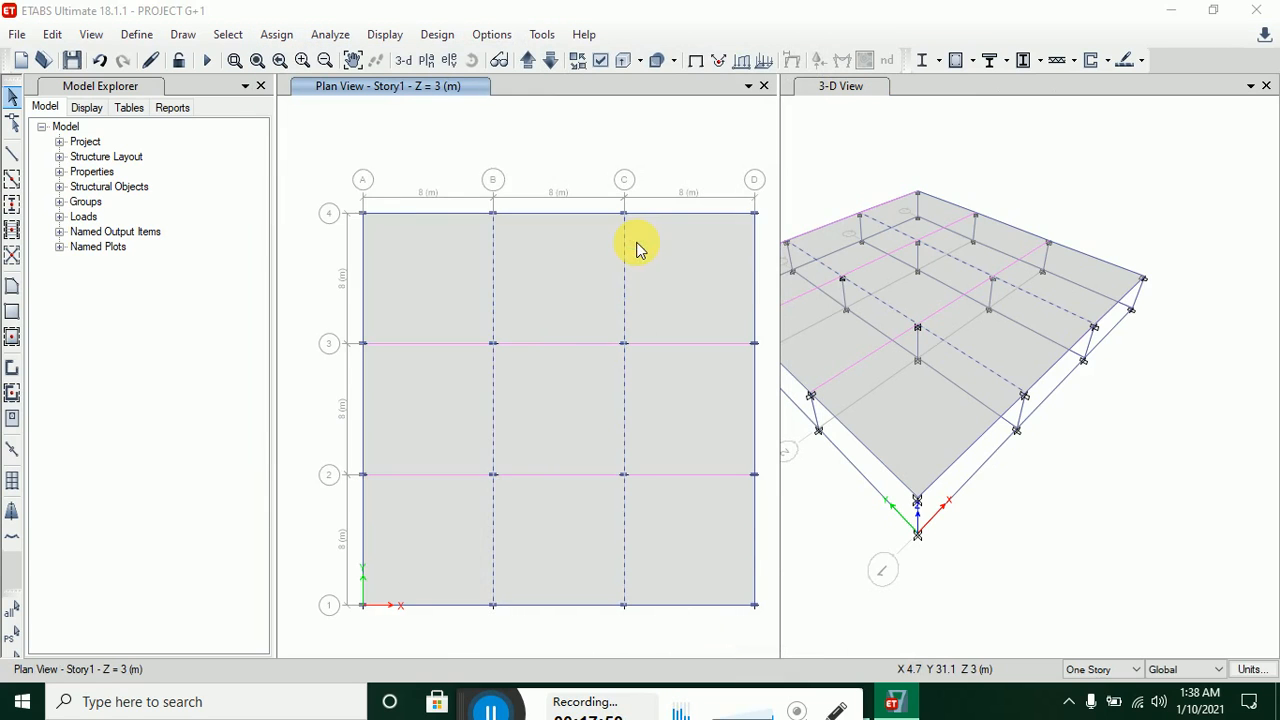
{"action": "left_click", "coordinate": [472, 506]}
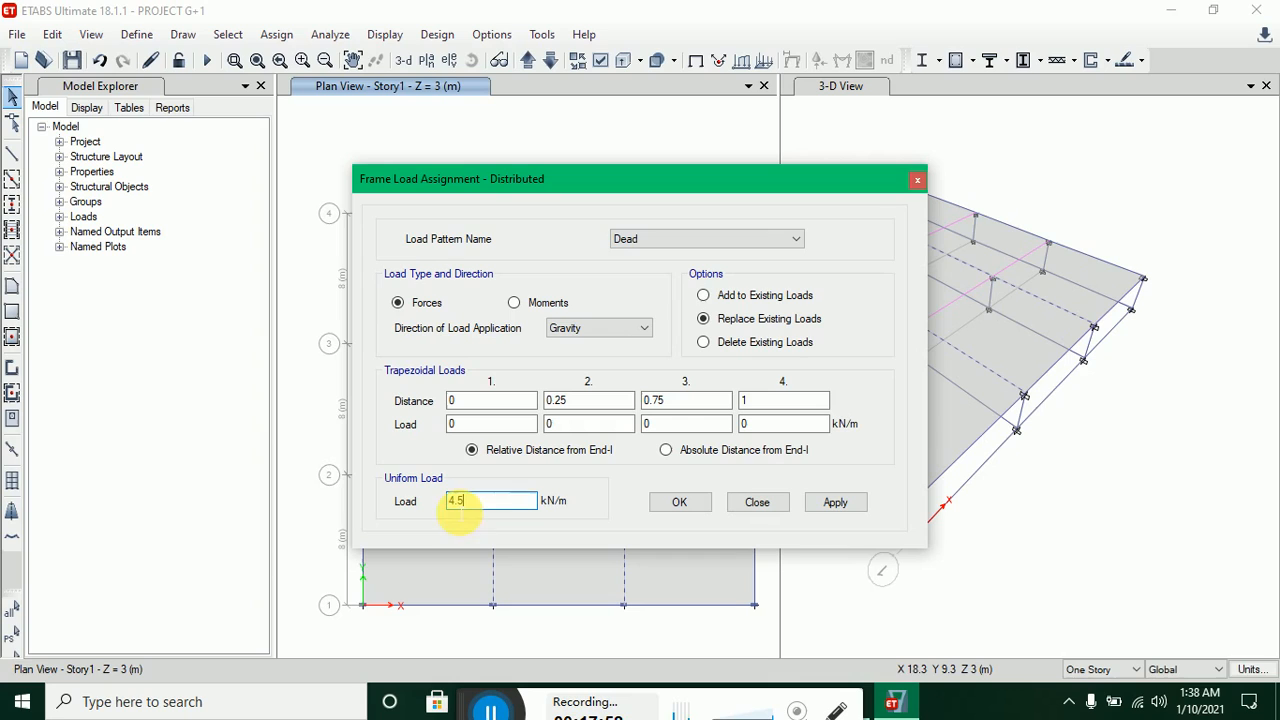
{"action": "left_click_drag", "start_coordinate": [480, 499], "coordinate": [444, 515]}
{"action": "type", "text": "0"}
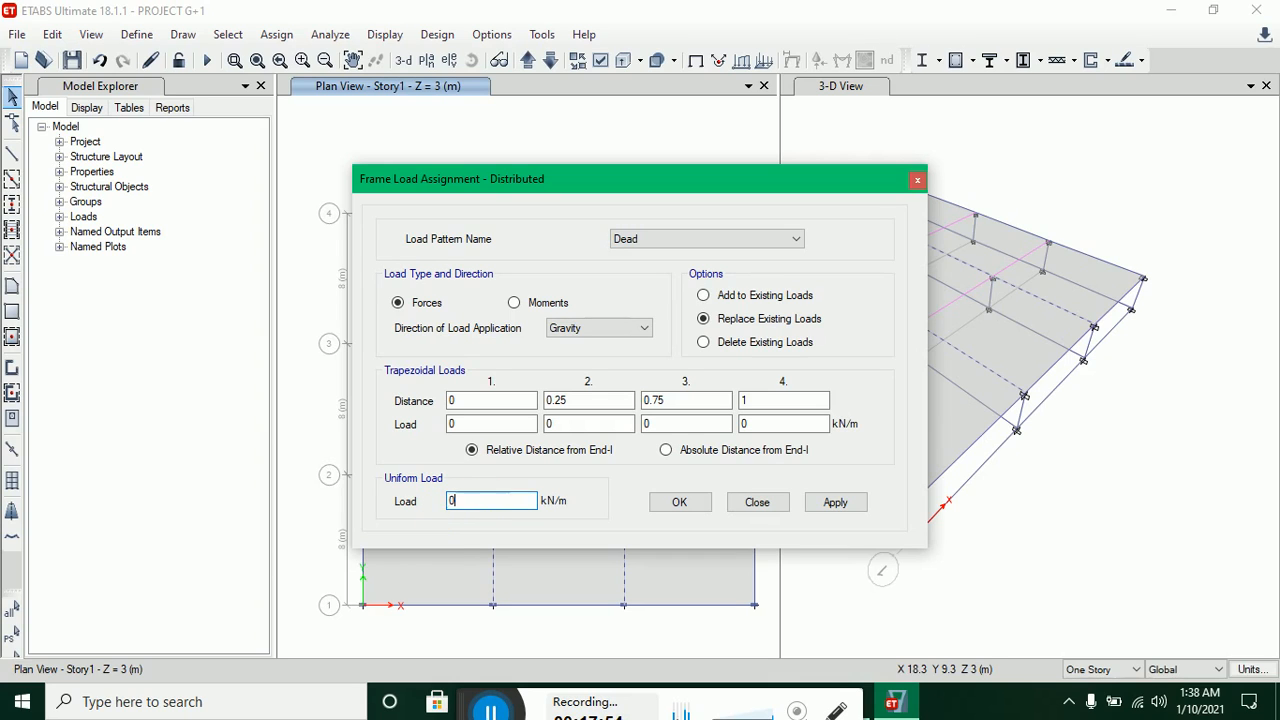
{"action": "left_click", "coordinate": [853, 518]}
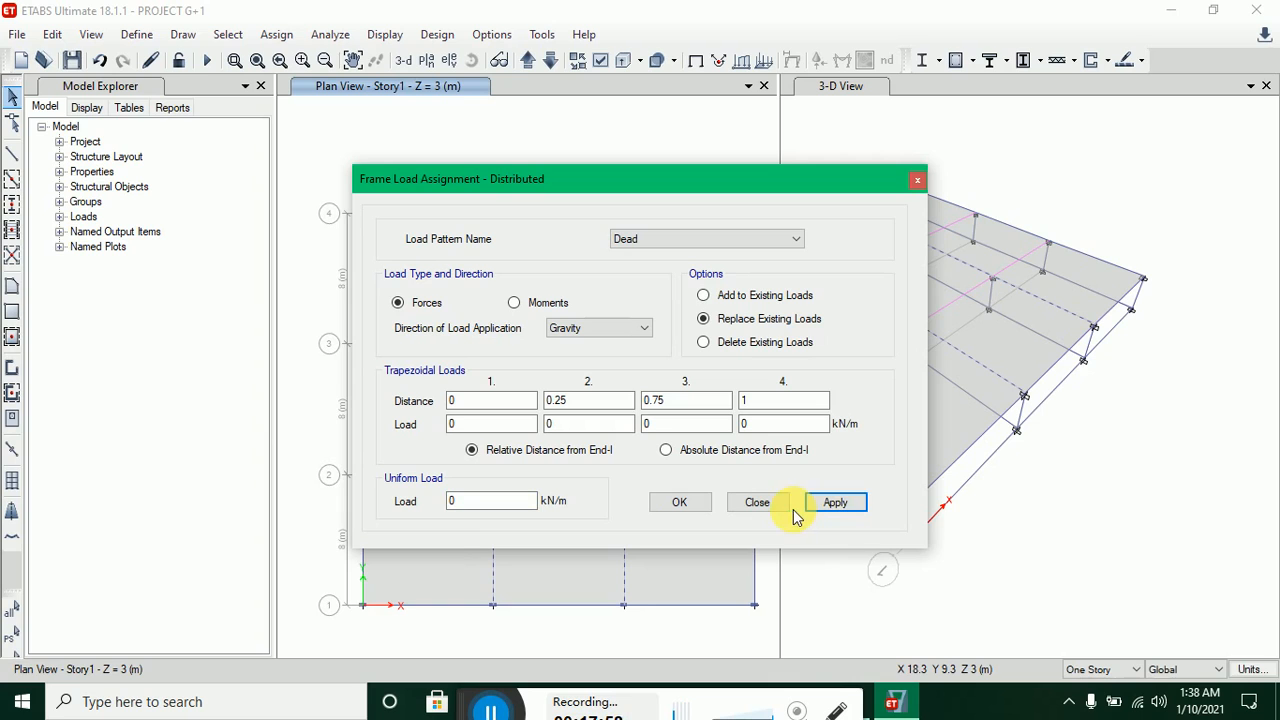
{"action": "left_click", "coordinate": [757, 502]}
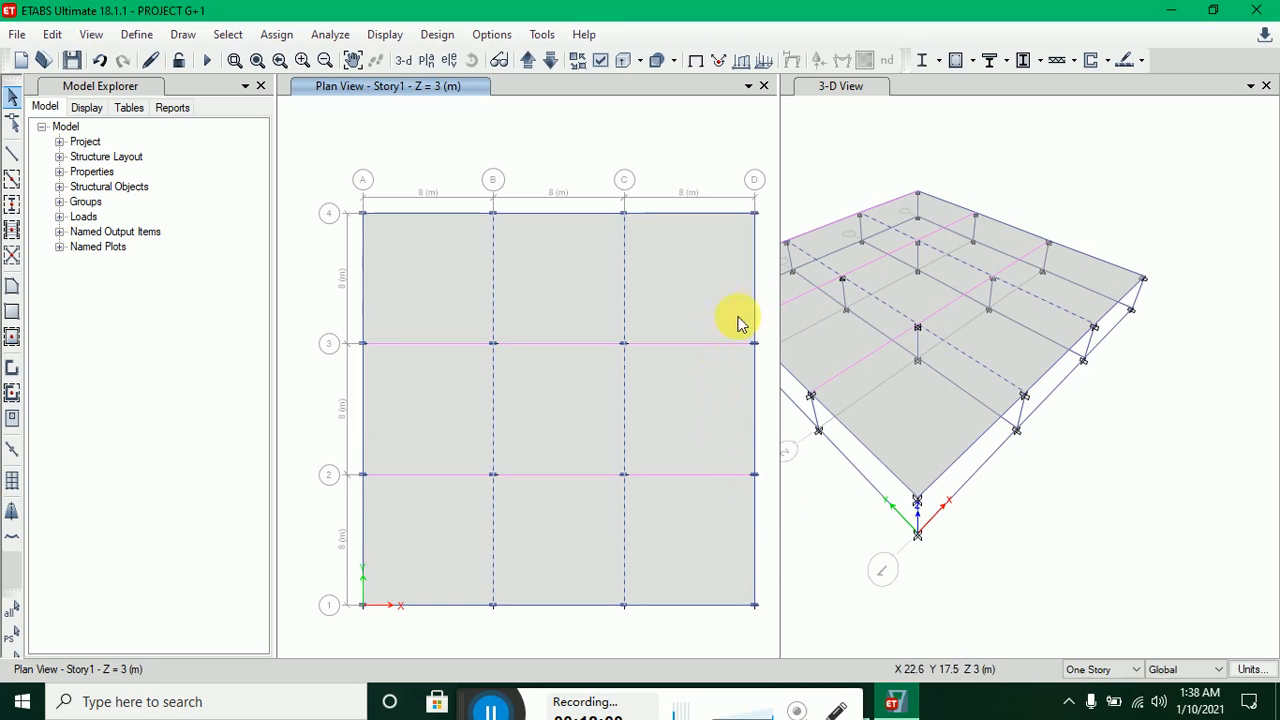
- Run the analysis of the model again with the revised beam loads
{"action": "left_click", "coordinate": [333, 32]}
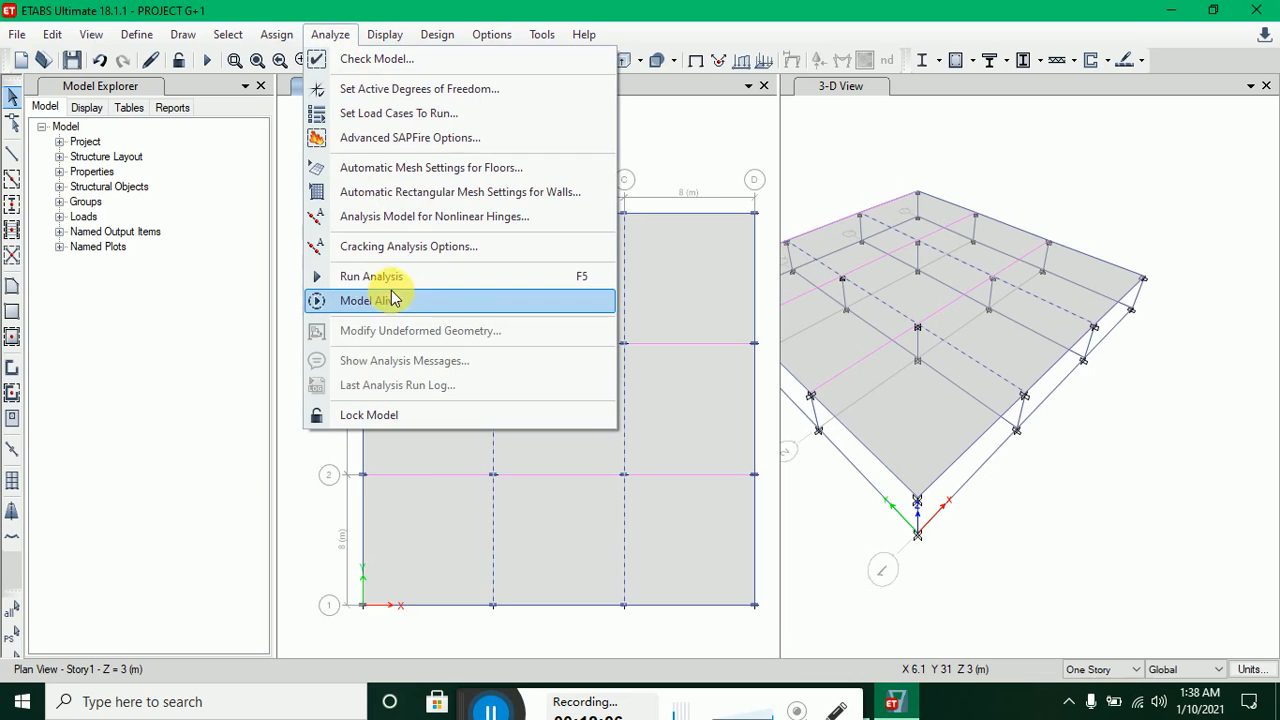
{"action": "left_click", "coordinate": [371, 276]}
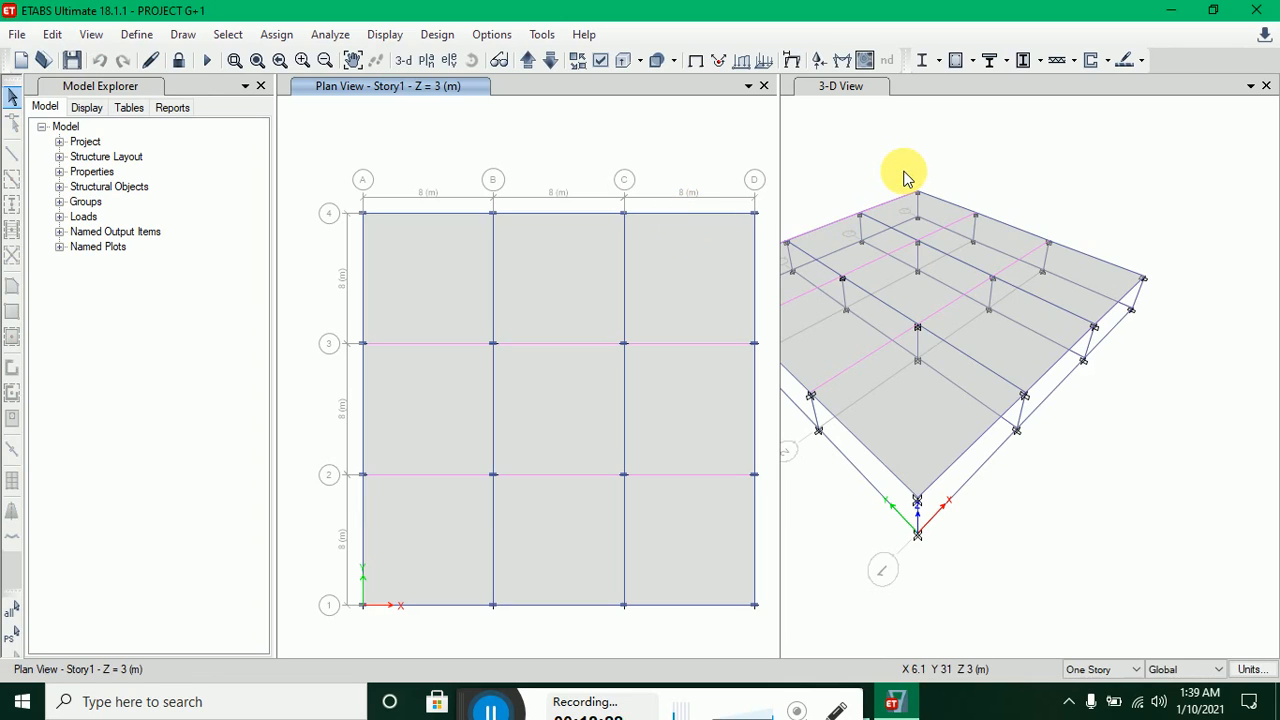
- Run the concrete frame design check on the reanalysed model and examine the beams' longitudinal reinforcing results in the 3D view
{"action": "left_click", "coordinate": [990, 152]}
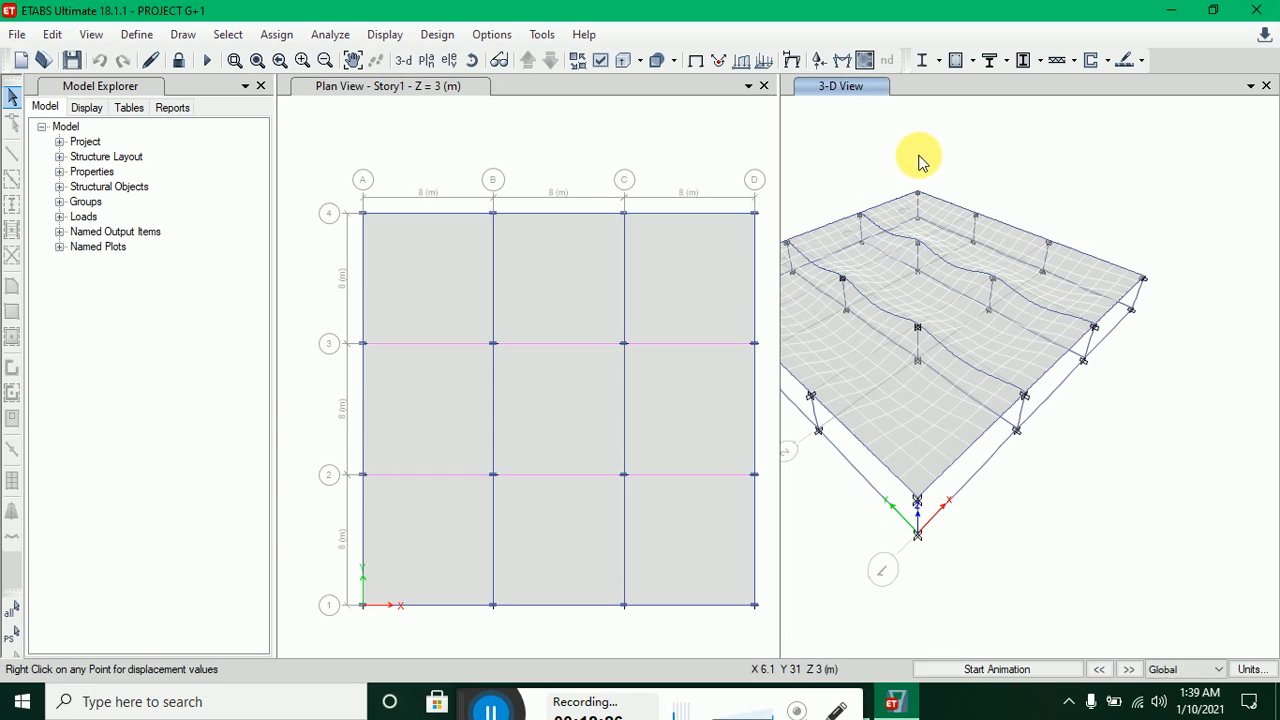
{"action": "left_click", "coordinate": [1035, 192]}
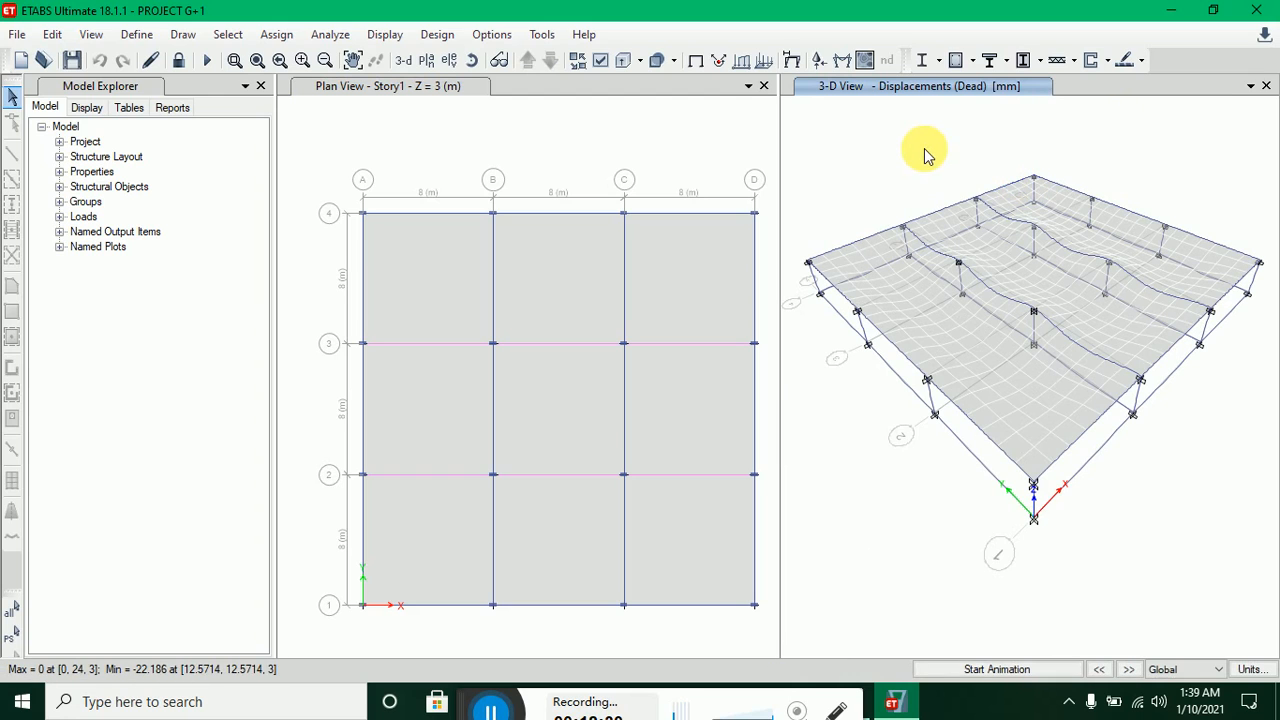
{"action": "mouse_move", "coordinate": [985, 260]}
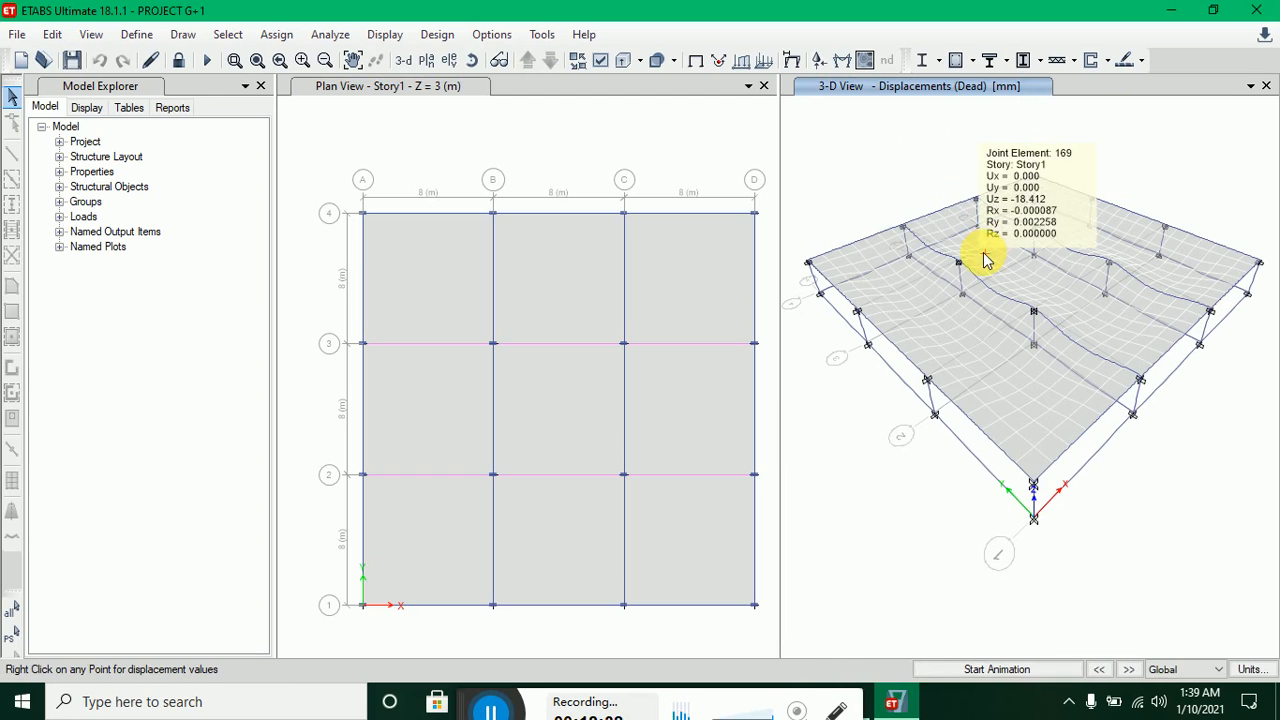
{"action": "left_click", "coordinate": [437, 34]}
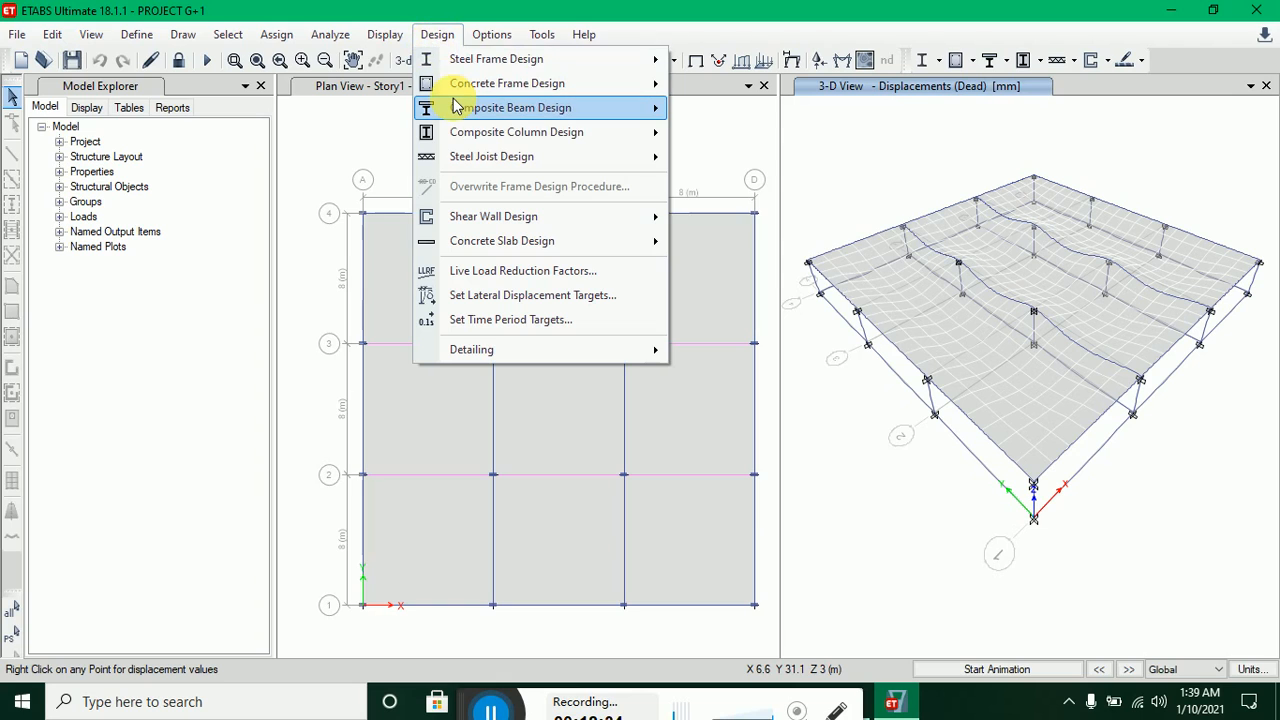
{"action": "mouse_move", "coordinate": [455, 107]}
{"action": "mouse_move", "coordinate": [452, 84]}
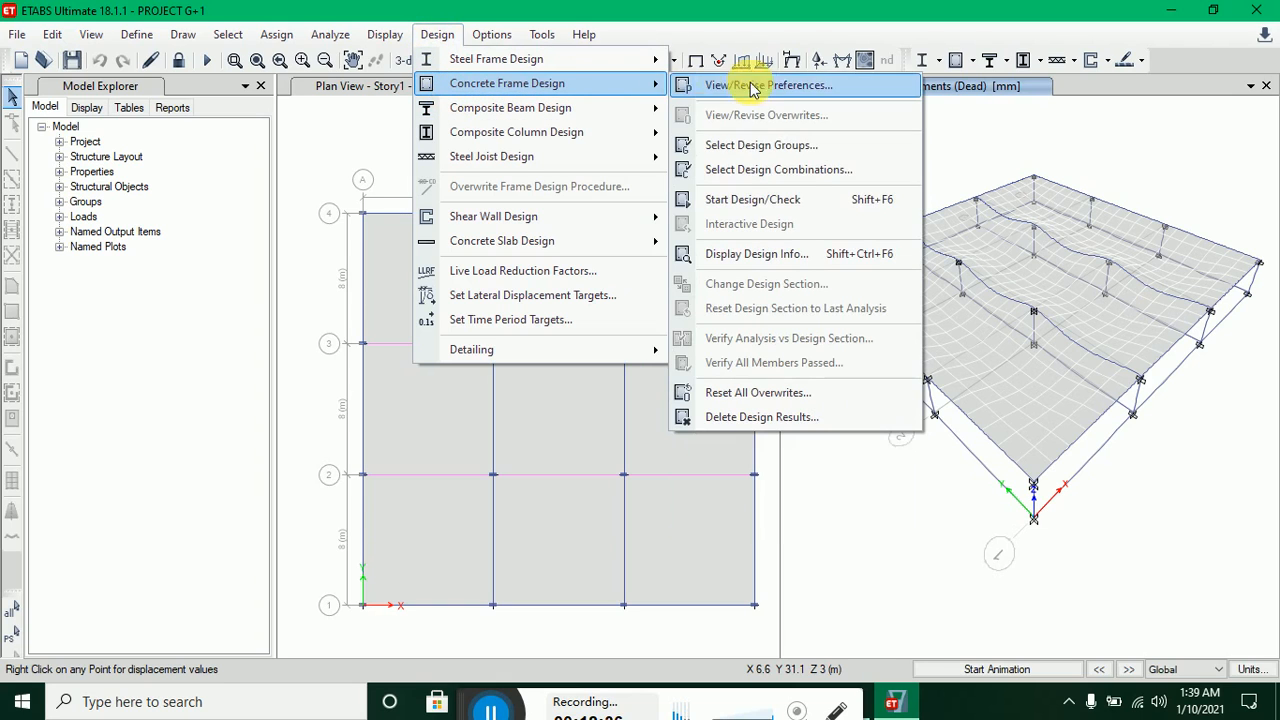
{"action": "left_click", "coordinate": [802, 201]}
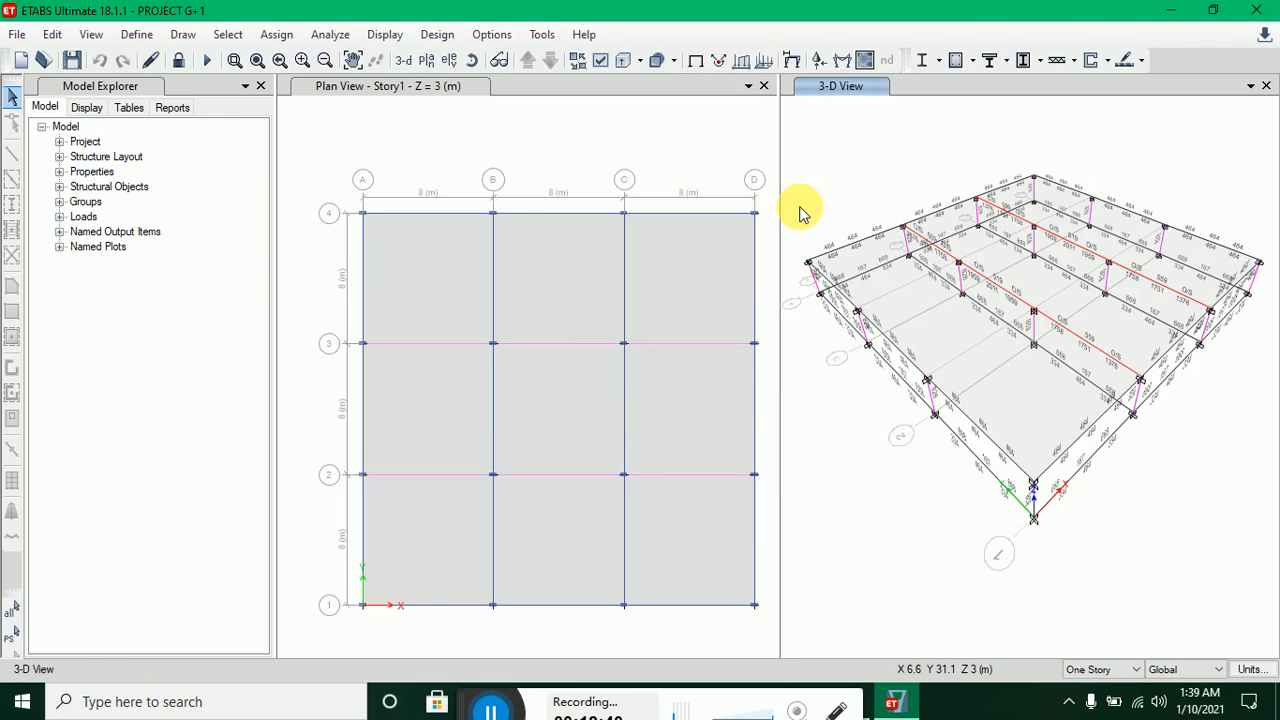
{"action": "scroll", "coordinate": [921, 236], "scroll_direction": "up", "scroll_amount": 3}
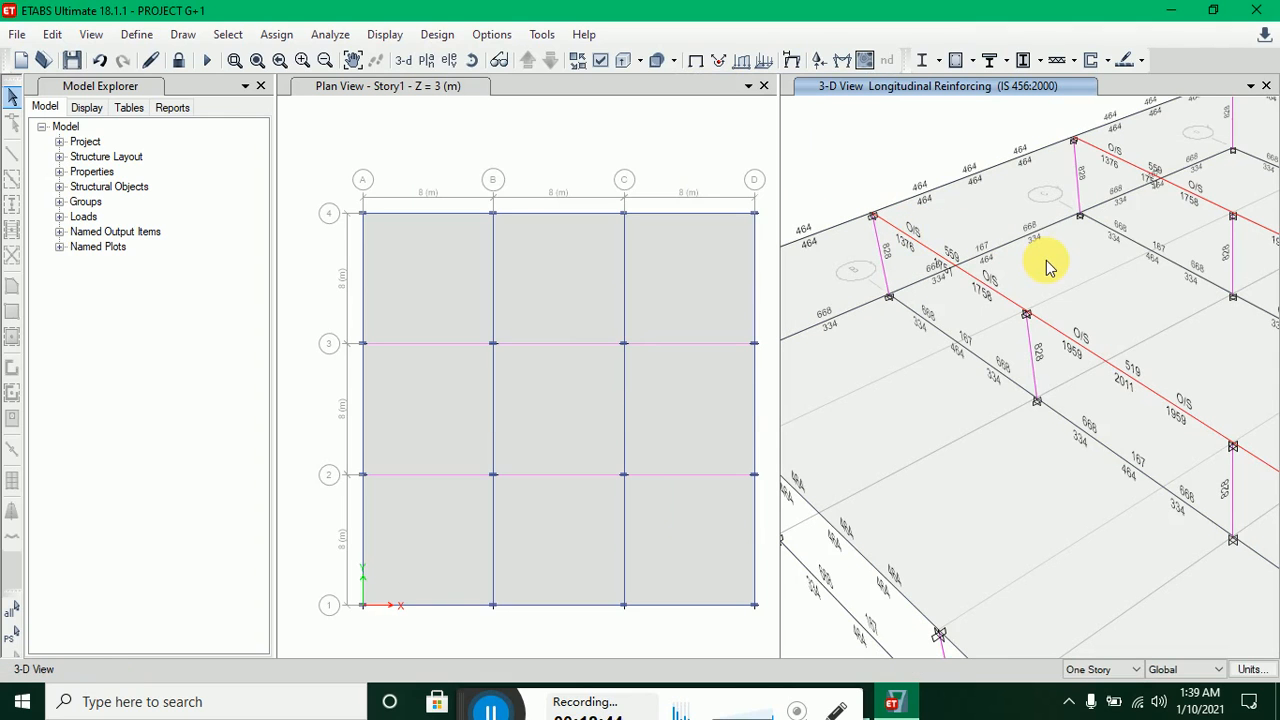
{"action": "scroll", "coordinate": [1048, 265], "scroll_direction": "down", "scroll_amount": 3}
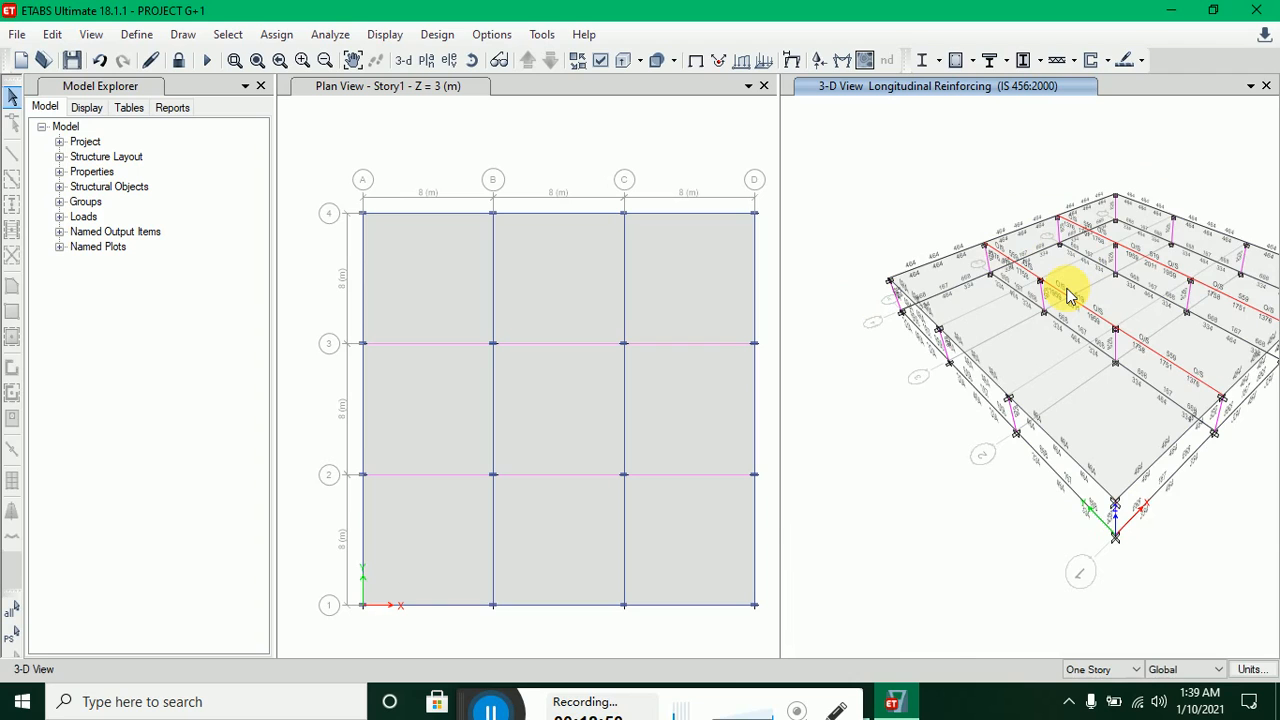
{"action": "scroll", "coordinate": [1068, 295], "scroll_direction": "up", "scroll_amount": 3}
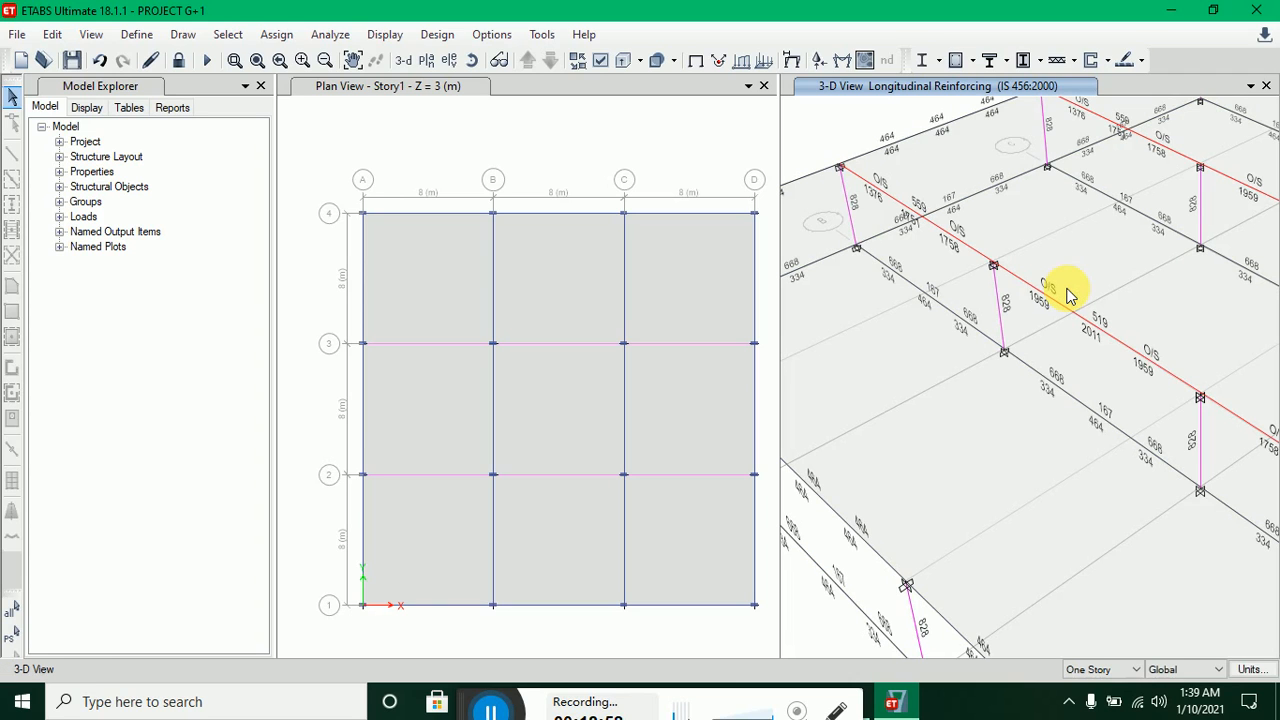
{"action": "scroll", "coordinate": [1068, 295], "scroll_direction": "down", "scroll_amount": 3}
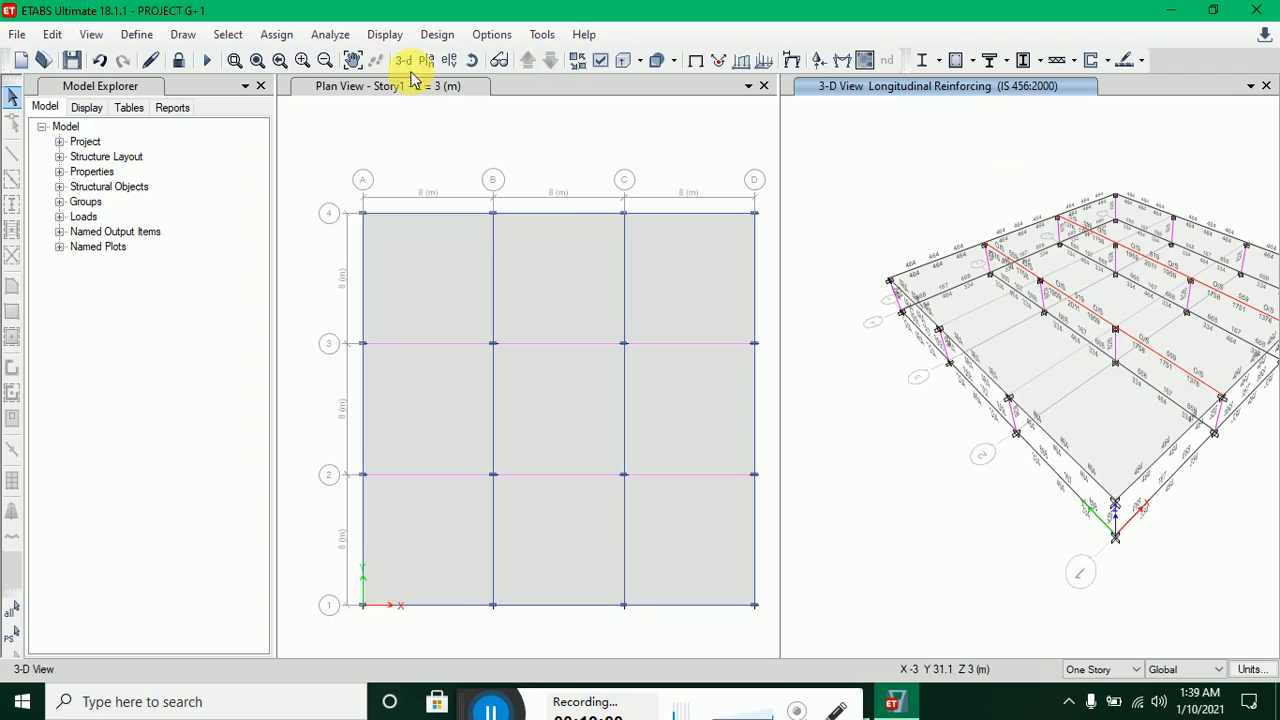
- Unlock the model, accepting deletion of the analysis results, and open the frame section property definitions
{"action": "left_click", "coordinate": [178, 60]}
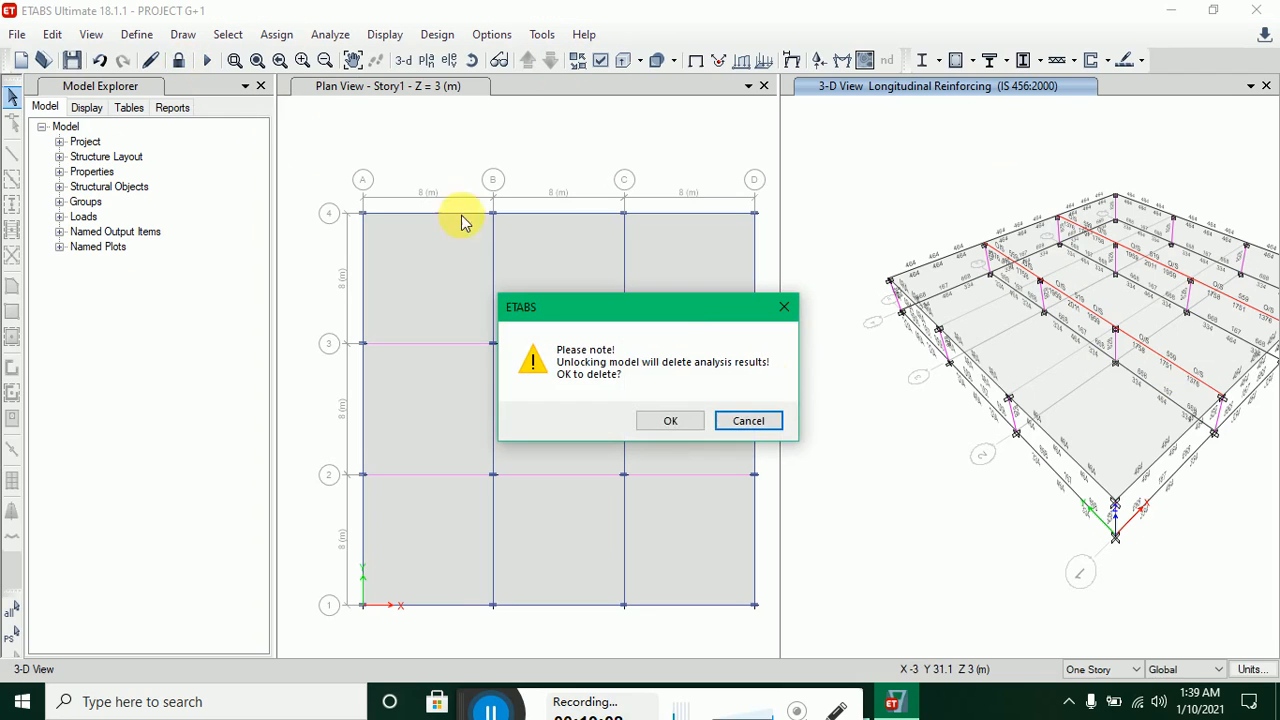
{"action": "left_click", "coordinate": [668, 420]}
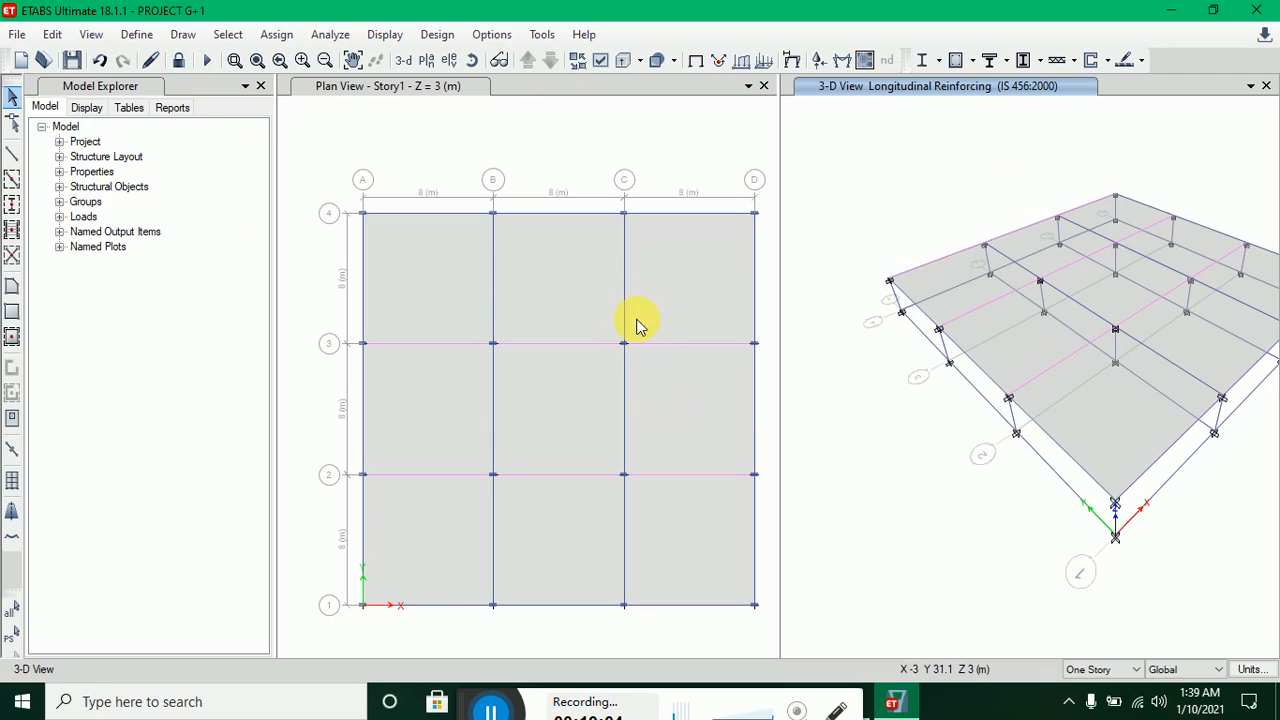
{"action": "left_click", "coordinate": [140, 40]}
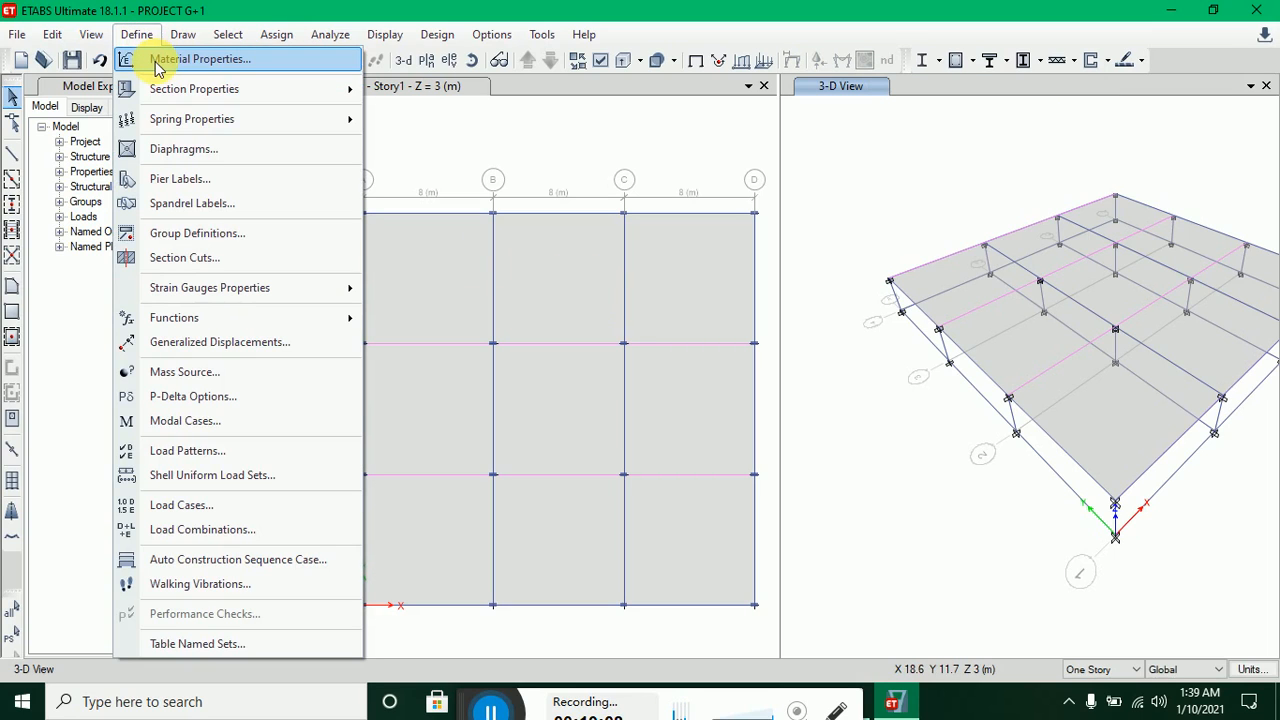
{"action": "mouse_move", "coordinate": [171, 91]}
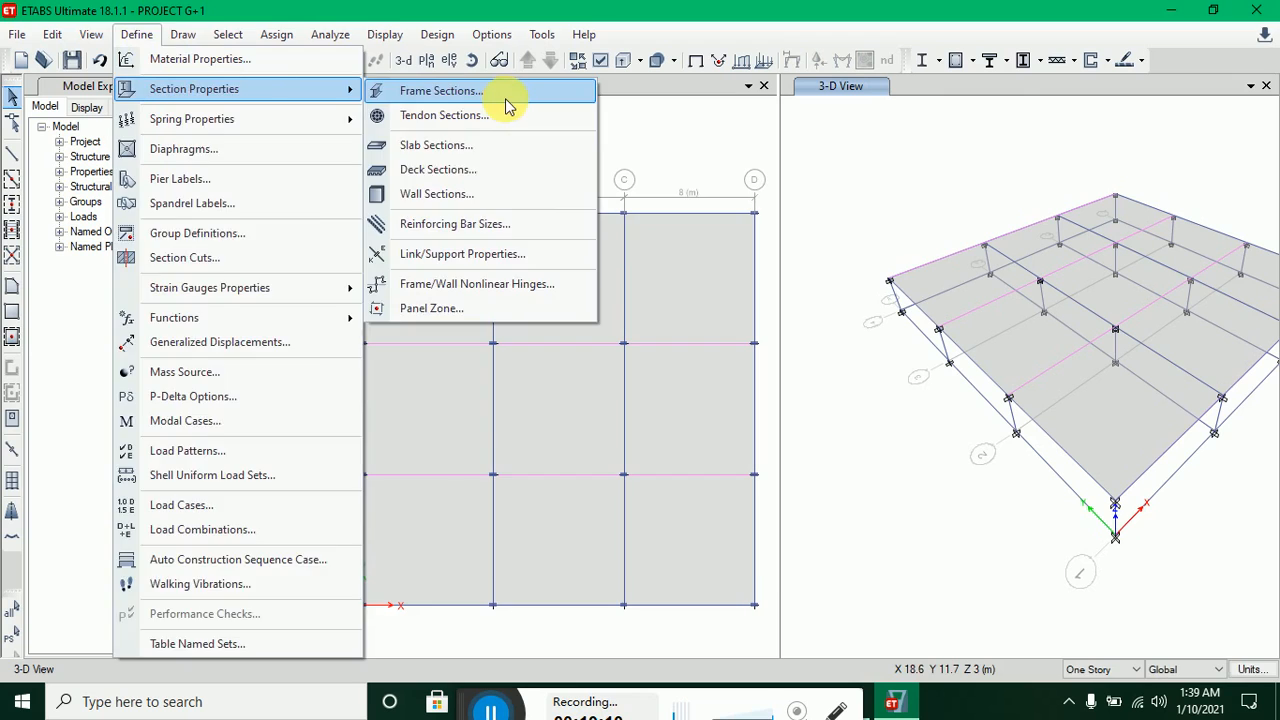
{"action": "left_click", "coordinate": [440, 91]}
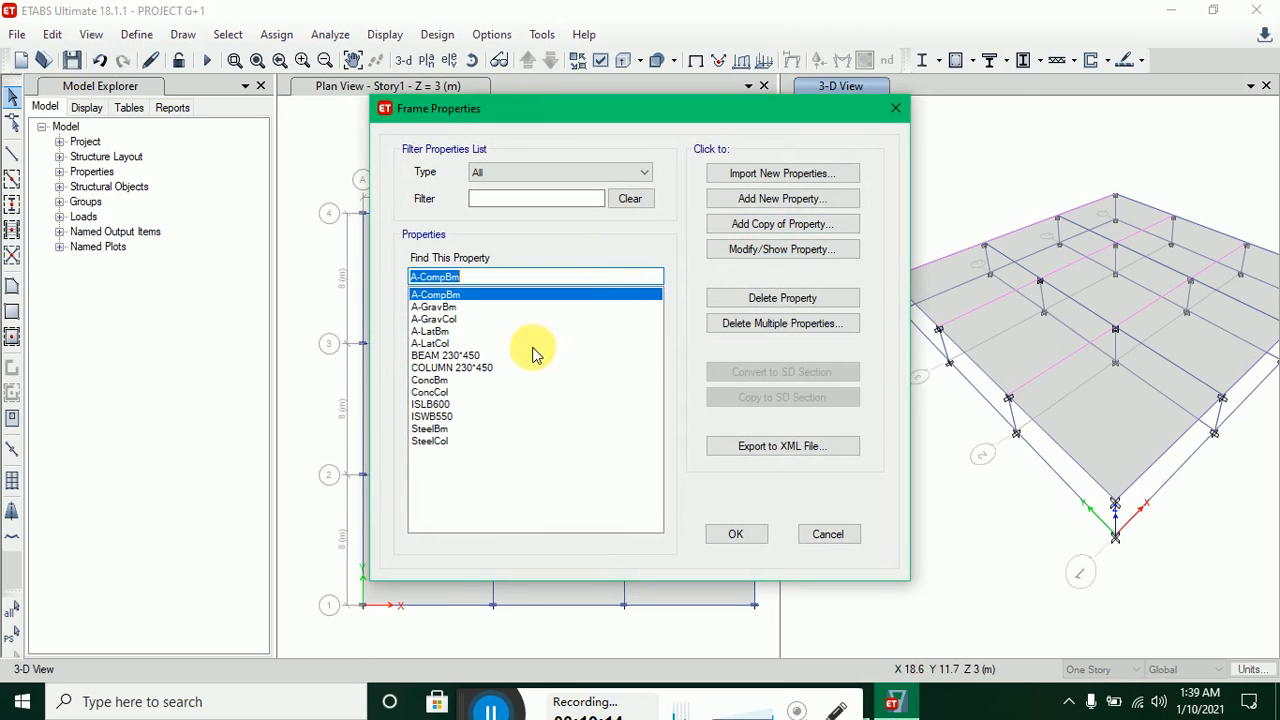
{"action": "left_click", "coordinate": [506, 367]}
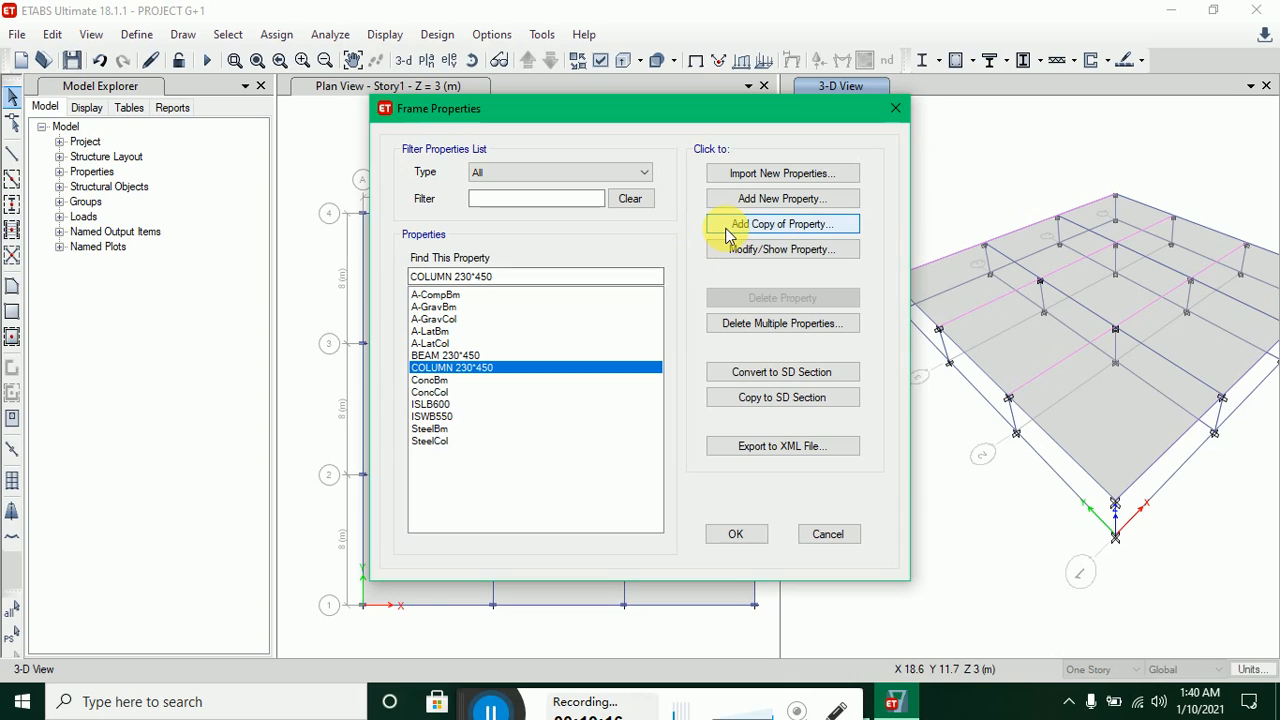
{"action": "left_click", "coordinate": [738, 232]}
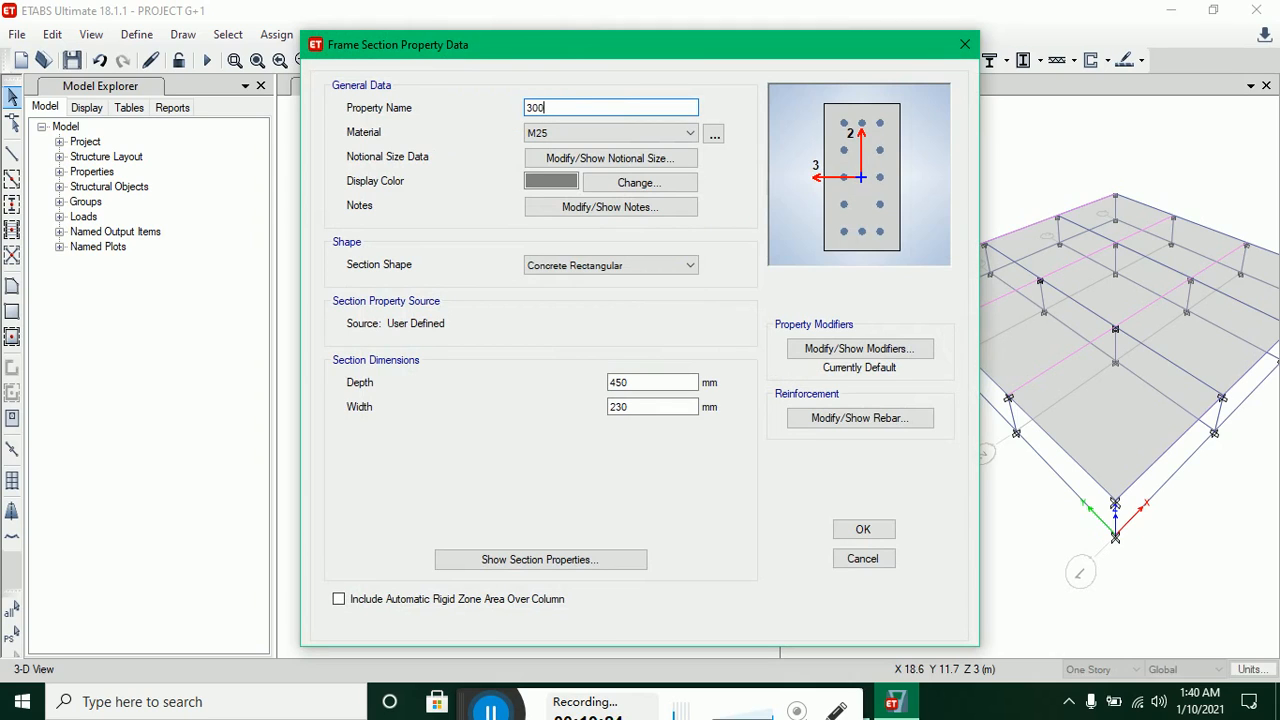
{"action": "left_click", "coordinate": [876, 562]}
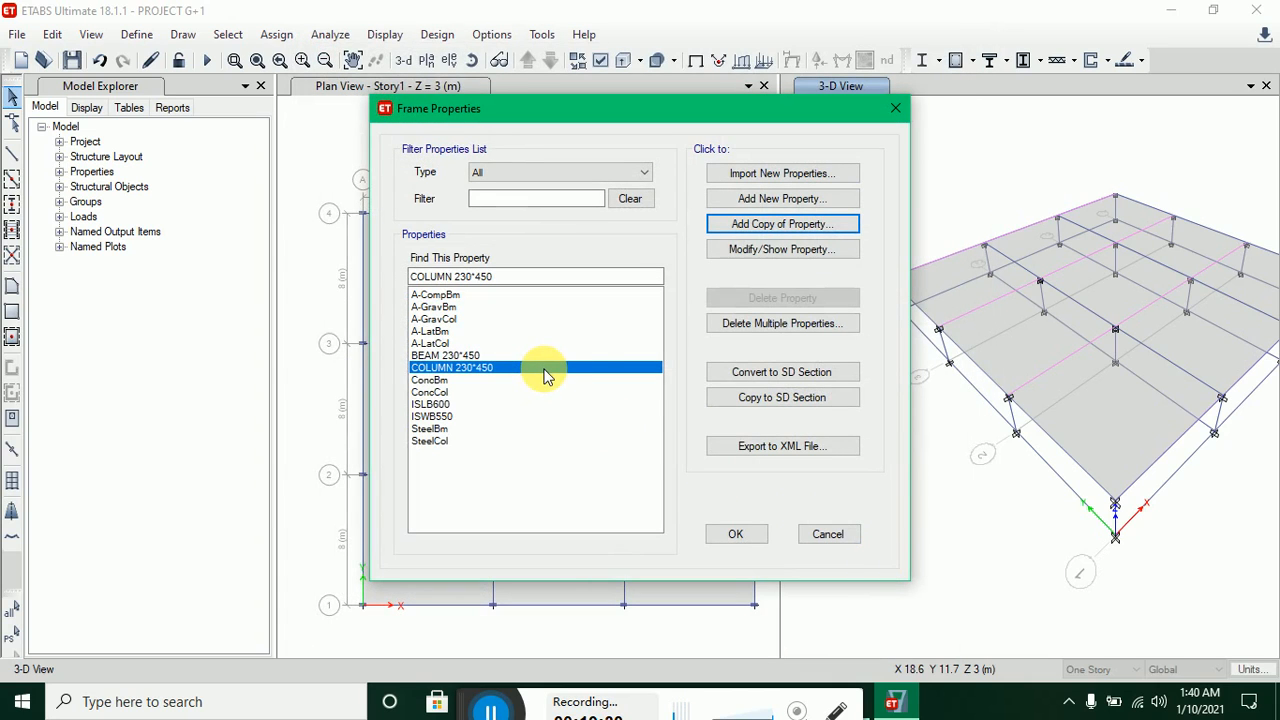
{"action": "left_click", "coordinate": [725, 249]}
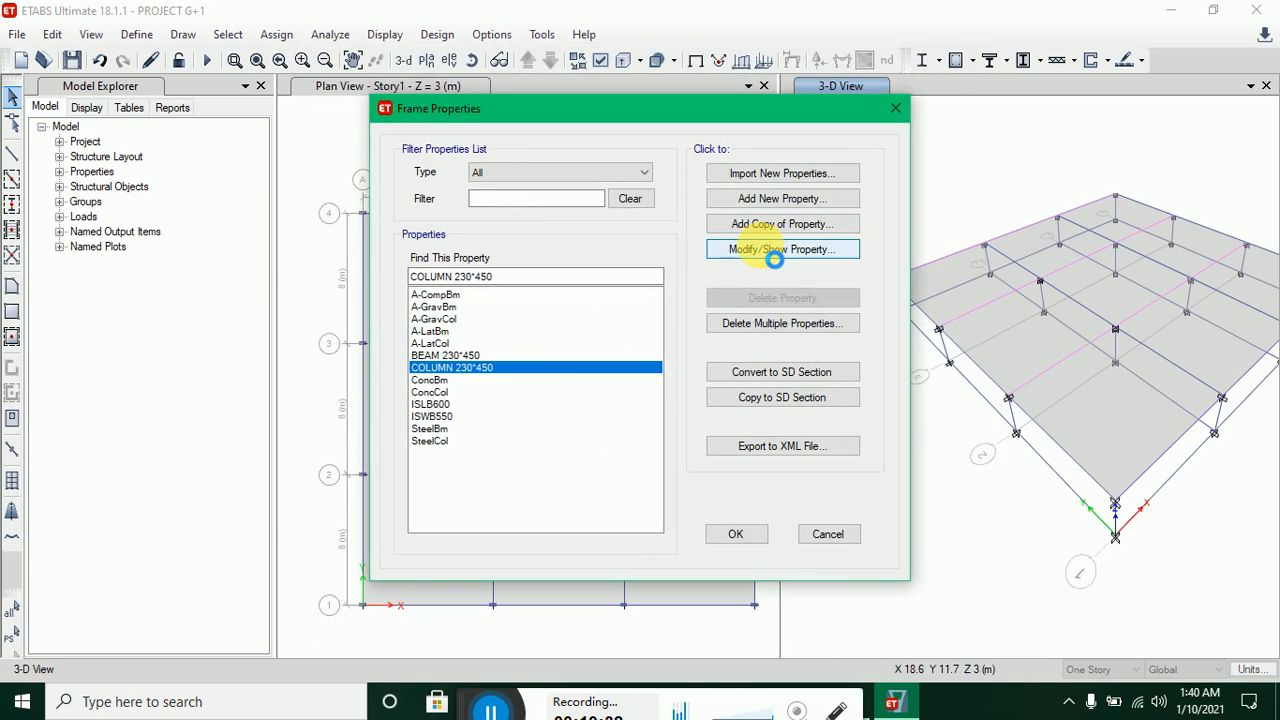
{"action": "left_click", "coordinate": [775, 258]}
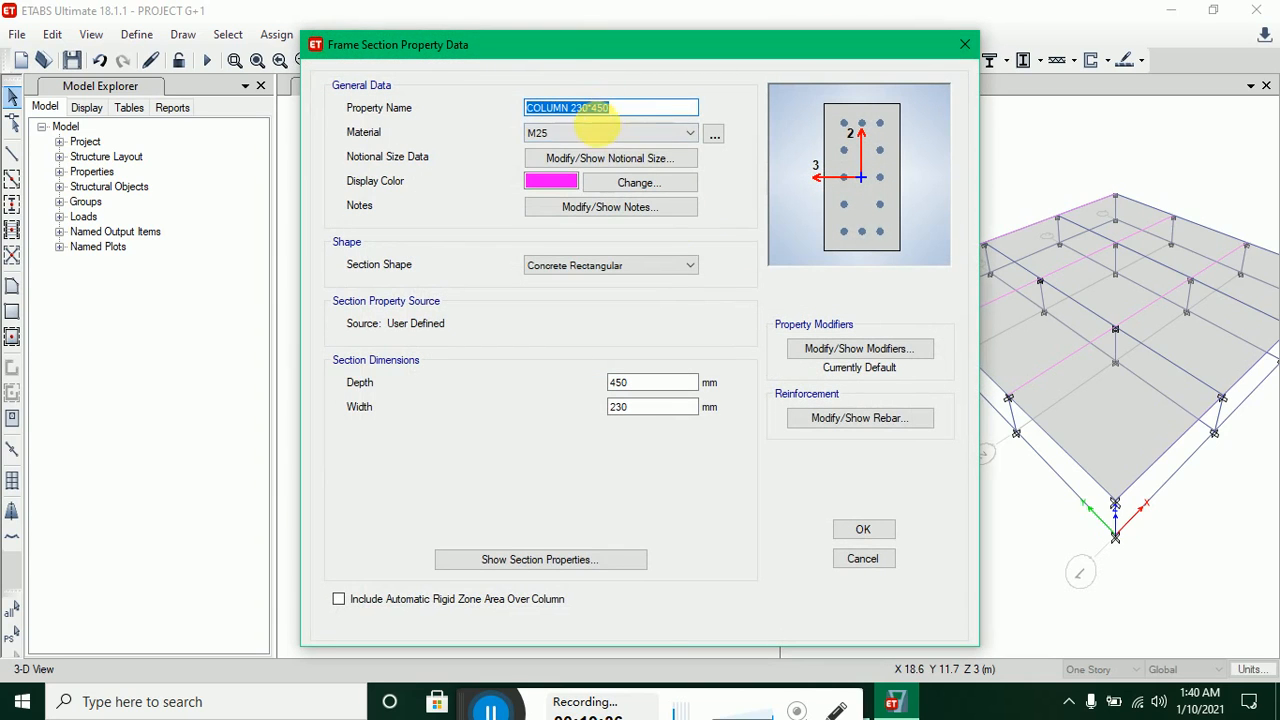
{"action": "left_click", "coordinate": [856, 529]}
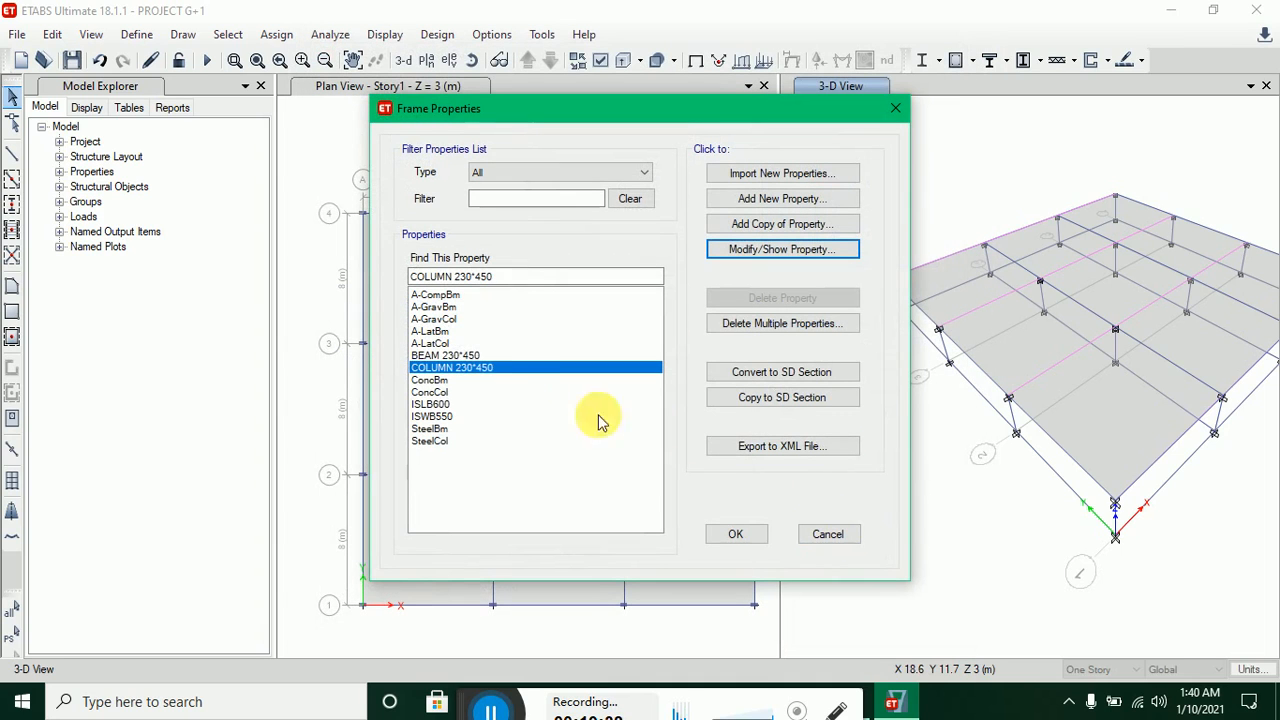
- Rename the BEAM 230*450 frame section as BEAM 300*450 and set its width to 300 mm
{"action": "left_click", "coordinate": [462, 355]}
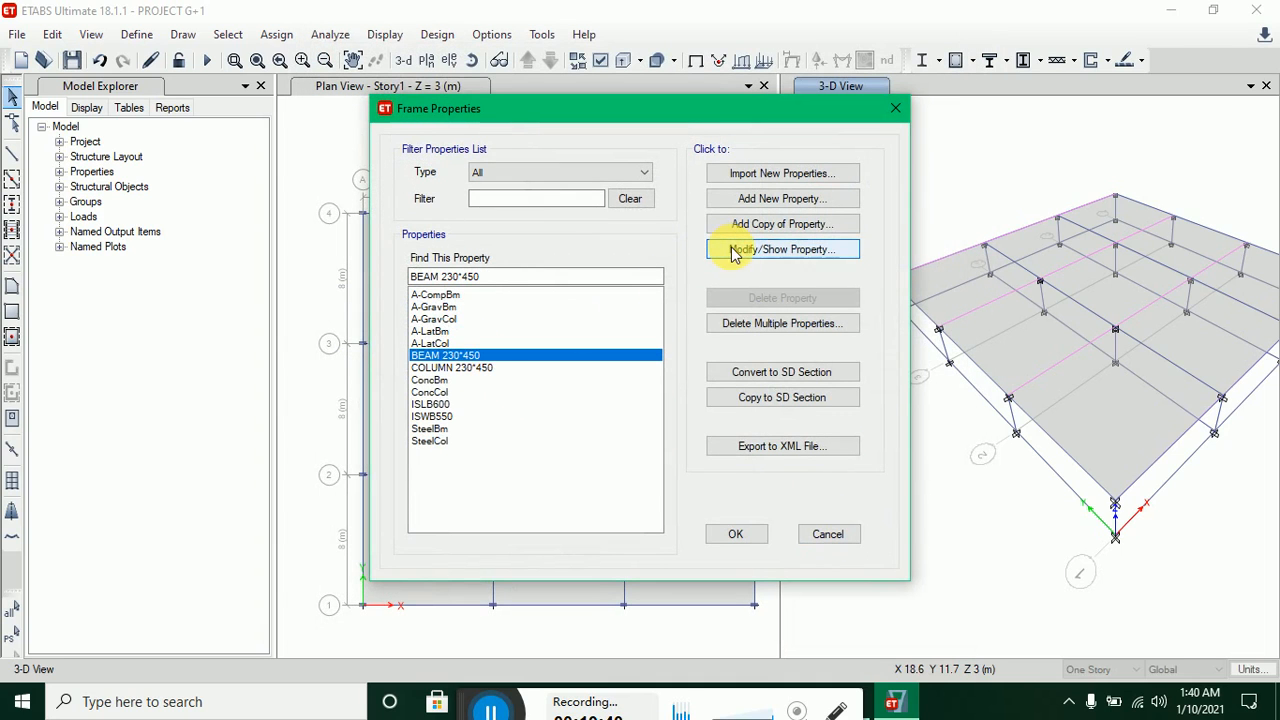
{"action": "left_click", "coordinate": [745, 260]}
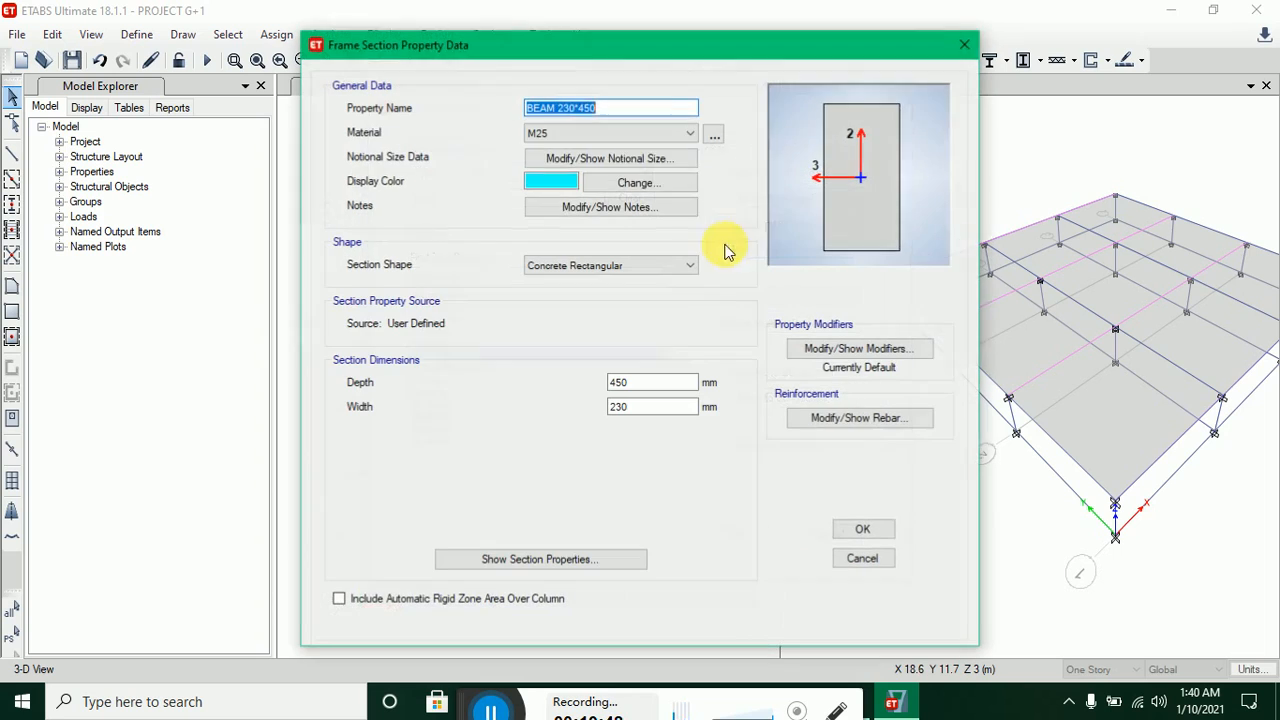
{"action": "left_click", "coordinate": [580, 110]}
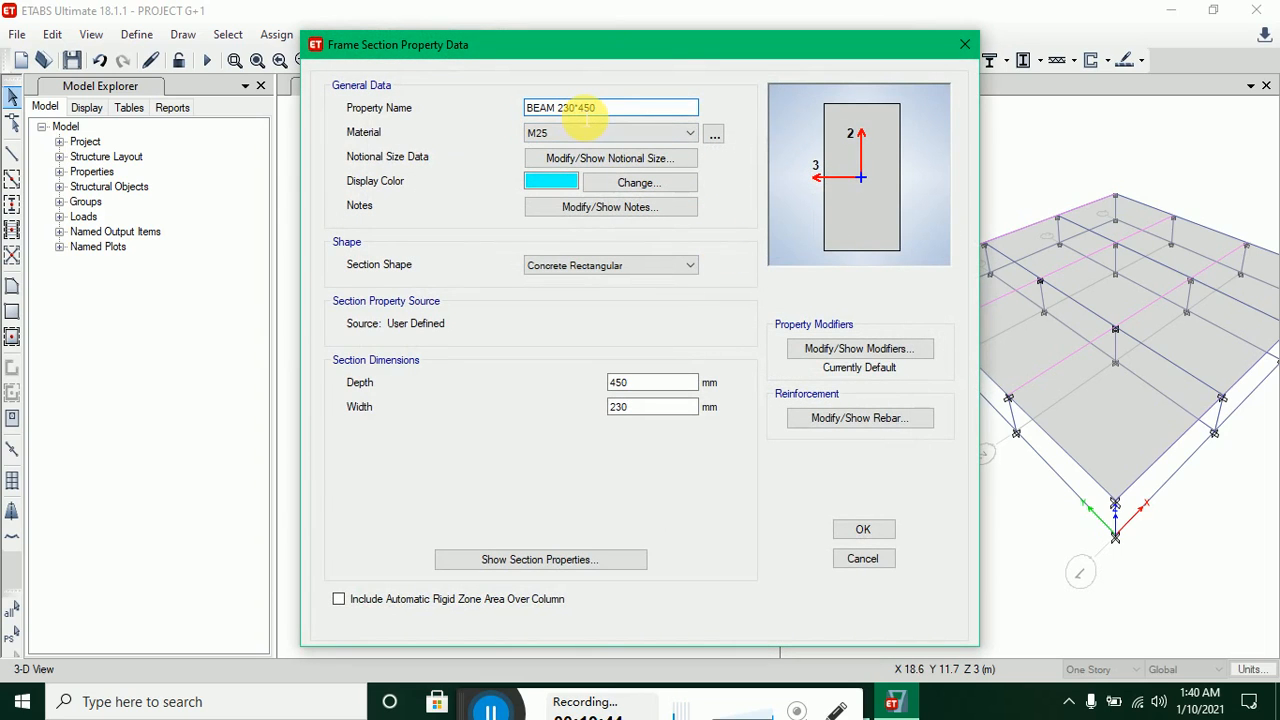
{"action": "type", "text": "30"}
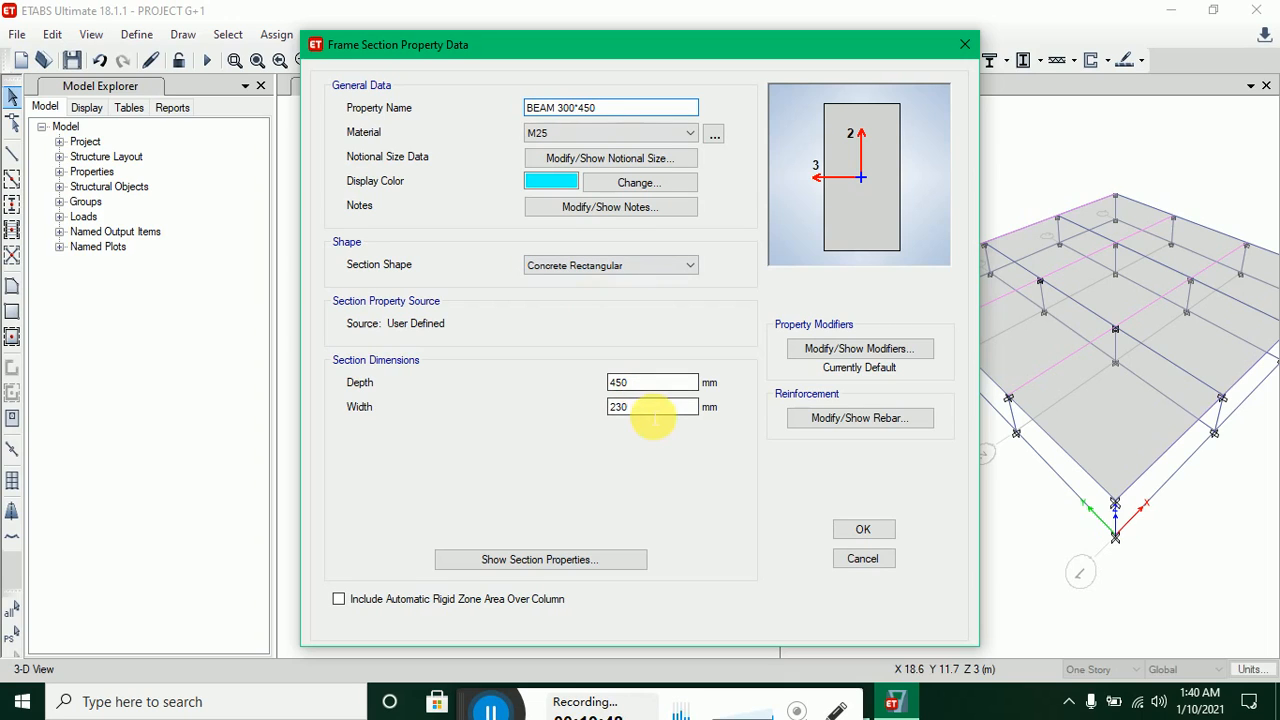
{"action": "left_click_drag", "start_coordinate": [651, 409], "coordinate": [619, 408]}
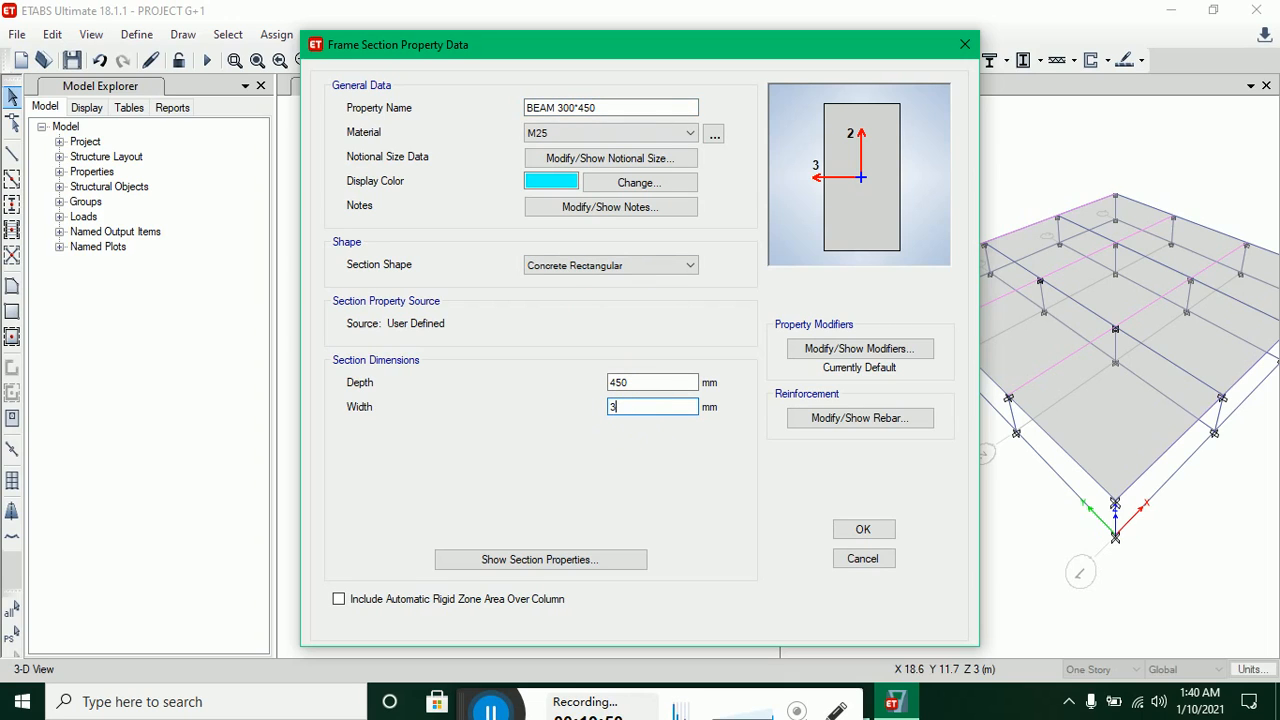
{"action": "left_click", "coordinate": [849, 529]}
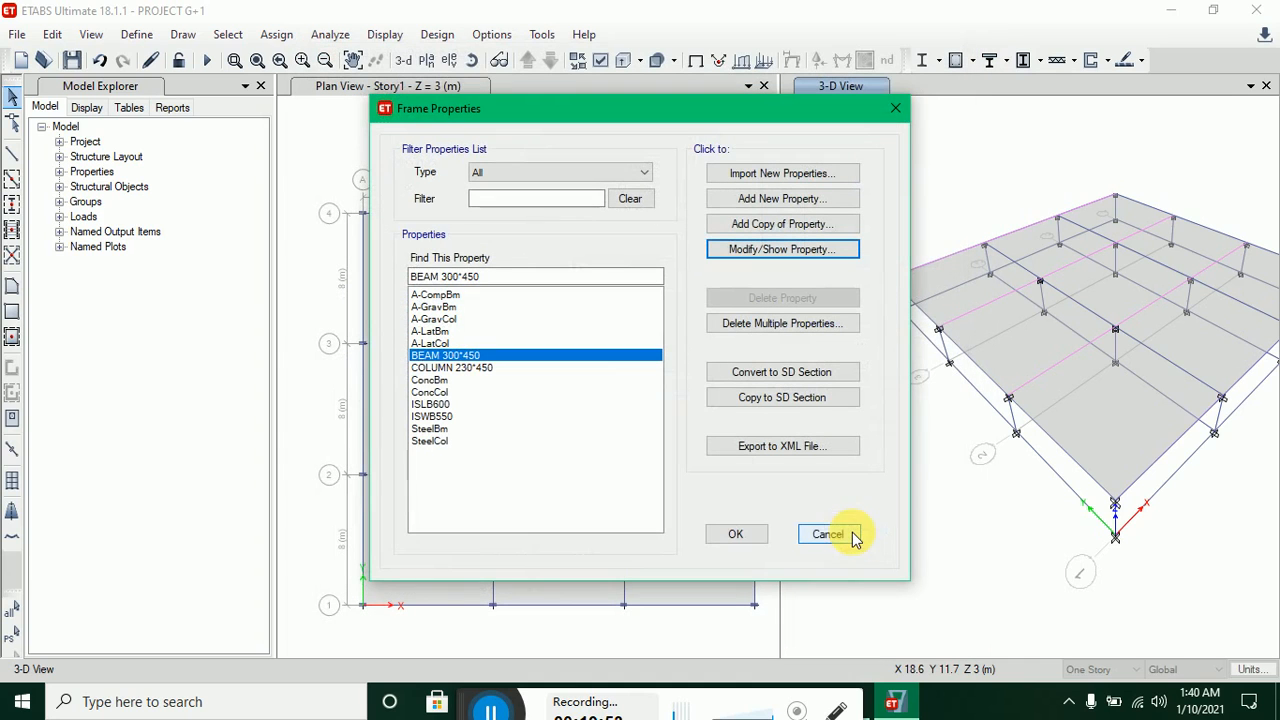
{"action": "left_click", "coordinate": [750, 543]}
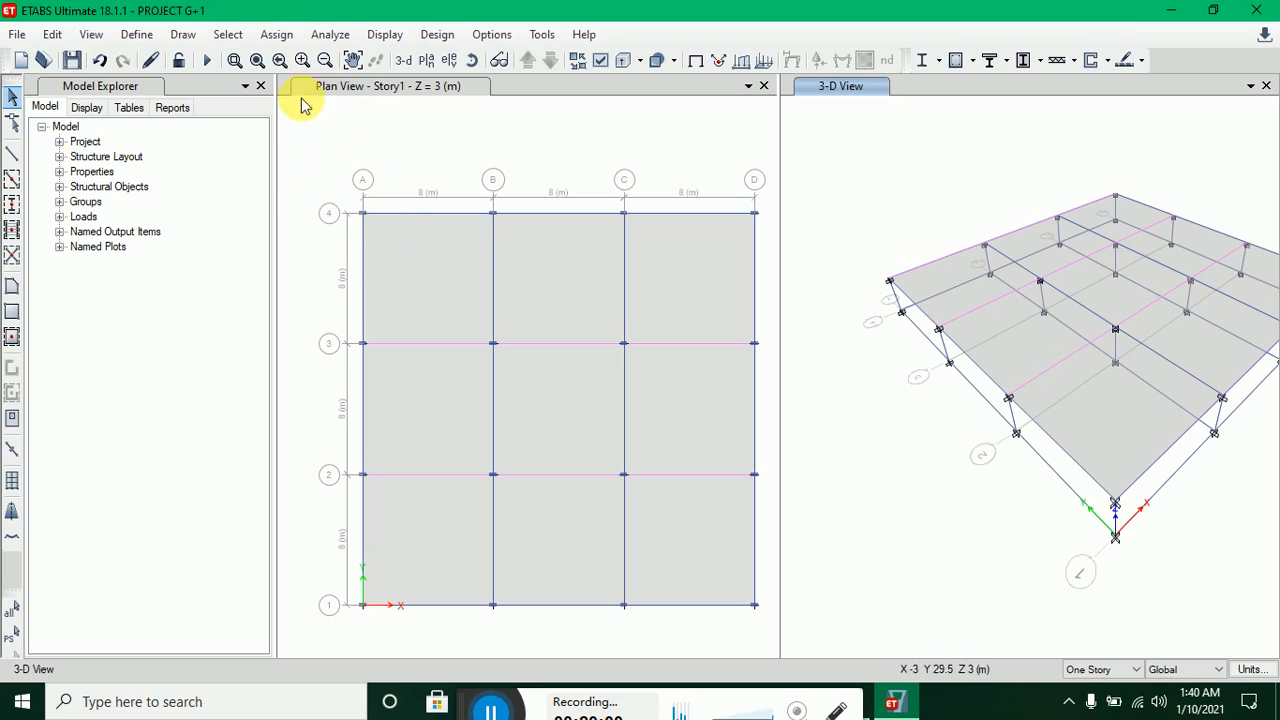
- Select all beams by object type and delete them from the model
{"action": "left_click", "coordinate": [235, 34]}
{"action": "mouse_move", "coordinate": [257, 60]}
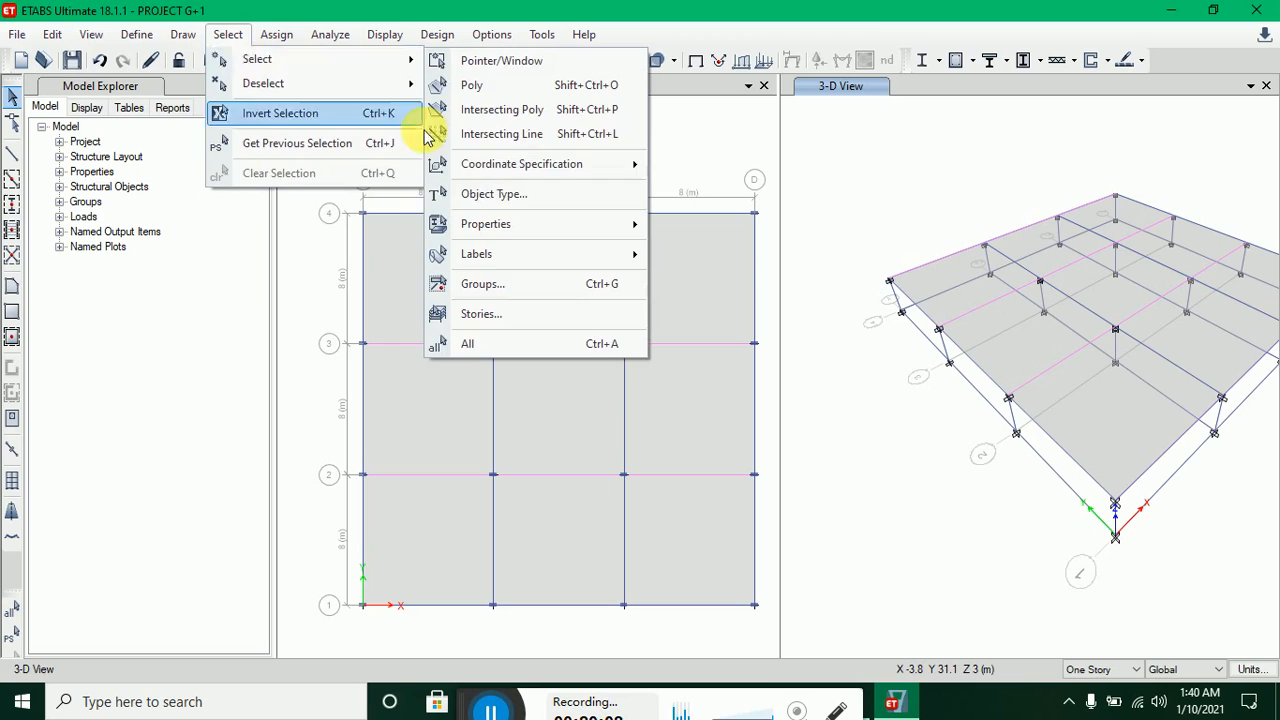
{"action": "left_click", "coordinate": [517, 194]}
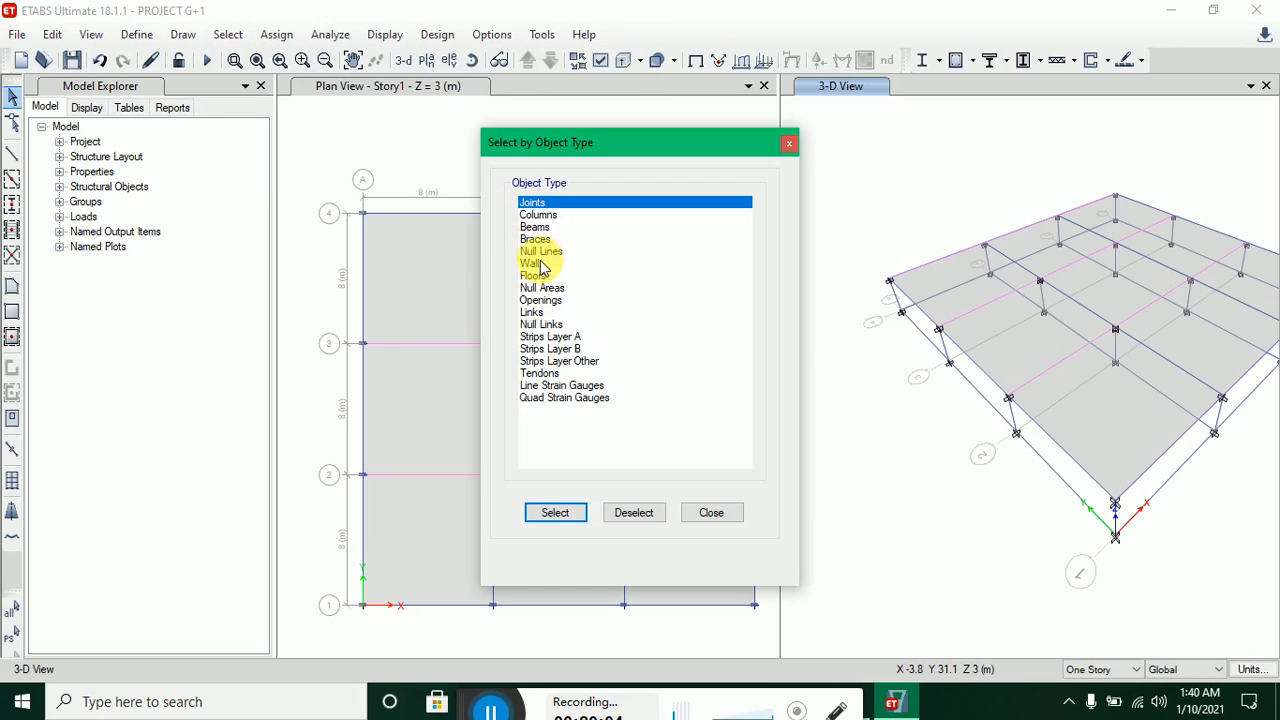
{"action": "left_click", "coordinate": [560, 228]}
{"action": "left_click", "coordinate": [572, 513]}
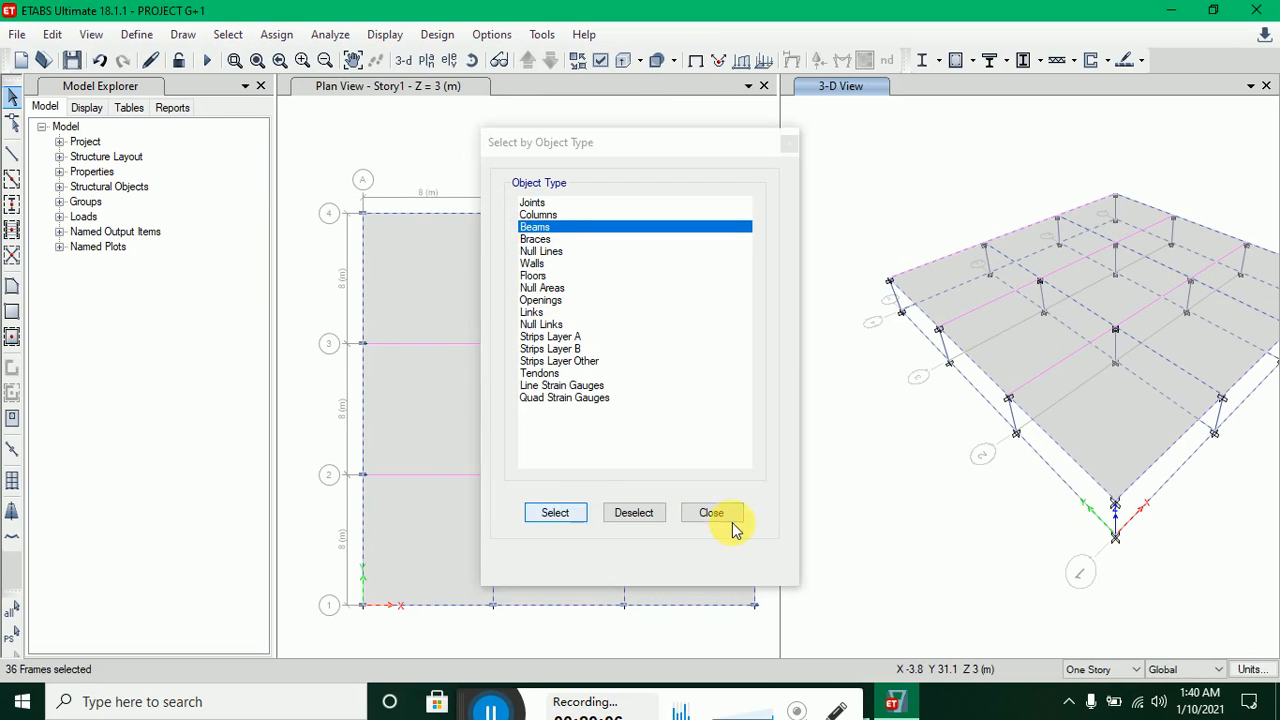
{"action": "left_click", "coordinate": [718, 514]}
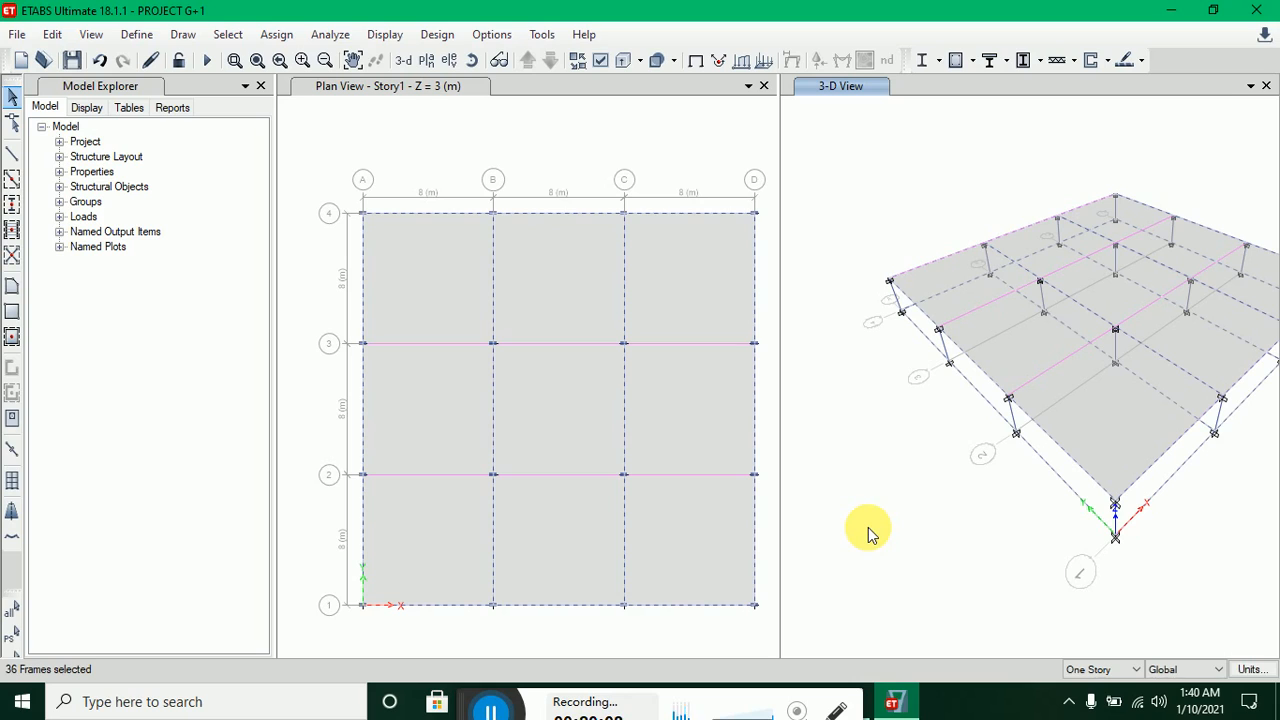
{"action": "left_click", "coordinate": [882, 541]}
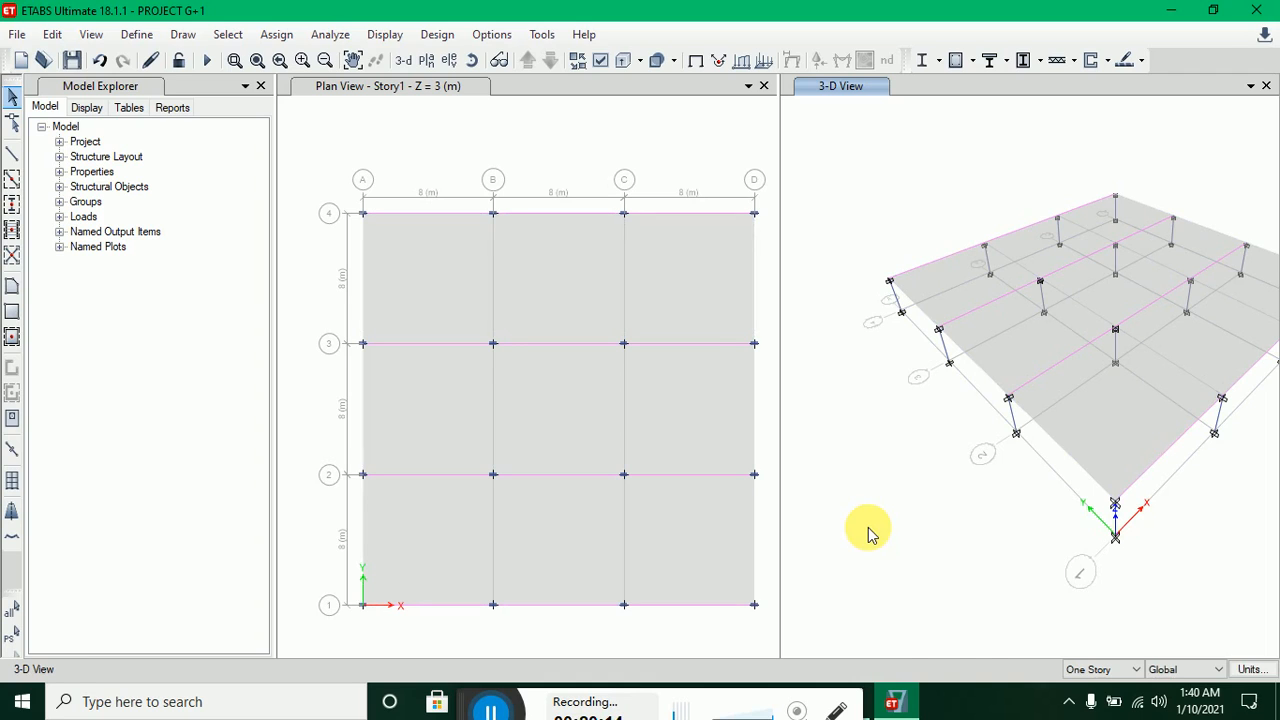
- Draw BEAM 300*450 beams along the four perimeter grid lines 4, D, 1 and A in the Story1 plan
{"action": "left_click", "coordinate": [12, 180]}
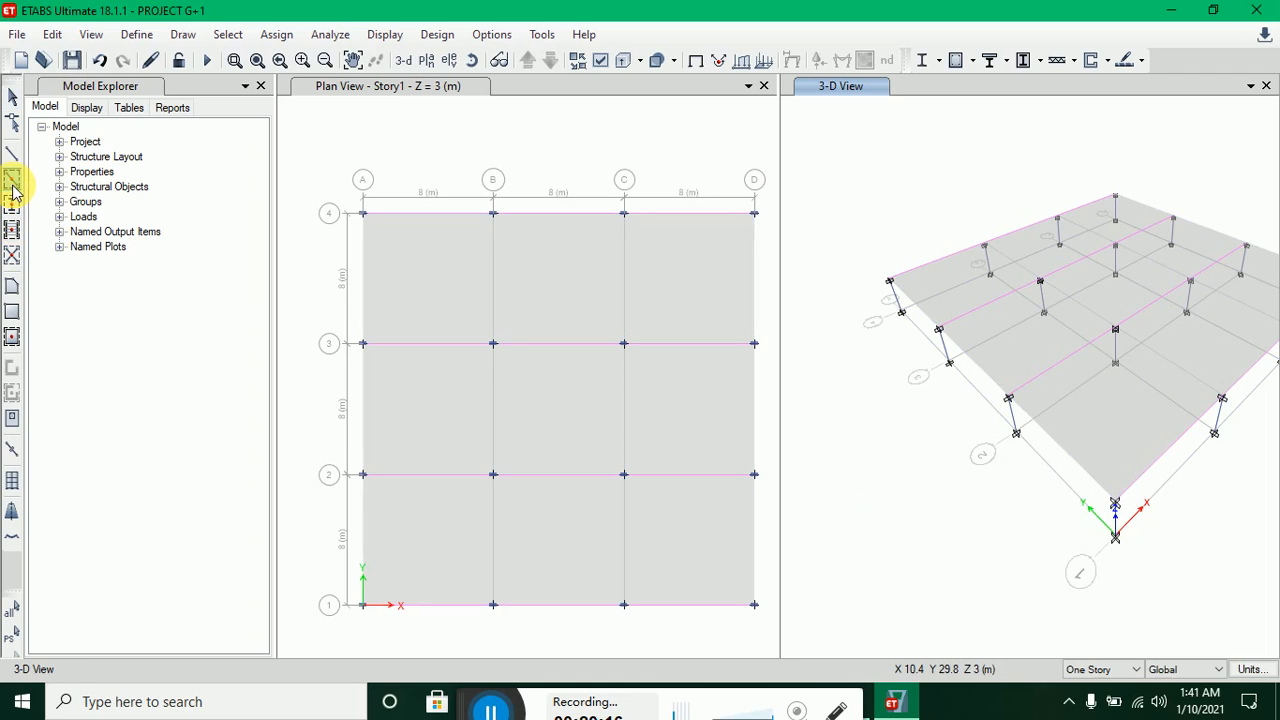
{"action": "left_click", "coordinate": [250, 563]}
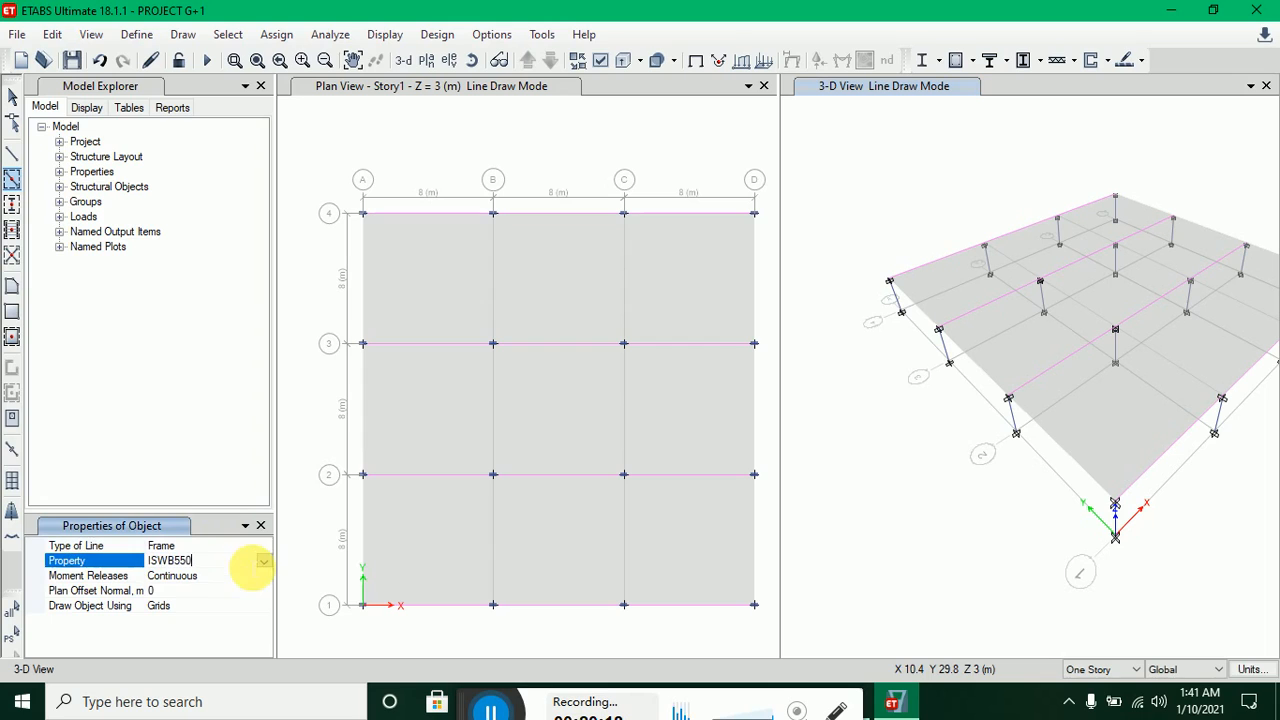
{"action": "left_click", "coordinate": [262, 561]}
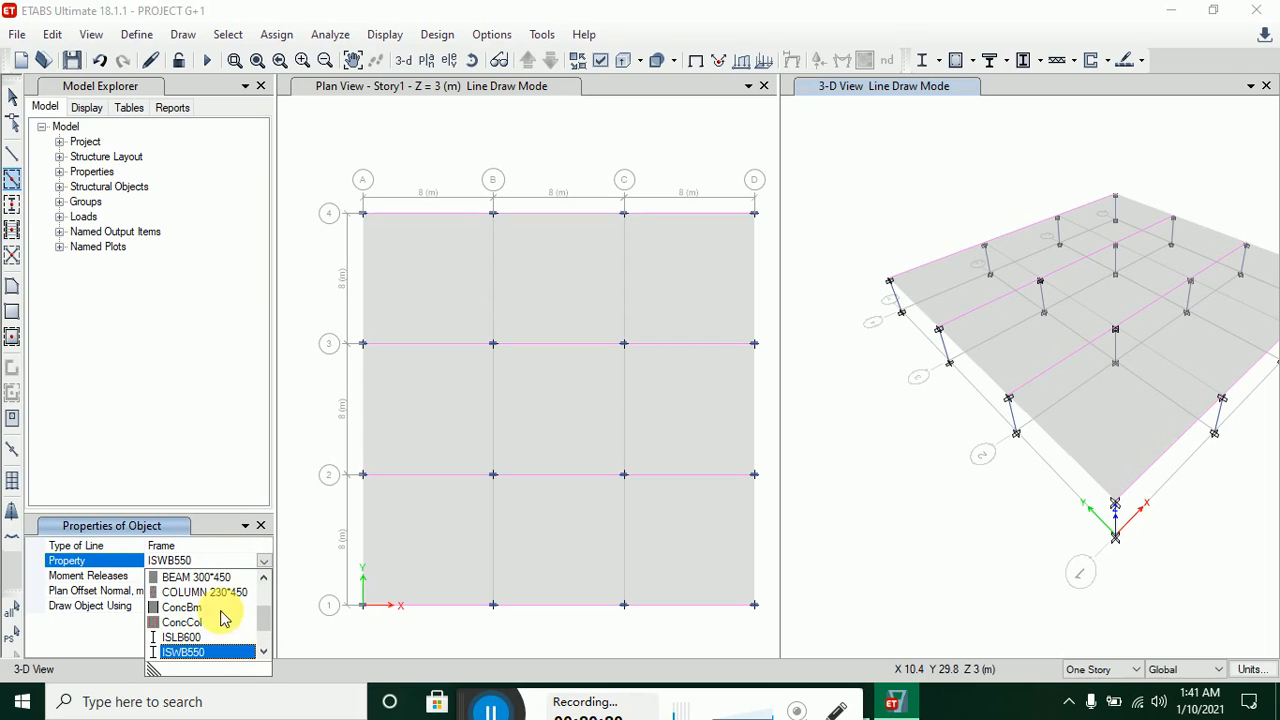
{"action": "left_click", "coordinate": [200, 577]}
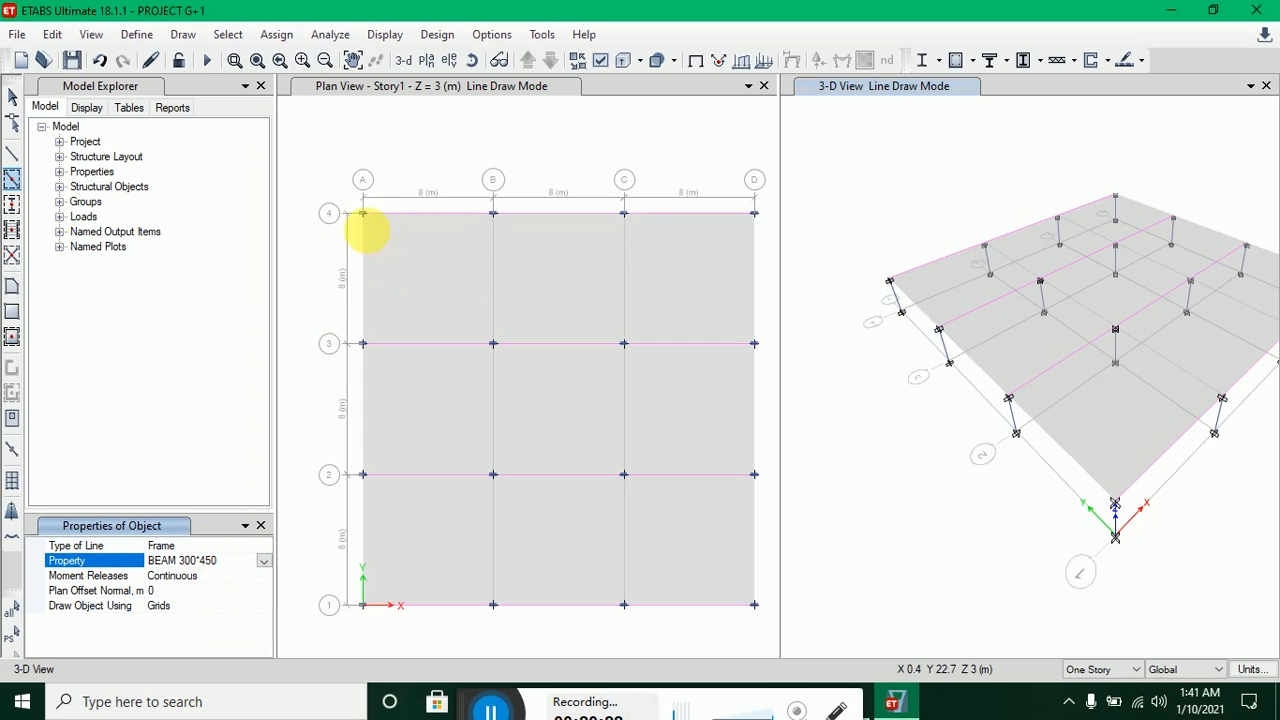
{"action": "left_click", "coordinate": [379, 229]}
{"action": "mouse_move", "coordinate": [336, 179]}
{"action": "left_mouse_down"}
{"action": "mouse_move", "coordinate": [457, 246]}
{"action": "mouse_move", "coordinate": [766, 251]}
{"action": "left_mouse_up"}
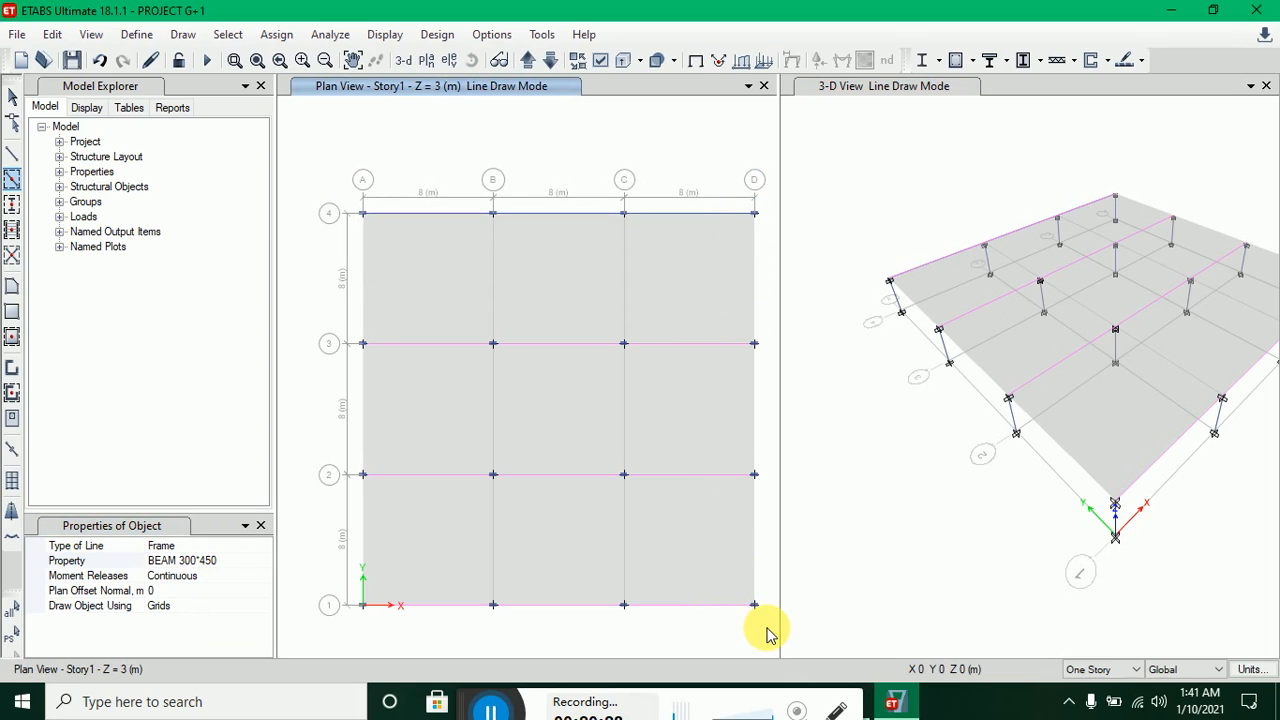
{"action": "left_click_drag", "start_coordinate": [736, 166], "coordinate": [771, 624]}
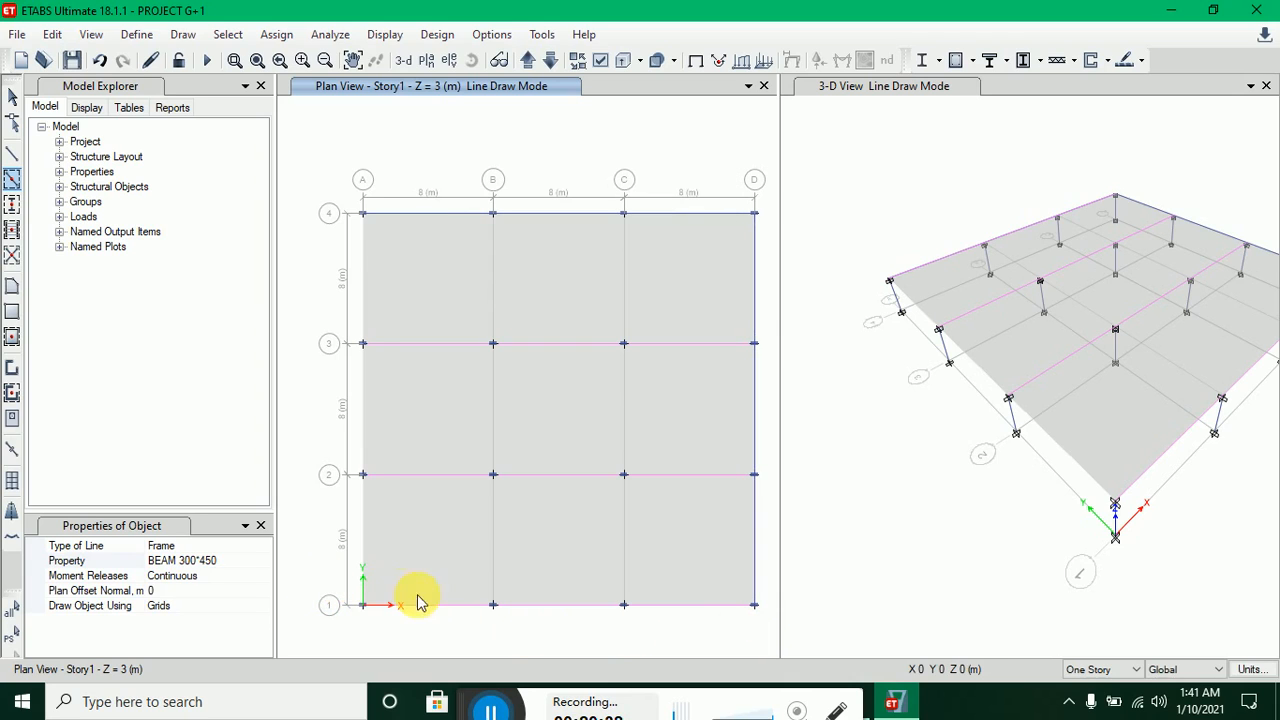
{"action": "left_click_drag", "start_coordinate": [320, 584], "coordinate": [786, 620]}
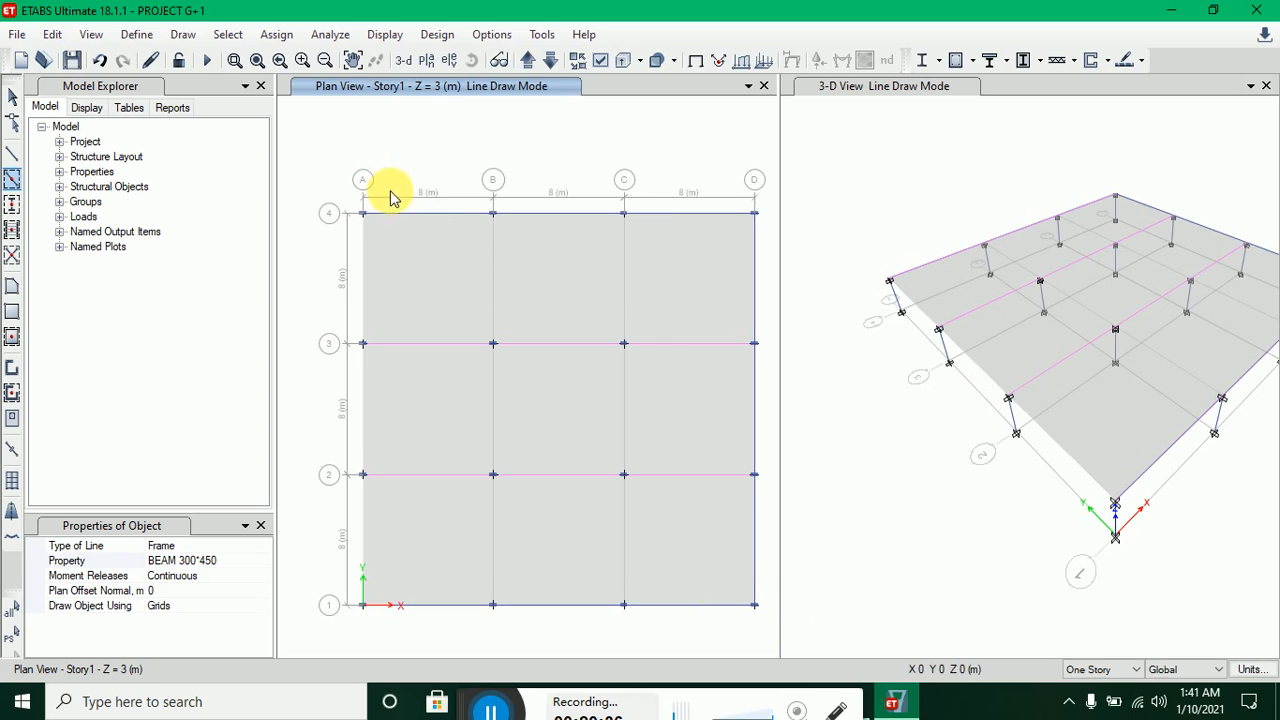
{"action": "mouse_move", "coordinate": [391, 197]}
{"action": "left_mouse_down"}
{"action": "mouse_move", "coordinate": [360, 436]}
{"action": "mouse_move", "coordinate": [364, 623]}
{"action": "left_mouse_up"}
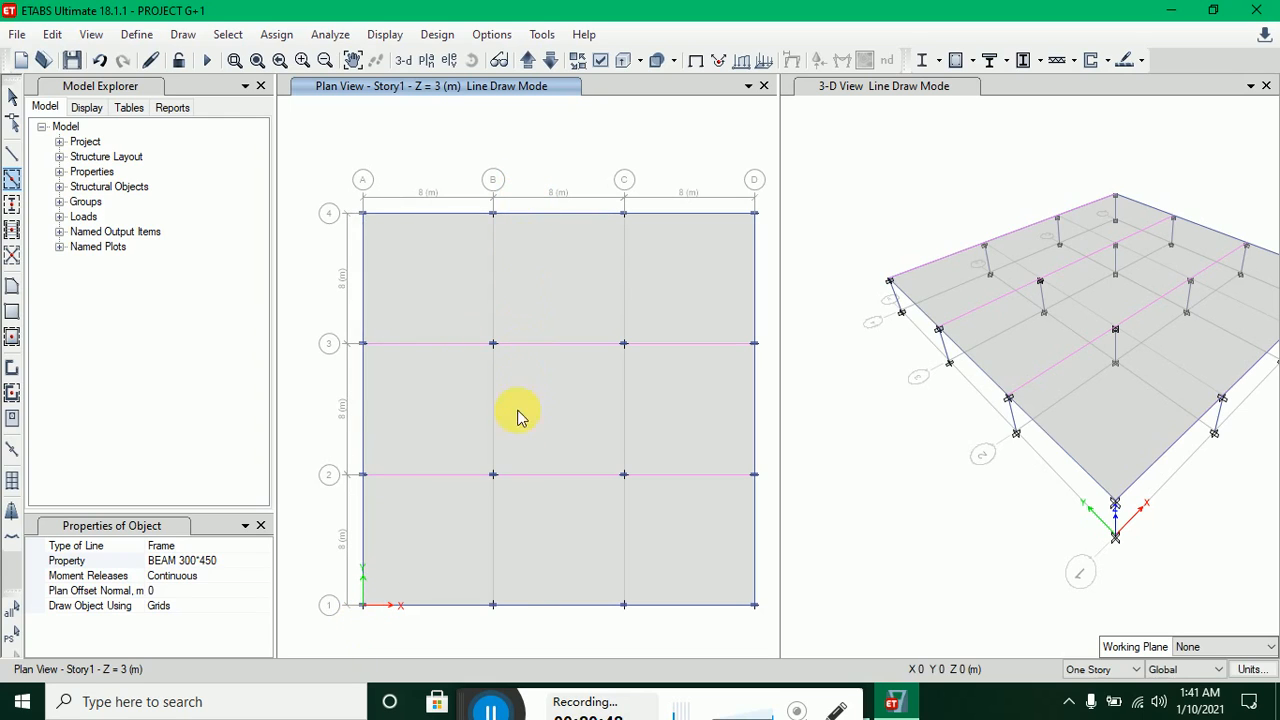
- Draw the interior BEAM 300*450 beams along grid lines B and C, and end beam drawing
{"action": "mouse_move", "coordinate": [518, 416]}
{"action": "left_mouse_down"}
{"action": "mouse_move", "coordinate": [500, 603]}
{"action": "mouse_move", "coordinate": [466, 610]}
{"action": "left_mouse_up"}
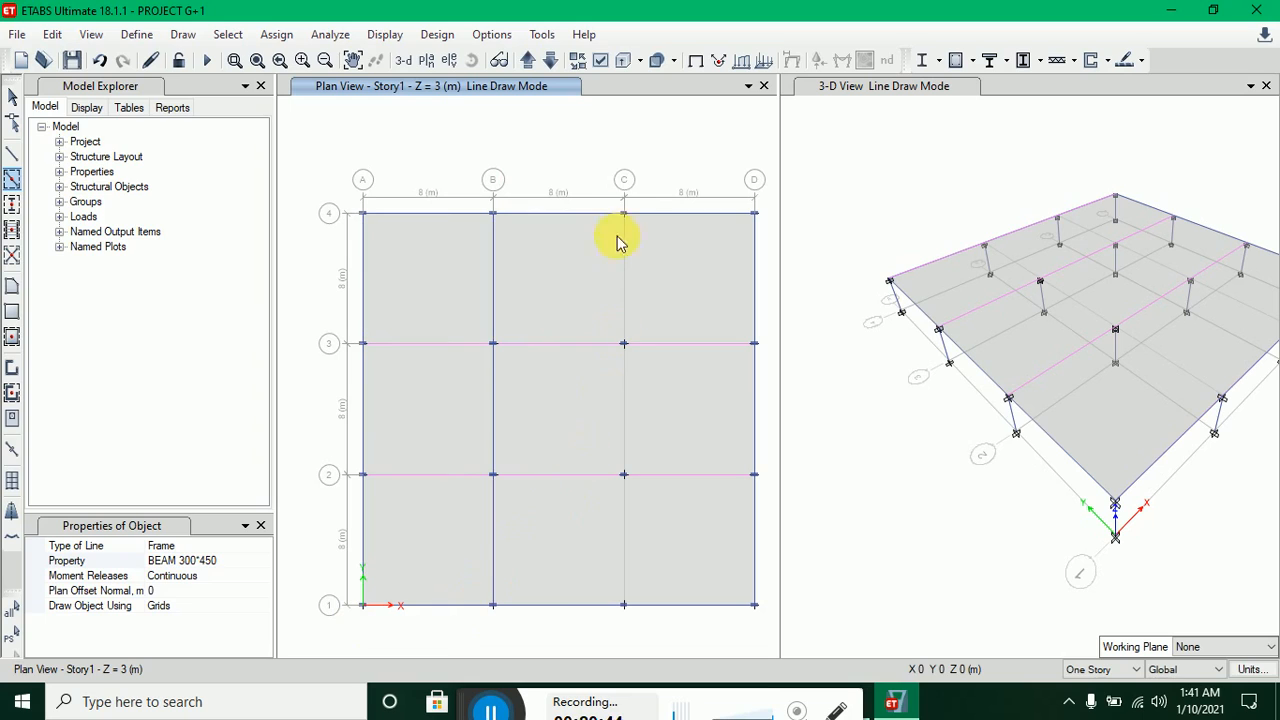
{"action": "left_click", "coordinate": [612, 608]}
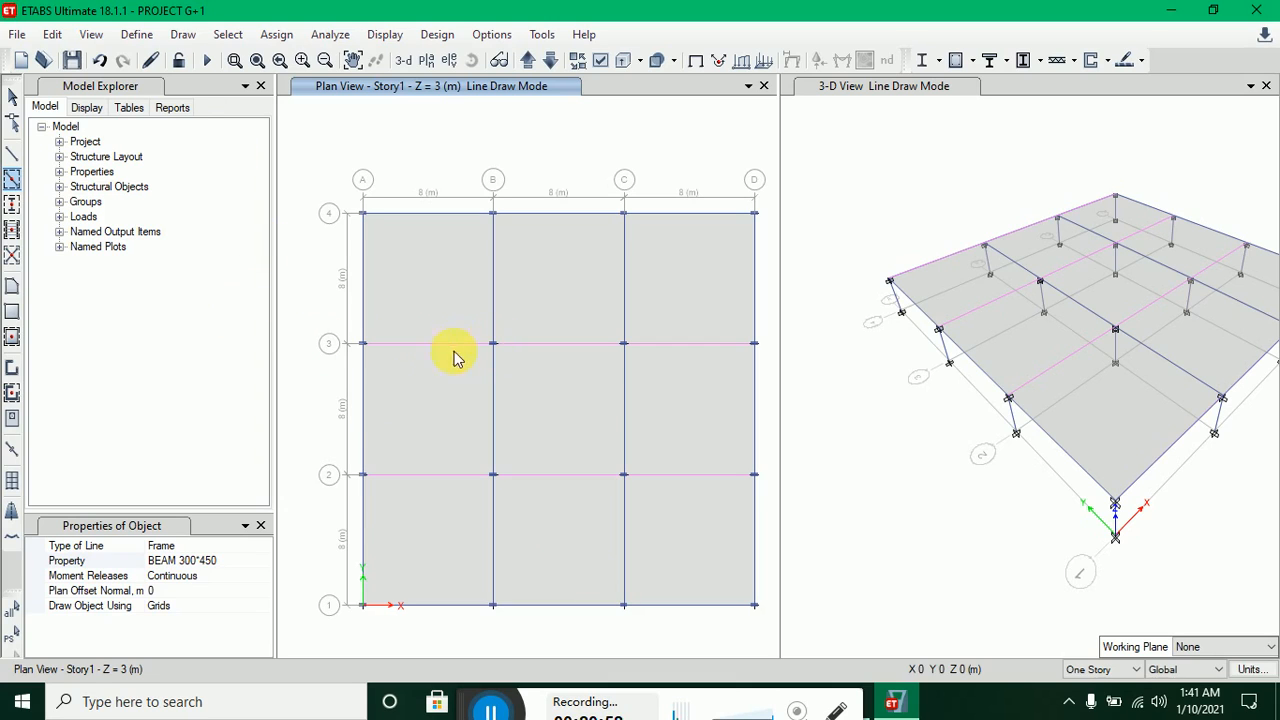
{"action": "left_click", "coordinate": [13, 95]}
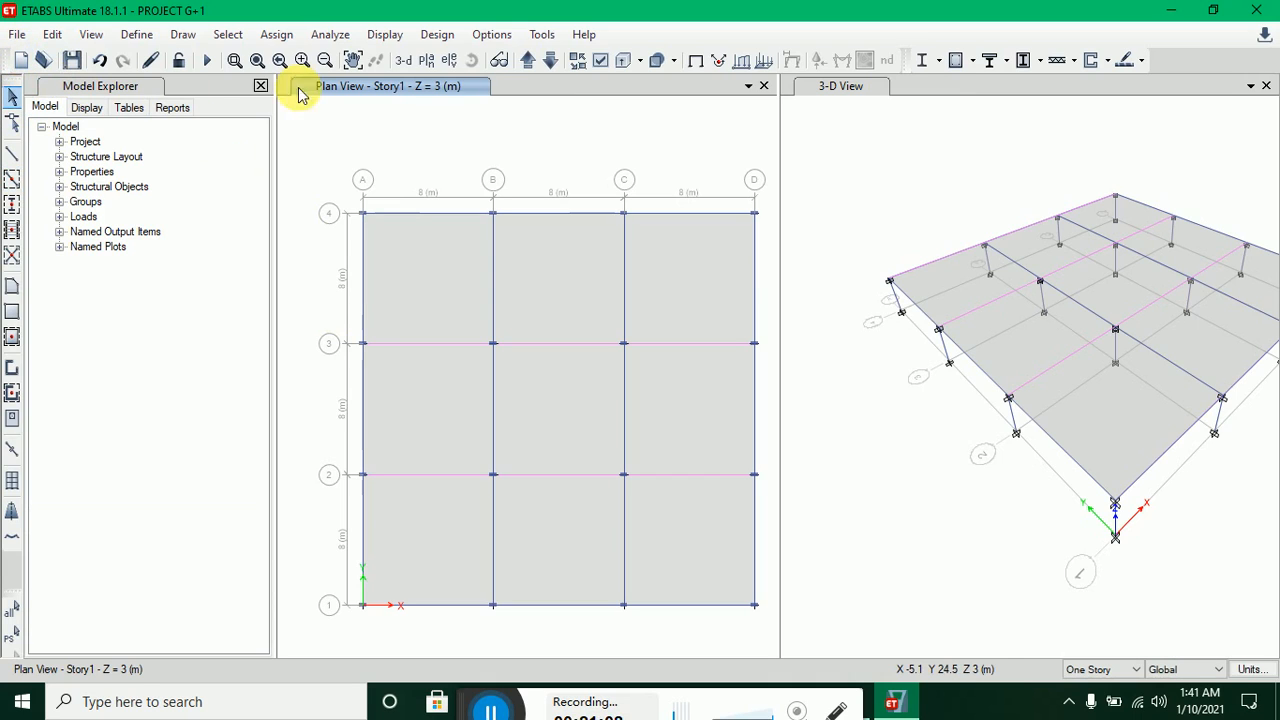
- Select all beams by object type and assign them a uniform distributed Dead load of 4.5 kN/m in the gravity direction
{"action": "left_click", "coordinate": [238, 40]}
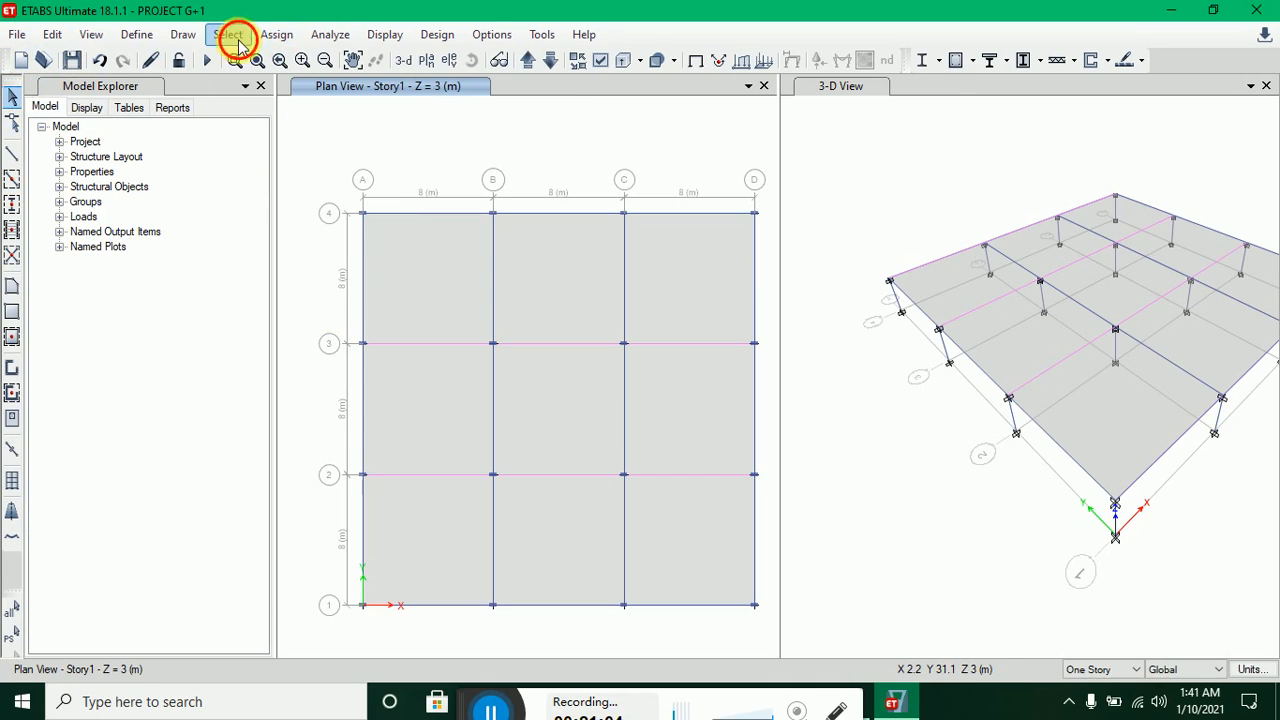
{"action": "mouse_move", "coordinate": [257, 58]}
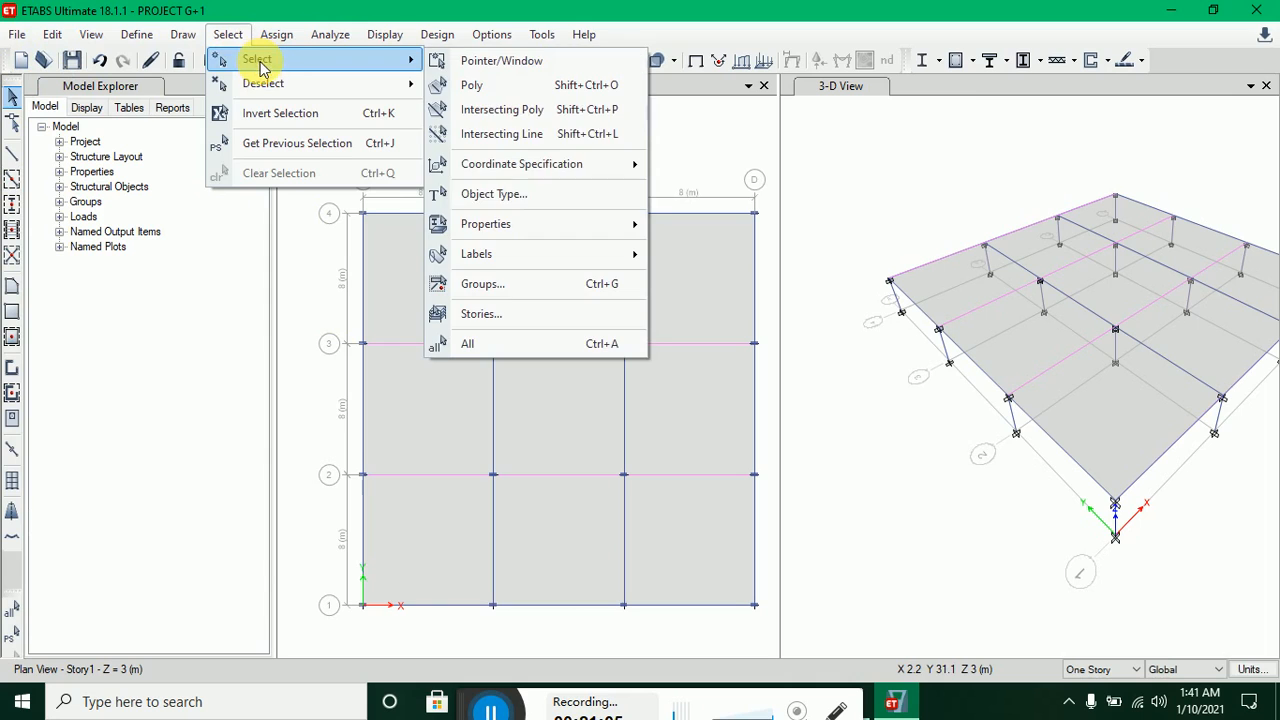
{"action": "left_click", "coordinate": [479, 204]}
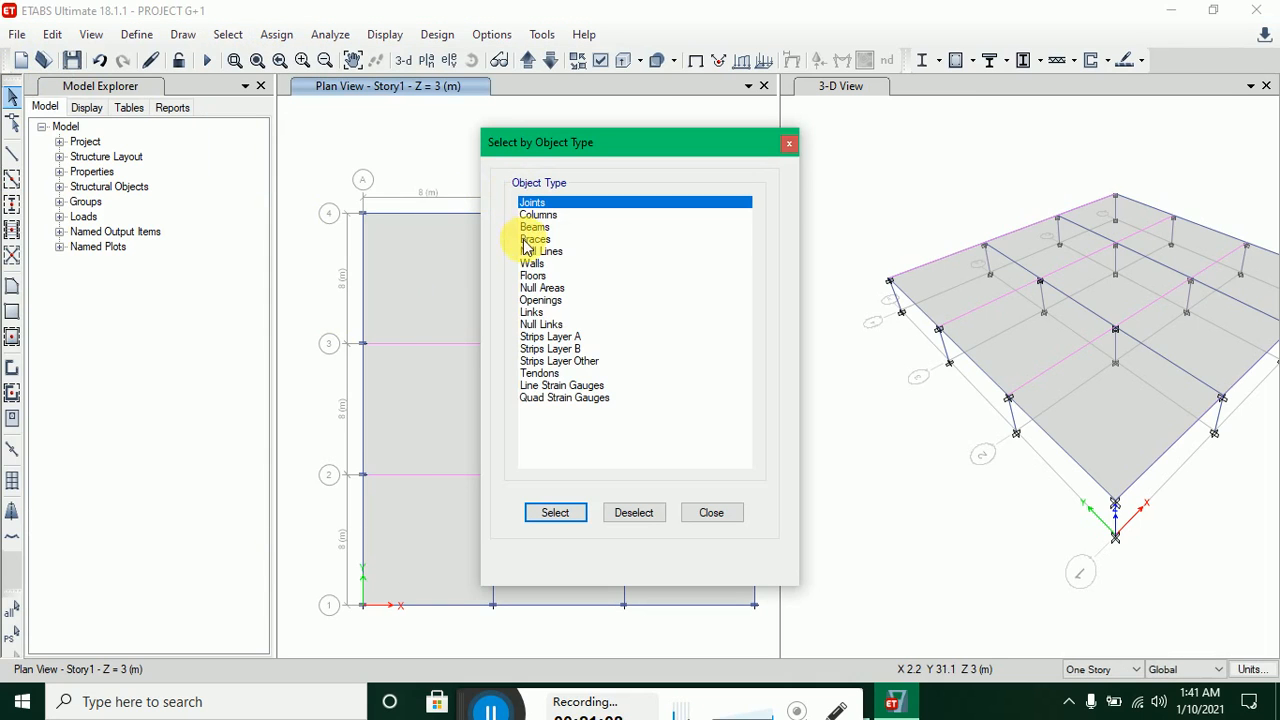
{"action": "left_click", "coordinate": [535, 227]}
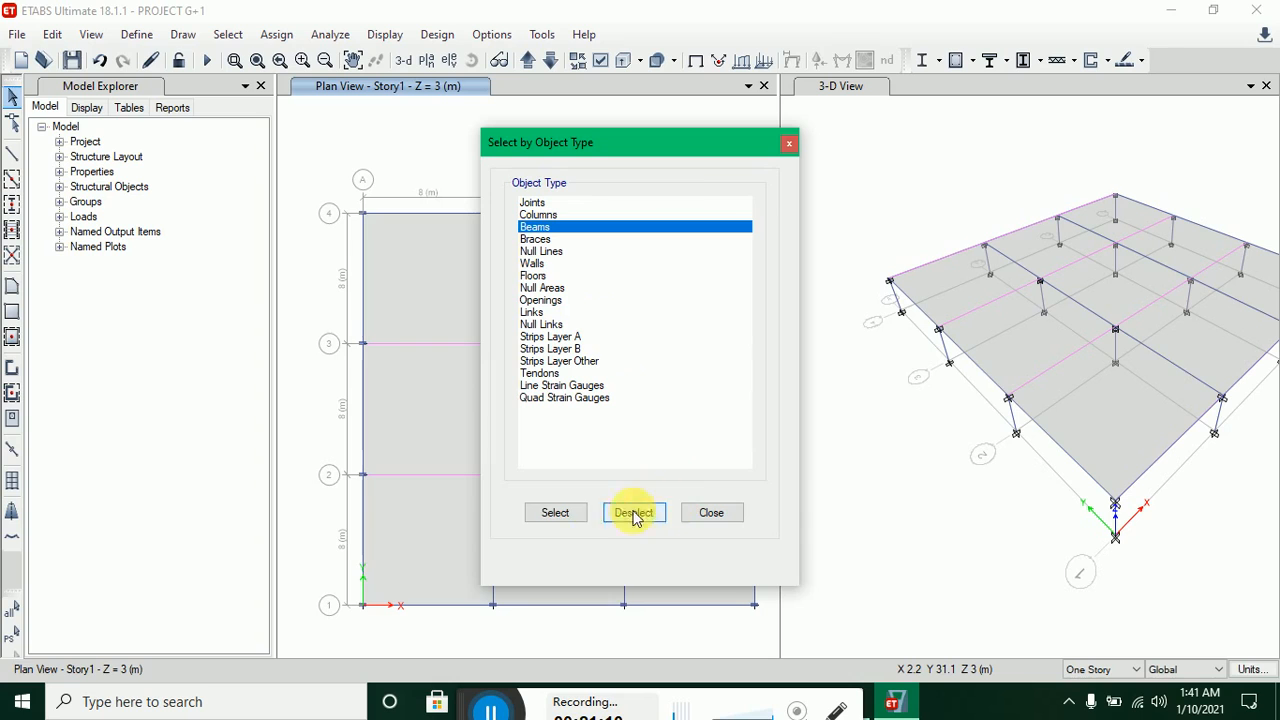
{"action": "left_click", "coordinate": [560, 512]}
{"action": "left_click", "coordinate": [709, 513]}
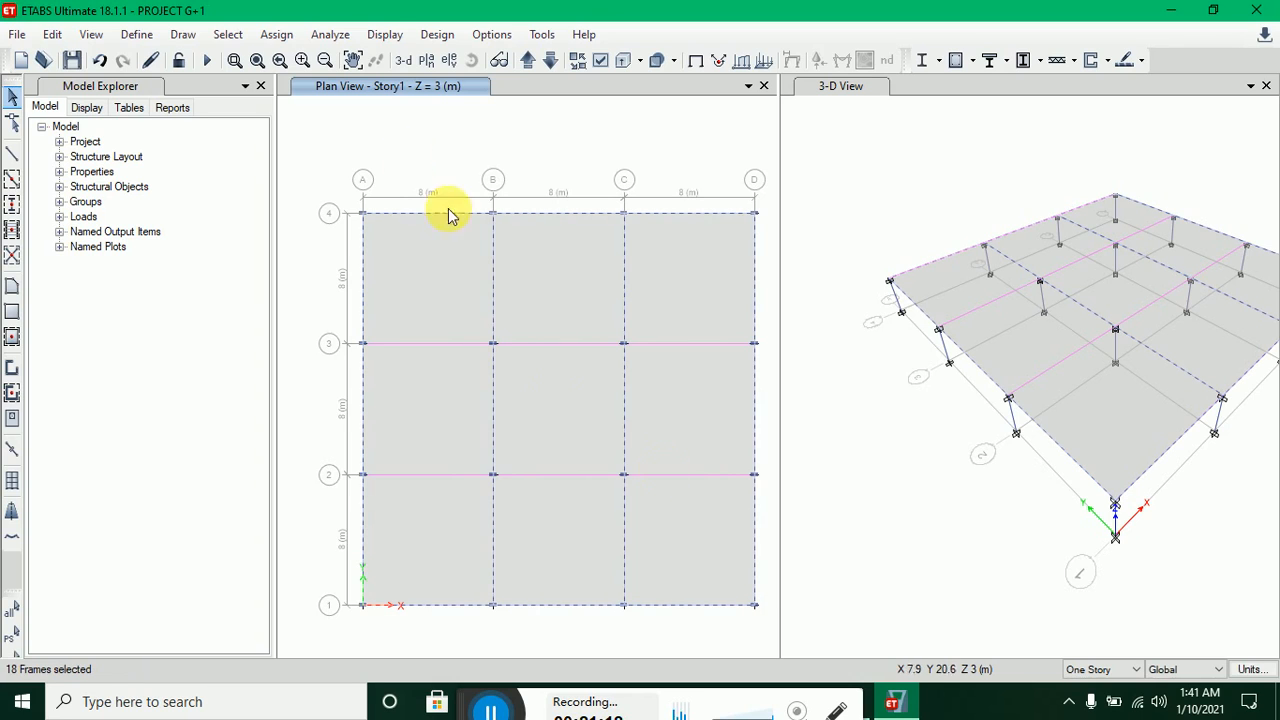
{"action": "left_click", "coordinate": [270, 42]}
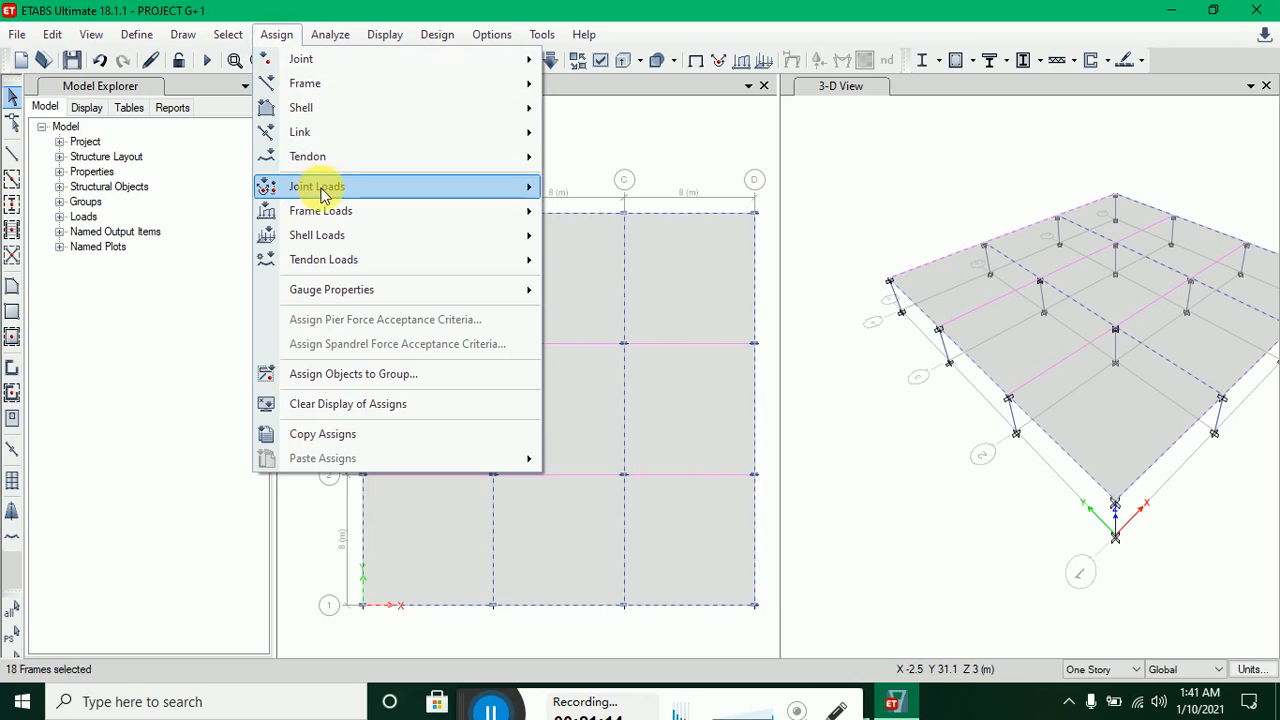
{"action": "mouse_move", "coordinate": [345, 214]}
{"action": "left_click", "coordinate": [600, 241]}
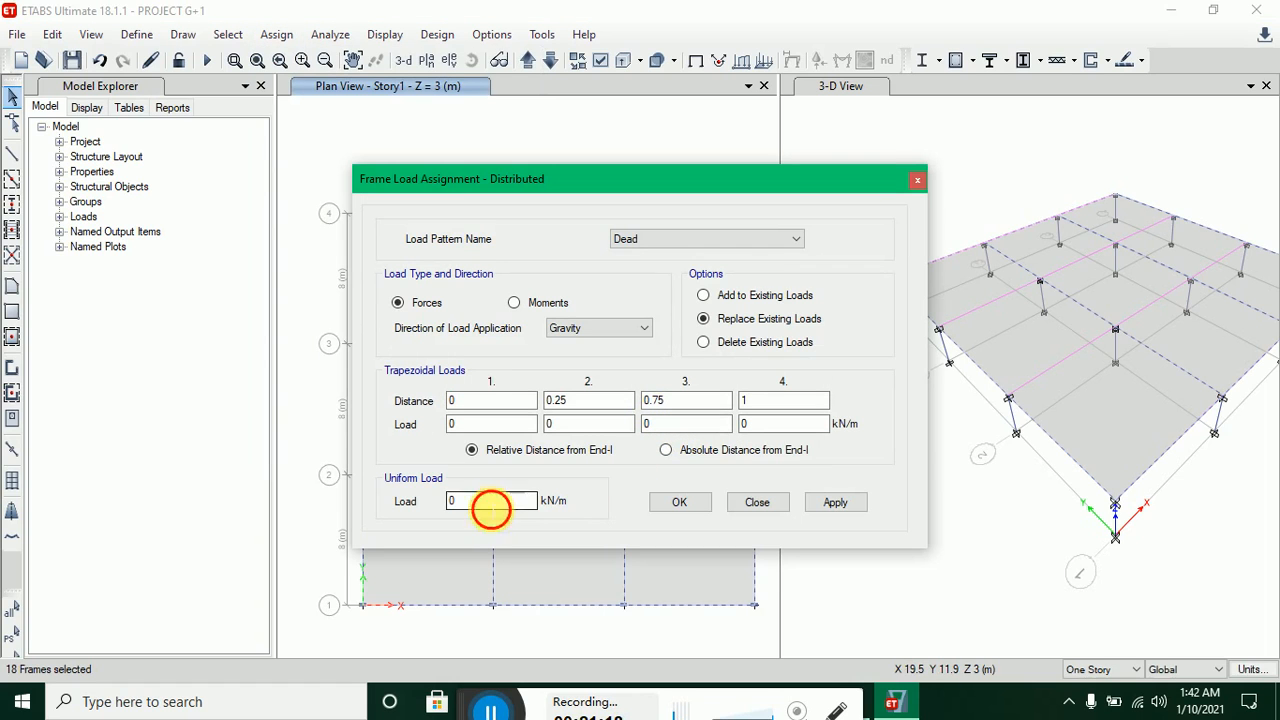
{"action": "left_click_drag", "start_coordinate": [490, 505], "coordinate": [450, 497]}
{"action": "type", "text": "4"}
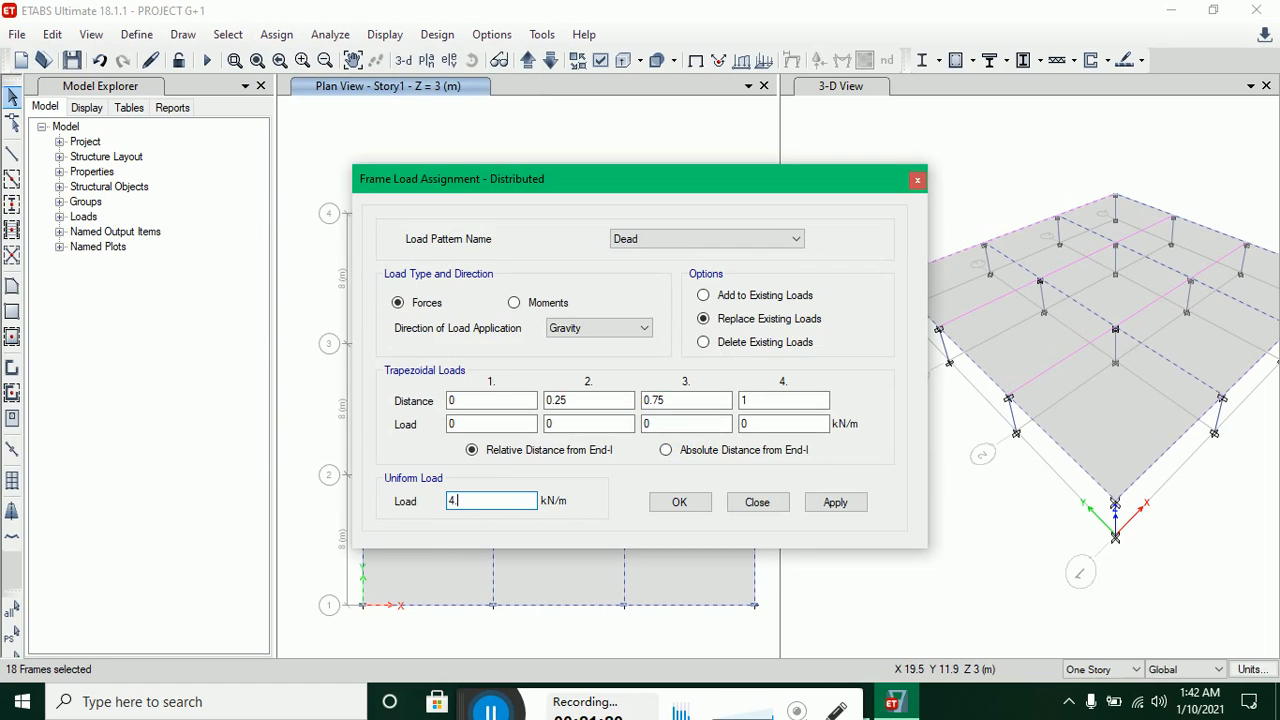
{"action": "type", "text": ".5"}
{"action": "left_click", "coordinate": [838, 504]}
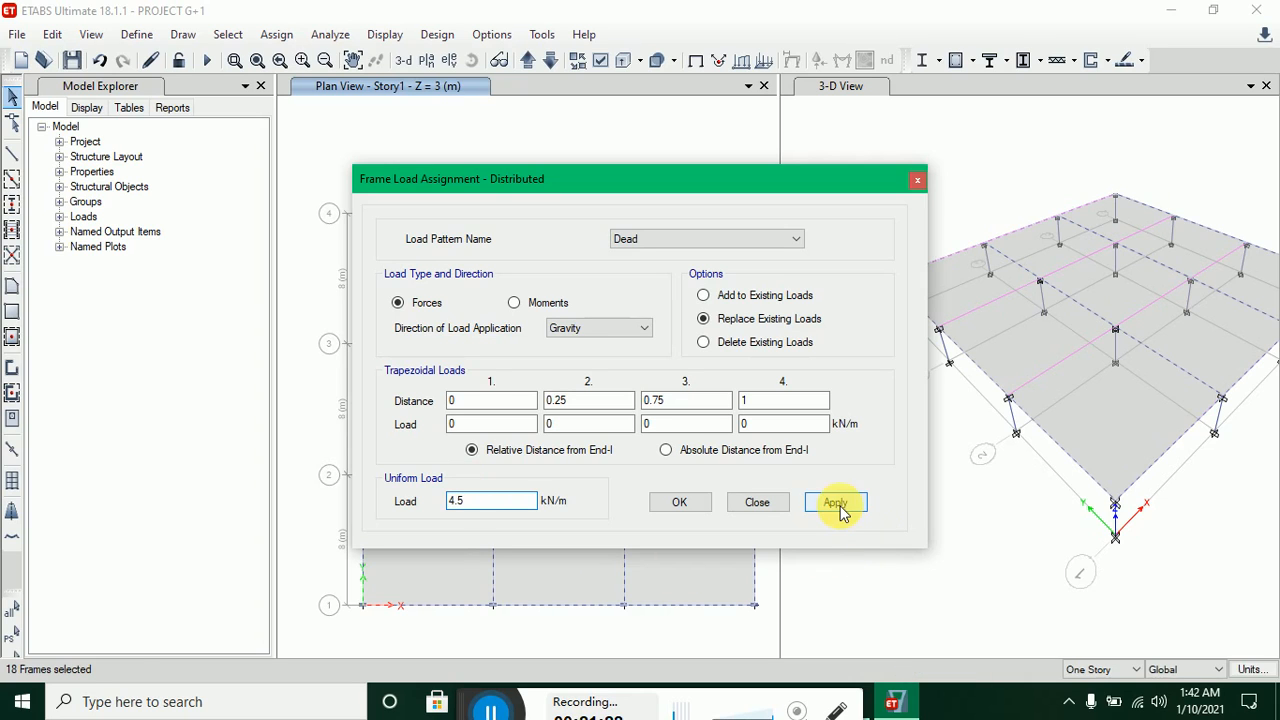
{"action": "left_click", "coordinate": [679, 503]}
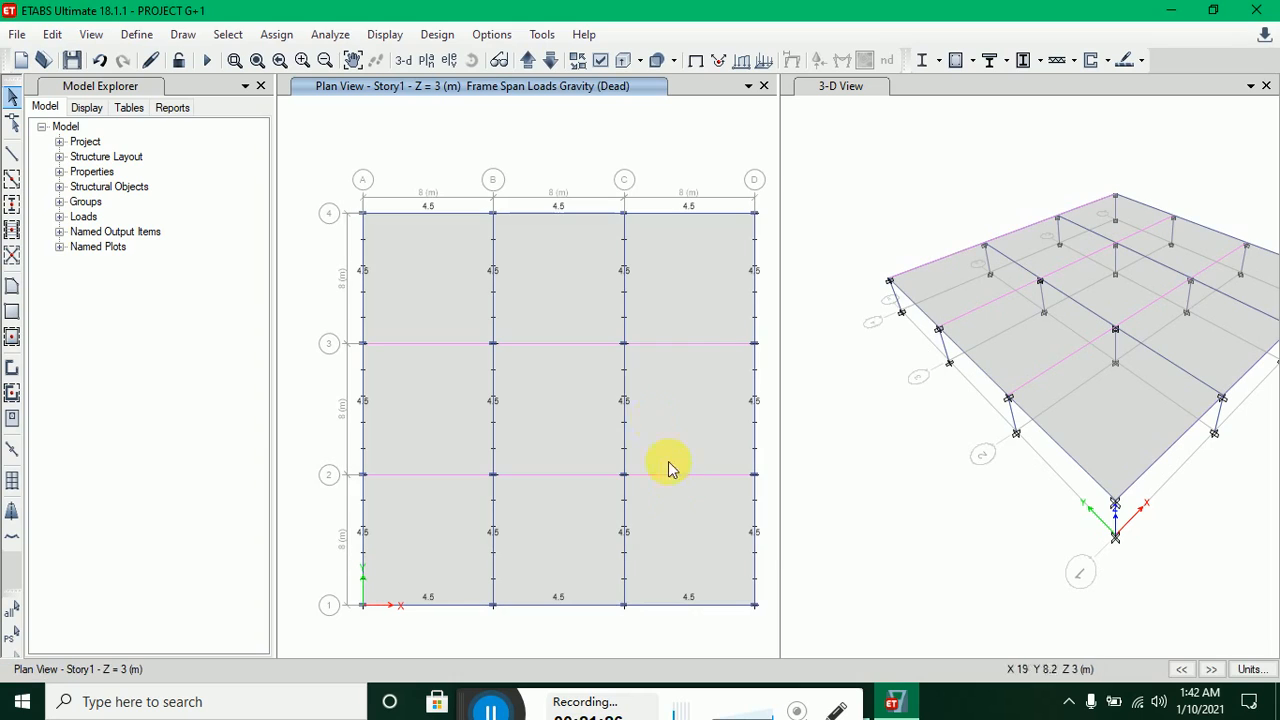
- Select the six interior beams on grid lines B and C and replace their uniform Dead load with 0 kN/m
{"action": "left_click", "coordinate": [624, 305]}
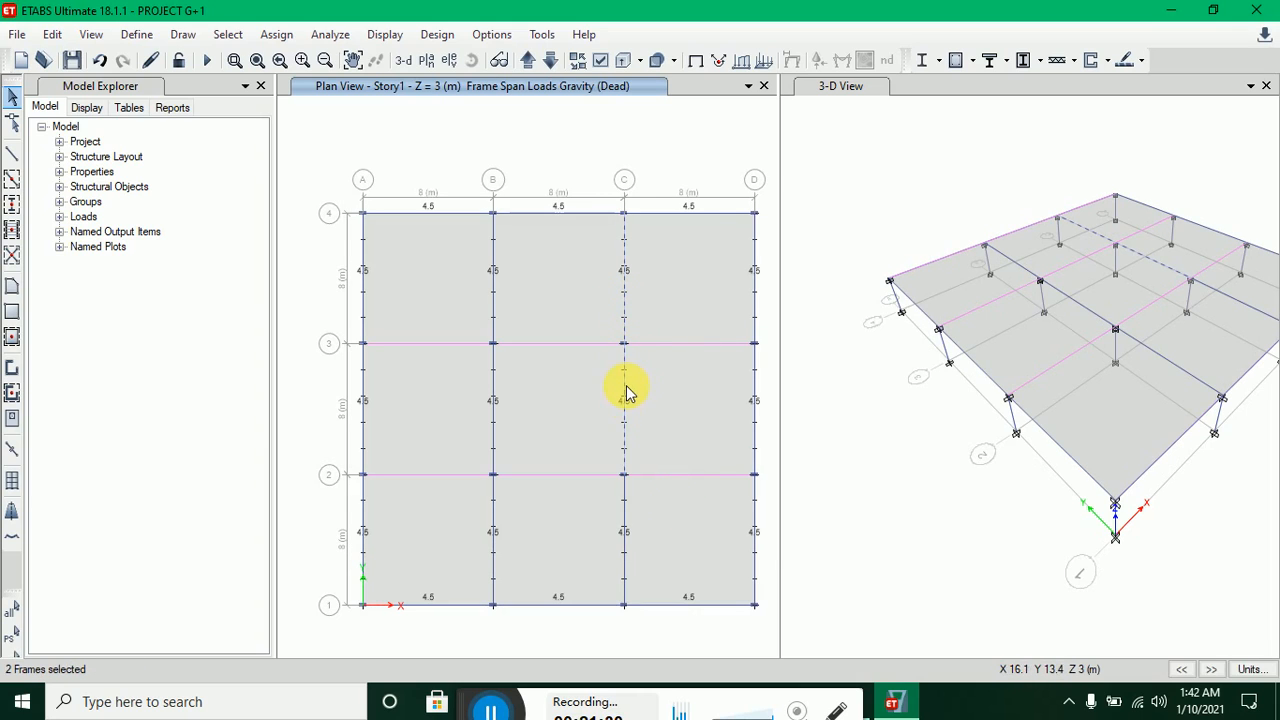
{"action": "left_click", "coordinate": [624, 513]}
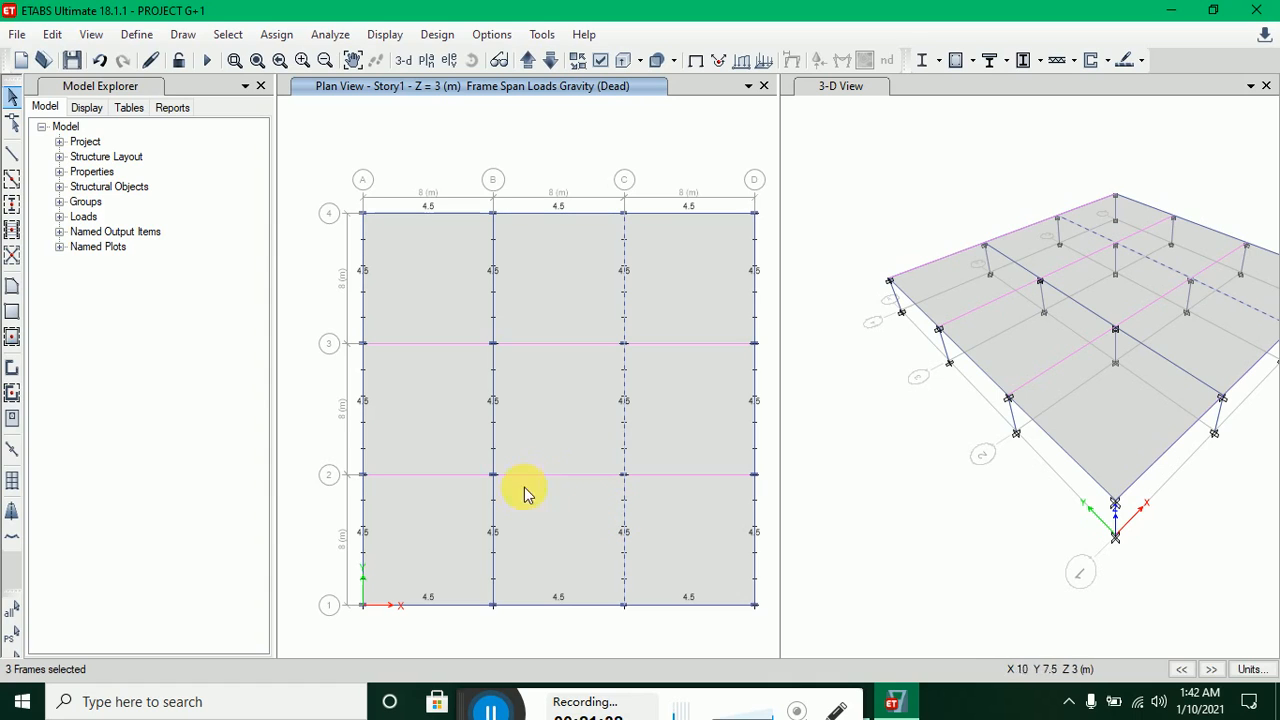
{"action": "left_click", "coordinate": [492, 513]}
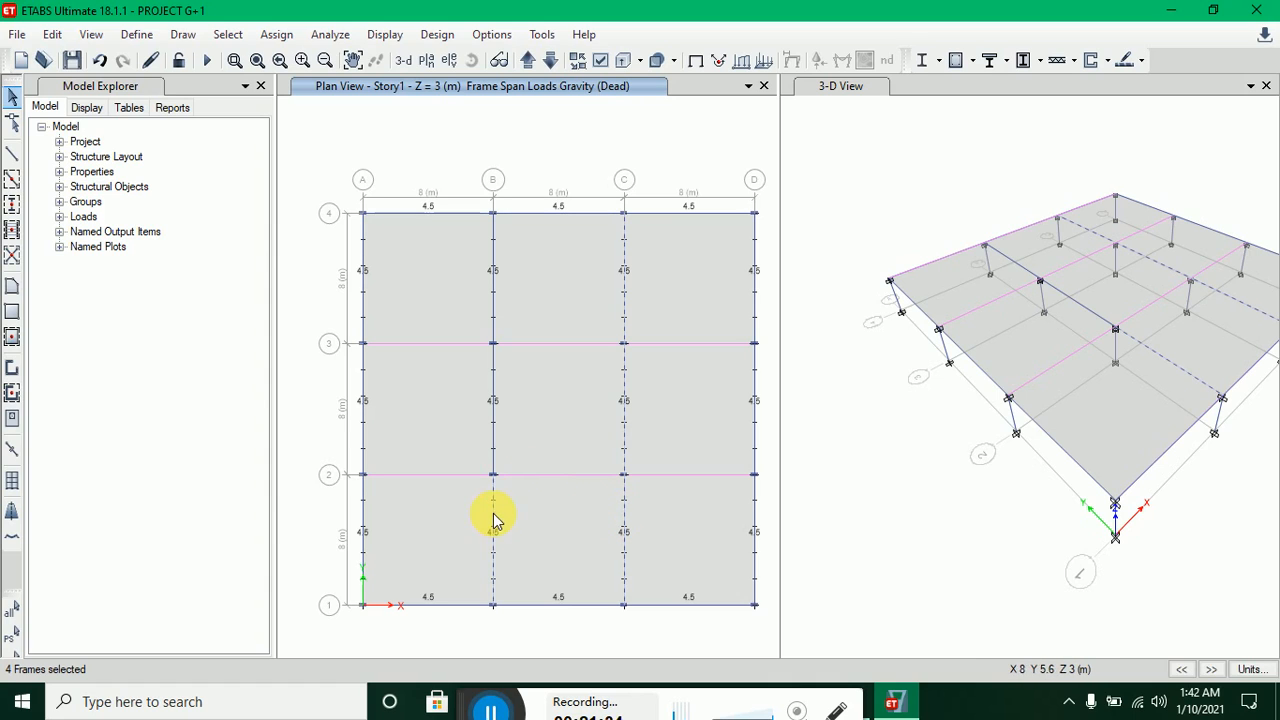
{"action": "left_click", "coordinate": [497, 305]}
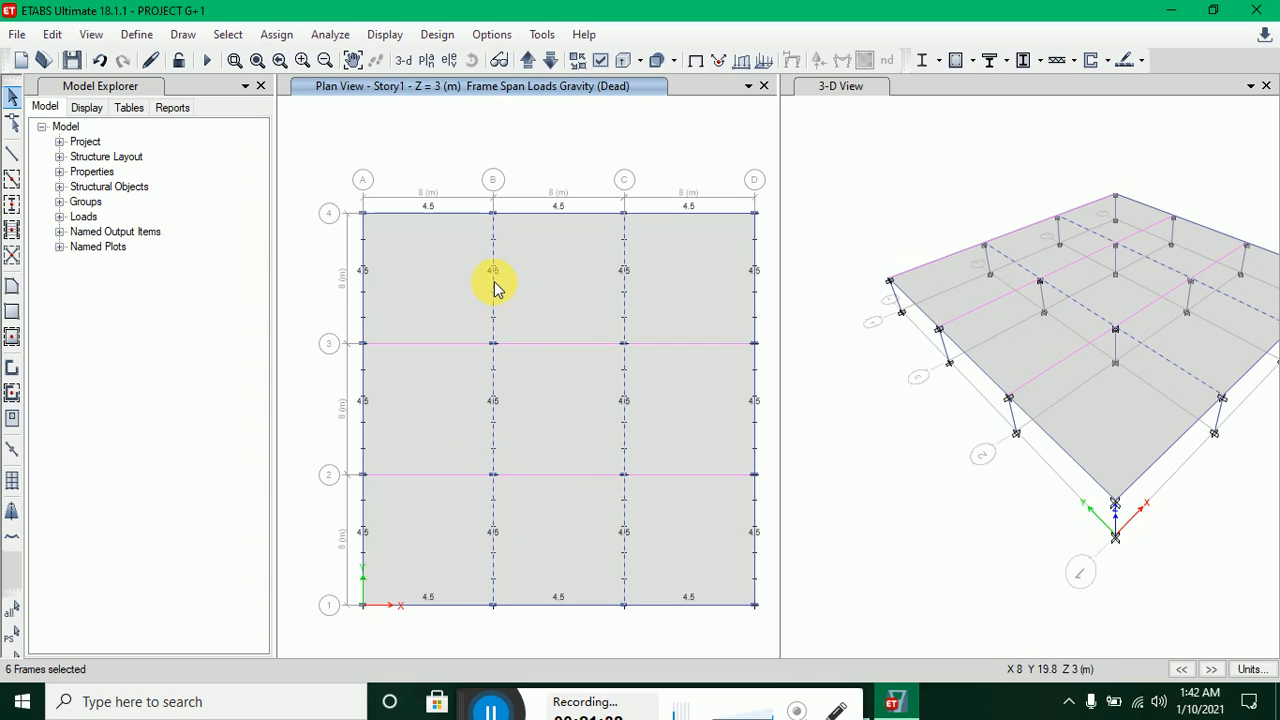
{"action": "left_click", "coordinate": [497, 289]}
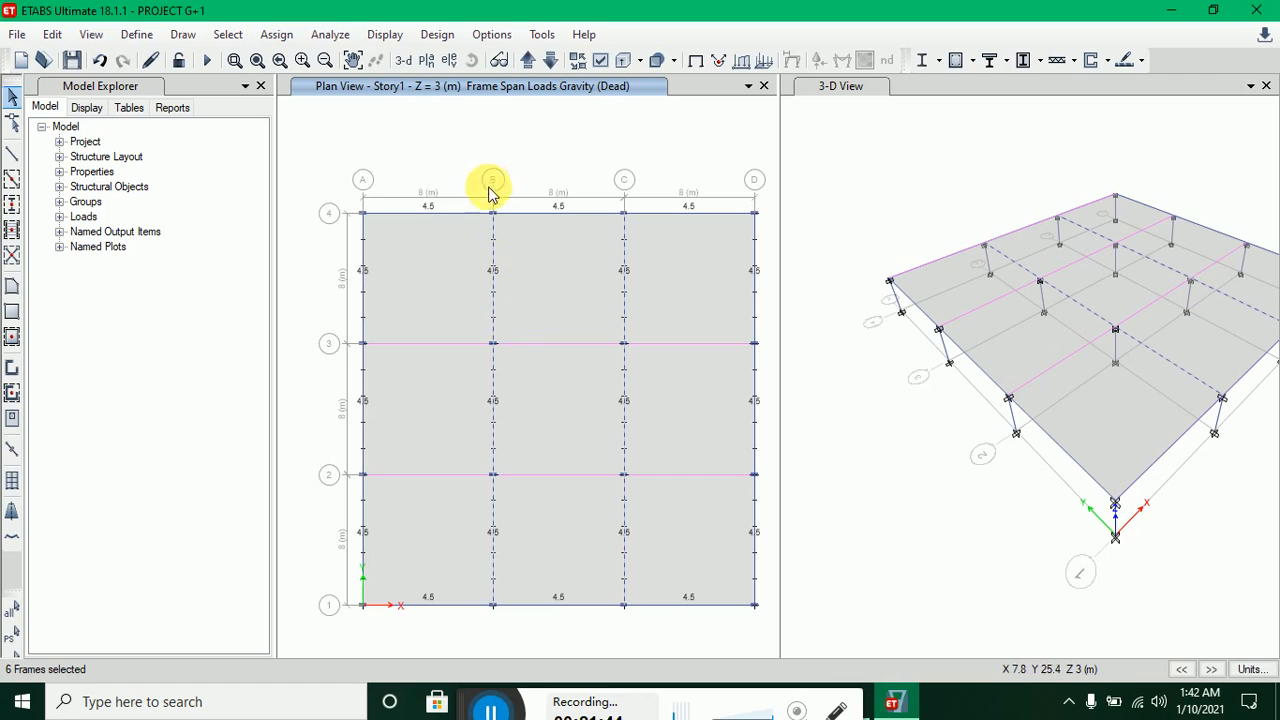
{"action": "left_click", "coordinate": [283, 36]}
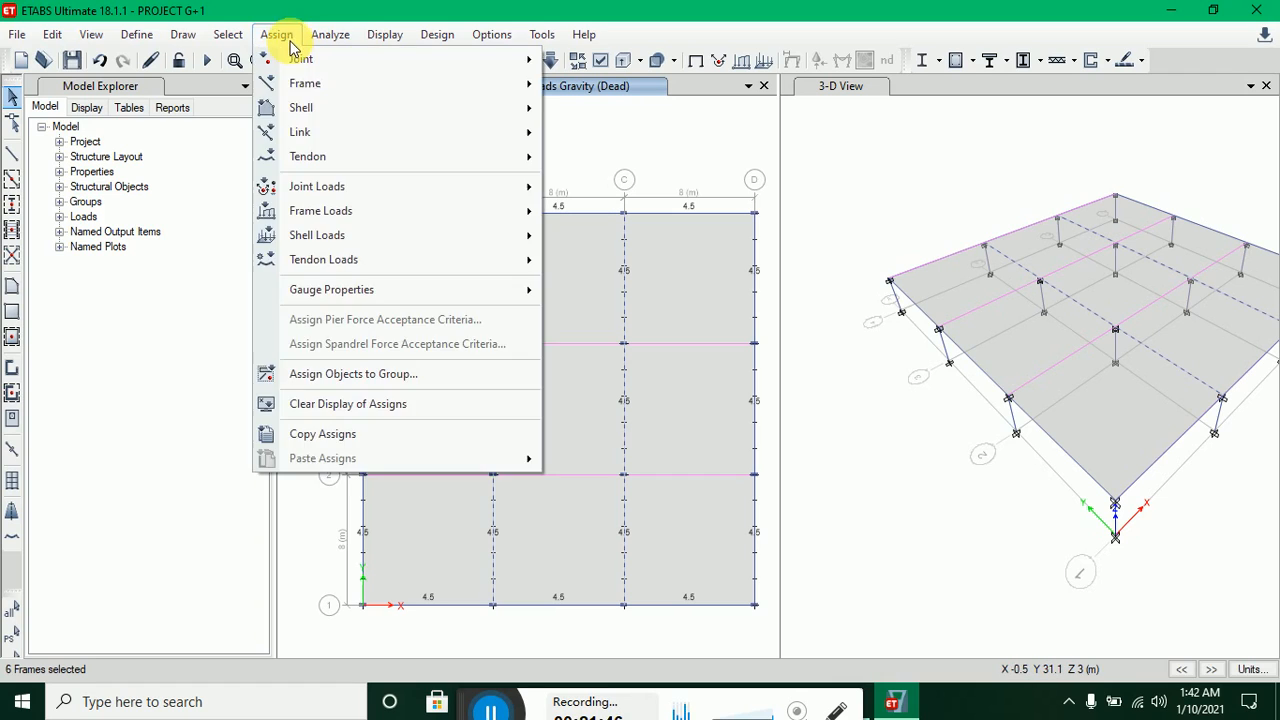
{"action": "mouse_move", "coordinate": [350, 215]}
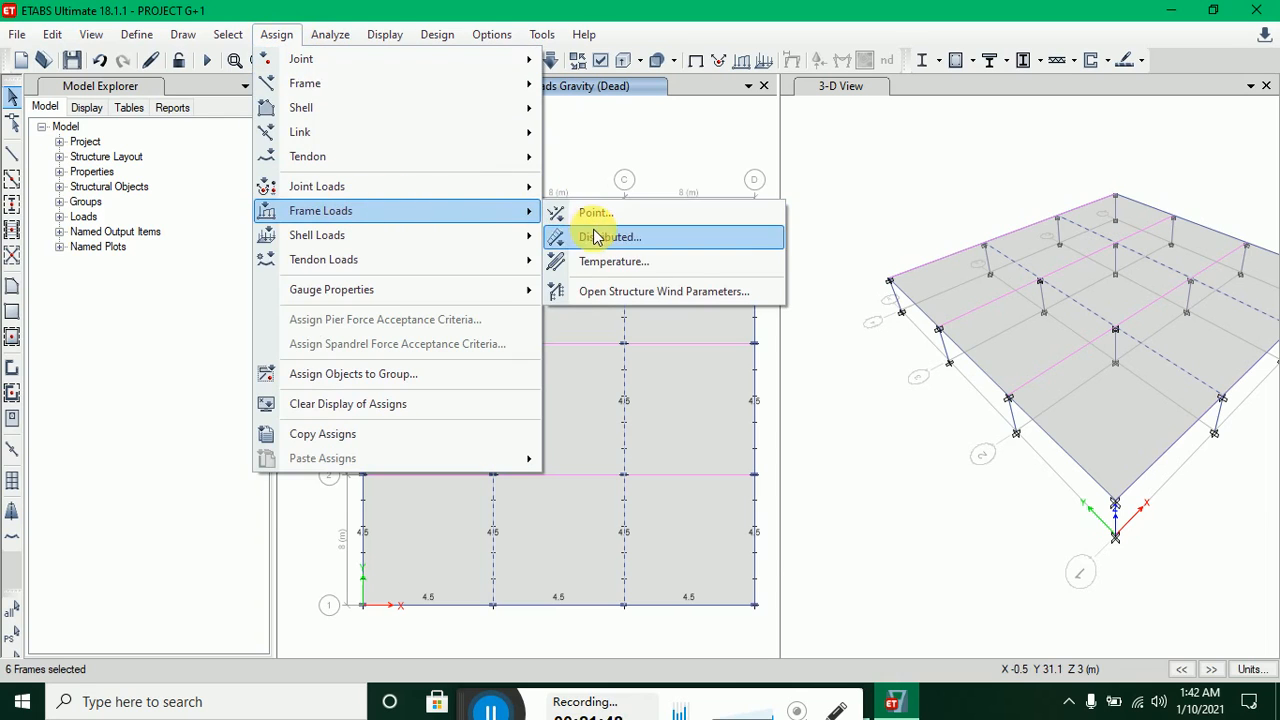
{"action": "left_click", "coordinate": [556, 236]}
{"action": "double_click", "coordinate": [465, 502]}
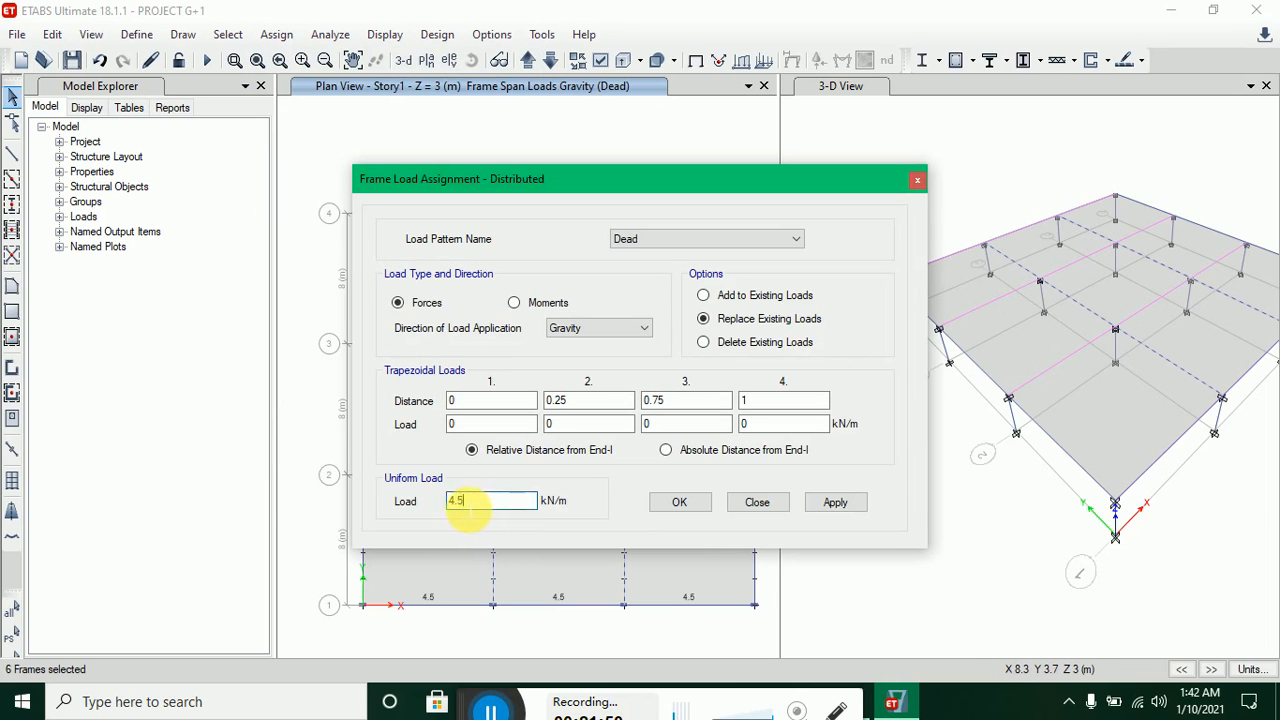
{"action": "type", "text": "0"}
{"action": "left_click", "coordinate": [835, 502]}
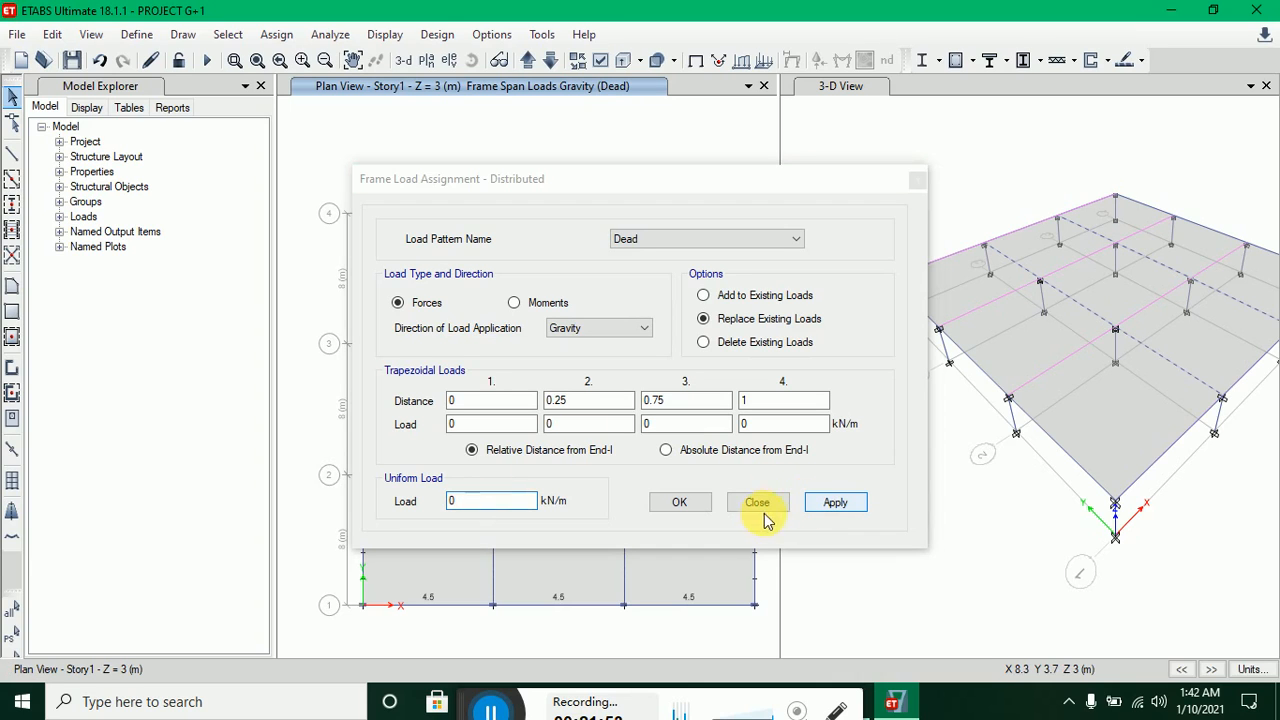
{"action": "left_click", "coordinate": [687, 502]}
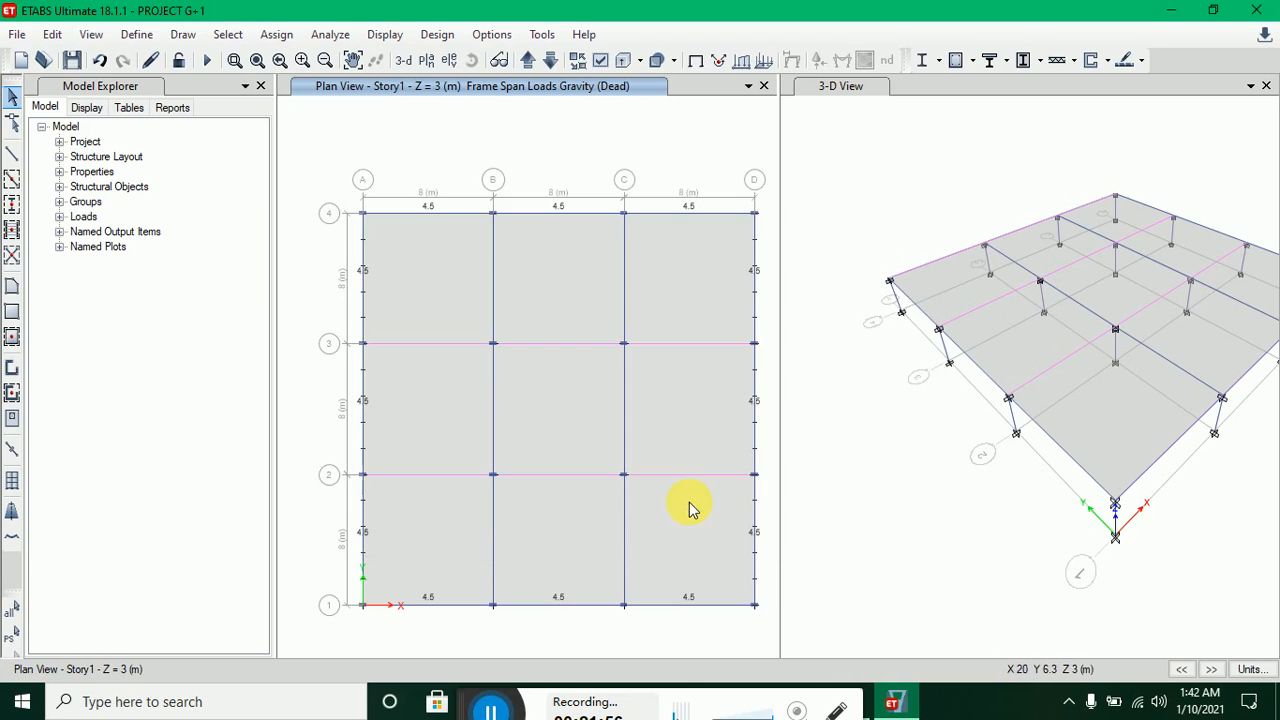
- Inspect the loads assigned to the Story1 slab in its object information
{"action": "right_click", "coordinate": [650, 313]}
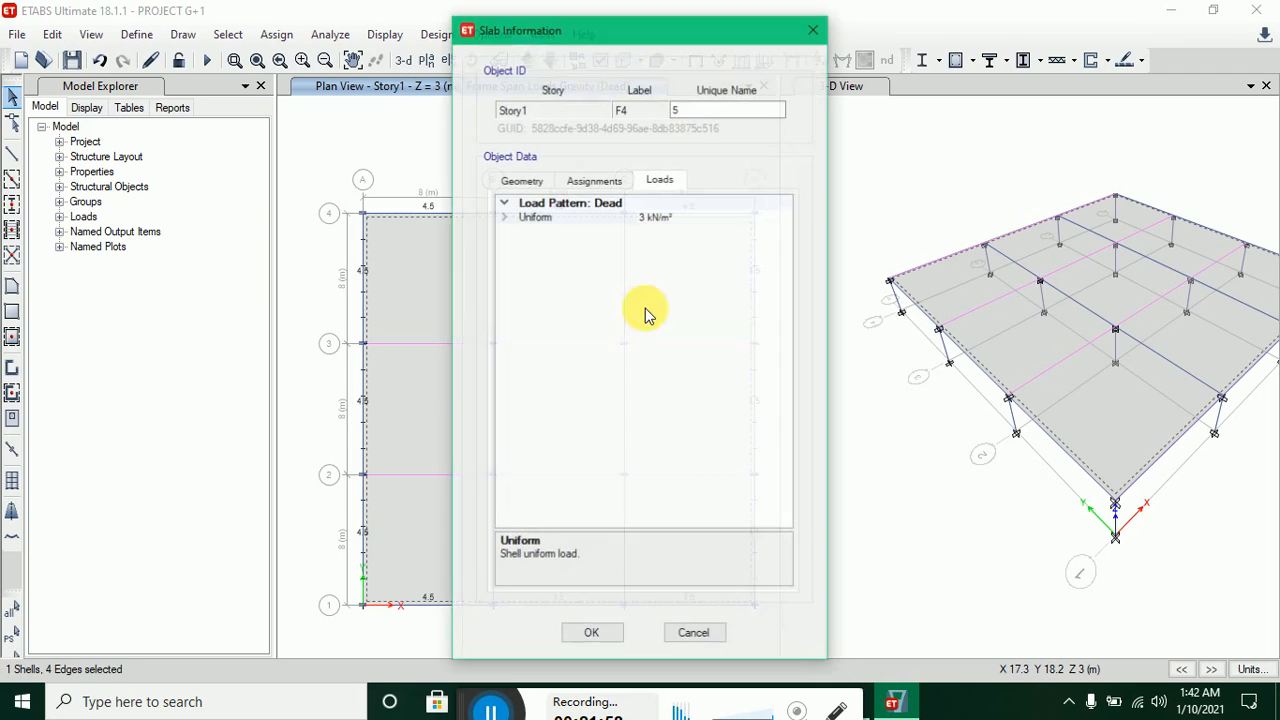
{"action": "left_click", "coordinate": [589, 635]}
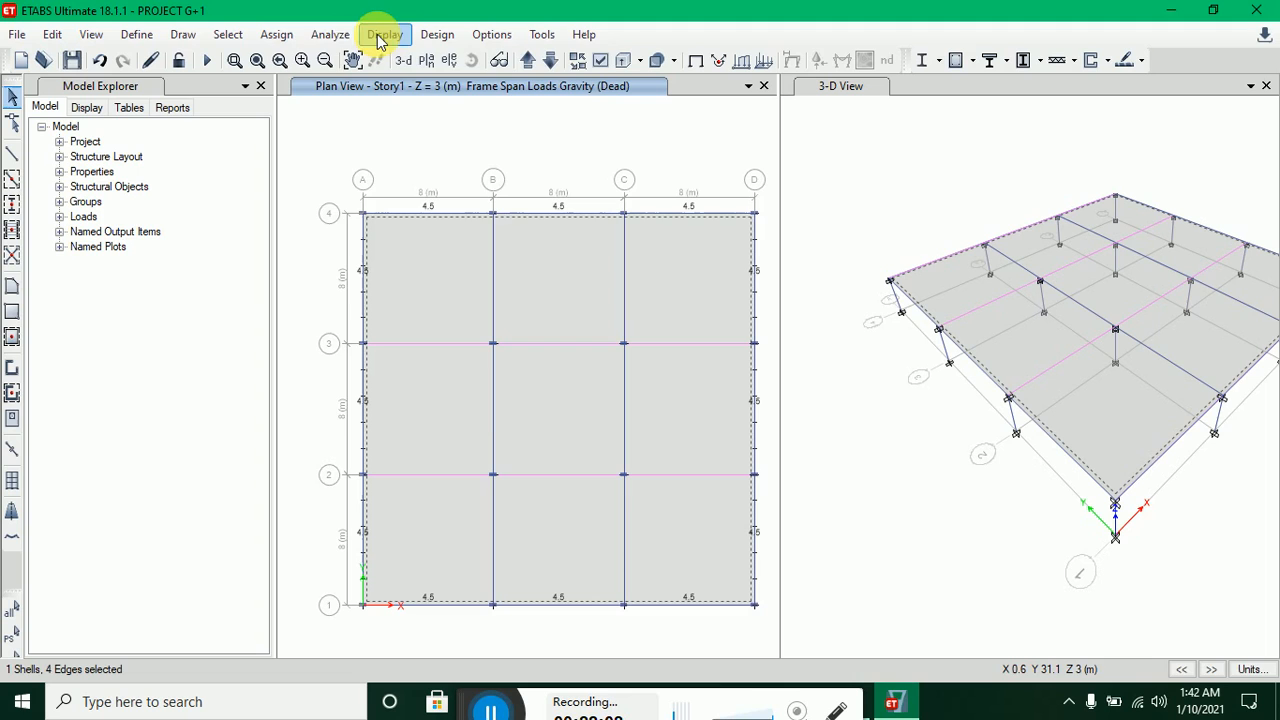
- Check the selected objects only, with all model checks, frame trimming or extension, and joint story assignment fixes enabled
{"action": "left_click", "coordinate": [332, 35]}
{"action": "left_click", "coordinate": [354, 53]}
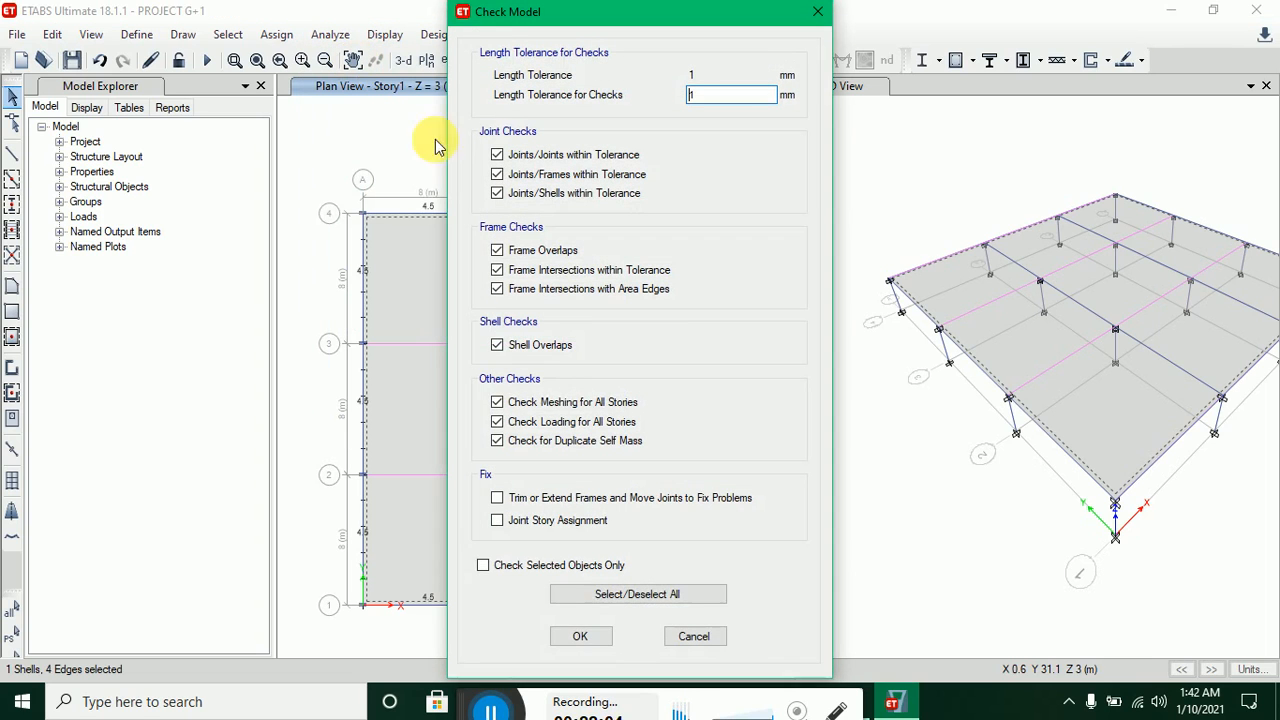
{"action": "left_click", "coordinate": [484, 565]}
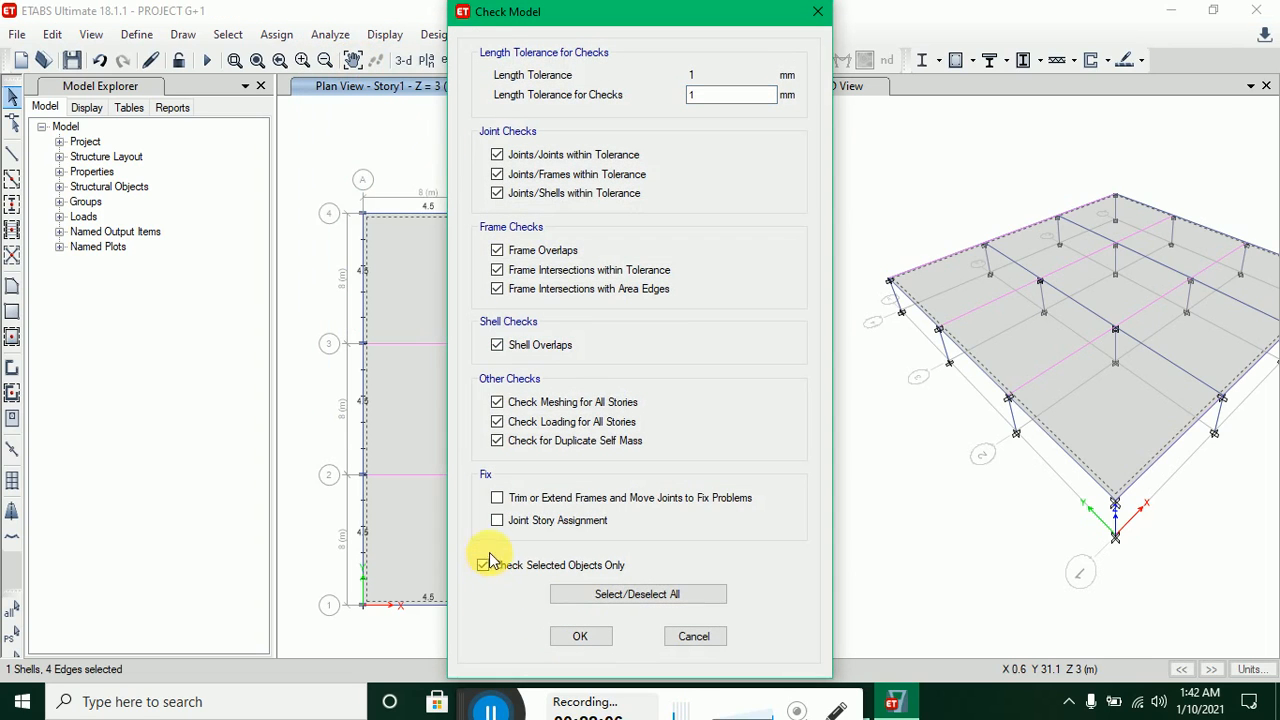
{"action": "left_click", "coordinate": [574, 602]}
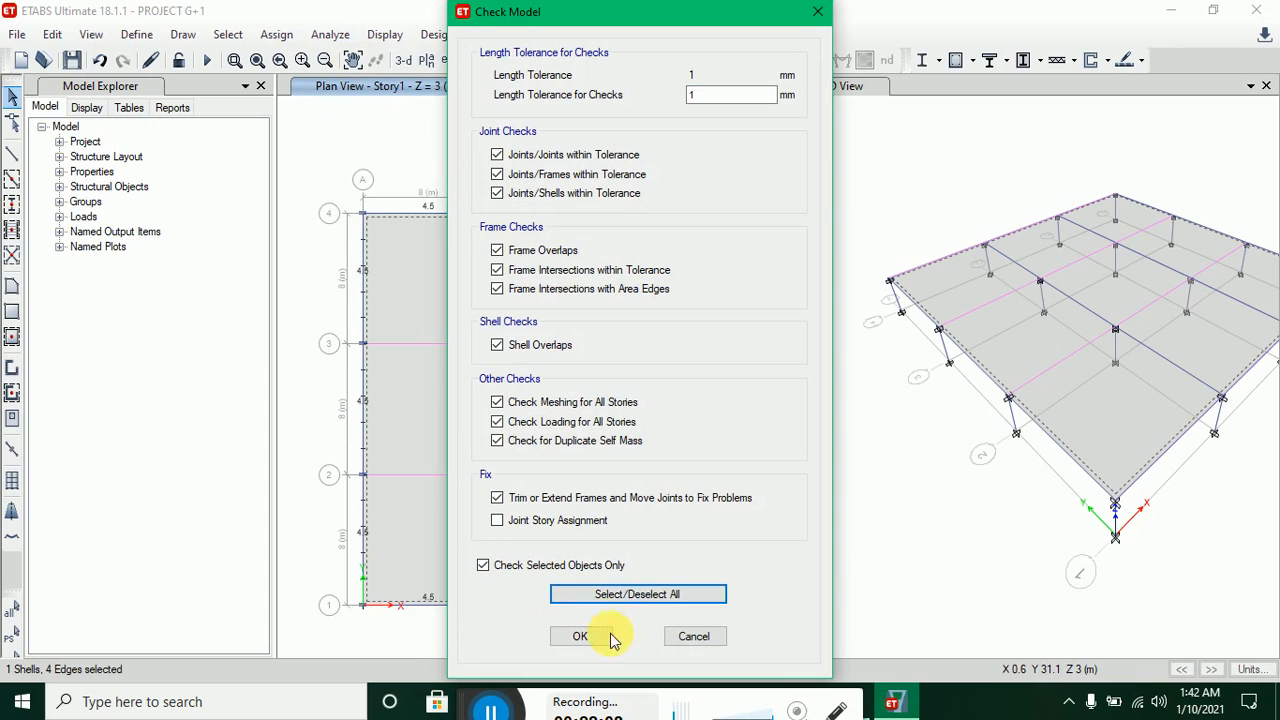
{"action": "left_click", "coordinate": [515, 521]}
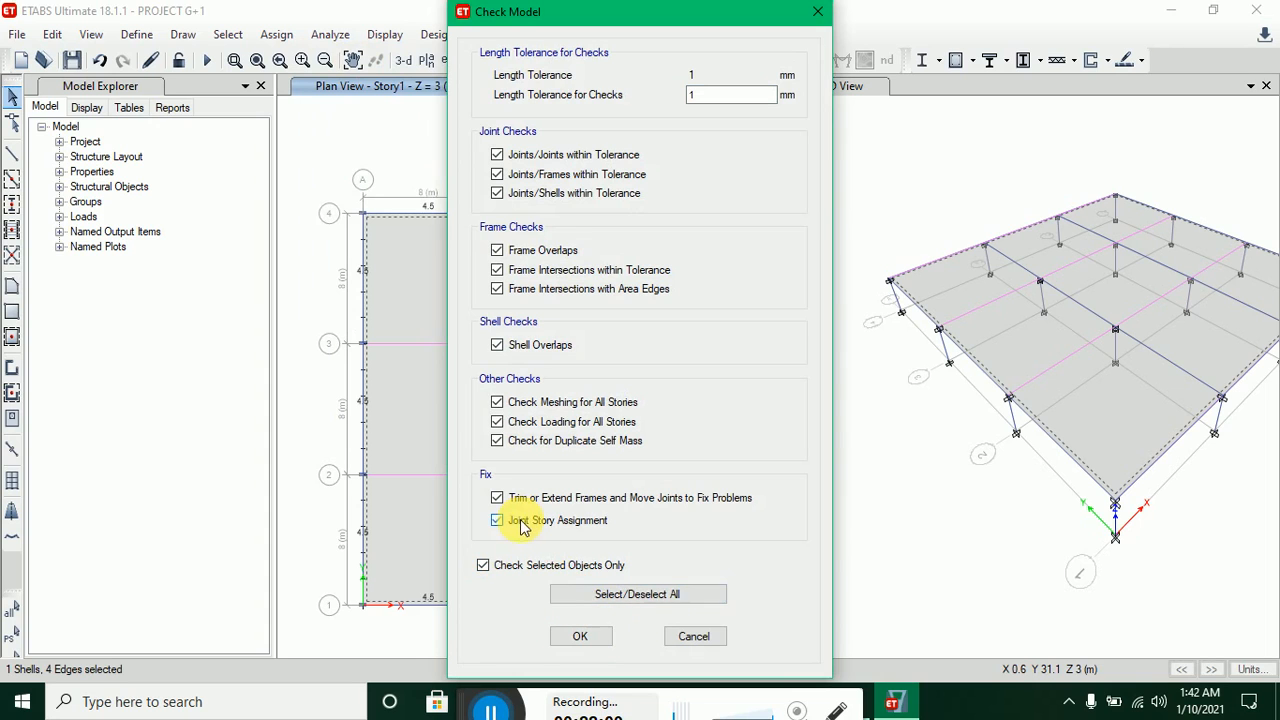
{"action": "left_click", "coordinate": [599, 639]}
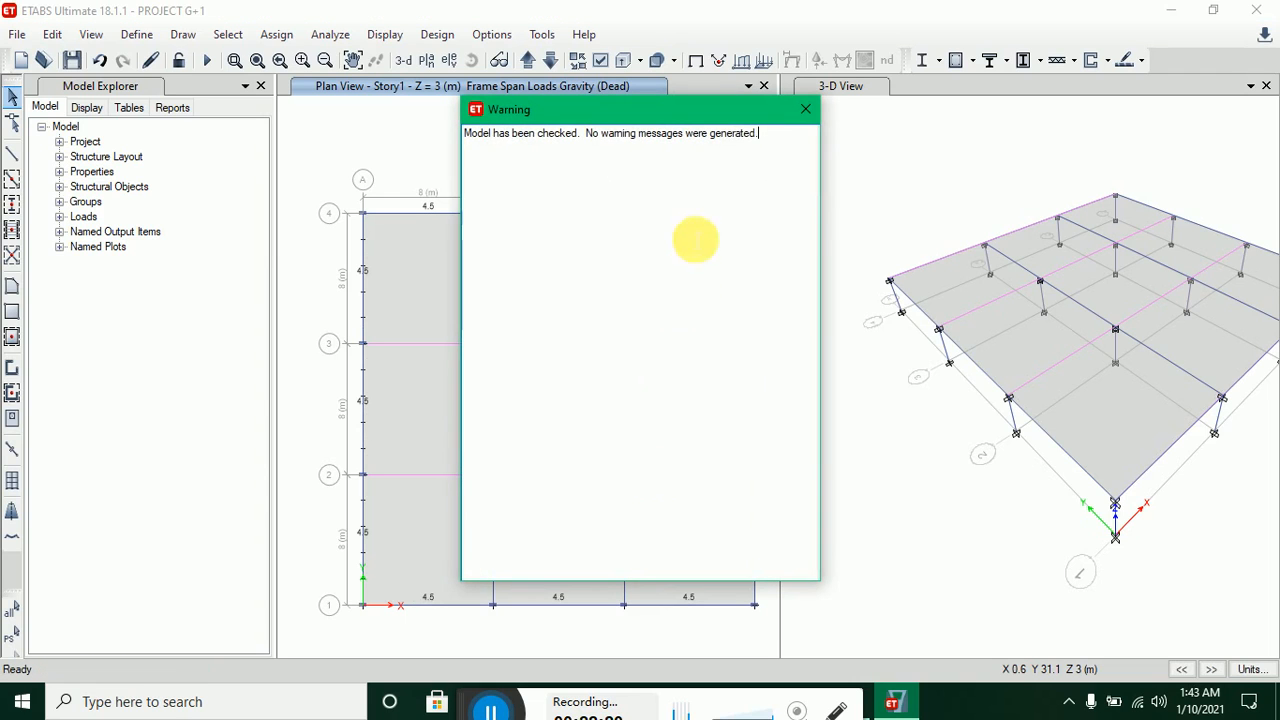
{"action": "left_click", "coordinate": [806, 110]}
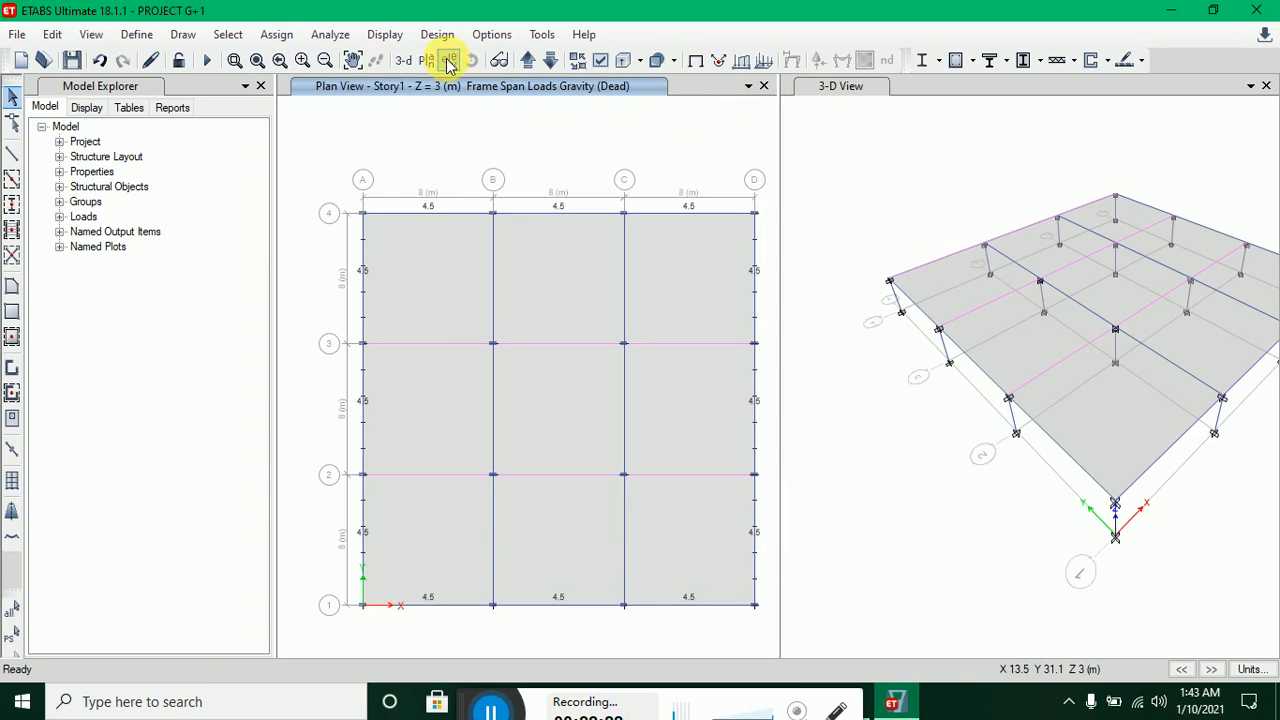
- Run the analysis of the model and activate the 3-D view
{"action": "left_click", "coordinate": [330, 34]}
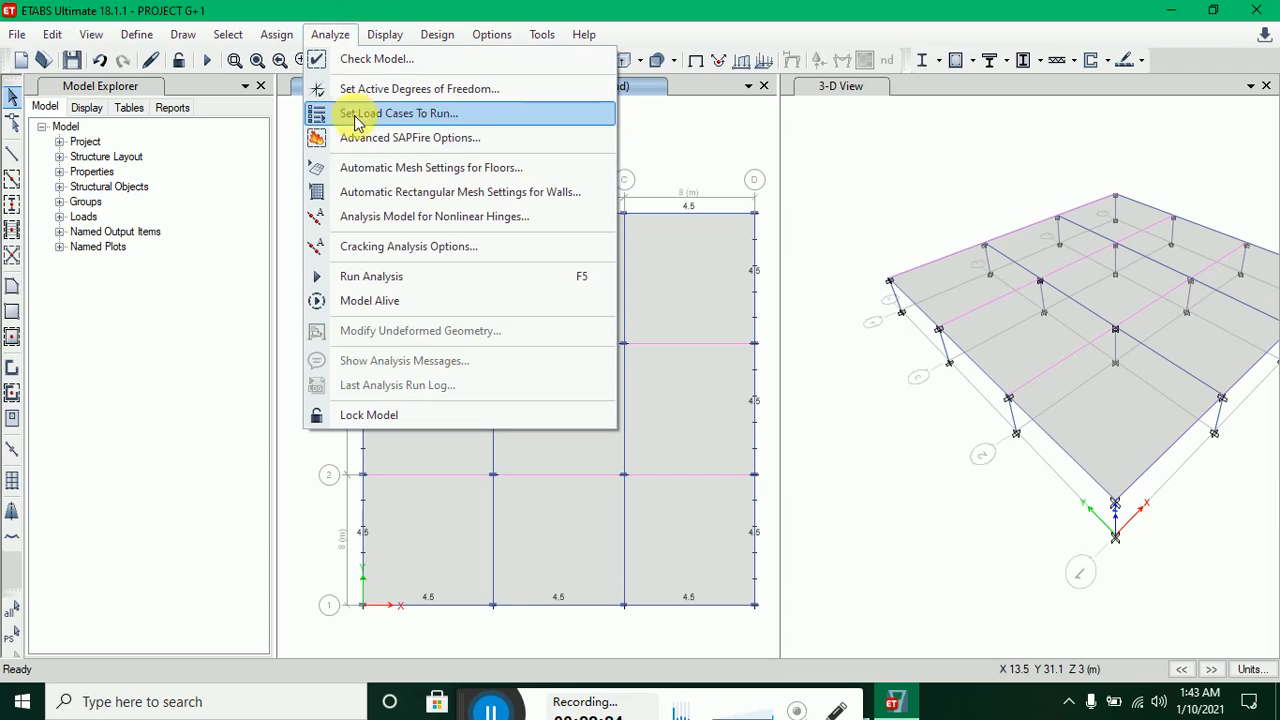
{"action": "left_click", "coordinate": [385, 279]}
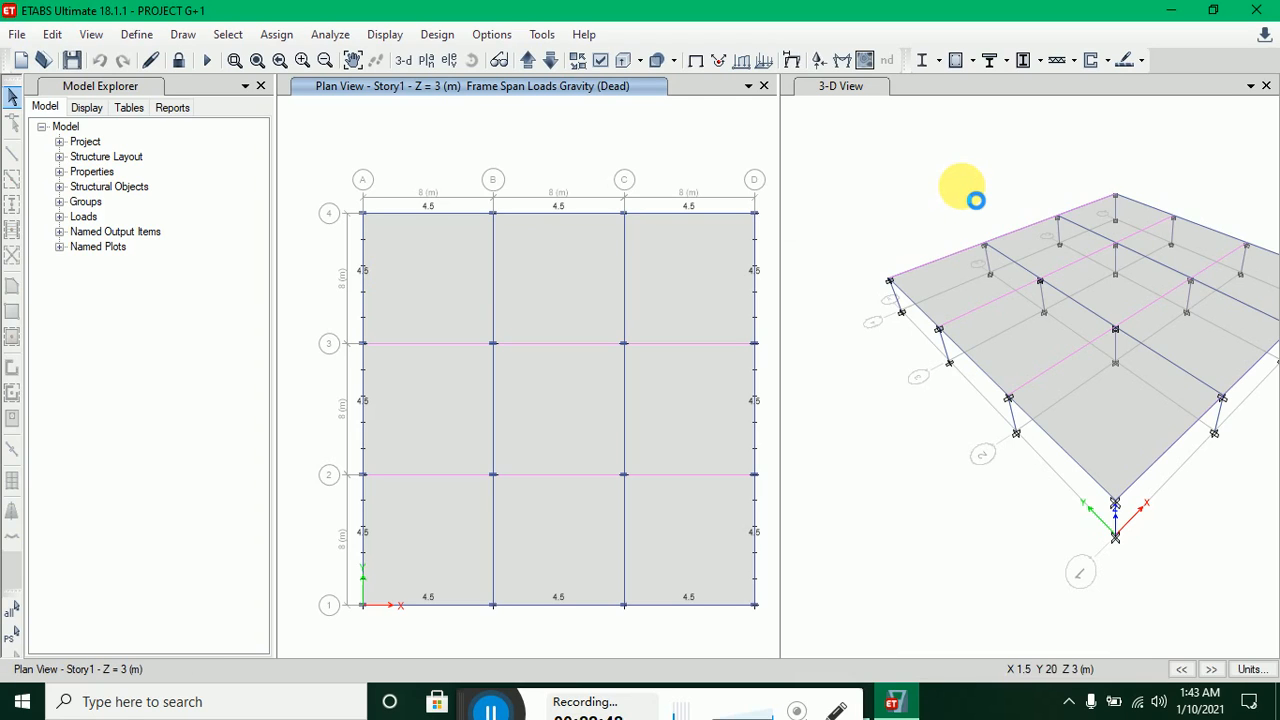
{"action": "left_click", "coordinate": [975, 200]}
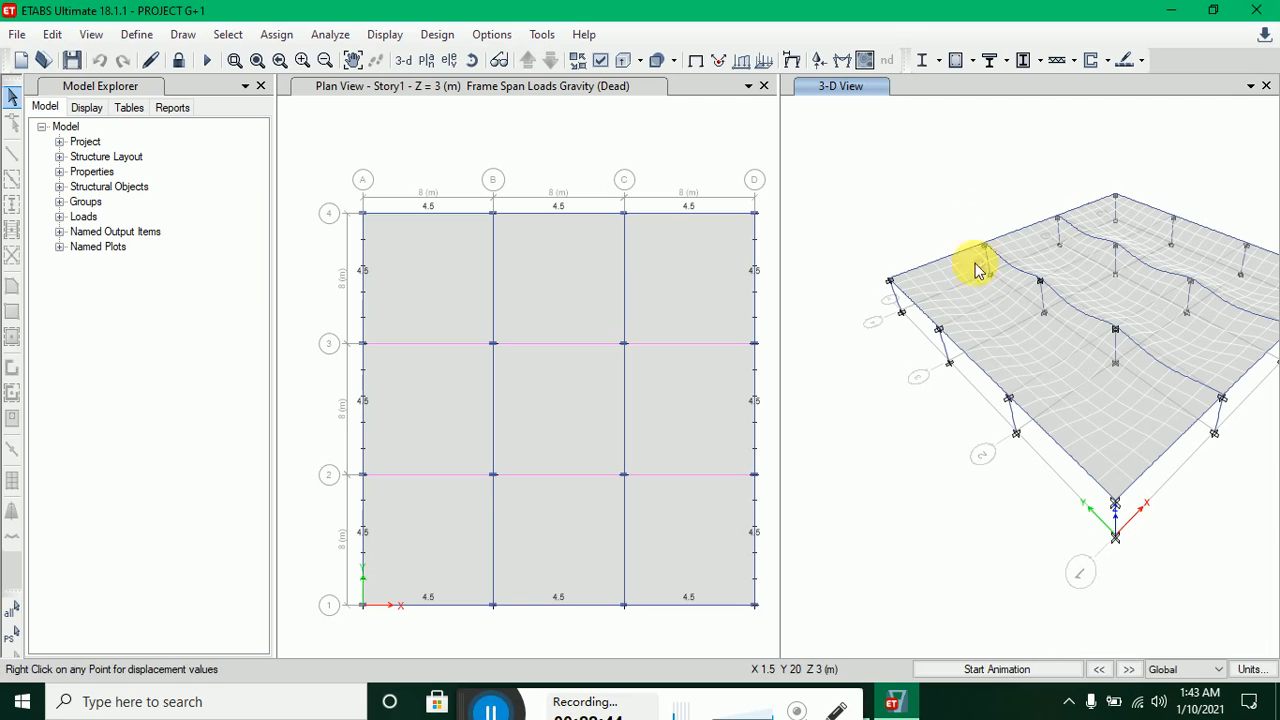
- Run the concrete frame design check and inspect the longitudinal reinforcing of the interior beams in the 3-D view
{"action": "left_click", "coordinate": [430, 35]}
{"action": "mouse_move", "coordinate": [458, 84]}
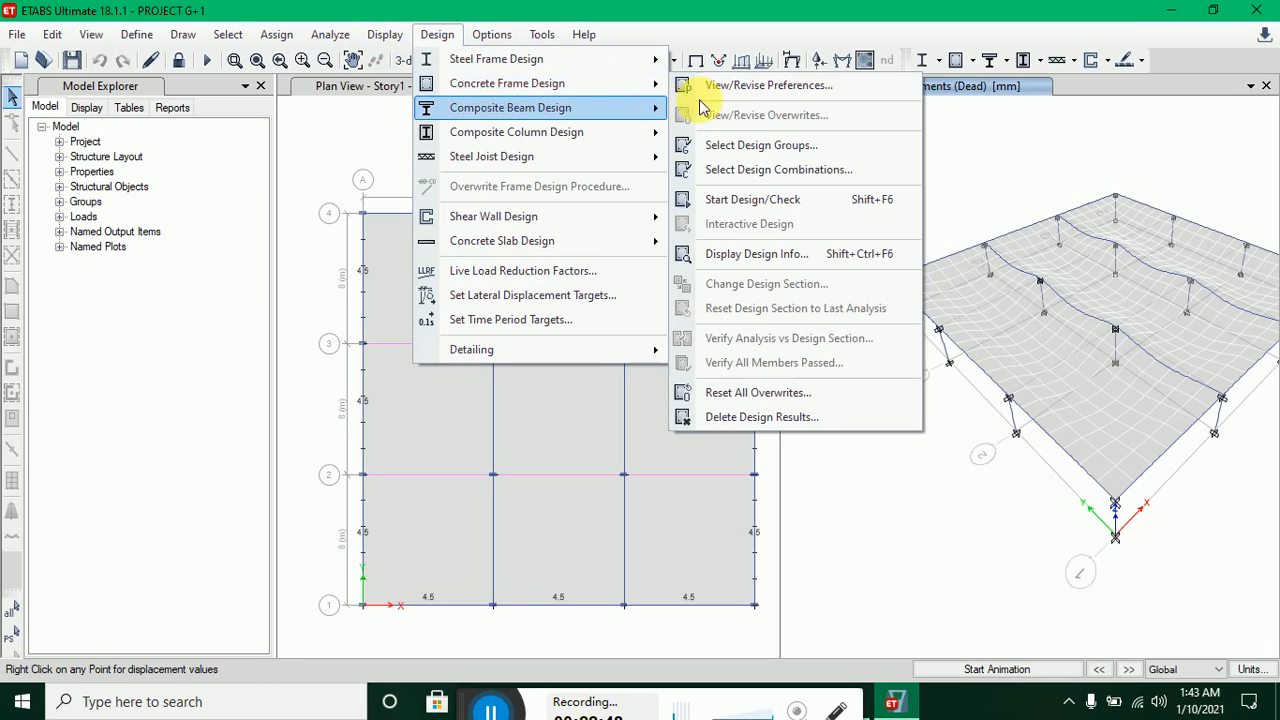
{"action": "left_click", "coordinate": [757, 199]}
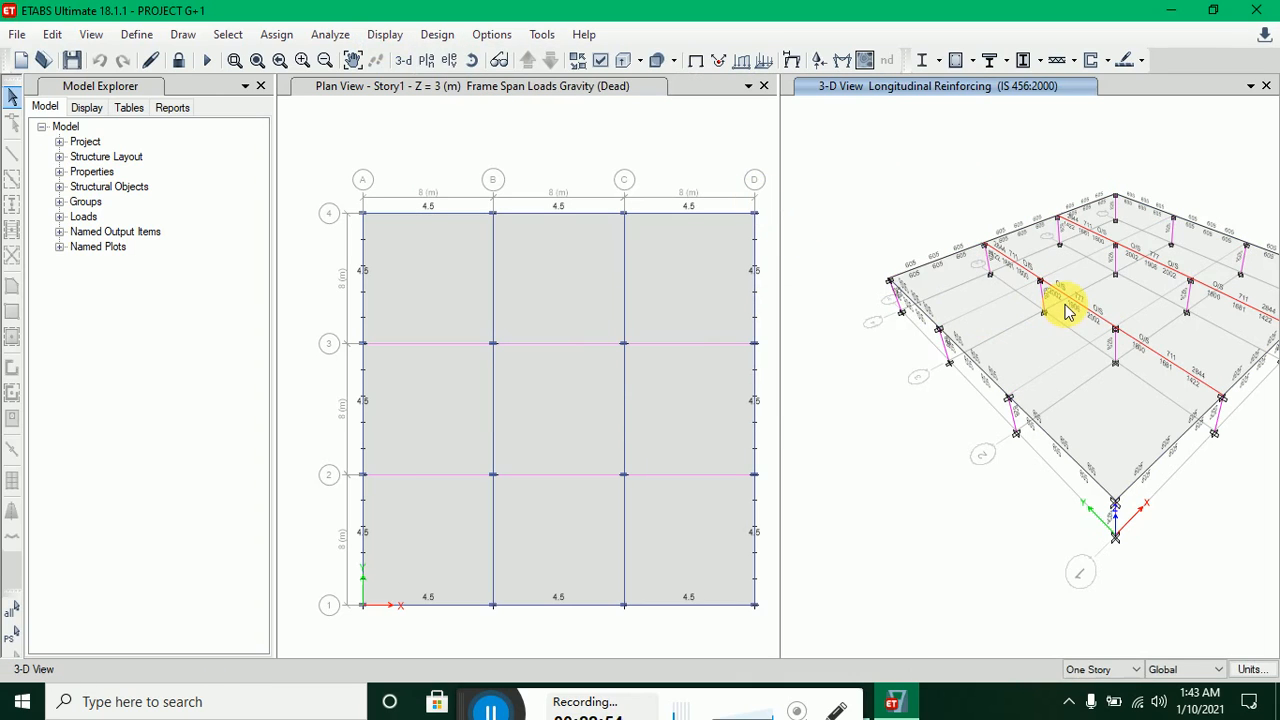
{"action": "scroll", "coordinate": [1068, 312], "scroll_direction": "up", "scroll_amount": 3}
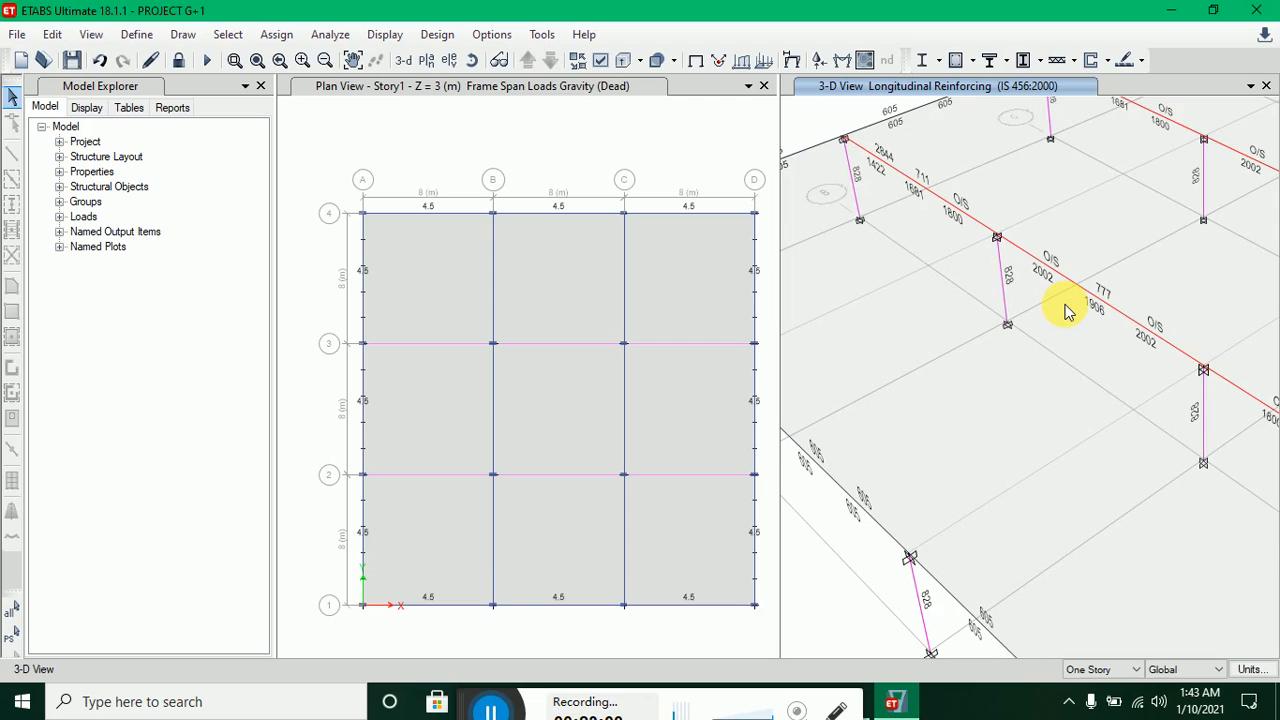
{"action": "scroll", "coordinate": [1068, 312], "scroll_direction": "down", "scroll_amount": 3}
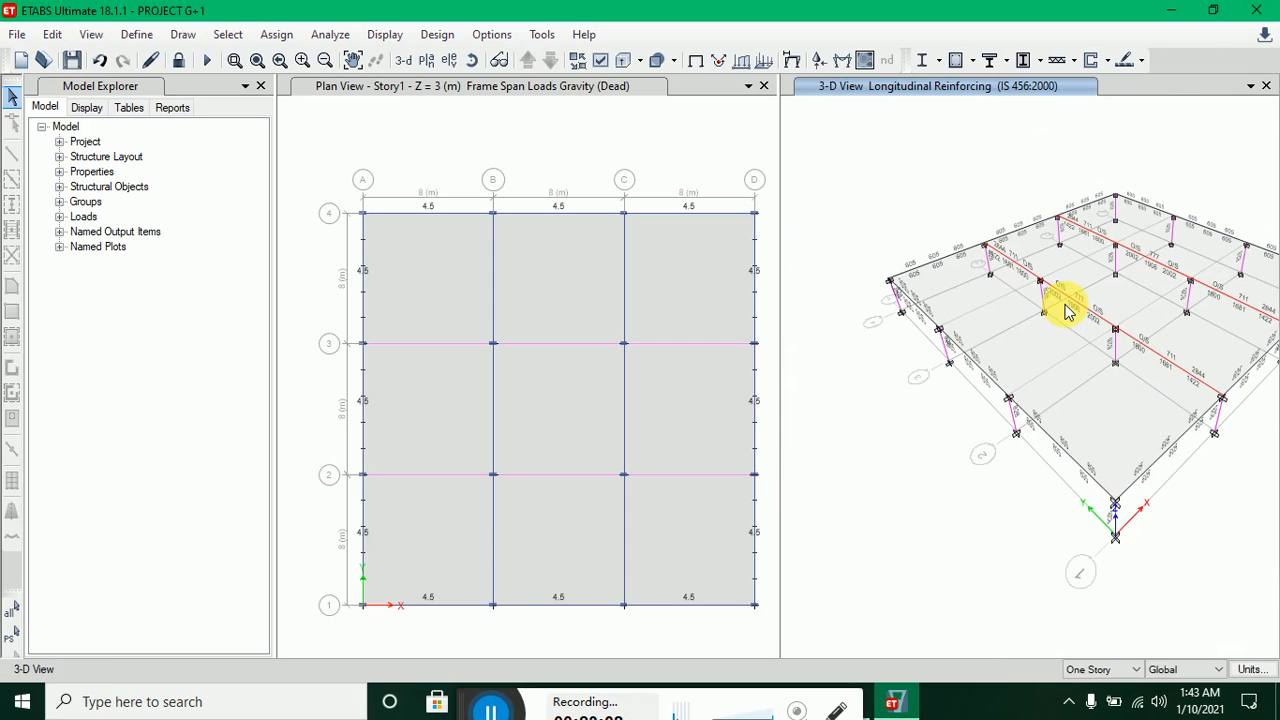
{"action": "scroll", "coordinate": [1068, 312], "scroll_direction": "up", "scroll_amount": 3}
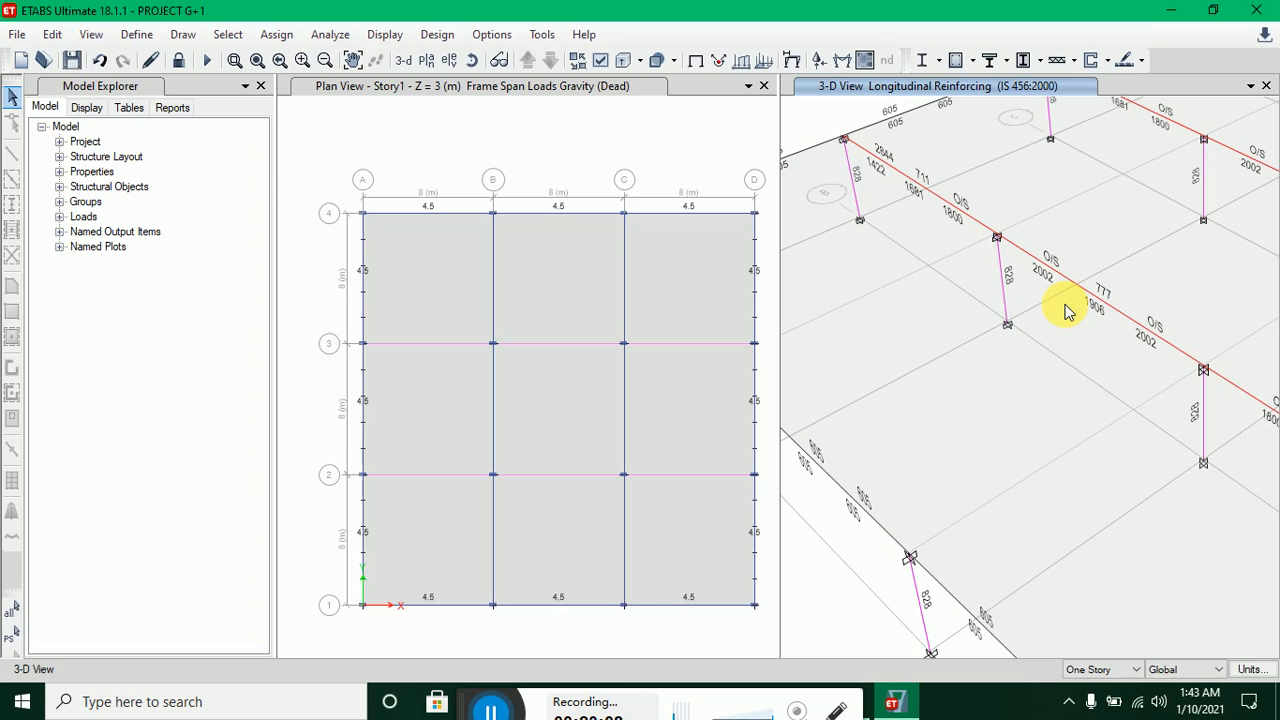
{"action": "scroll", "coordinate": [1068, 312], "scroll_direction": "down", "scroll_amount": 3}
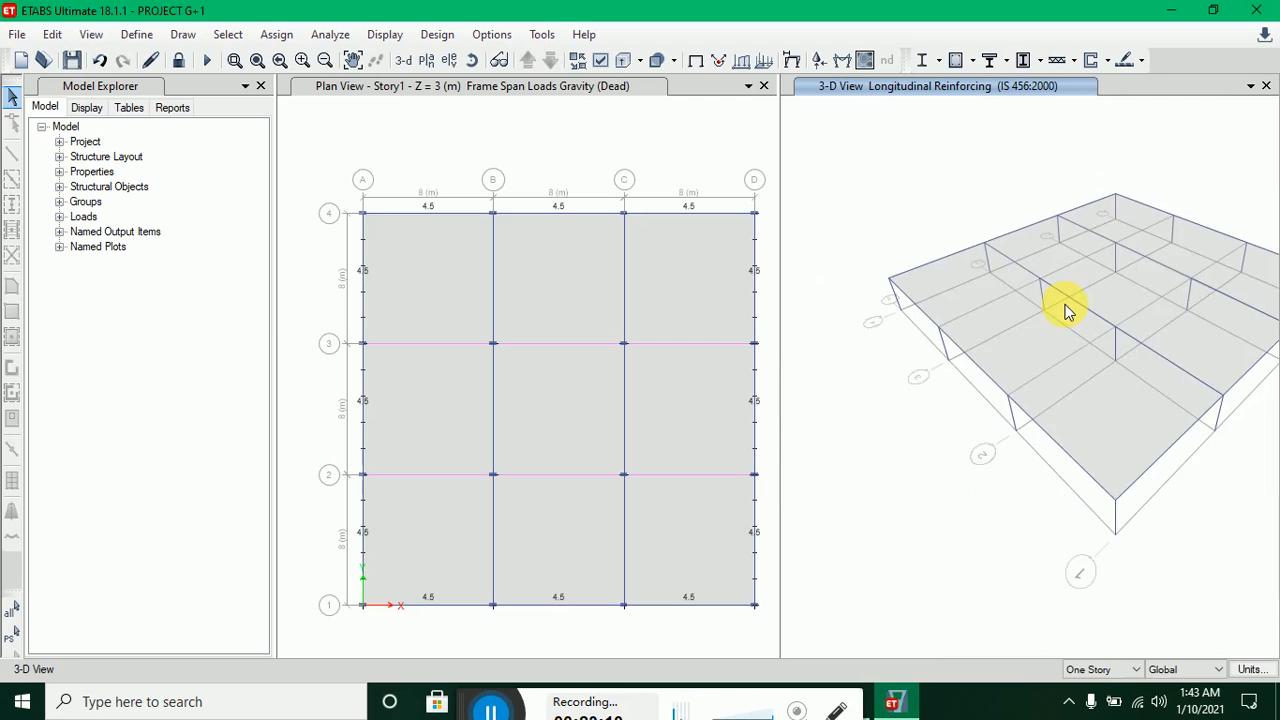
- Unlock the model, discarding its analysis results, and delete the six interior beams on grid lines B and C without the slab
{"action": "left_click", "coordinate": [624, 268]}
{"action": "left_click", "coordinate": [624, 270]}
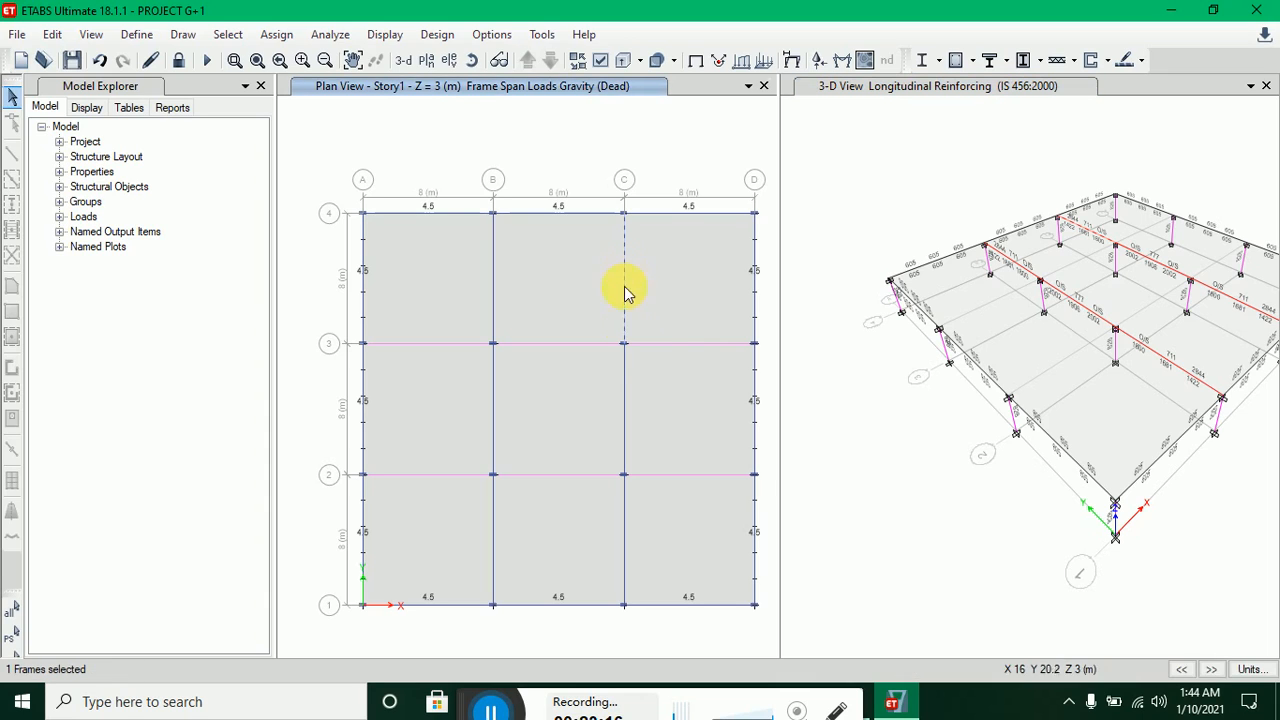
{"action": "left_click", "coordinate": [624, 389]}
{"action": "left_click", "coordinate": [630, 516]}
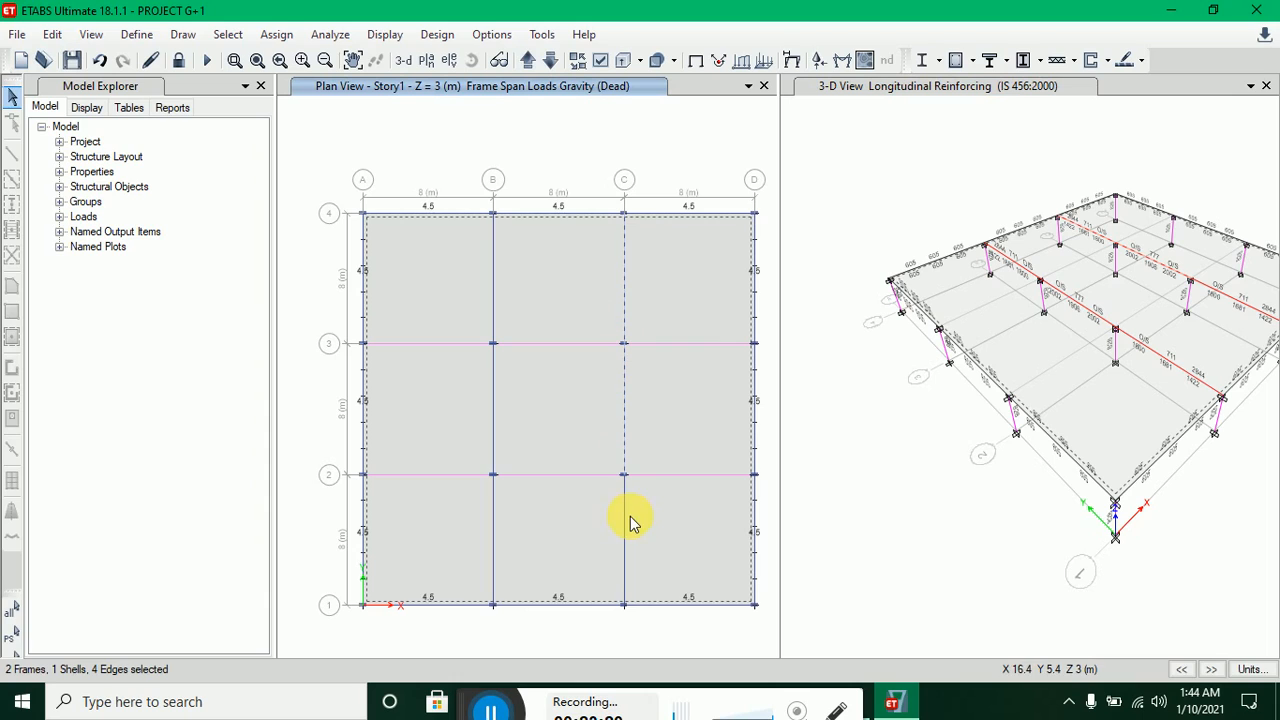
{"action": "left_click", "coordinate": [490, 316]}
{"action": "left_click", "coordinate": [494, 380]}
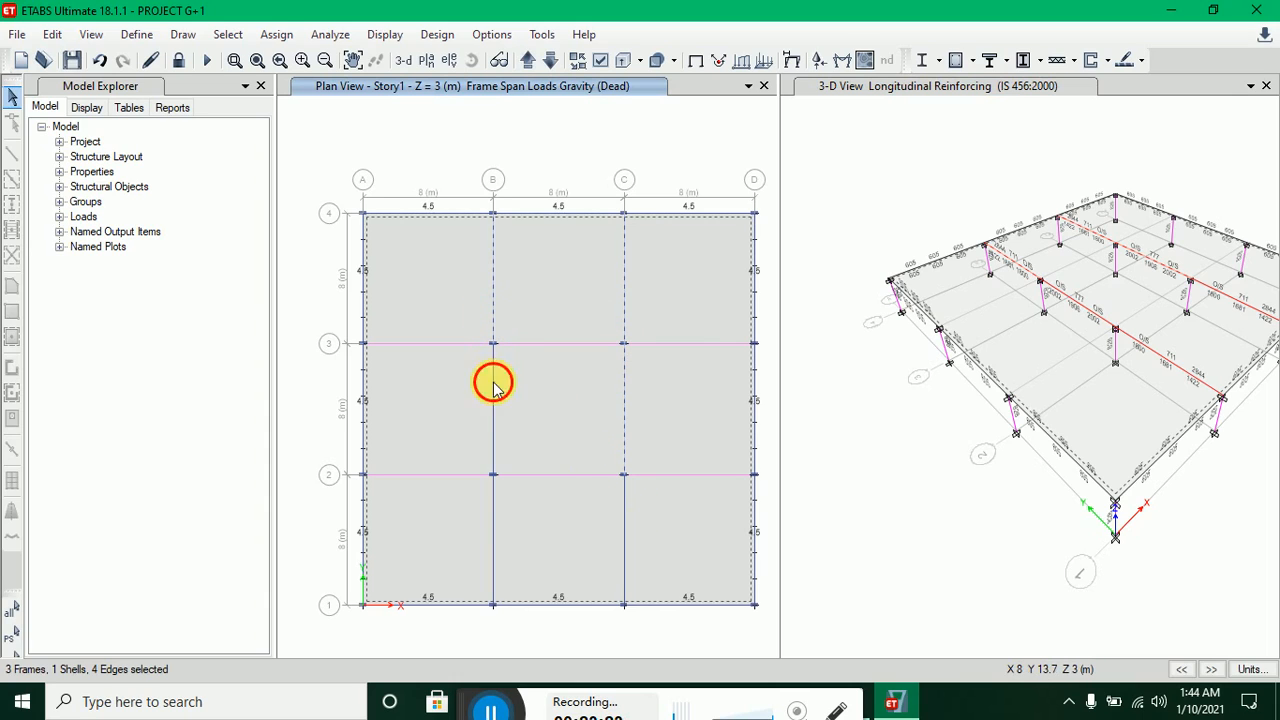
{"action": "left_click", "coordinate": [494, 514]}
{"action": "left_click", "coordinate": [493, 437]}
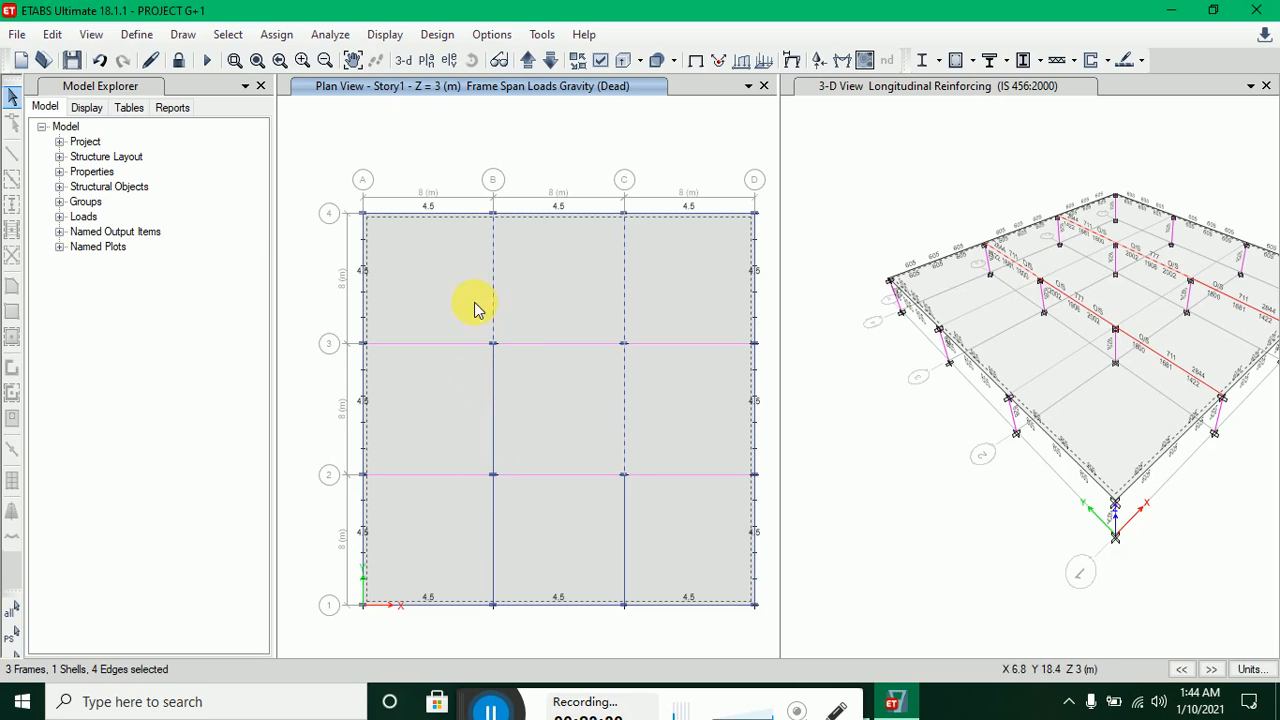
{"action": "left_click", "coordinate": [494, 287]}
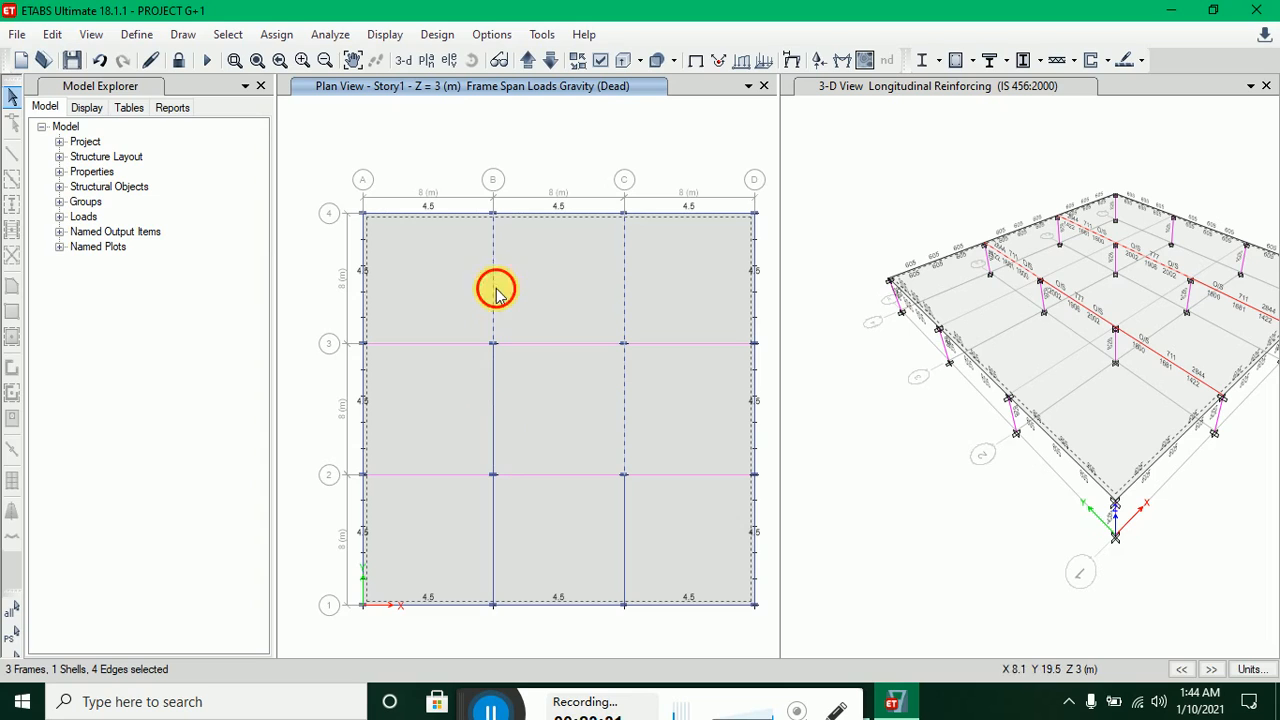
{"action": "left_click", "coordinate": [625, 300]}
{"action": "left_click", "coordinate": [625, 300]}
{"action": "left_click", "coordinate": [494, 300]}
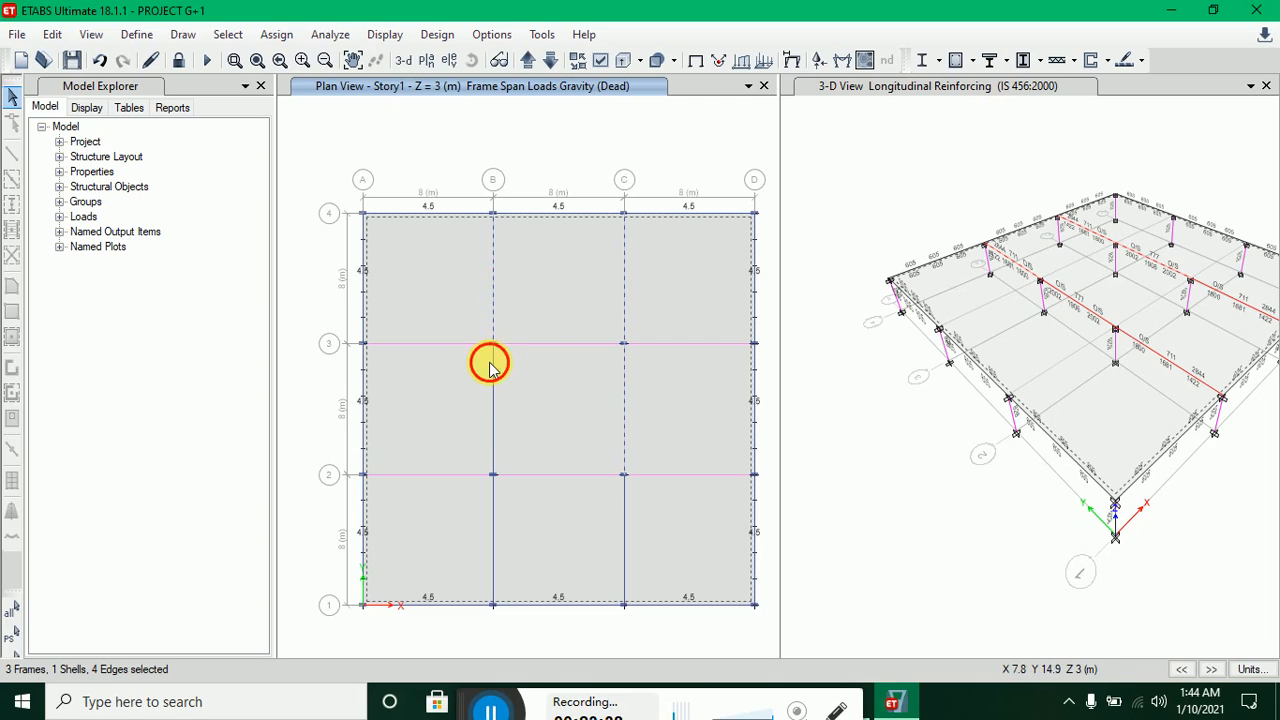
{"action": "left_click", "coordinate": [490, 366]}
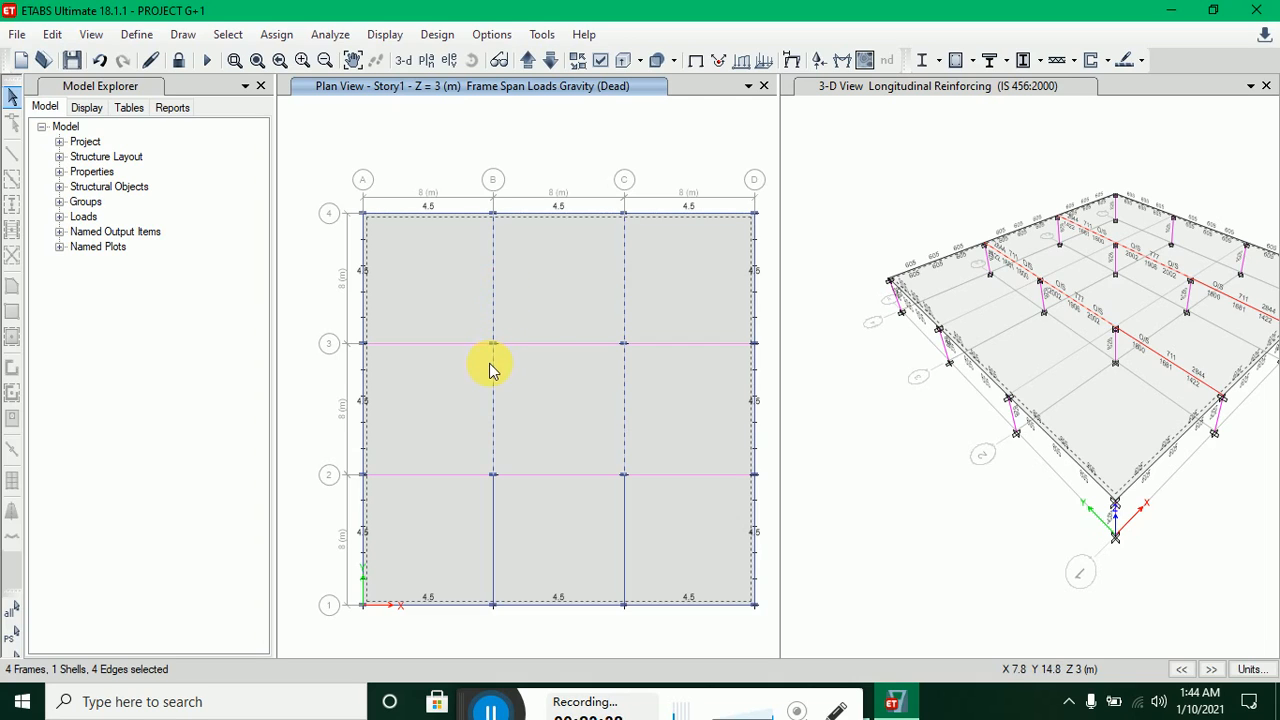
{"action": "left_click", "coordinate": [625, 510]}
{"action": "left_click", "coordinate": [493, 545]}
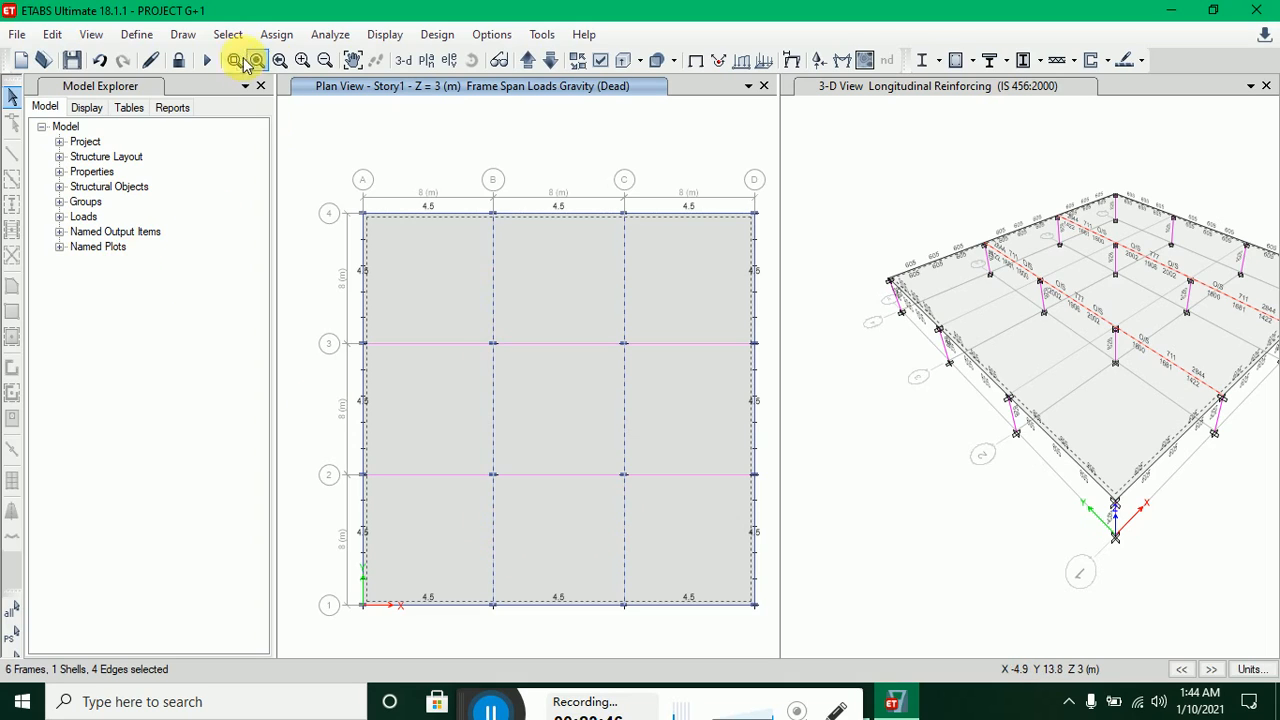
{"action": "left_click", "coordinate": [182, 62]}
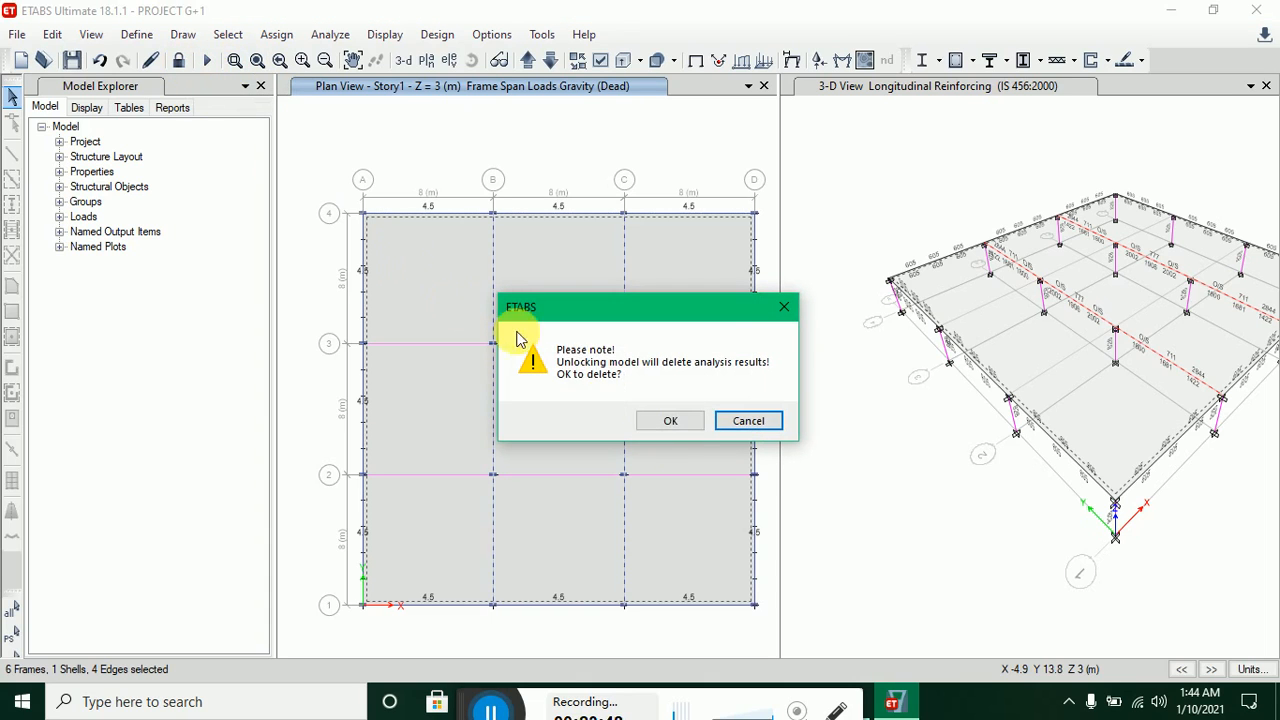
{"action": "left_click", "coordinate": [659, 421]}
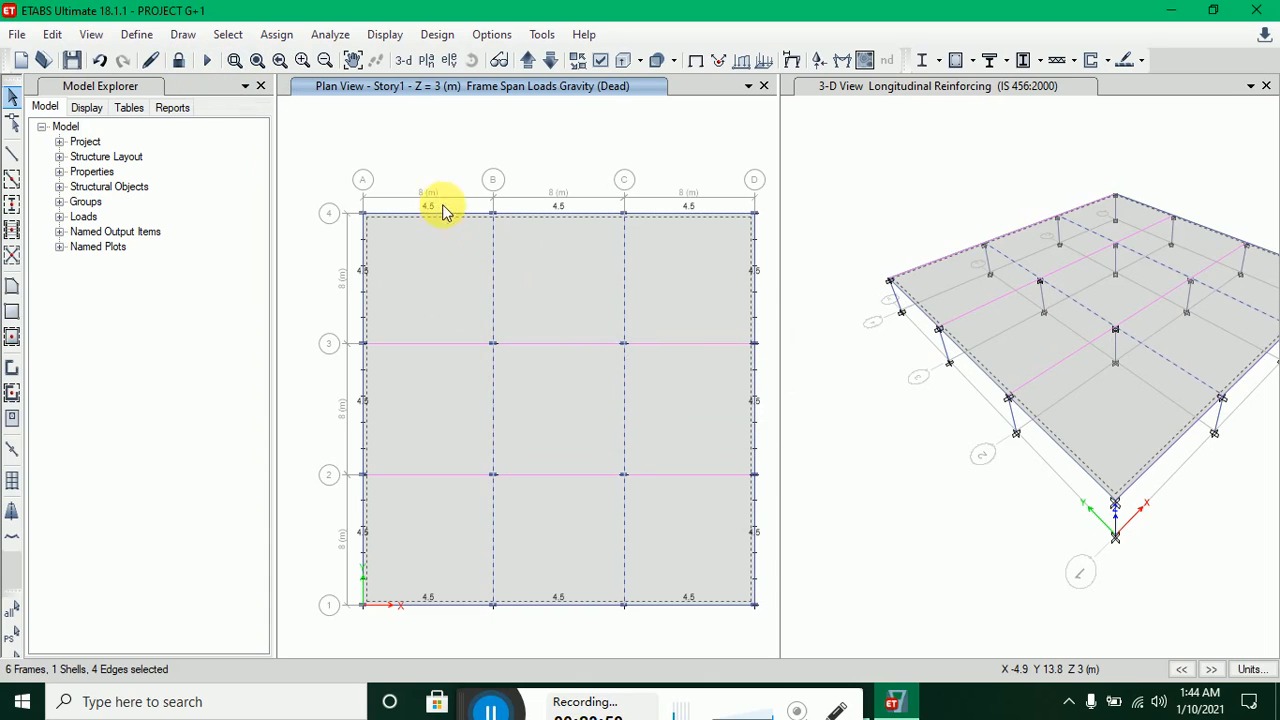
{"action": "left_click", "coordinate": [449, 280]}
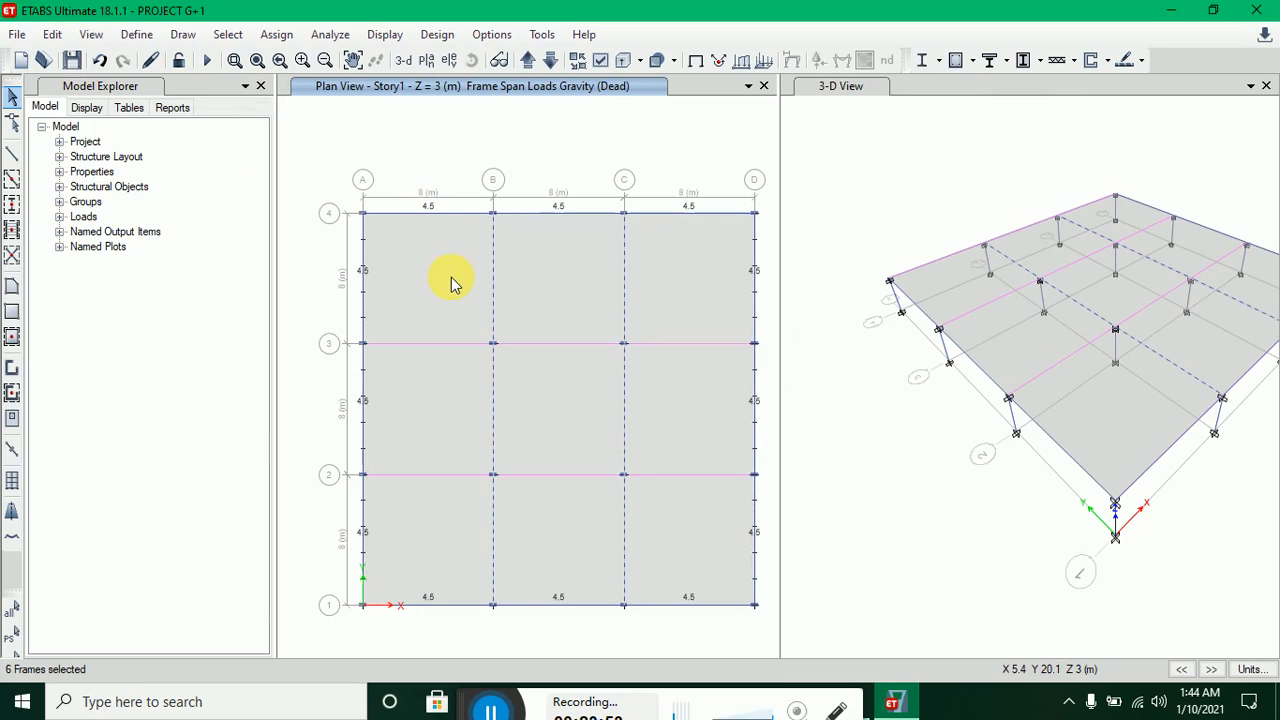
{"action": "left_click", "coordinate": [522, 291]}
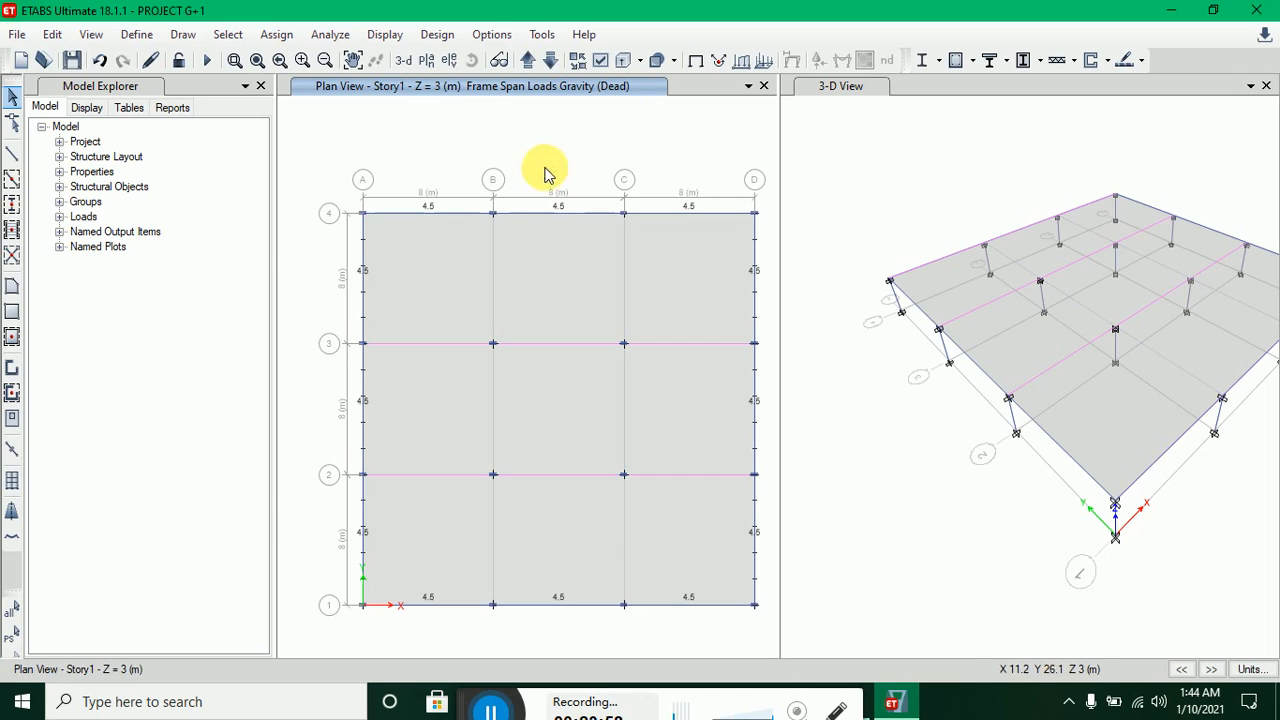
- Draw straight BEAM 300*450 frames along grid lines B and C, each from grid line 4 to grid line 1
{"action": "left_click", "coordinate": [12, 153]}
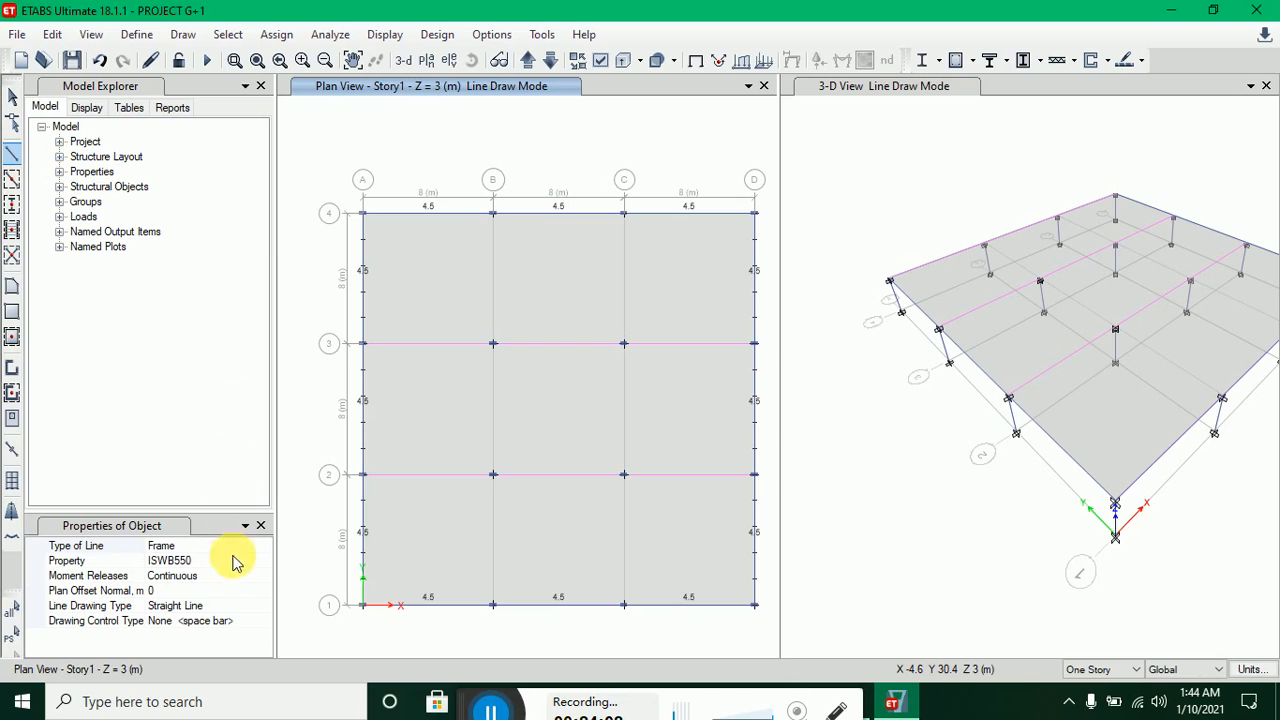
{"action": "left_click", "coordinate": [258, 561]}
{"action": "left_click", "coordinate": [263, 561]}
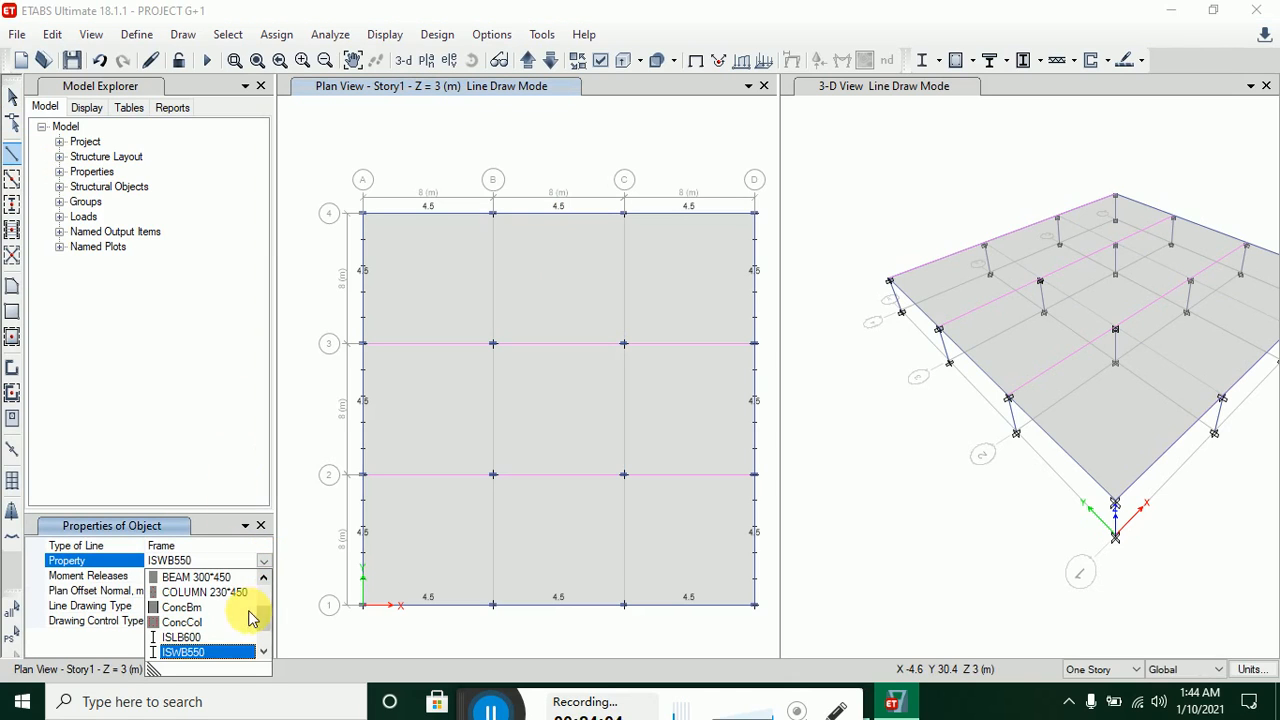
{"action": "left_click", "coordinate": [220, 578]}
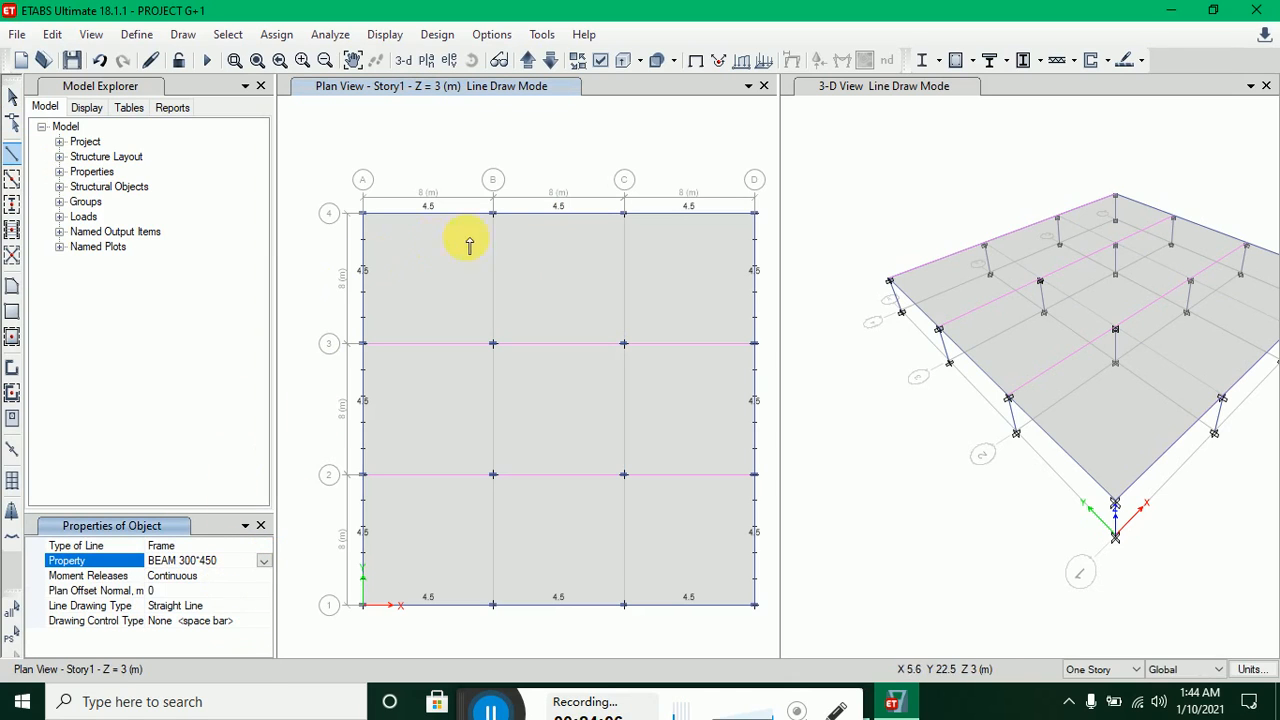
{"action": "left_click", "coordinate": [492, 215]}
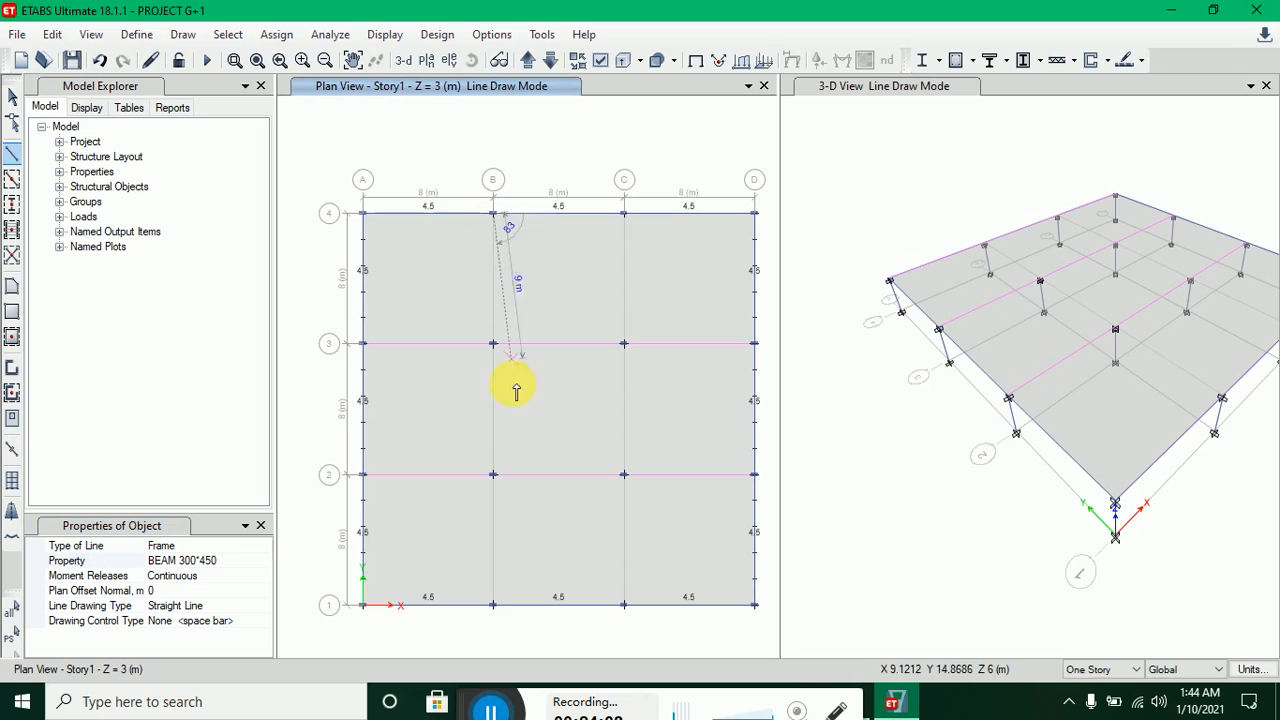
{"action": "left_click", "coordinate": [493, 605]}
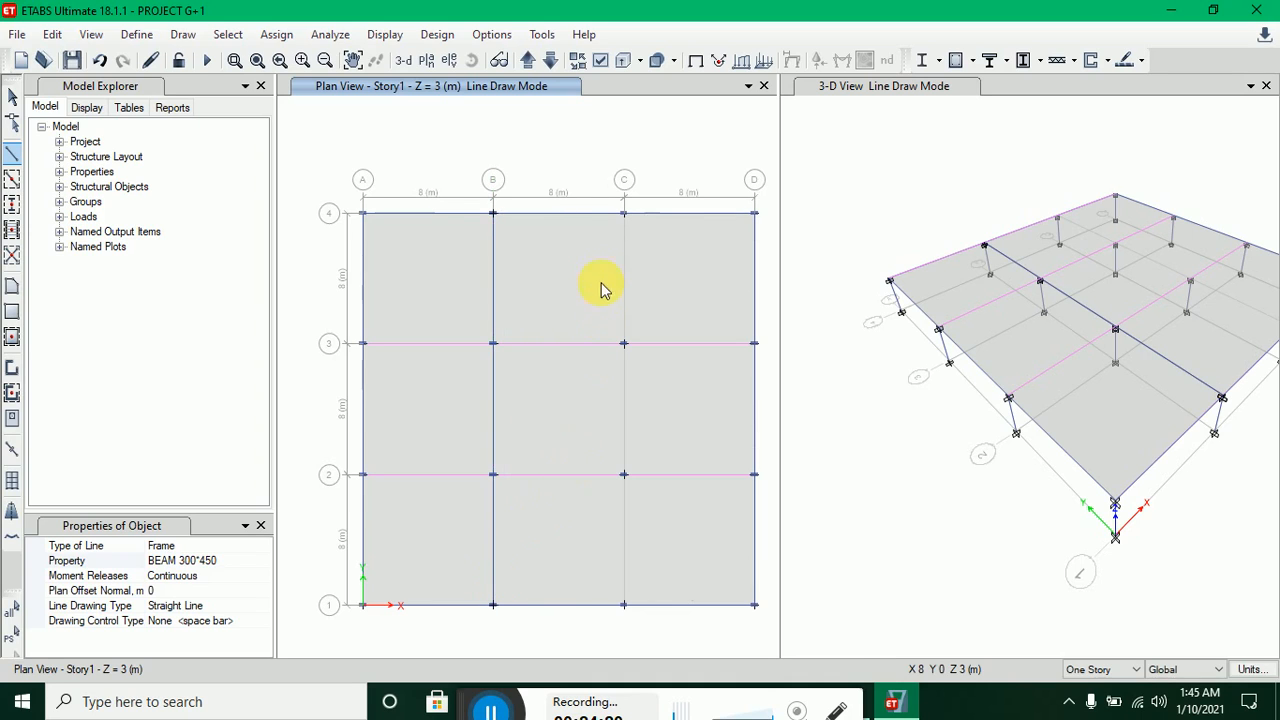
{"action": "right_click", "coordinate": [597, 609]}
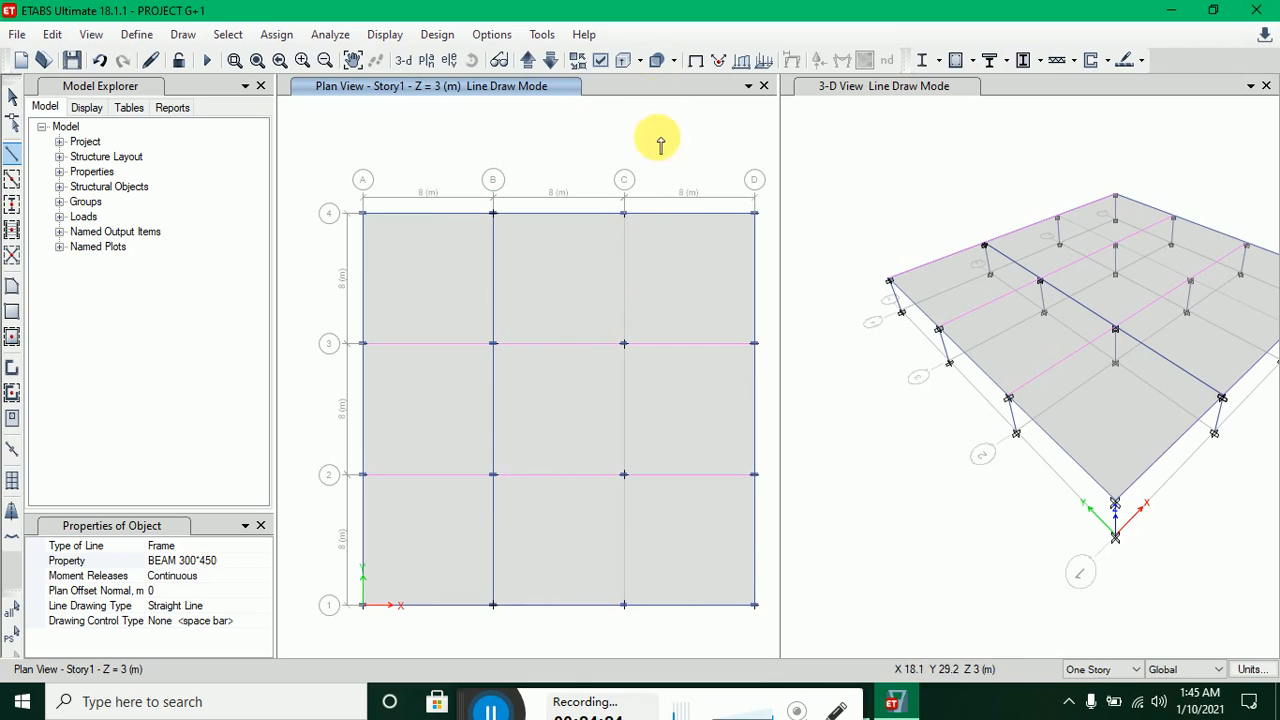
{"action": "left_click", "coordinate": [624, 214]}
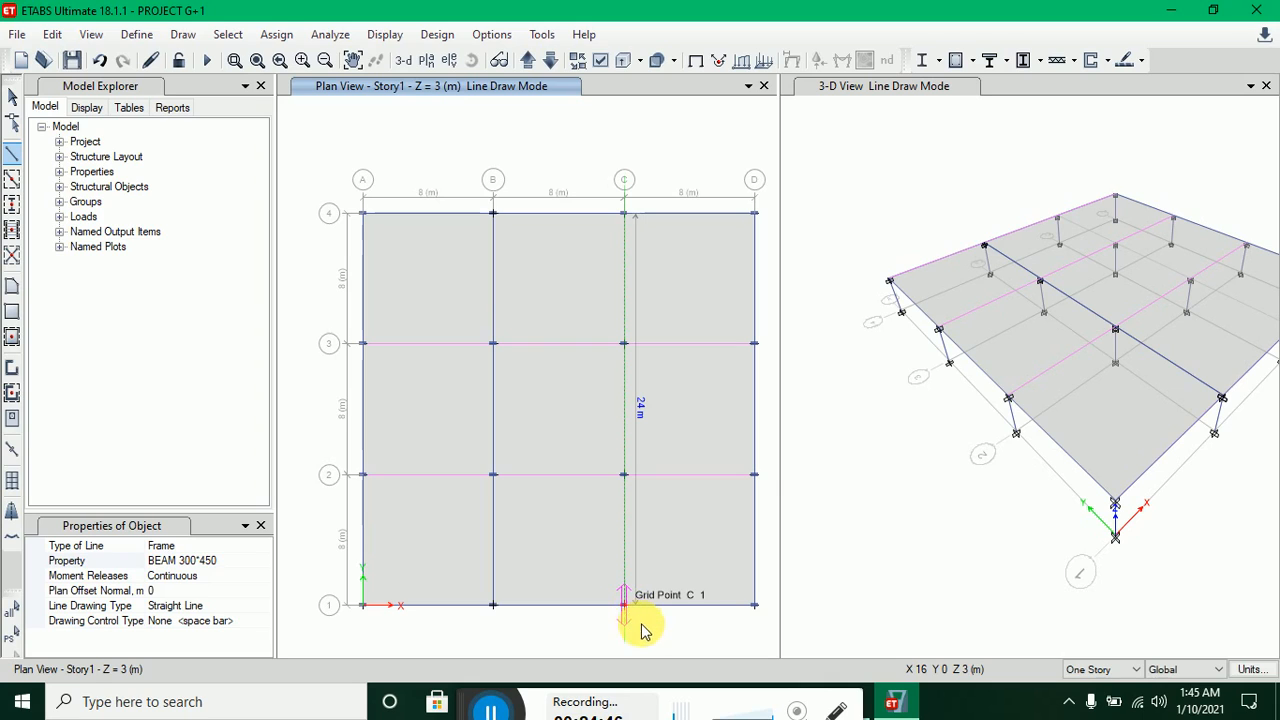
{"action": "left_click", "coordinate": [619, 605]}
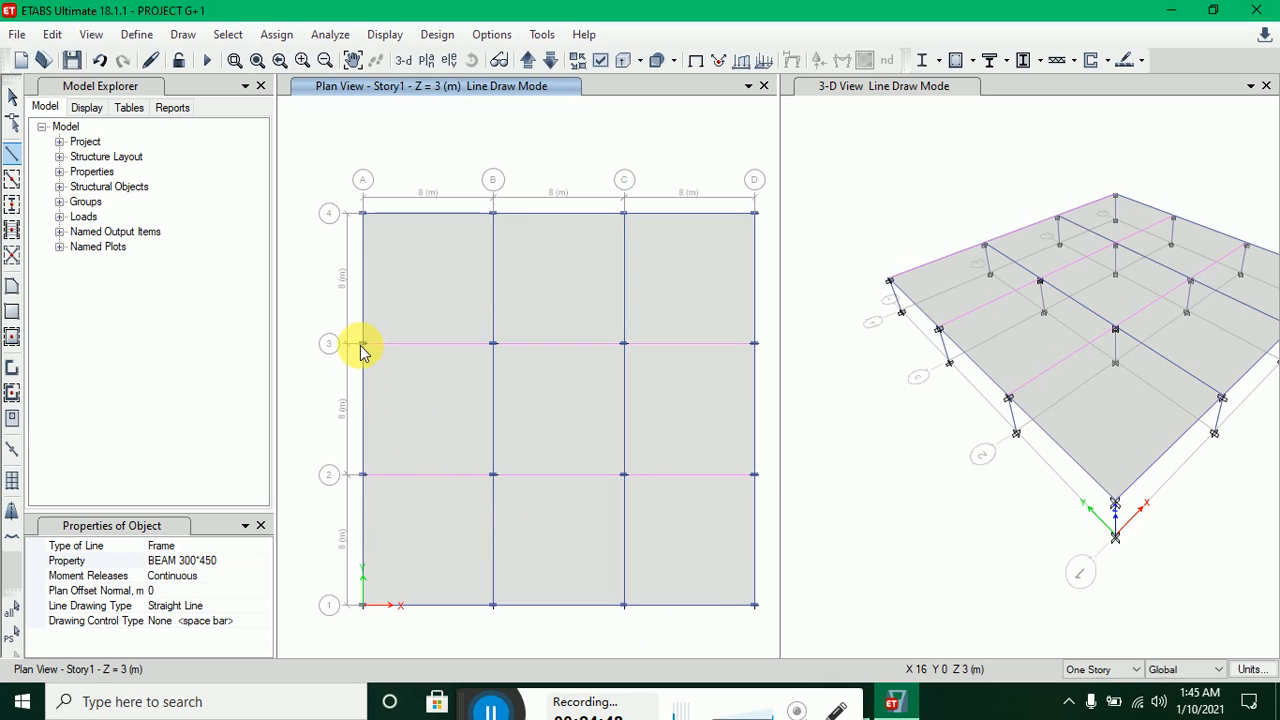
- Try to draw a straight BEAM 300*450 frame along grid line 3 from grid line A to D, and undo it
{"action": "right_click", "coordinate": [438, 413]}
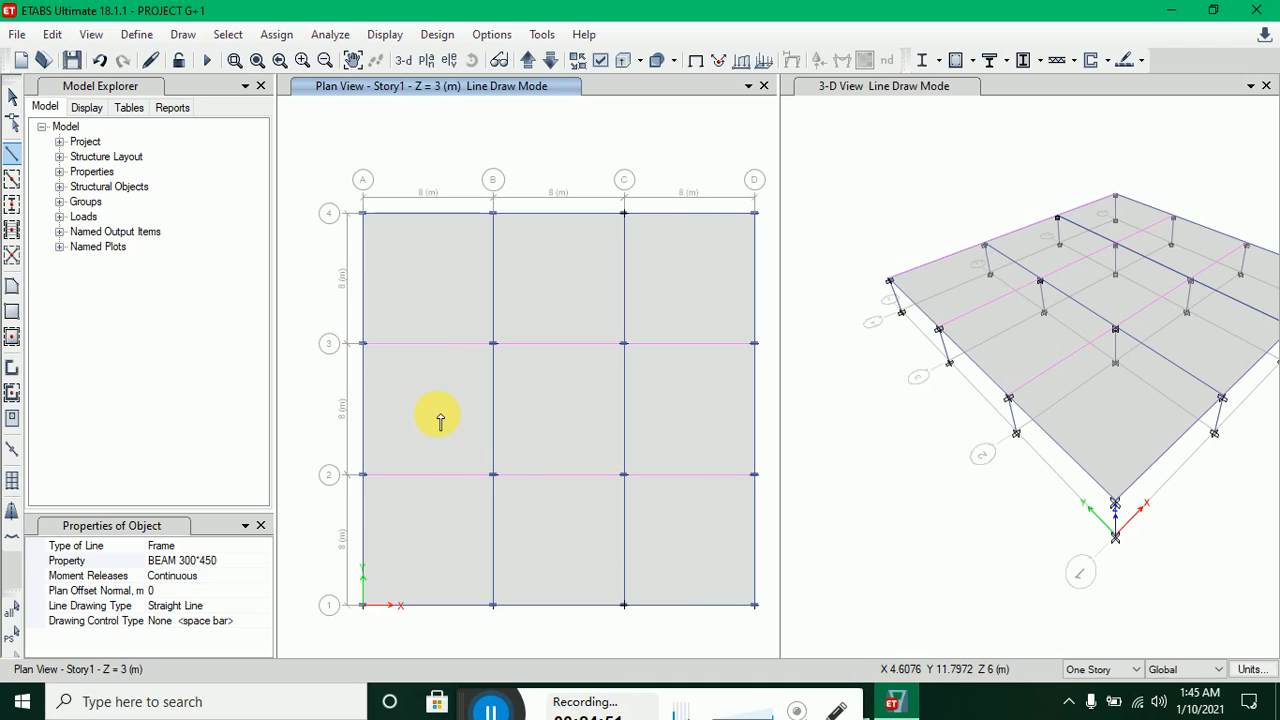
{"action": "left_click", "coordinate": [365, 345]}
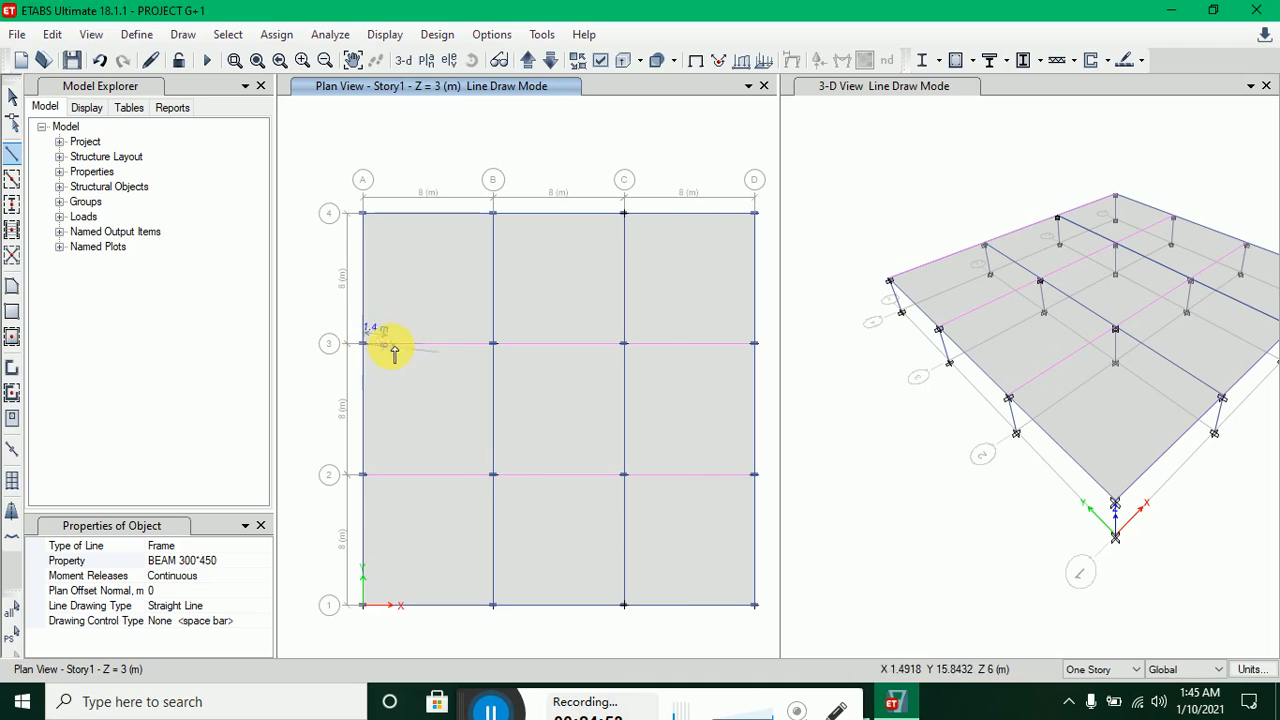
{"action": "left_click", "coordinate": [757, 345]}
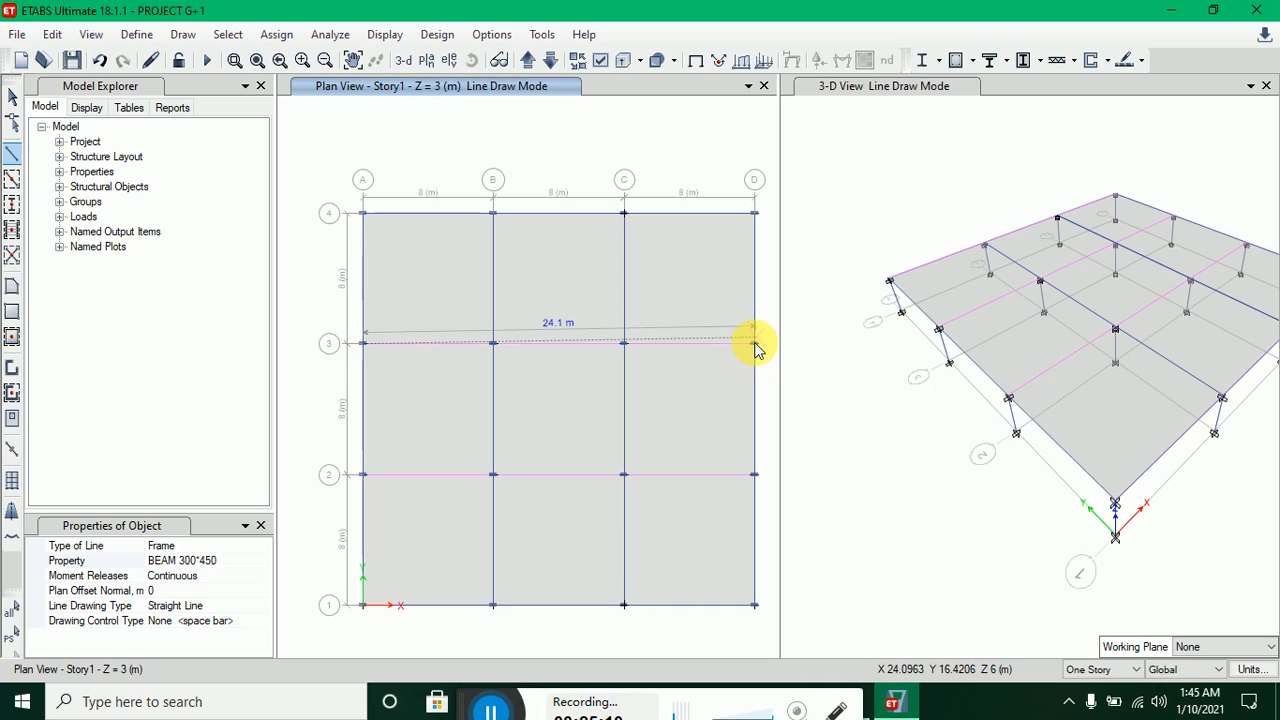
{"action": "left_click", "coordinate": [757, 345]}
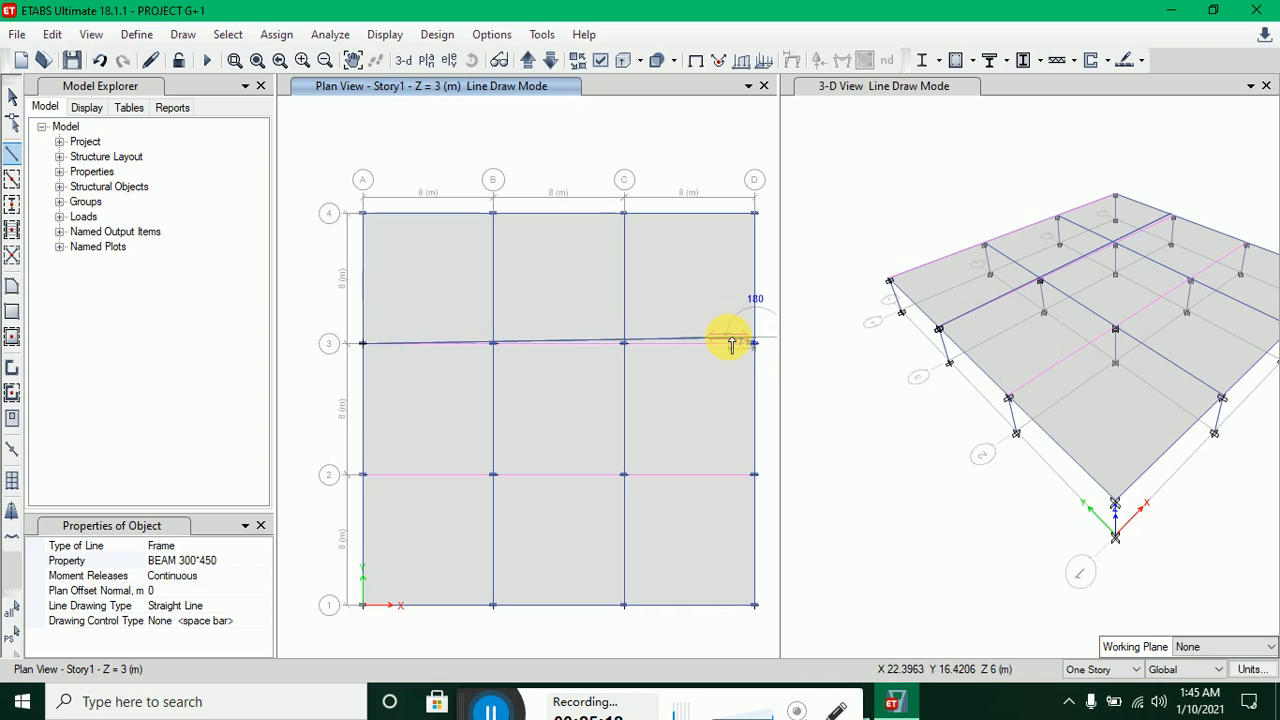
{"action": "key", "text": "ctrl+z"}
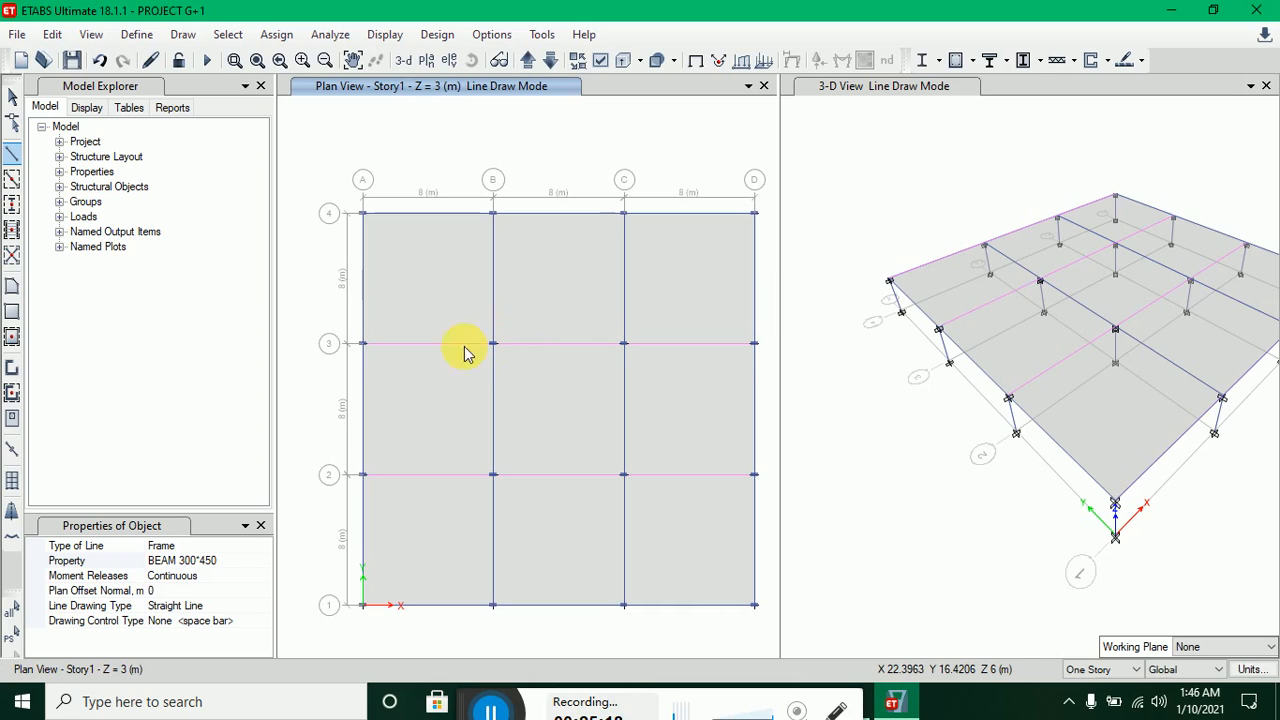
{"action": "left_click", "coordinate": [812, 462]}
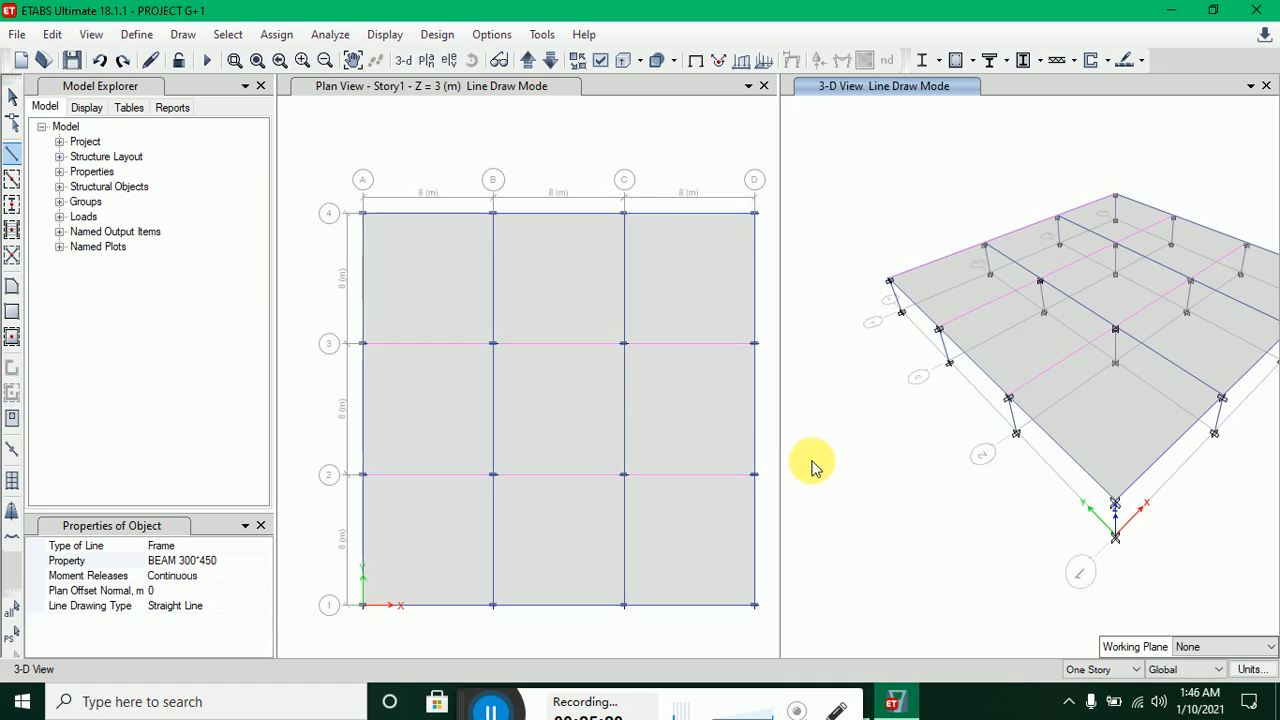
{"action": "left_click", "coordinate": [698, 181]}
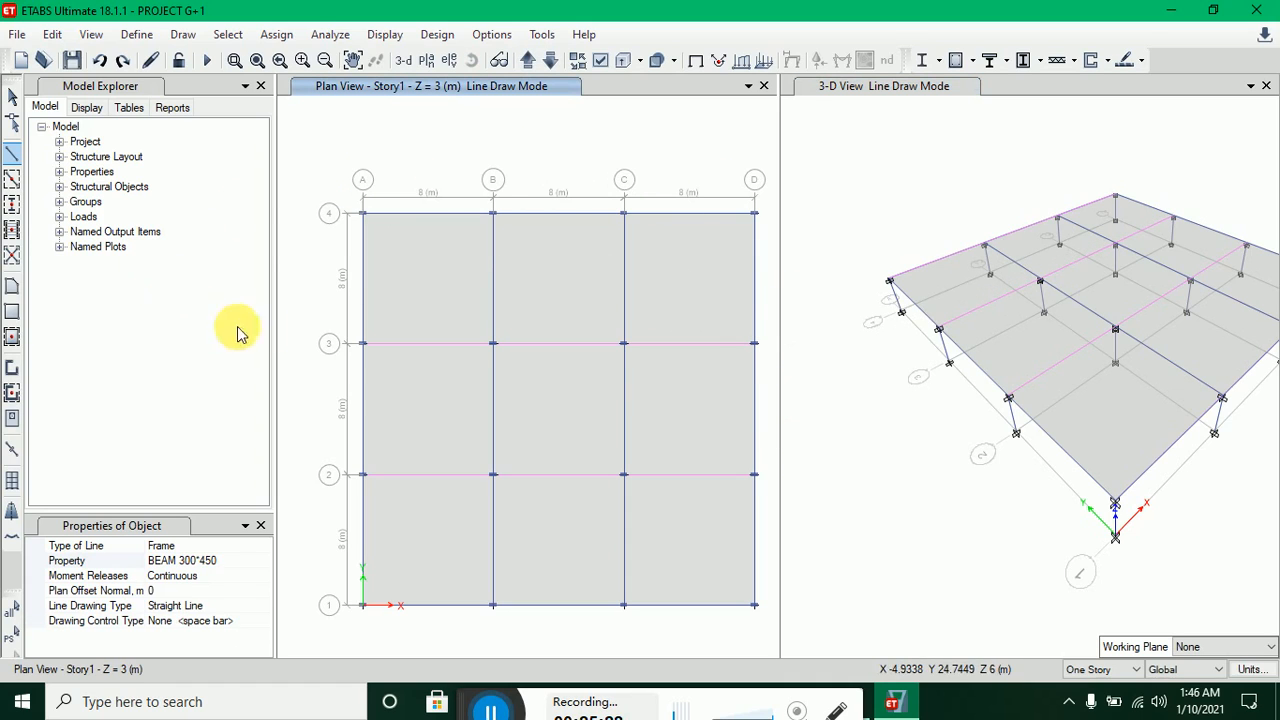
{"action": "left_click", "coordinate": [363, 344]}
{"action": "left_click", "coordinate": [820, 398]}
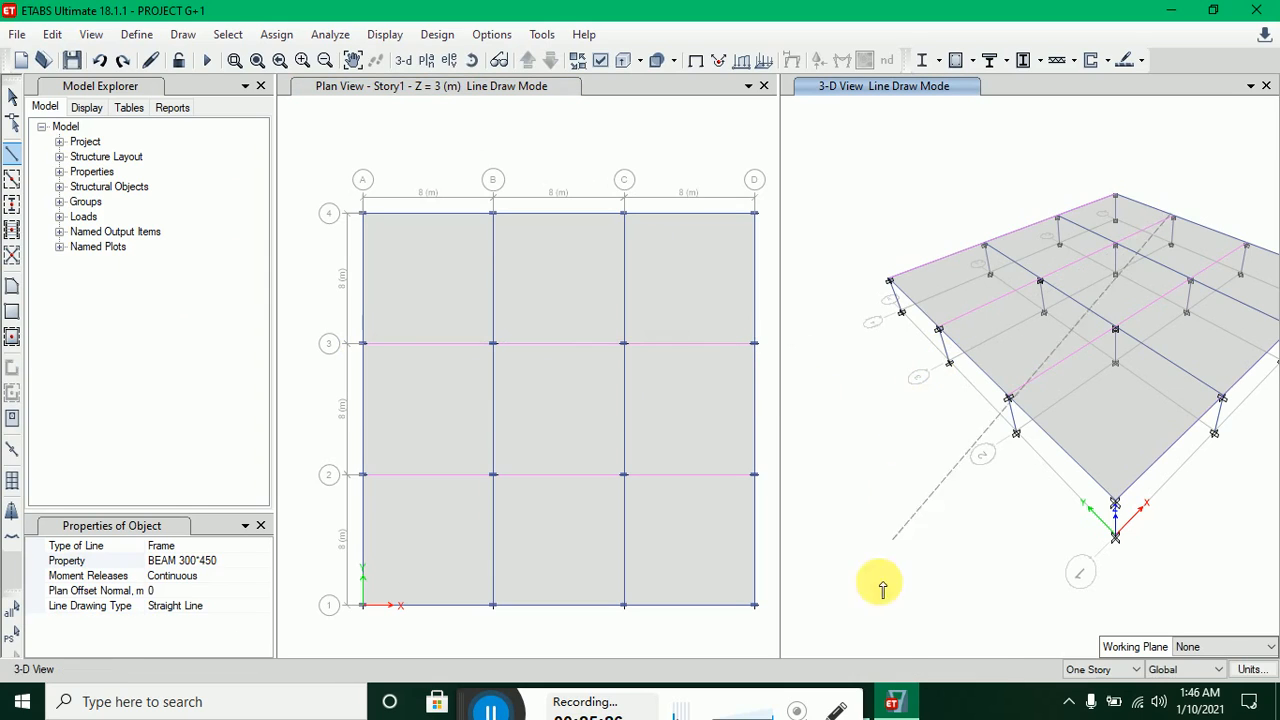
{"action": "key", "text": "Escape"}
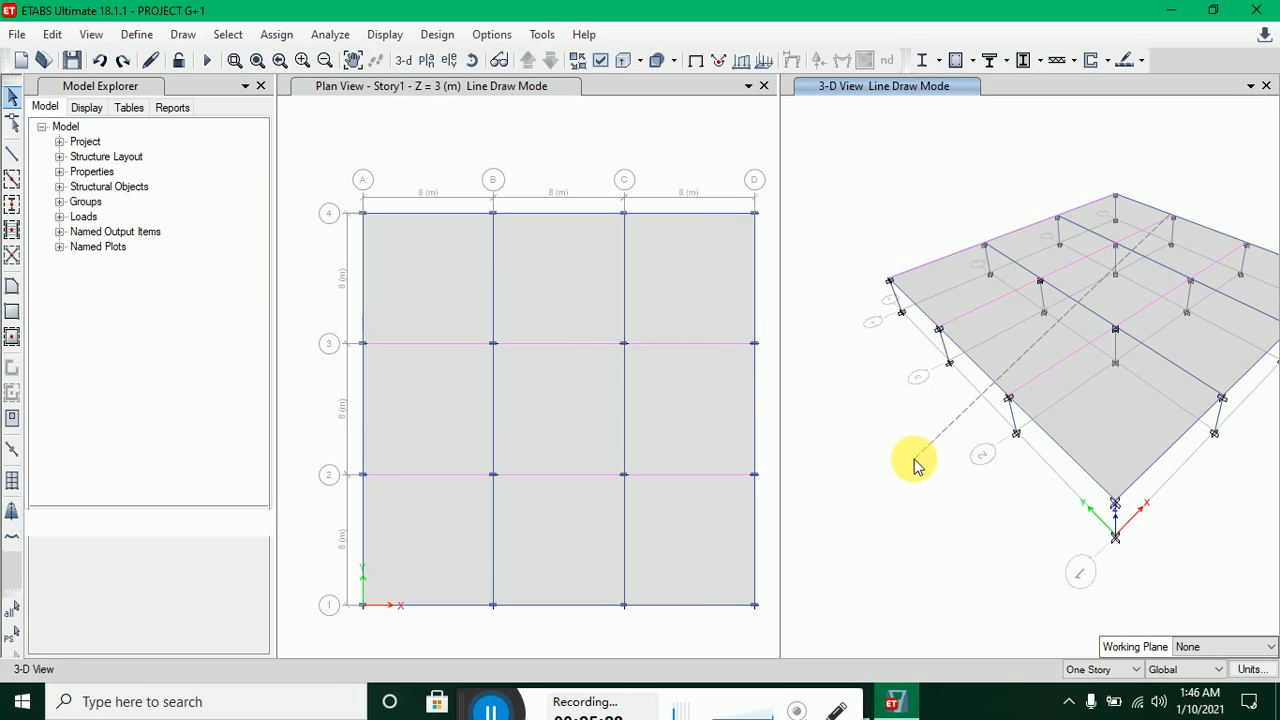
- Draw straight BEAM 300*450 frames along grid lines 3 and 2, each from grid line A to grid line D
{"action": "left_click", "coordinate": [12, 153]}
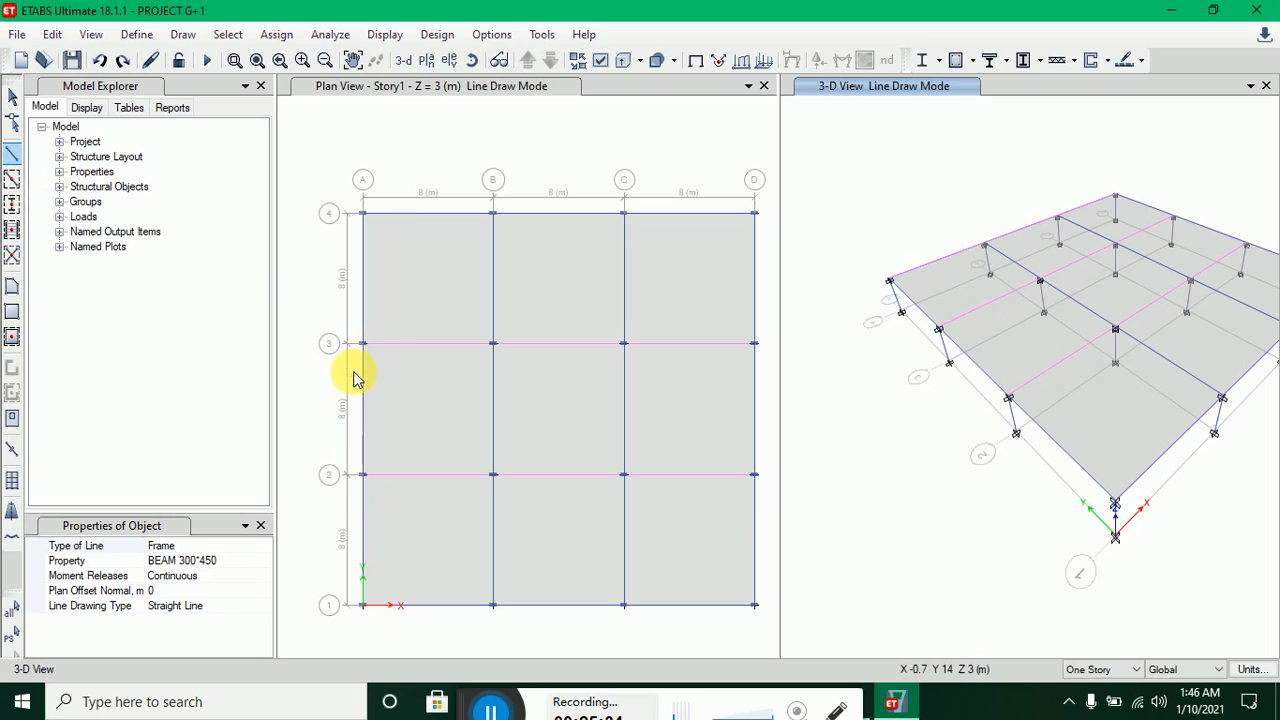
{"action": "left_click", "coordinate": [362, 344]}
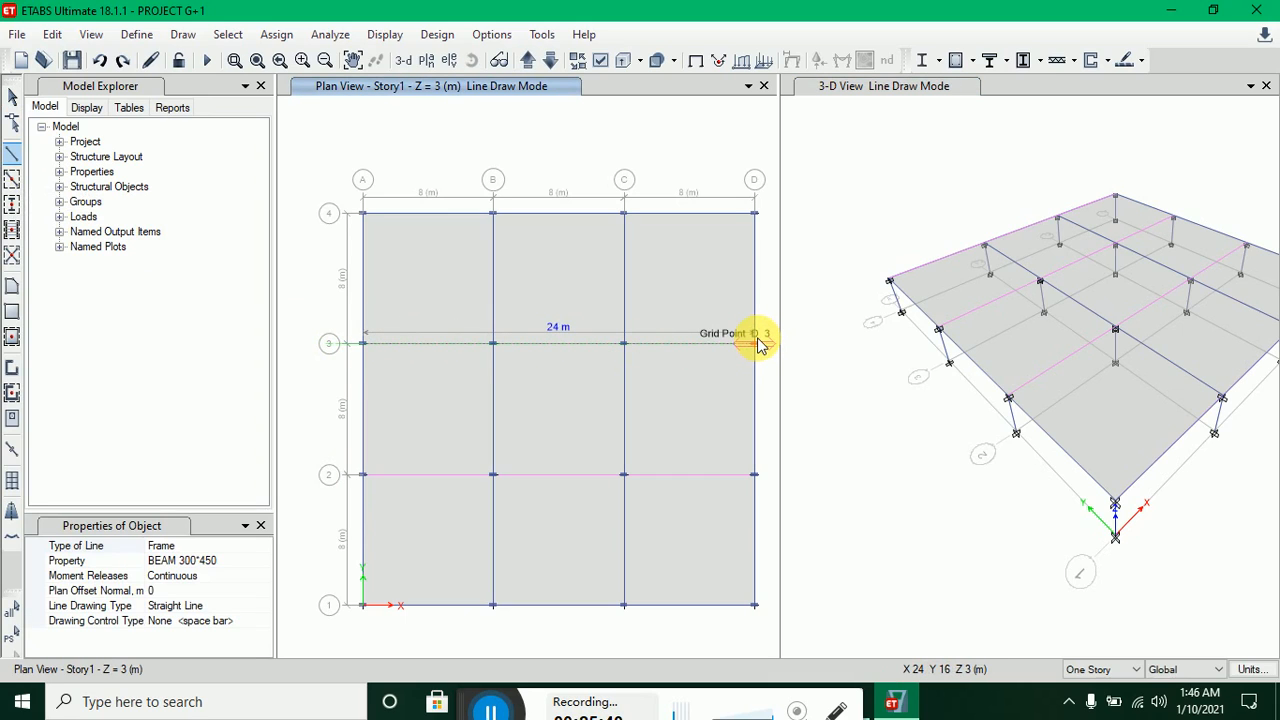
{"action": "left_click", "coordinate": [756, 343]}
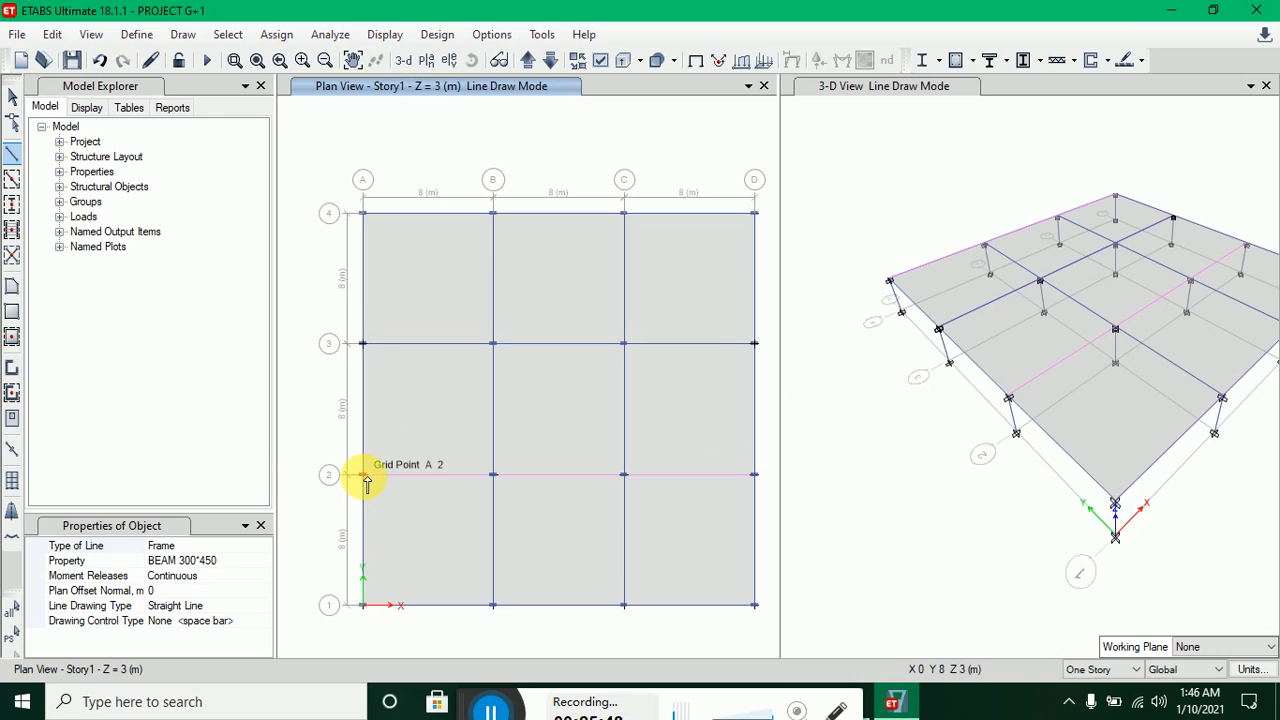
{"action": "left_click", "coordinate": [364, 476]}
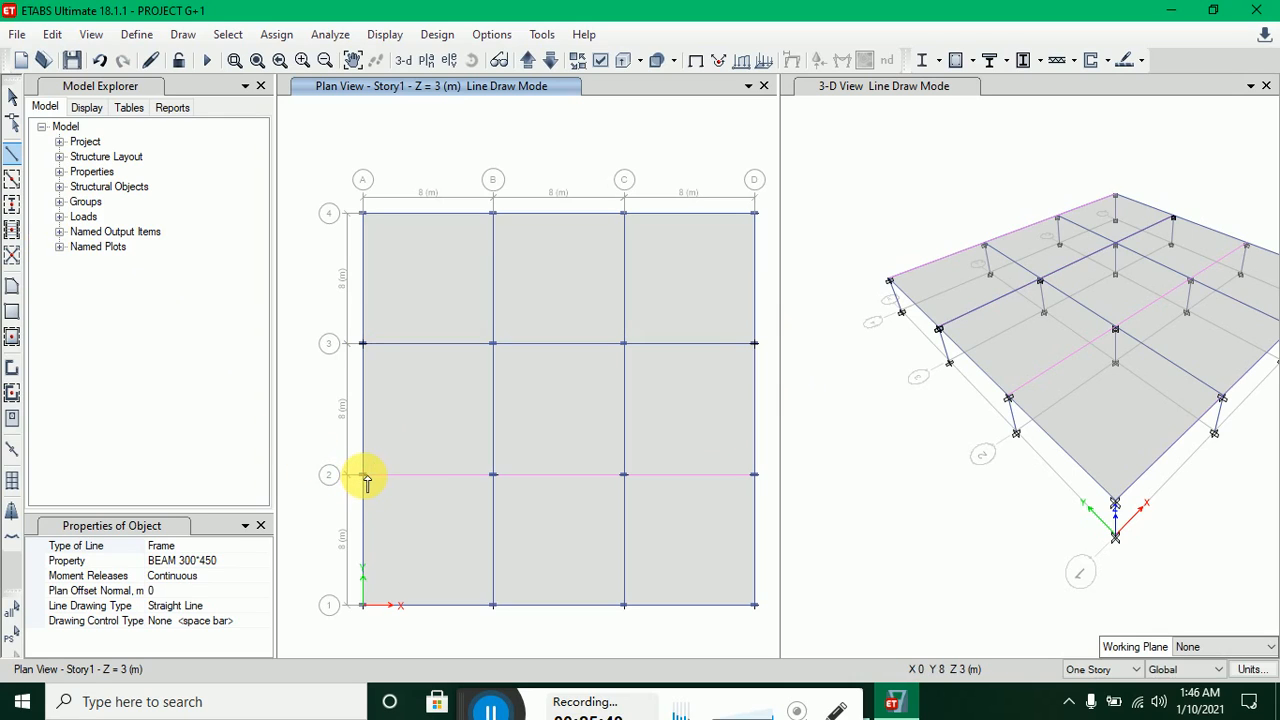
{"action": "double_click", "coordinate": [756, 477]}
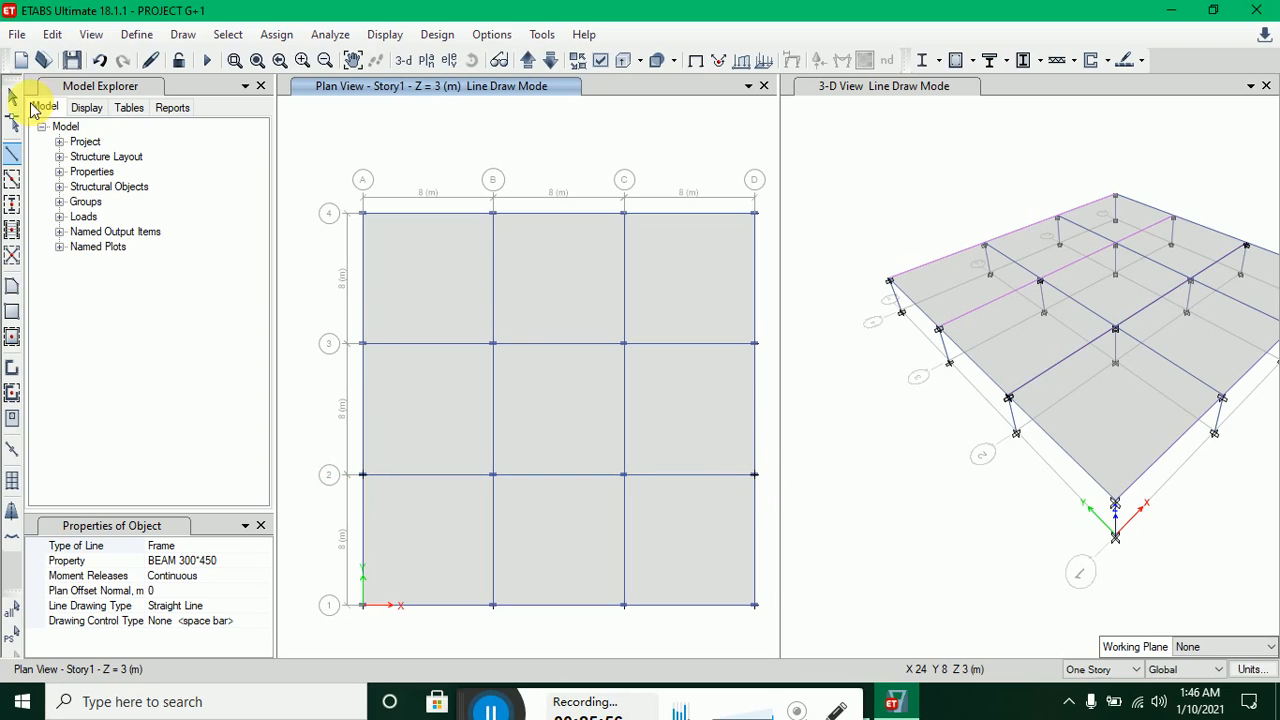
{"action": "left_click", "coordinate": [13, 95]}
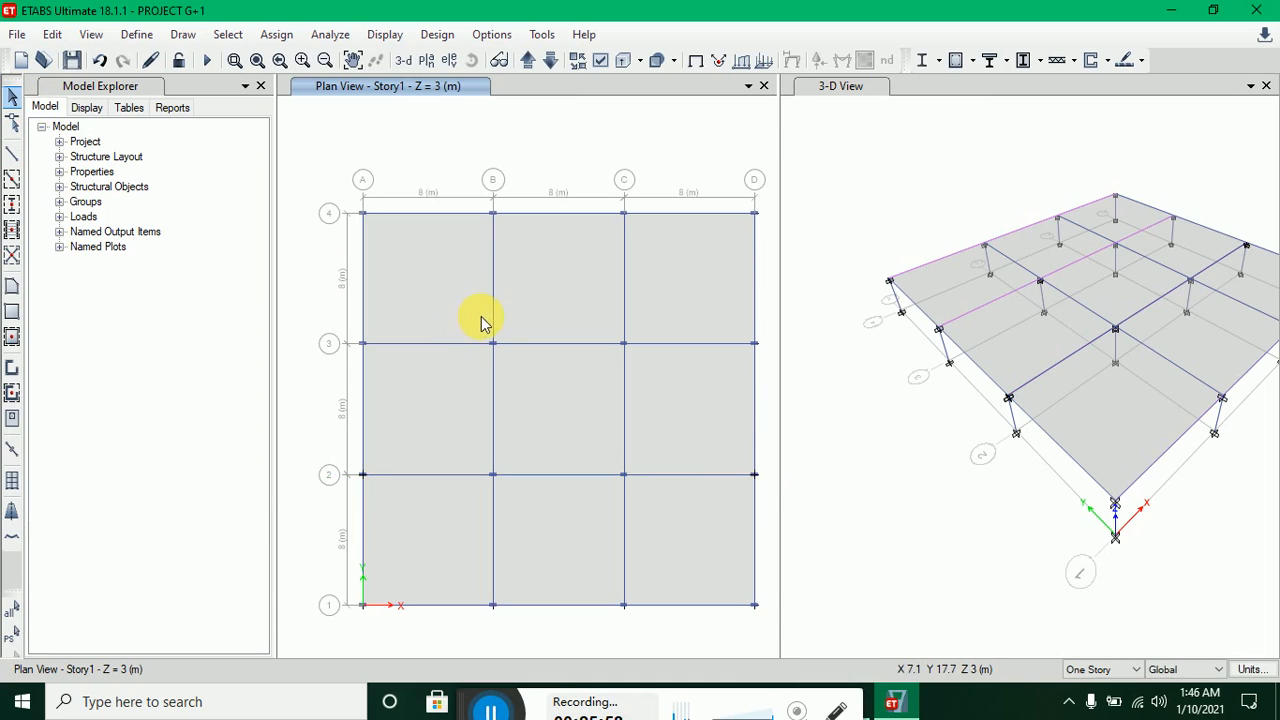
- Check the model with all checks enabled, including trimming or extending frames to fix problems and joint story assignment
{"action": "left_click", "coordinate": [332, 40]}
{"action": "left_click", "coordinate": [345, 58]}
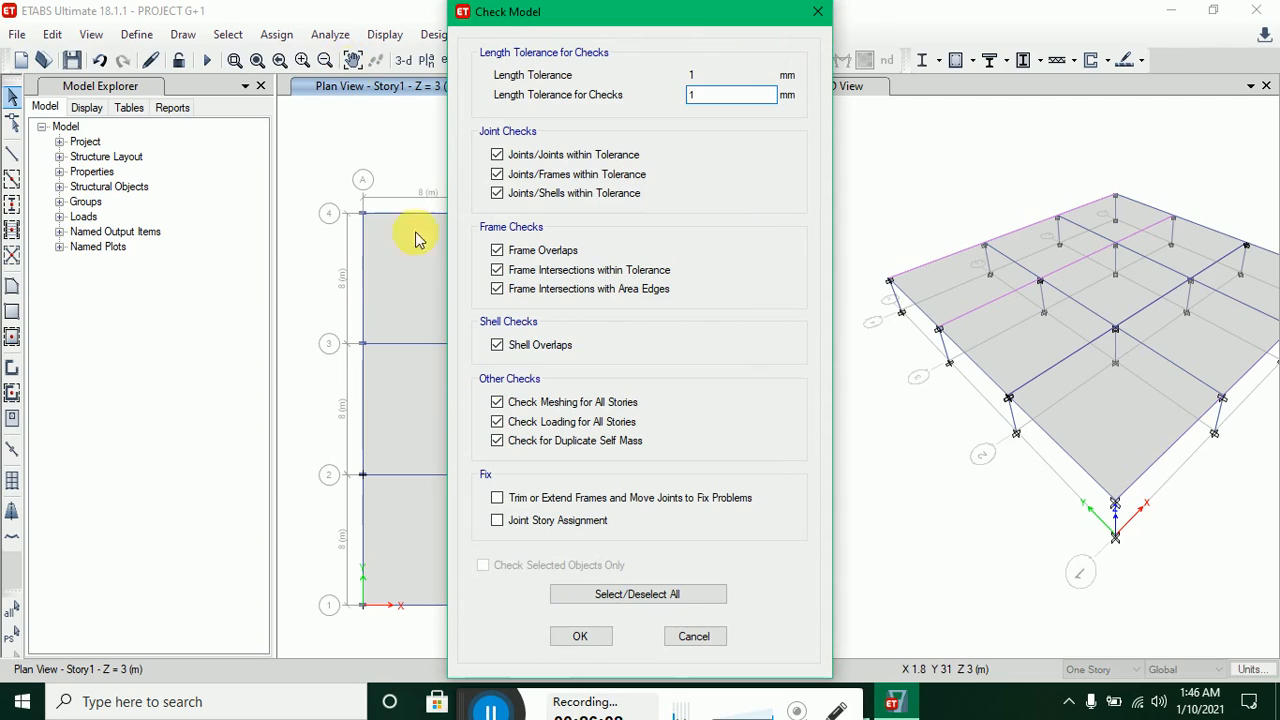
{"action": "left_click", "coordinate": [562, 595]}
{"action": "left_click", "coordinate": [578, 594]}
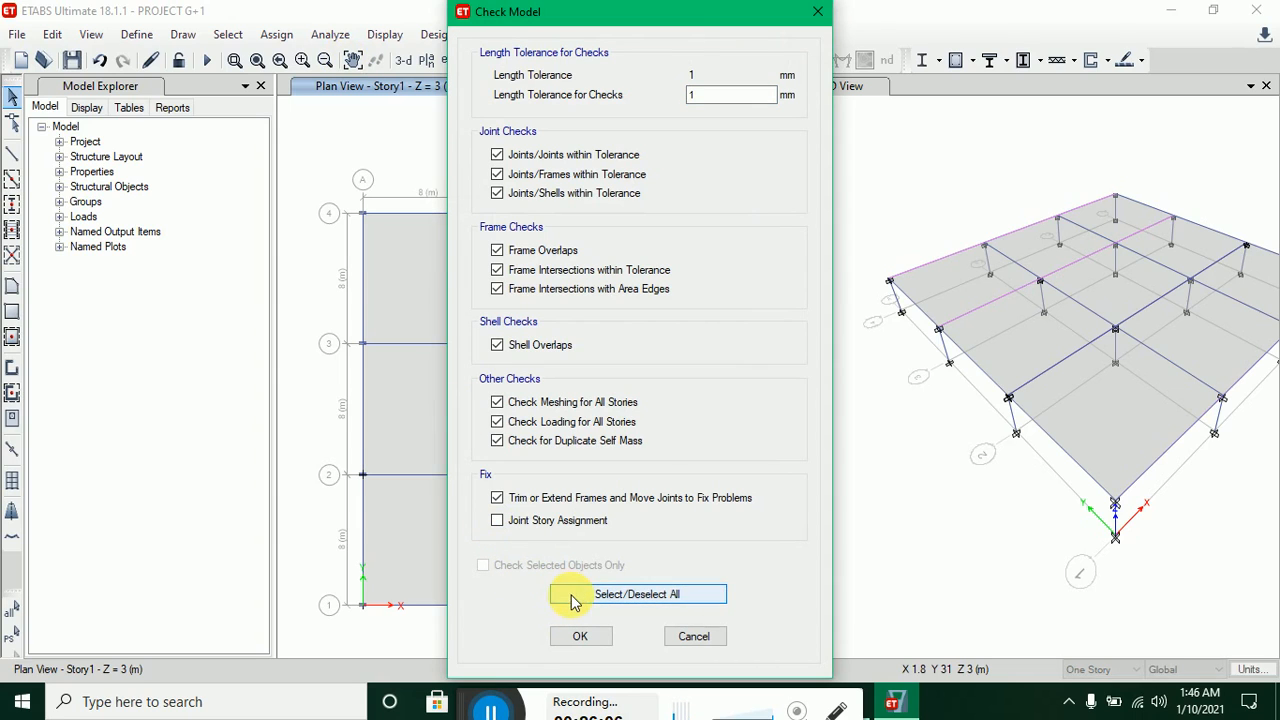
{"action": "left_click", "coordinate": [532, 528]}
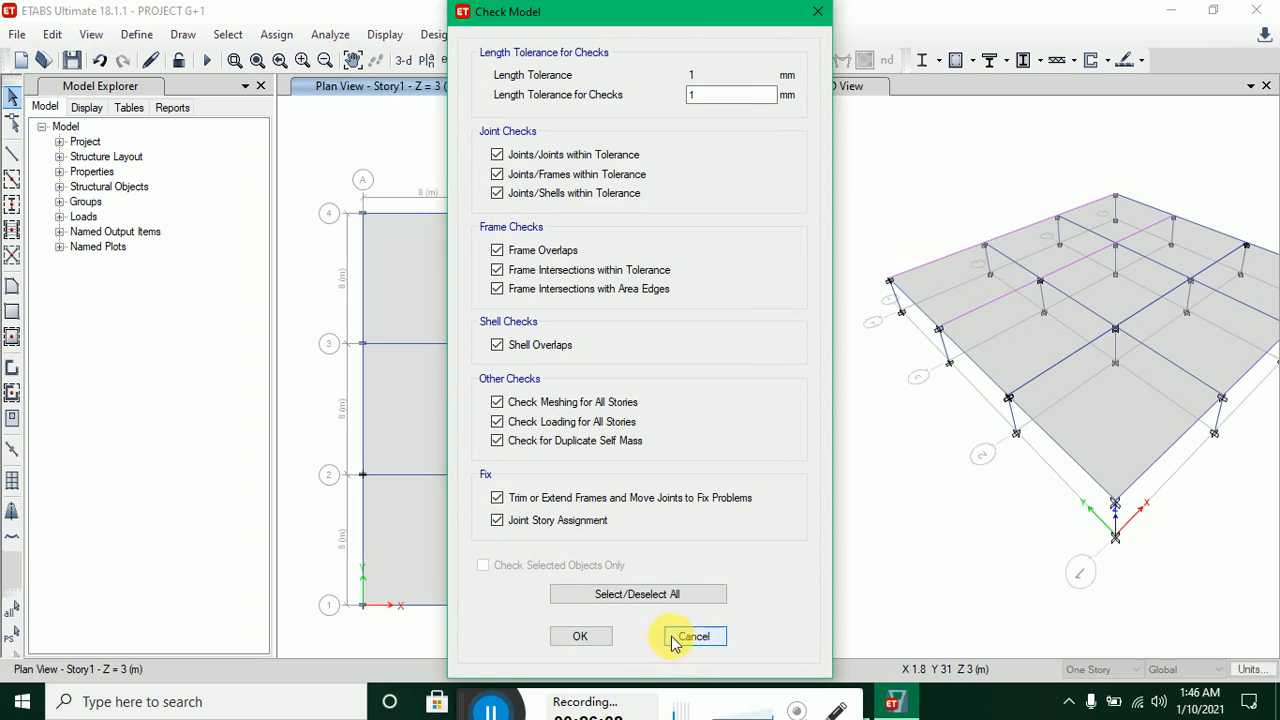
{"action": "left_click", "coordinate": [580, 637]}
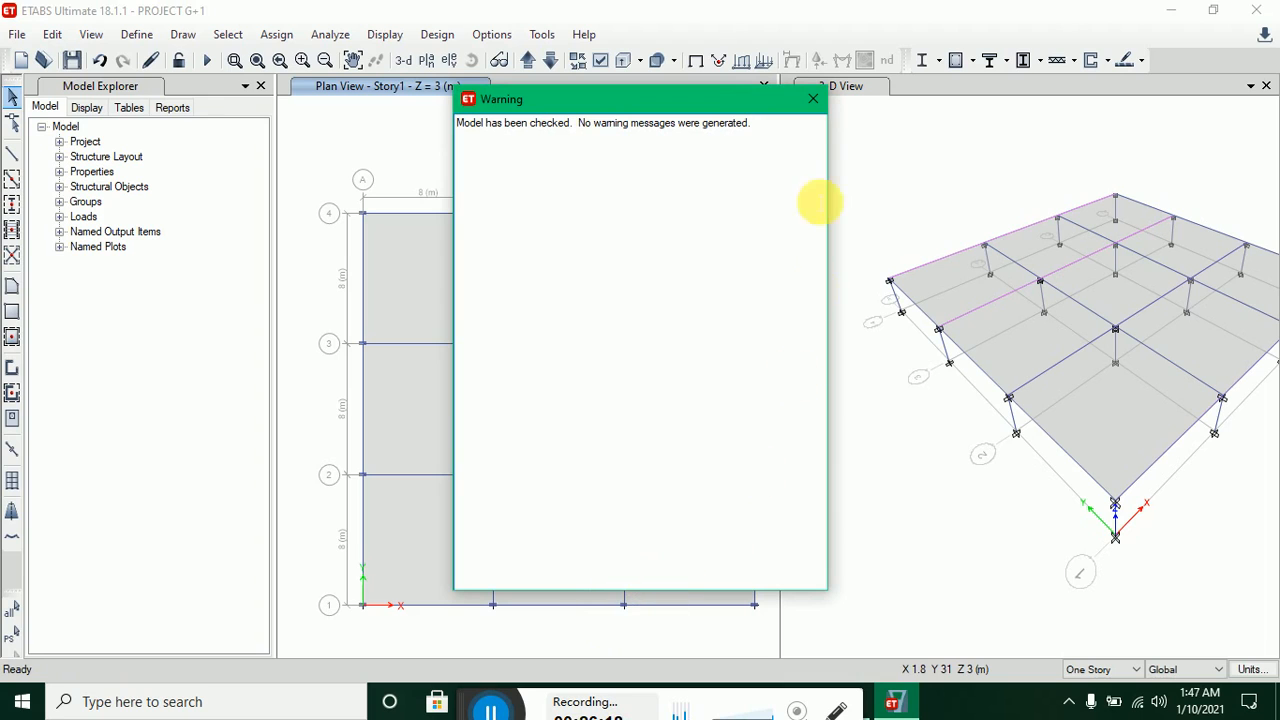
{"action": "left_click", "coordinate": [813, 99]}
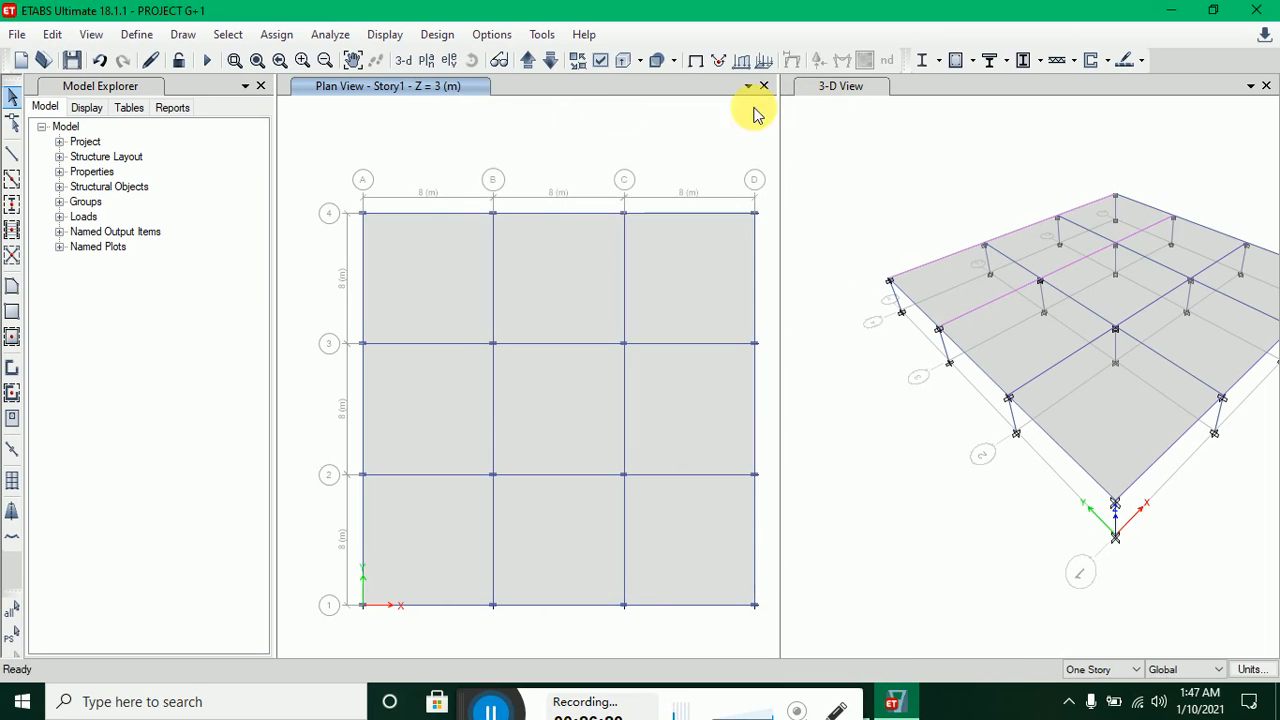
- Run the analysis and inspect the dead load displacements of the slab in the 3-D view
{"action": "left_click", "coordinate": [329, 34]}
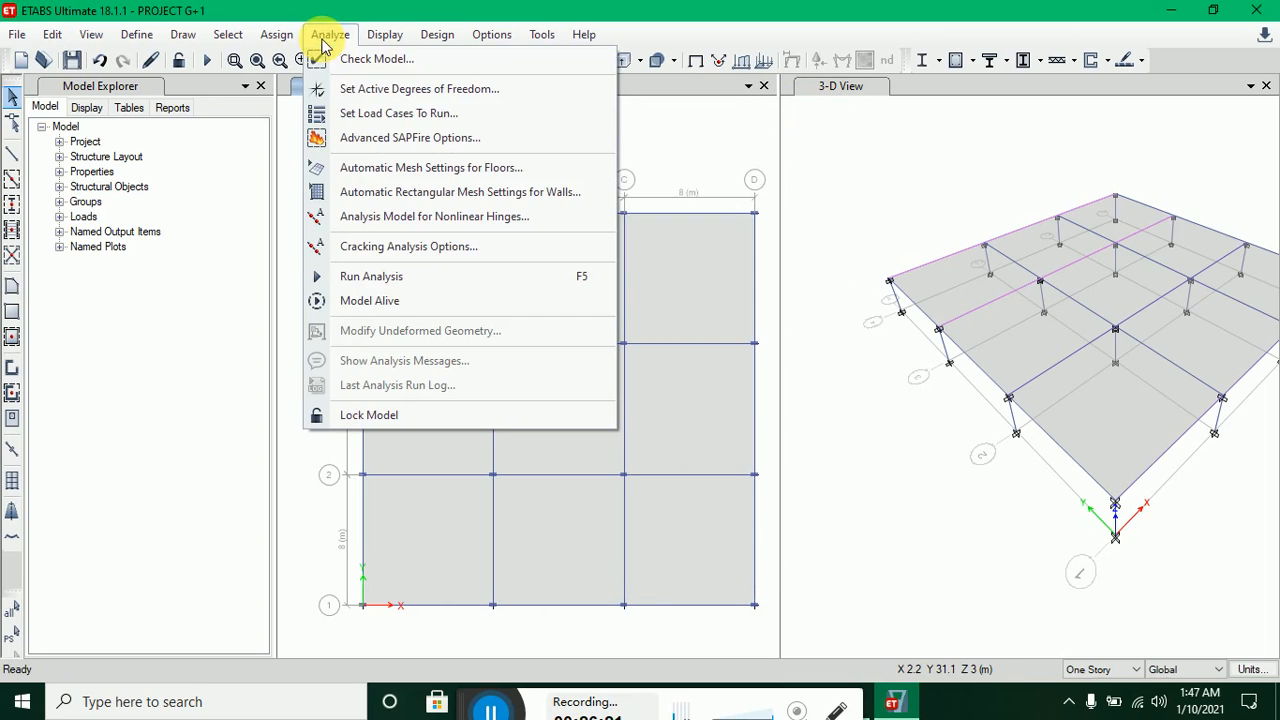
{"action": "left_click", "coordinate": [414, 278]}
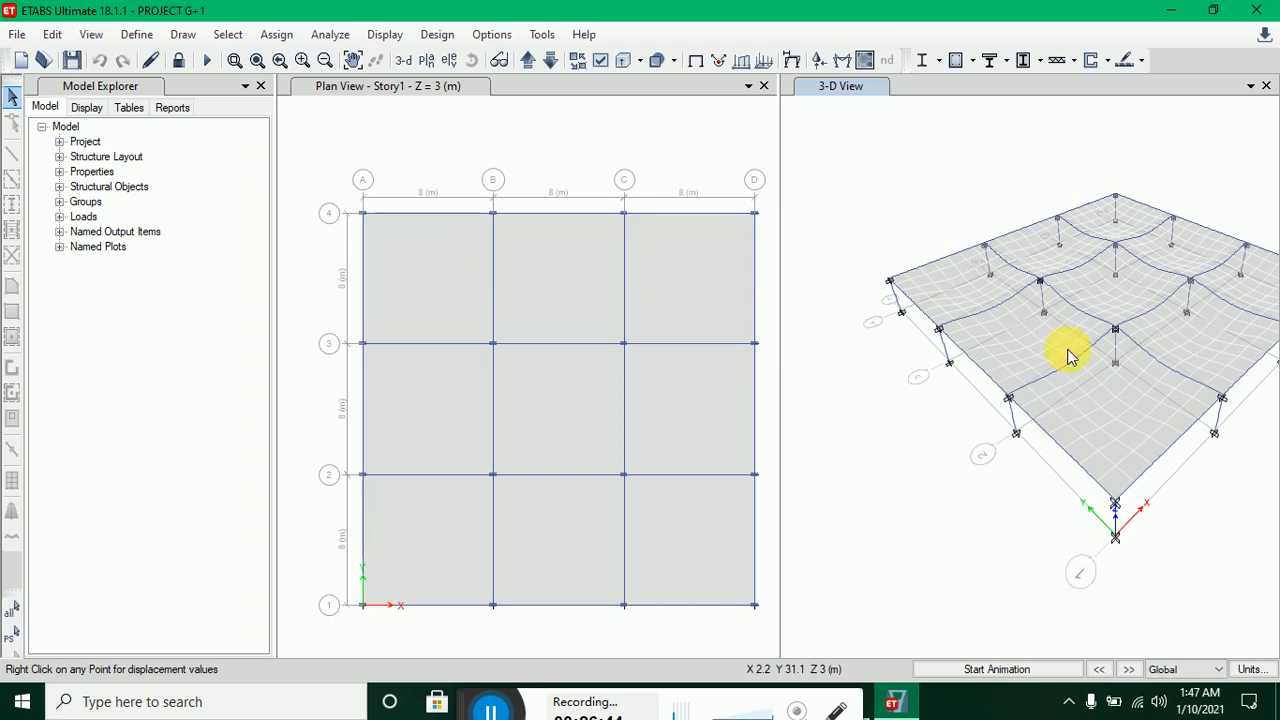
{"action": "right_click", "coordinate": [1086, 298]}
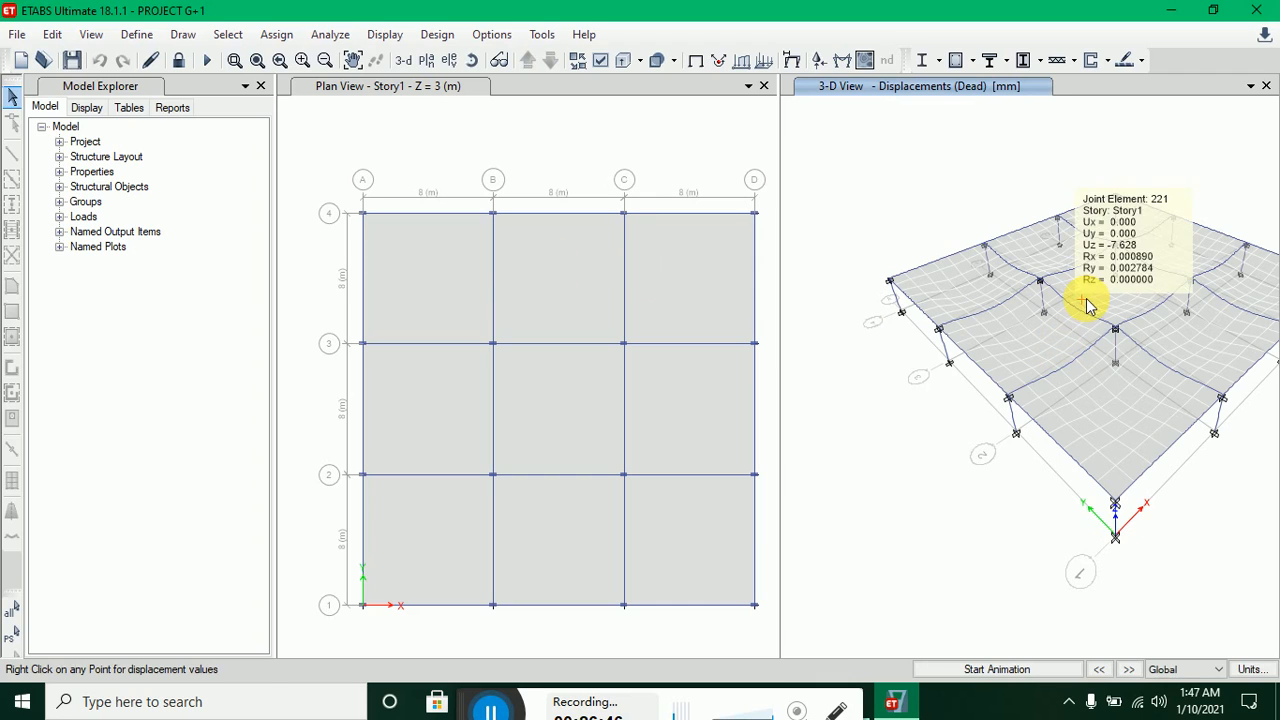
{"action": "right_click", "coordinate": [1117, 218]}
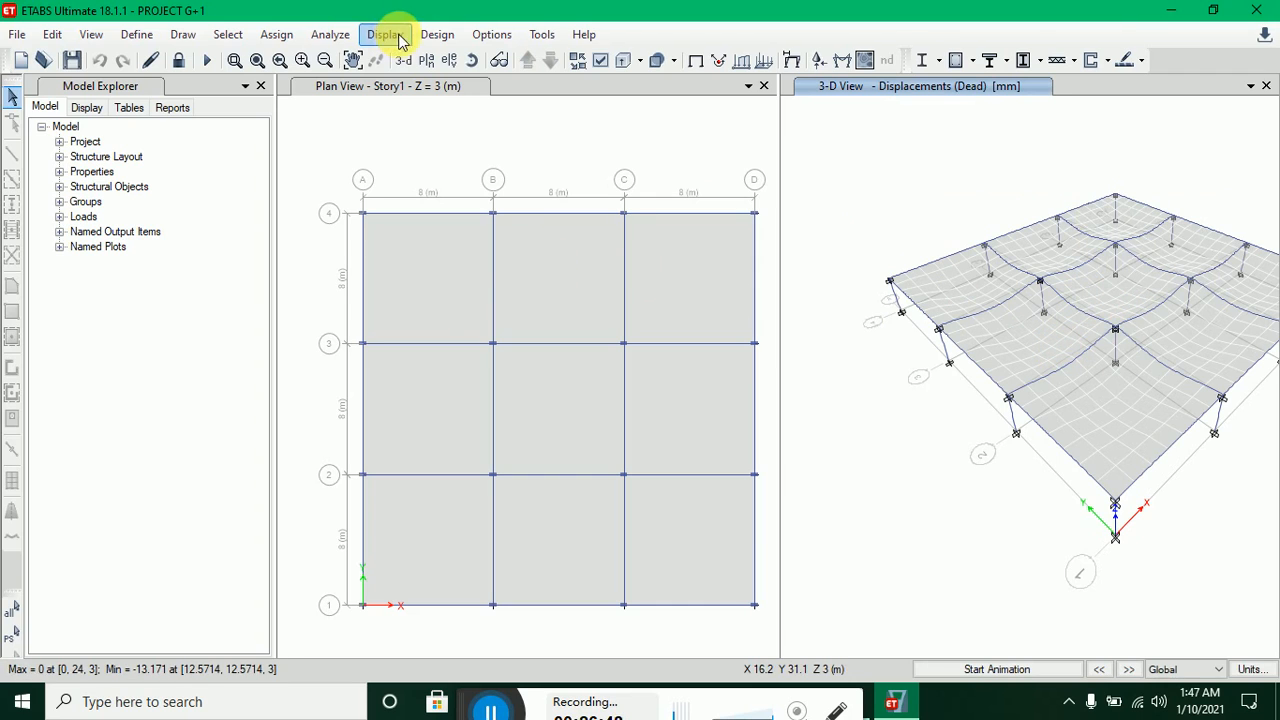
- Run the concrete frame design check on the redrawn beams and activate the 3-D view of the longitudinal reinforcing
{"action": "left_click", "coordinate": [435, 35]}
{"action": "mouse_move", "coordinate": [518, 84]}
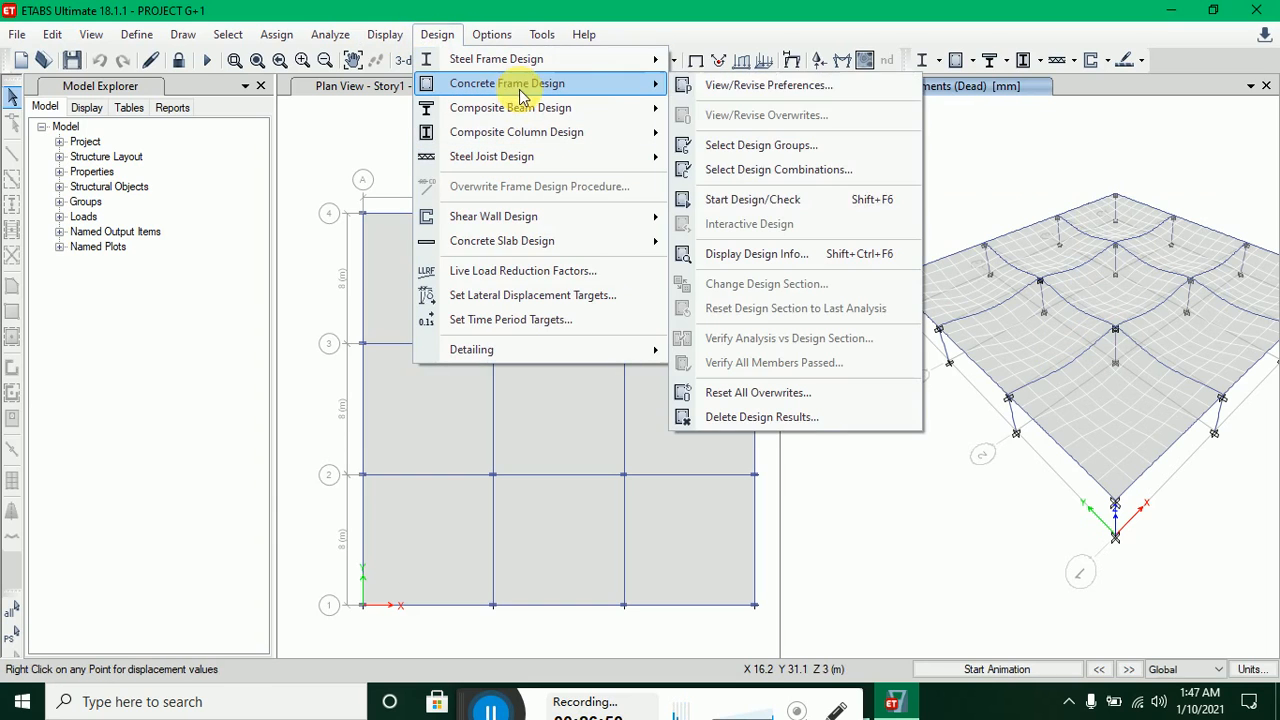
{"action": "left_click", "coordinate": [757, 209]}
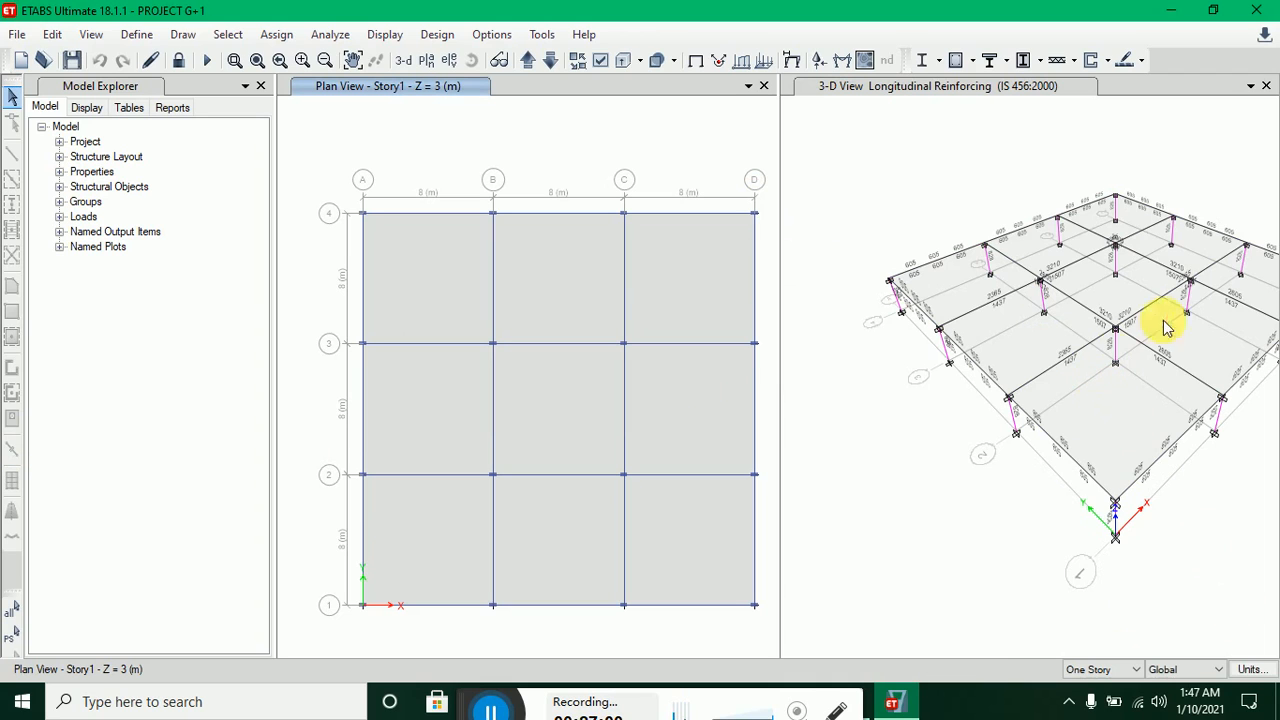
{"action": "left_click", "coordinate": [437, 34]}
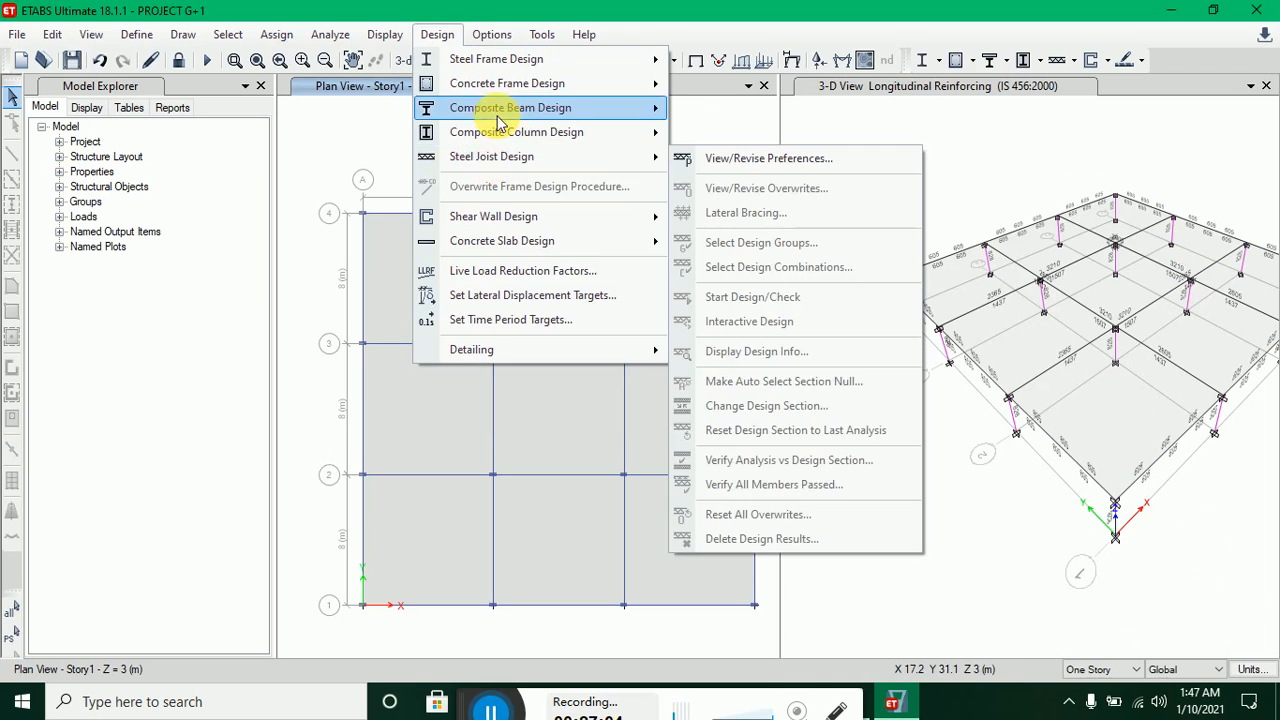
{"action": "mouse_move", "coordinate": [507, 83]}
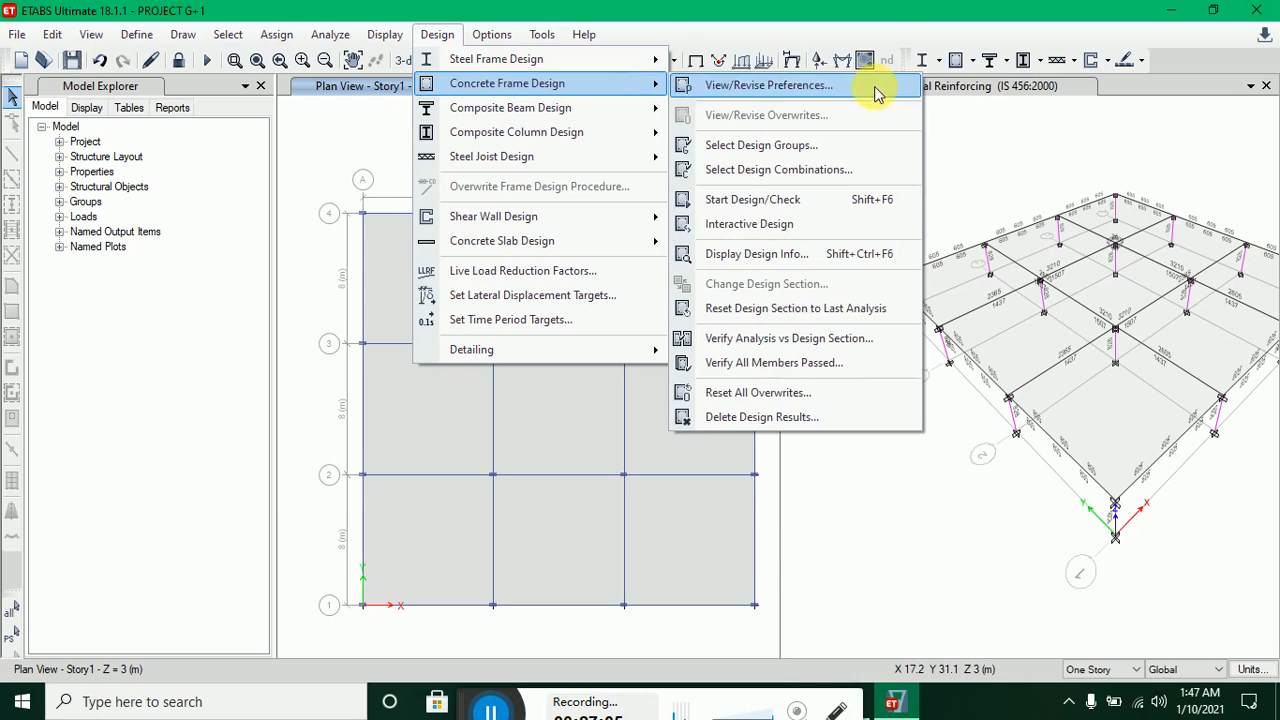
{"action": "left_click", "coordinate": [862, 505]}
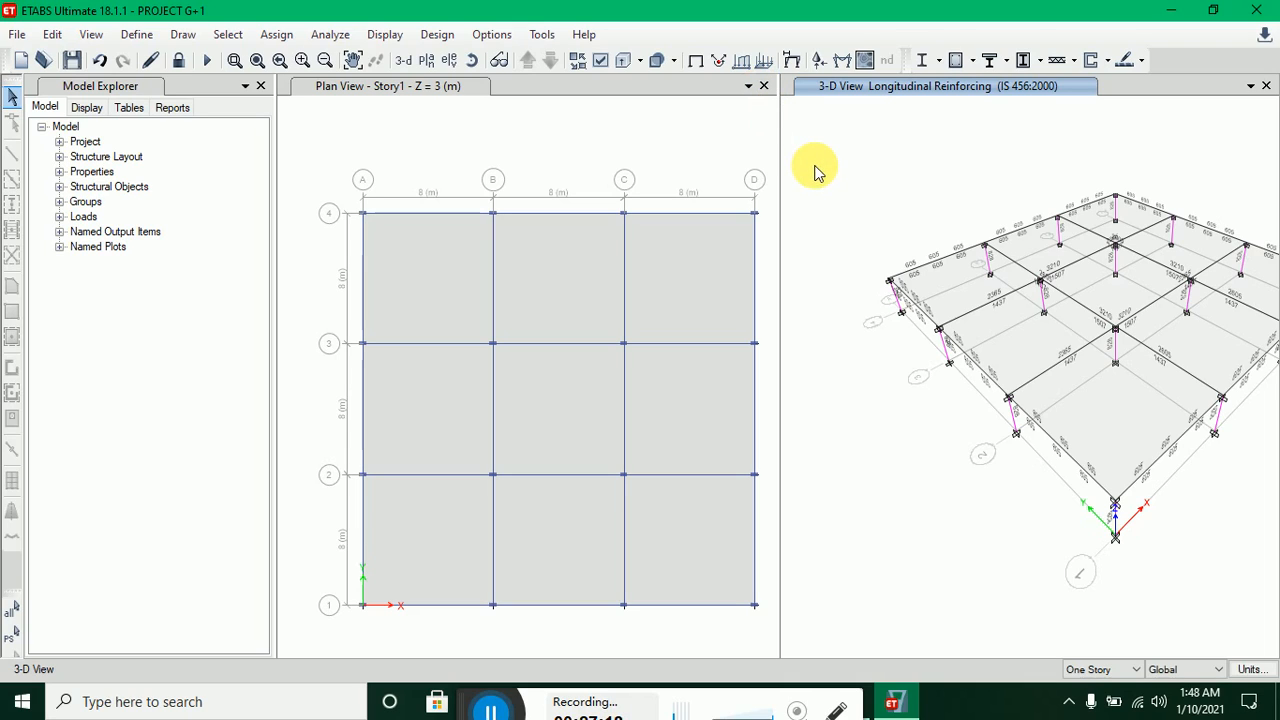
- Close the Story1 plan view and inspect the longitudinal reinforcing of the whole frame in the 3-D view
{"action": "left_click", "coordinate": [764, 88]}
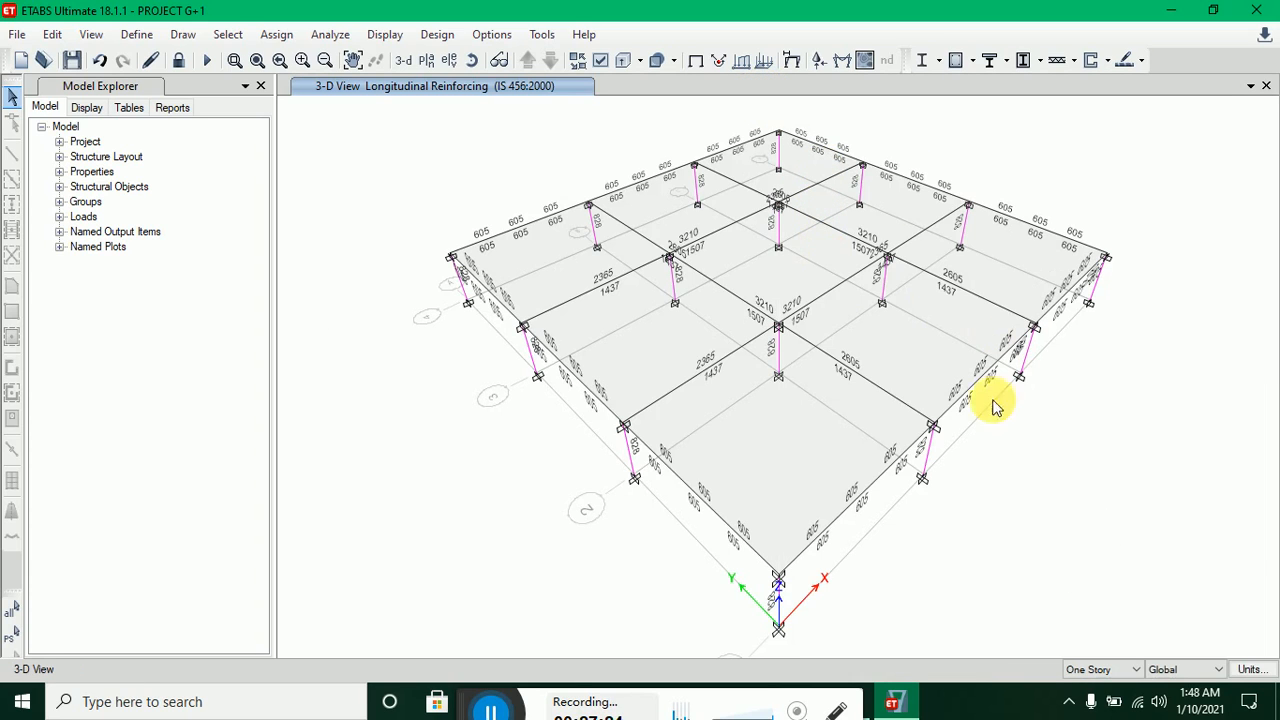
{"action": "mouse_move", "coordinate": [543, 316]}
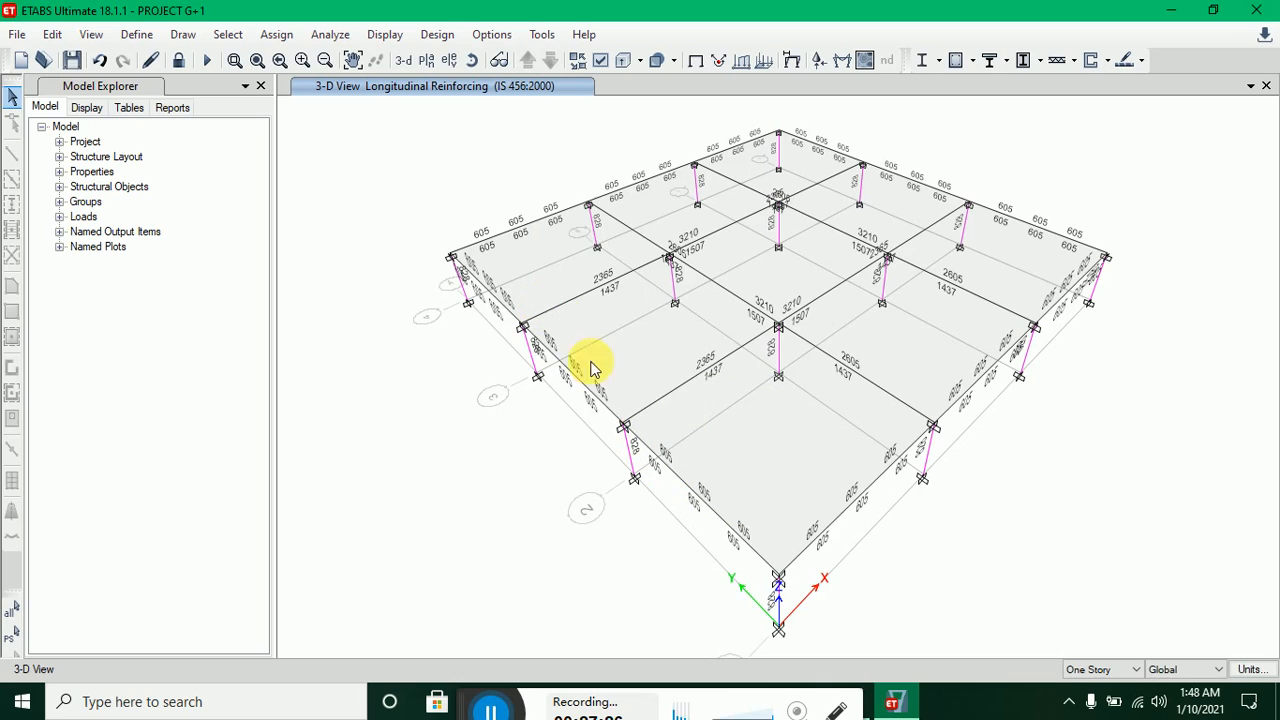
{"action": "middle_click_drag", "start_coordinate": [654, 334], "coordinate": [769, 317]}
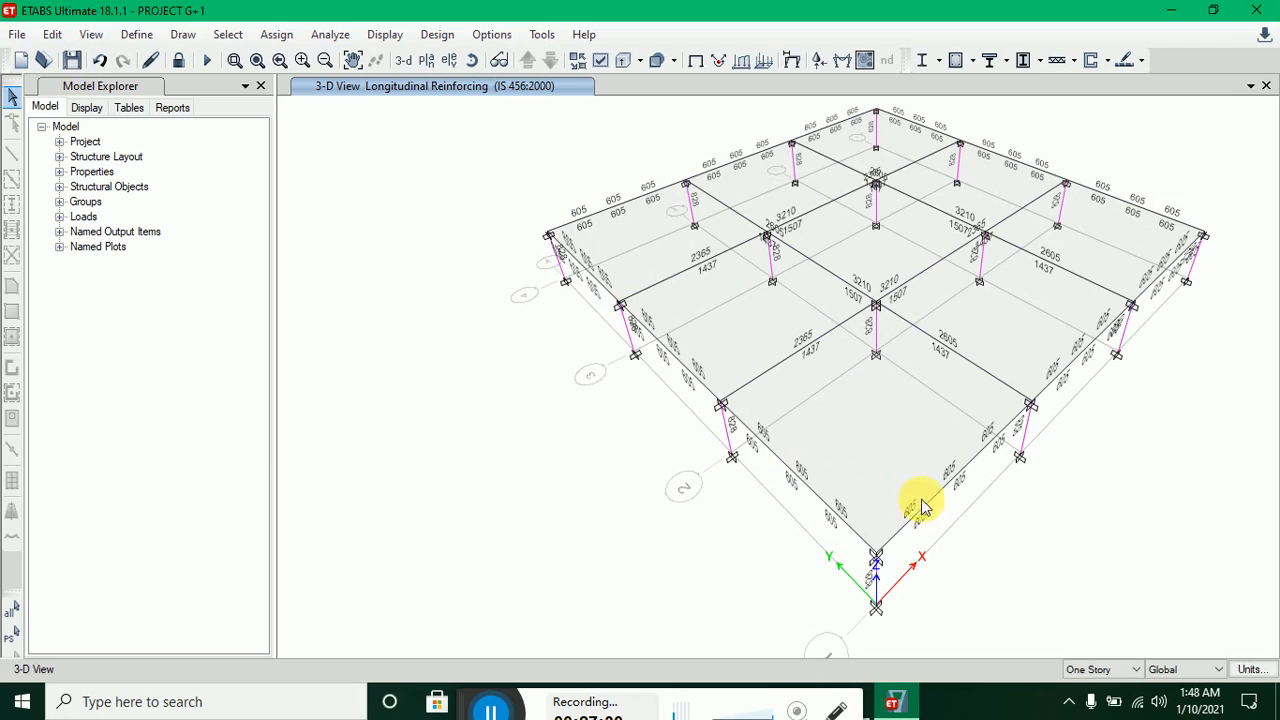
- Display the Rebar Percentage output of the concrete frame design and inspect the beams and columns in the 3-D view
{"action": "left_click", "coordinate": [437, 34]}
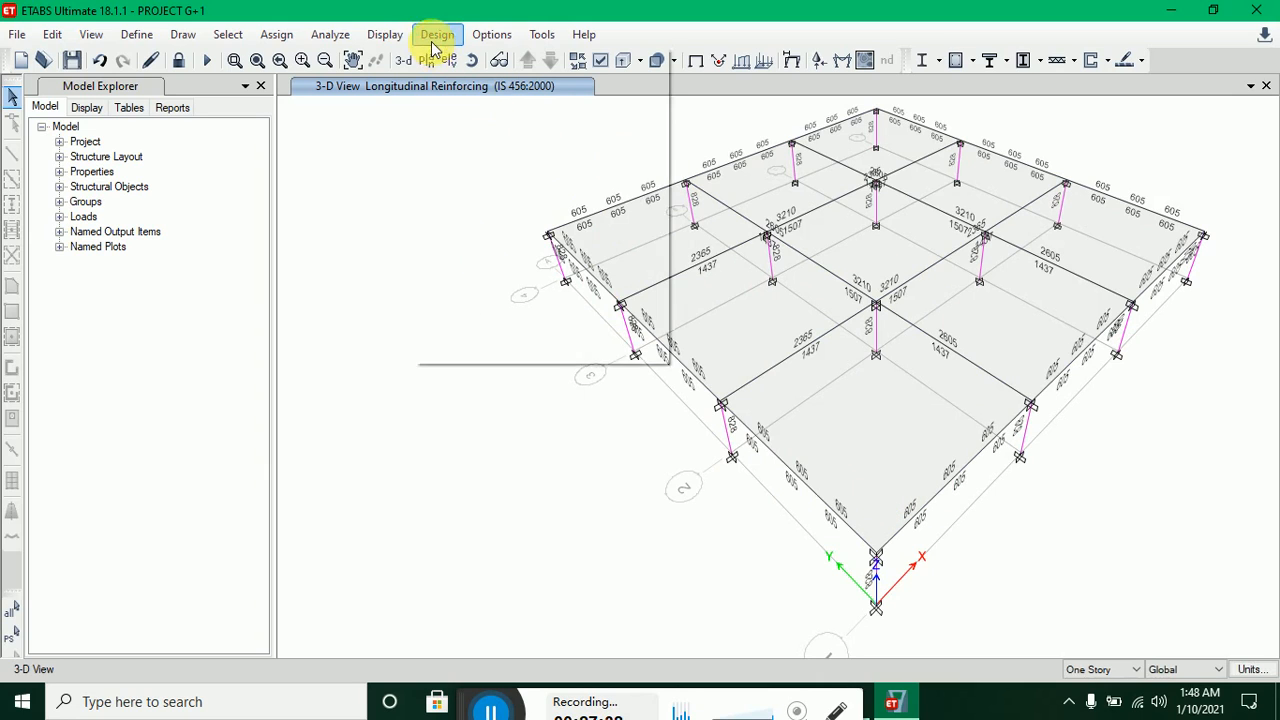
{"action": "mouse_move", "coordinate": [457, 83]}
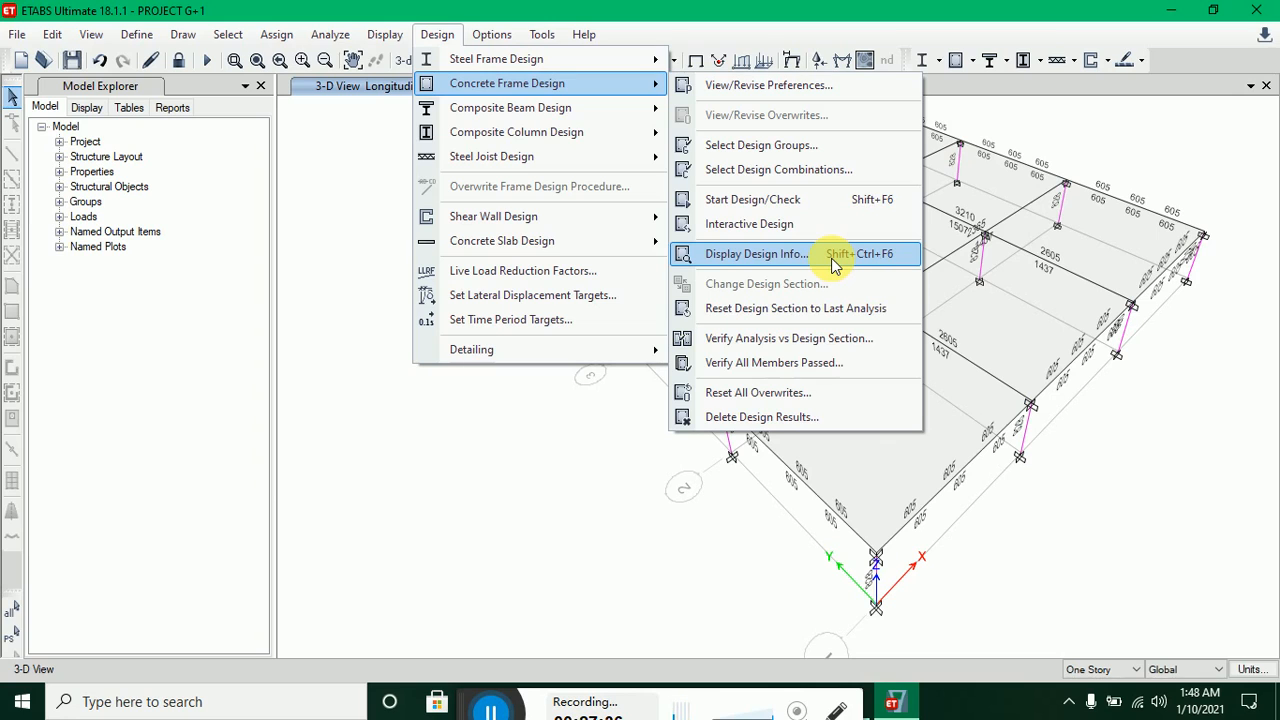
{"action": "left_click", "coordinate": [757, 254]}
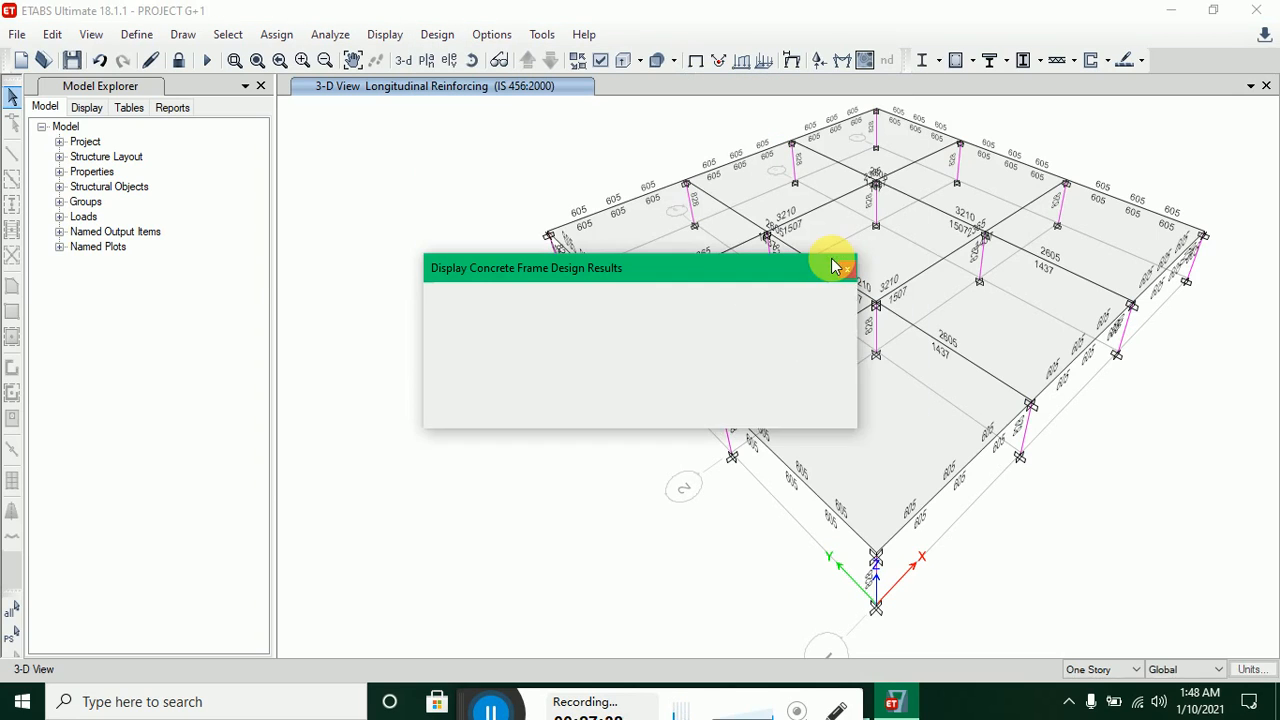
{"action": "left_click", "coordinate": [788, 334]}
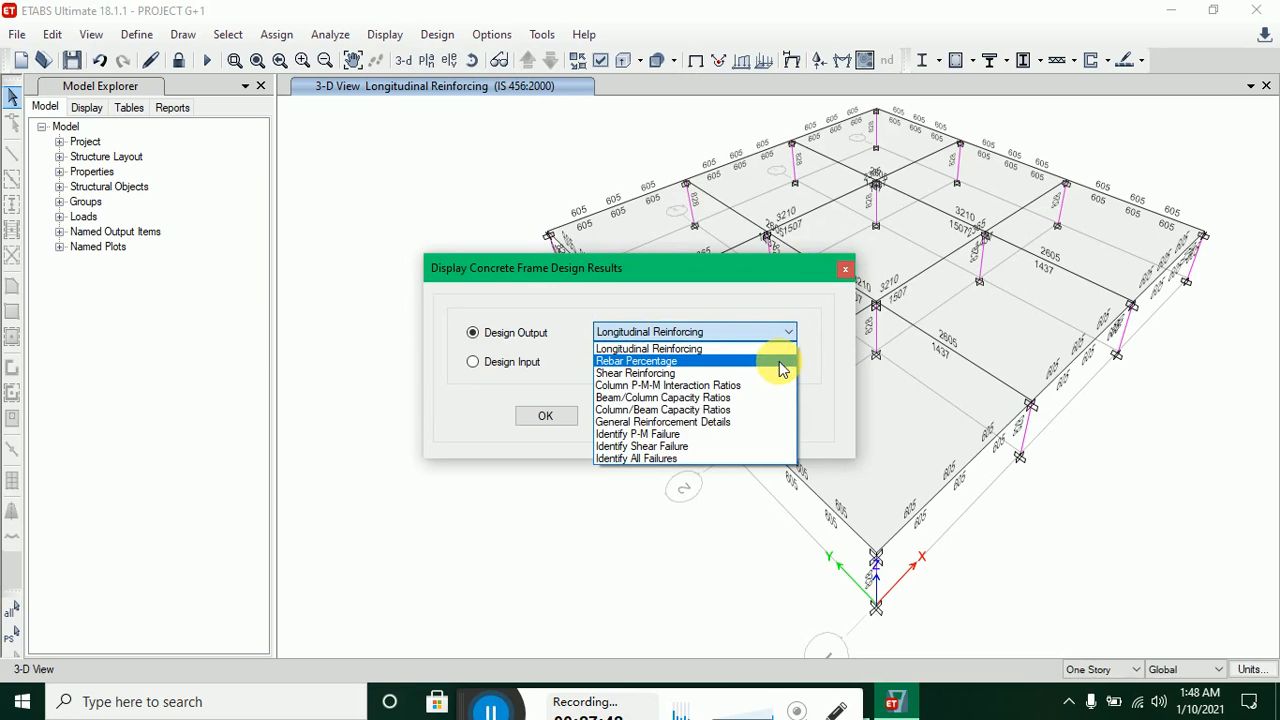
{"action": "left_click", "coordinate": [779, 363]}
{"action": "left_click", "coordinate": [733, 416]}
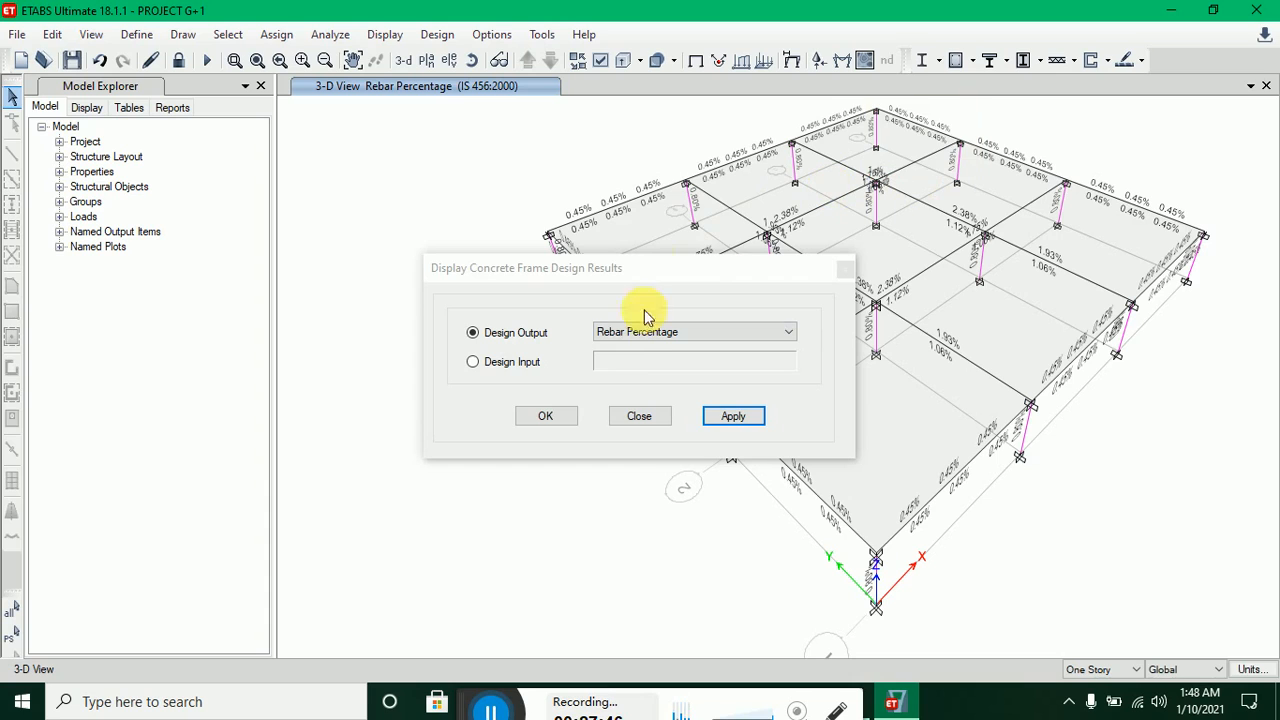
{"action": "left_click", "coordinate": [568, 420]}
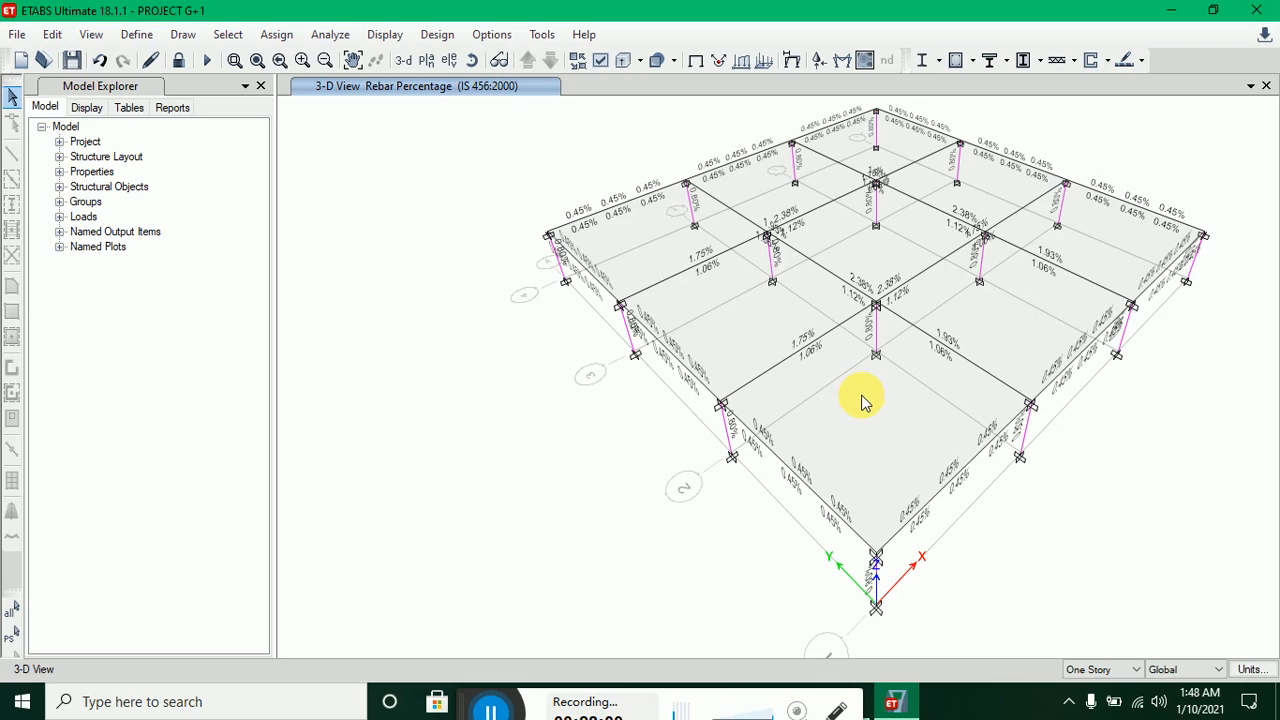
{"action": "left_click", "coordinate": [472, 60]}
{"action": "left_click_drag", "start_coordinate": [870, 300], "coordinate": [890, 326]}
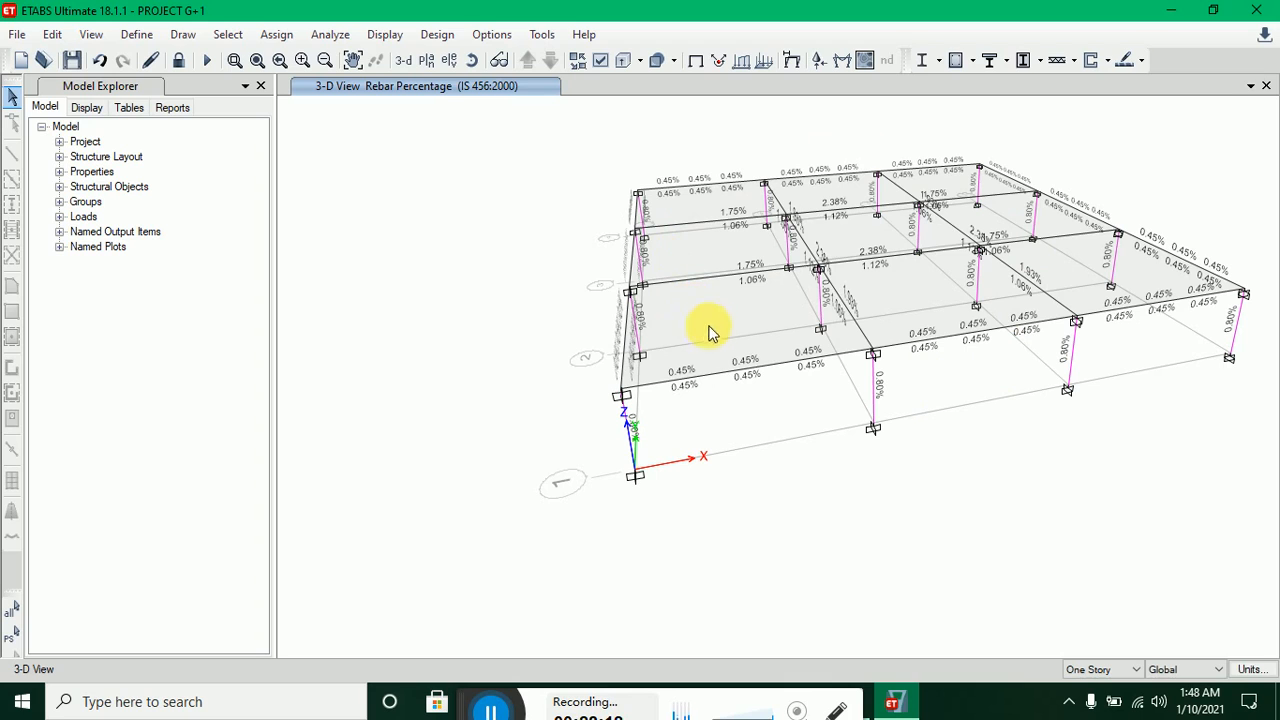
- Display the Shear Reinforcing output of the concrete frame design on the 3-D frame
{"action": "left_click", "coordinate": [437, 36]}
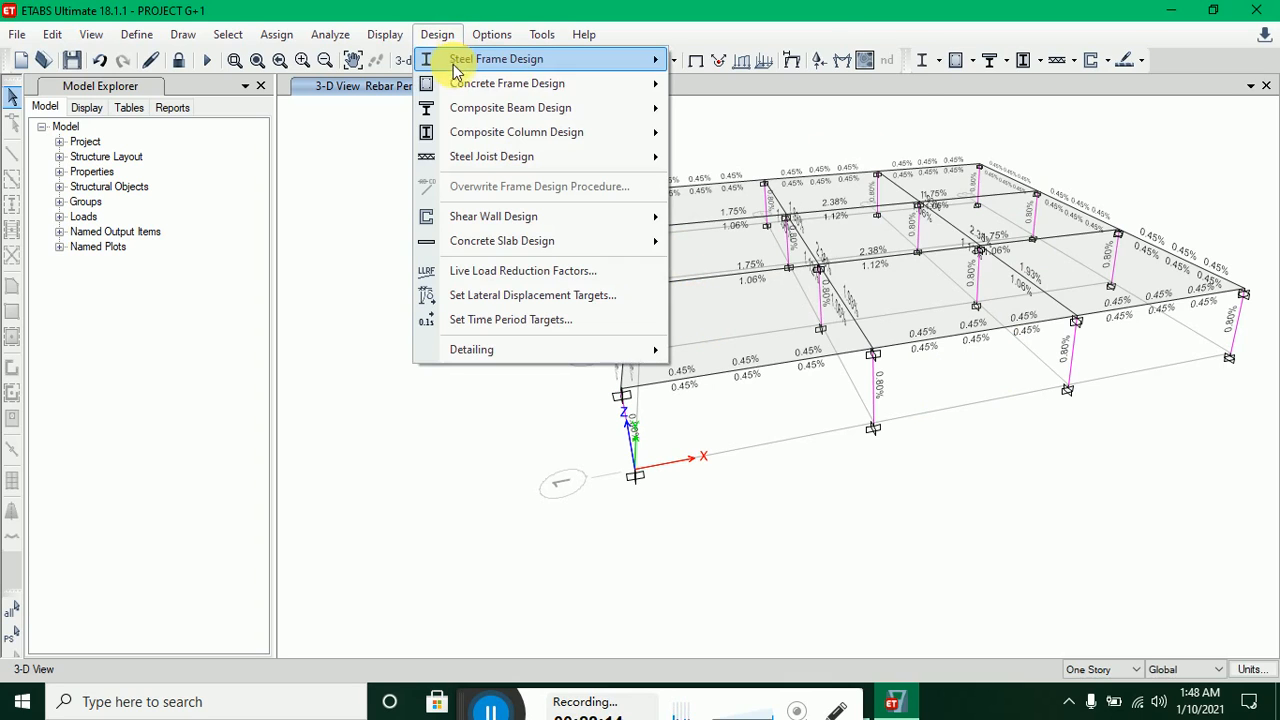
{"action": "mouse_move", "coordinate": [458, 83]}
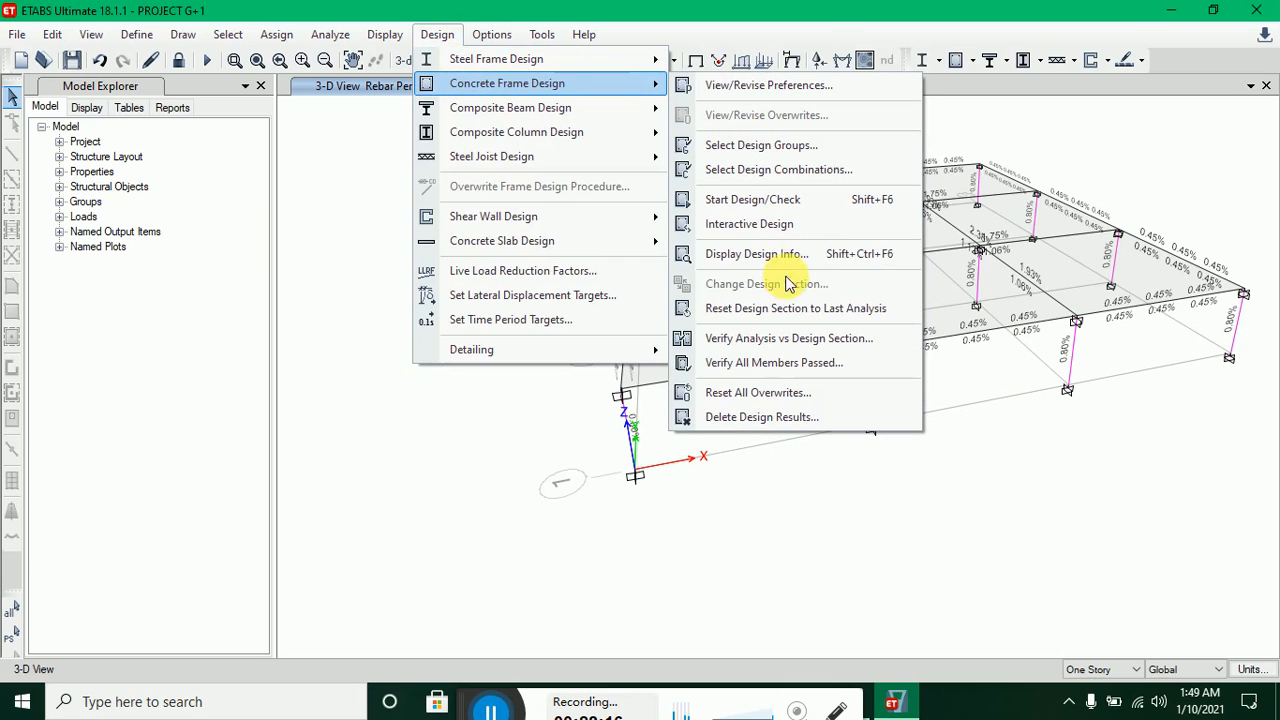
{"action": "left_click", "coordinate": [804, 255]}
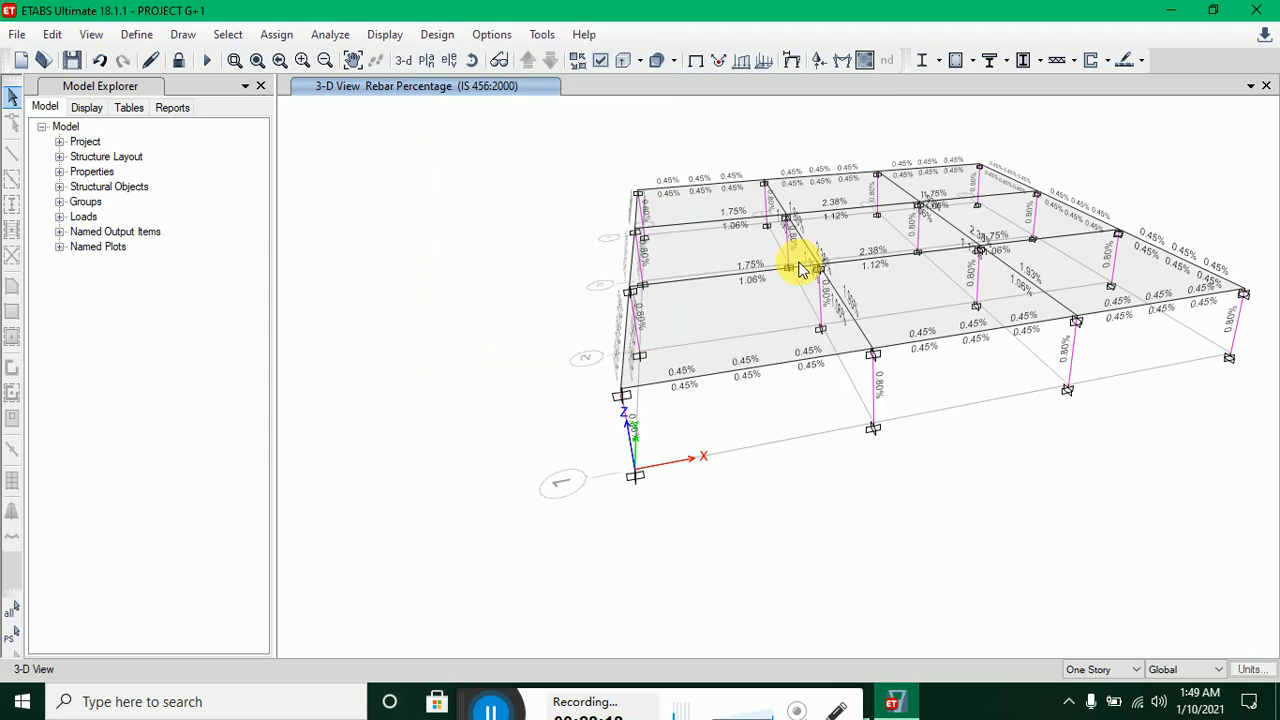
{"action": "left_click", "coordinate": [775, 331]}
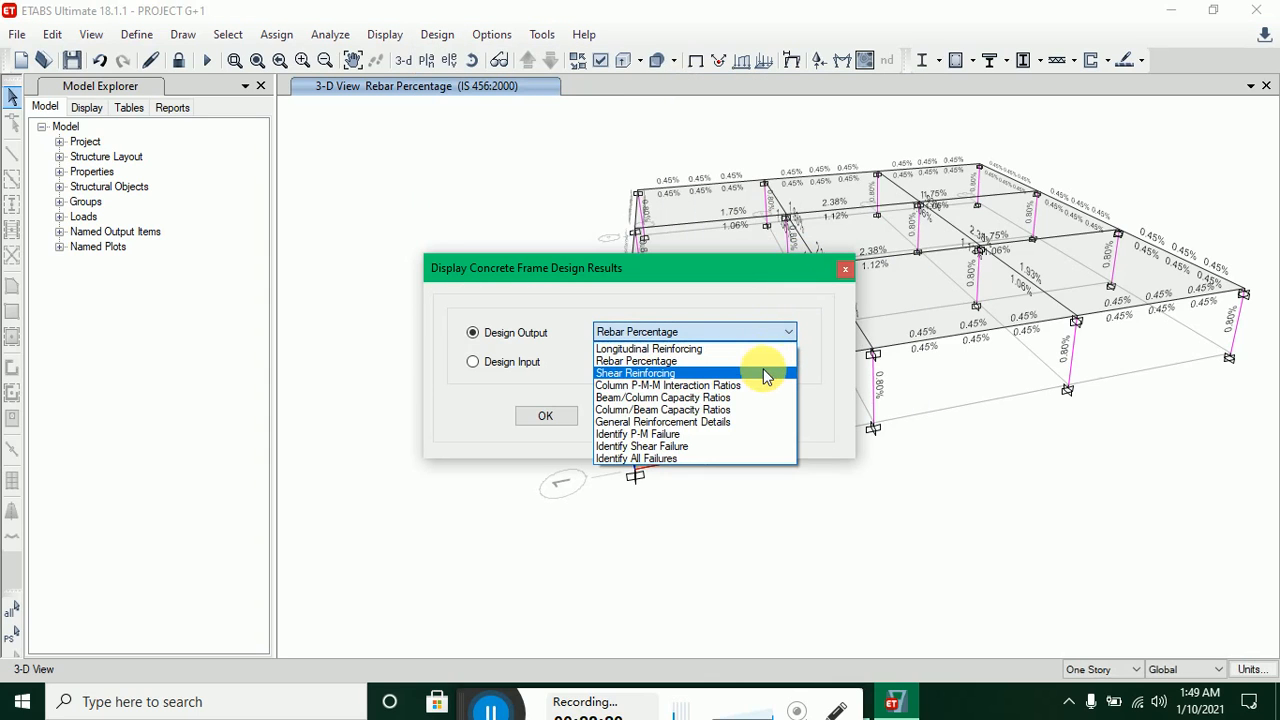
{"action": "left_click", "coordinate": [764, 374]}
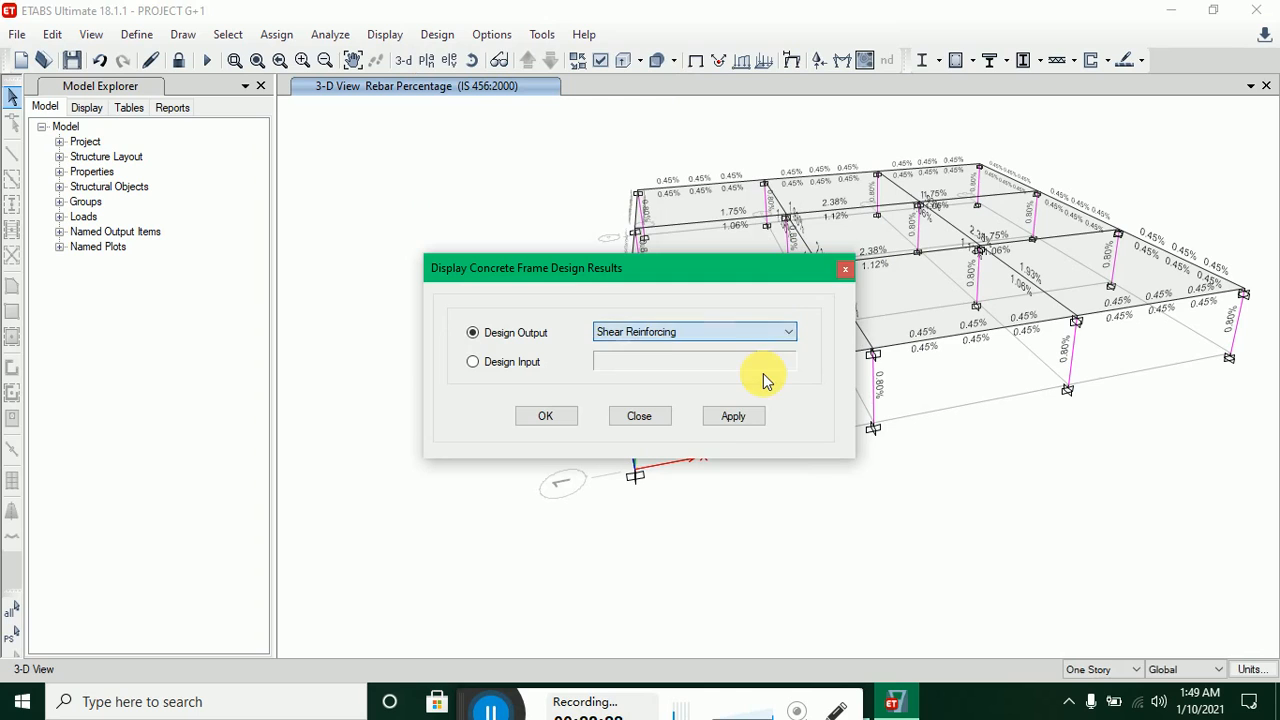
{"action": "left_click", "coordinate": [731, 423]}
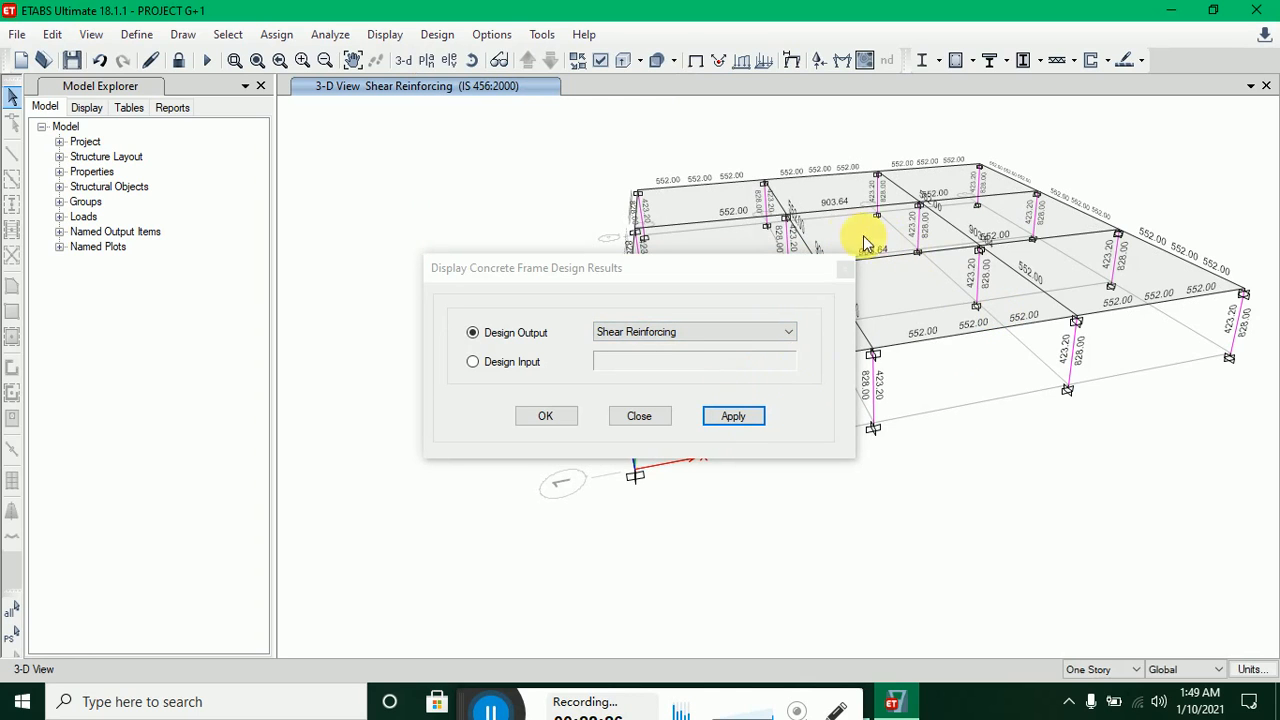
- Show the Column P-M-M Interaction Ratios and move the design results dialog clear of the frame
{"action": "left_click", "coordinate": [794, 335]}
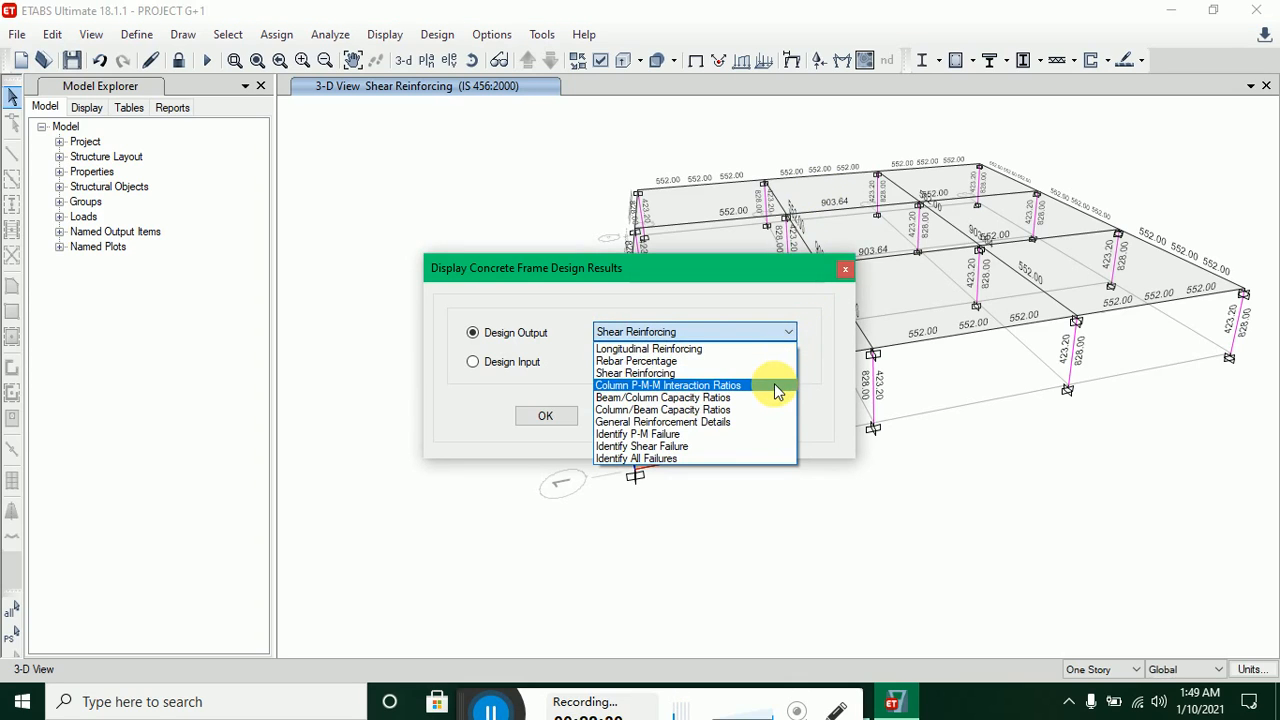
{"action": "left_click", "coordinate": [774, 385]}
{"action": "left_click", "coordinate": [757, 423]}
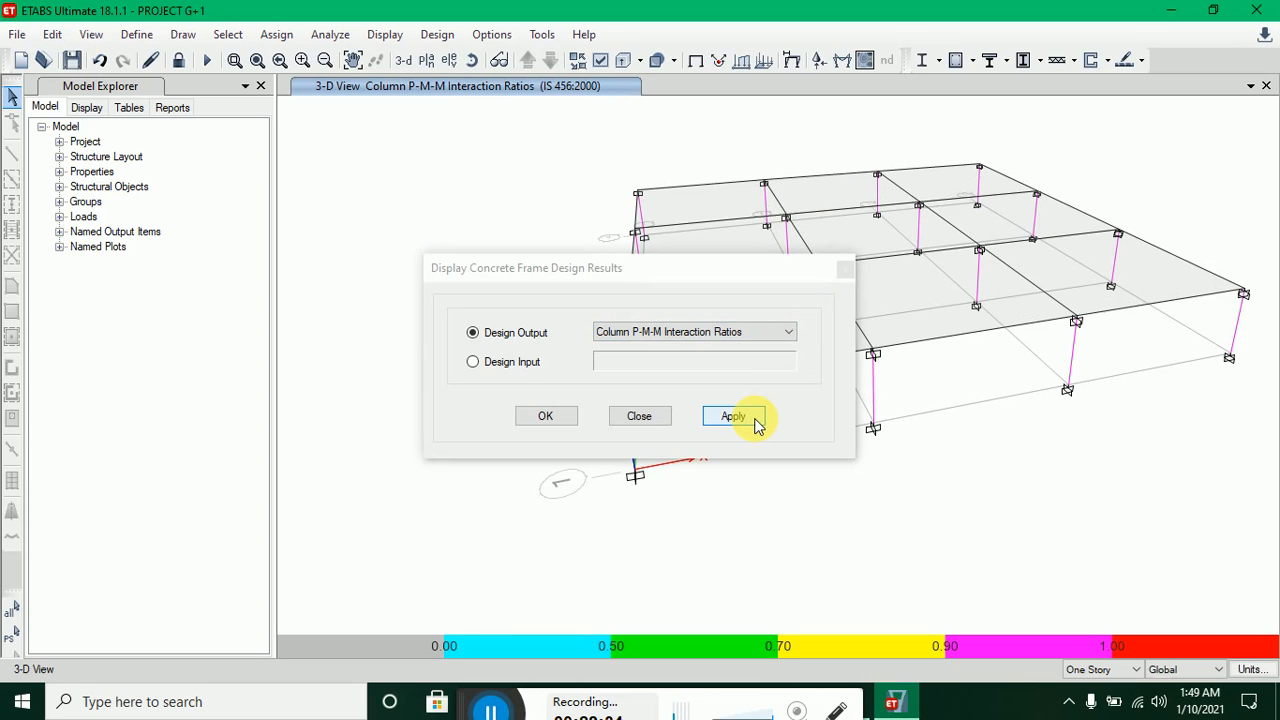
{"action": "left_click_drag", "start_coordinate": [663, 278], "coordinate": [330, 288]}
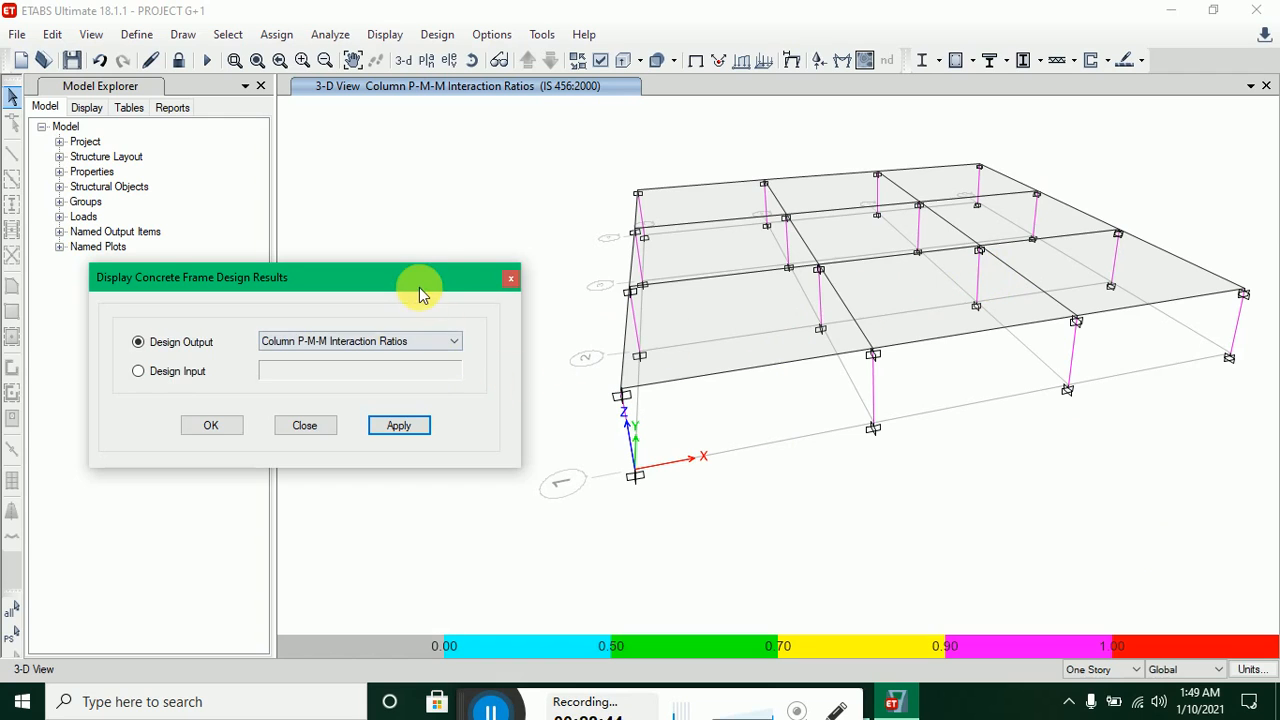
{"action": "left_click_drag", "start_coordinate": [420, 277], "coordinate": [444, 189]}
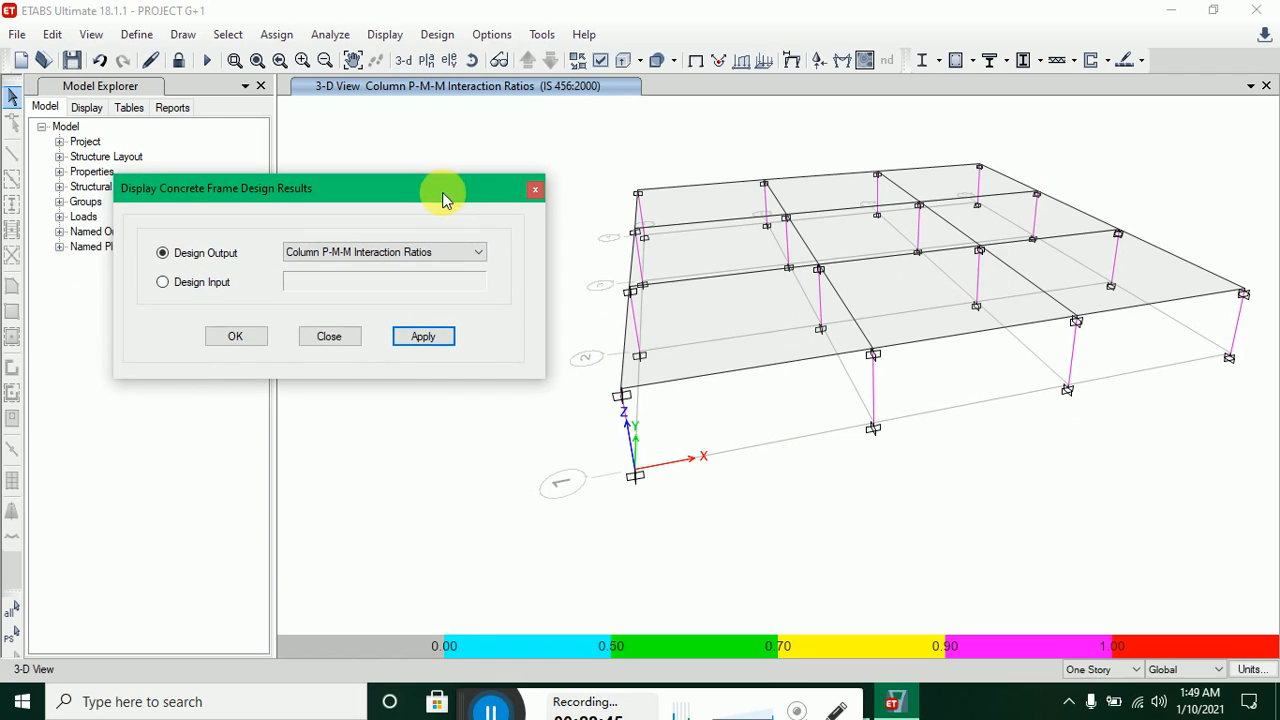
- Show the Beam/Column Capacity Ratios and the Column/Beam Capacity Ratios on the frame
{"action": "left_click", "coordinate": [458, 253]}
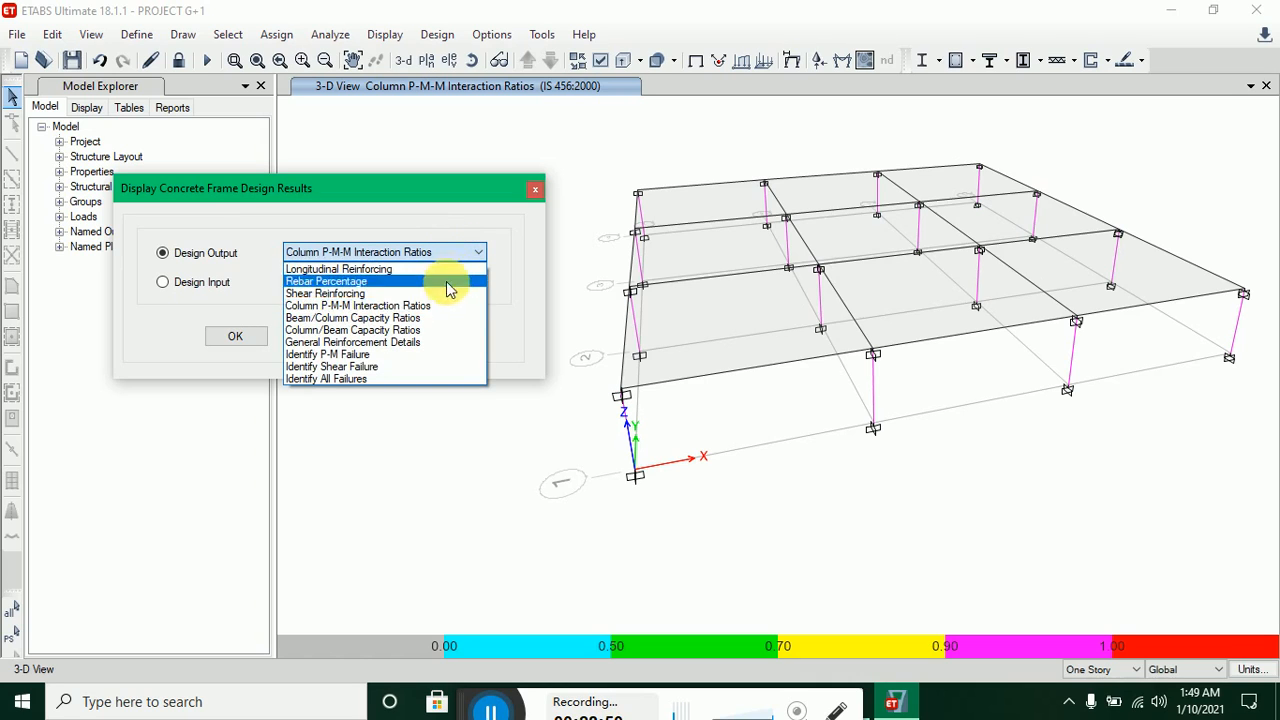
{"action": "left_click", "coordinate": [438, 319]}
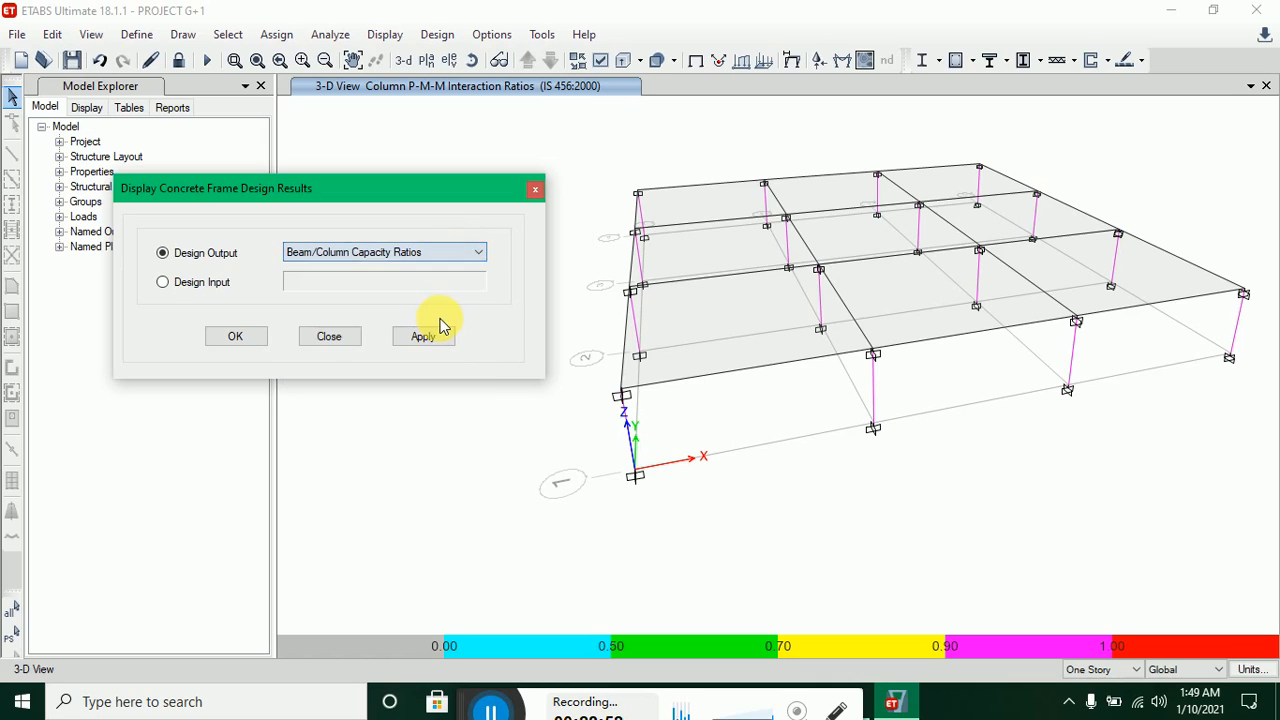
{"action": "left_click", "coordinate": [426, 340]}
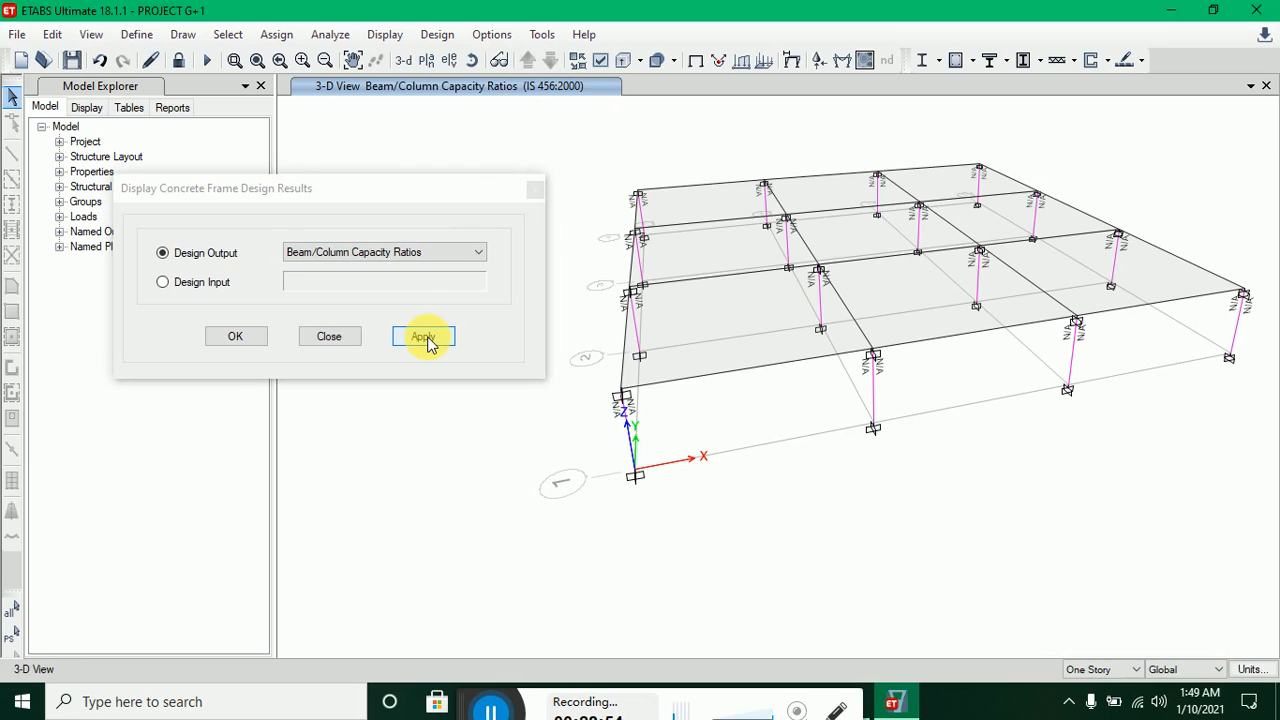
{"action": "left_click", "coordinate": [452, 256]}
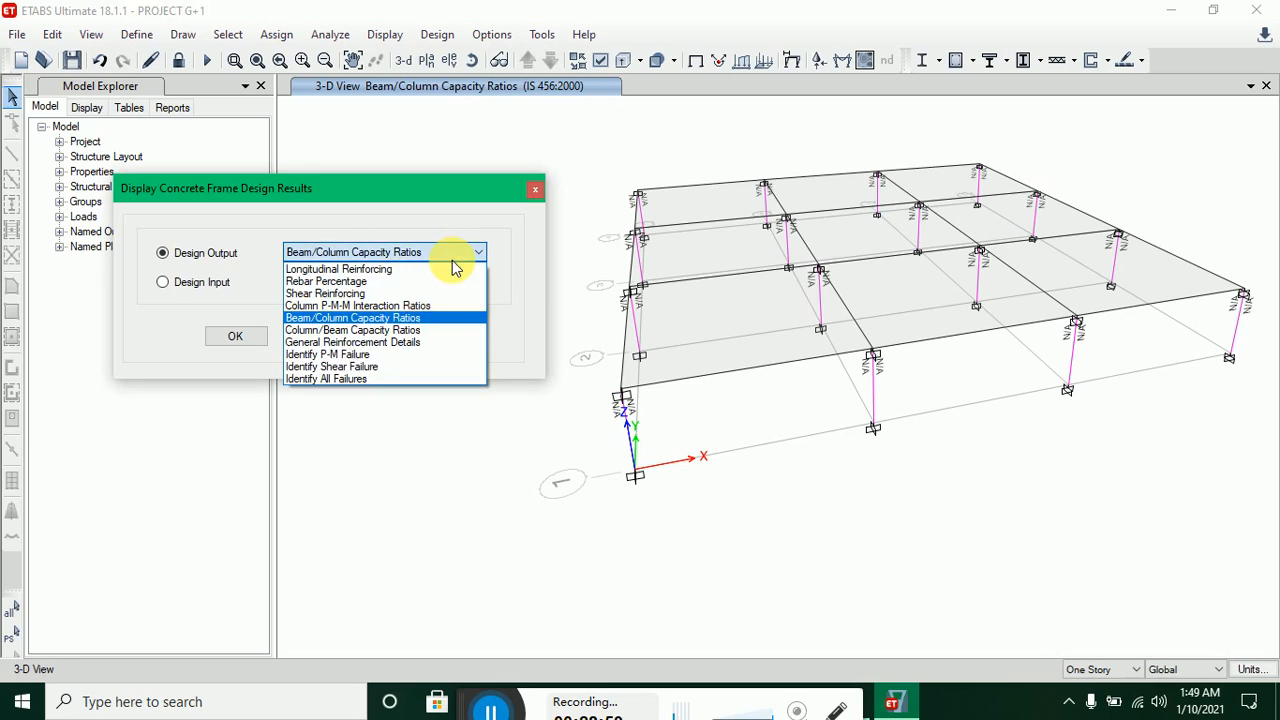
{"action": "left_click", "coordinate": [445, 330]}
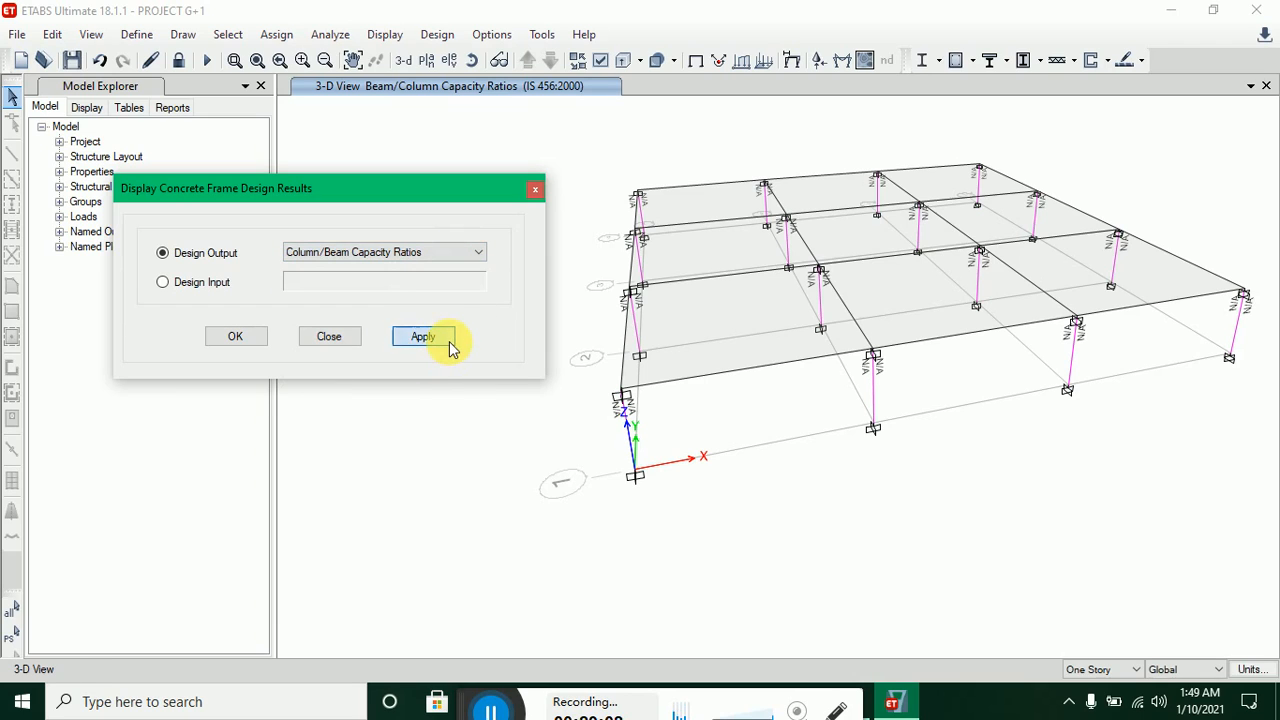
{"action": "left_click", "coordinate": [445, 340]}
- Display the General Reinforcement Details of the beams and columns and examine them in the 3-D view
{"action": "left_click", "coordinate": [446, 253]}
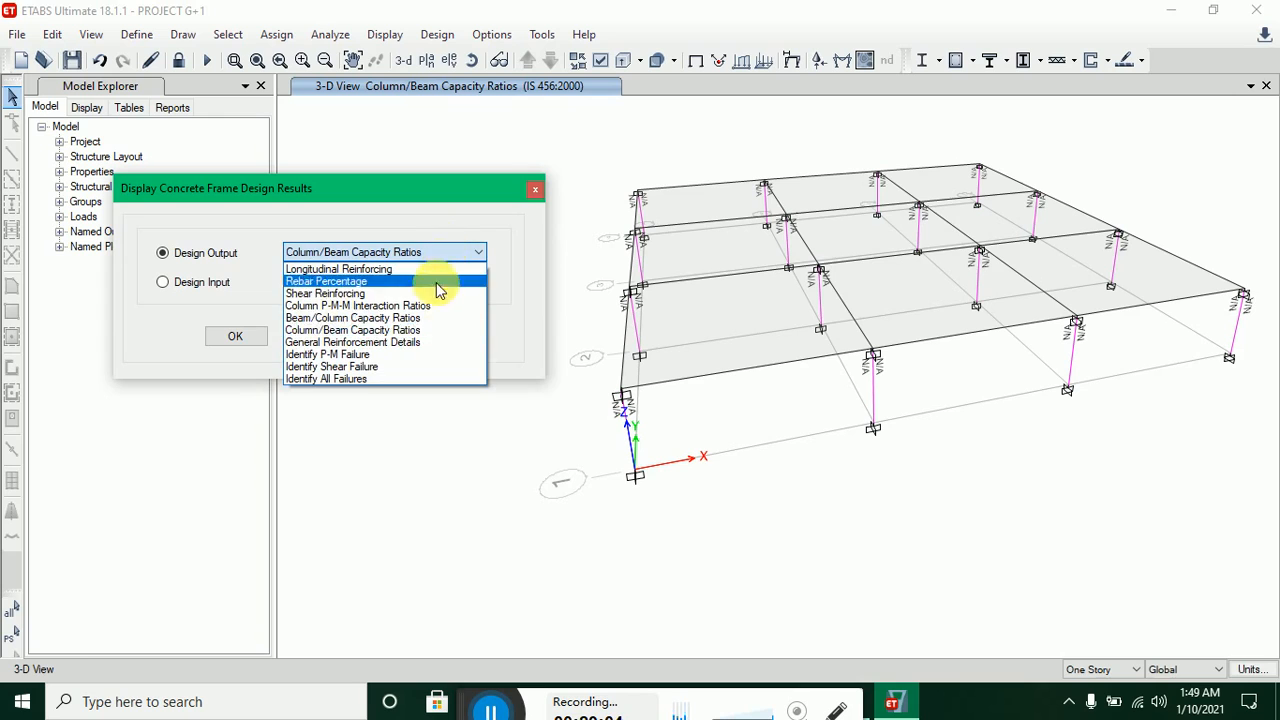
{"action": "left_click", "coordinate": [435, 343]}
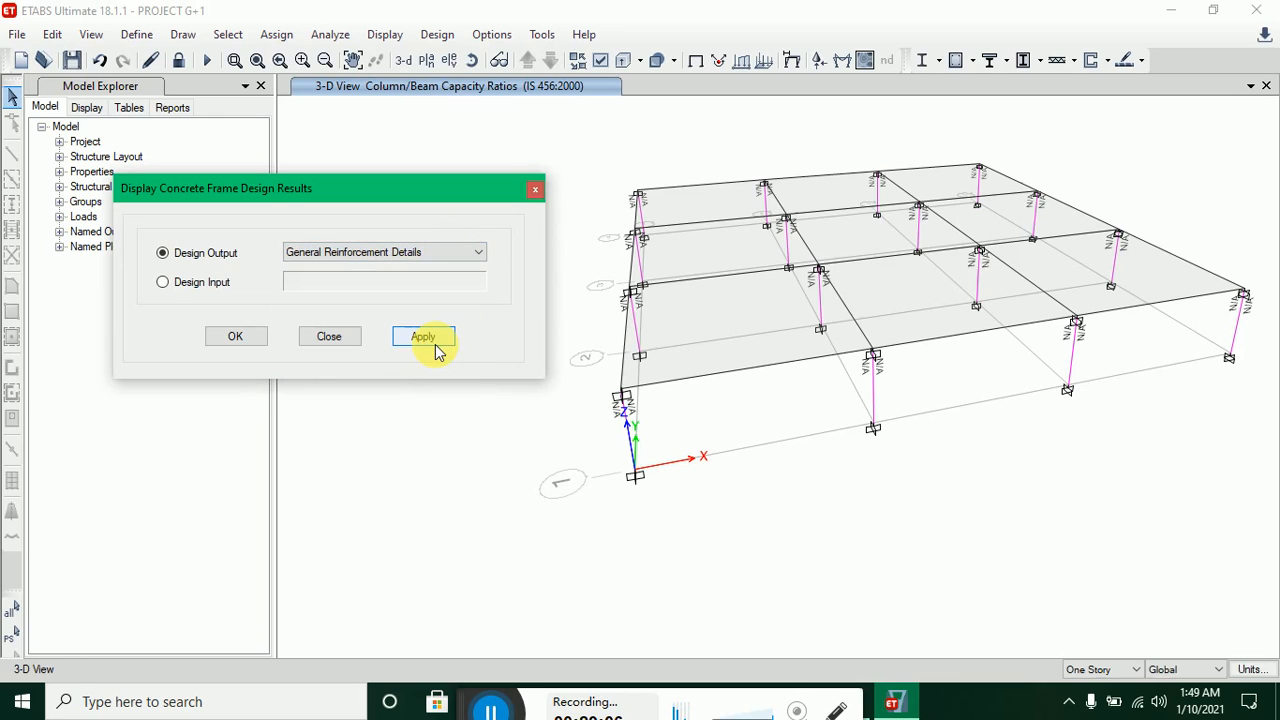
{"action": "left_click", "coordinate": [437, 343]}
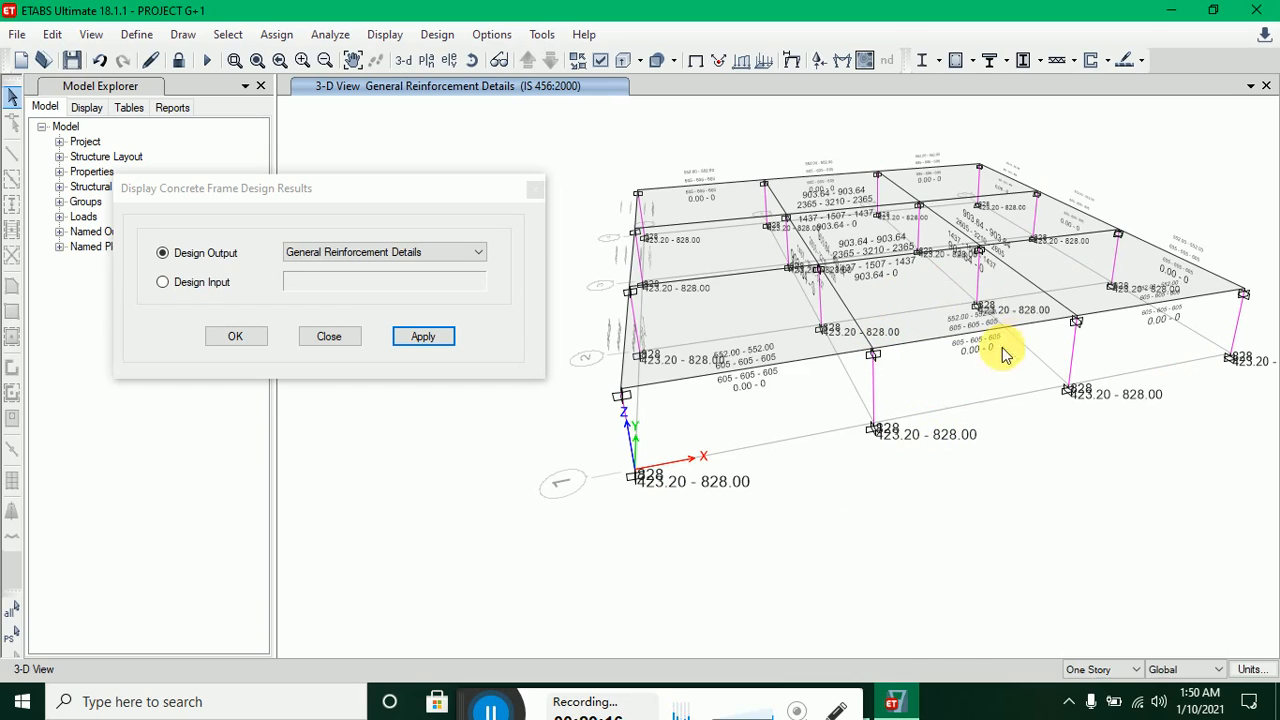
- Check the frame with the Identify P-M Failure and Identify Shear Failure design outputs
{"action": "left_click", "coordinate": [365, 256]}
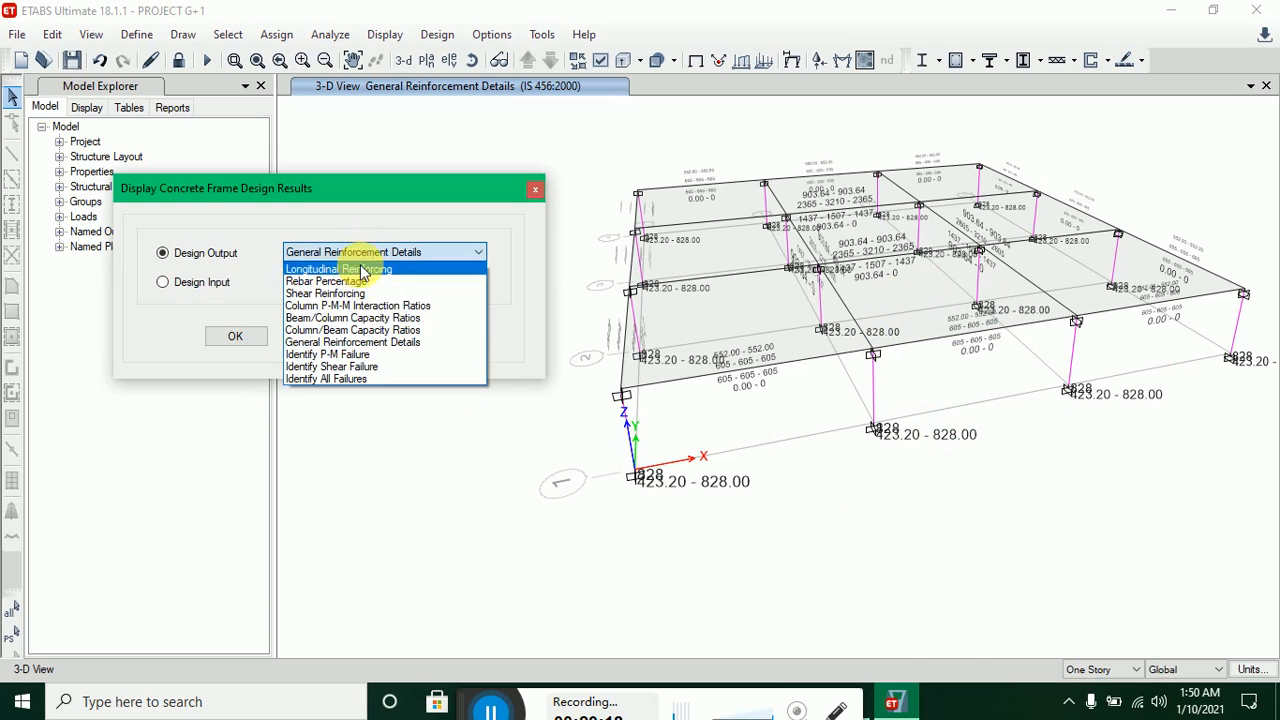
{"action": "left_click", "coordinate": [368, 356]}
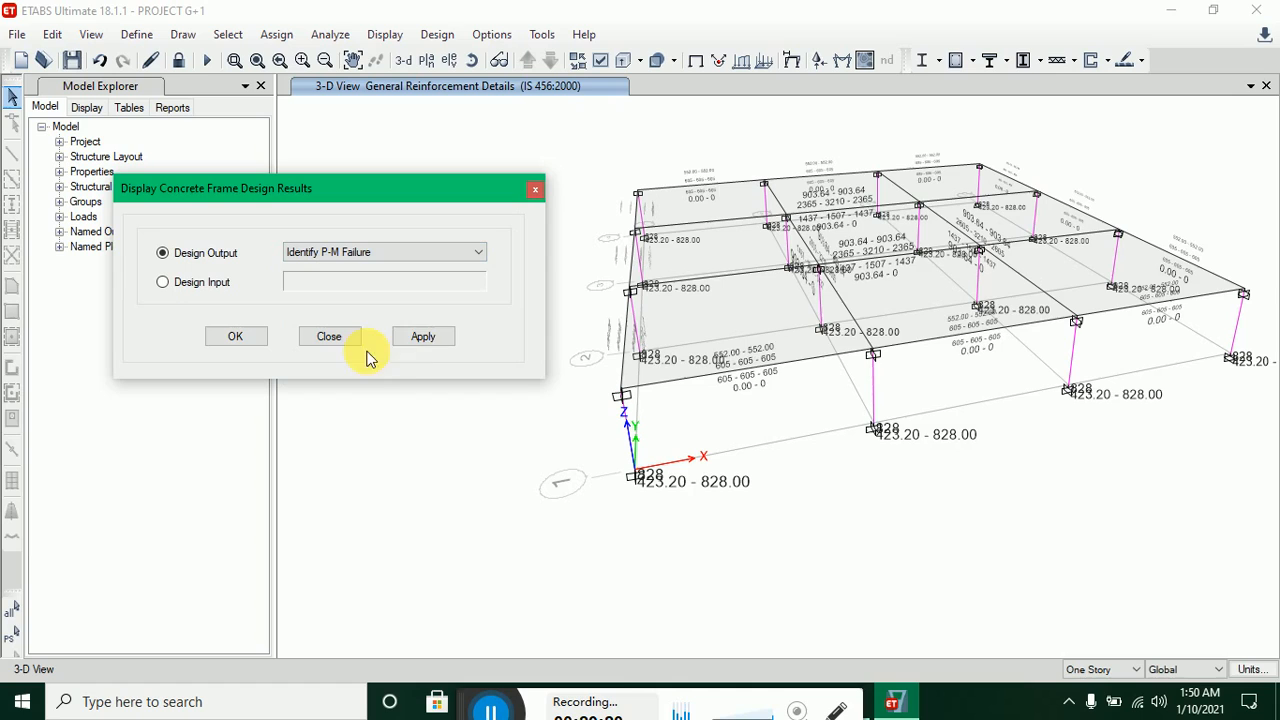
{"action": "left_click", "coordinate": [424, 337]}
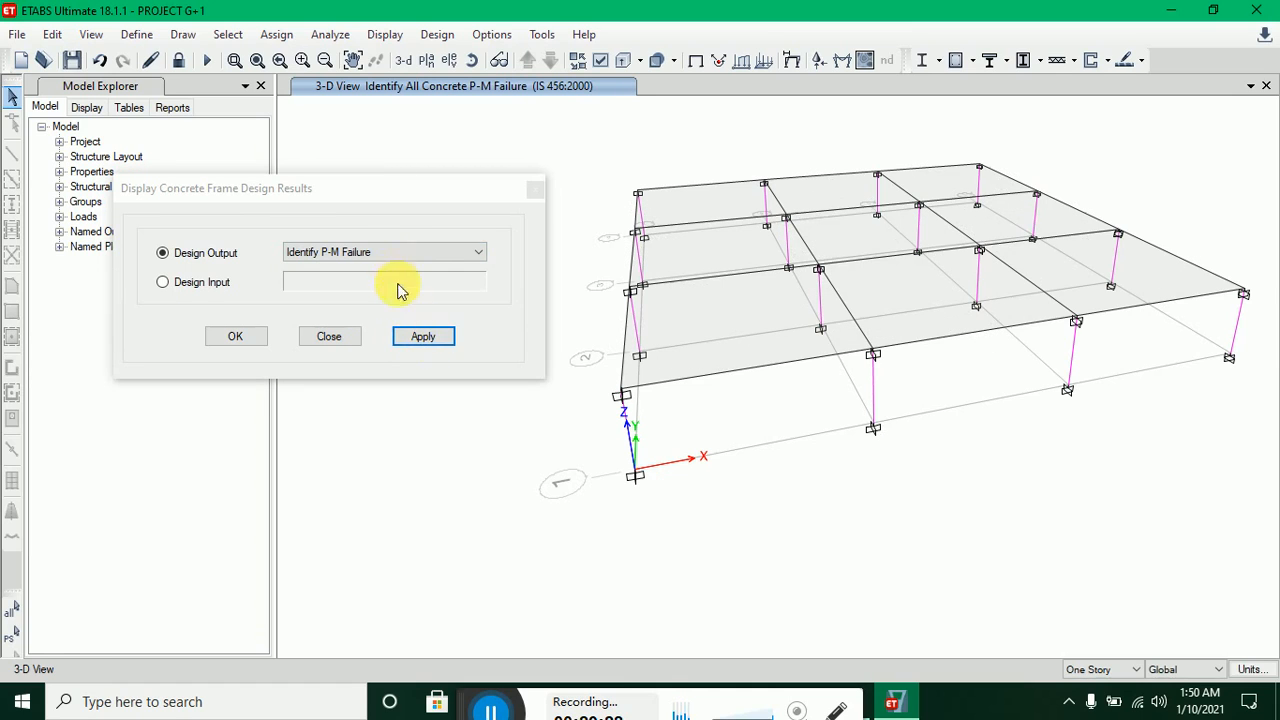
{"action": "left_click", "coordinate": [385, 251]}
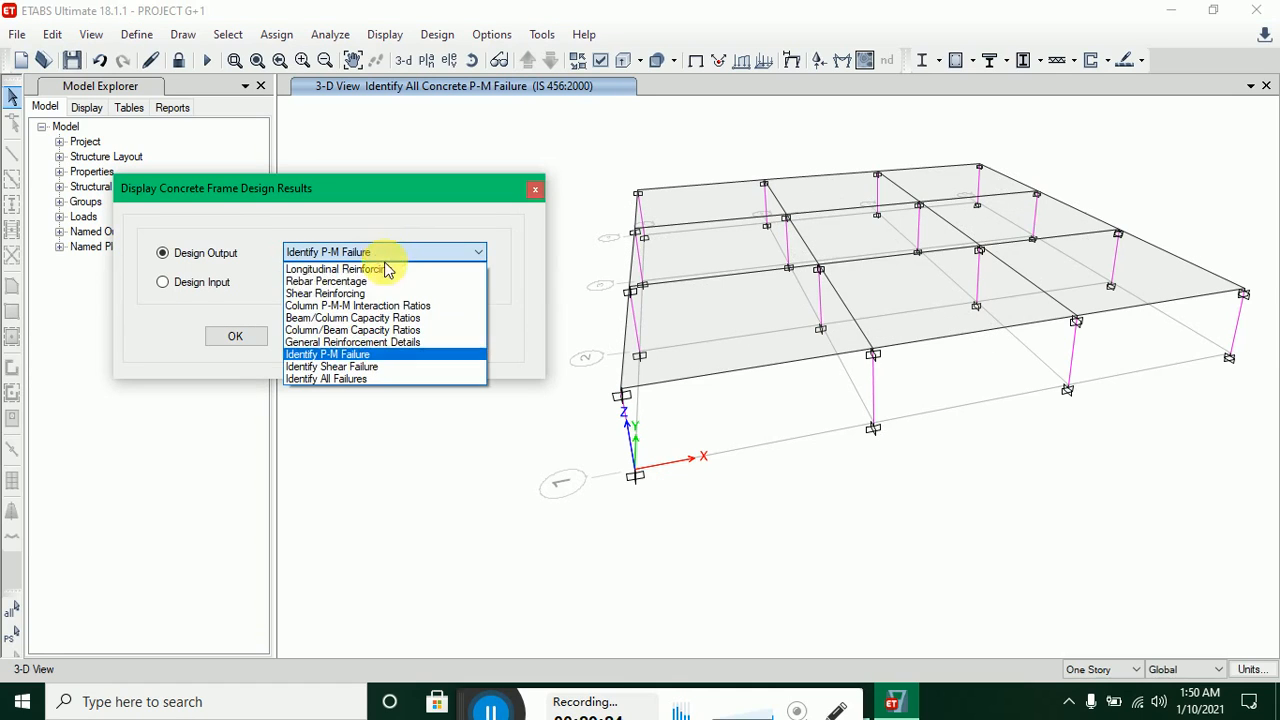
{"action": "left_click", "coordinate": [377, 366]}
{"action": "left_click", "coordinate": [423, 337]}
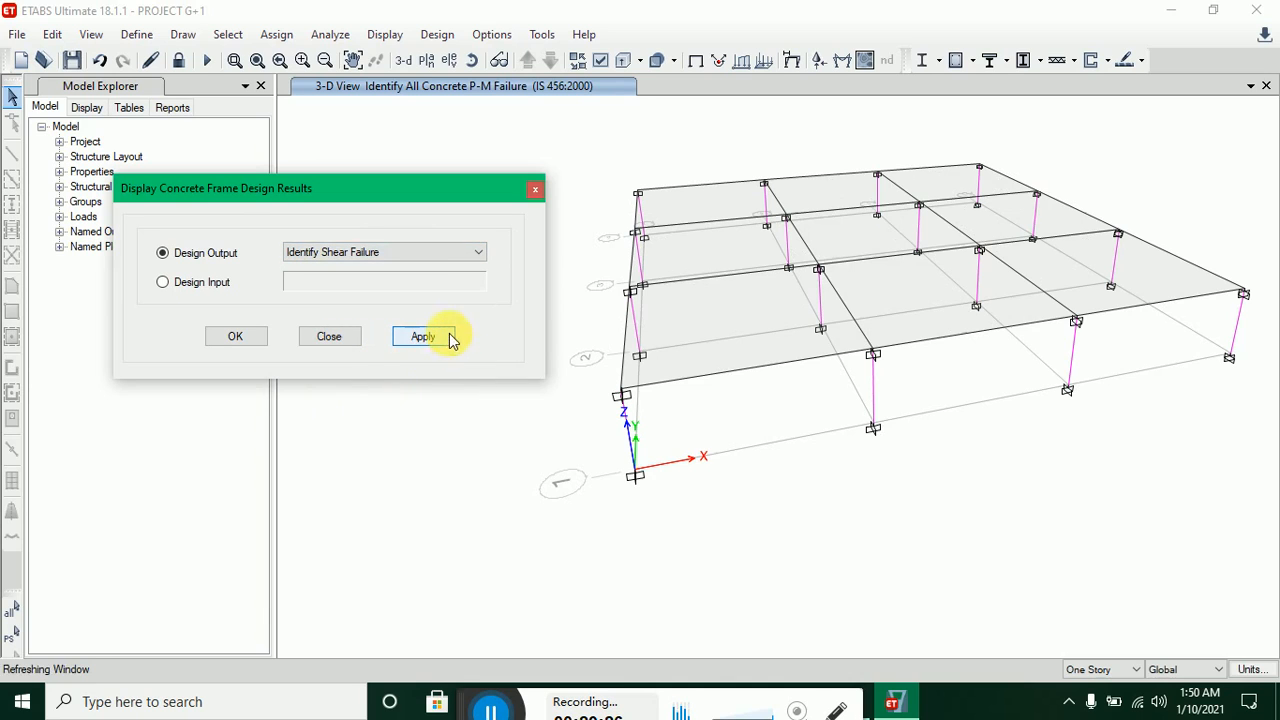
- Check the frame with the Identify All Failures design output and close the design results dialog
{"action": "left_click", "coordinate": [405, 263]}
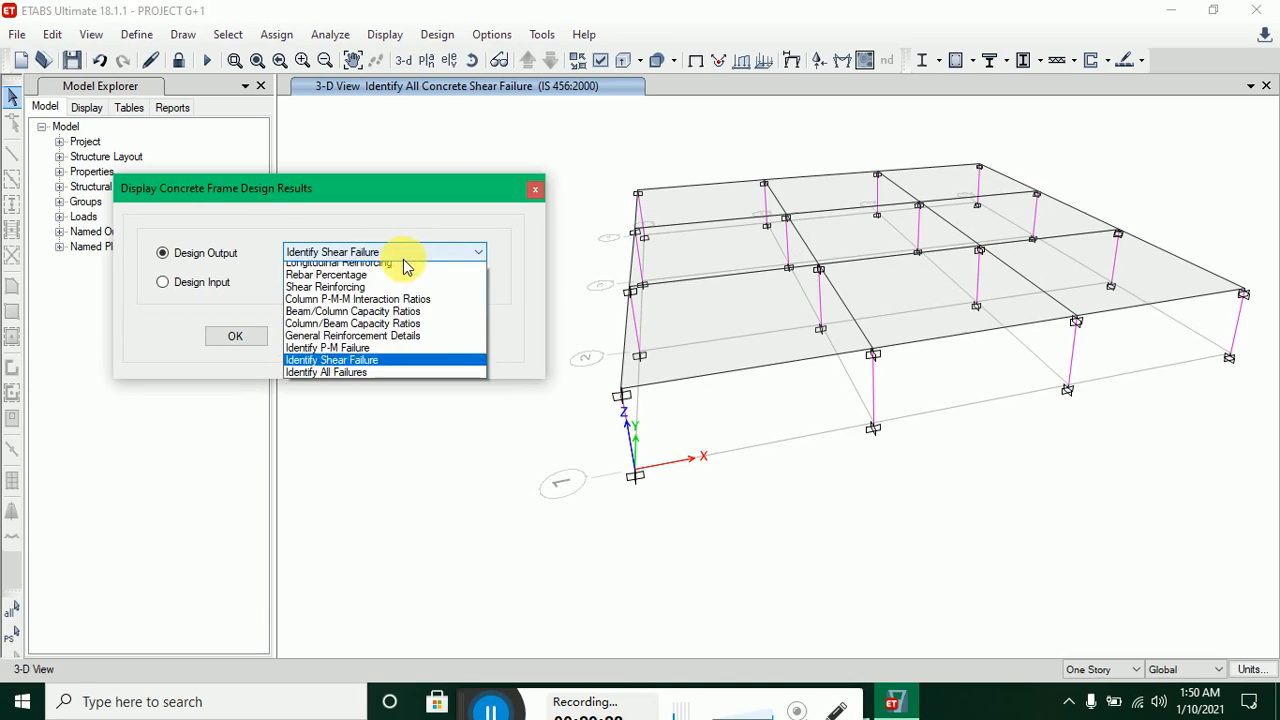
{"action": "left_click", "coordinate": [397, 372]}
{"action": "left_click", "coordinate": [423, 337]}
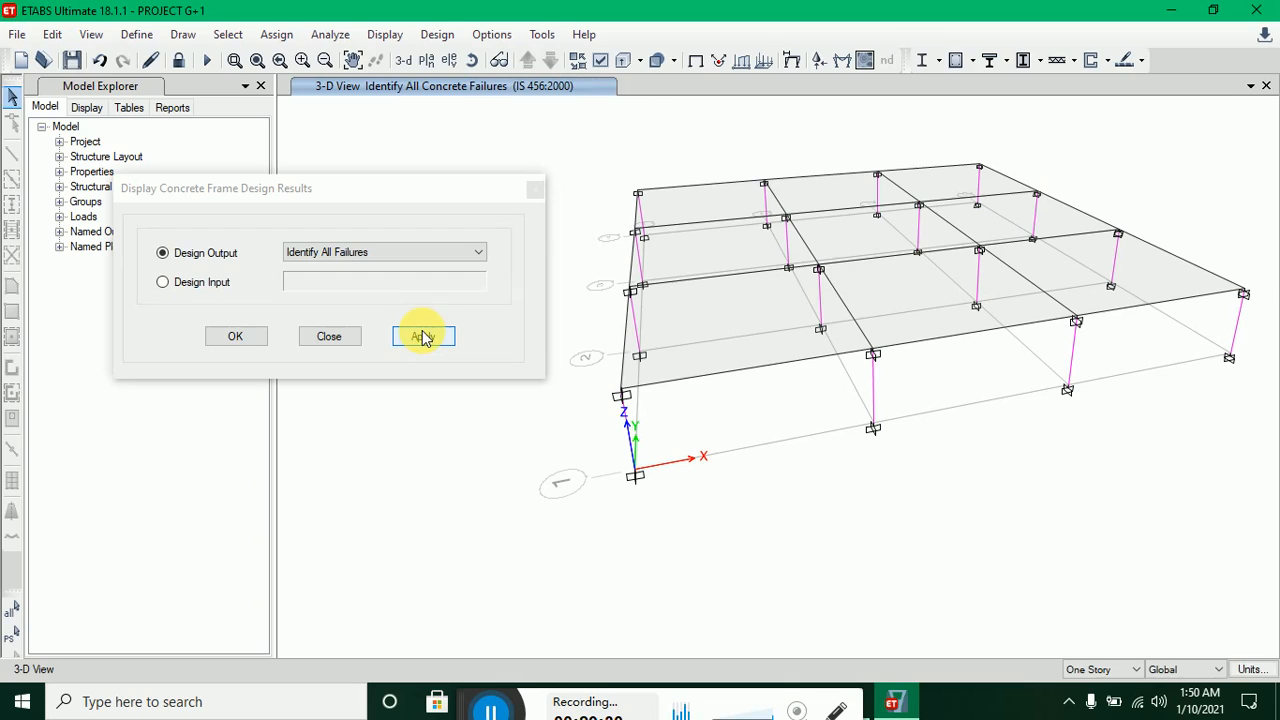
{"action": "left_click", "coordinate": [231, 340]}
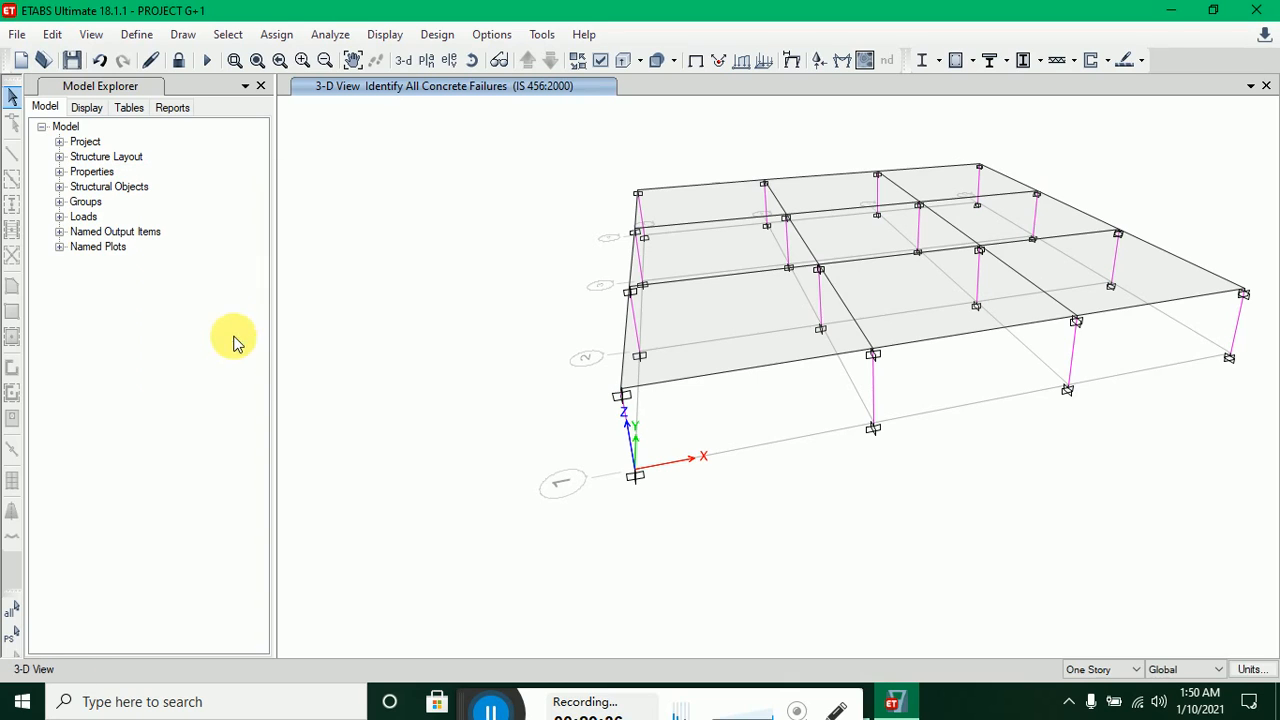
{"action": "left_click", "coordinate": [330, 34]}
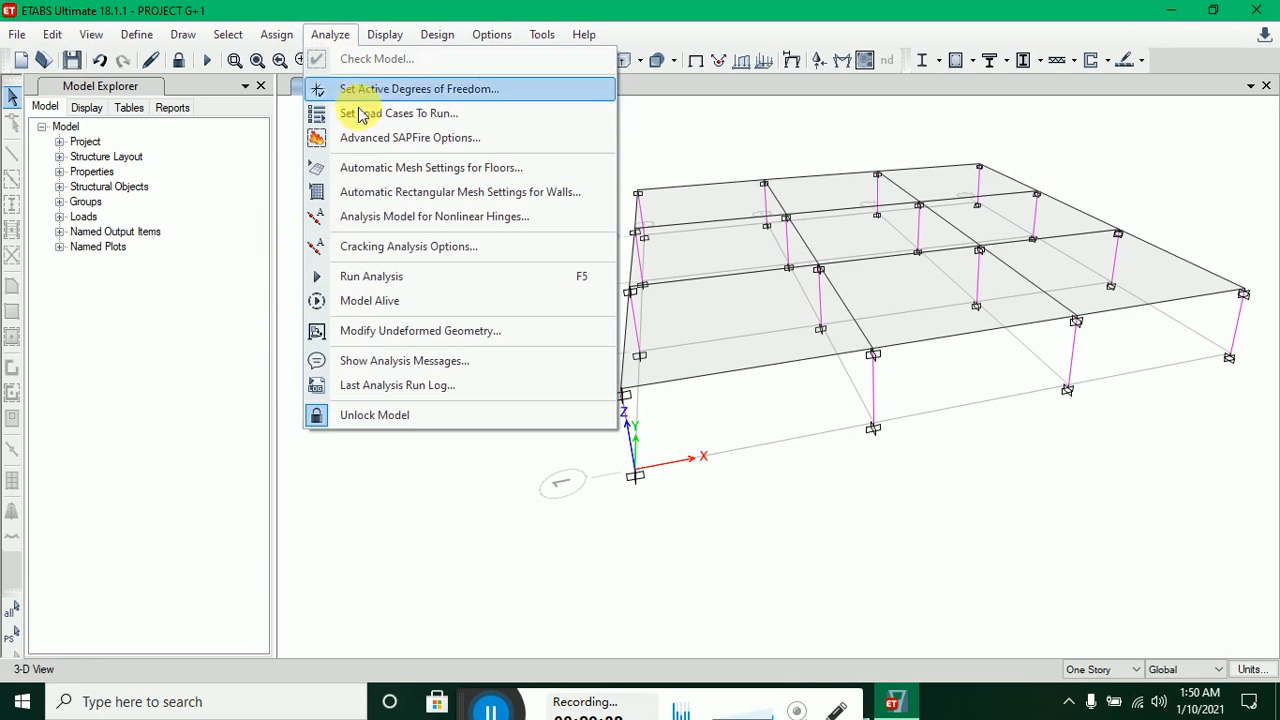
{"action": "left_click", "coordinate": [448, 37]}
{"action": "left_click", "coordinate": [443, 37]}
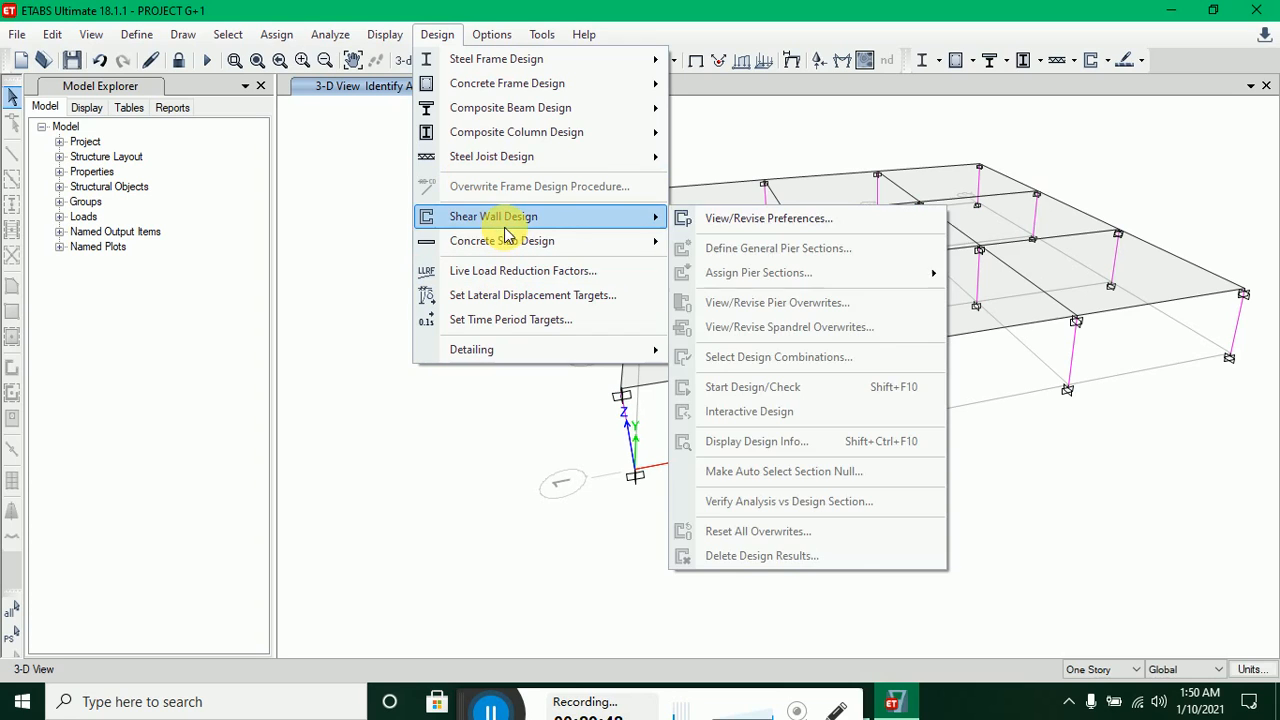
- Select Story1 as the story for concrete slab design and start the slab design
{"action": "mouse_move", "coordinate": [520, 253]}
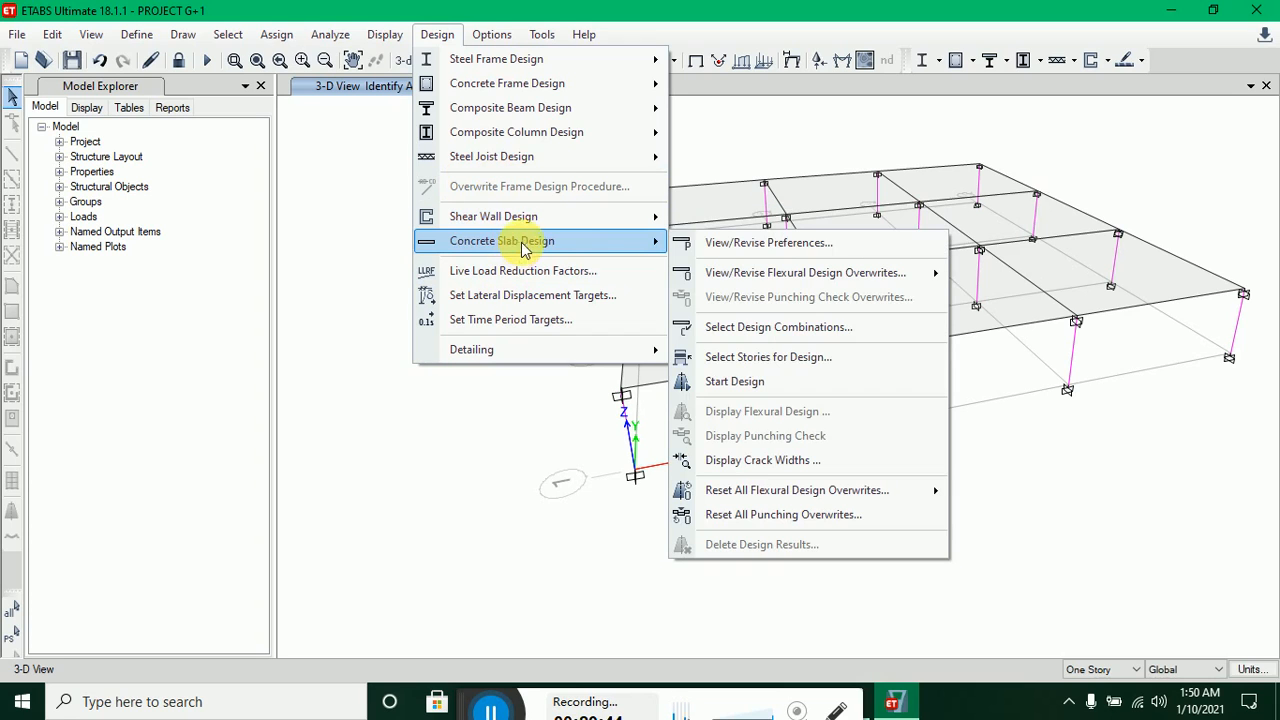
{"action": "left_click", "coordinate": [751, 362]}
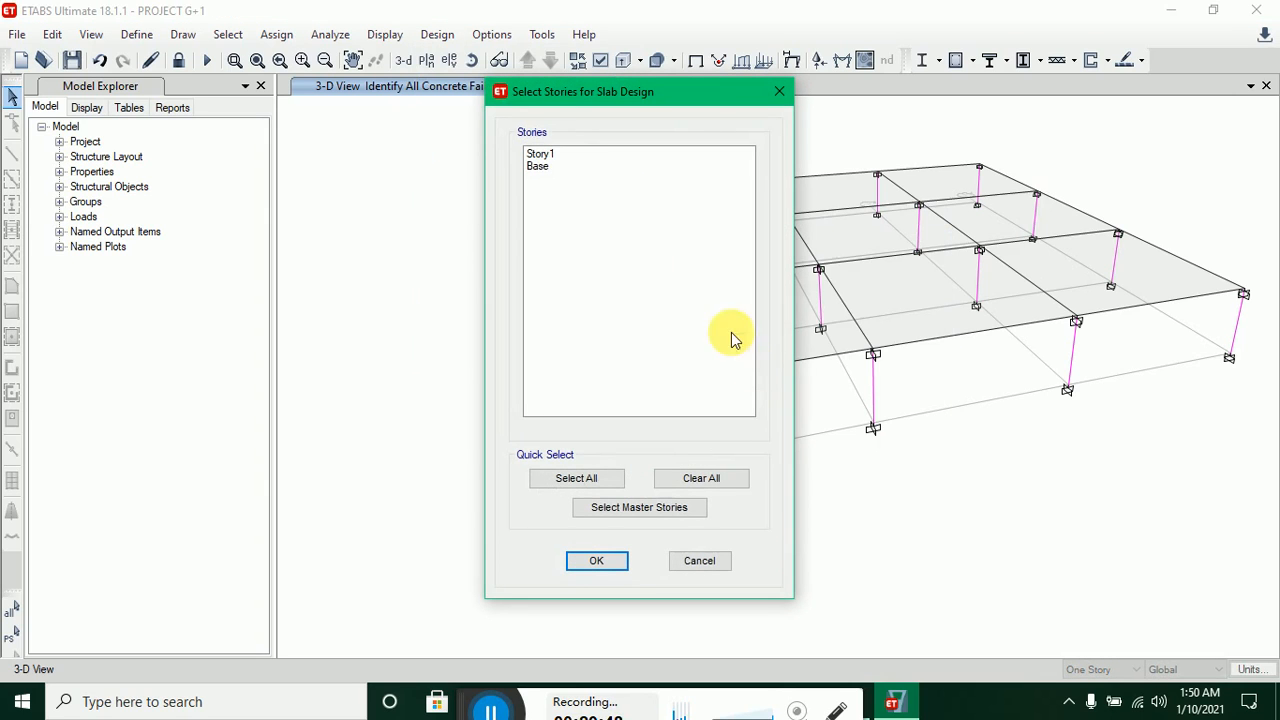
{"action": "left_click", "coordinate": [560, 156]}
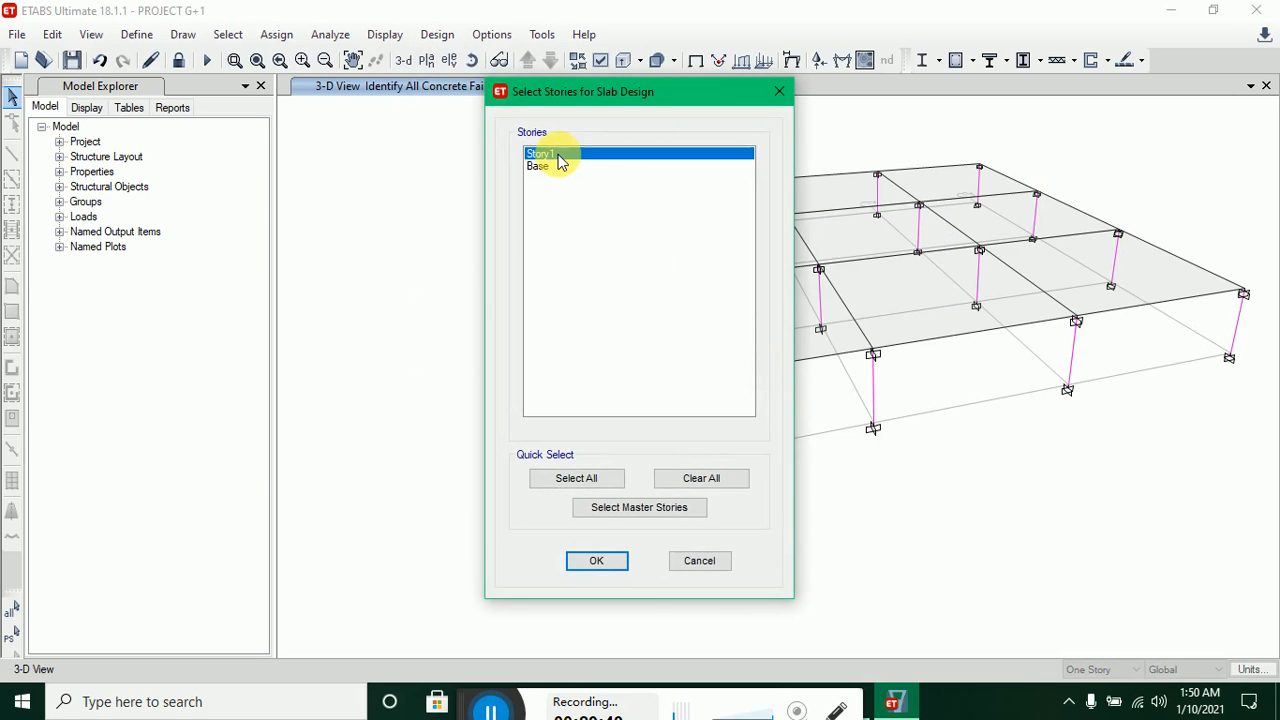
{"action": "left_click", "coordinate": [596, 560]}
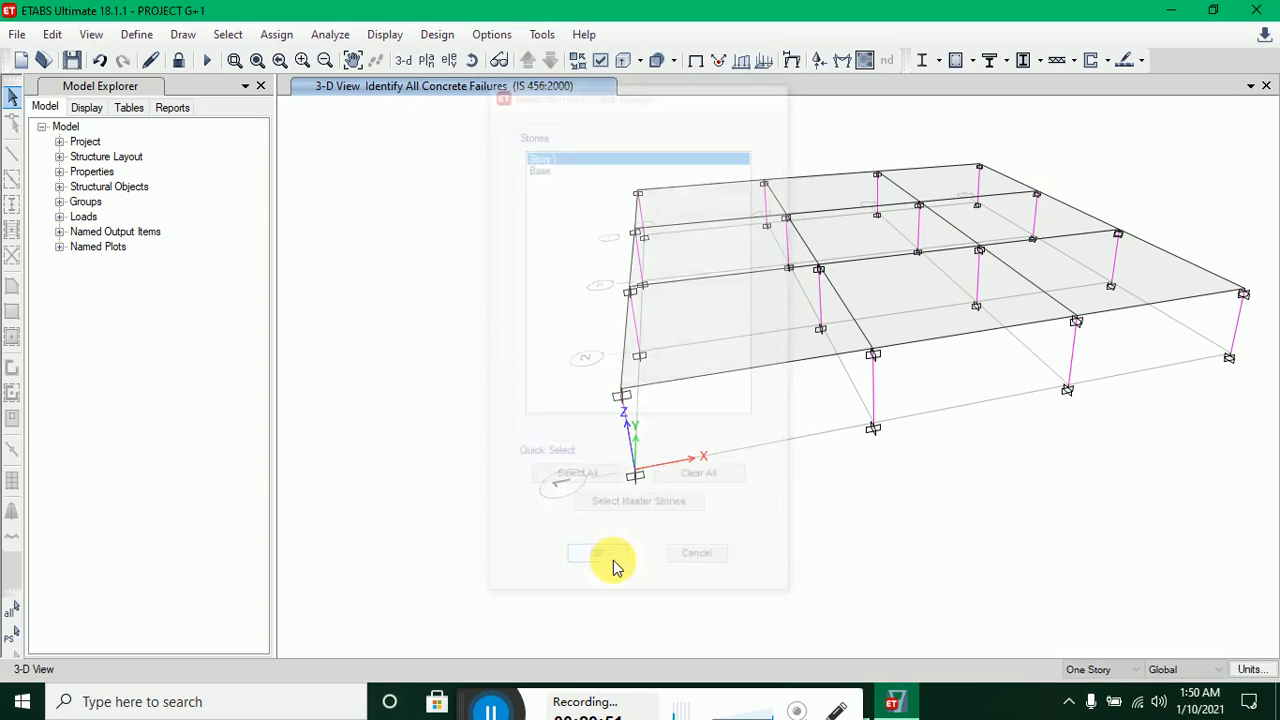
{"action": "left_click", "coordinate": [435, 34]}
{"action": "mouse_move", "coordinate": [497, 241]}
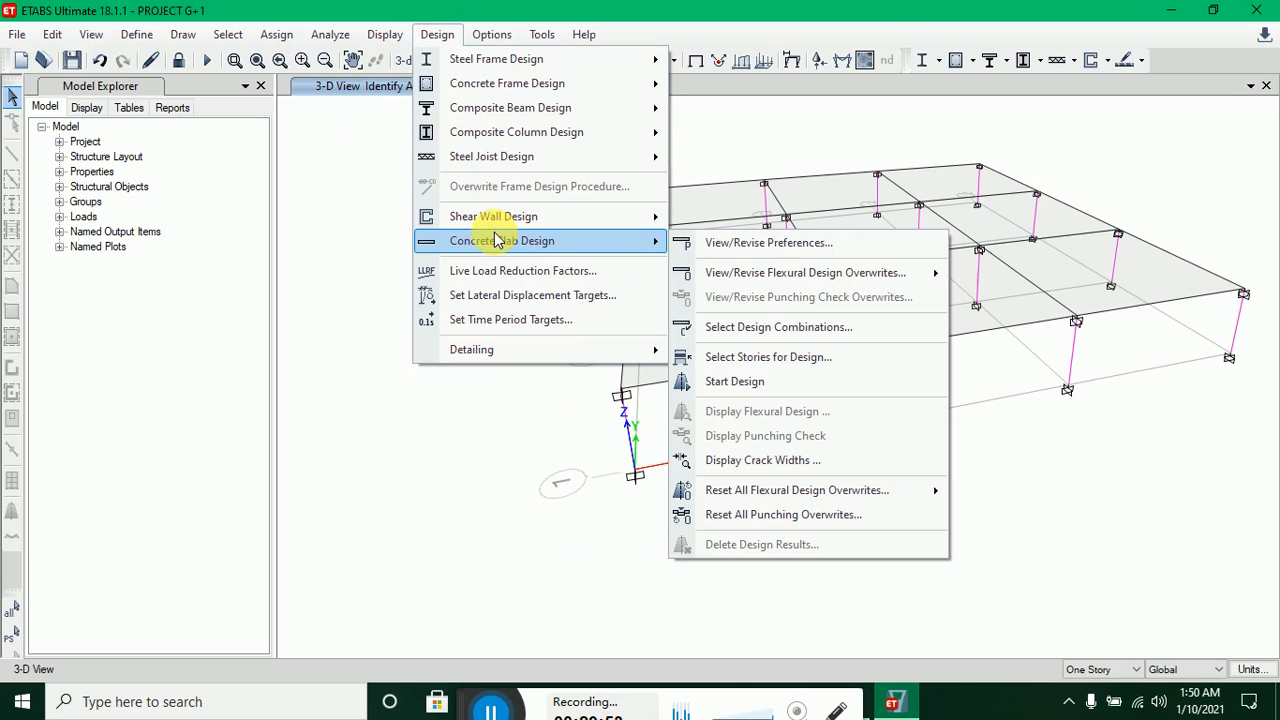
{"action": "left_click", "coordinate": [772, 383]}
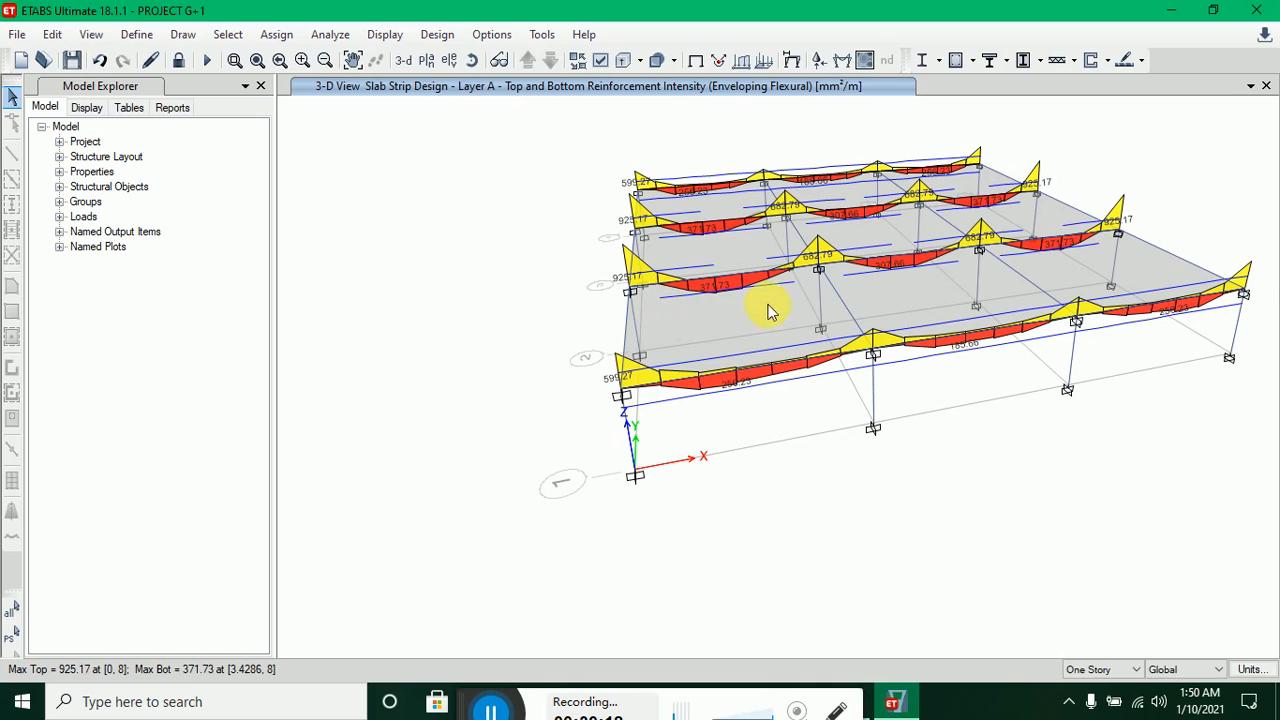
- Display the slab's flexural design on a Finite Element Based design basis with enveloping reinforcement for Direction 1 - Top Rebar
{"action": "left_click", "coordinate": [438, 35]}
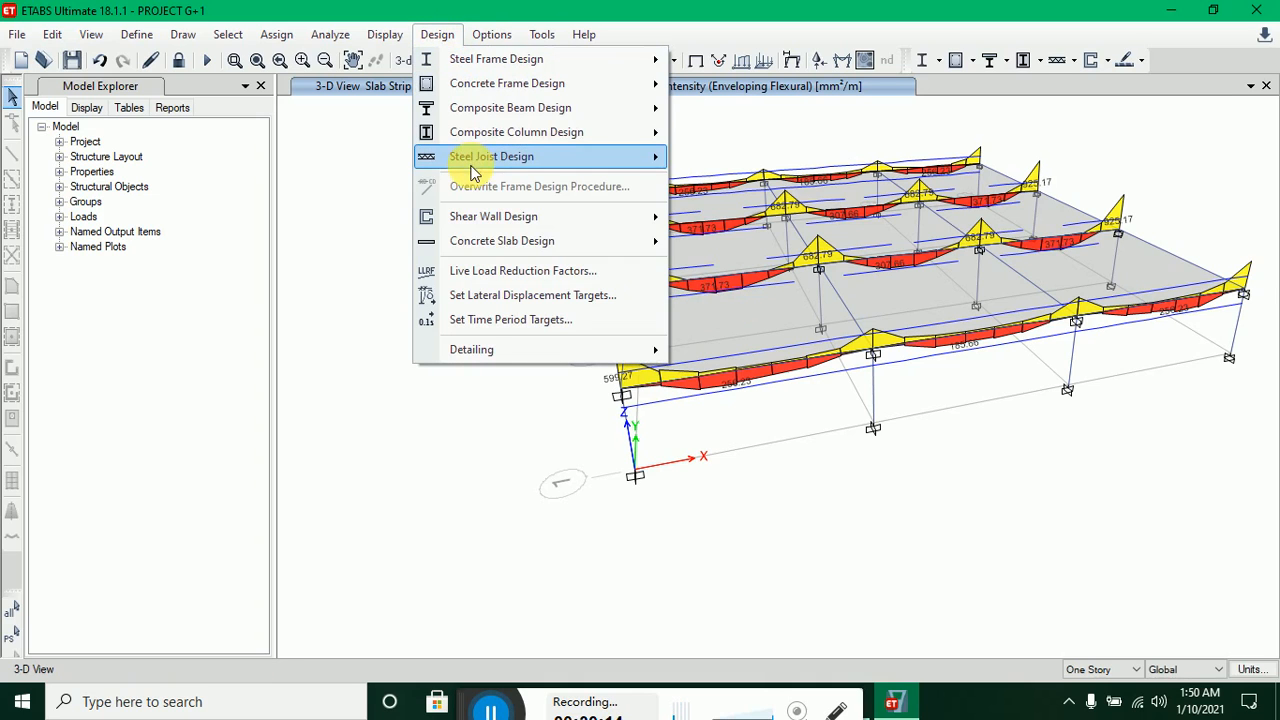
{"action": "mouse_move", "coordinate": [500, 241]}
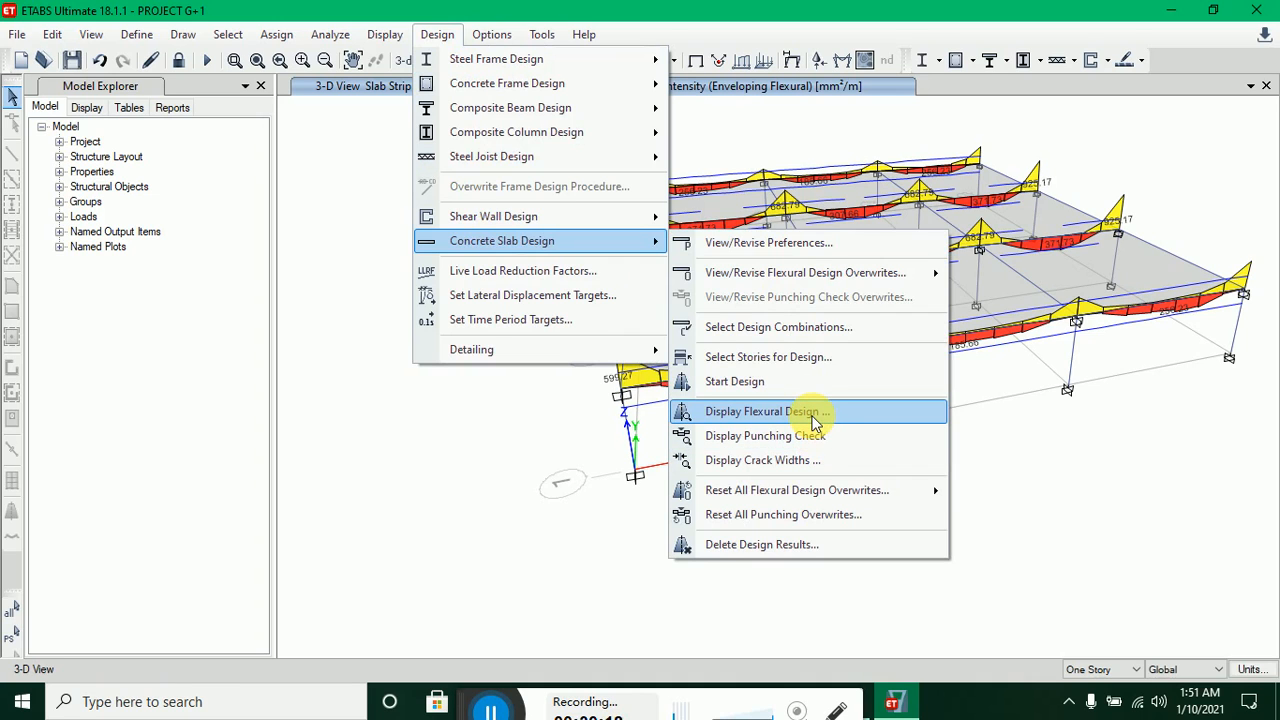
{"action": "left_click", "coordinate": [812, 421]}
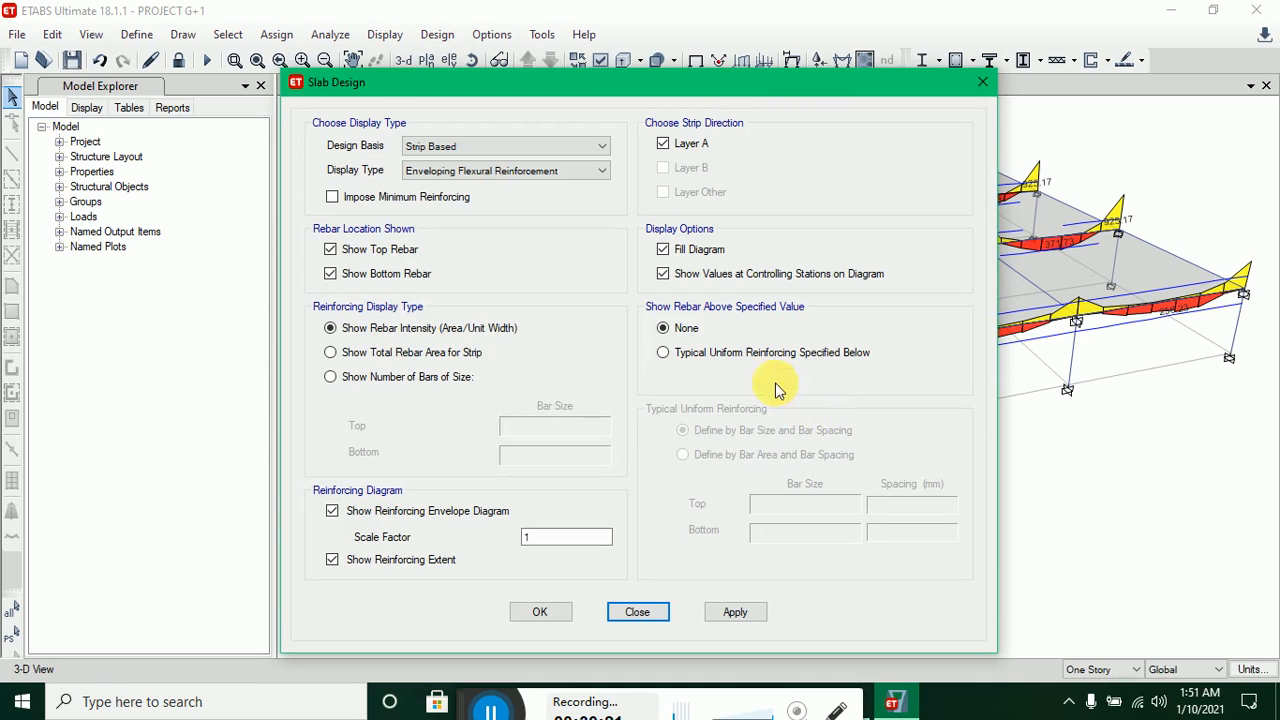
{"action": "left_click", "coordinate": [478, 148]}
{"action": "left_click", "coordinate": [468, 163]}
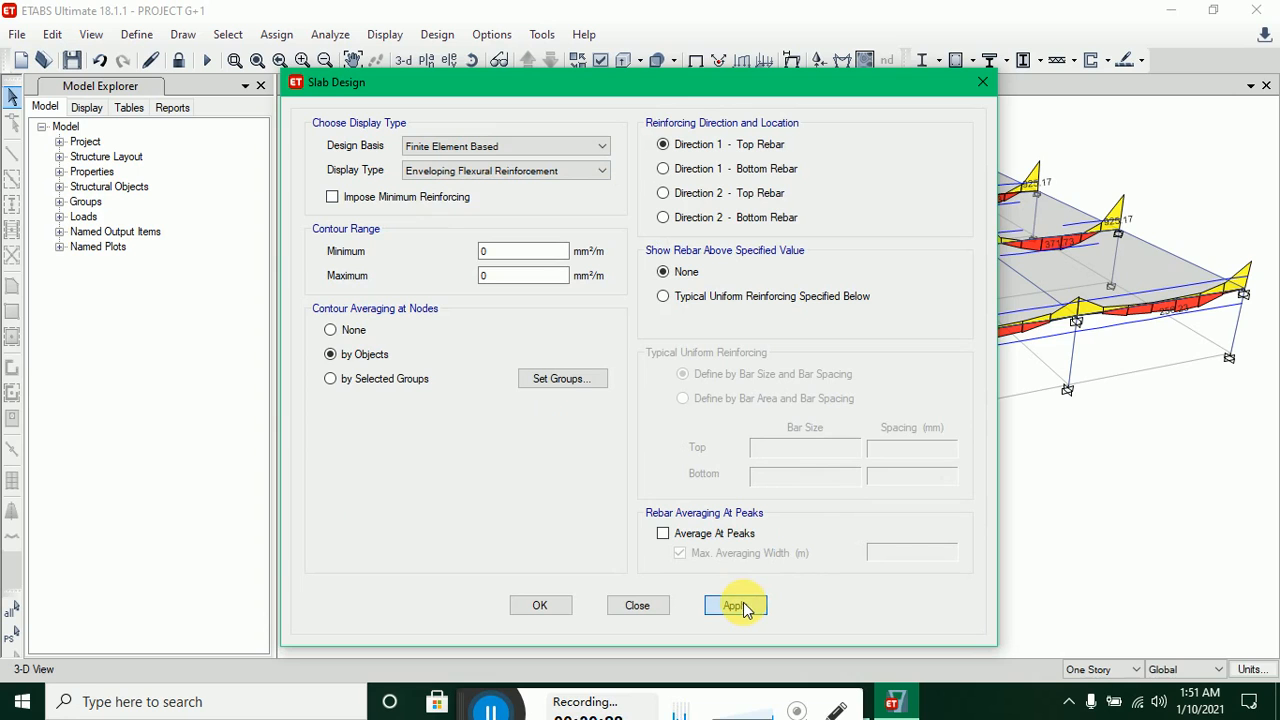
{"action": "left_click", "coordinate": [541, 607]}
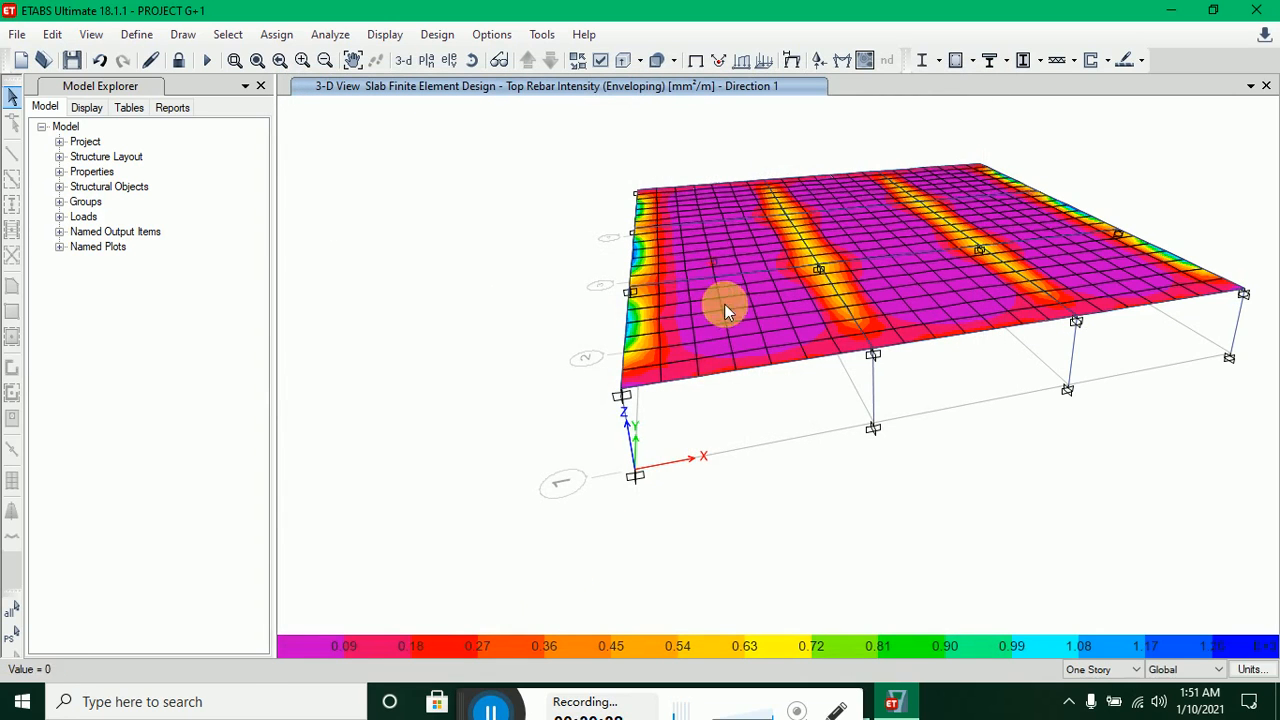
- Show the slab's flexural design for Direction 1 - Bottom Rebar and apply rebar averaging at peaks
{"action": "left_click", "coordinate": [440, 34]}
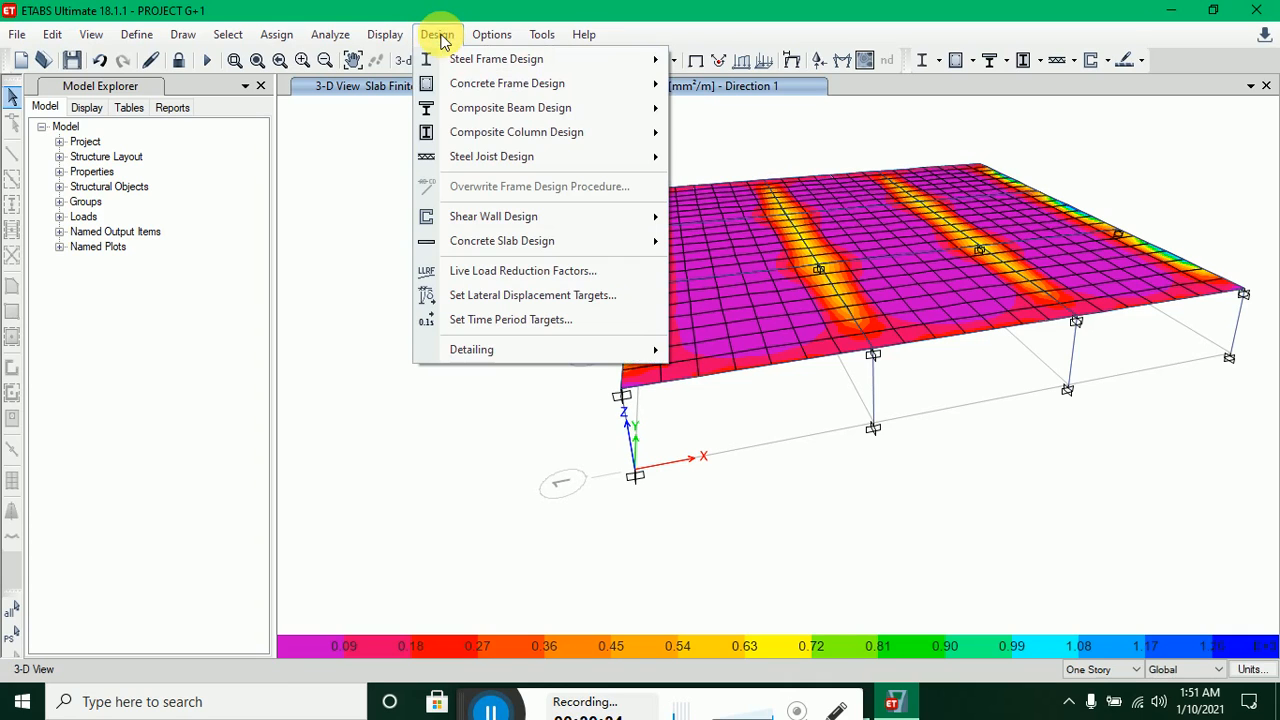
{"action": "mouse_move", "coordinate": [491, 241]}
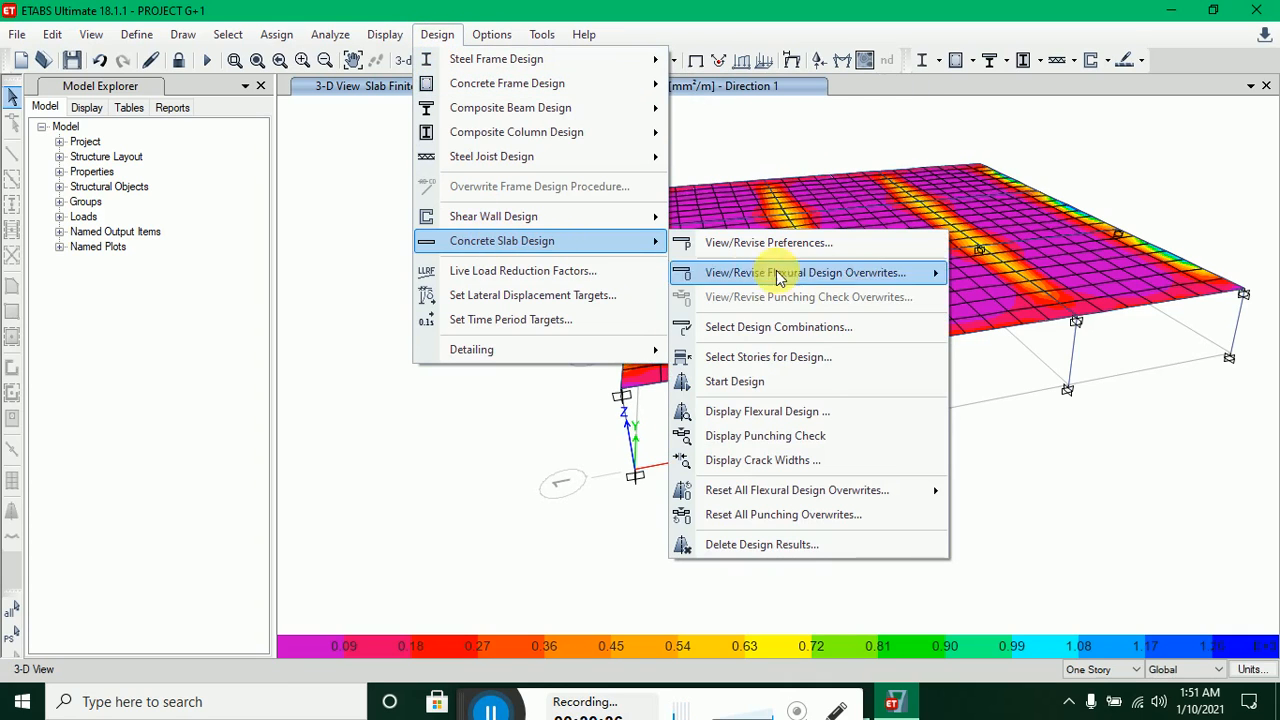
{"action": "left_click", "coordinate": [819, 414]}
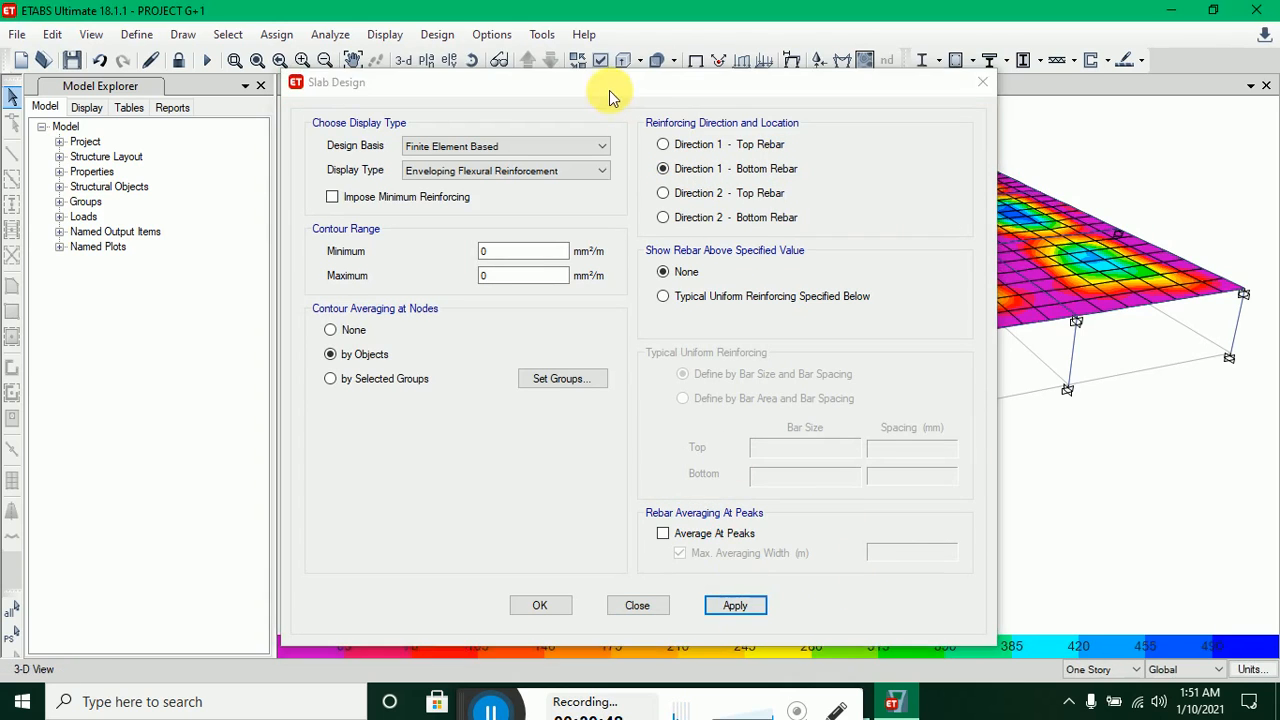
{"action": "left_click_drag", "start_coordinate": [609, 88], "coordinate": [355, 46]}
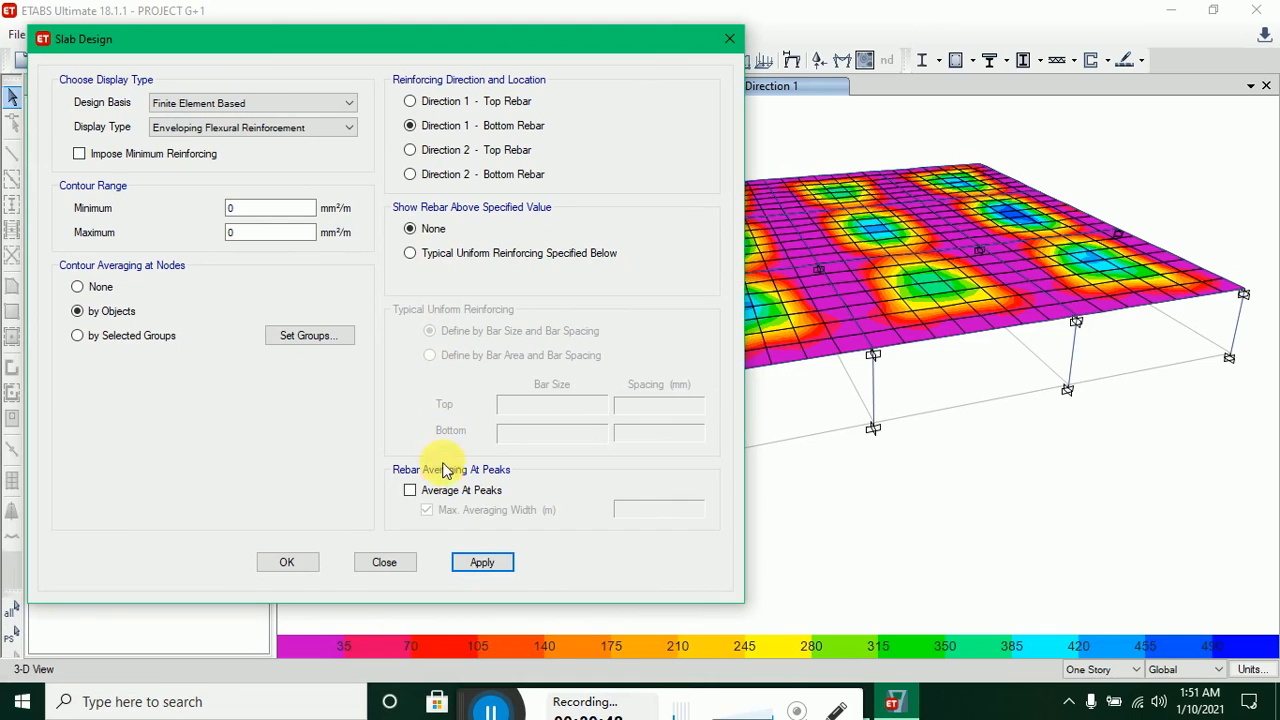
{"action": "left_click", "coordinate": [444, 500]}
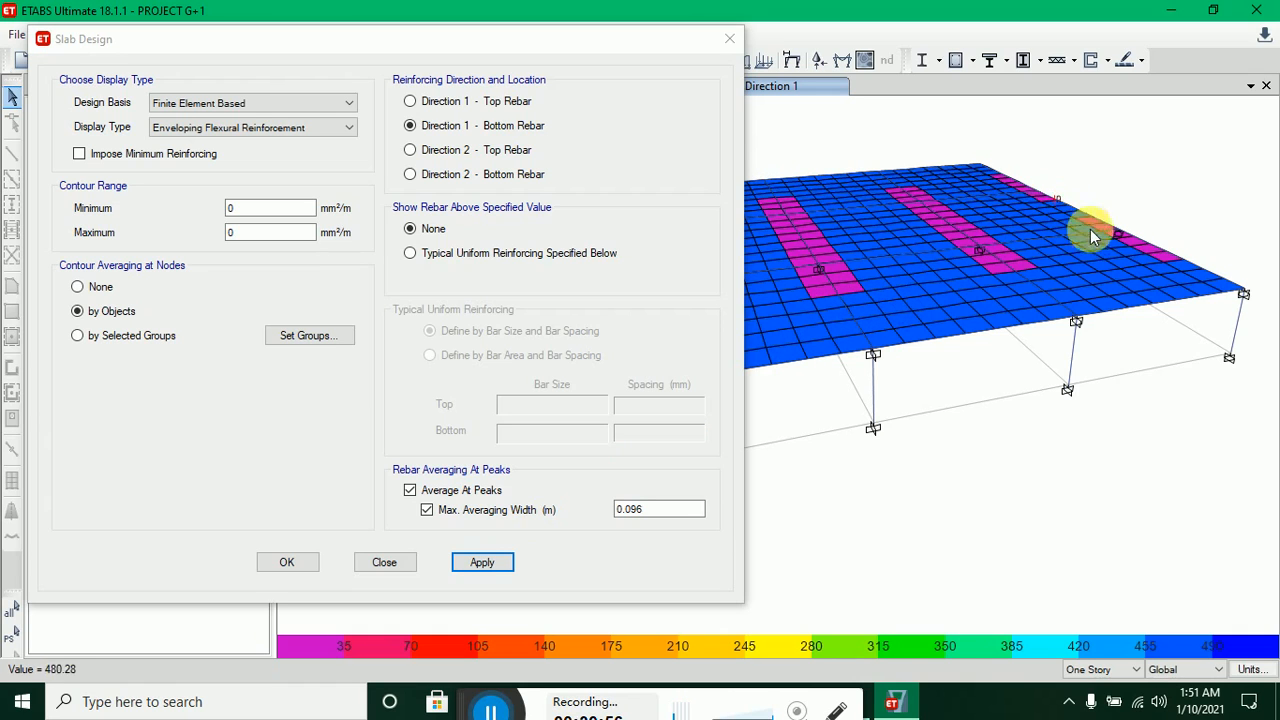
{"action": "left_click_drag", "start_coordinate": [500, 40], "coordinate": [587, 57]}
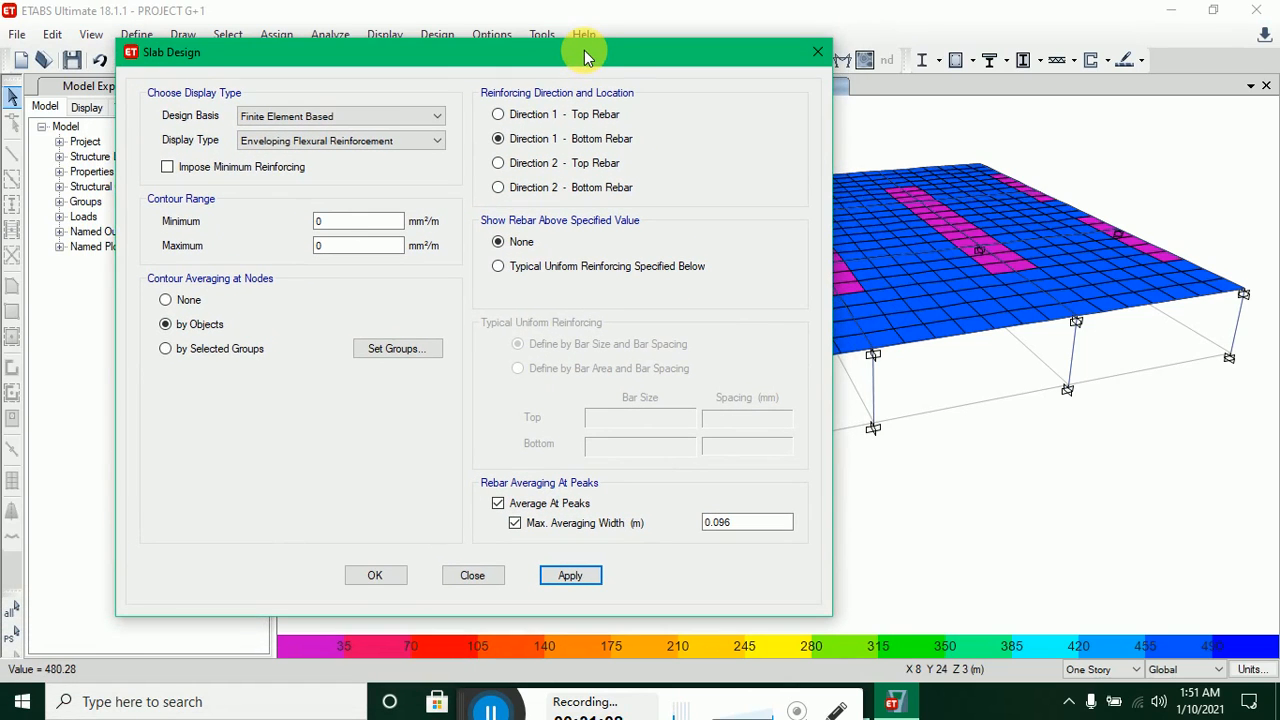
{"action": "left_click", "coordinate": [818, 53]}
- Display the punching check of the concrete slab at the columns
{"action": "left_click", "coordinate": [440, 36]}
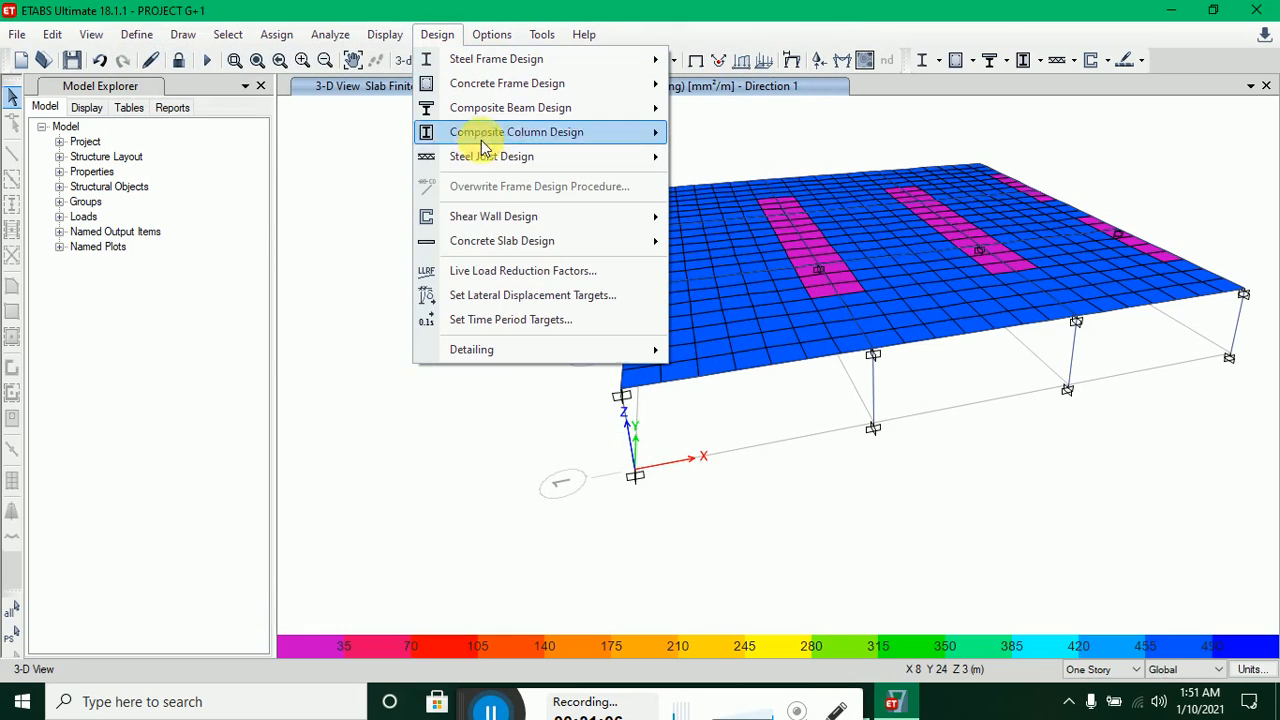
{"action": "mouse_move", "coordinate": [492, 244]}
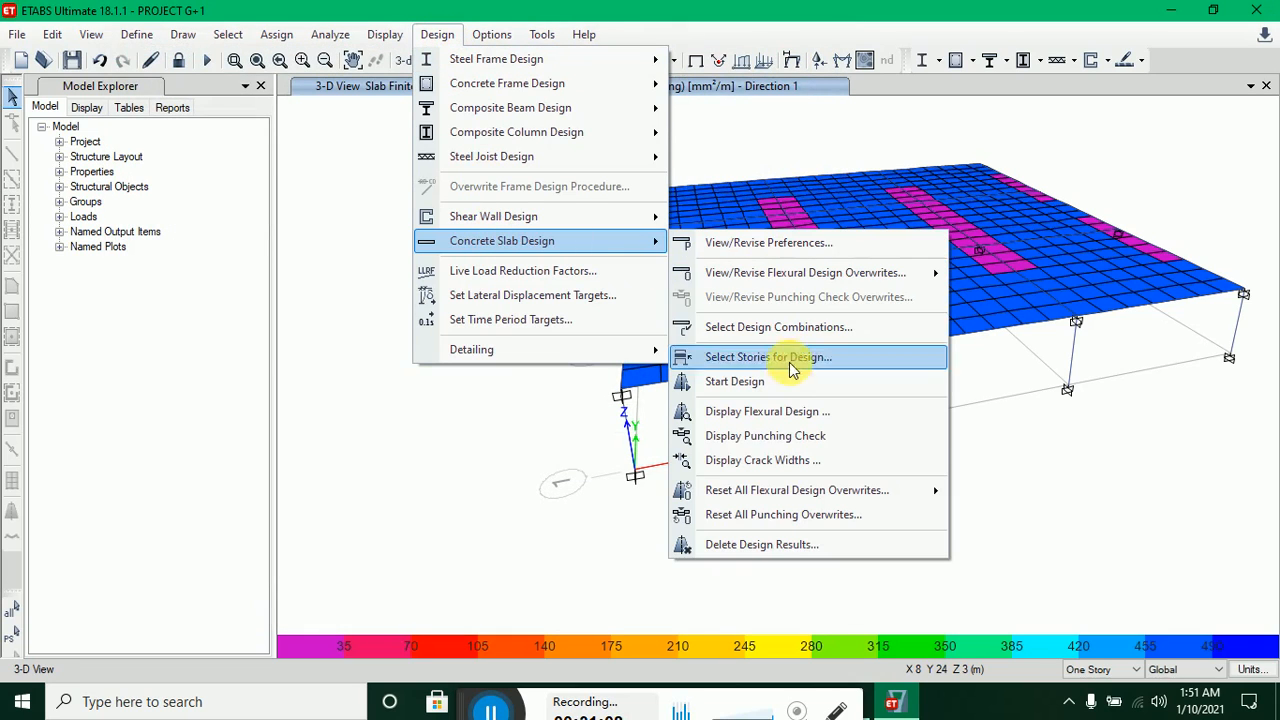
{"action": "left_click", "coordinate": [793, 436]}
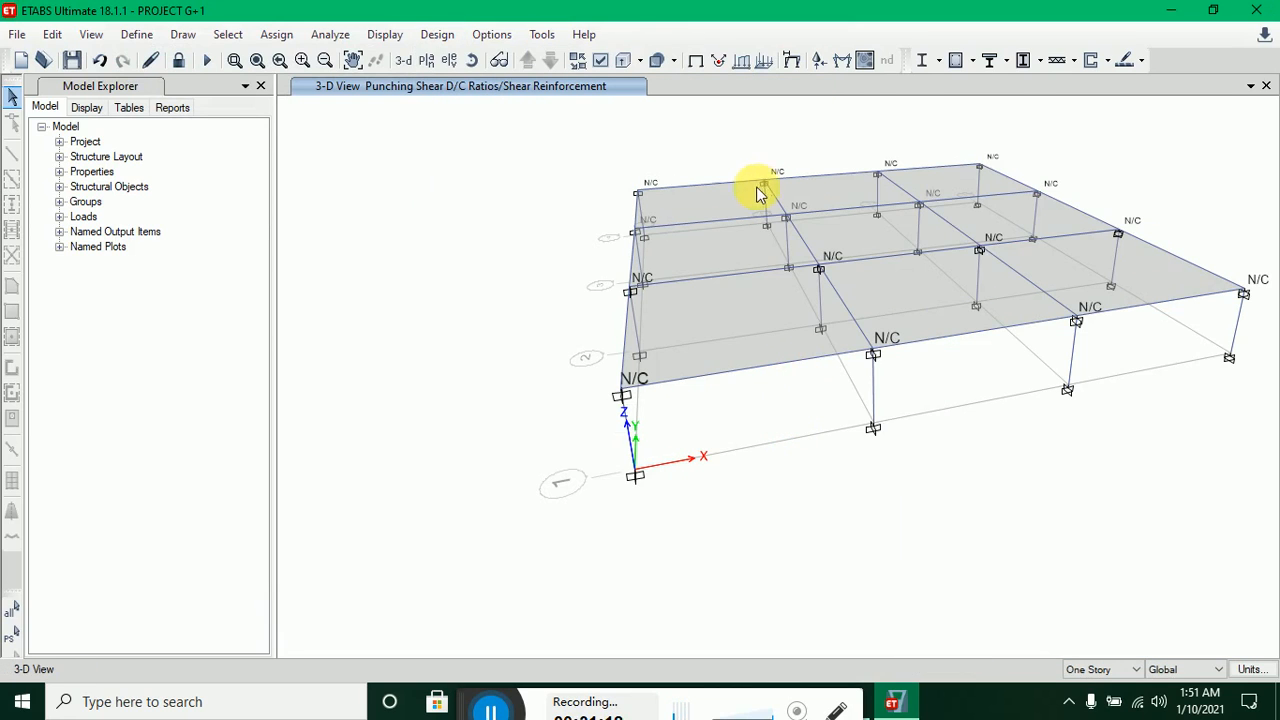
- Display the slab's crack widths at the bottom face for the Dead load case and inspect individual values on the mesh
{"action": "left_click", "coordinate": [437, 34]}
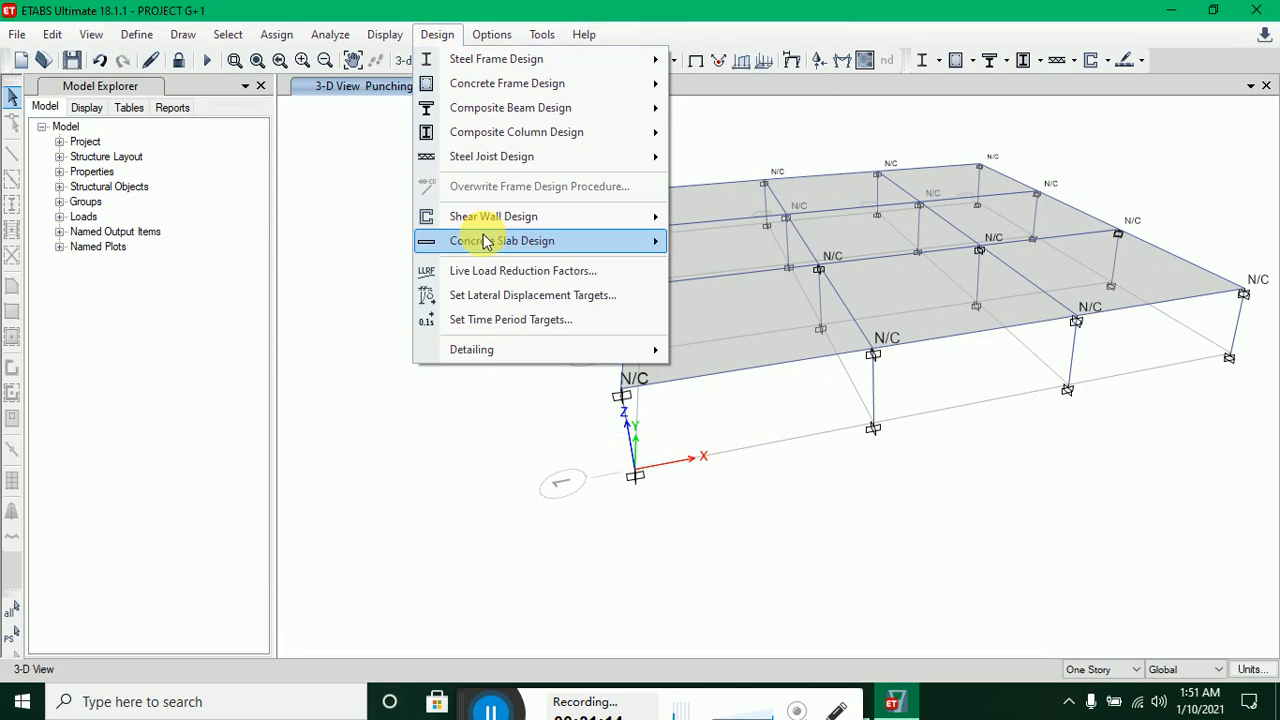
{"action": "mouse_move", "coordinate": [485, 242]}
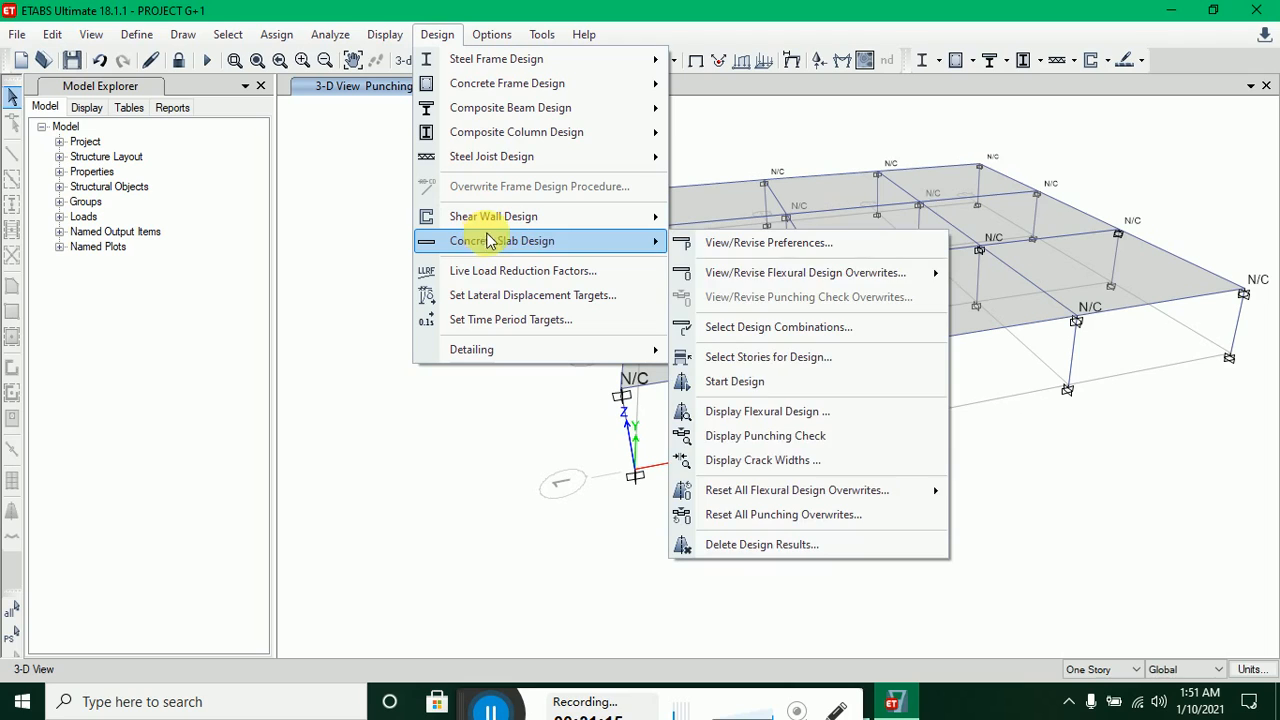
{"action": "left_click", "coordinate": [790, 470]}
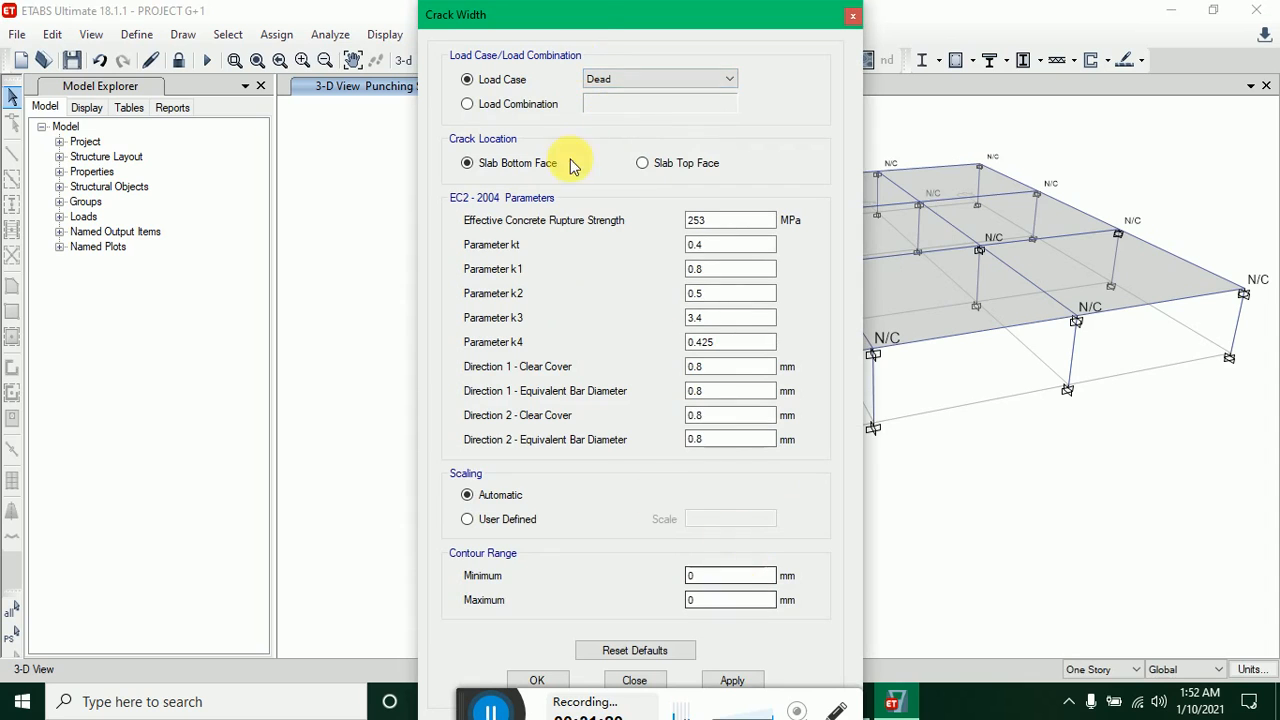
{"action": "left_click_drag", "start_coordinate": [585, 18], "coordinate": [531, 18]}
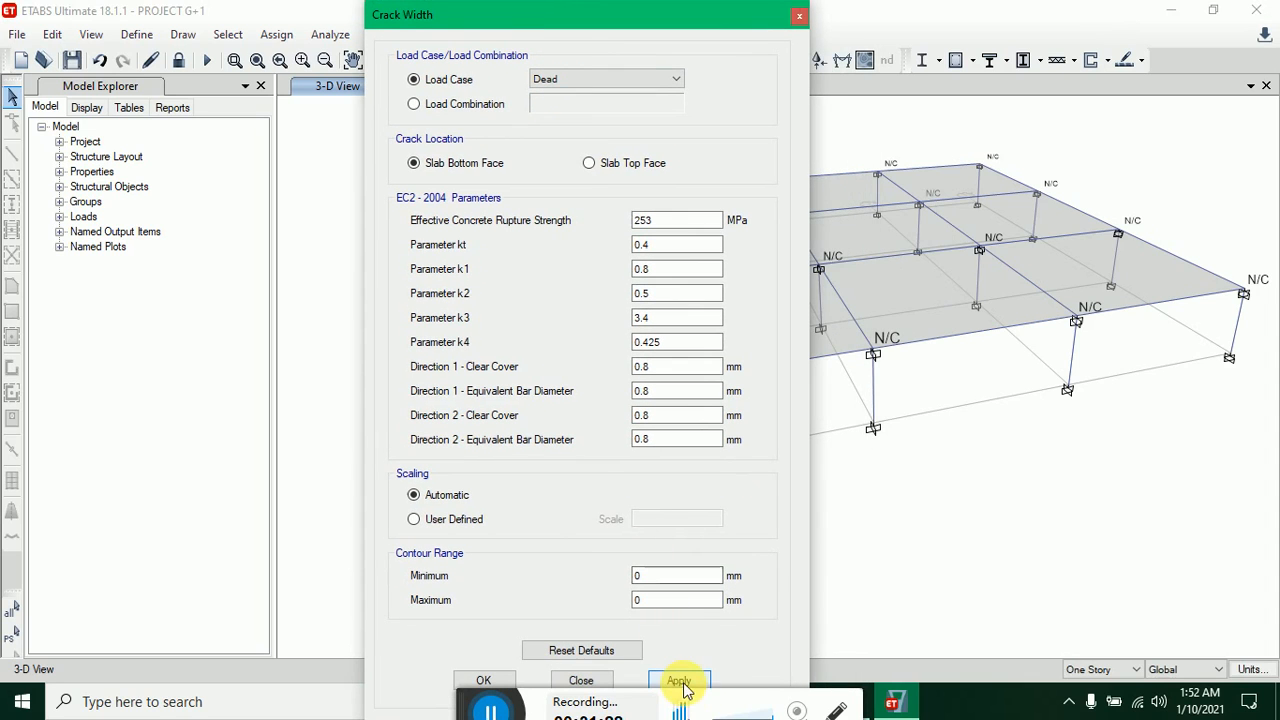
{"action": "left_click", "coordinate": [679, 681]}
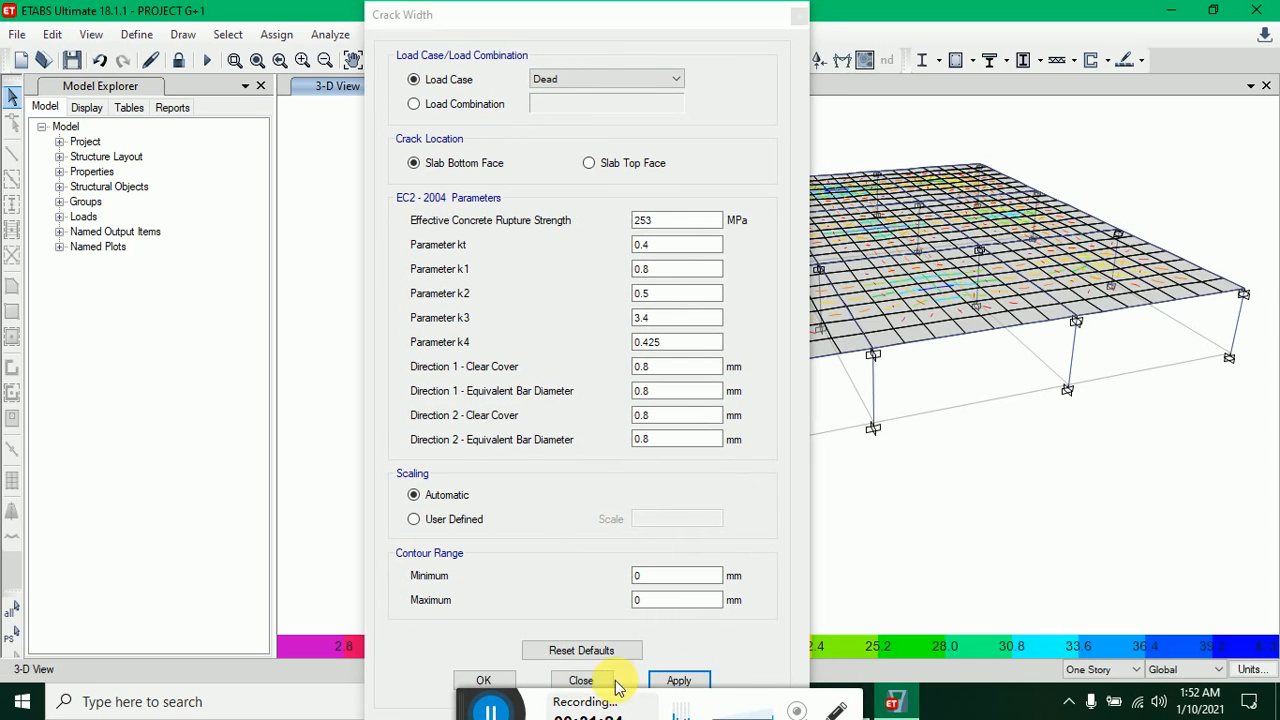
{"action": "left_click", "coordinate": [580, 681]}
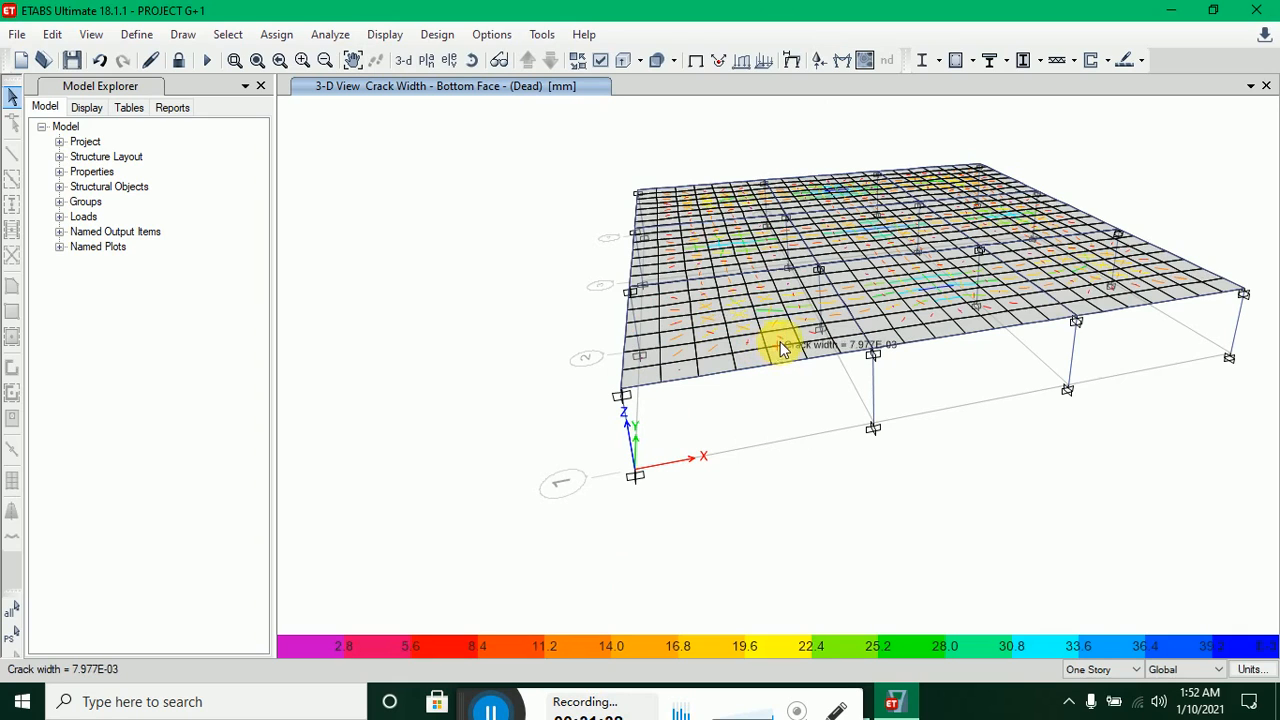
{"action": "scroll", "coordinate": [781, 345], "scroll_direction": "up", "scroll_amount": 3}
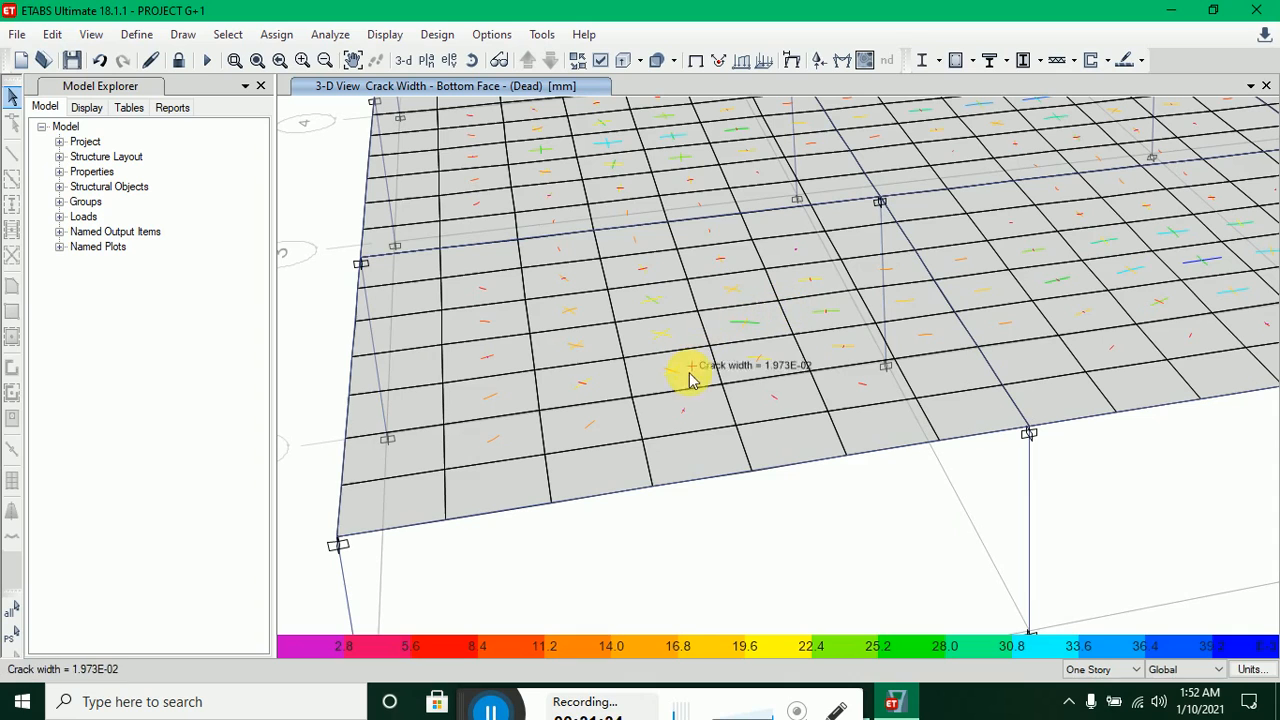
{"action": "scroll", "coordinate": [606, 388], "scroll_direction": "up", "scroll_amount": 3}
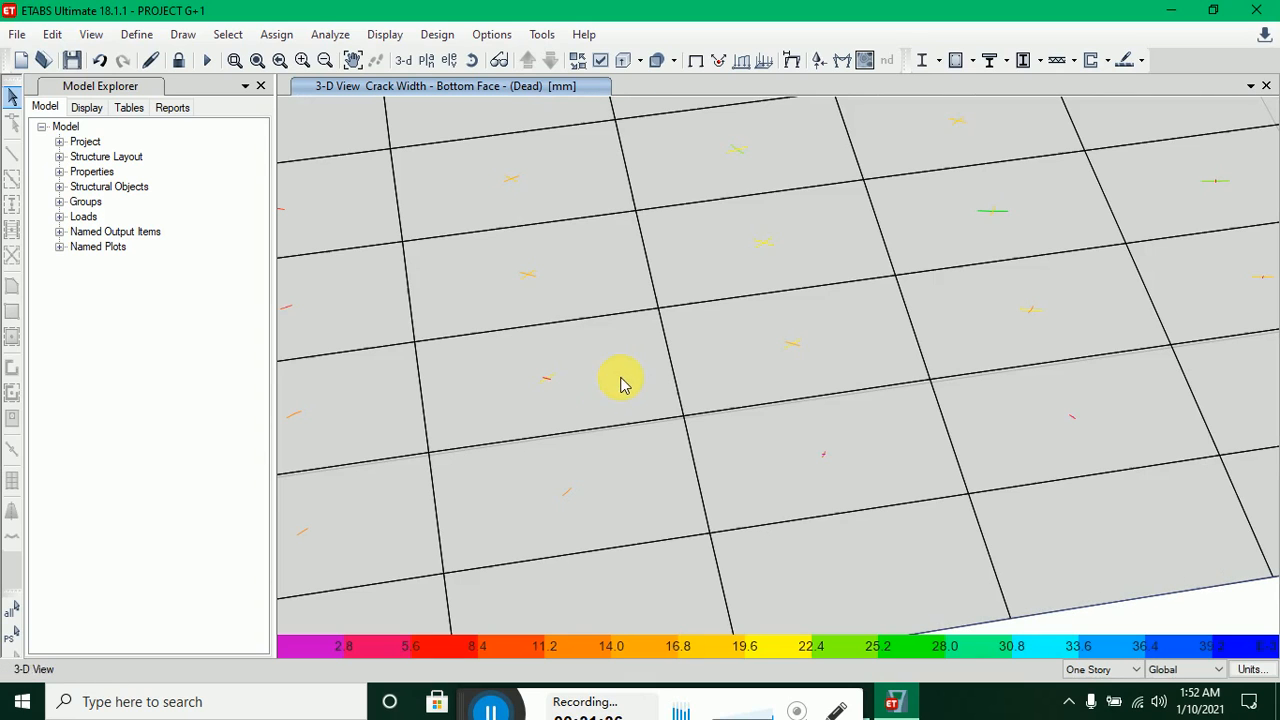
{"action": "scroll", "coordinate": [715, 310], "scroll_direction": "down", "scroll_amount": 5}
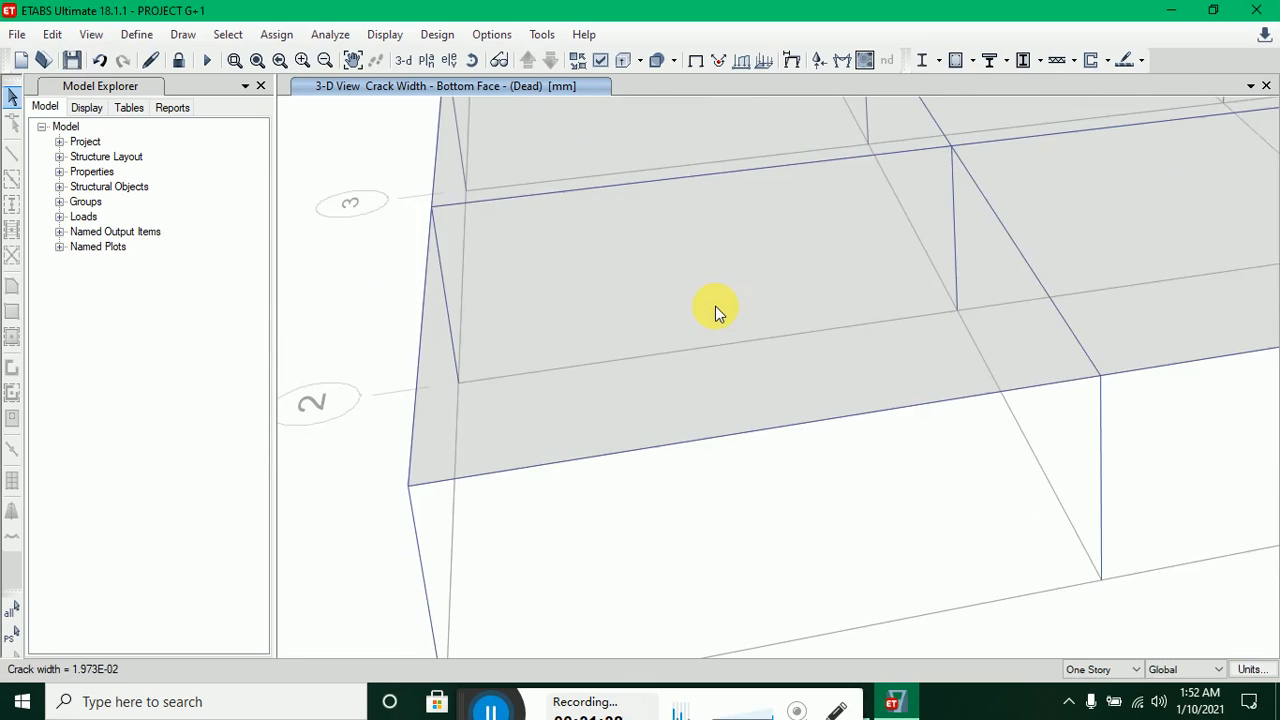
- Calculate the rebars for detailing and dismiss the report of the completed process
{"action": "left_click", "coordinate": [437, 34]}
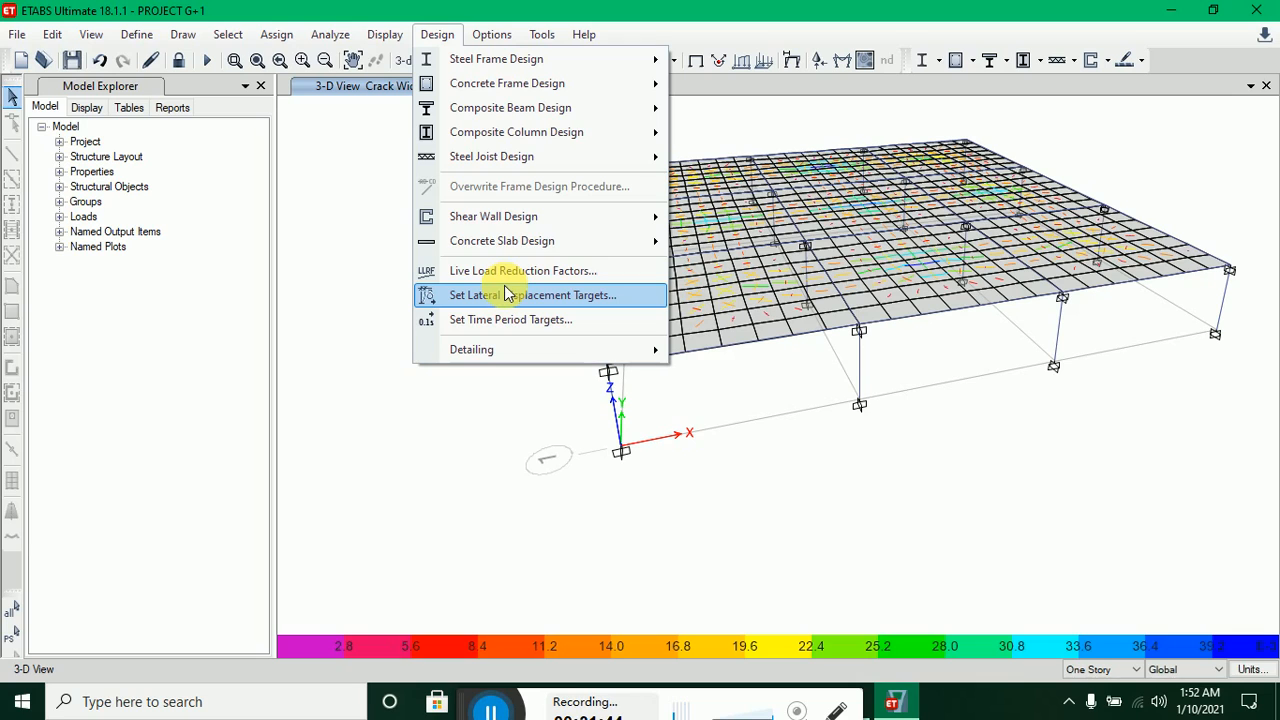
{"action": "mouse_move", "coordinate": [488, 216]}
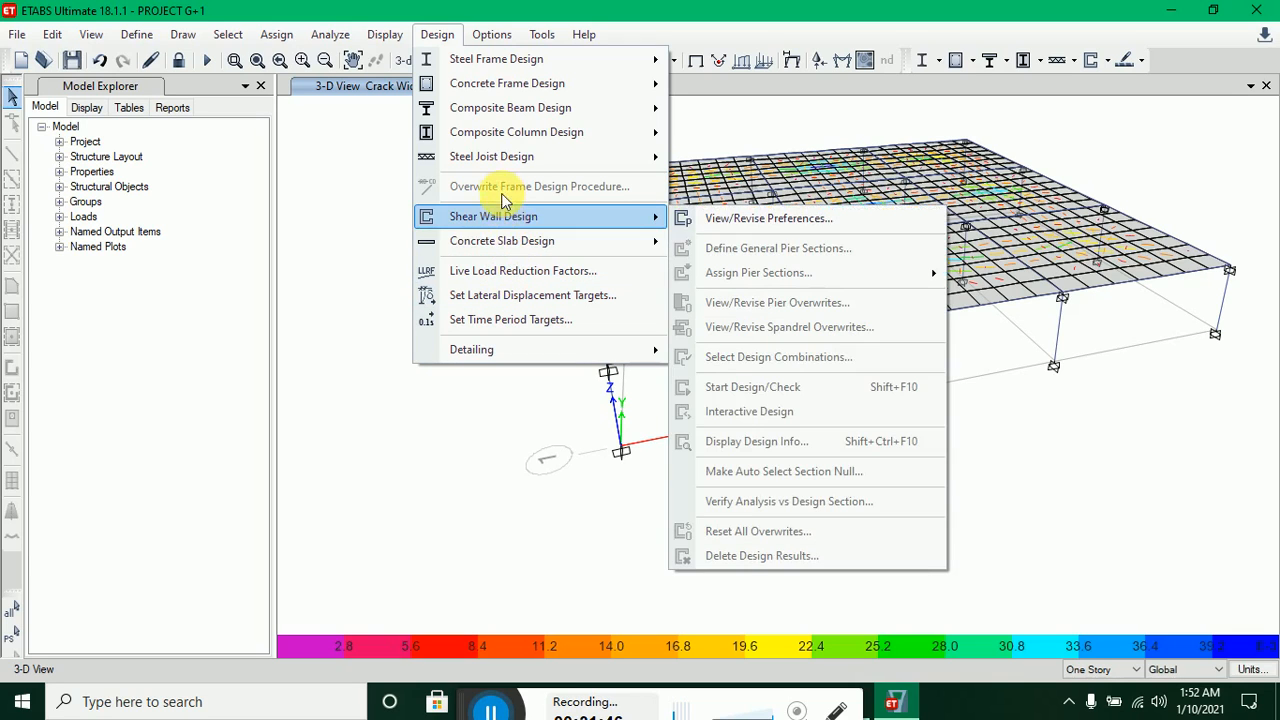
{"action": "mouse_move", "coordinate": [512, 349]}
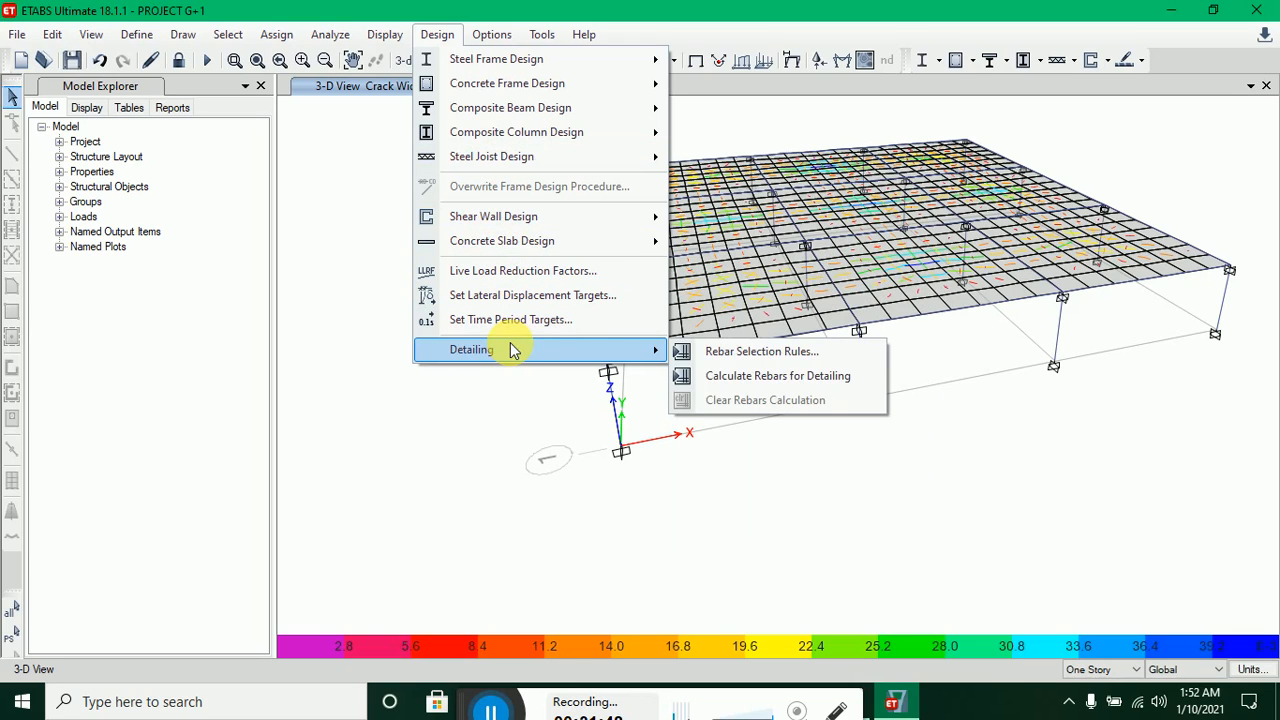
{"action": "left_click", "coordinate": [776, 376]}
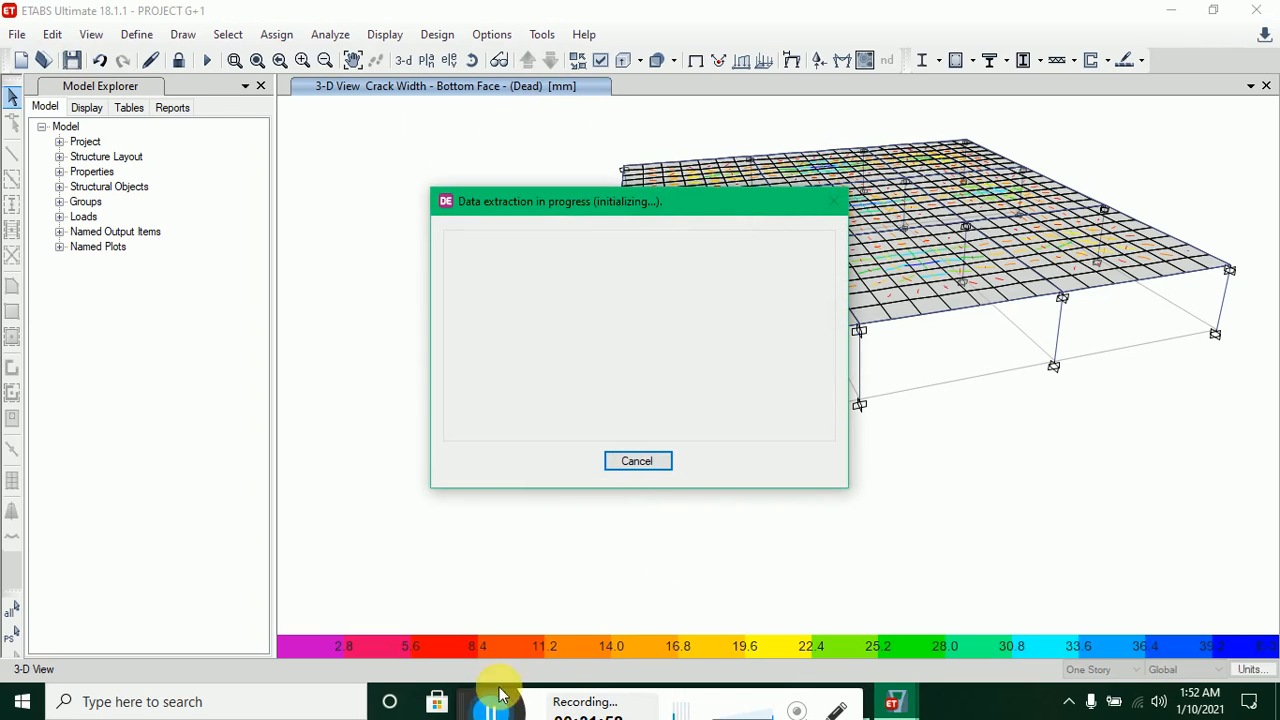
{"action": "left_click_drag", "start_coordinate": [630, 207], "coordinate": [617, 140]}
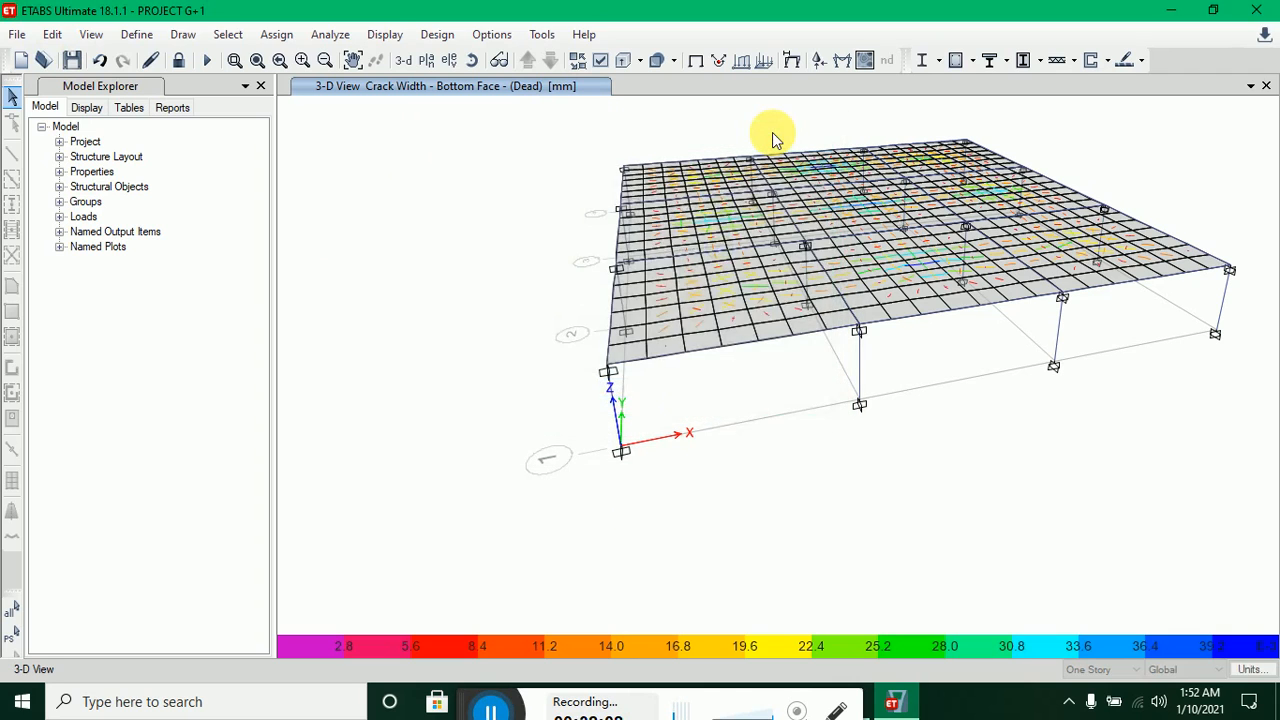
{"action": "left_click", "coordinate": [649, 478]}
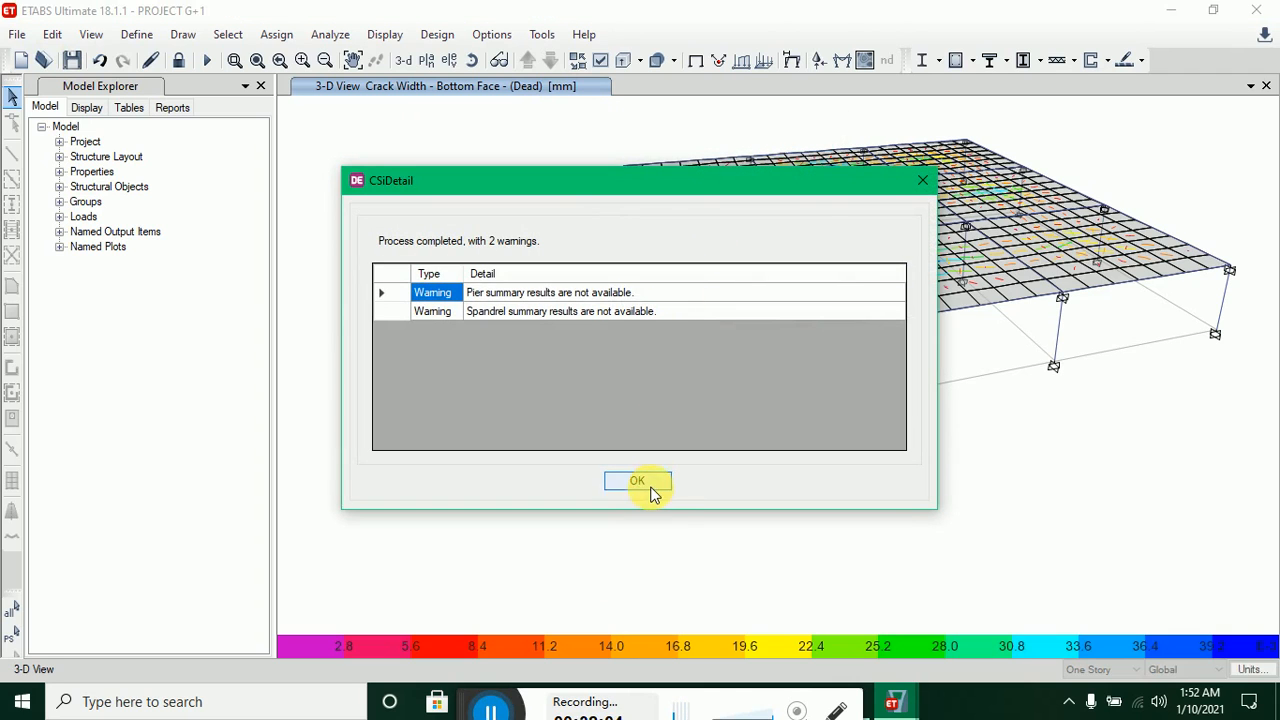
{"action": "left_click", "coordinate": [645, 483]}
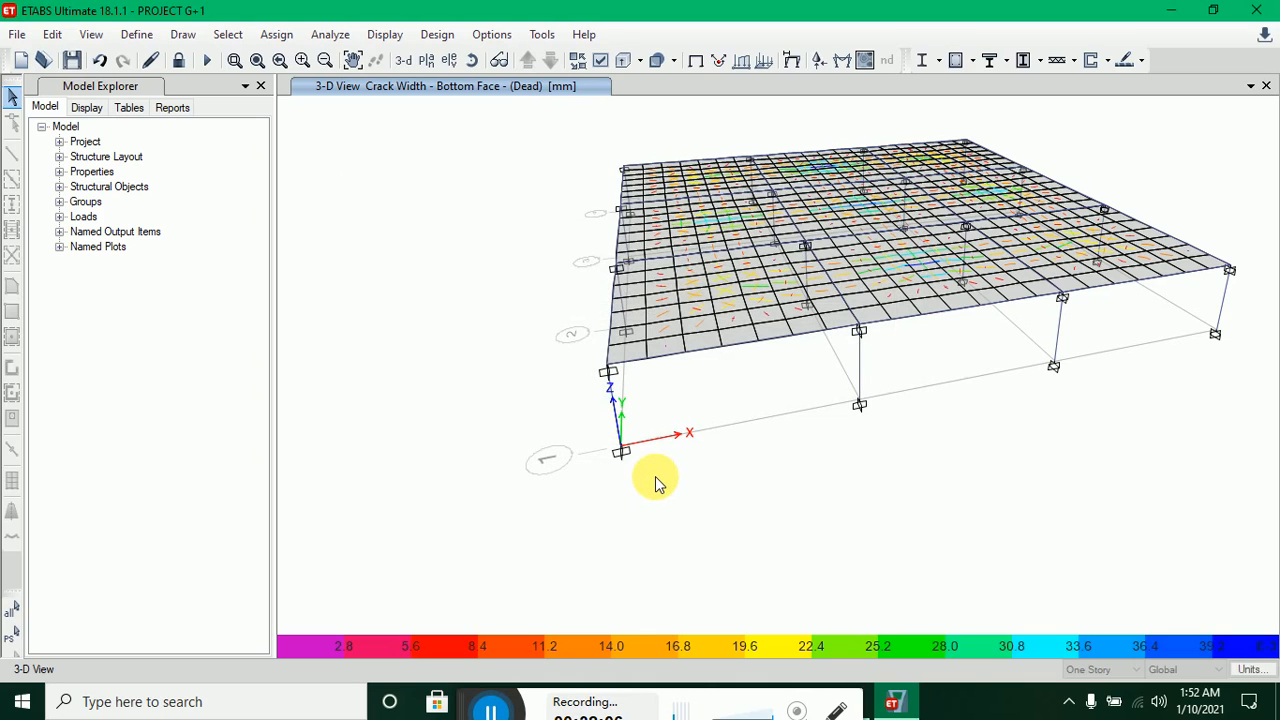